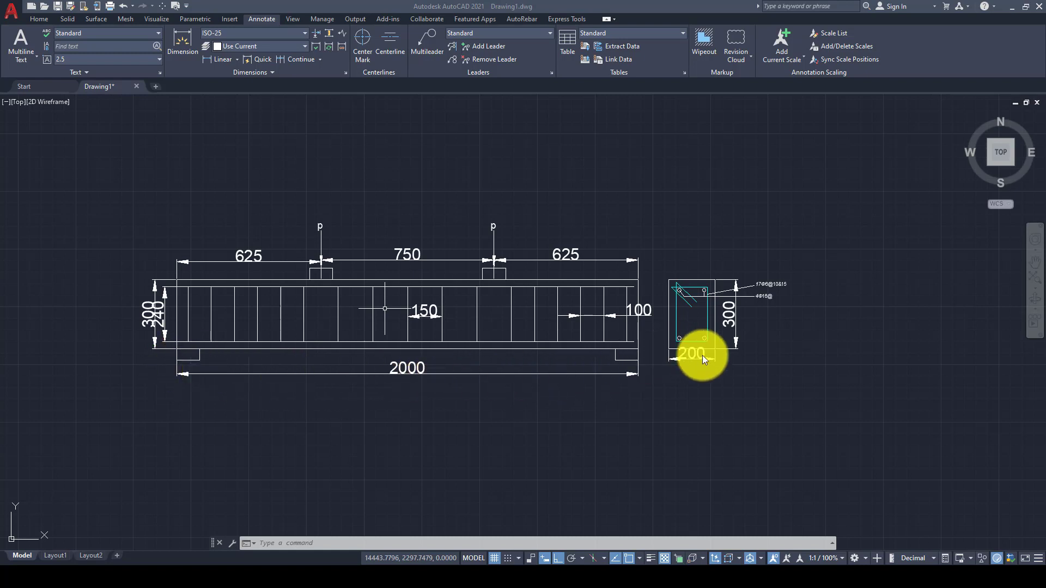
# Examine the beam elevation and cross-section for overall dimensions, stirrup spacing, load positions and reinforcement callouts
pyautogui.scroll(2, 701, 355)
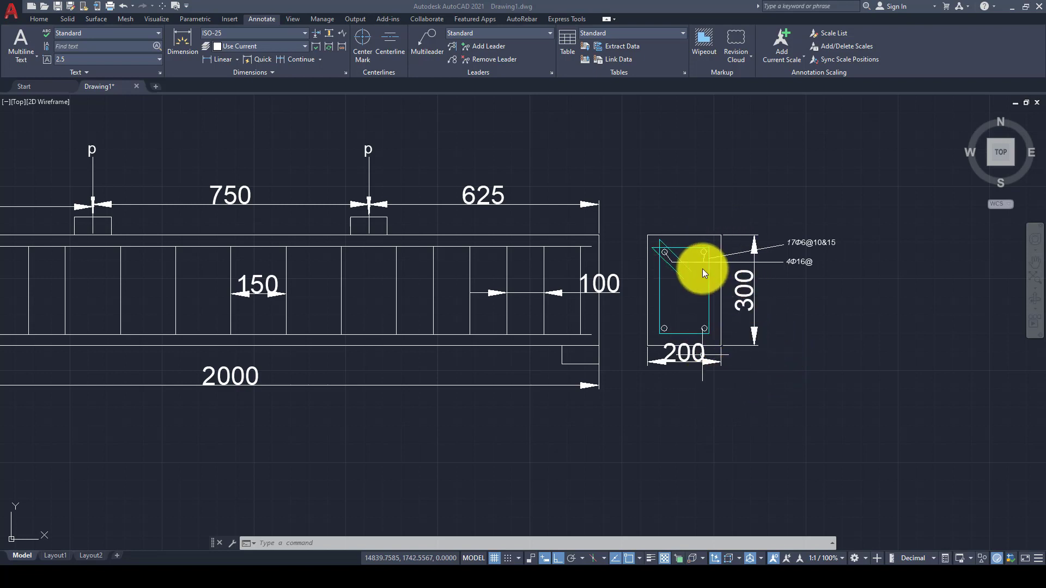
pyautogui.scroll(4, 703, 271)
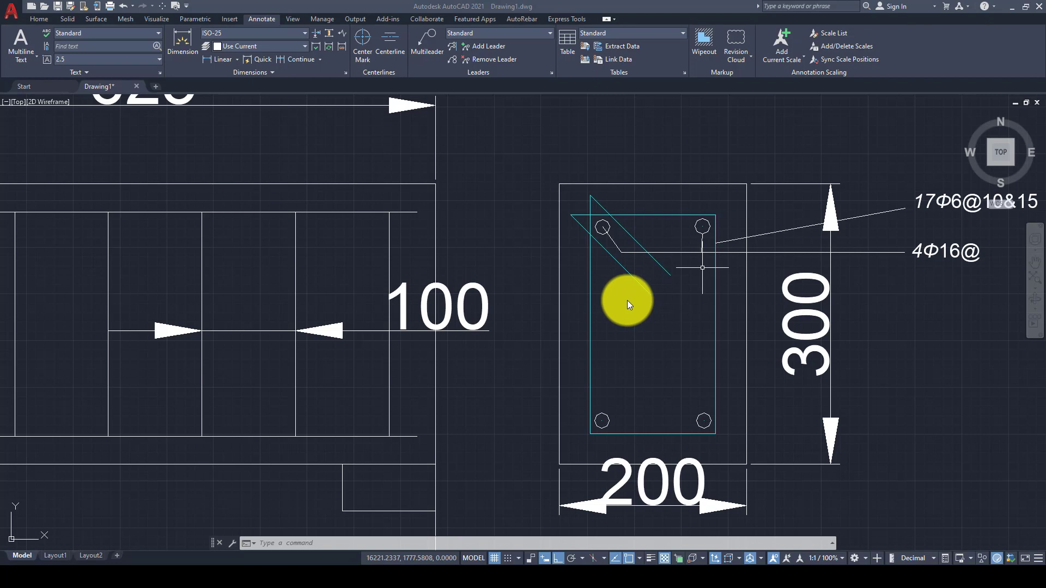
pyautogui.scroll(-2, 626, 302)
pyautogui.scroll(2, 842, 241)
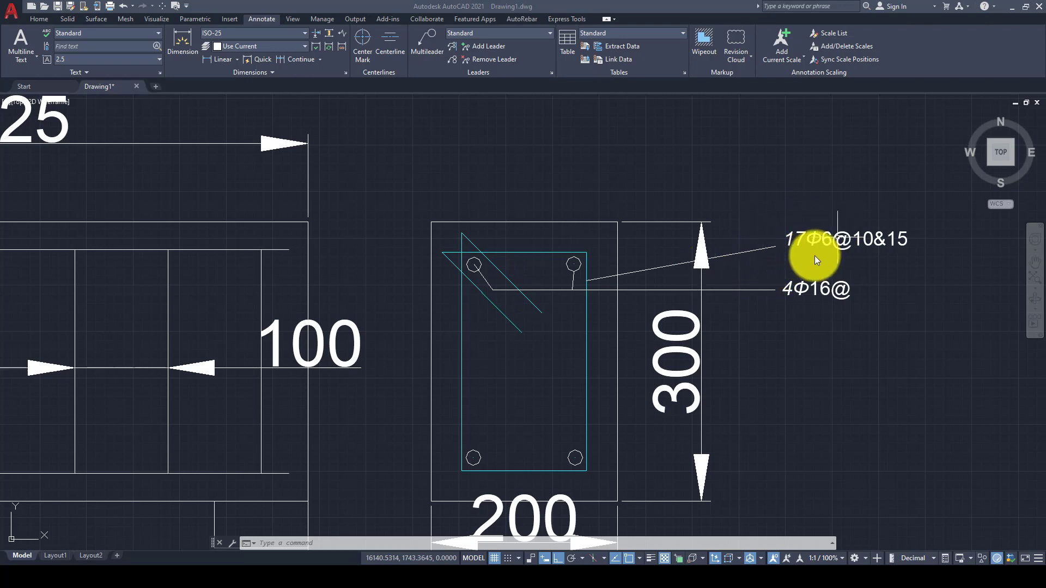
pyautogui.scroll(-2, 814, 256)
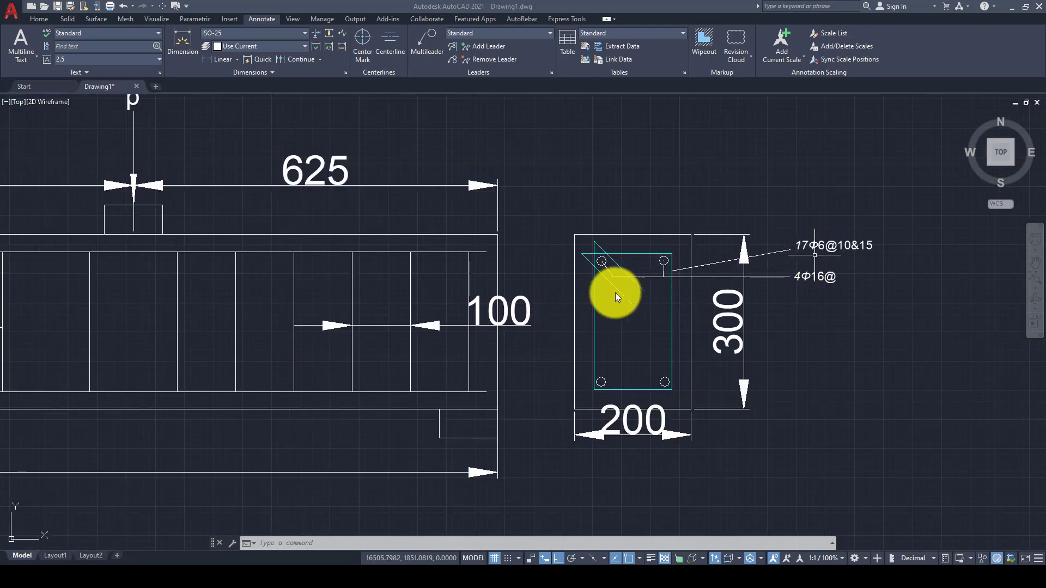
pyautogui.scroll(-2, 675, 285)
pyautogui.scroll(2, 747, 248)
pyautogui.scroll(2, 788, 254)
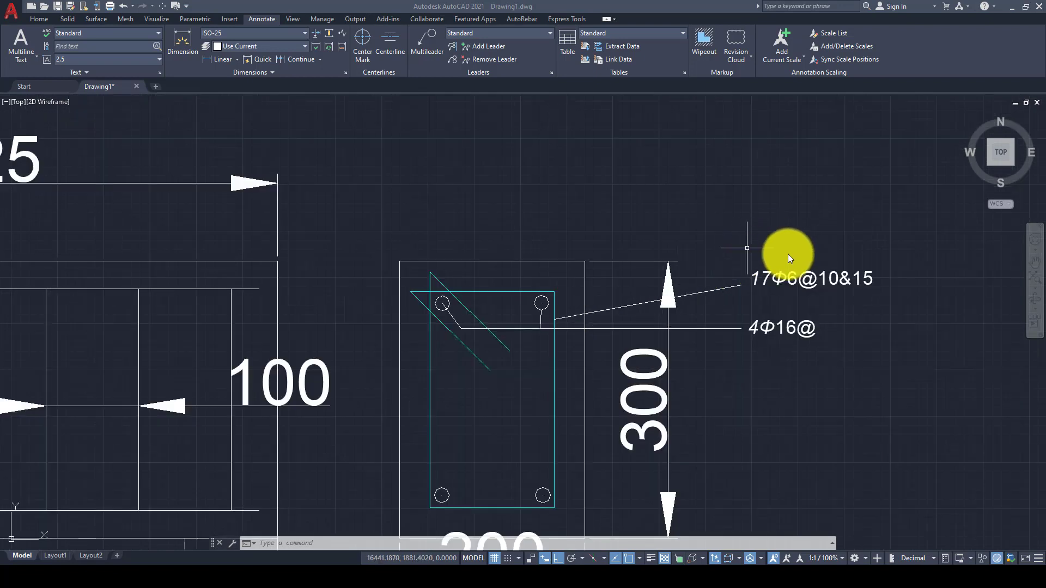
pyautogui.scroll(-4, 790, 260)
pyautogui.scroll(-2, 790, 259)
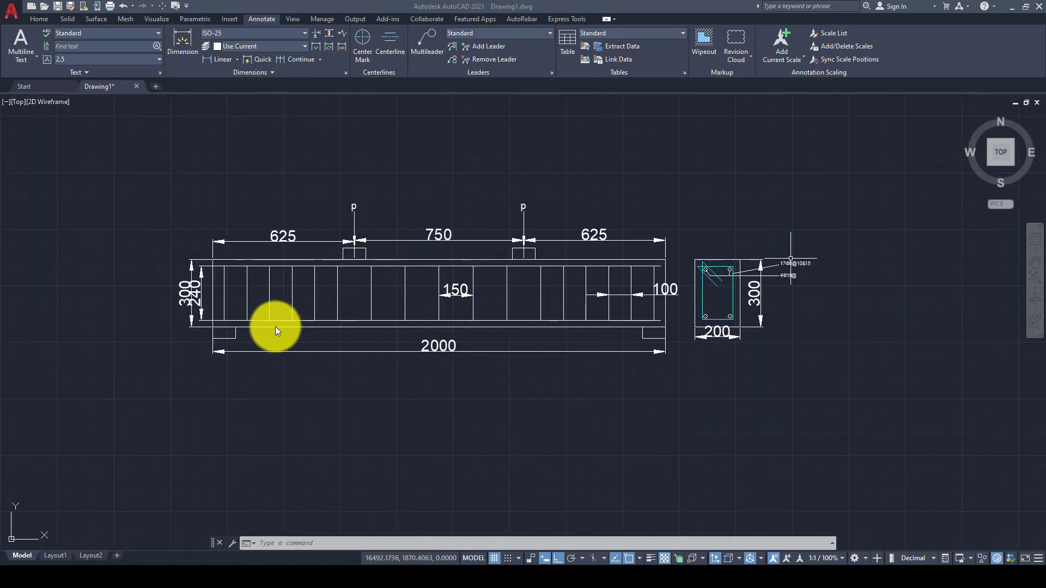
pyautogui.scroll(2, 350, 332)
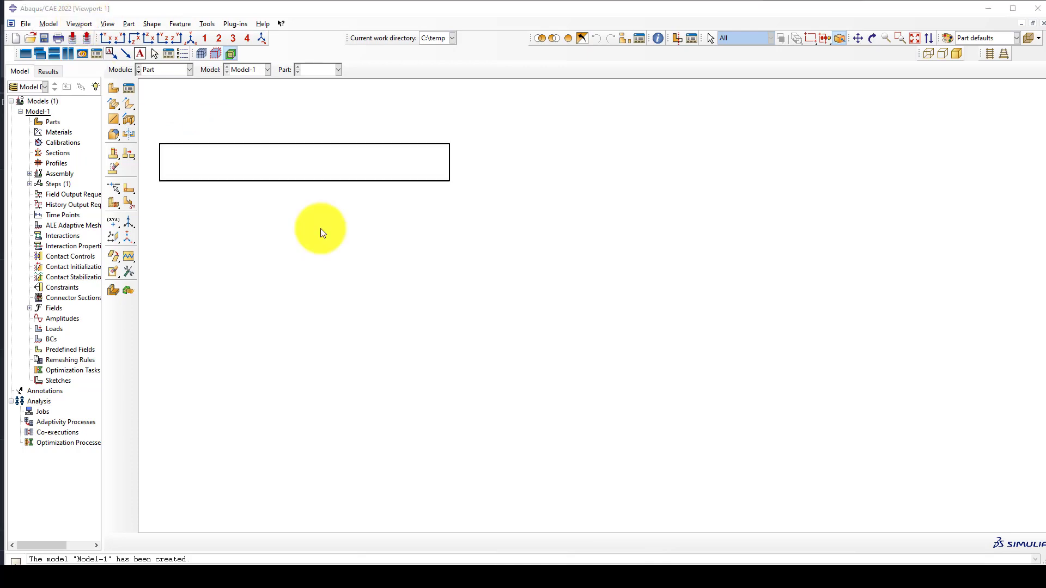
# In Abaqus/CAE, create a 3D deformable solid extrusion part named Concrete-beam with an approximate size of 2000
pyautogui.click(121, 87)
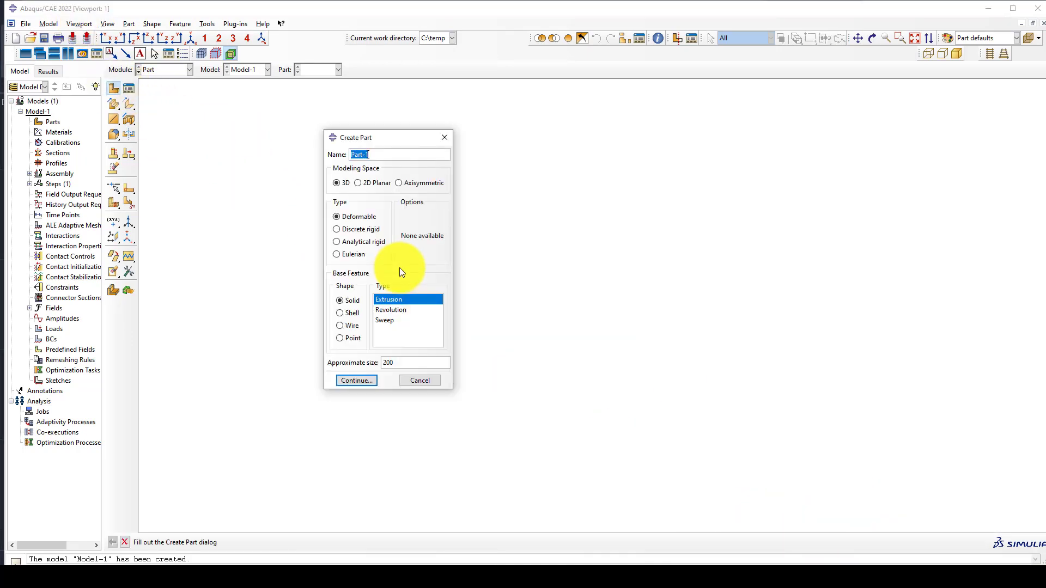
pyautogui.press('BackSpace')
pyautogui.write('Concrete-beam')
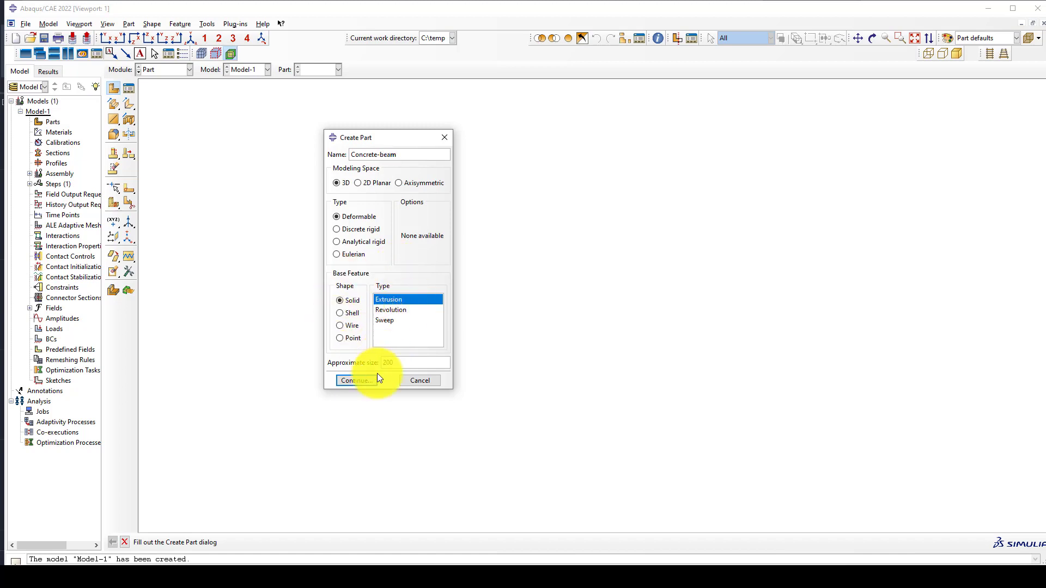
pyautogui.click(407, 362)
pyautogui.write('0')
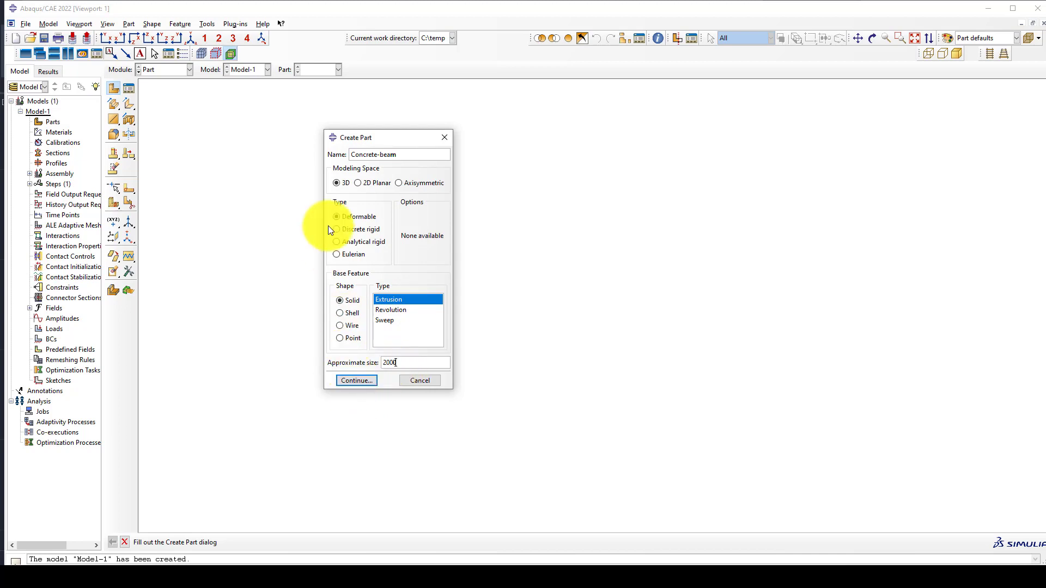
pyautogui.click(357, 380)
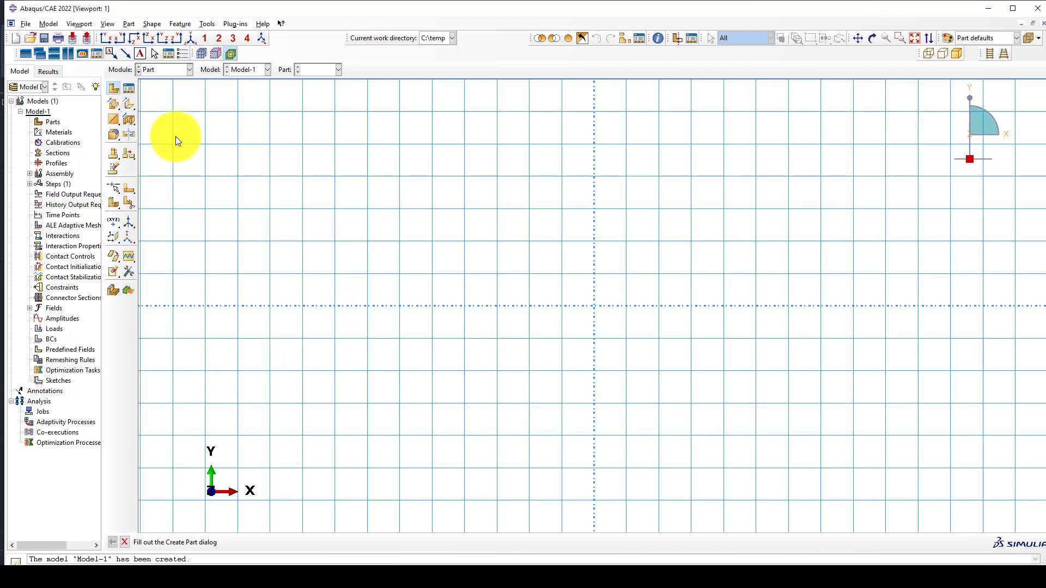
# Sketch the beam section as a rectangle from (-100, -150) to (100, 150) and extrude it to a depth of 2000
pyautogui.click(128, 105)
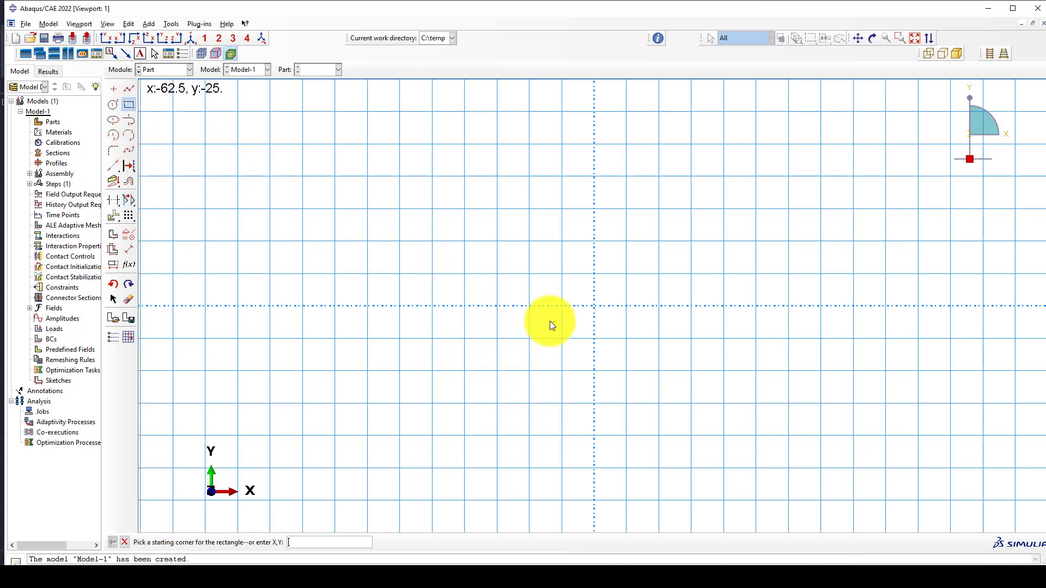
pyautogui.write('-')
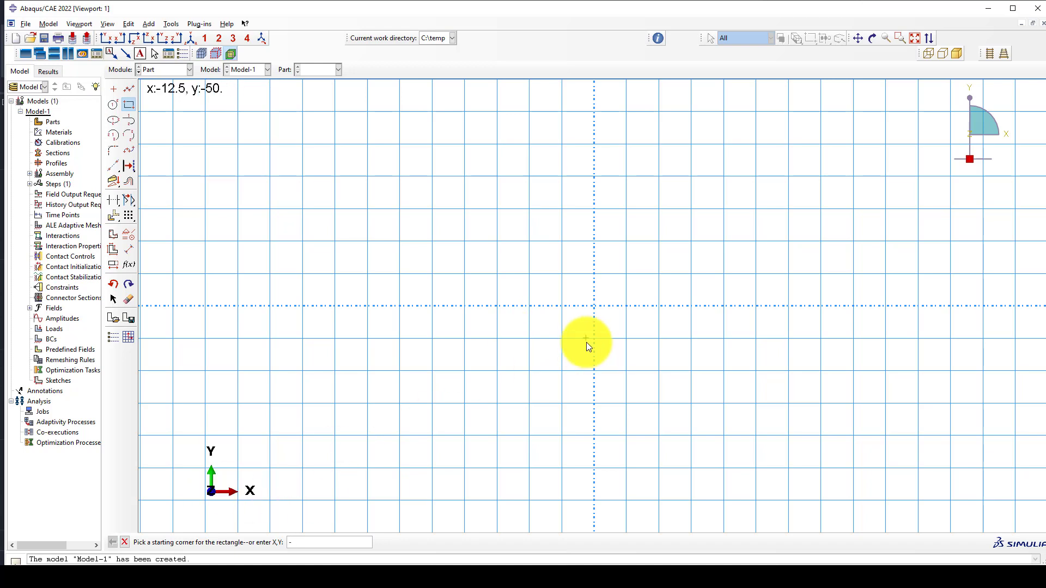
pyautogui.write('100,-150')
pyautogui.press('Return')
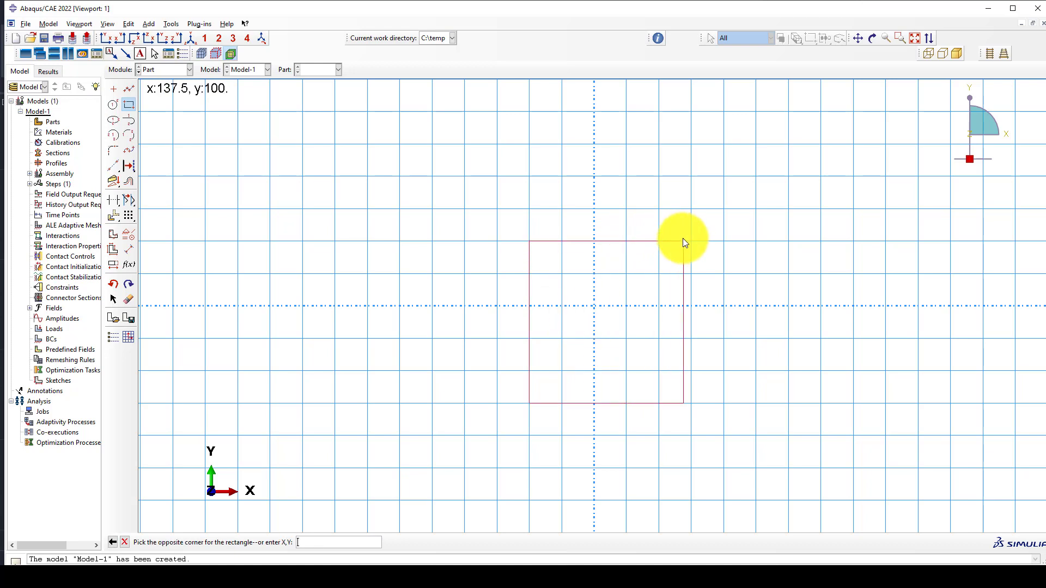
pyautogui.write('100,150')
pyautogui.press('Return')
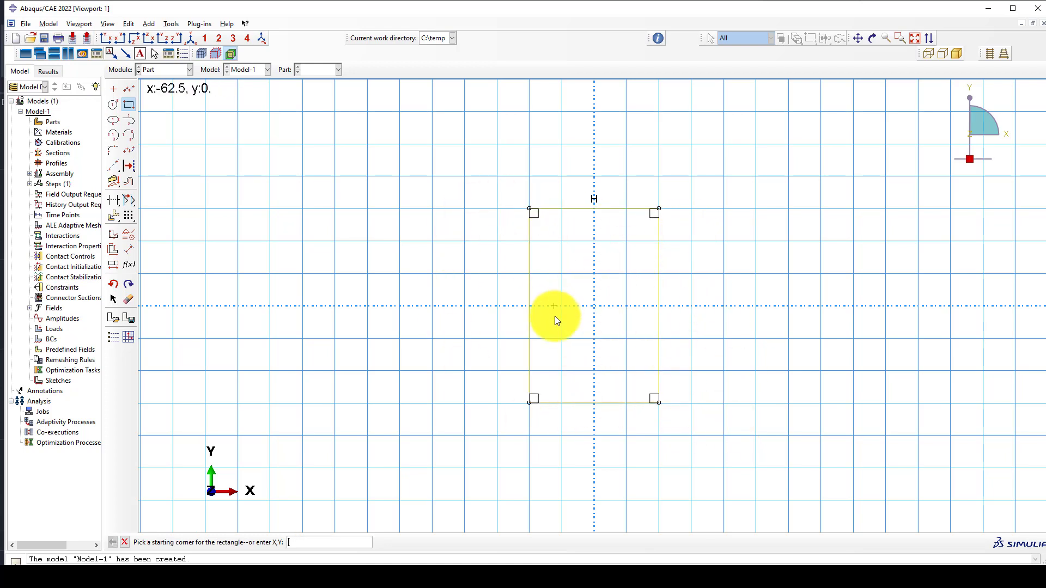
pyautogui.press('Escape')
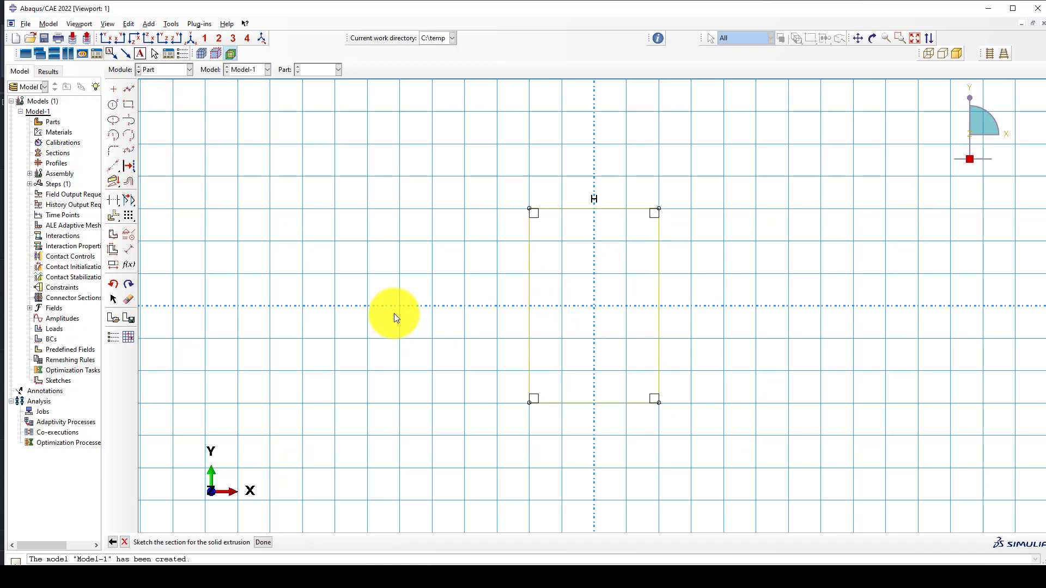
pyautogui.middleClick(397, 292)
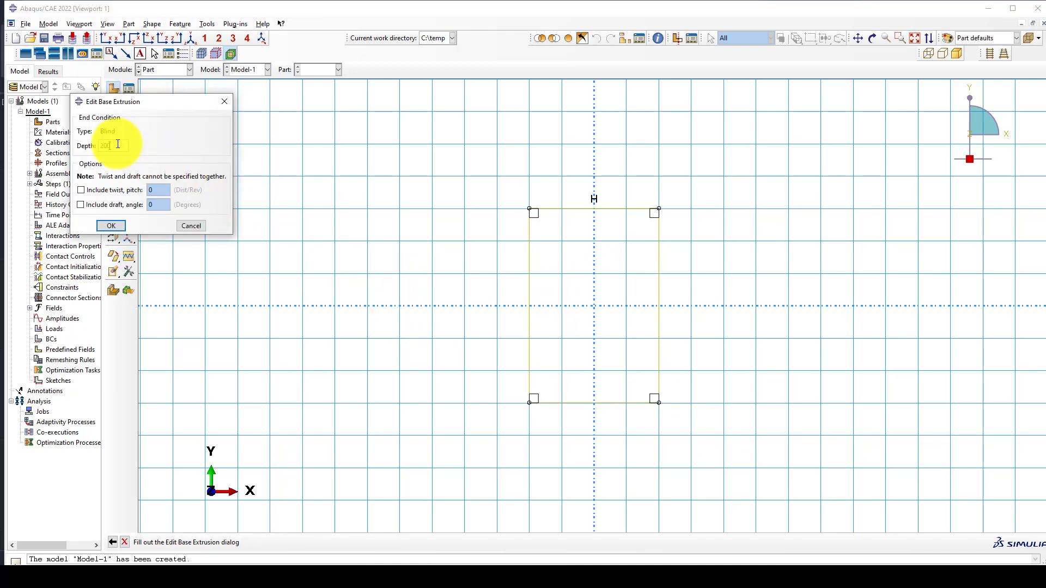
pyautogui.click(116, 226)
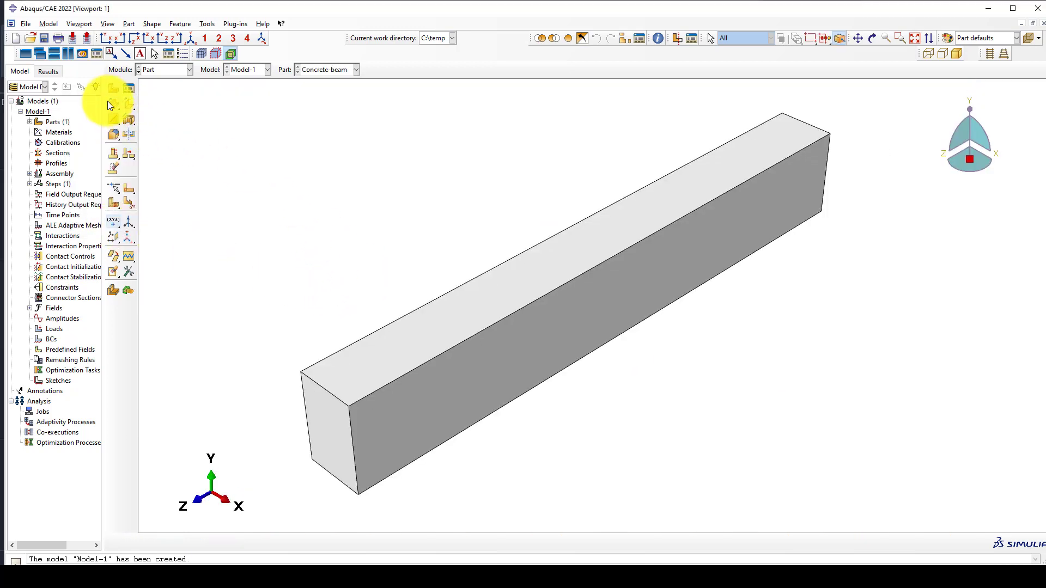
# Create a 3D deformable planar wire part named Stirrups with an approximate size of 2000
pyautogui.click(112, 90)
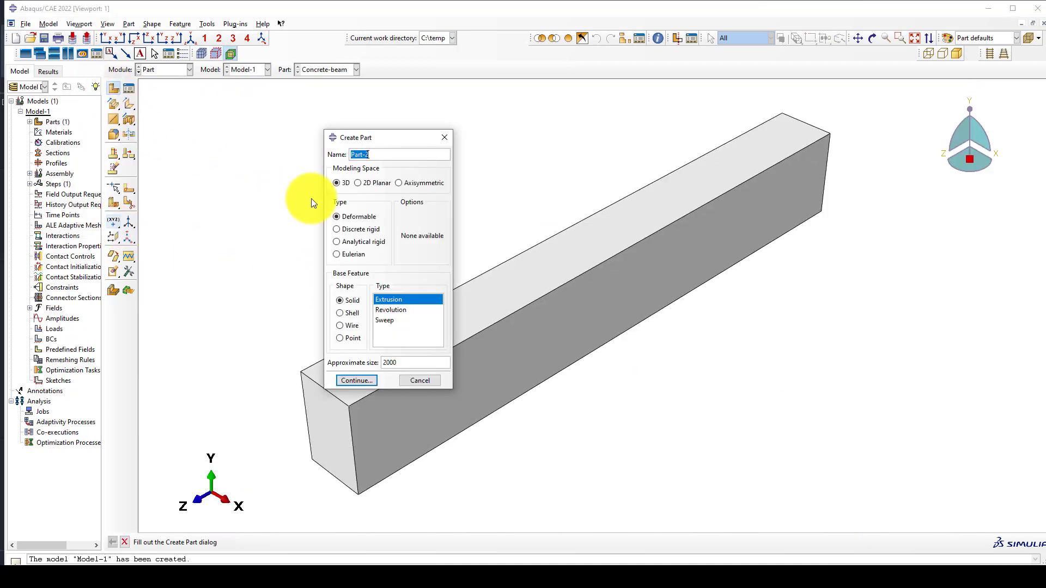
pyautogui.write('St')
pyautogui.write('irrup')
pyautogui.write('d')
pyautogui.write('s')
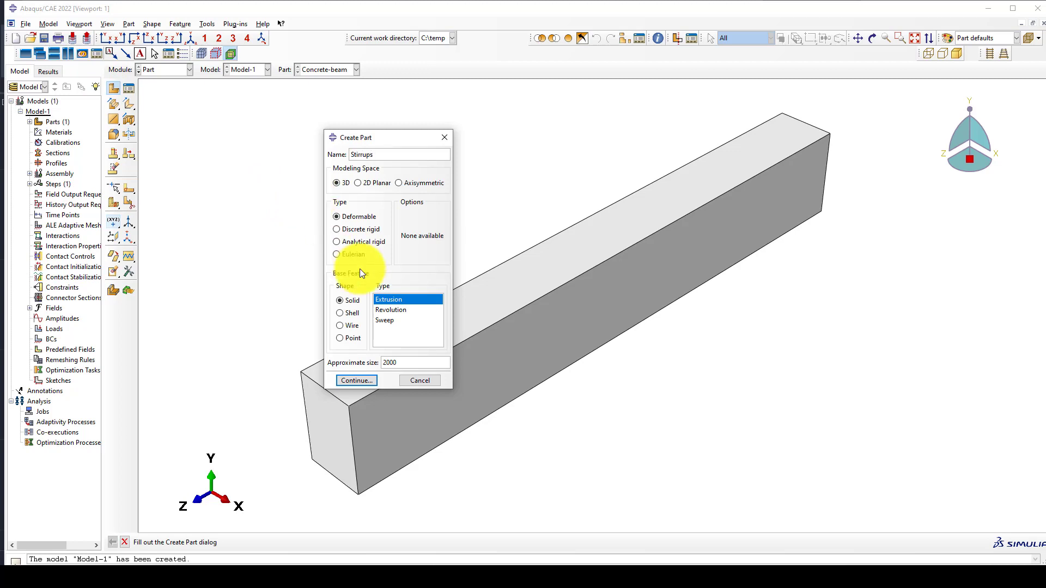
pyautogui.click(348, 326)
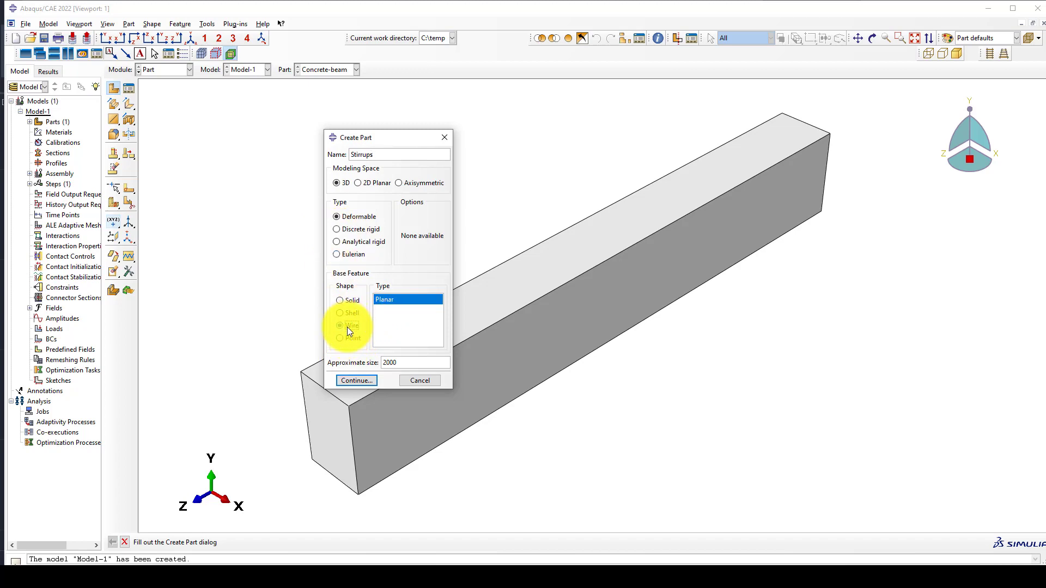
pyautogui.click(362, 381)
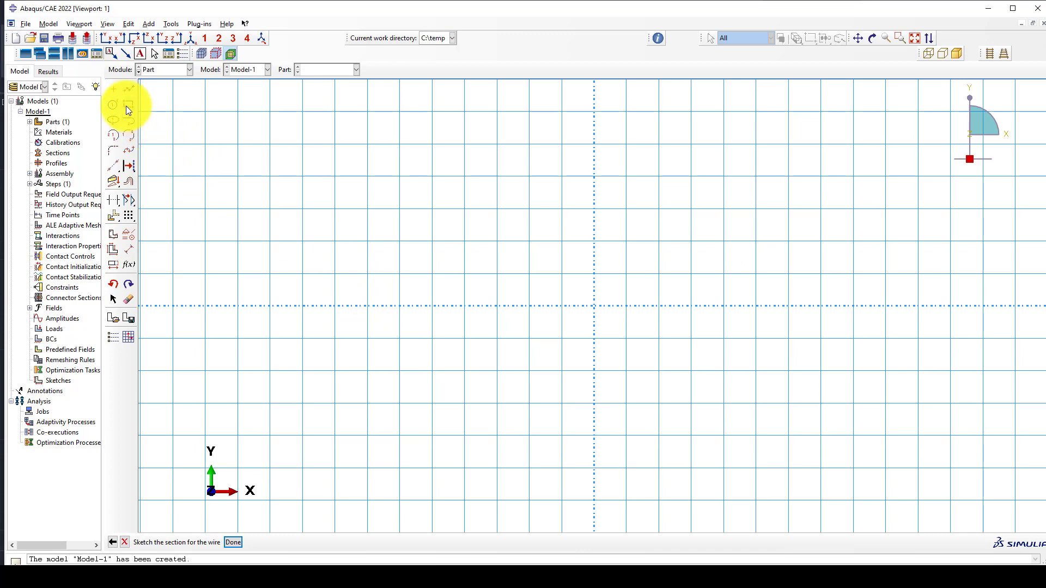
# Check the stirrup in the AutoCAD cross-section, sketch it in Abaqus as a rectangle from (-80, -130) to (80, 130), and finish the part
pyautogui.click(128, 105)
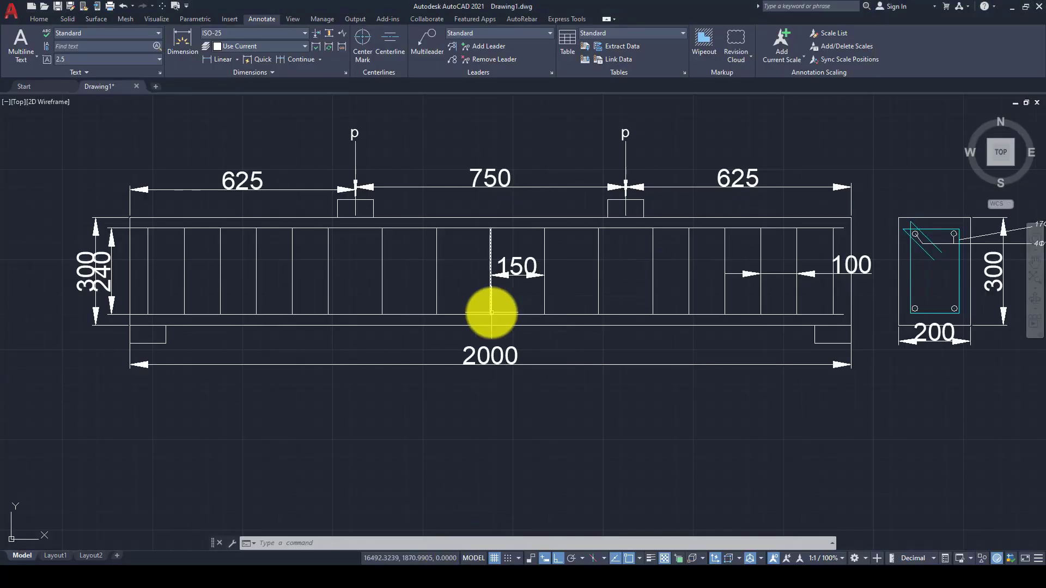
pyautogui.scroll(-2, 493, 310)
pyautogui.scroll(4, 845, 307)
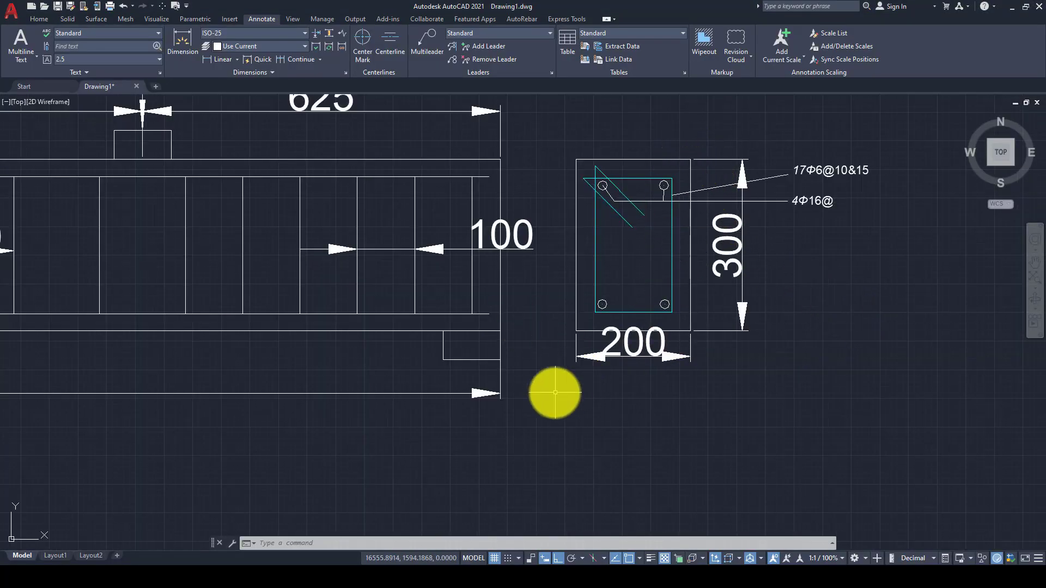
pyautogui.click(660, 576)
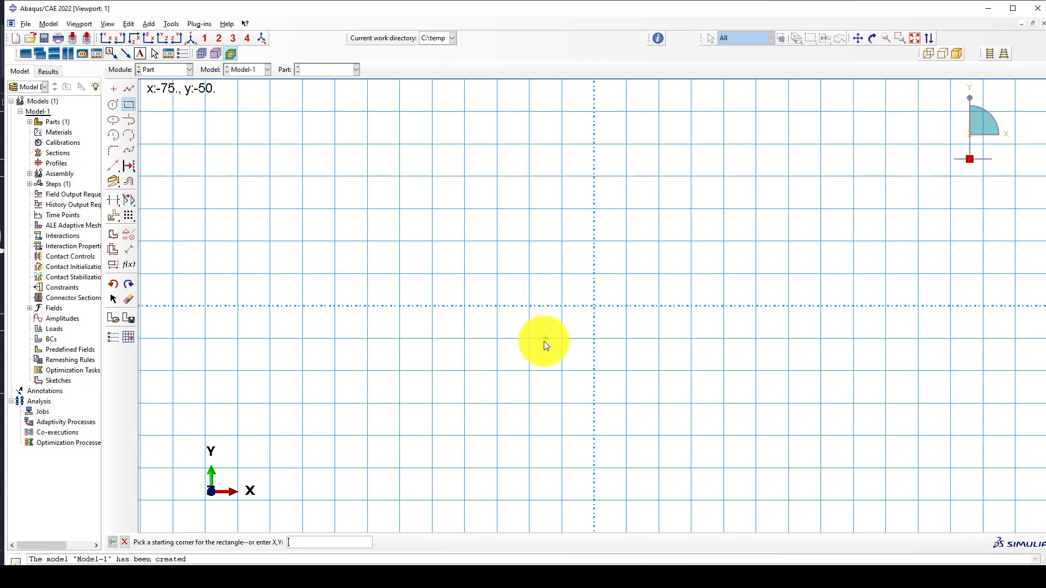
pyautogui.write('-80,130')
pyautogui.press('BackSpace')
pyautogui.press('BackSpace')
pyautogui.write('20')
pyautogui.press('Return')
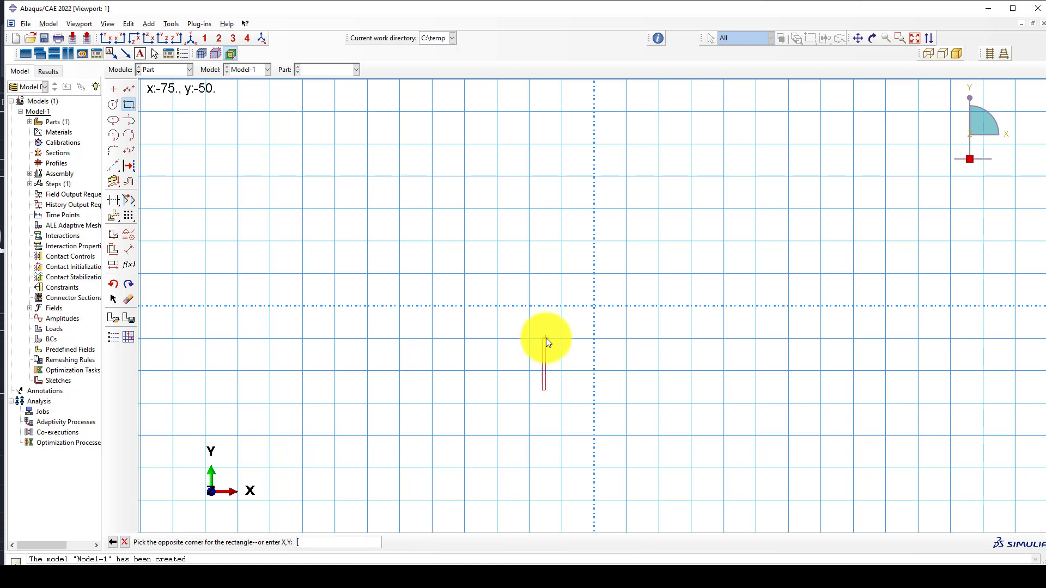
pyautogui.write('80')
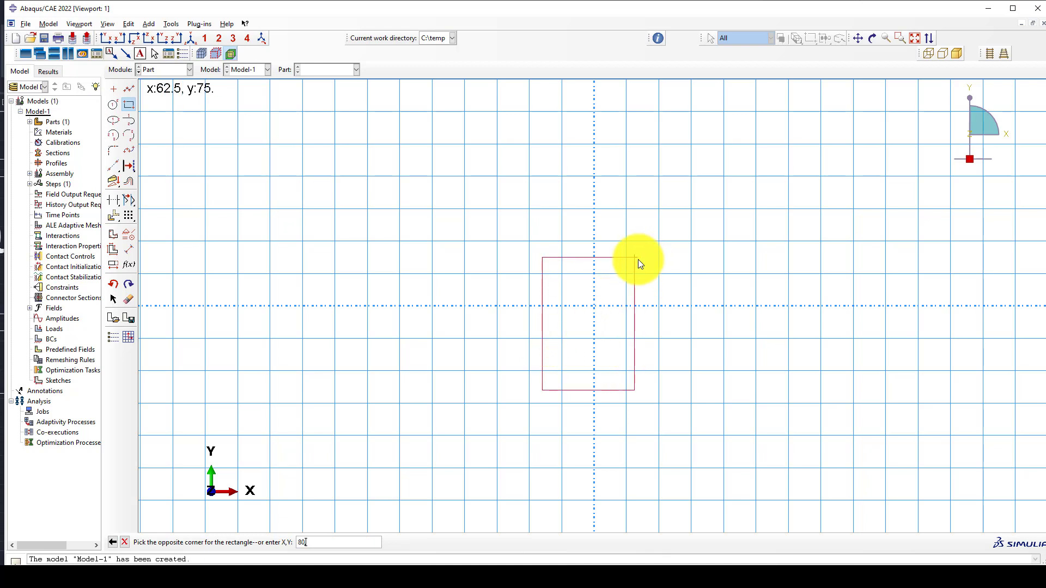
pyautogui.write(',130')
pyautogui.press('Return')
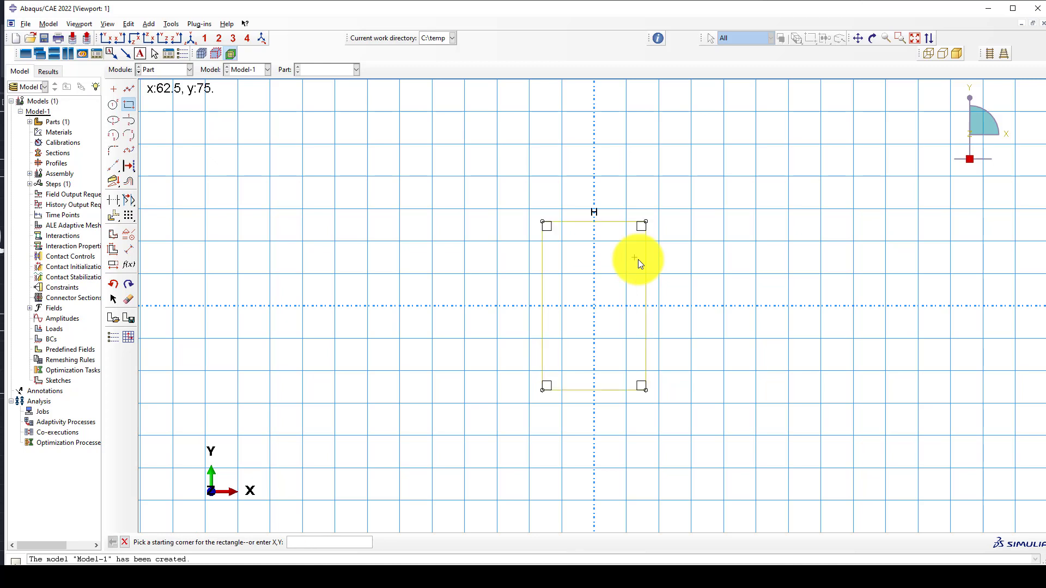
pyautogui.middleClick(393, 302)
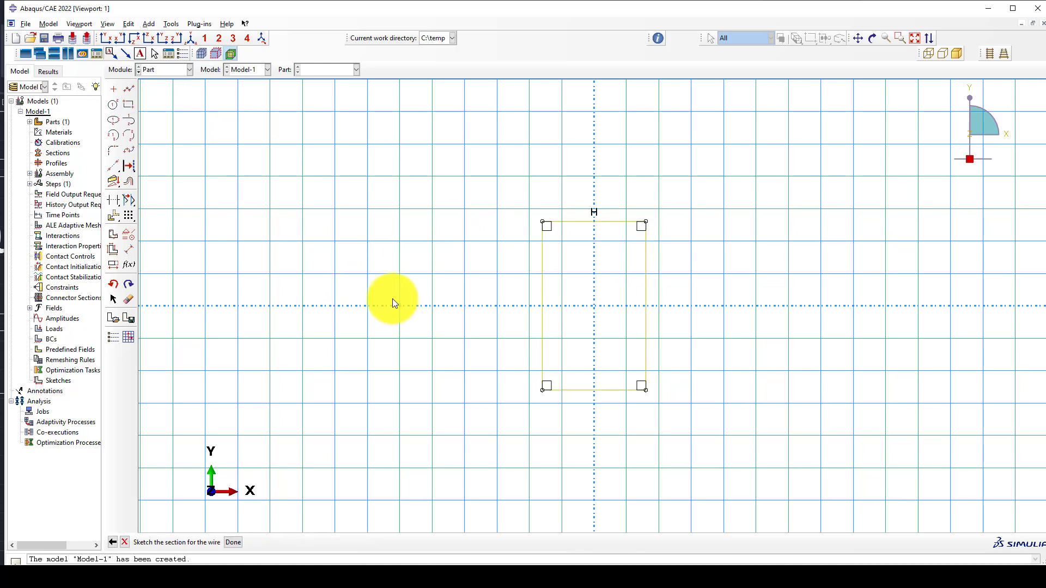
pyautogui.middleClick(392, 298)
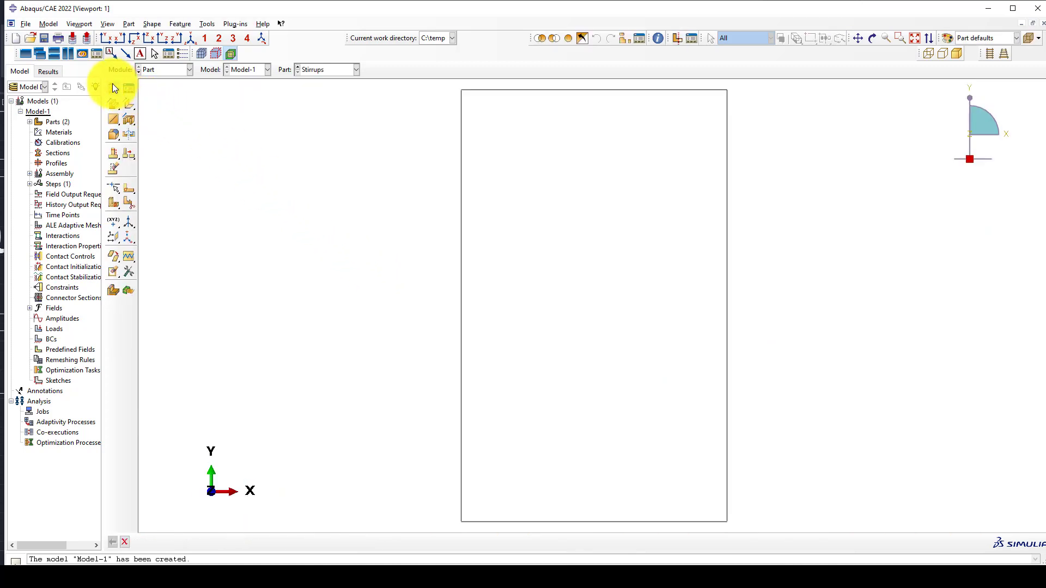
# Create a 3D deformable planar wire part named Rebars with an approximate size of 2000
pyautogui.click(113, 87)
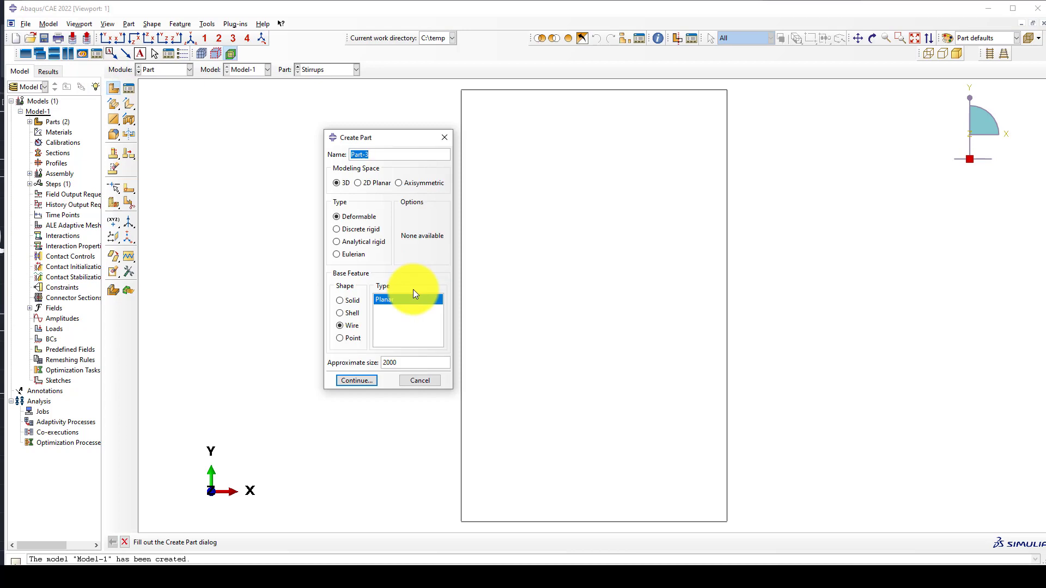
pyautogui.write('Ra')
pyautogui.press('BackSpace')
pyautogui.write('ebars')
pyautogui.click(357, 380)
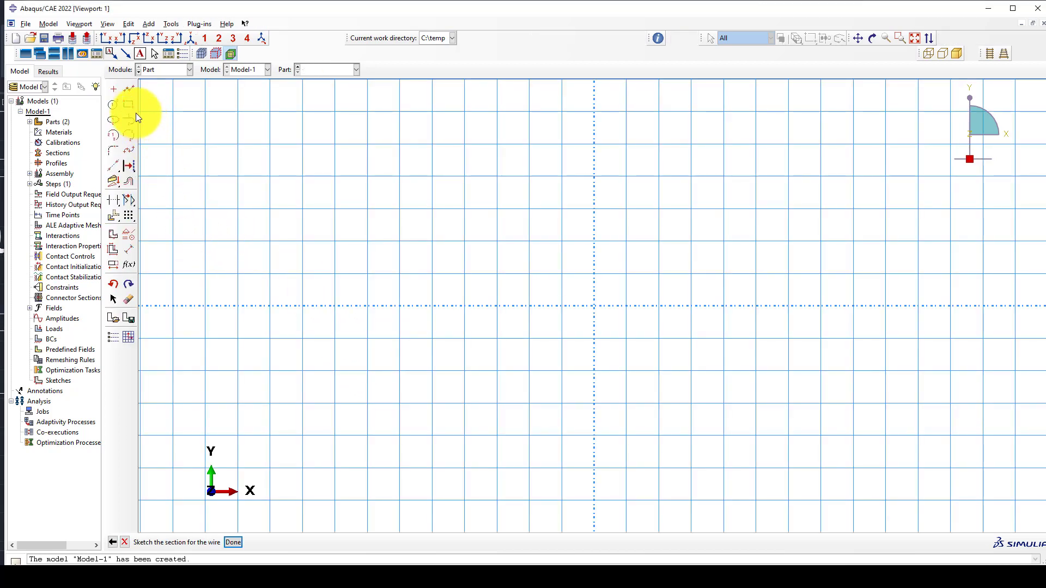
# Sketch the rebar as a horizontal line from (-1000, 0) to (1000, 0)
pyautogui.click(126, 91)
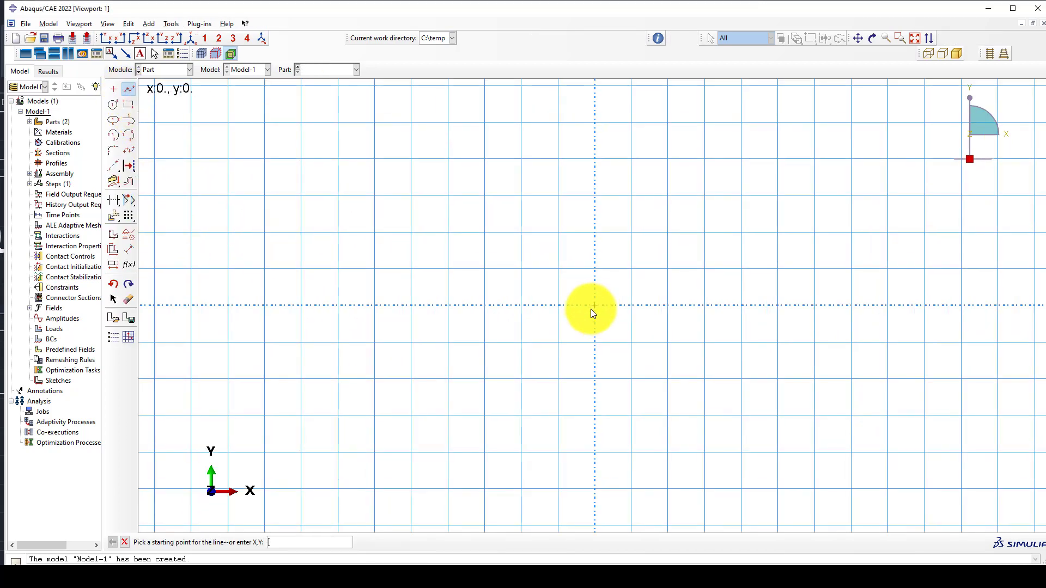
pyautogui.scroll(-4, 587, 308)
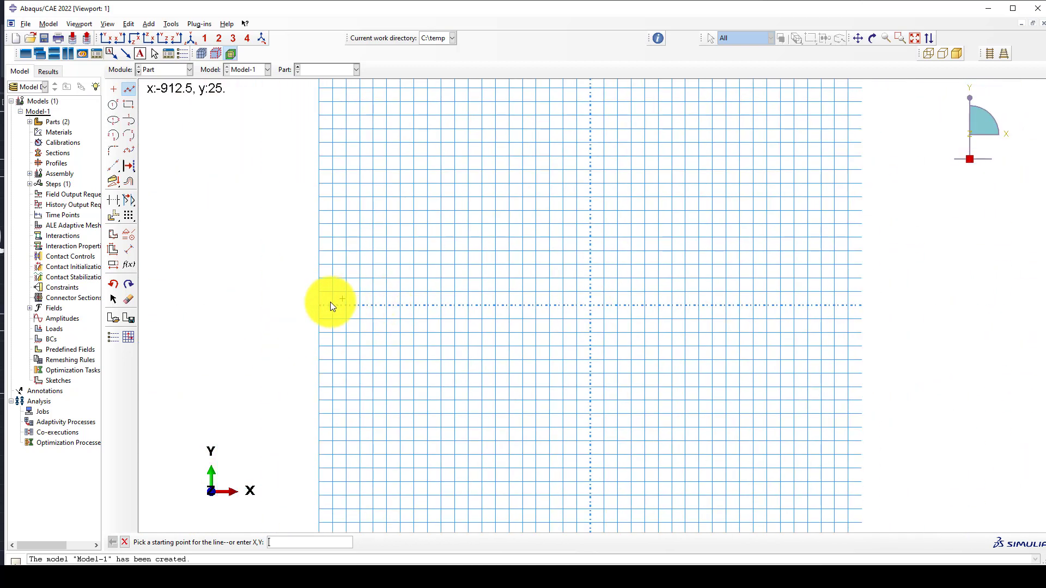
pyautogui.click(318, 305)
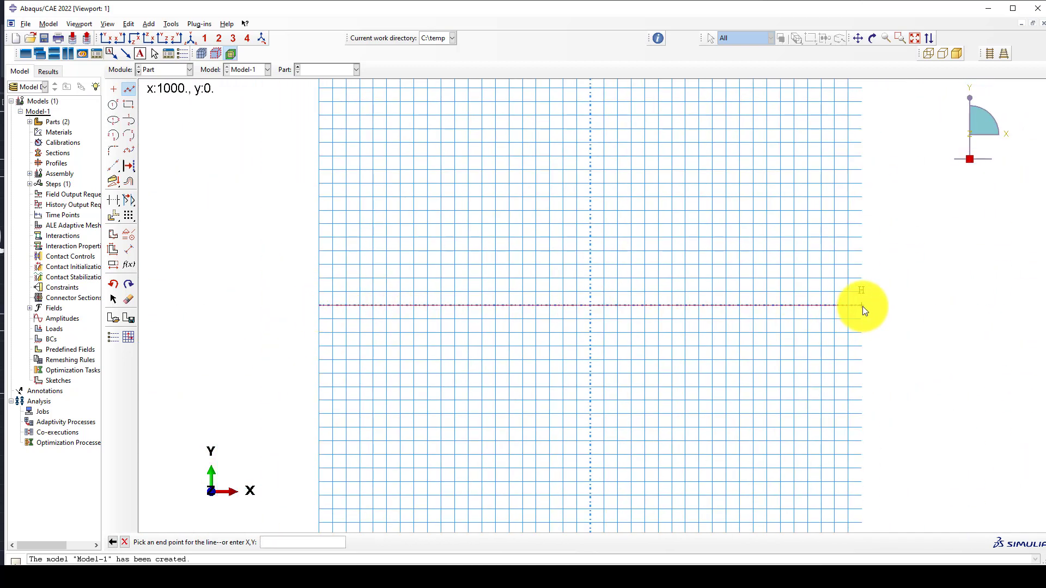
pyautogui.click(862, 305)
pyautogui.rightClick(910, 254)
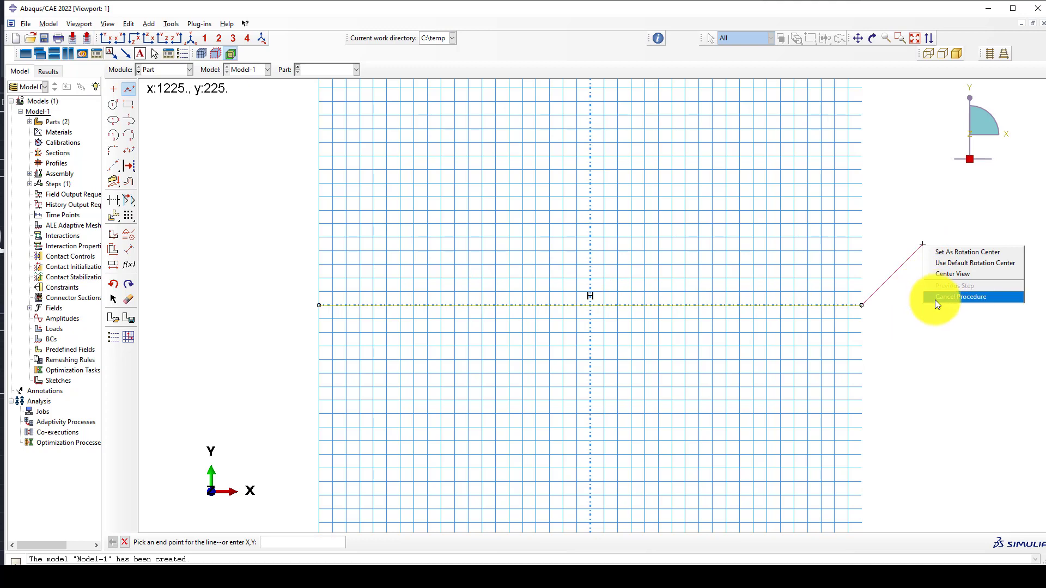
pyautogui.click(935, 300)
pyautogui.scroll(2, 696, 317)
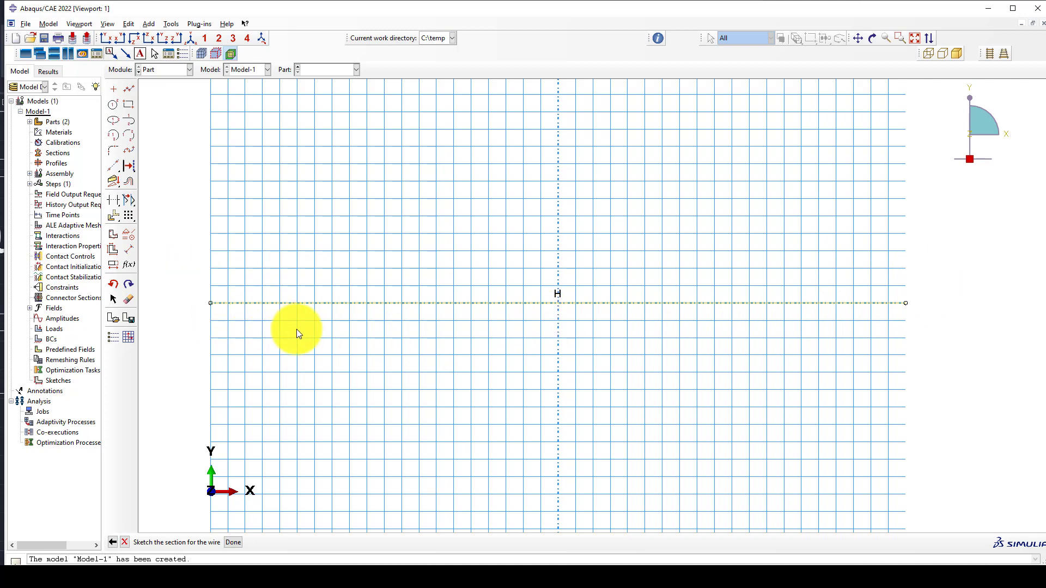
# Dimension the rebar line's length at 2000 and finish the sketch to complete the part
pyautogui.click(116, 263)
pyautogui.click(132, 249)
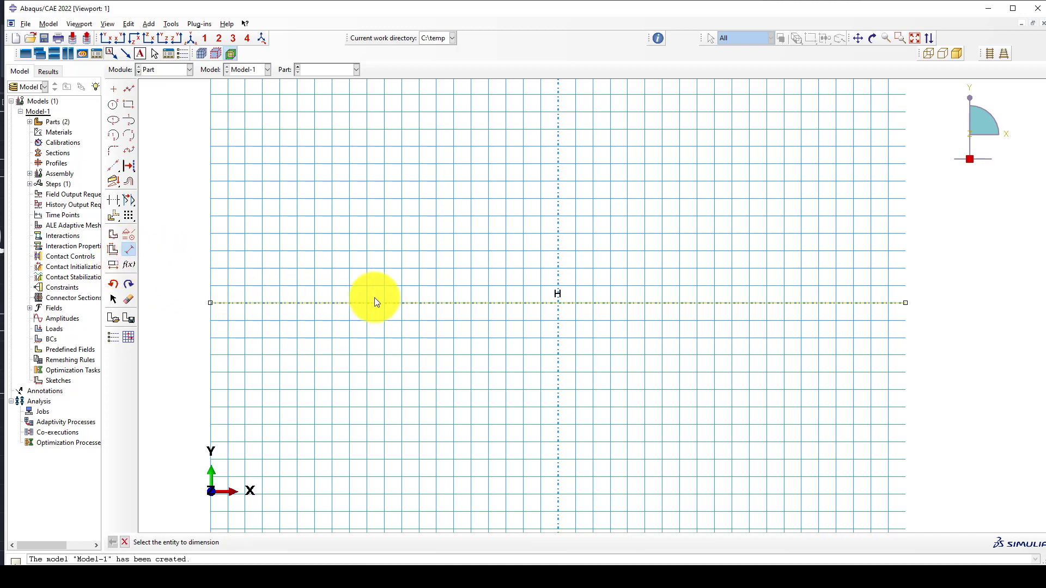
pyautogui.click(409, 304)
pyautogui.click(399, 345)
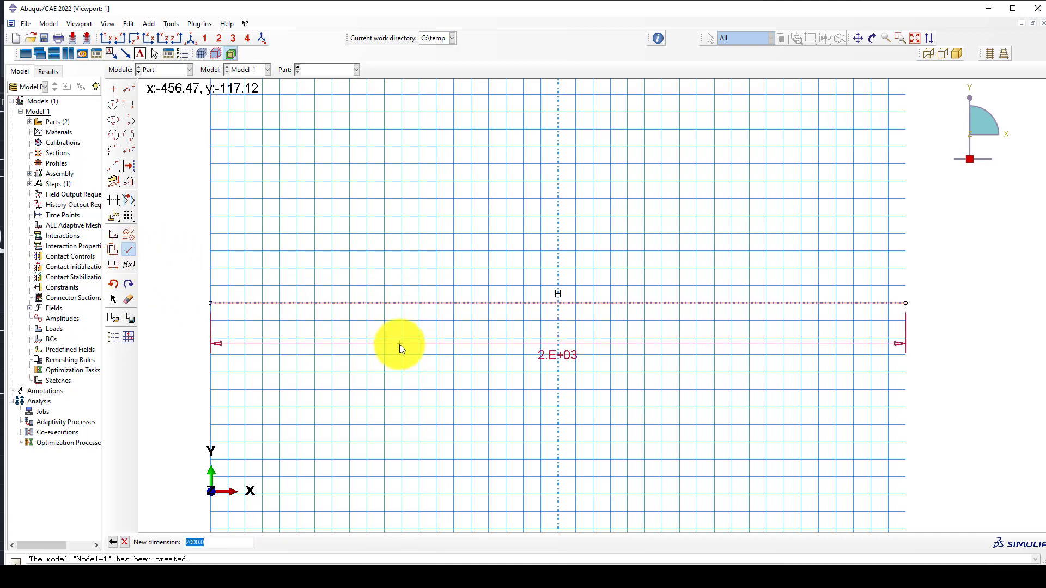
pyautogui.press('Return')
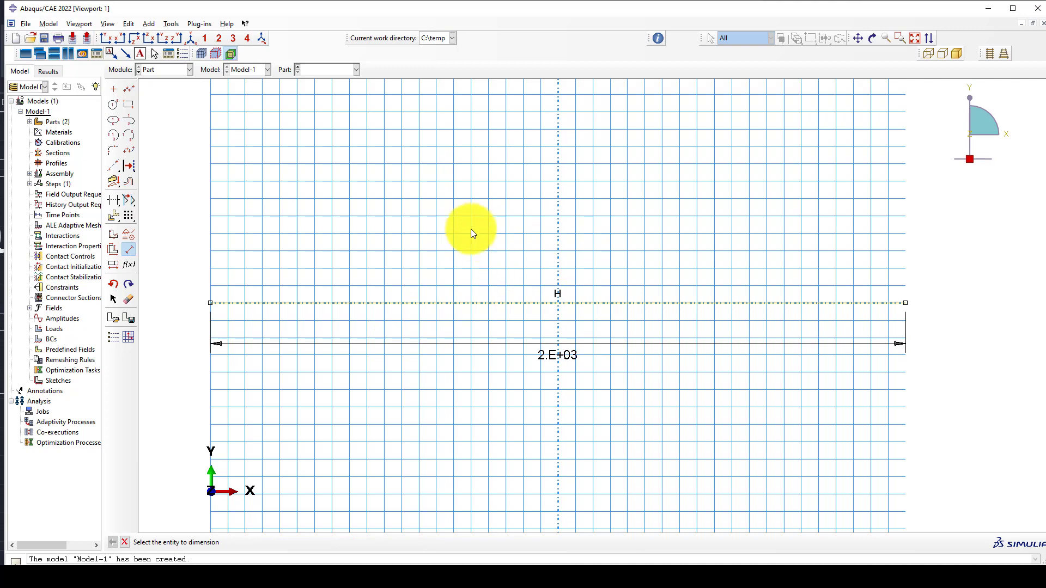
pyautogui.middleClick(466, 227)
pyautogui.middleClick(462, 234)
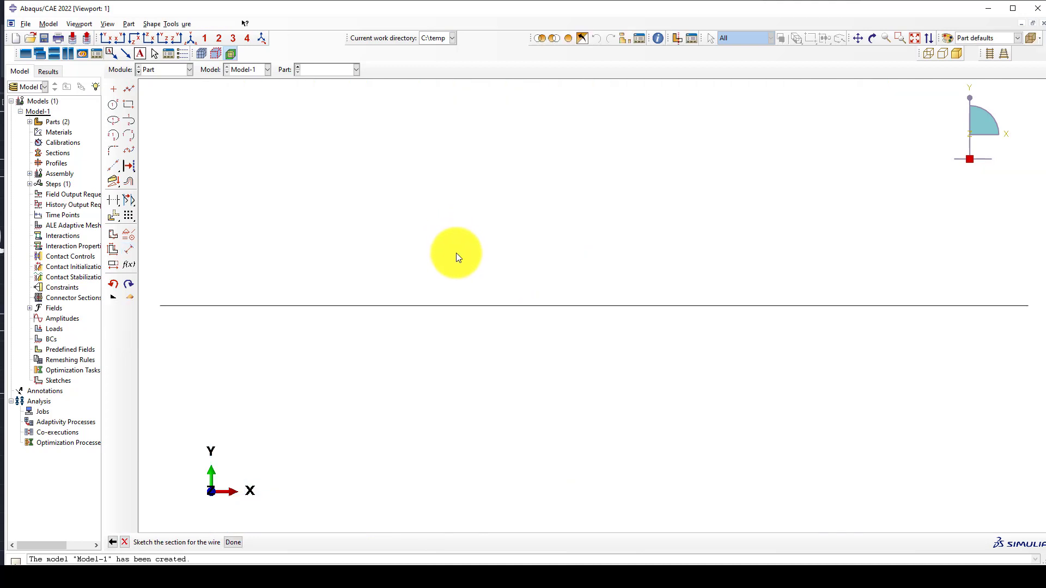
pyautogui.click(151, 70)
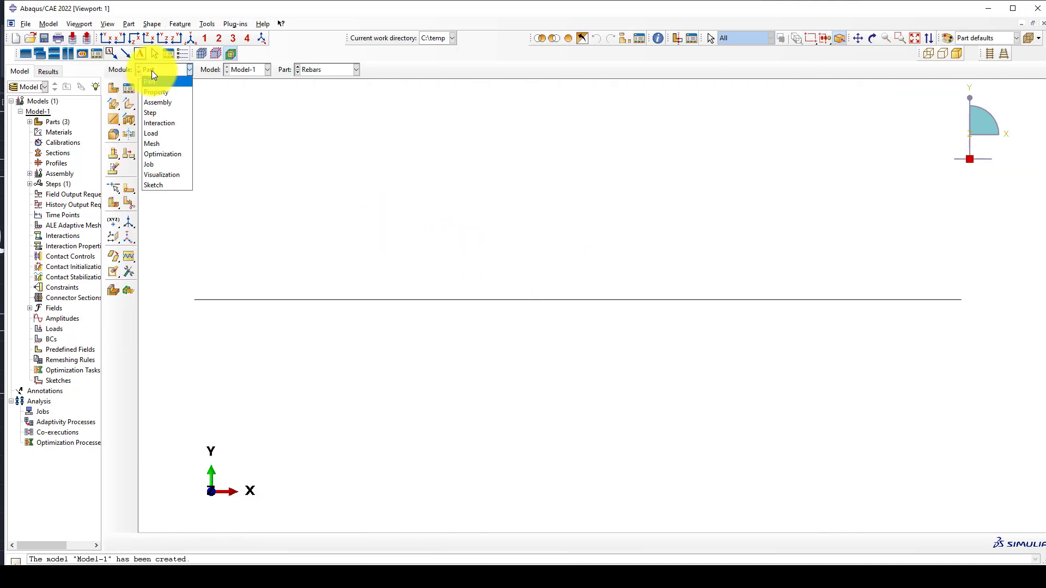
pyautogui.click(151, 70)
pyautogui.click(151, 69)
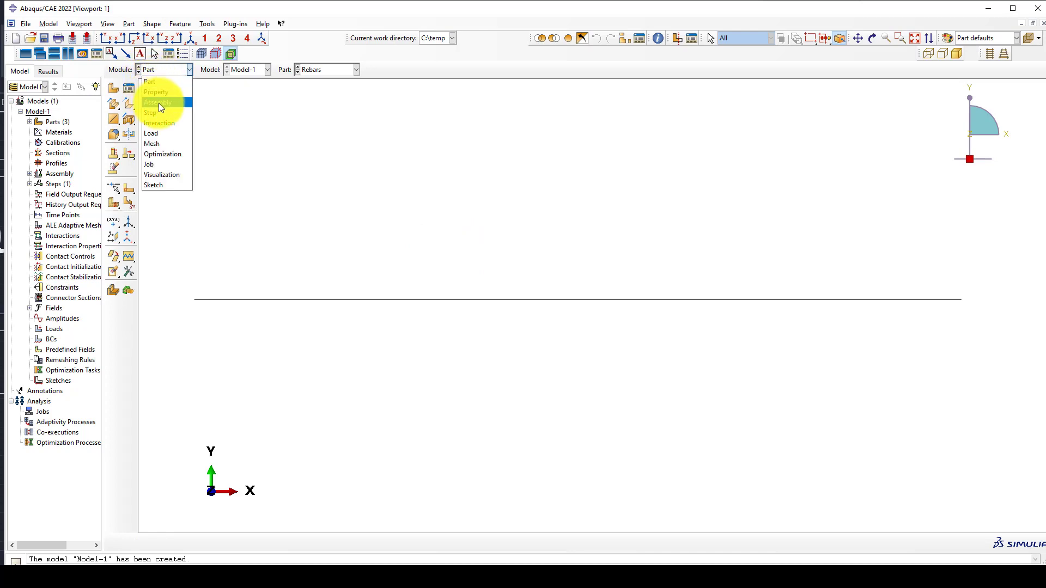
pyautogui.click(160, 84)
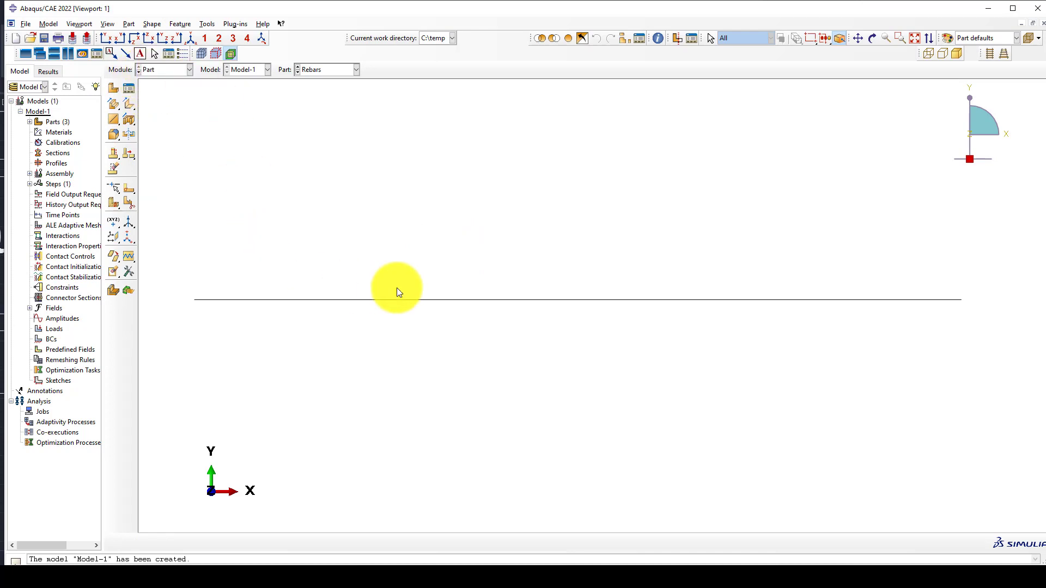
# Create a 3D deformable solid extrusion part named Support with an approximate size of 2000
pyautogui.click(113, 89)
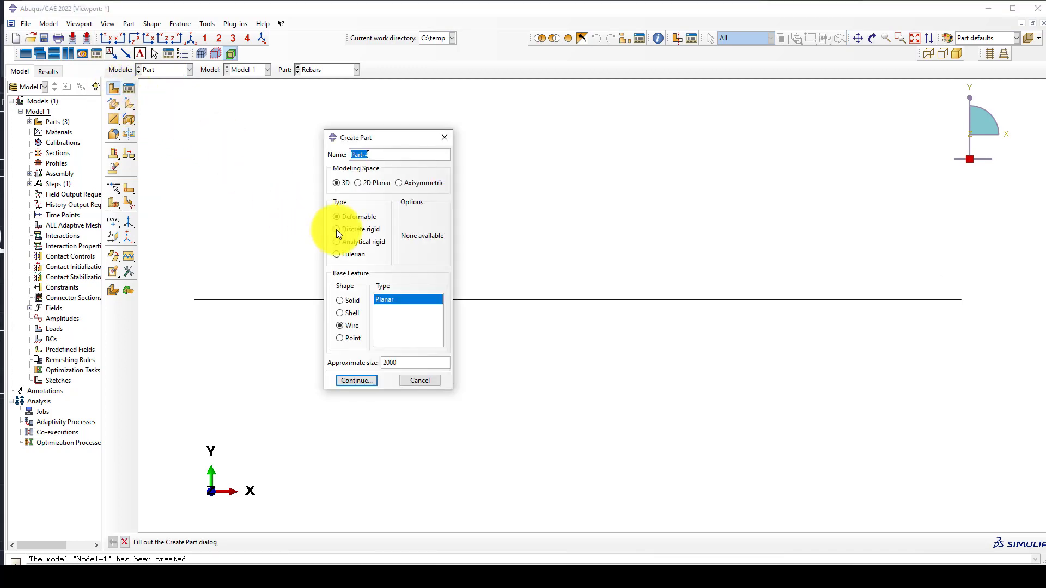
pyautogui.moveTo(390, 139); pyautogui.dragTo(373, 136)
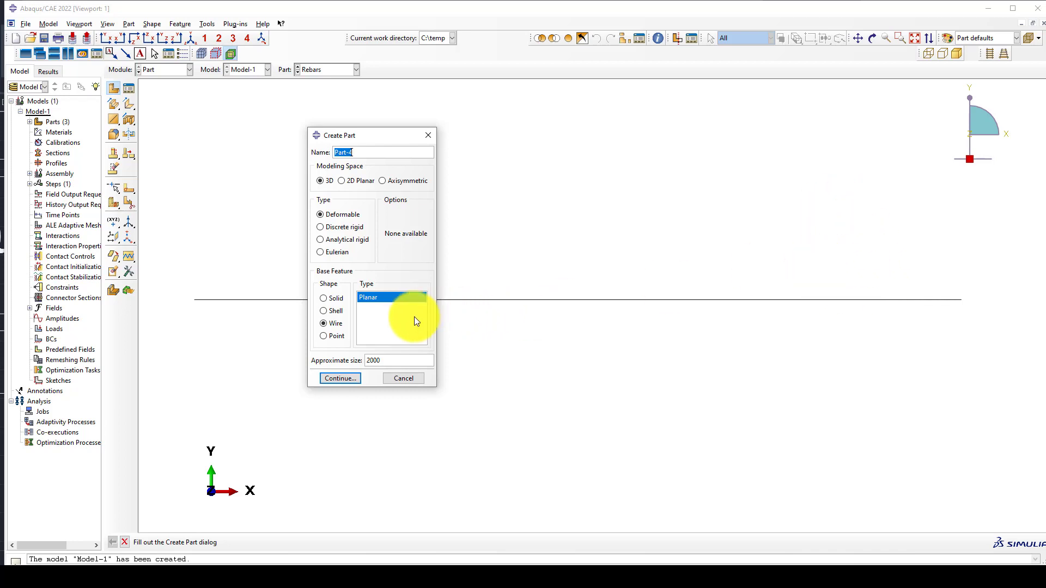
pyautogui.click(333, 298)
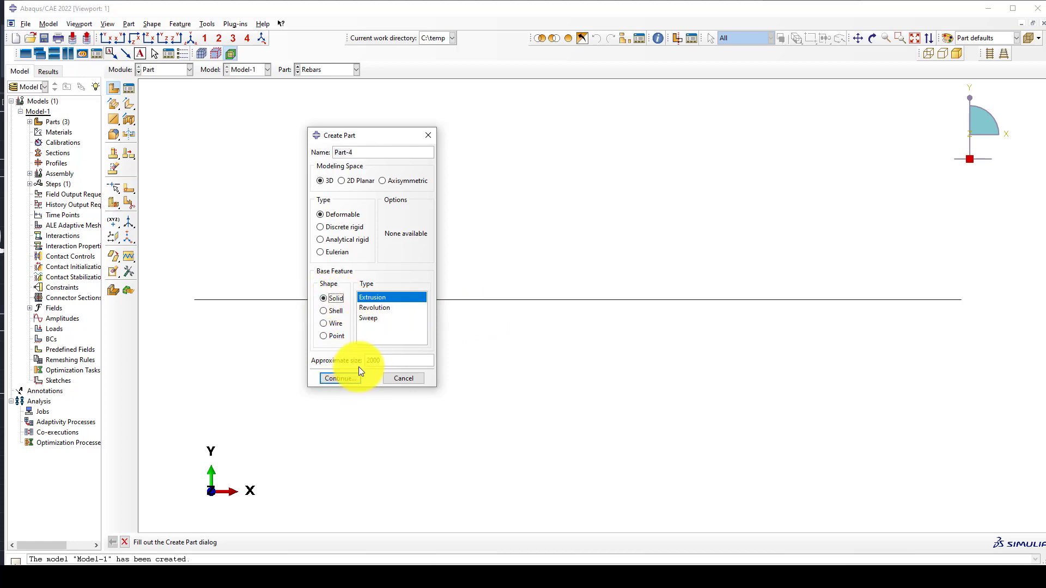
pyautogui.click(333, 378)
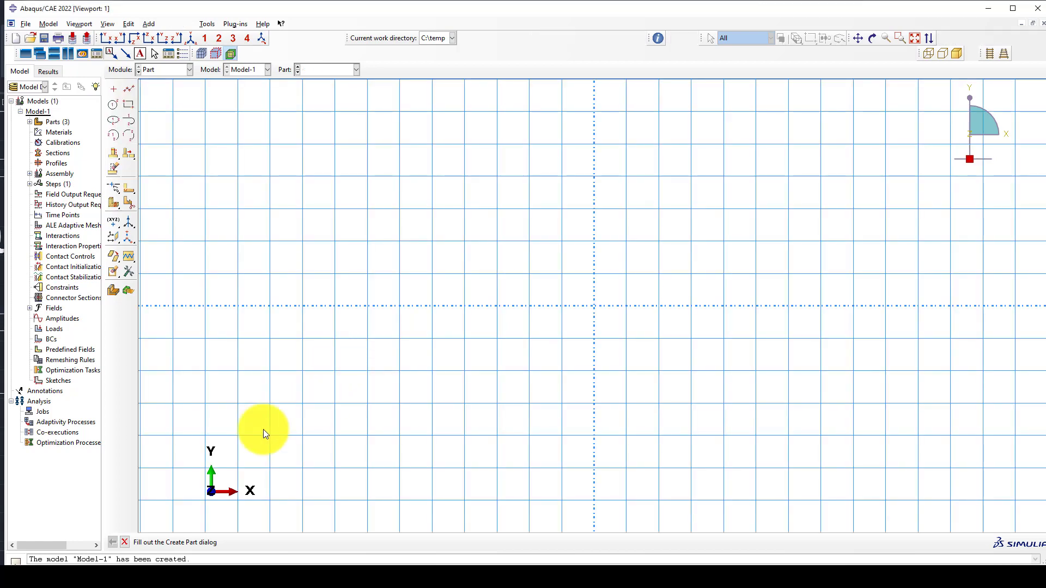
pyautogui.click(112, 542)
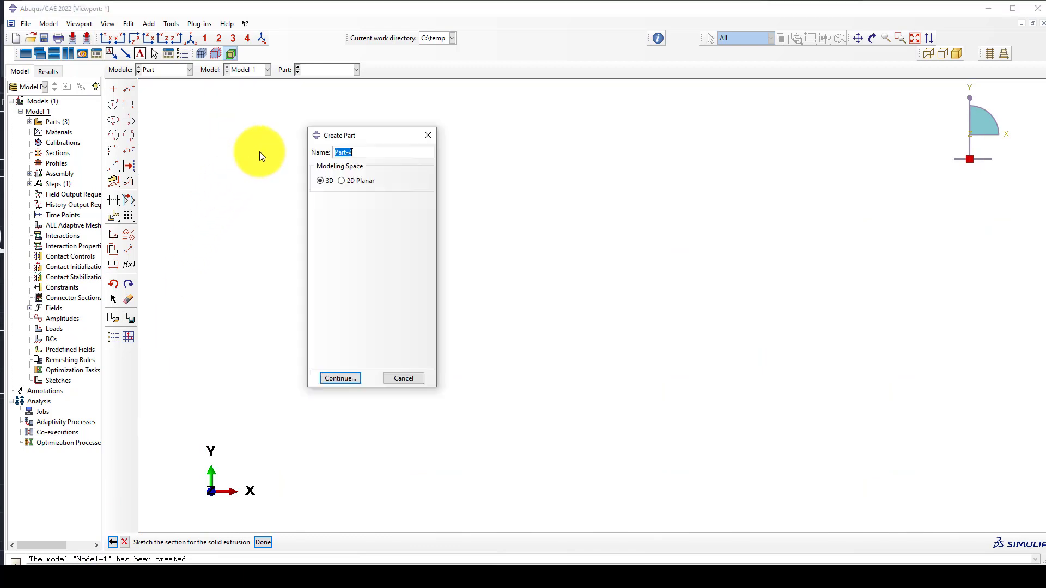
pyautogui.write('Loade')
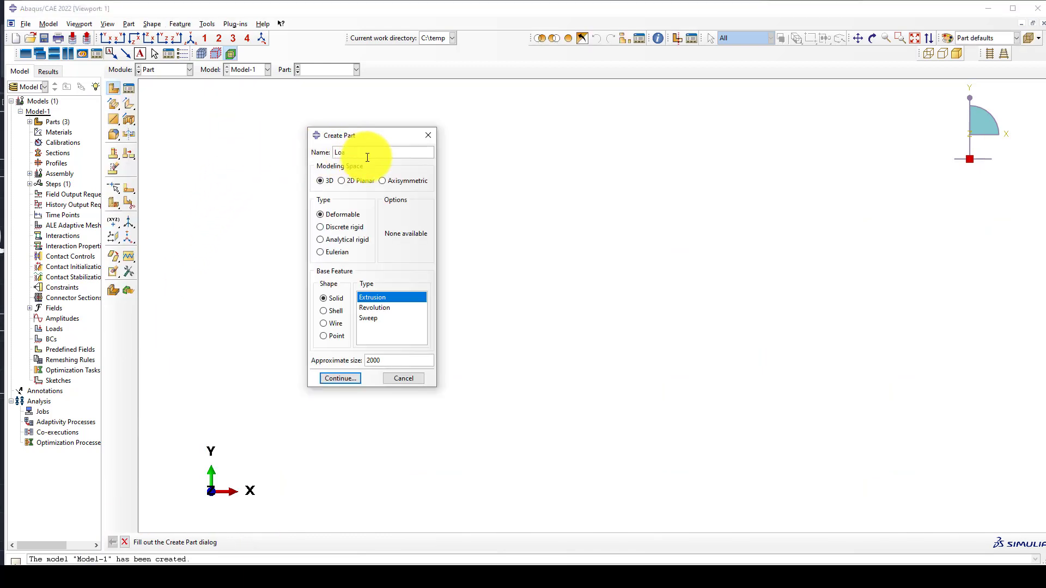
pyautogui.write('r')
pyautogui.moveTo(371, 157); pyautogui.dragTo(334, 159)
pyautogui.write('Su')
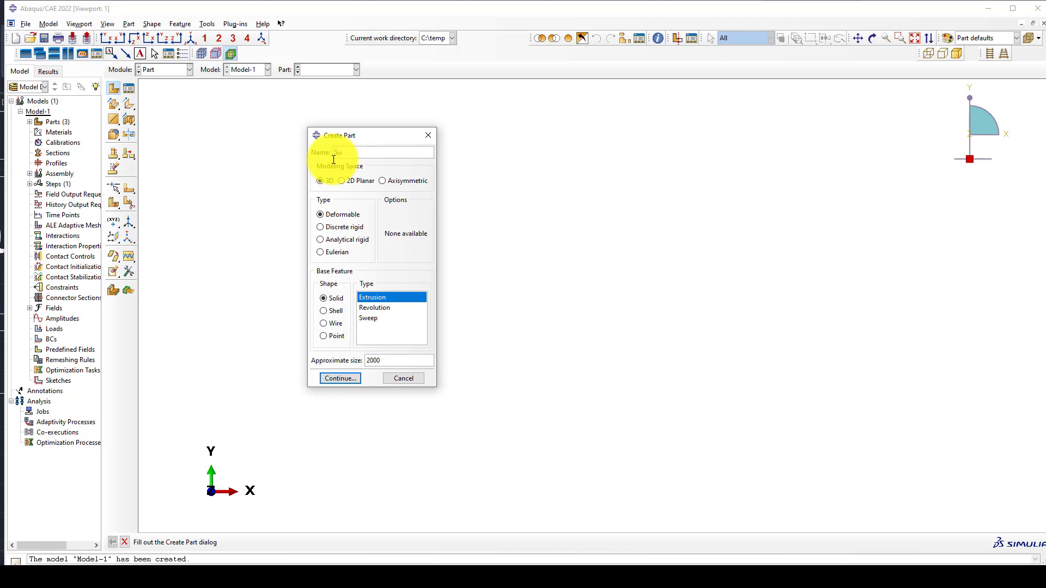
pyautogui.write('pport')
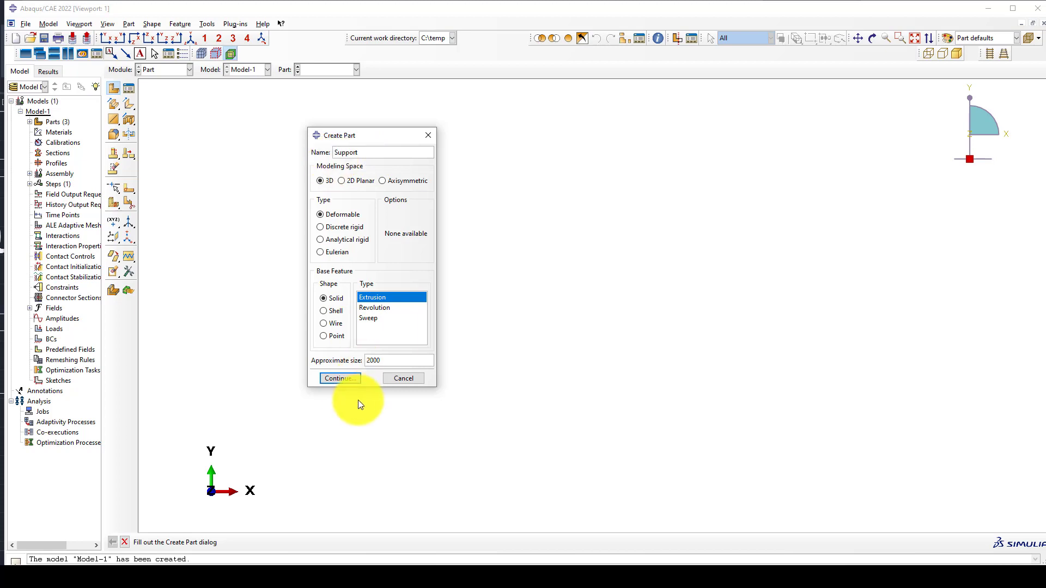
pyautogui.click(339, 383)
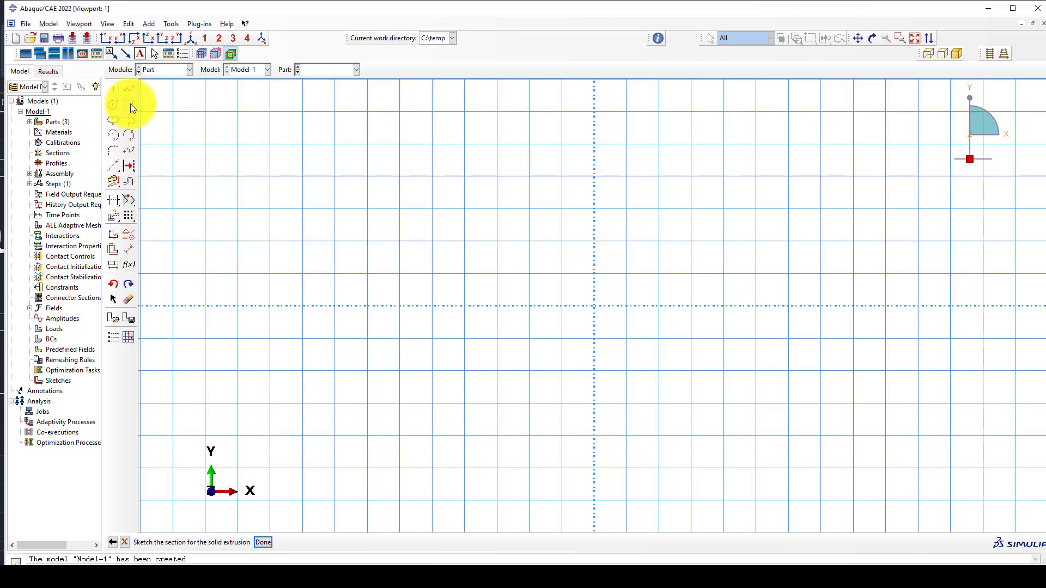
# Sketch the support section as a rectangle from the origin to (100, 50) and dimension it 100 wide and 50 high
pyautogui.click(130, 105)
pyautogui.click(594, 306)
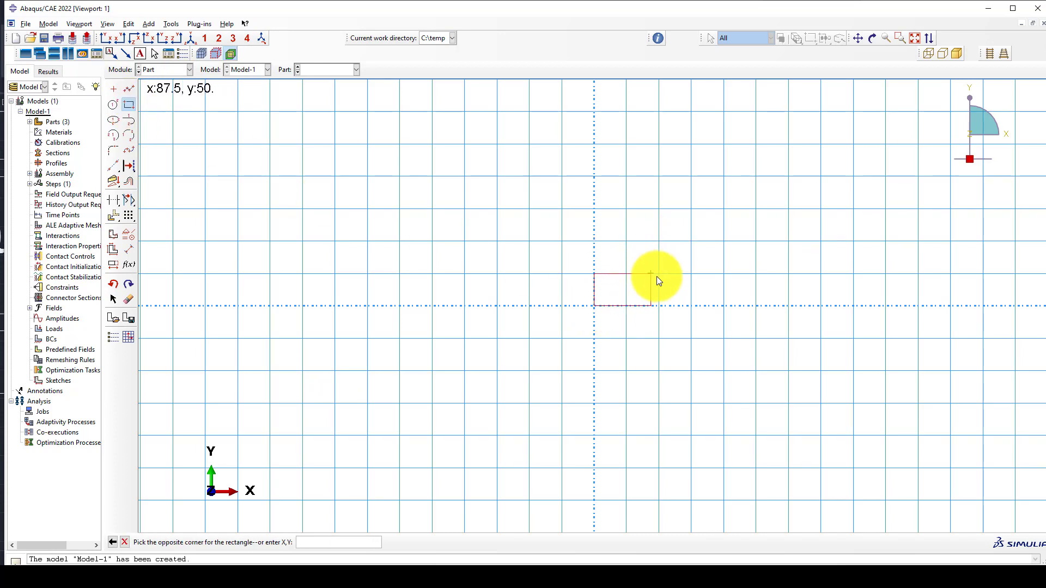
pyautogui.click(658, 274)
pyautogui.click(129, 249)
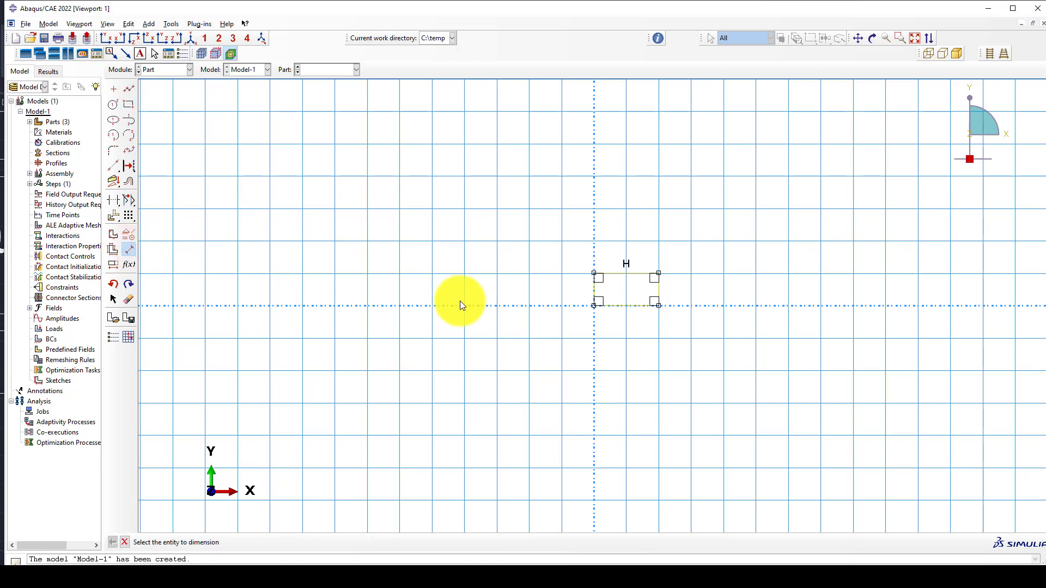
pyautogui.click(620, 307)
pyautogui.click(540, 342)
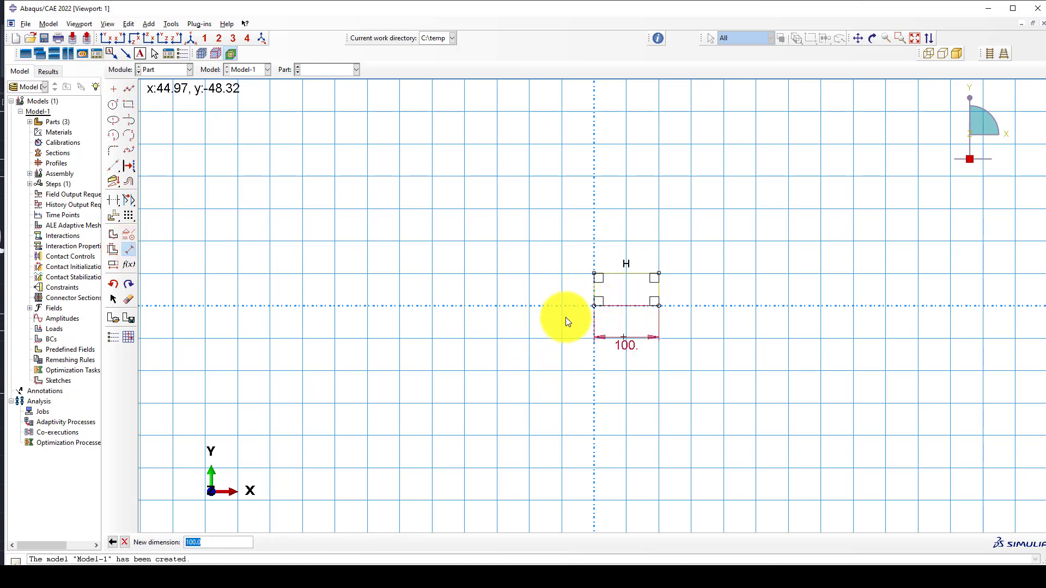
pyautogui.press('Return')
pyautogui.click(593, 294)
pyautogui.click(557, 326)
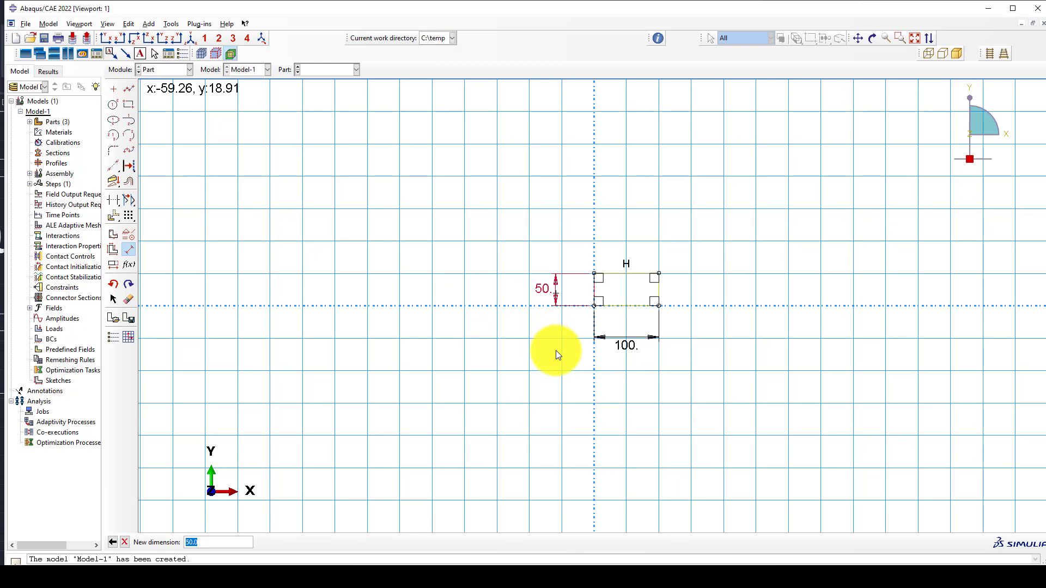
pyautogui.press('Return')
pyautogui.middleClick(527, 331)
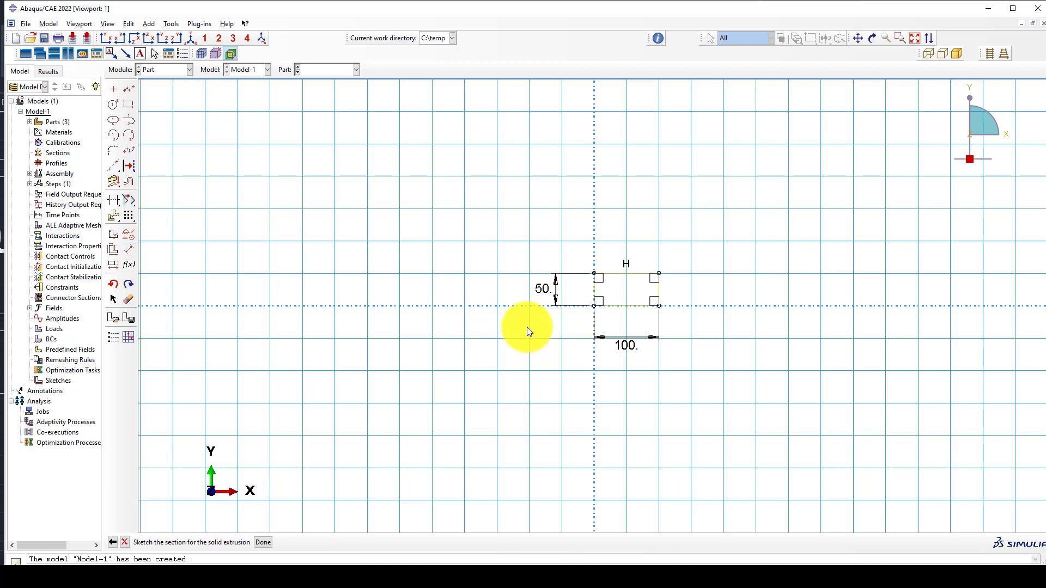
# Finish the support sketch and extrude it to a depth of 200
pyautogui.middleClick(517, 330)
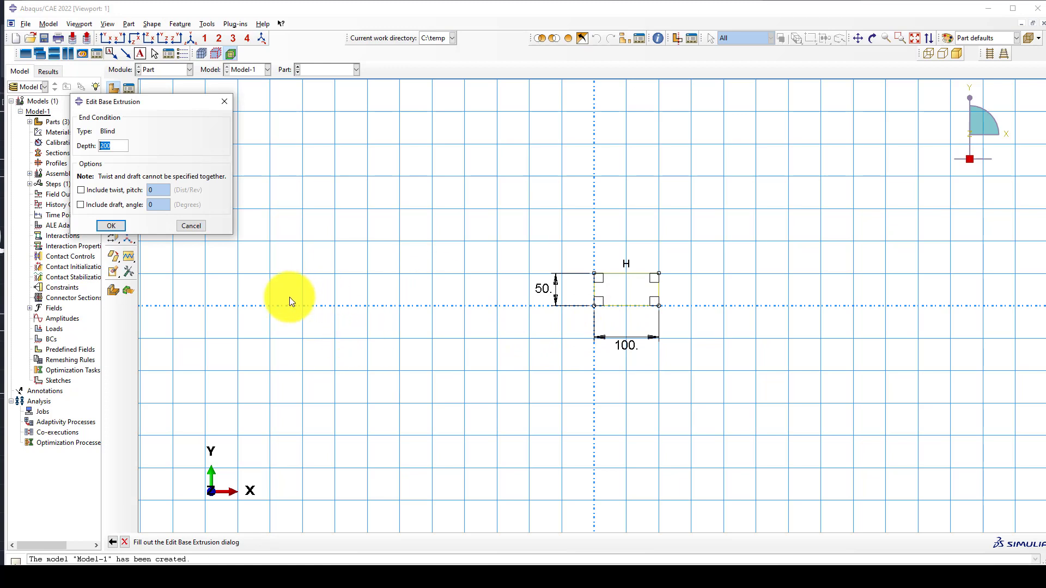
pyautogui.write('200')
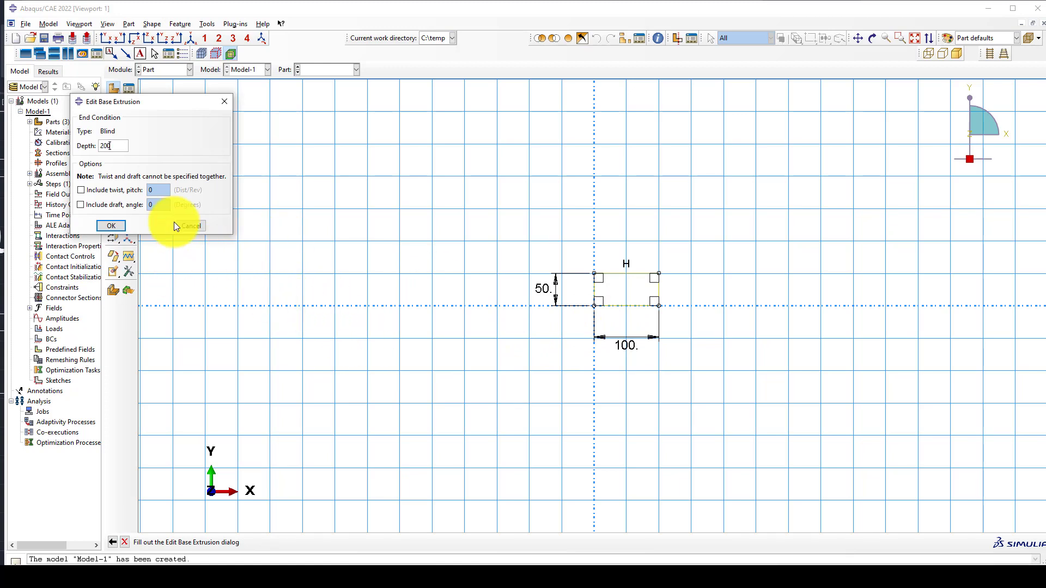
pyautogui.click(113, 225)
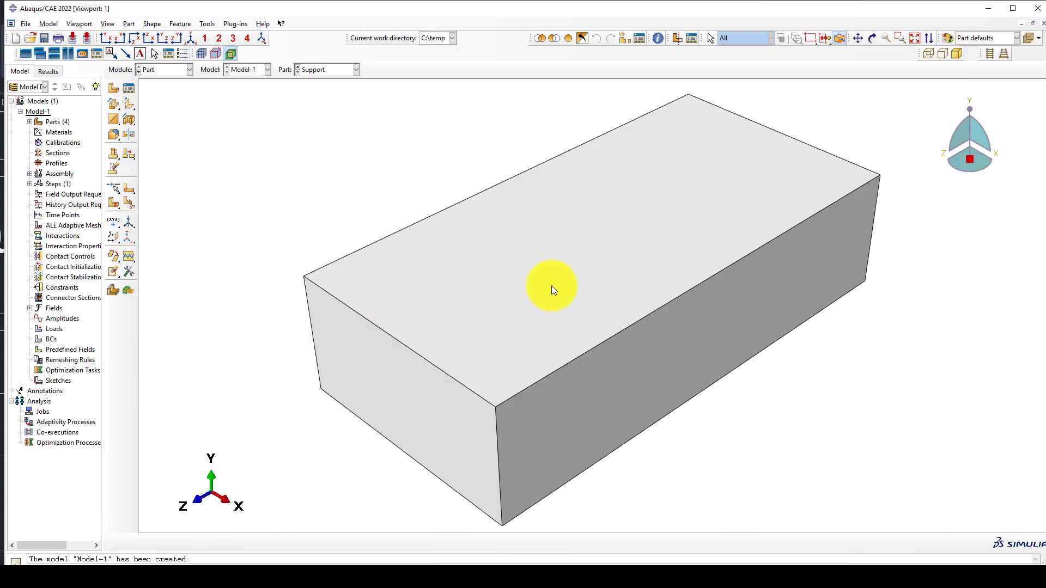
# Switch to the Property module and copy the Q235 material from the Brick.lib library into Model-1
pyautogui.click(160, 69)
pyautogui.click(158, 93)
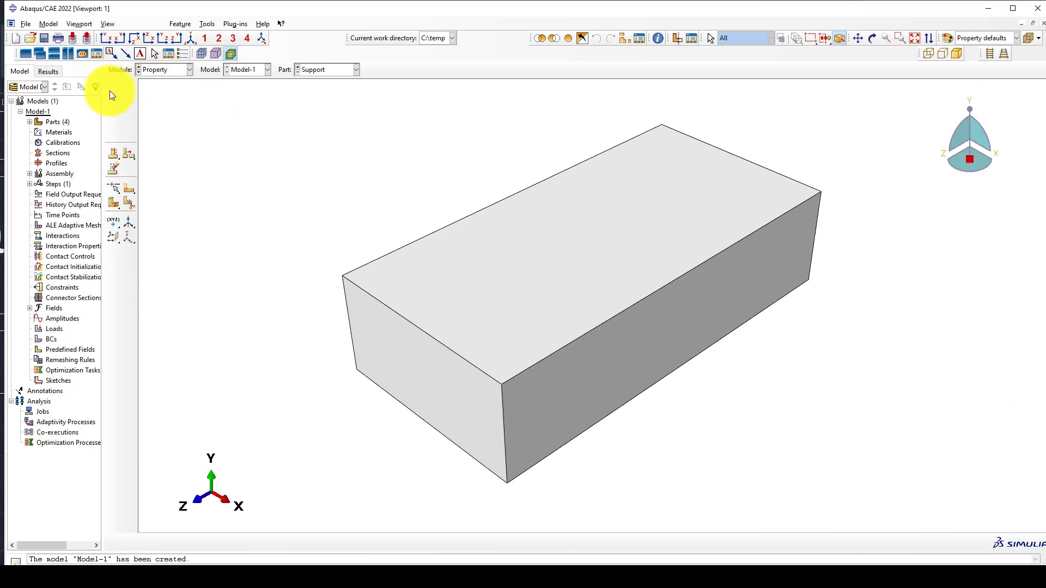
pyautogui.click(83, 72)
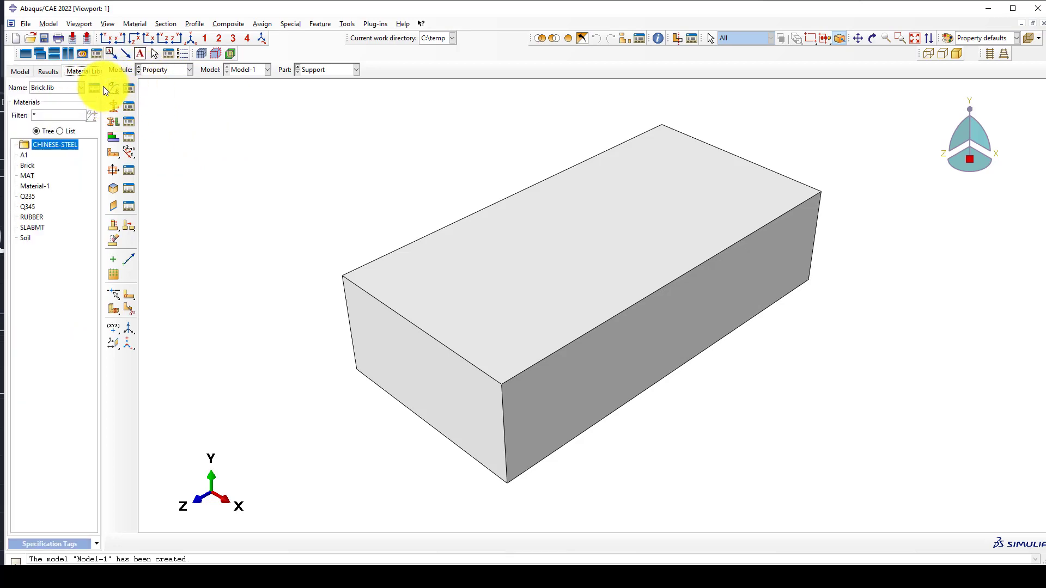
pyautogui.click(94, 88)
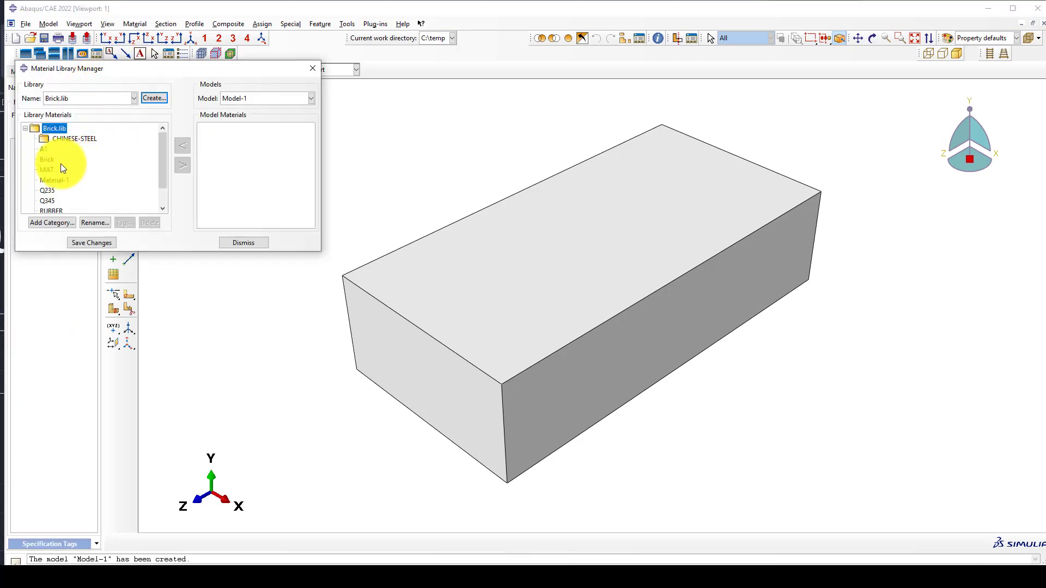
pyautogui.click(46, 191)
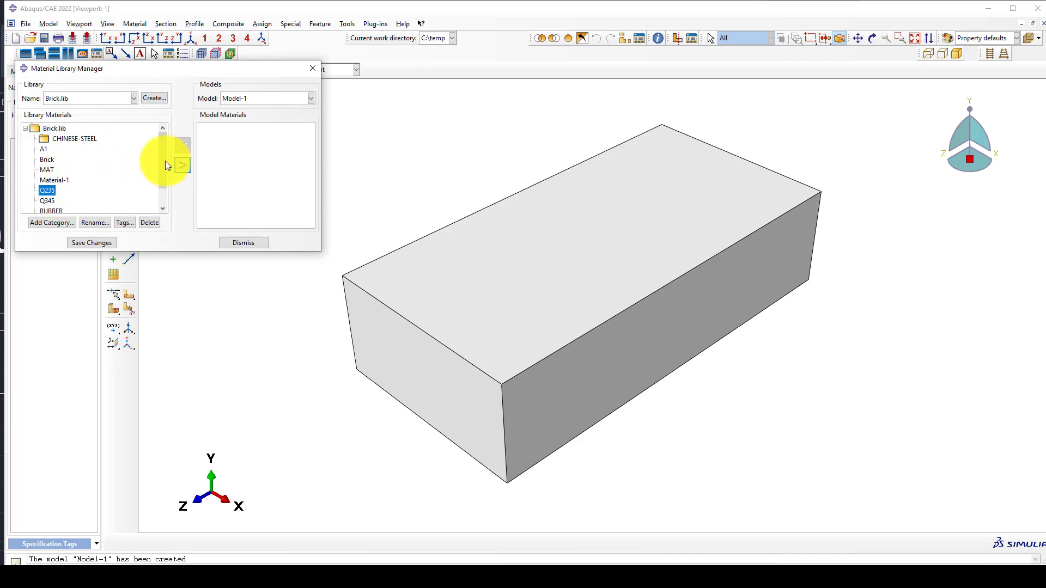
pyautogui.click(182, 165)
pyautogui.click(243, 242)
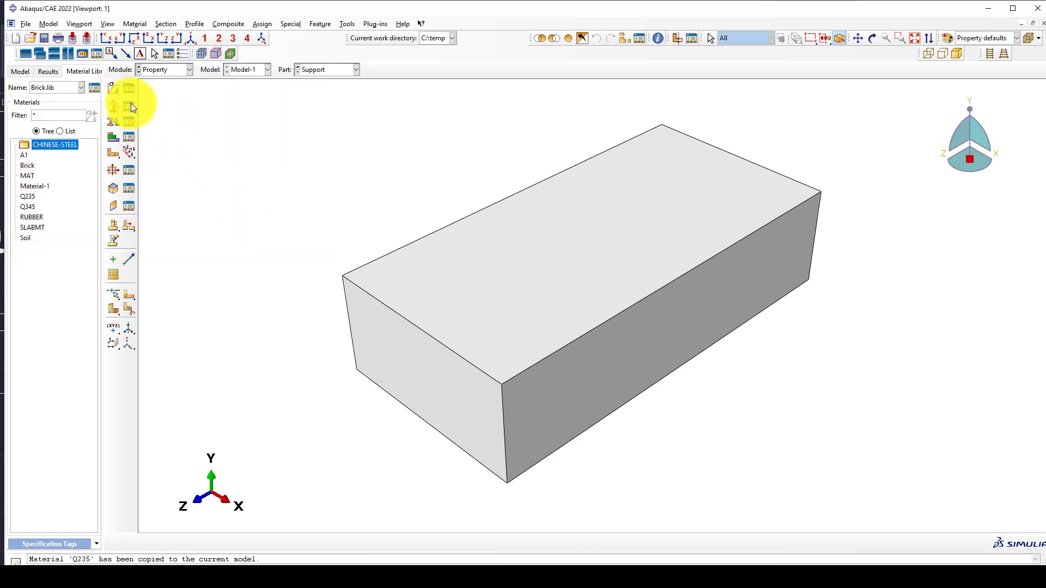
# Review the Q235 material's density, elastic and plastic data, including the yield stress and plastic strain table
pyautogui.click(129, 89)
pyautogui.click(426, 170)
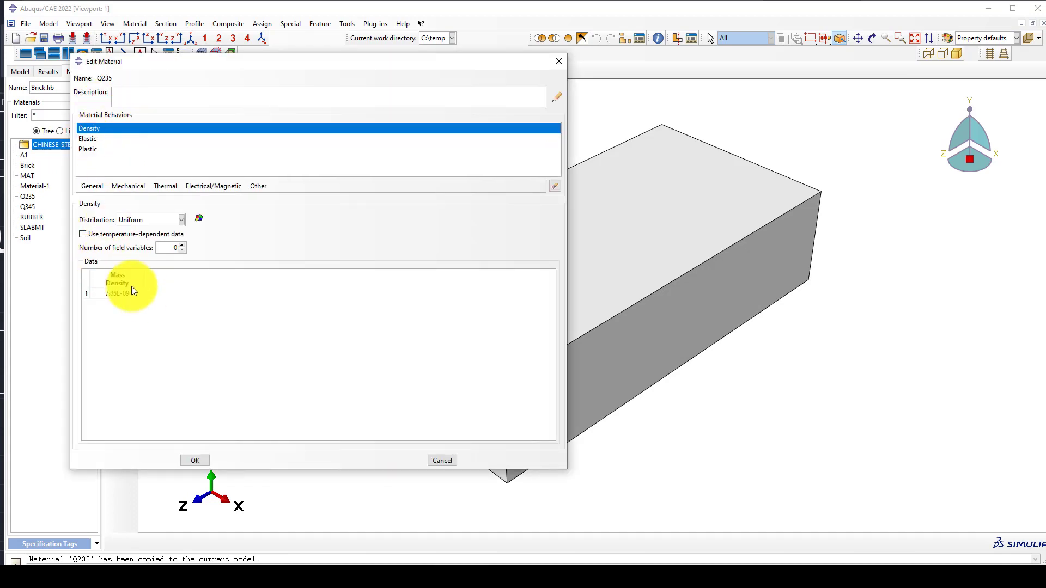
pyautogui.click(106, 141)
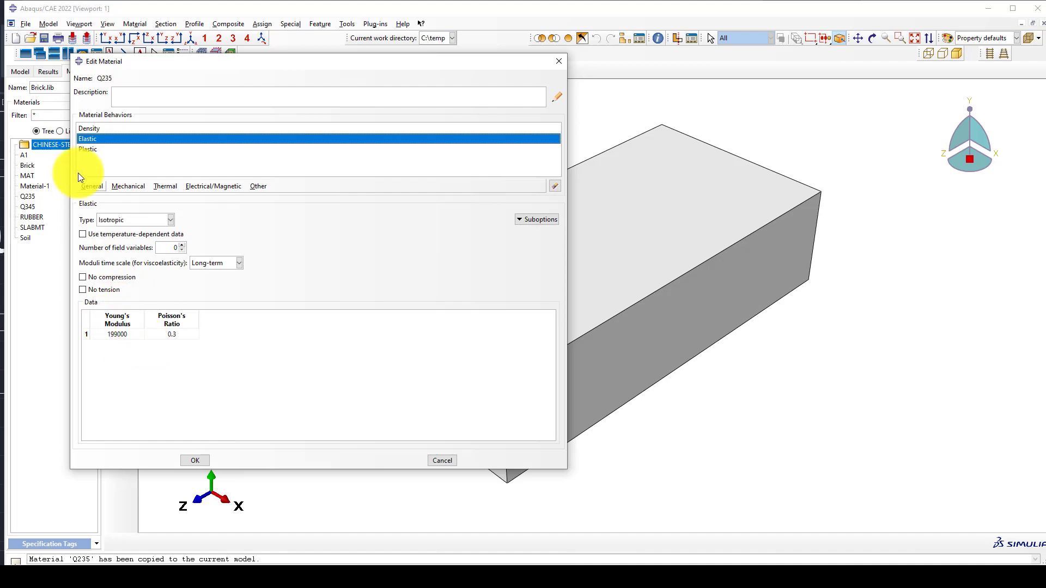
pyautogui.click(81, 150)
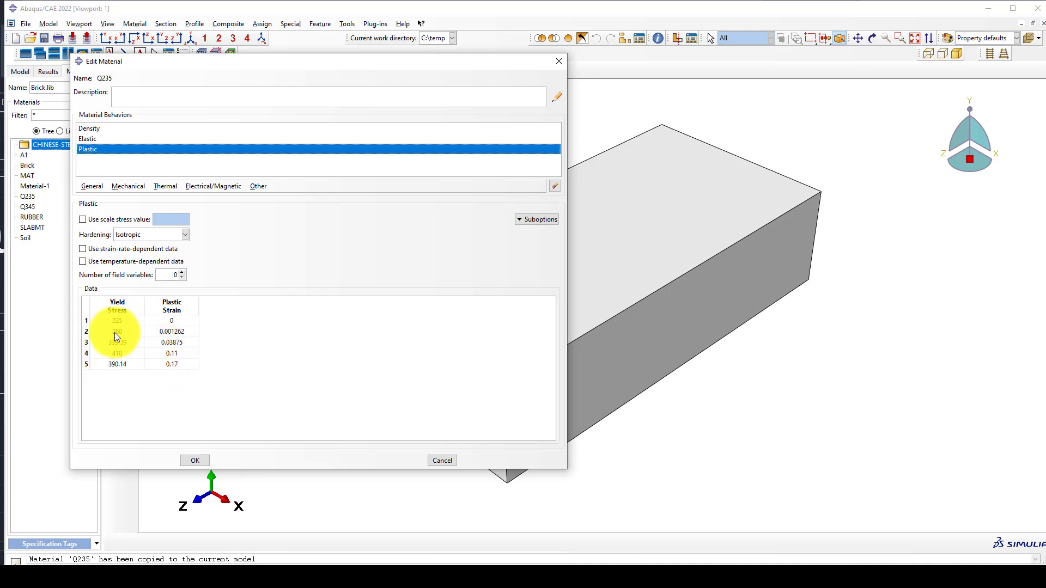
pyautogui.moveTo(116, 336); pyautogui.dragTo(158, 357)
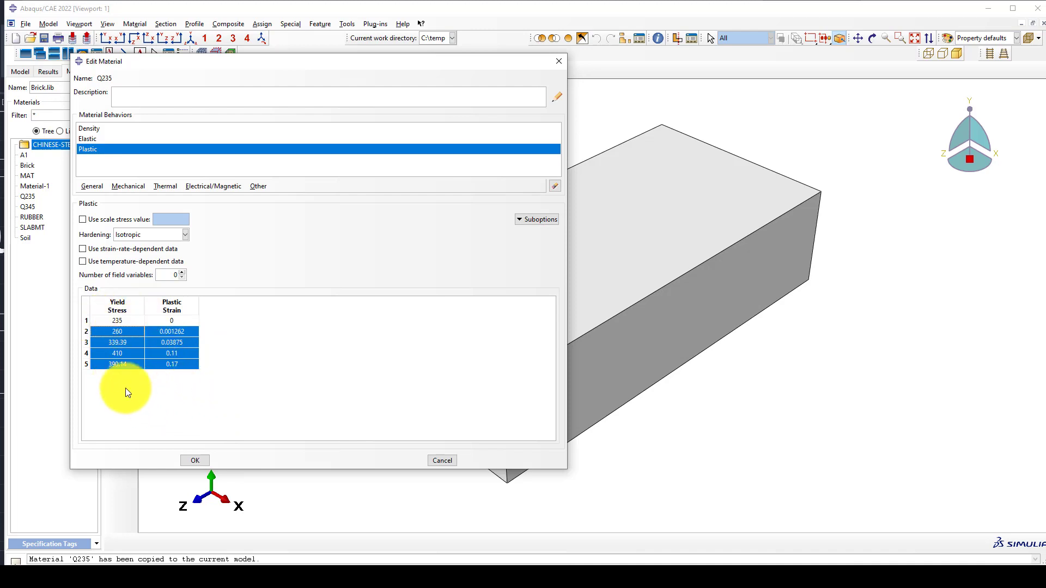
pyautogui.doubleClick(110, 325)
pyautogui.moveTo(120, 361); pyautogui.dragTo(165, 365)
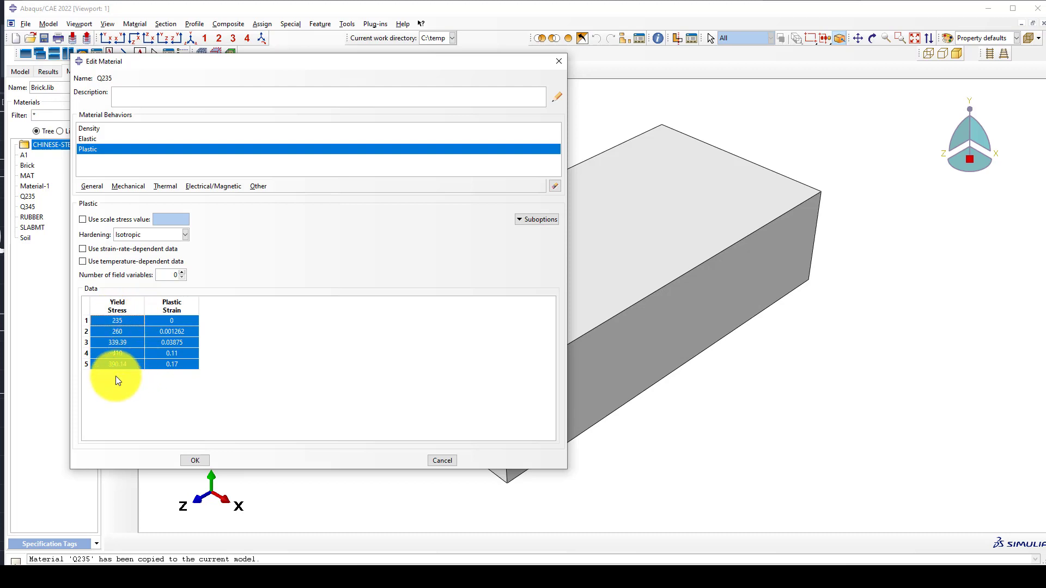
pyautogui.click(209, 462)
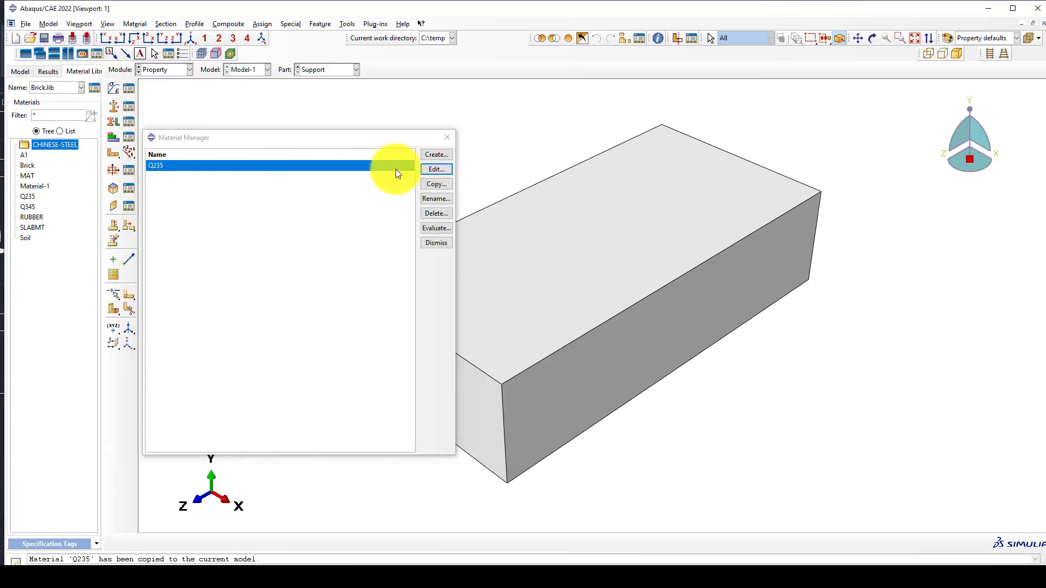
# Copy the ConcreteCDP material from the CDP25.lib library into Model-1
pyautogui.click(91, 86)
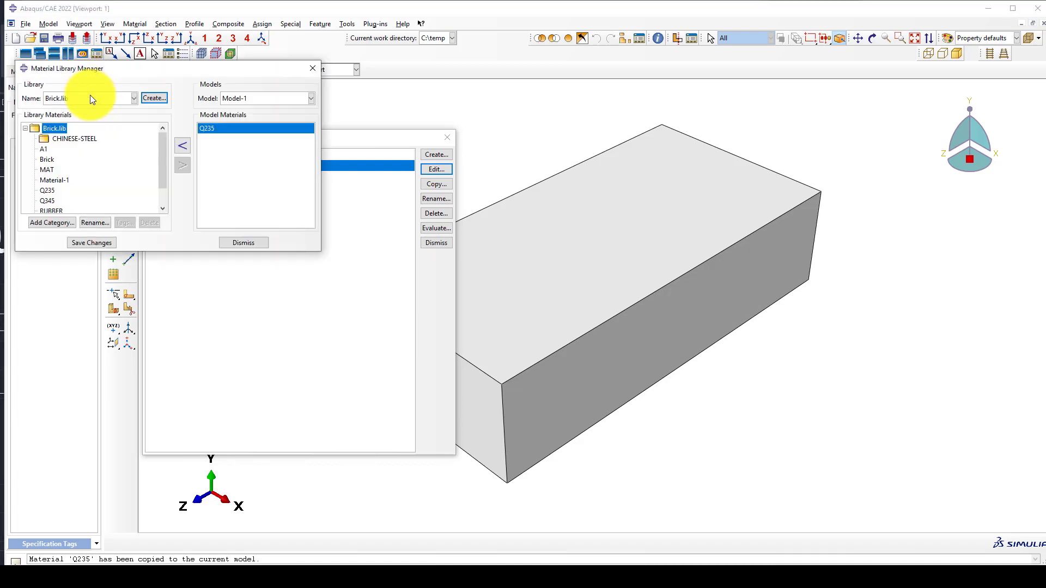
pyautogui.scroll(-2, 56, 189)
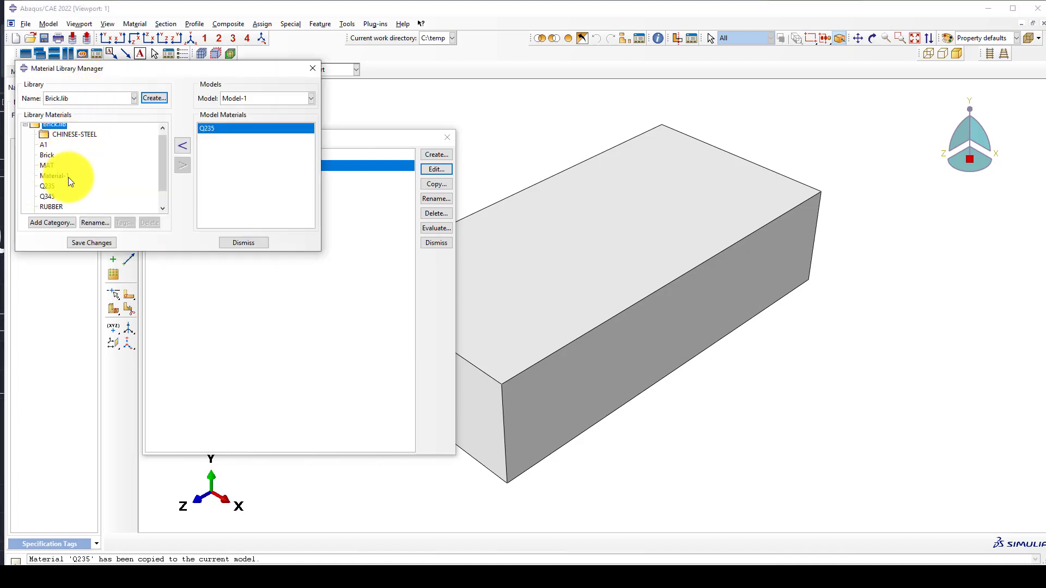
pyautogui.scroll(3, 60, 191)
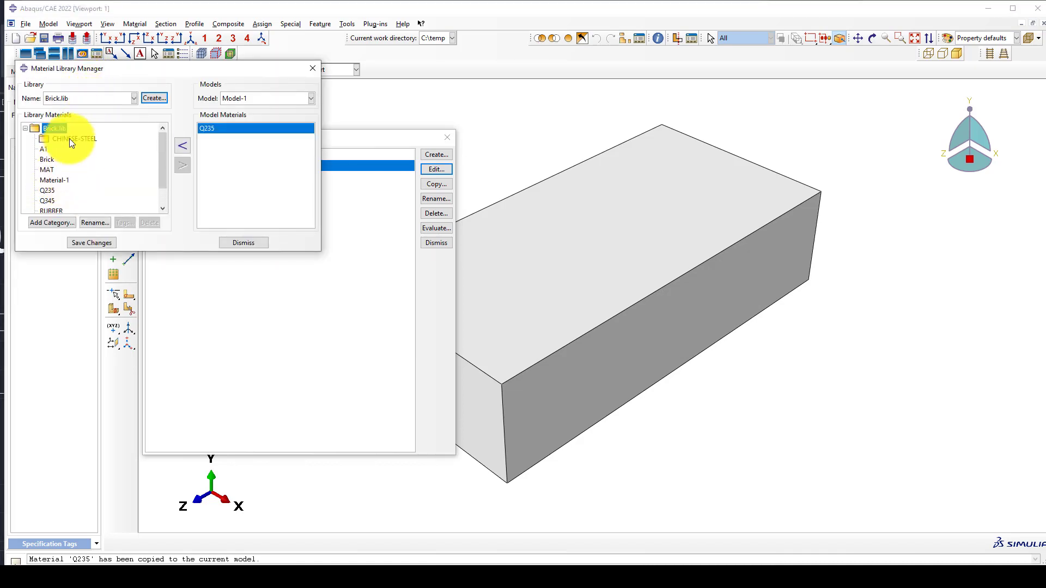
pyautogui.click(73, 98)
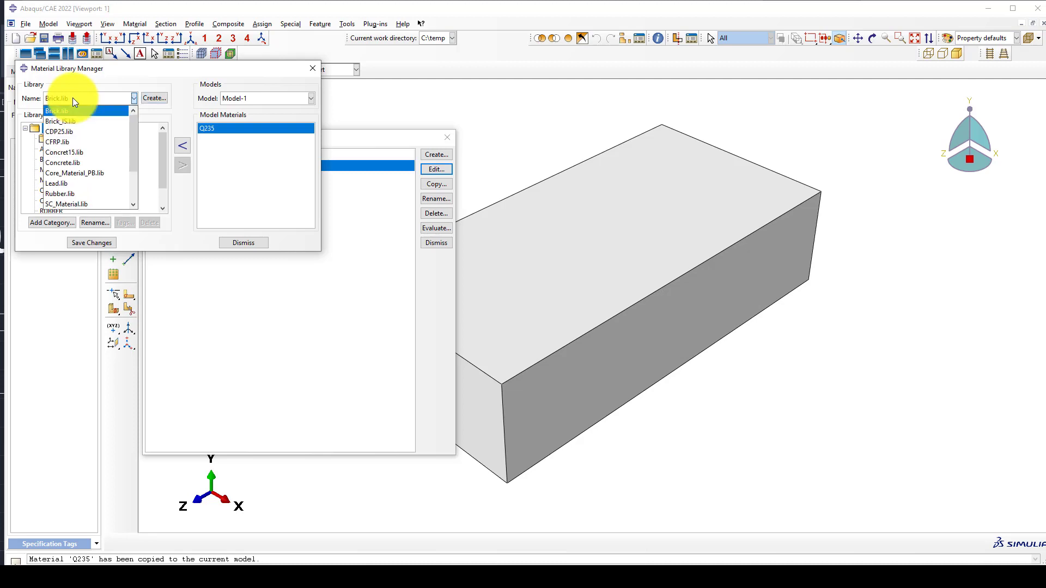
pyautogui.click(74, 132)
pyautogui.click(26, 129)
pyautogui.click(52, 139)
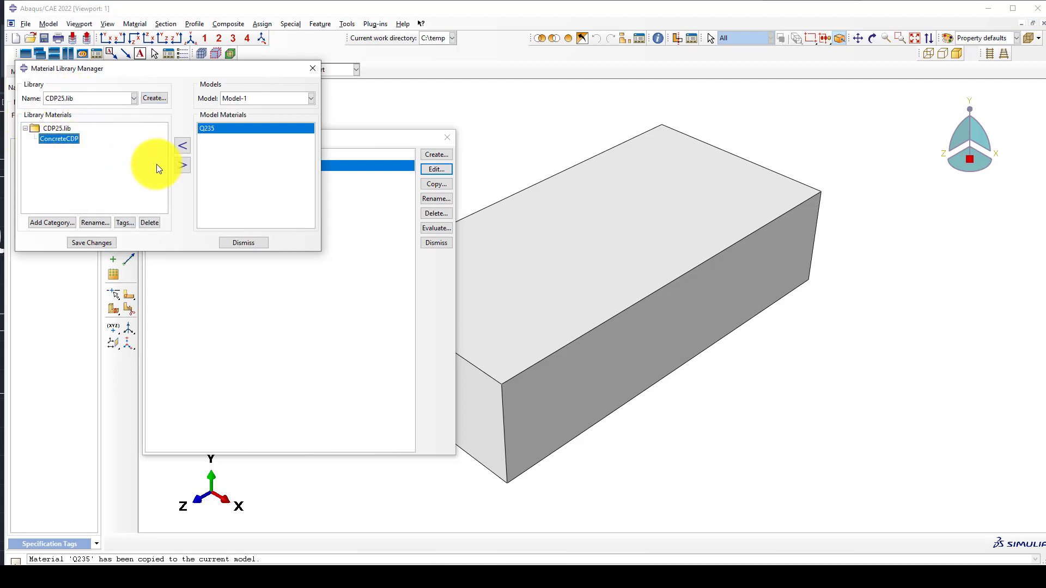
pyautogui.click(183, 165)
pyautogui.click(257, 241)
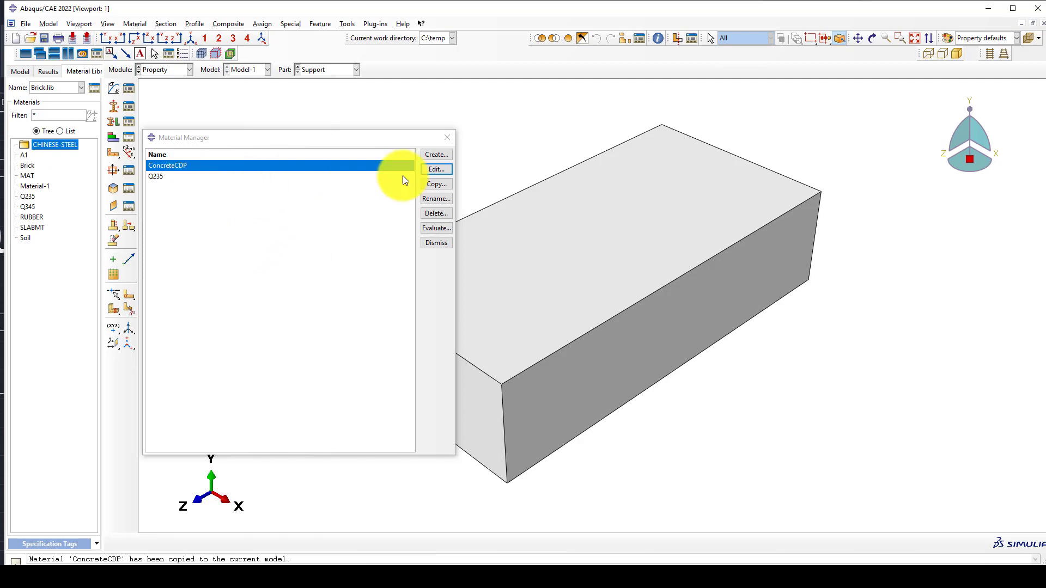
# Examine the ConcreteCDP material's density, elastic constants, damaged plasticity parameters and compressive behavior table
pyautogui.click(436, 169)
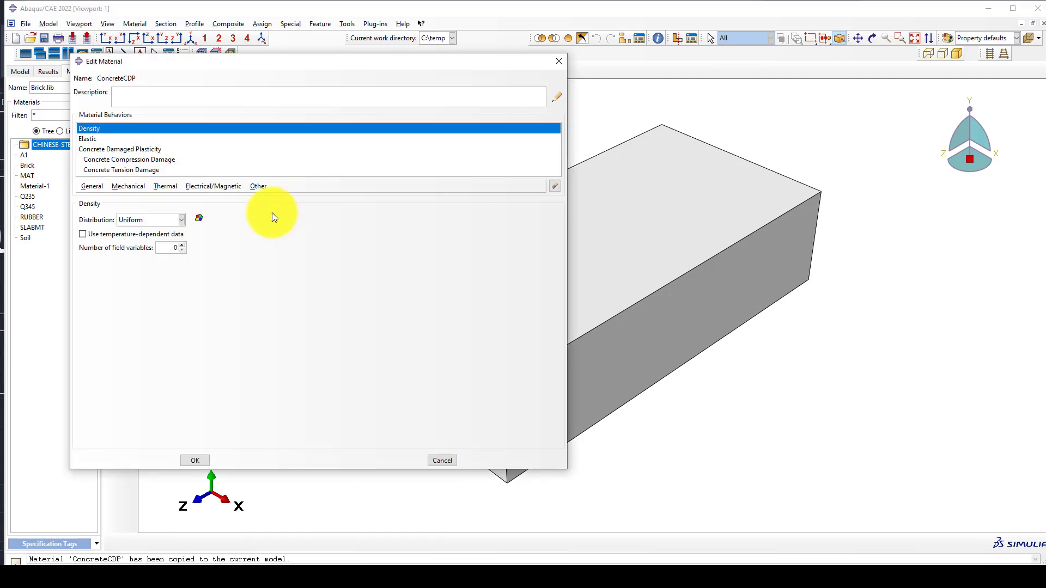
pyautogui.click(90, 139)
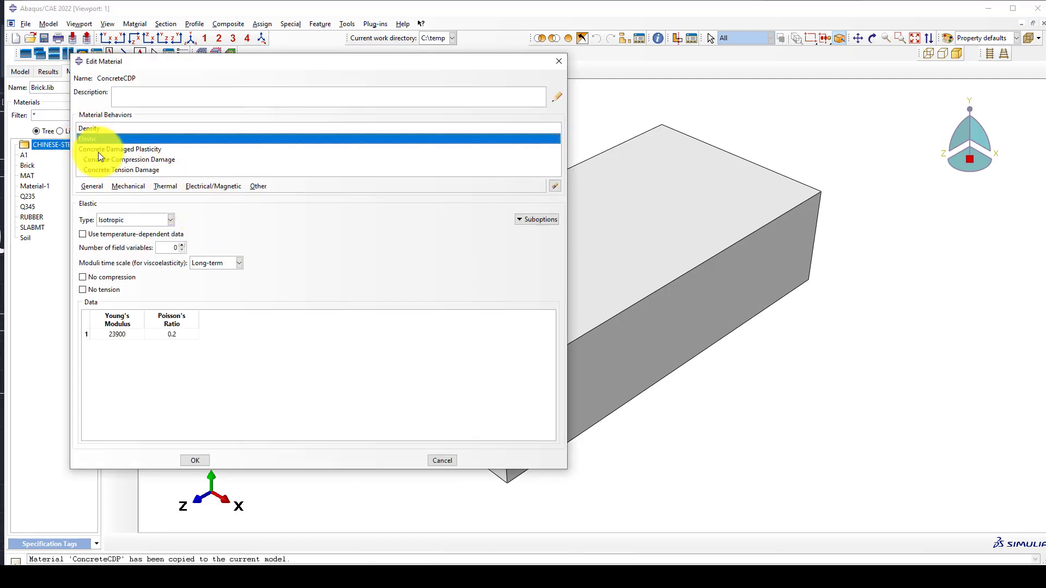
pyautogui.click(99, 151)
pyautogui.click(109, 159)
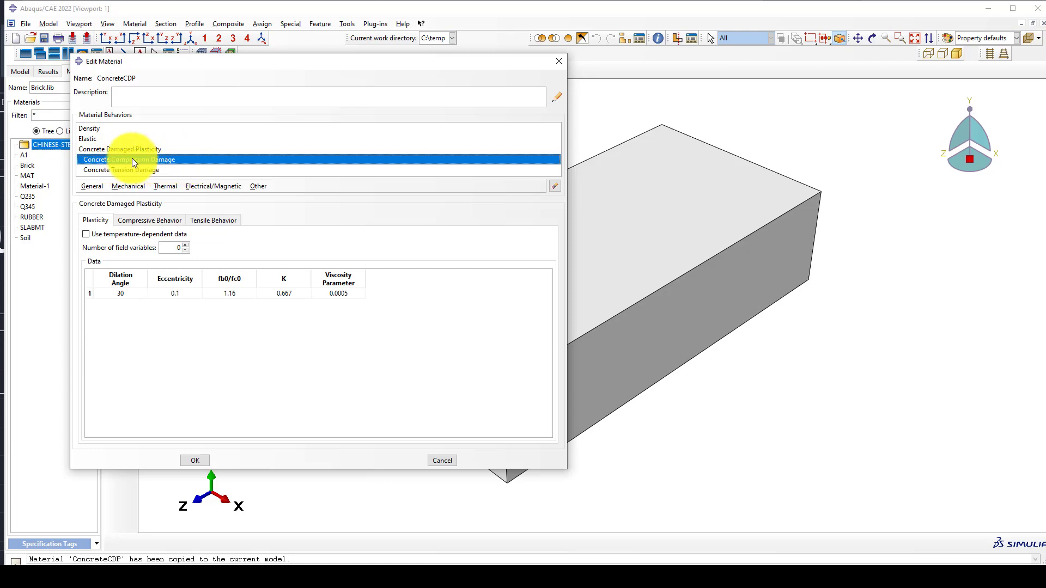
pyautogui.click(113, 169)
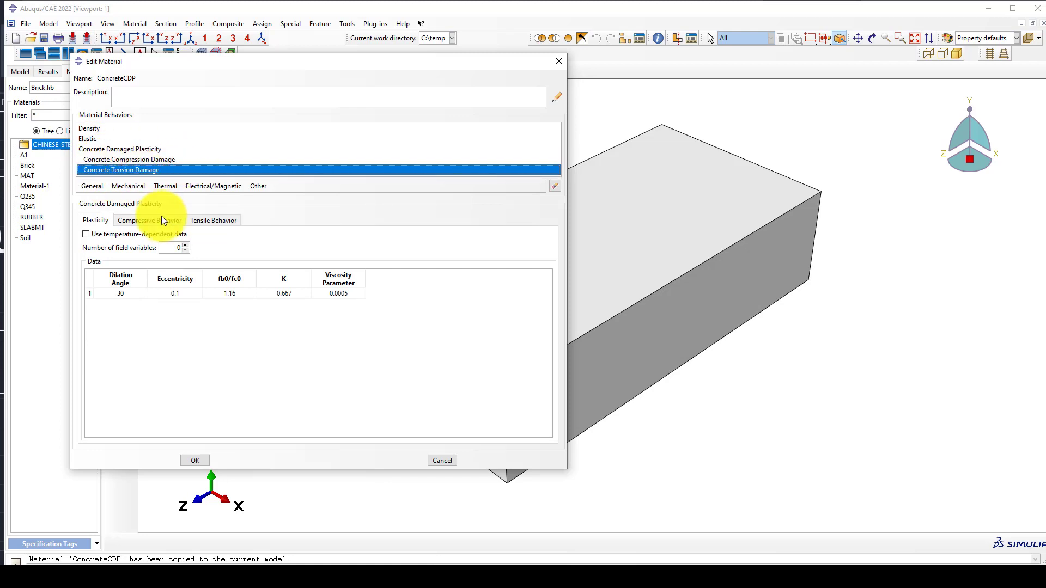
pyautogui.click(146, 223)
pyautogui.scroll(-5, 214, 337)
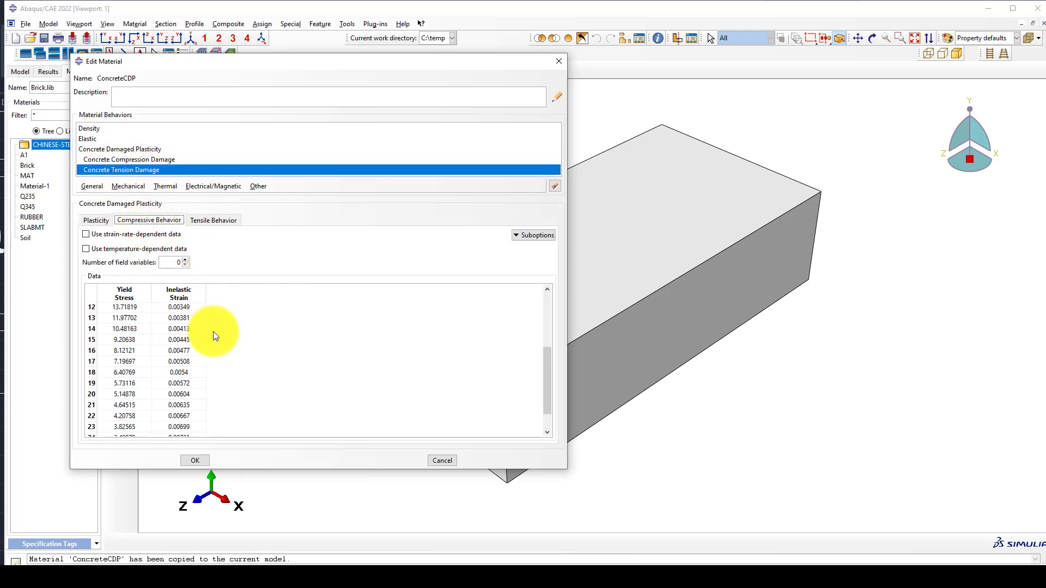
pyautogui.scroll(4, 215, 330)
pyautogui.scroll(2, 214, 328)
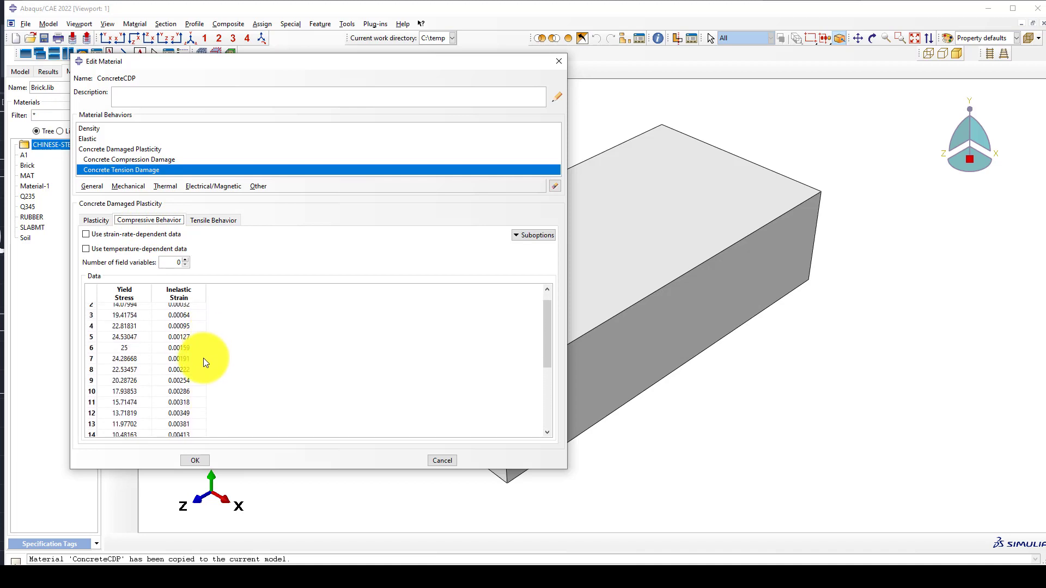
pyautogui.scroll(-5, 161, 356)
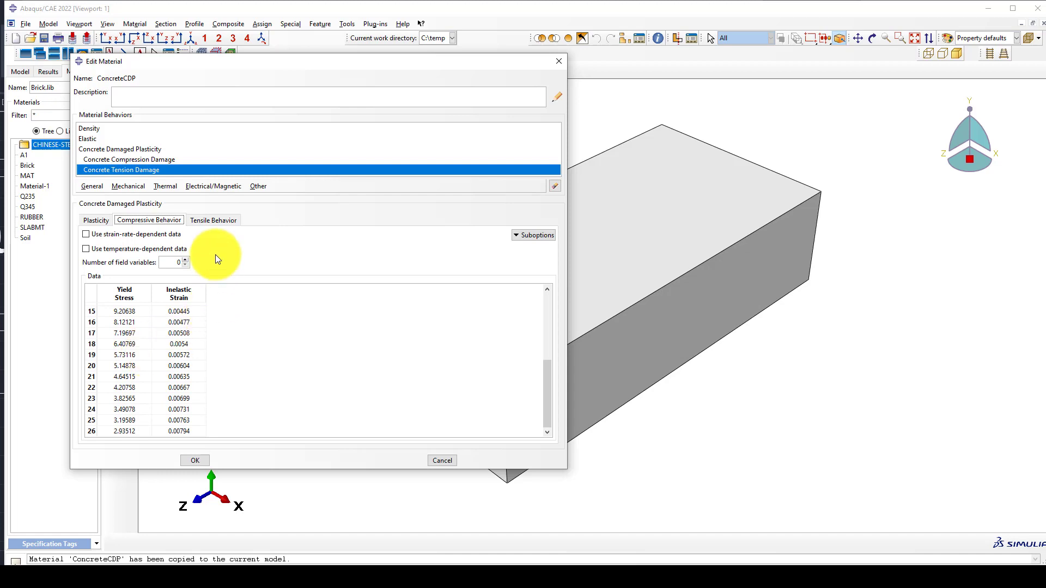
# Examine ConcreteCDP's tensile behavior table, compare it with the compressive data, and recheck the plasticity parameters before closing the material
pyautogui.click(212, 223)
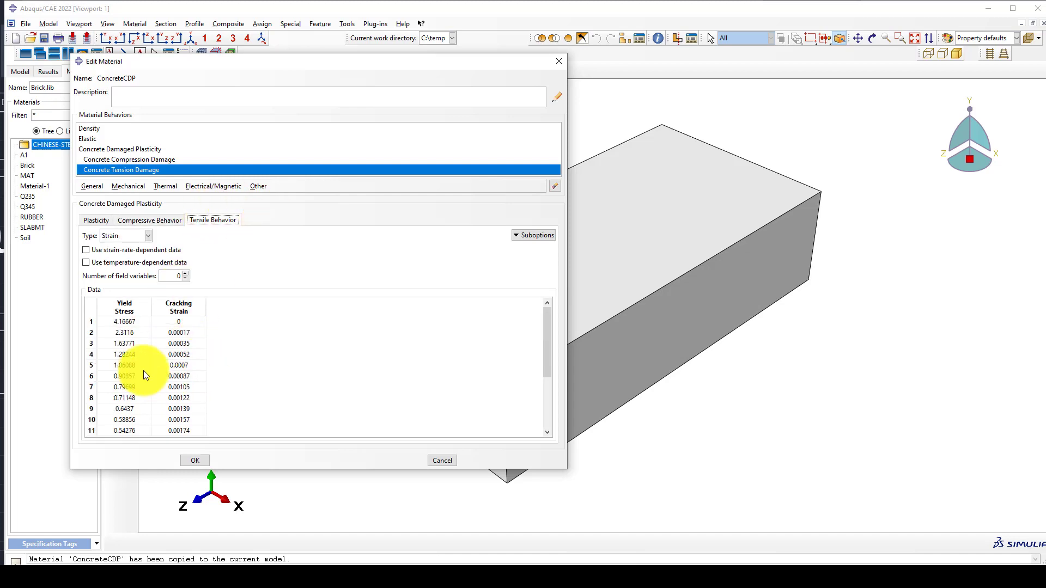
pyautogui.scroll(-3, 142, 371)
pyautogui.scroll(3, 141, 372)
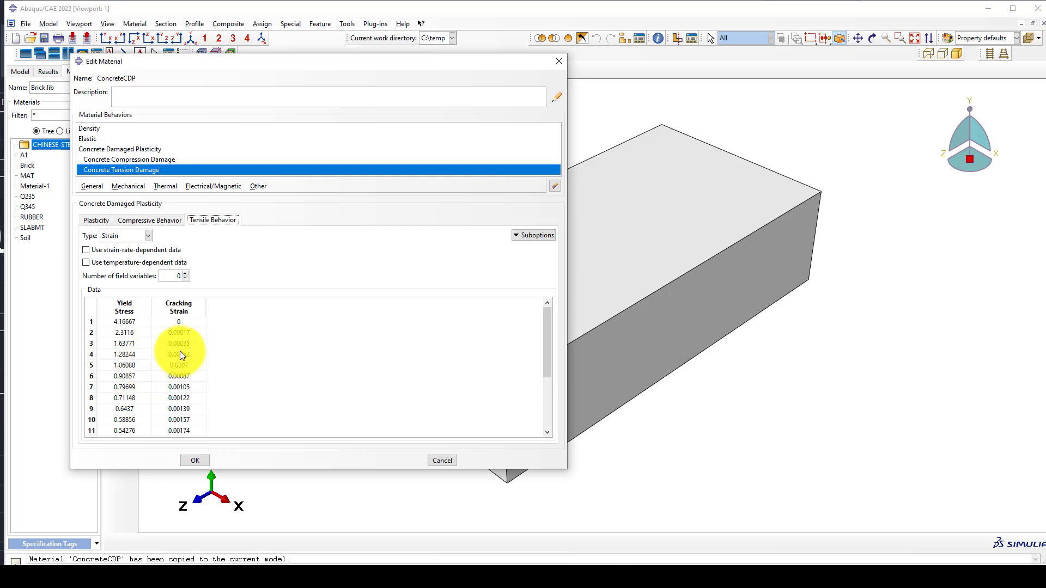
pyautogui.click(139, 220)
pyautogui.click(220, 220)
pyautogui.click(162, 220)
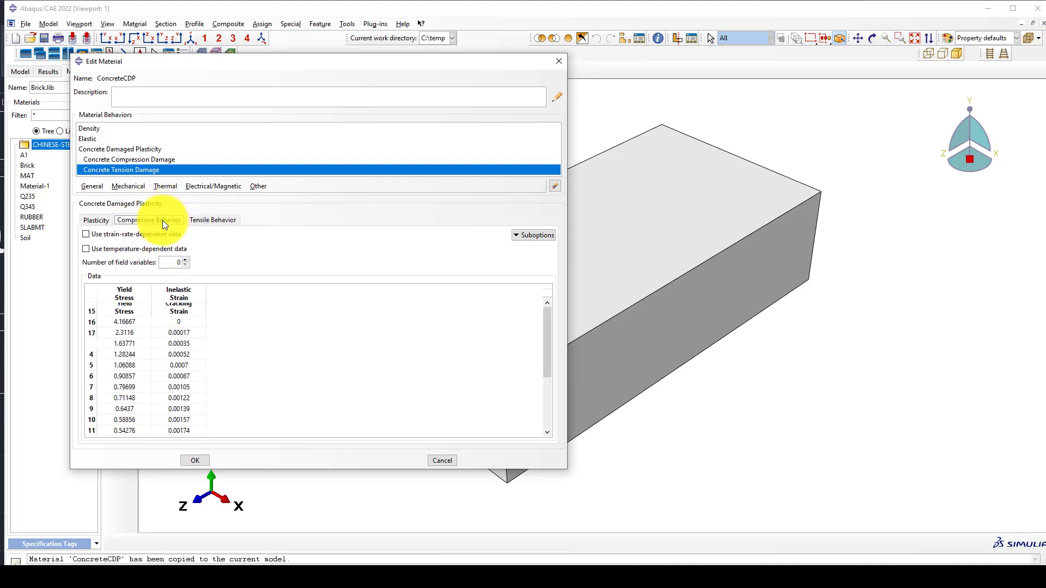
pyautogui.click(133, 158)
pyautogui.click(110, 150)
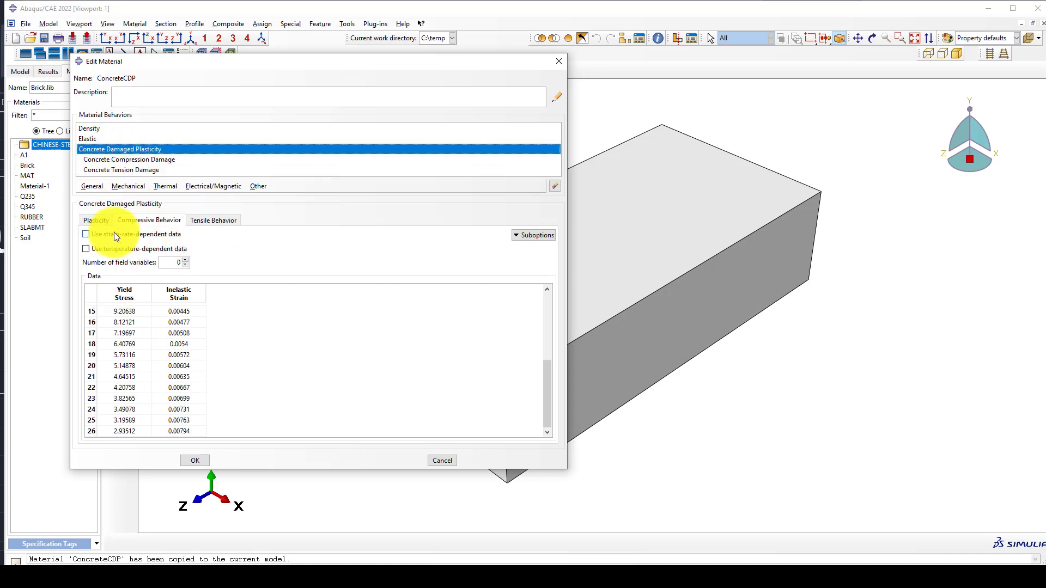
pyautogui.click(96, 220)
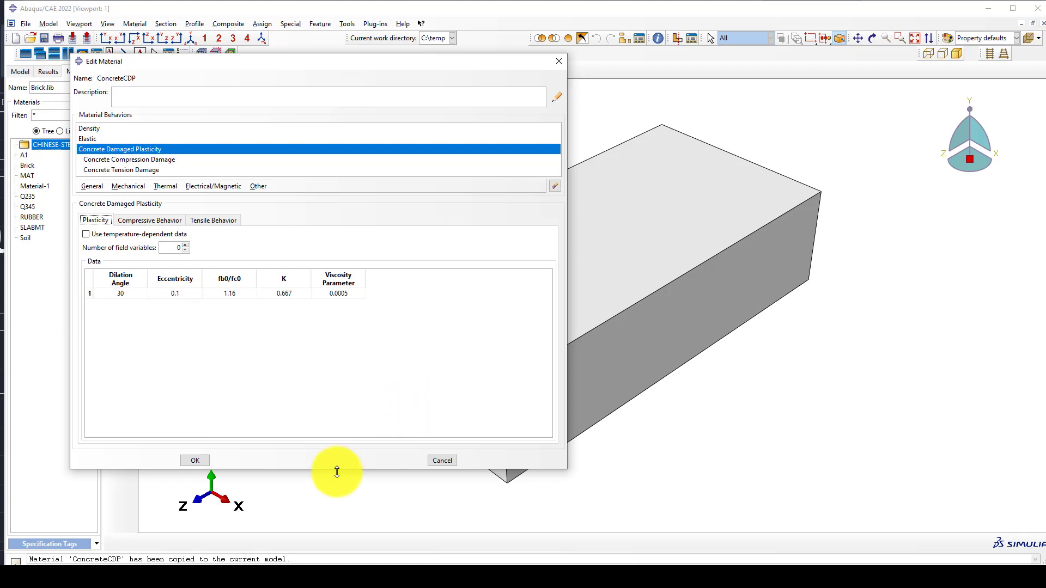
pyautogui.click(203, 461)
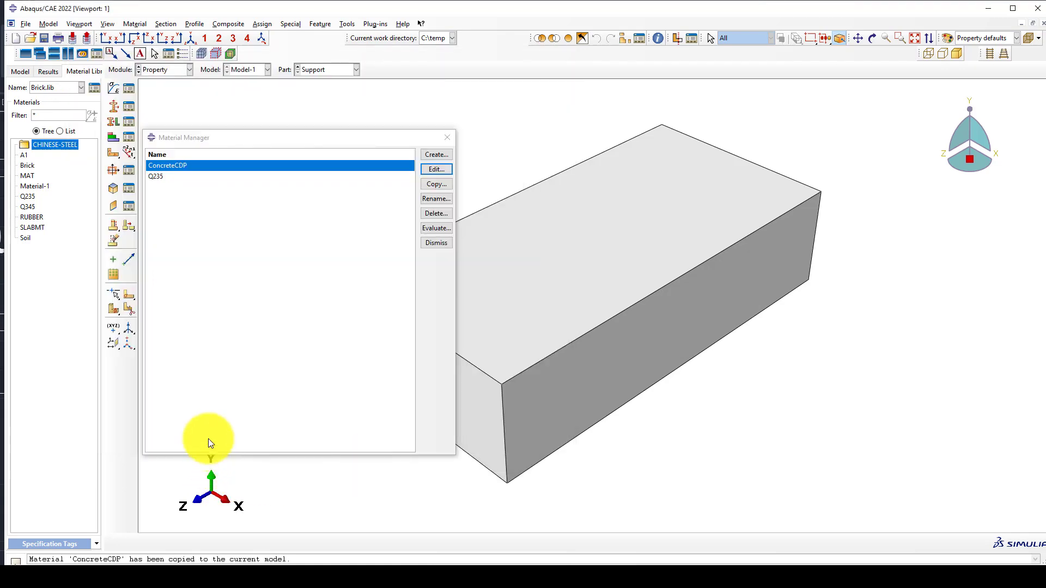
# Create a new material named Elastic and give it a uniform mass density of 7.85e-9
pyautogui.click(440, 155)
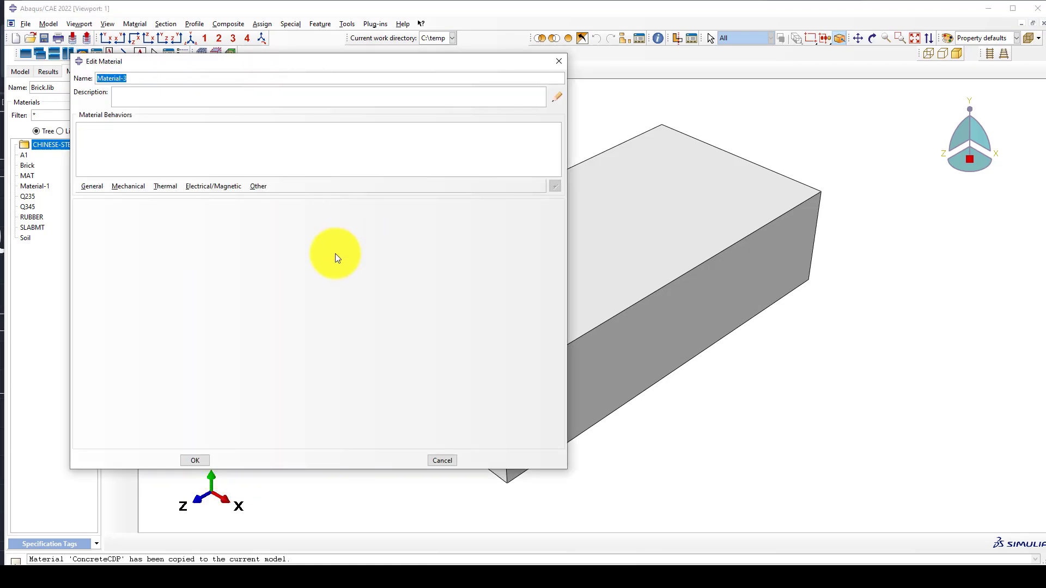
pyautogui.write('Elastic')
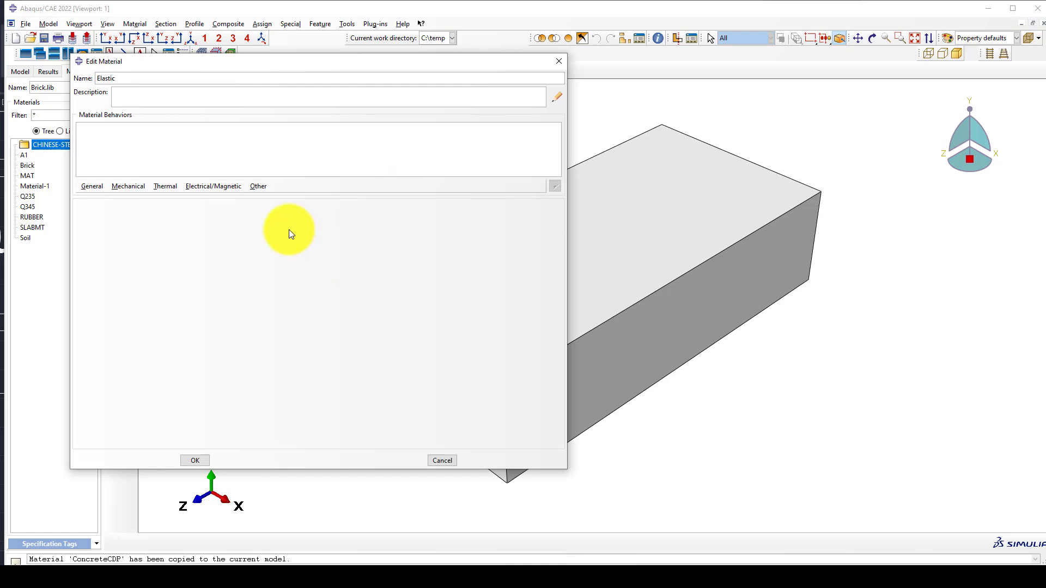
pyautogui.click(94, 187)
pyautogui.click(113, 187)
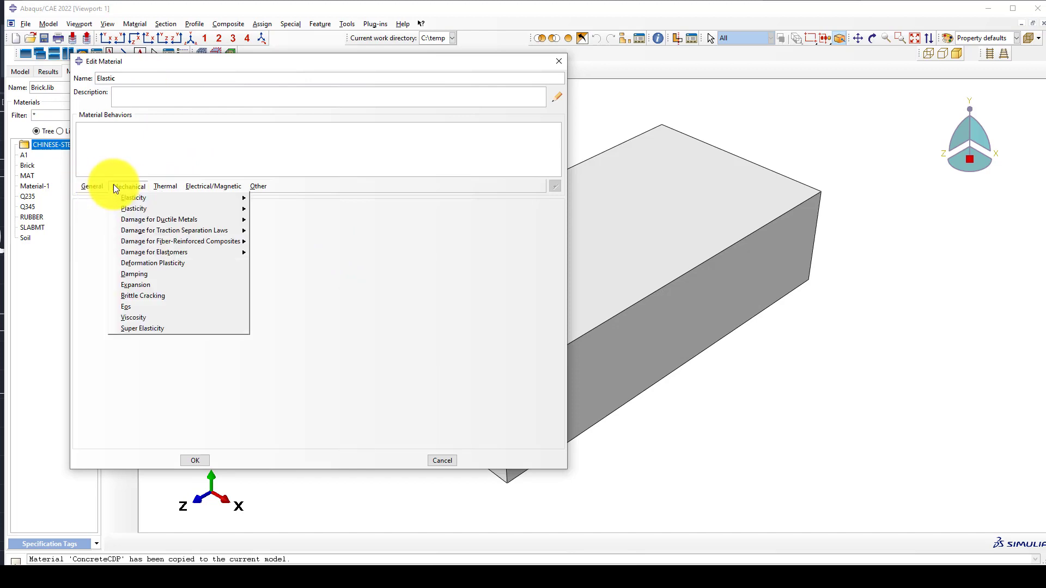
pyautogui.click(93, 186)
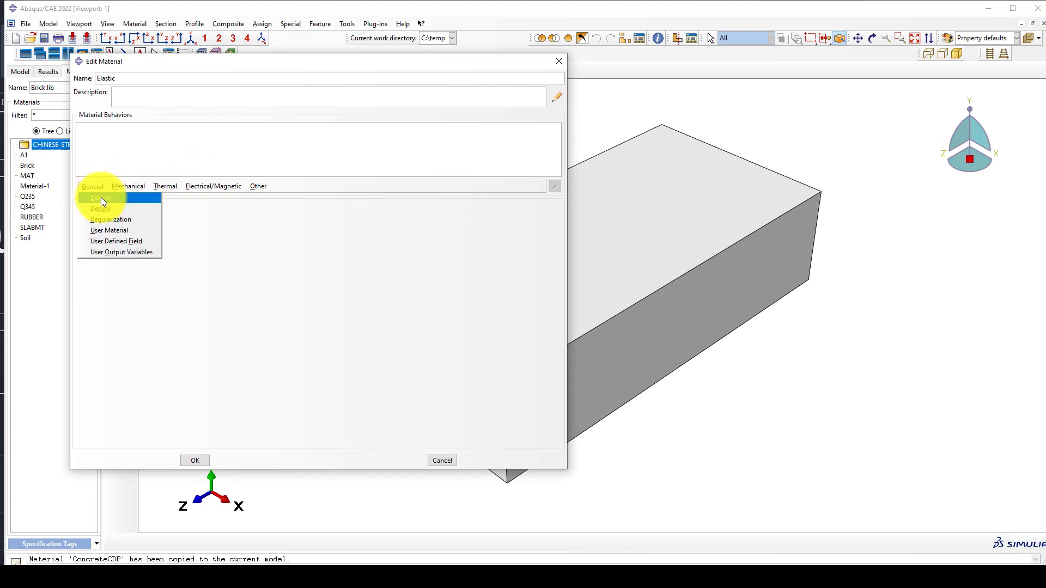
pyautogui.click(100, 199)
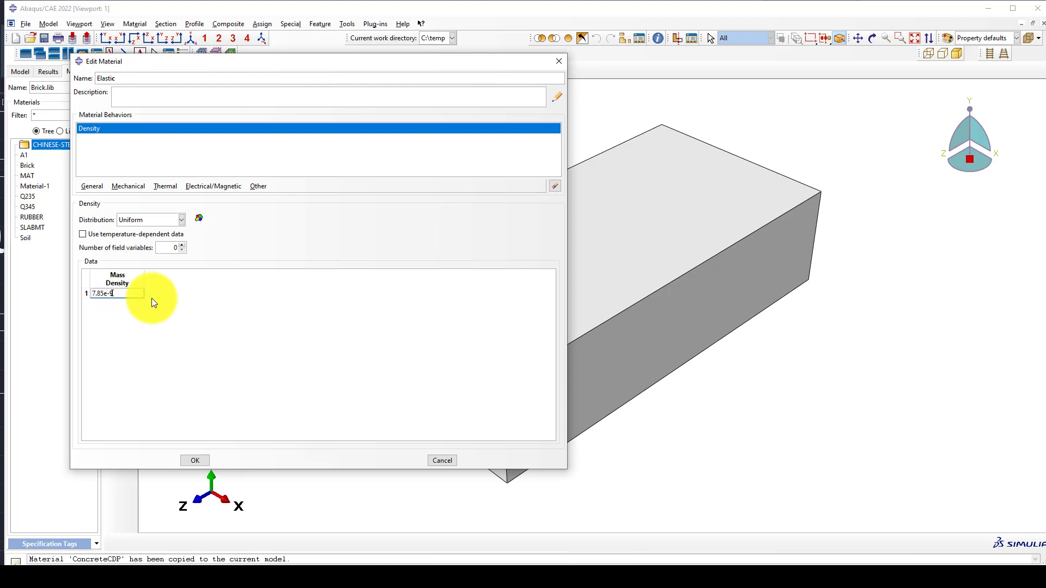
# Add isotropic elasticity to the Elastic material with Young's modulus 200000 and Poisson's ratio 0.3, and save the material
pyautogui.click(142, 189)
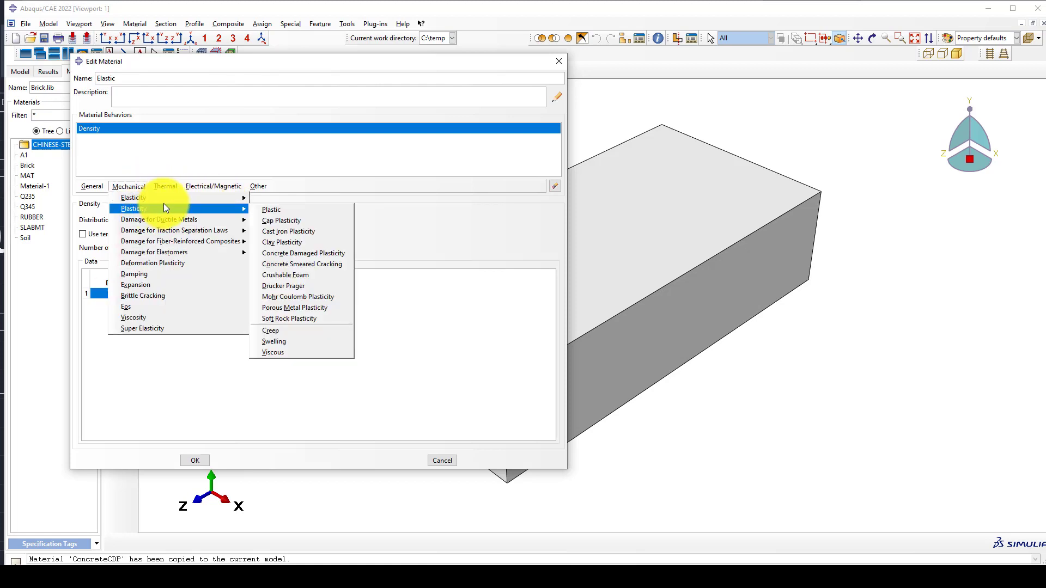
pyautogui.moveTo(229, 199)
pyautogui.click(275, 197)
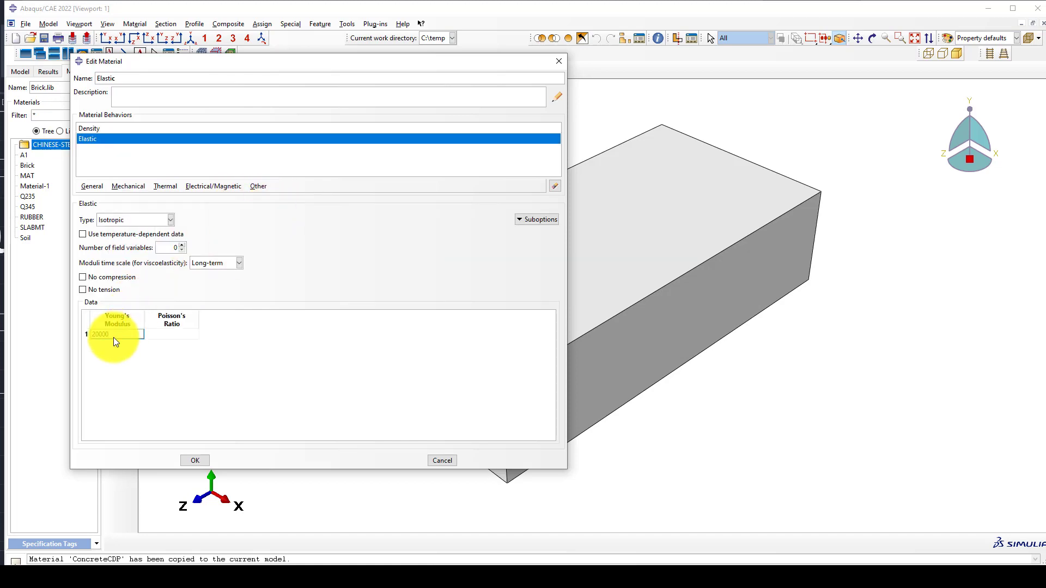
pyautogui.click(171, 336)
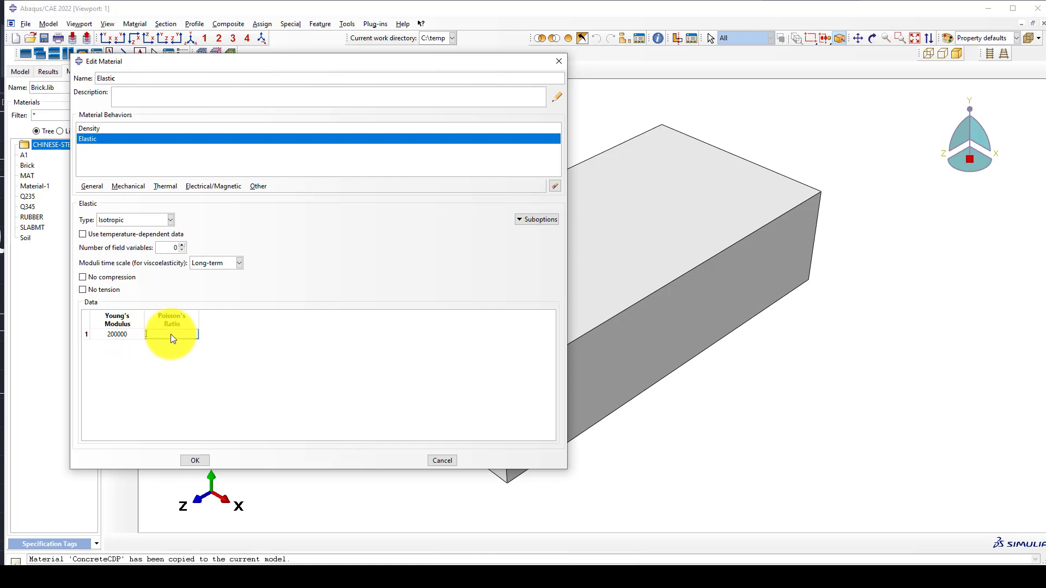
pyautogui.write('0.3')
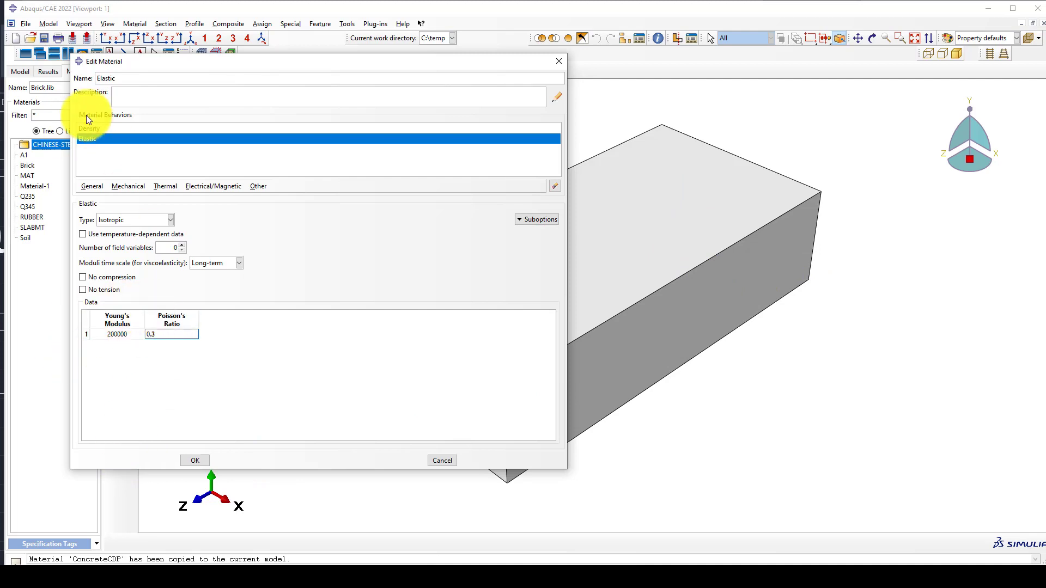
pyautogui.click(188, 460)
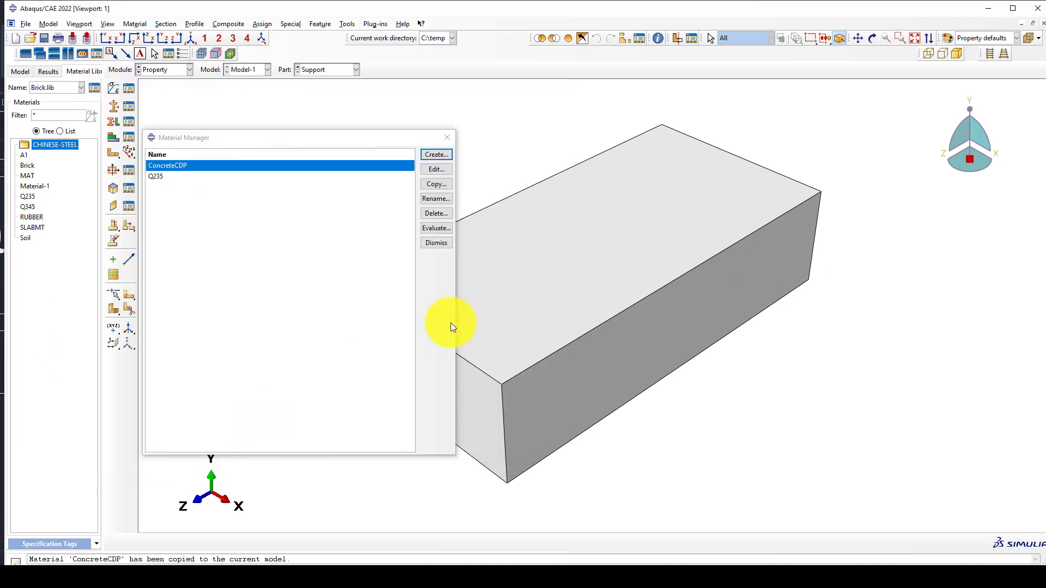
# Close the material manager and create a solid homogeneous section named Concrete that uses the ConcreteCDP material
pyautogui.click(447, 139)
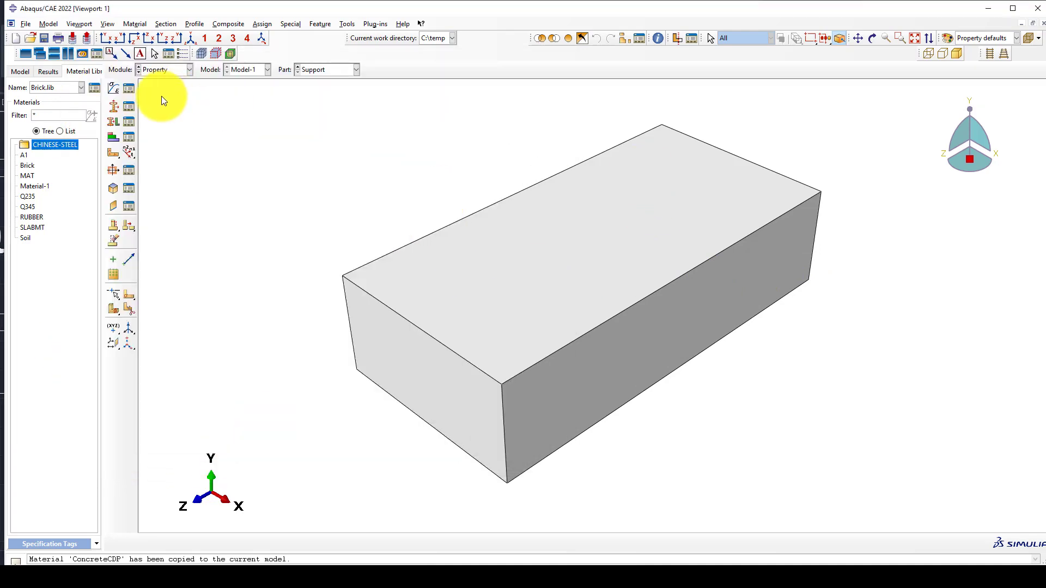
pyautogui.click(115, 106)
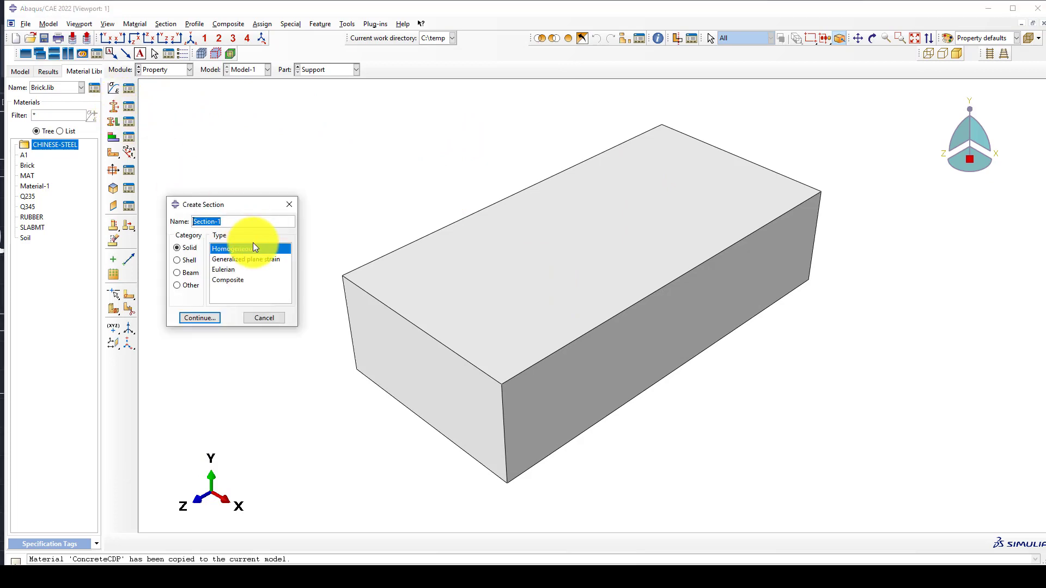
pyautogui.write('Concrete')
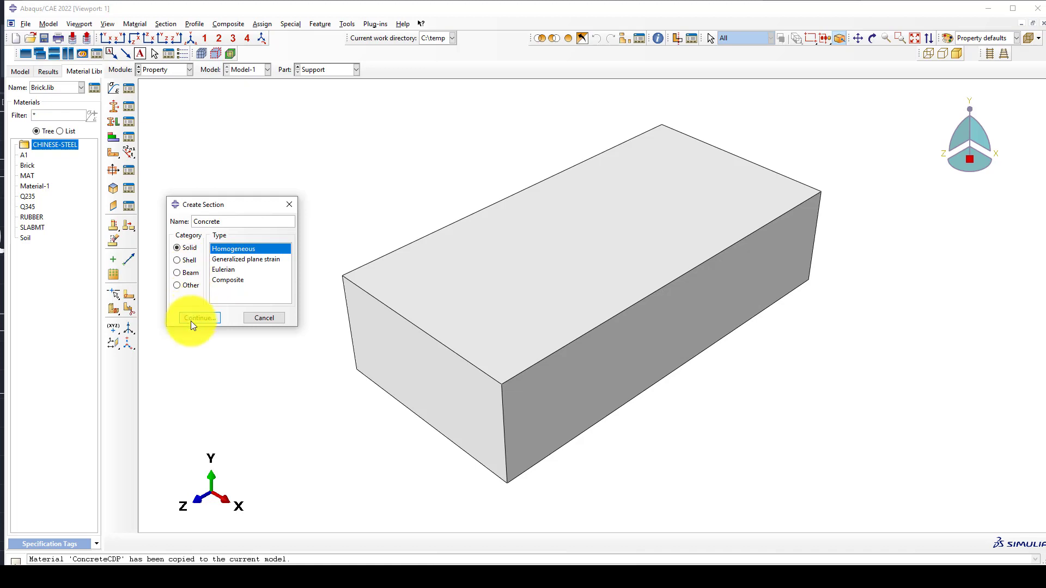
pyautogui.click(190, 321)
pyautogui.click(226, 284)
pyautogui.click(224, 295)
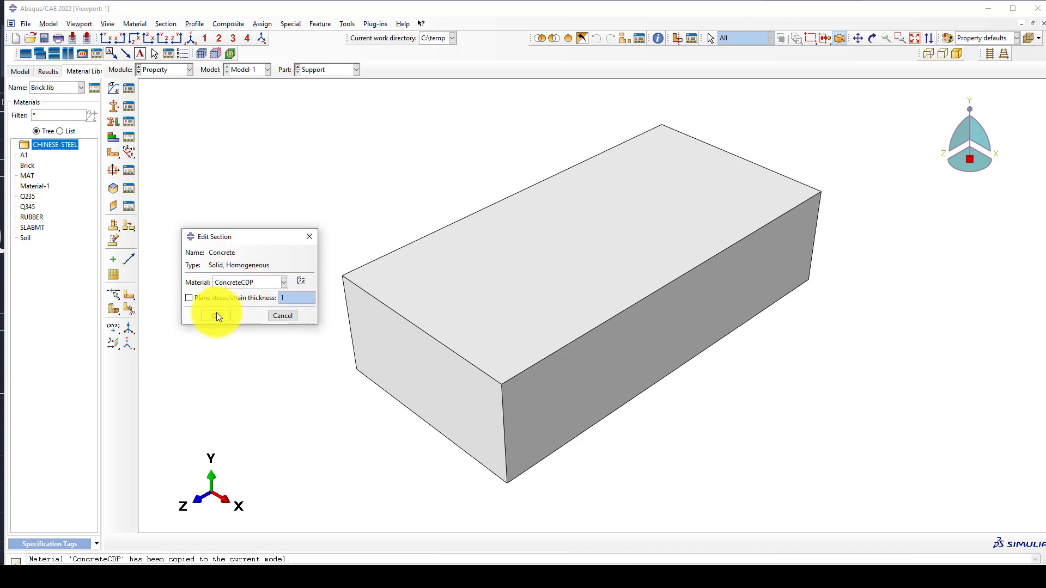
pyautogui.click(217, 316)
# Create a solid homogeneous section named support that uses the Elastic material
pyautogui.click(113, 106)
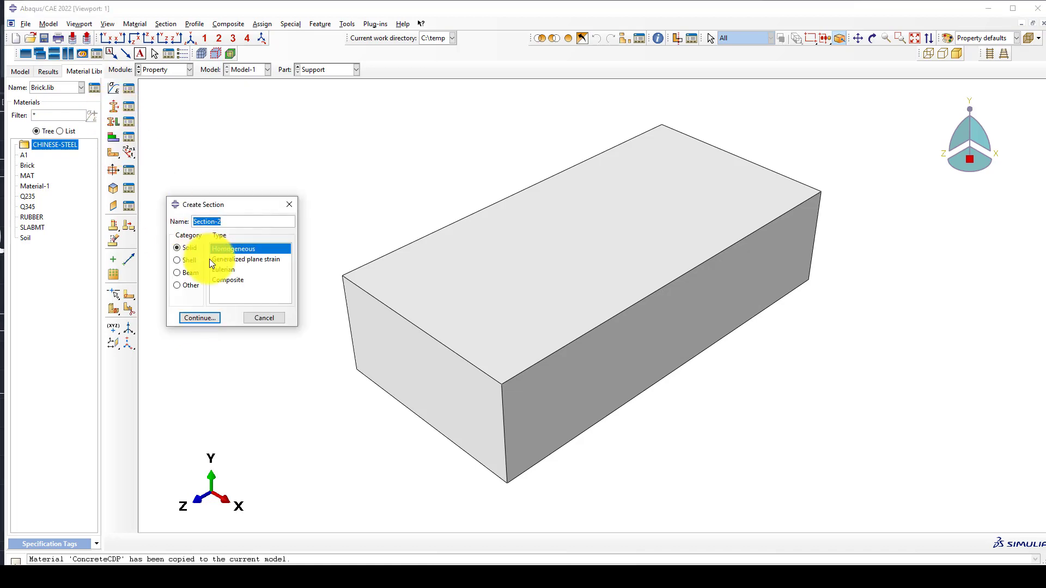
pyautogui.write('suop')
pyautogui.press('BackSpace')
pyautogui.press('BackSpace')
pyautogui.write('pport')
pyautogui.click(188, 319)
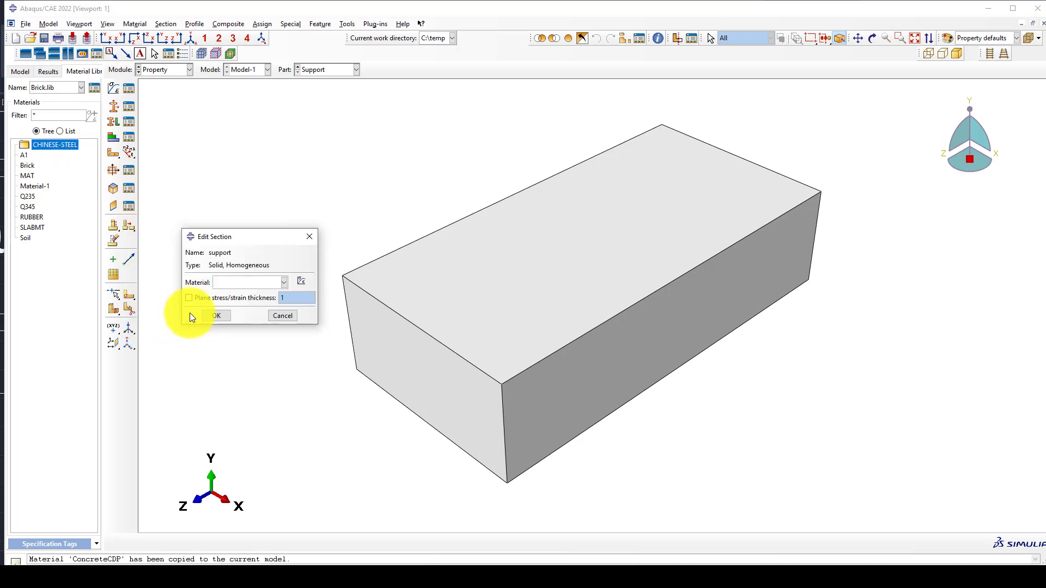
pyautogui.click(224, 283)
pyautogui.click(228, 308)
pyautogui.click(214, 316)
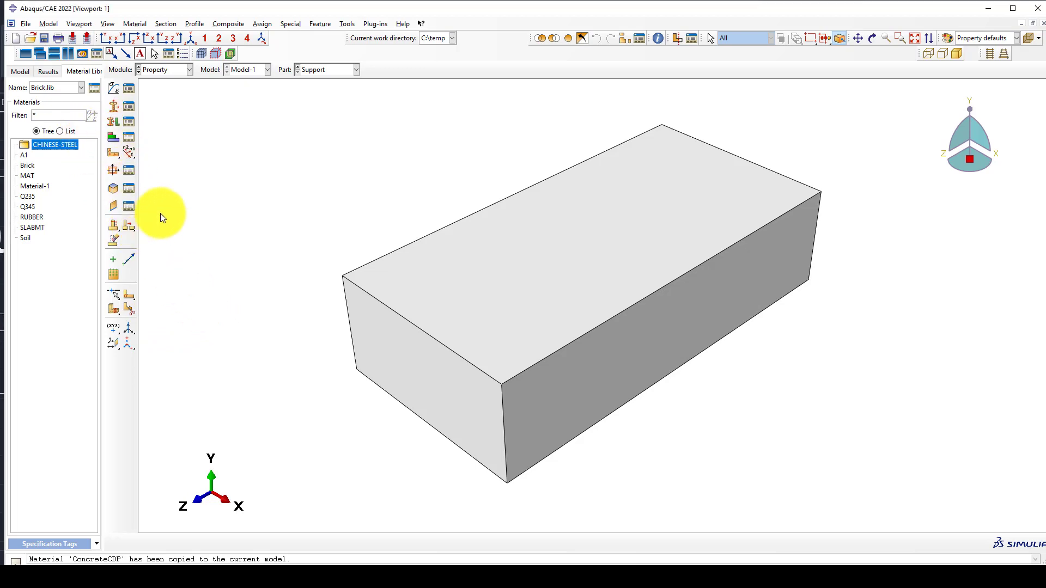
# Create a circular beam profile named REBAR16 and define its radius
pyautogui.click(128, 171)
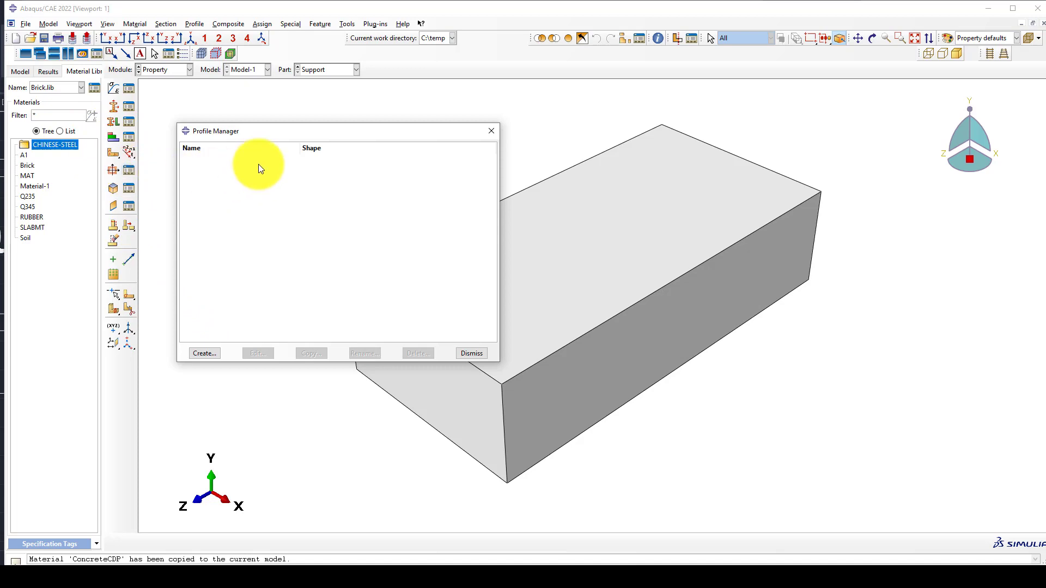
pyautogui.click(197, 354)
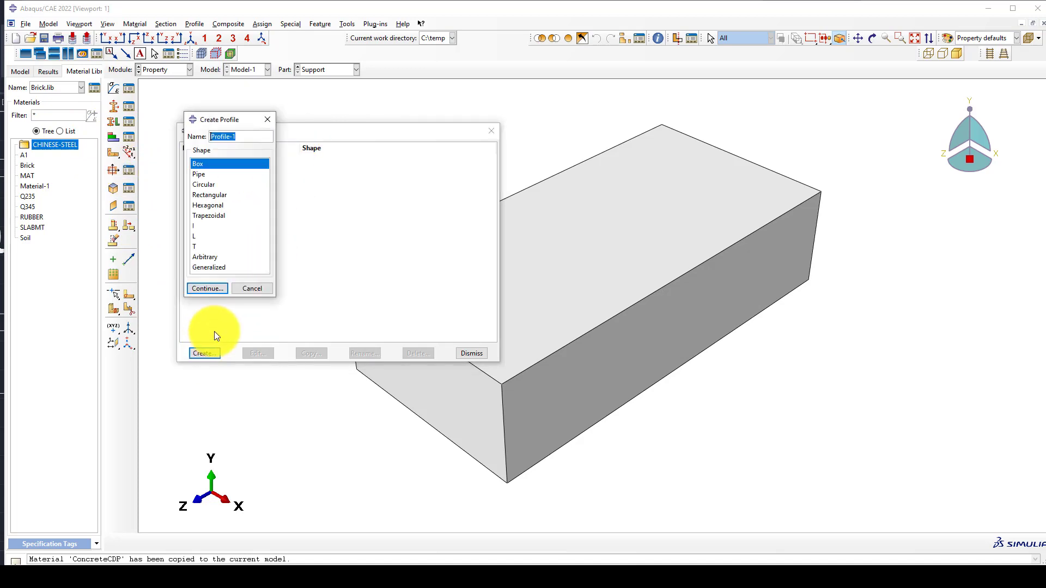
pyautogui.click(214, 185)
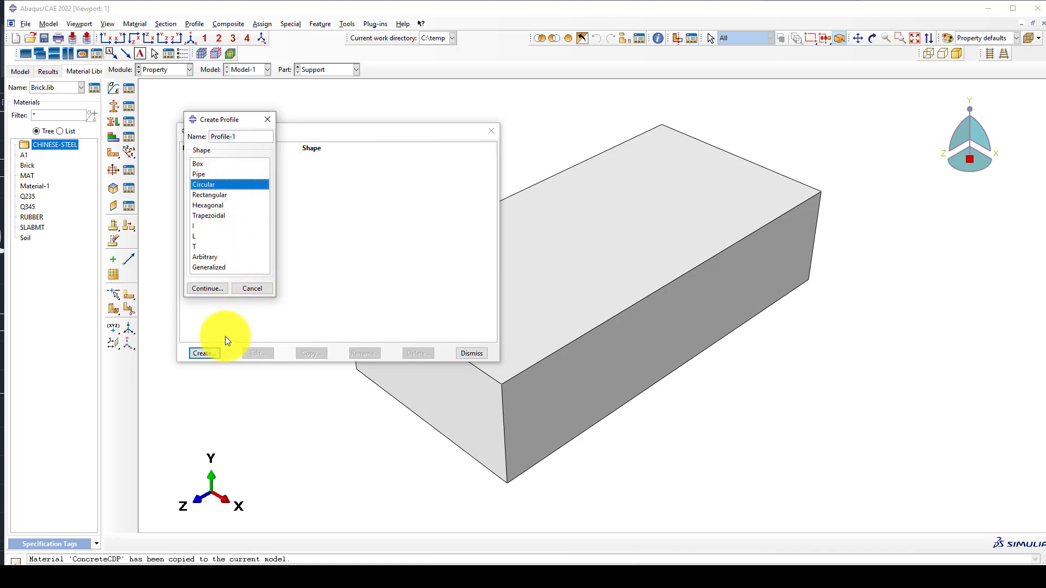
pyautogui.moveTo(241, 135); pyautogui.dragTo(206, 136)
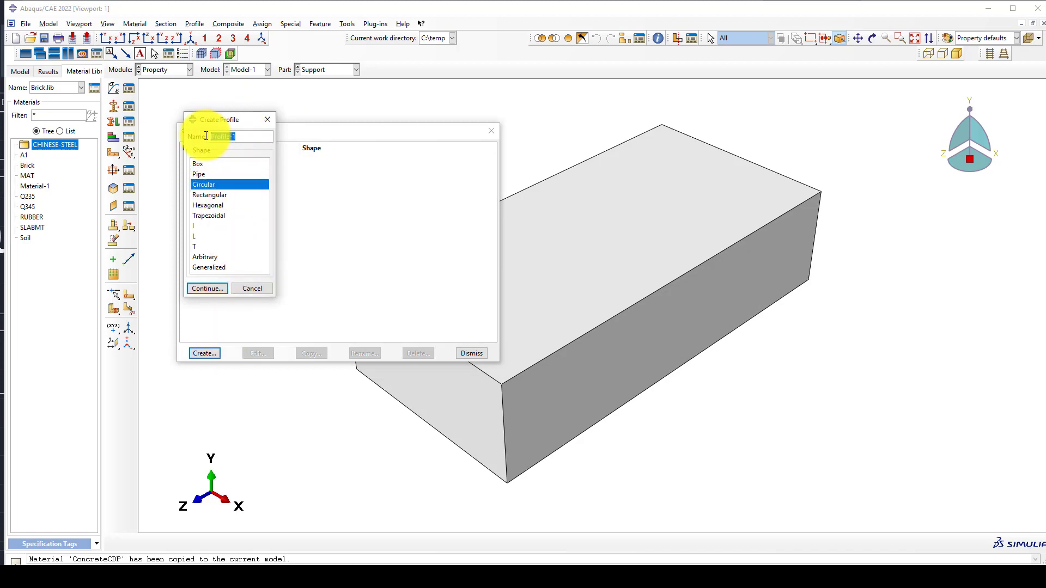
pyautogui.write('REBAR16')
pyautogui.click(207, 289)
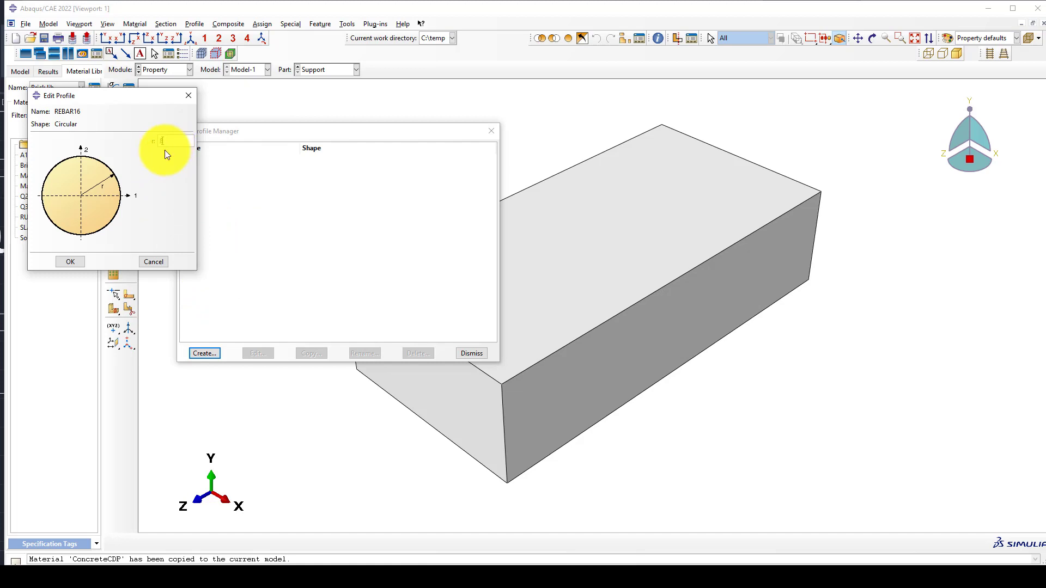
pyautogui.click(74, 262)
# Create a circular beam profile named Stirrups with radius 3 and close the profile manager
pyautogui.click(205, 353)
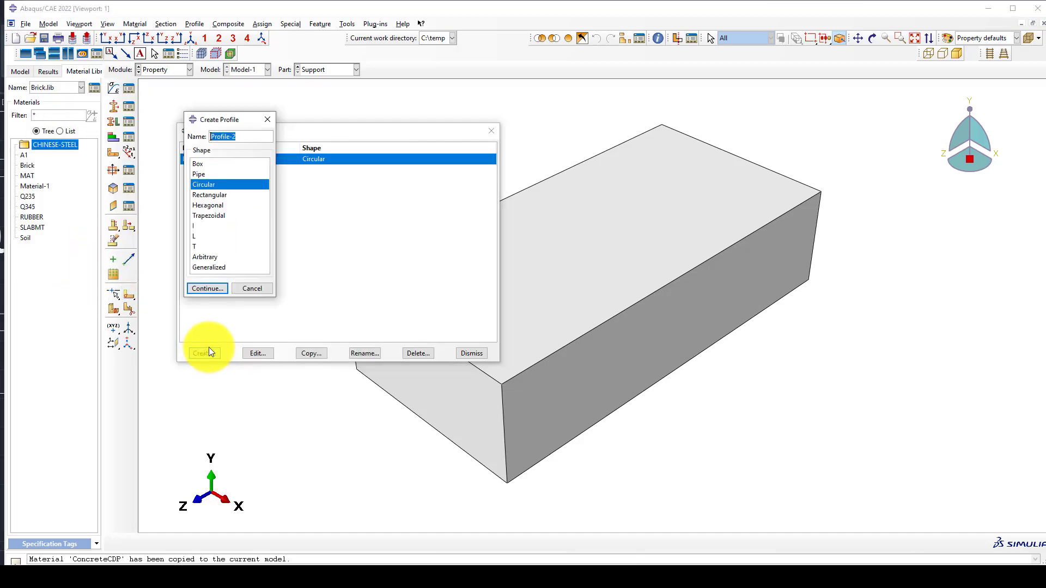
pyautogui.write('S')
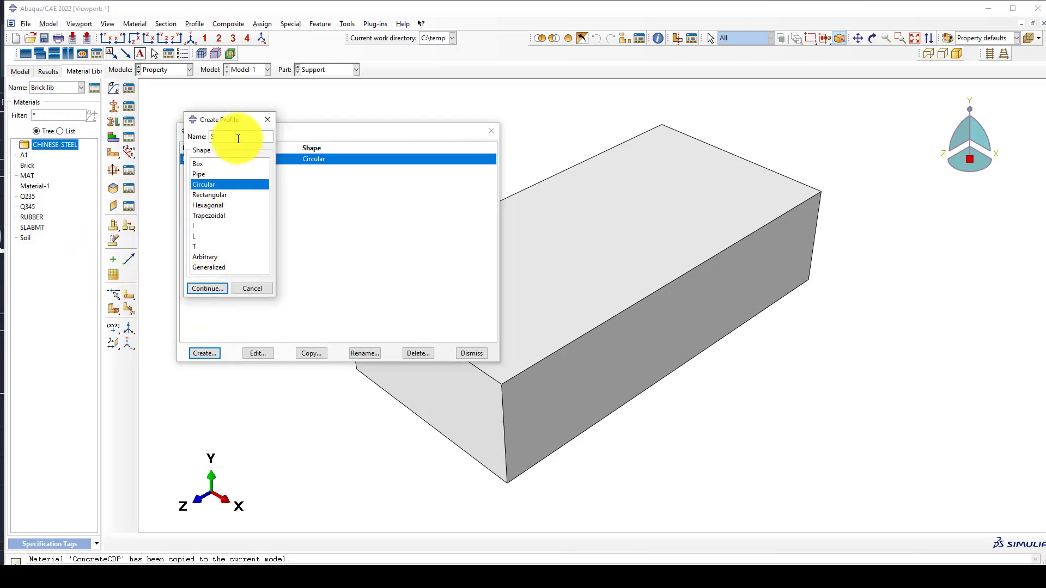
pyautogui.write('tirrups')
pyautogui.click(217, 287)
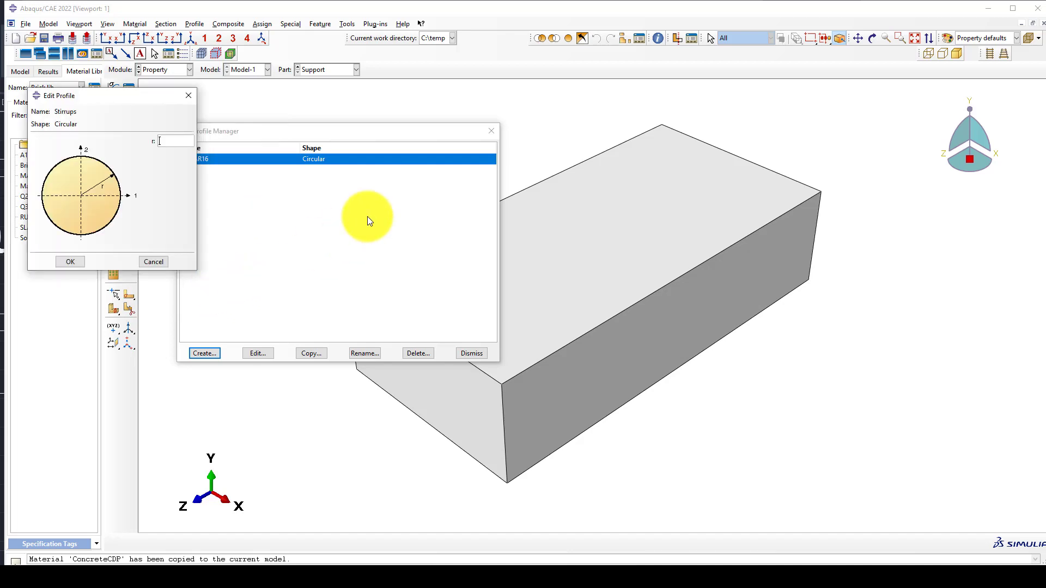
pyautogui.click(174, 144)
pyautogui.write('3')
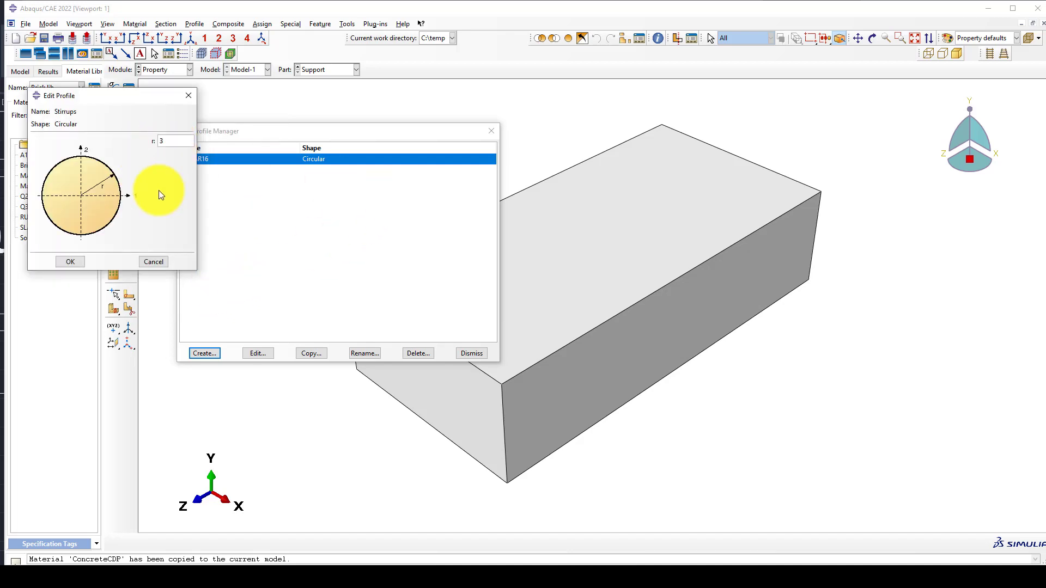
pyautogui.click(71, 261)
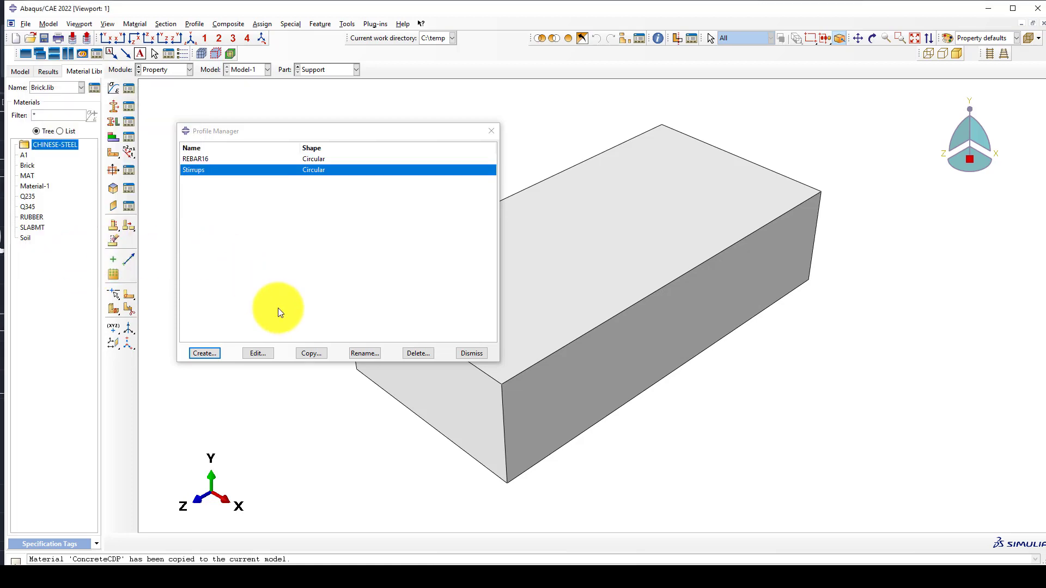
pyautogui.click(472, 354)
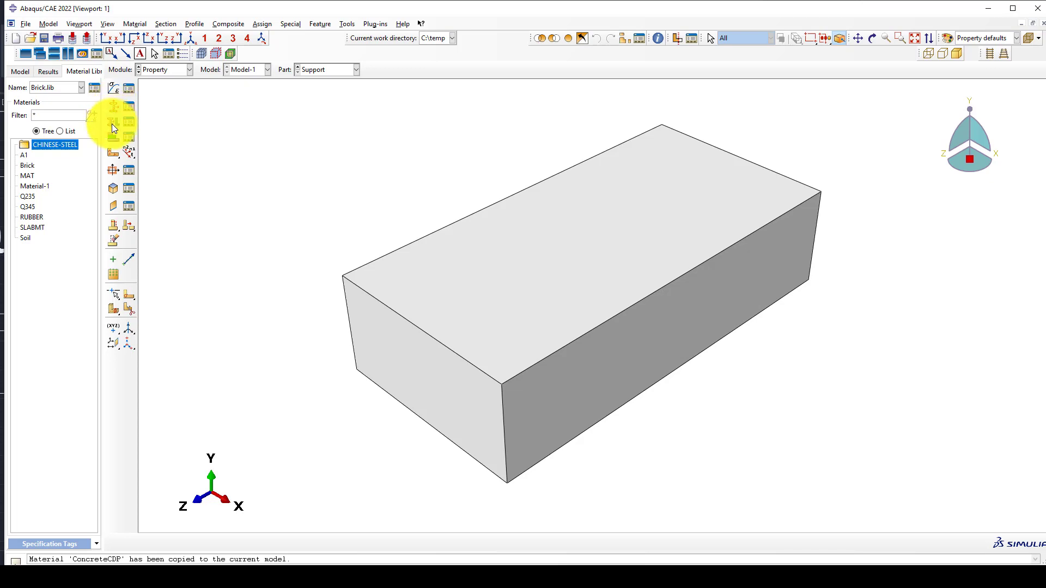
# Create a beam section named Rebars with the REBAR16 profile and the Q235 material
pyautogui.click(112, 107)
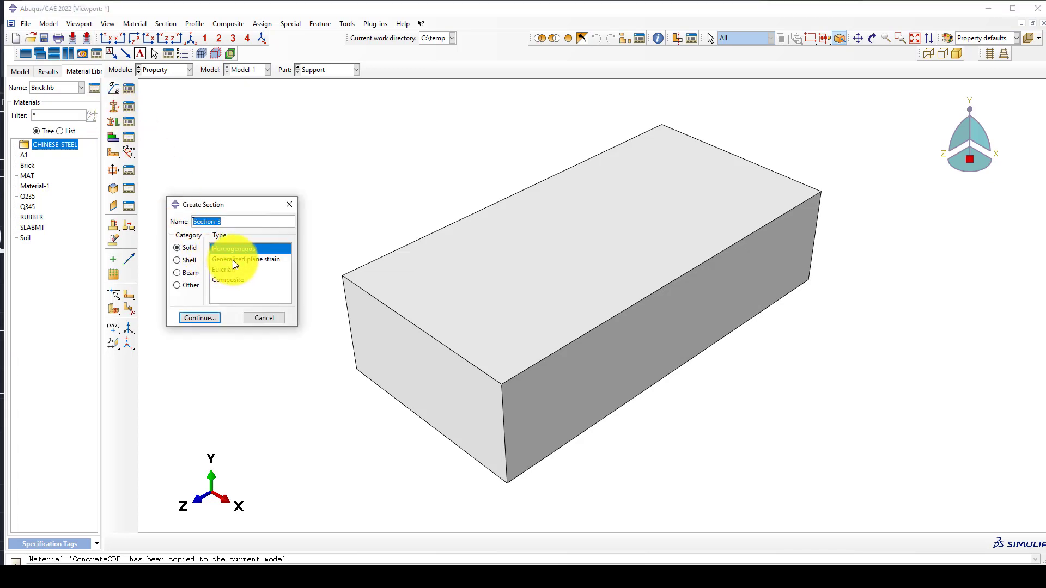
pyautogui.write('Rebars')
pyautogui.click(182, 273)
pyautogui.click(200, 318)
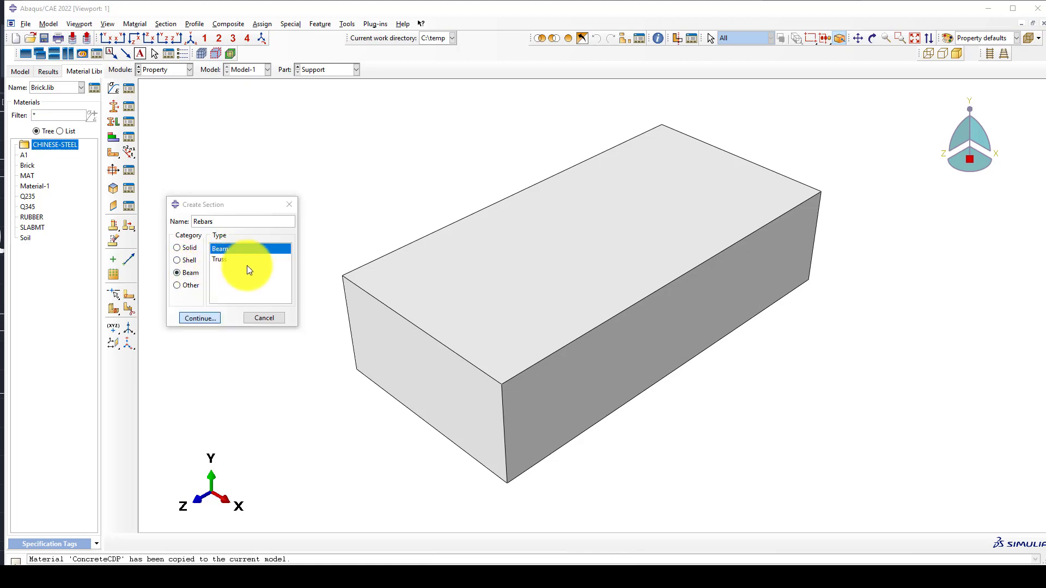
pyautogui.click(475, 162)
pyautogui.click(475, 175)
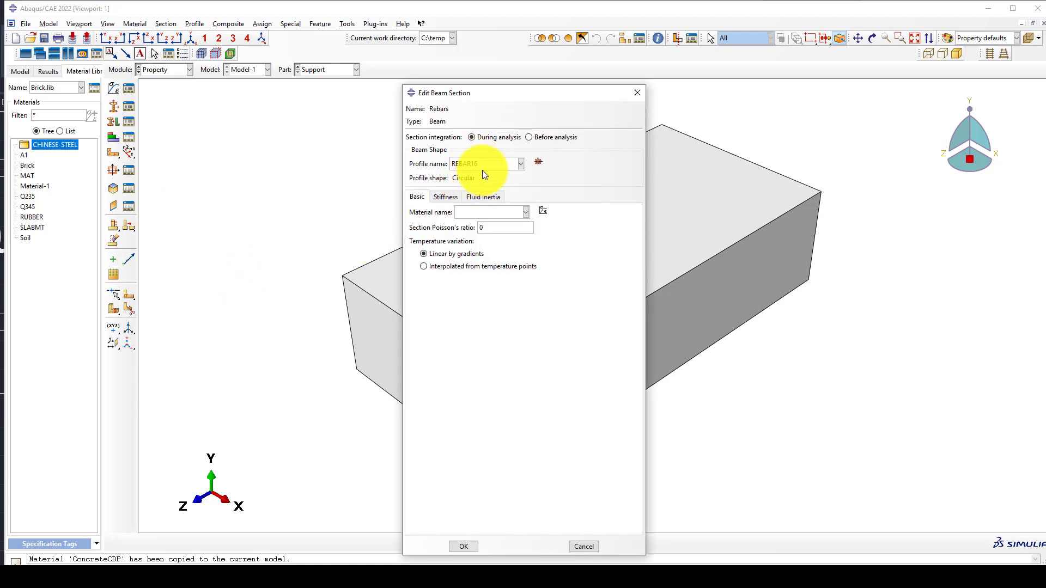
pyautogui.click(489, 212)
pyautogui.click(470, 244)
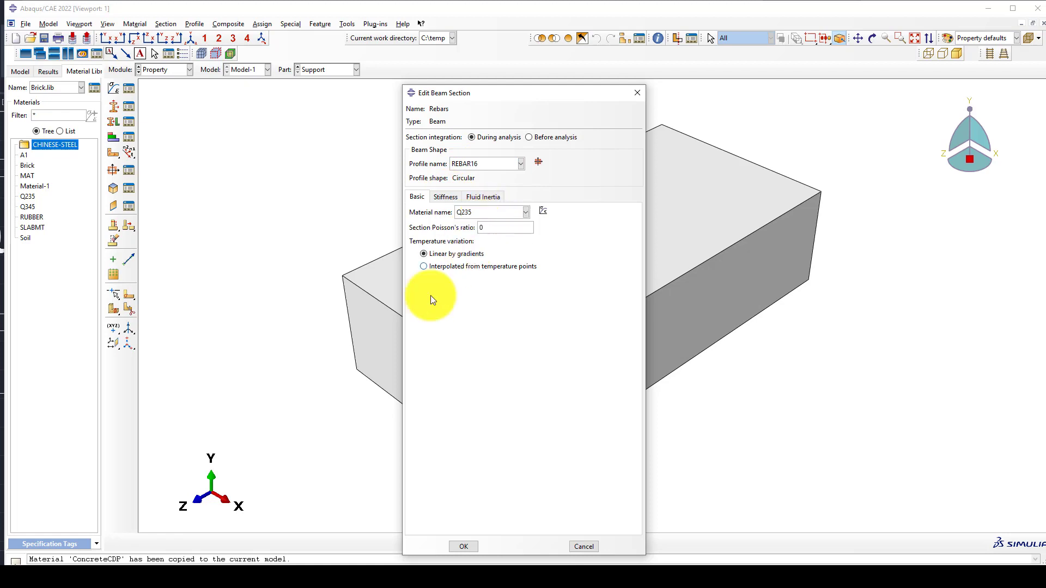
pyautogui.click(463, 547)
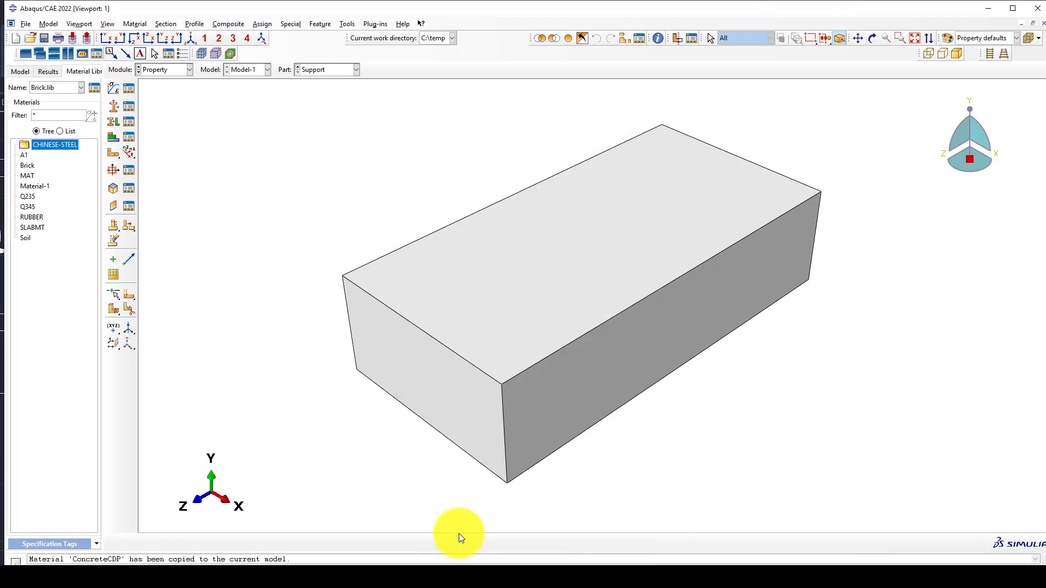
# Create a beam section named Stirrups with the Stirrups profile and the Q235 material
pyautogui.click(115, 109)
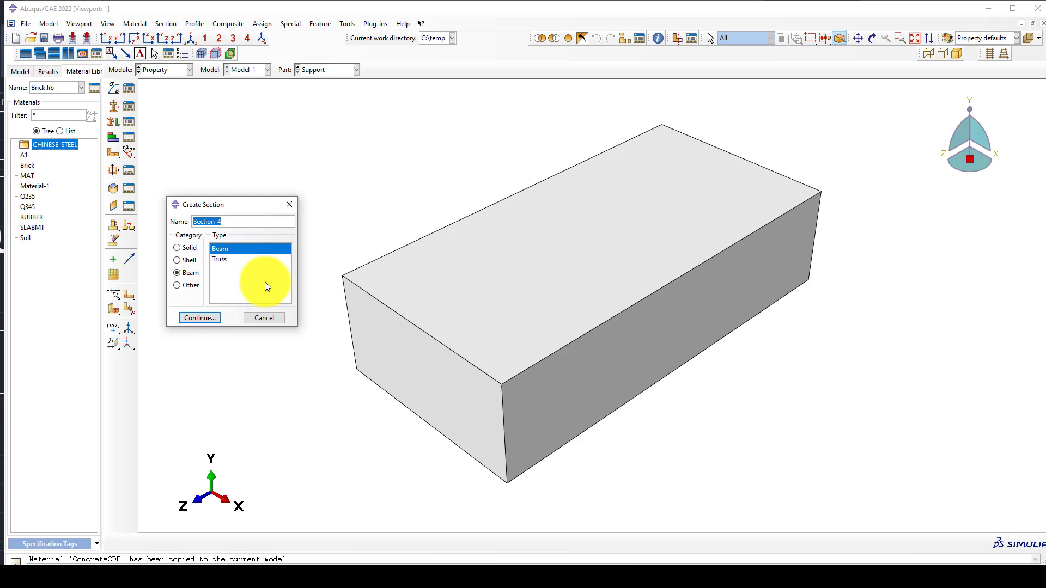
pyautogui.write('Stirrups')
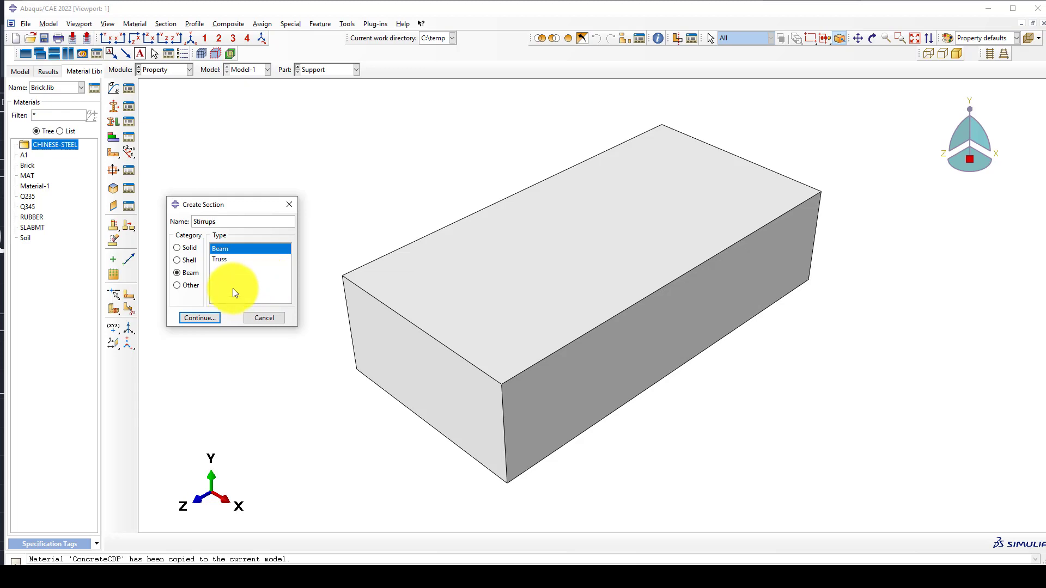
pyautogui.click(199, 317)
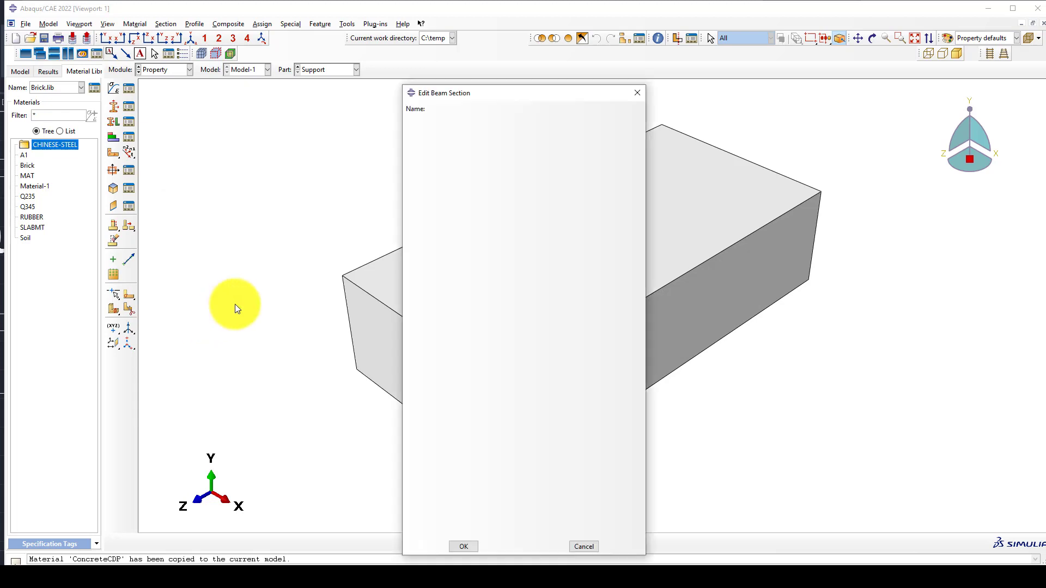
pyautogui.click(466, 165)
pyautogui.click(466, 181)
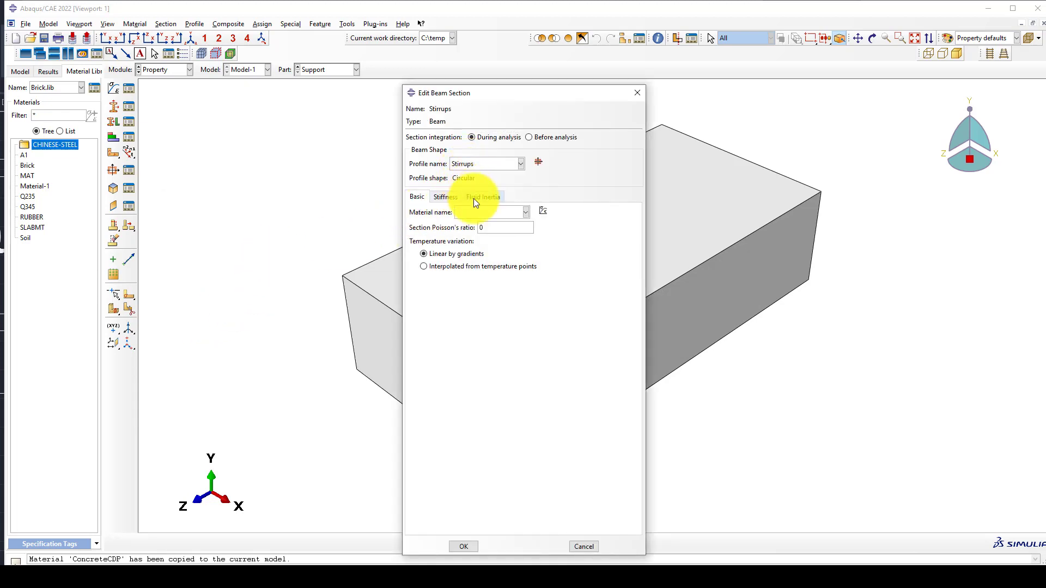
pyautogui.click(487, 213)
pyautogui.click(466, 245)
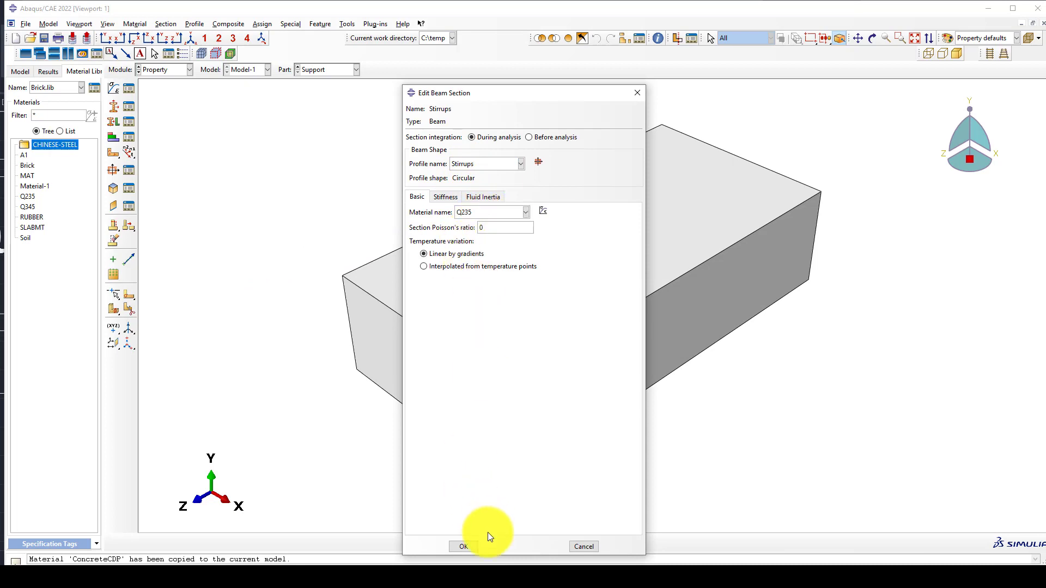
pyautogui.click(468, 545)
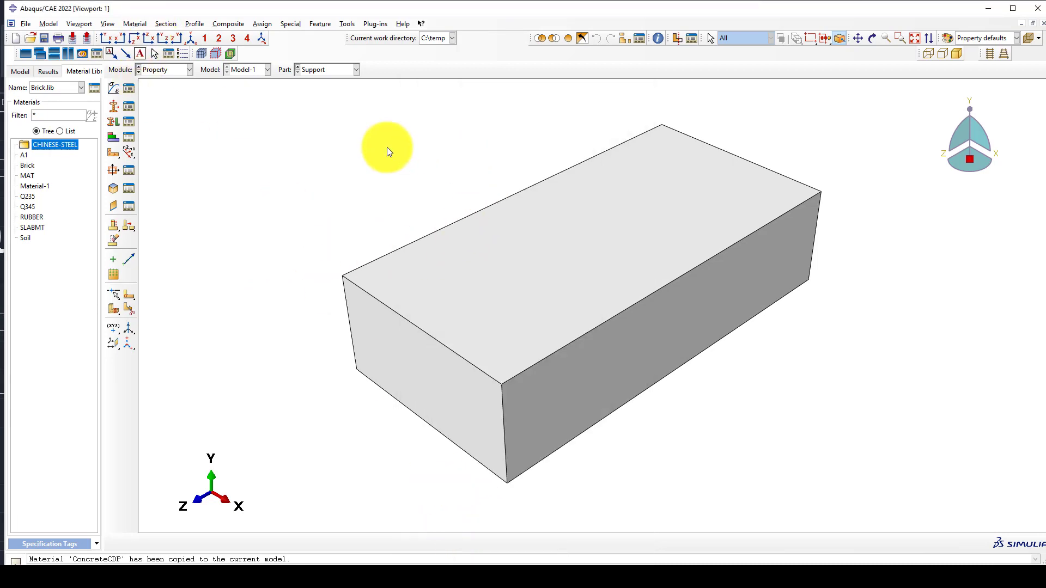
# Assign a beam section orientation to all edges of the Stirrups part with n1 direction 0.0,0.0,-1.0, without creating a set
pyautogui.scroll(-2, 246, 239)
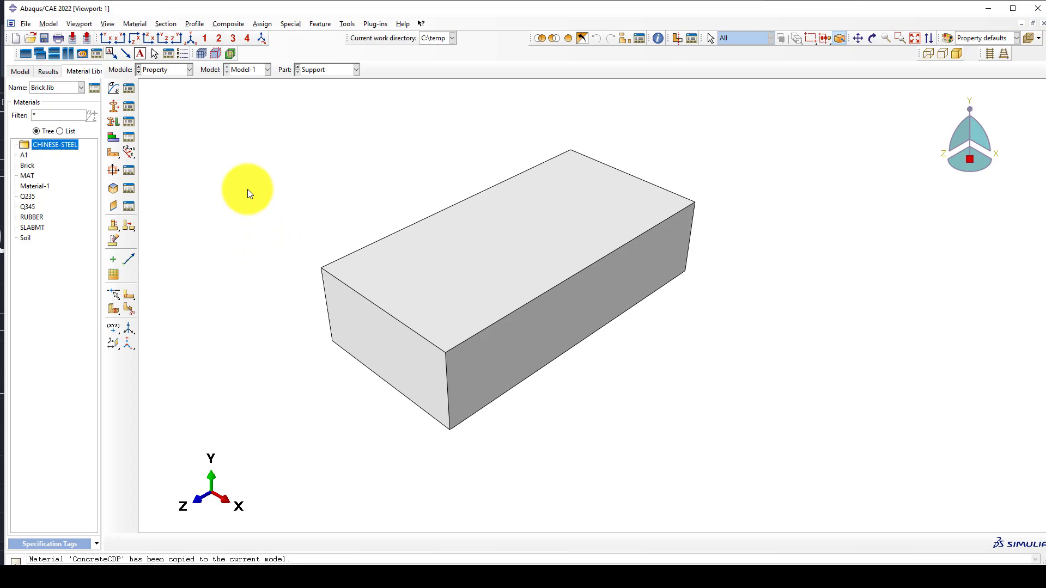
pyautogui.click(316, 70)
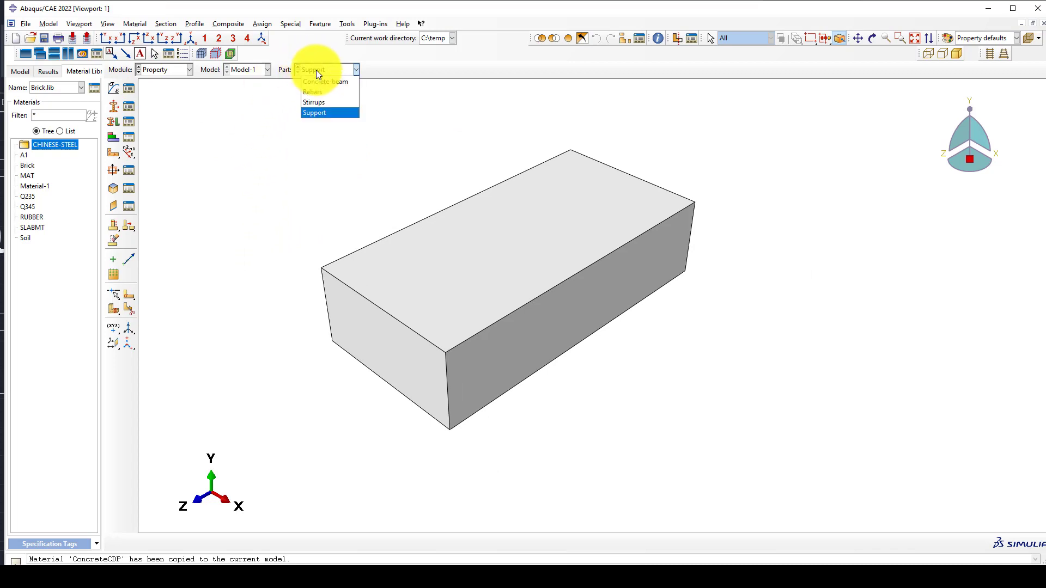
pyautogui.click(325, 102)
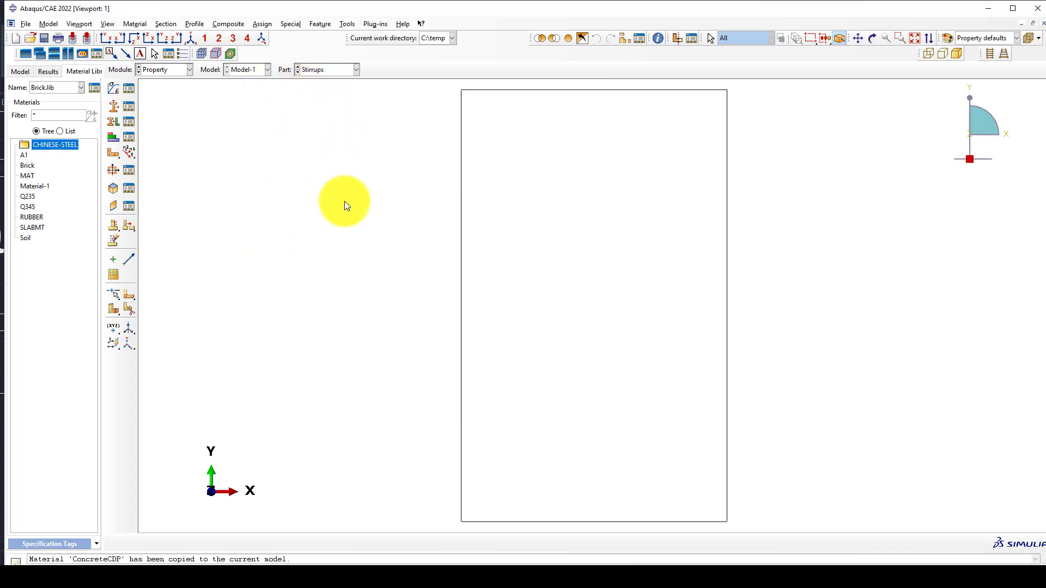
pyautogui.click(132, 155)
pyautogui.scroll(-2, 391, 234)
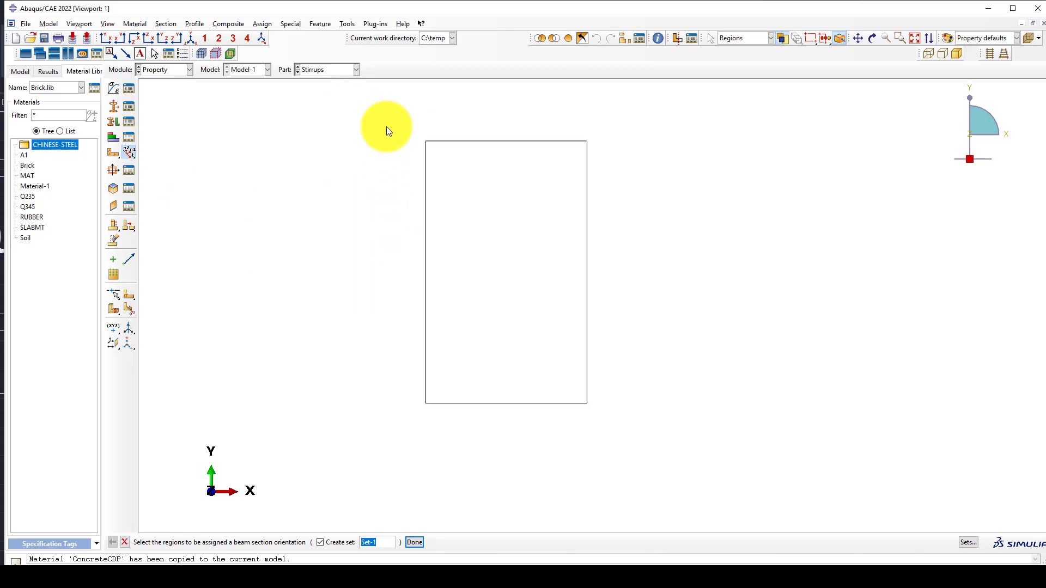
pyautogui.moveTo(380, 114); pyautogui.dragTo(612, 440)
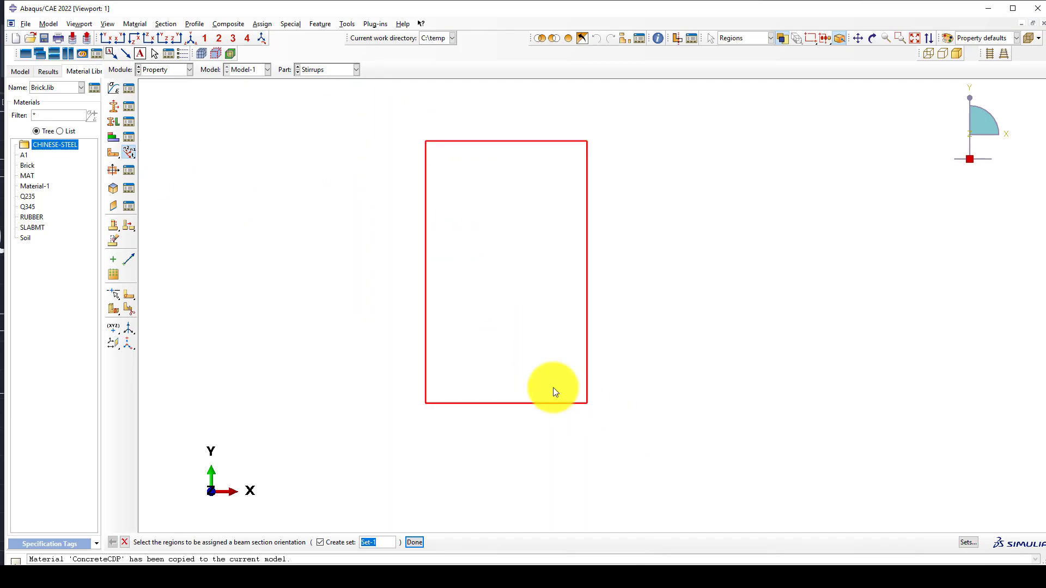
pyautogui.click(329, 542)
pyautogui.middleClick(352, 309)
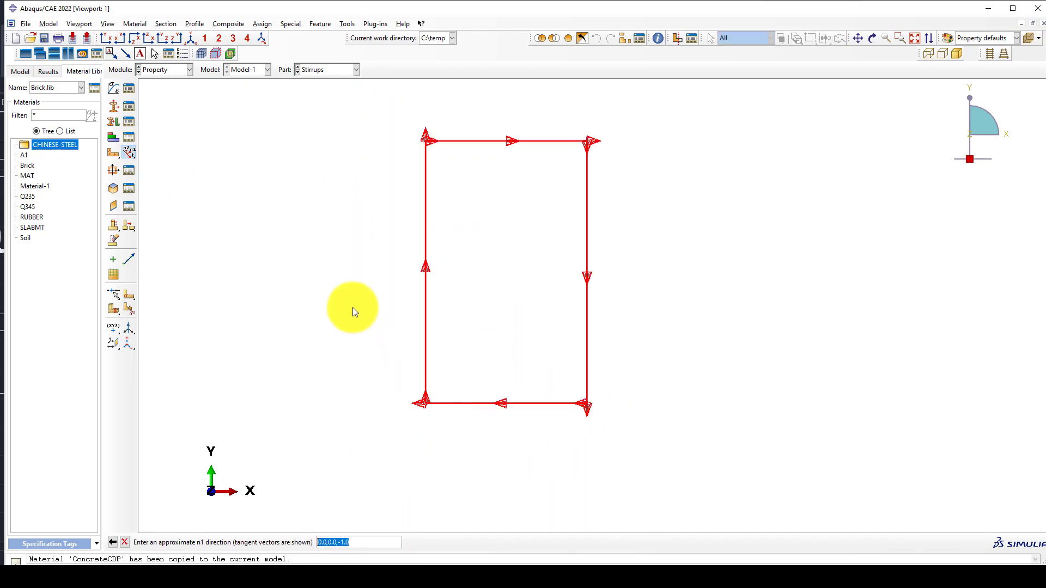
pyautogui.middleClick(322, 402)
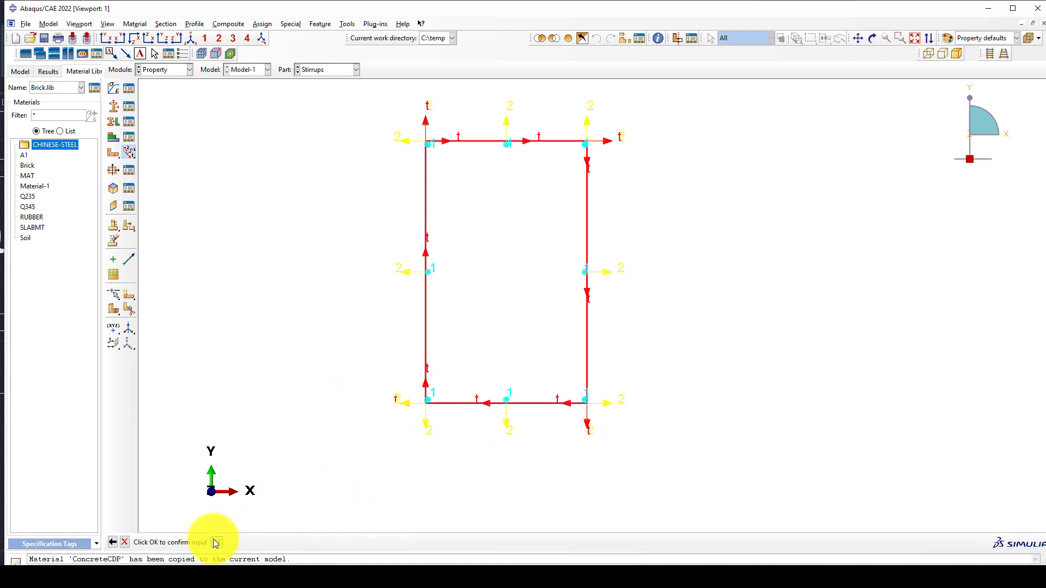
pyautogui.click(216, 543)
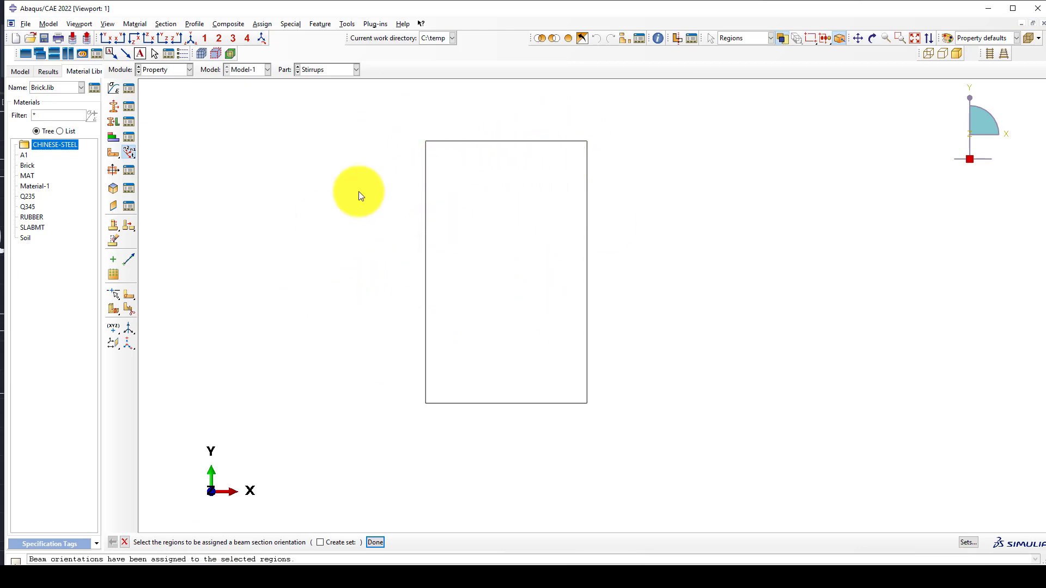
# Assign a beam section orientation to the line of the Rebars part, accepting the default n1 direction
pyautogui.click(318, 71)
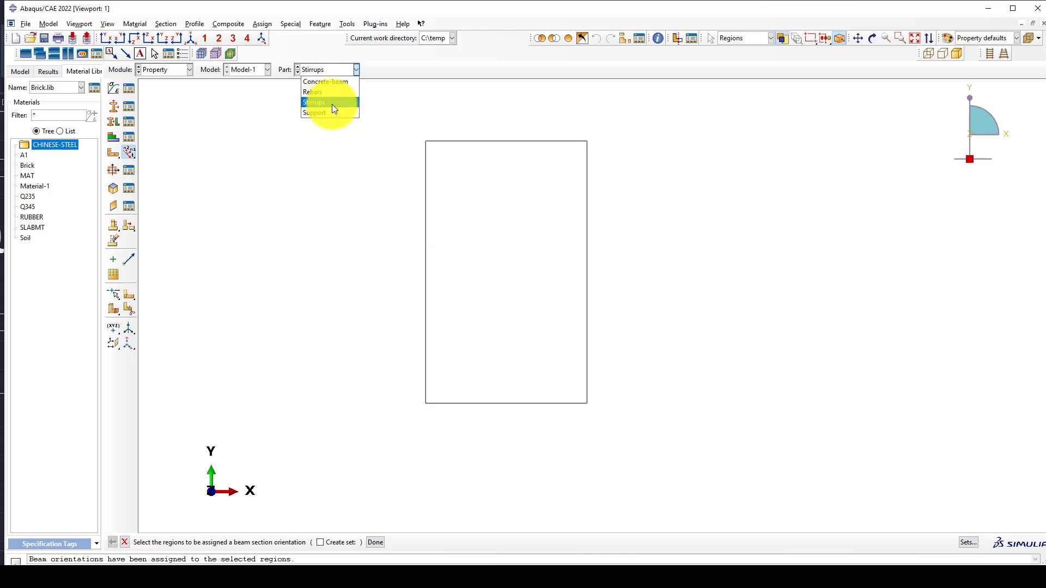
pyautogui.click(328, 93)
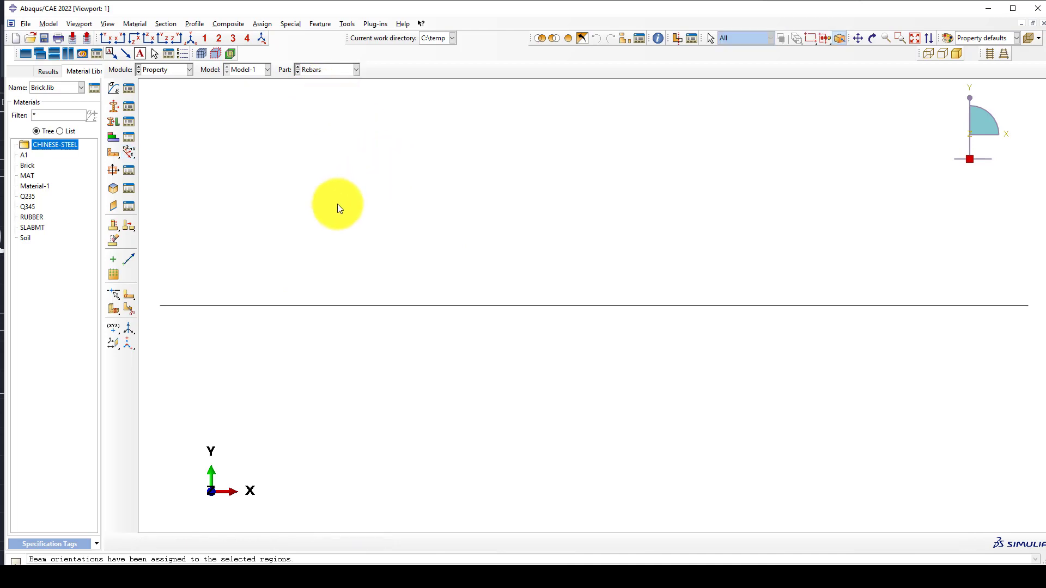
pyautogui.click(130, 157)
pyautogui.moveTo(411, 380); pyautogui.dragTo(332, 255)
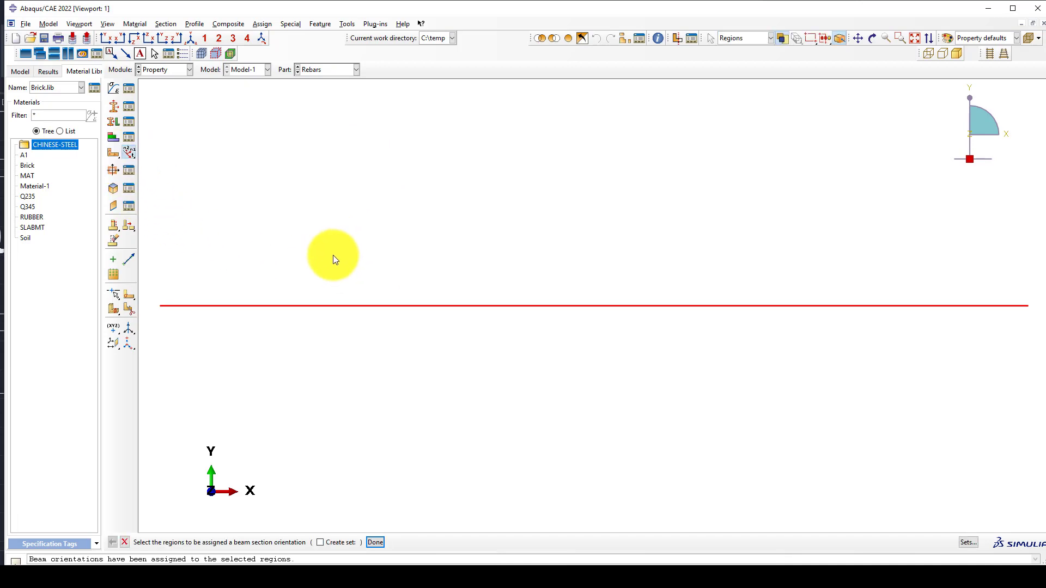
pyautogui.middleClick(332, 255)
pyautogui.middleClick(306, 400)
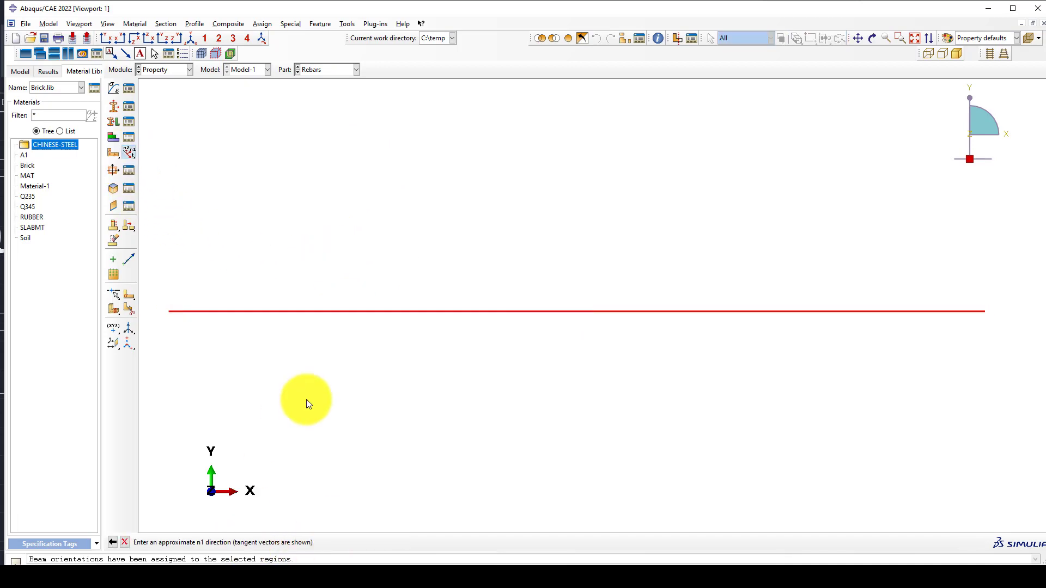
pyautogui.click(217, 543)
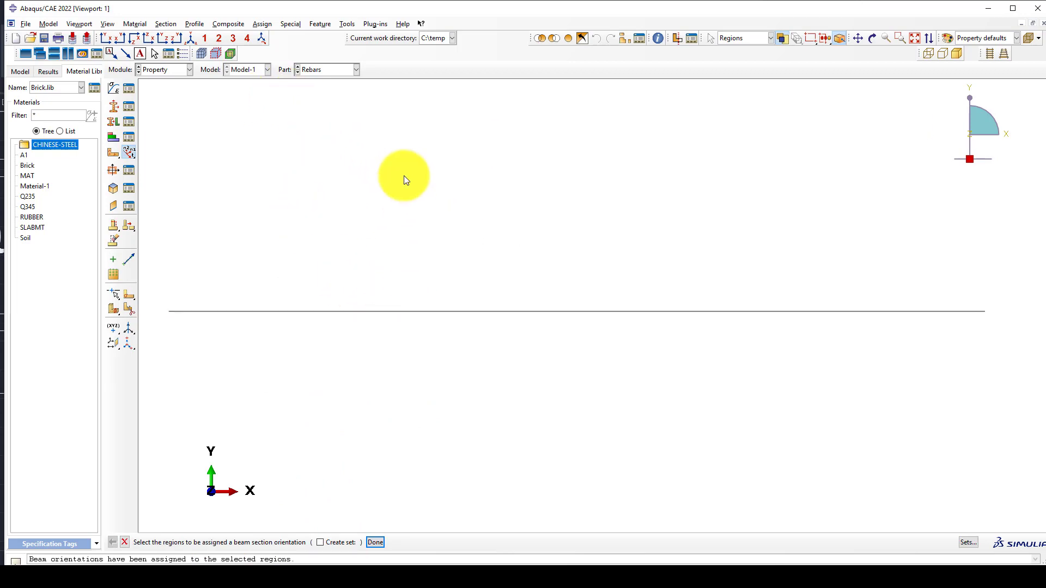
pyautogui.scroll(2, 491, 294)
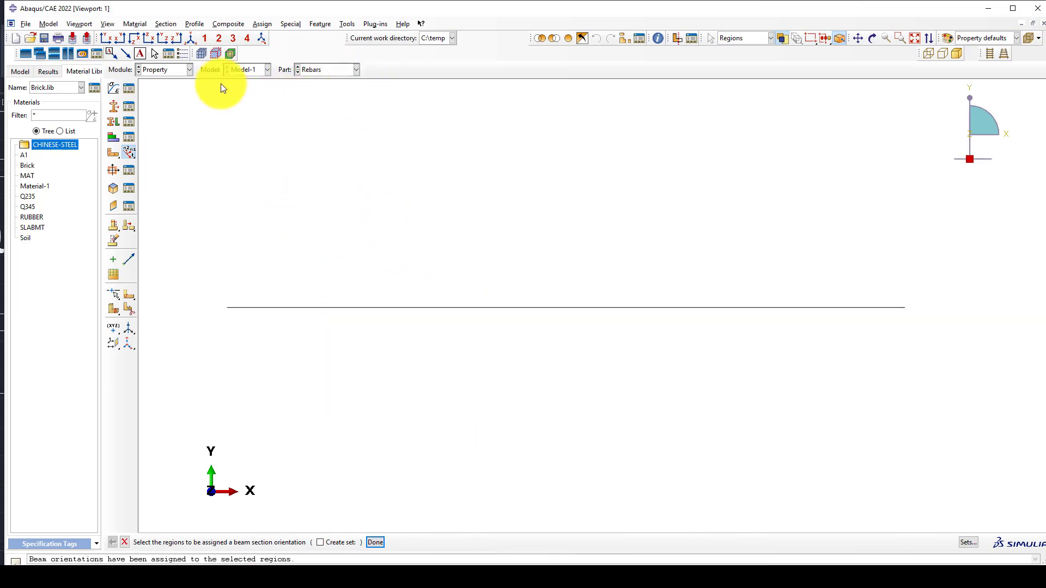
pyautogui.click(156, 71)
pyautogui.click(159, 103)
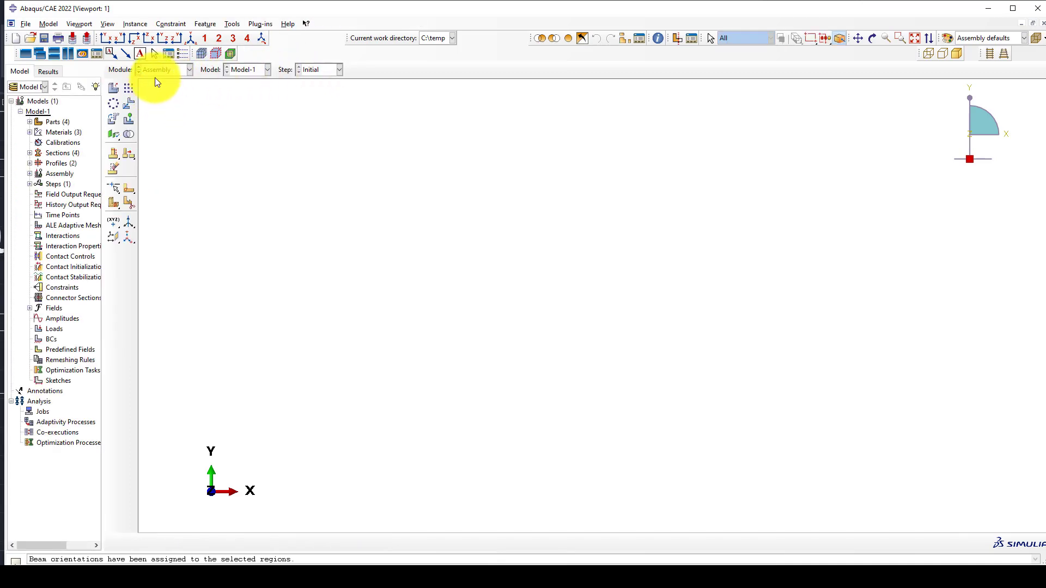
pyautogui.click(155, 76)
pyautogui.click(156, 92)
# Assign the solid section other than Concrete to the whole Support part
pyautogui.click(323, 70)
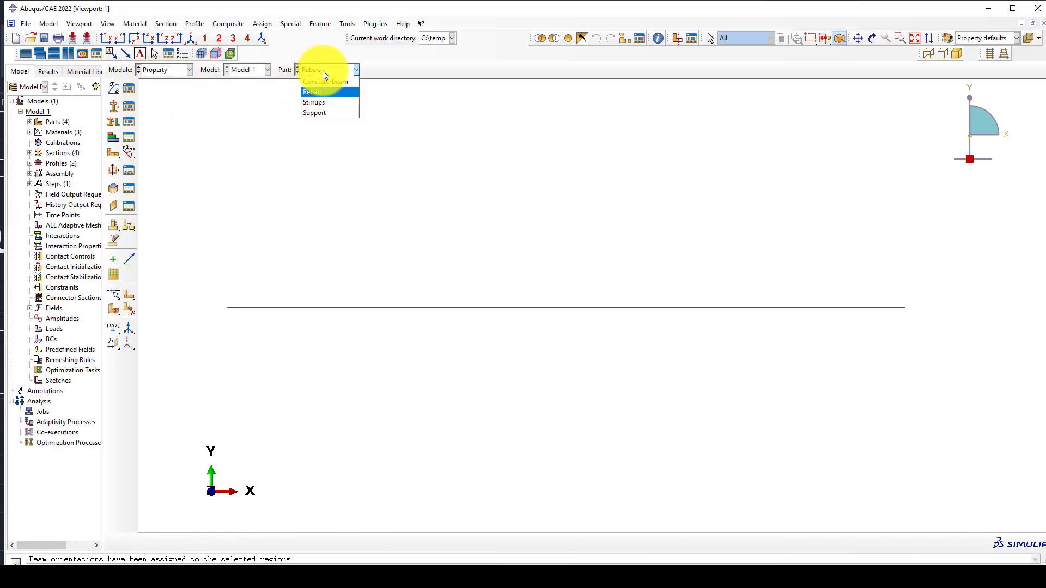
pyautogui.click(319, 113)
pyautogui.click(114, 122)
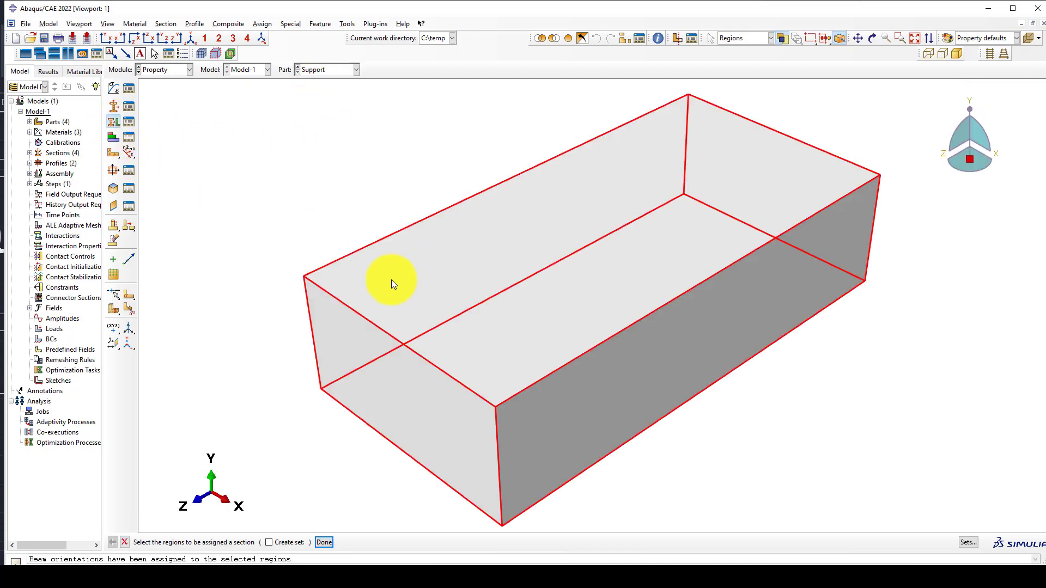
pyautogui.middleClick(251, 289)
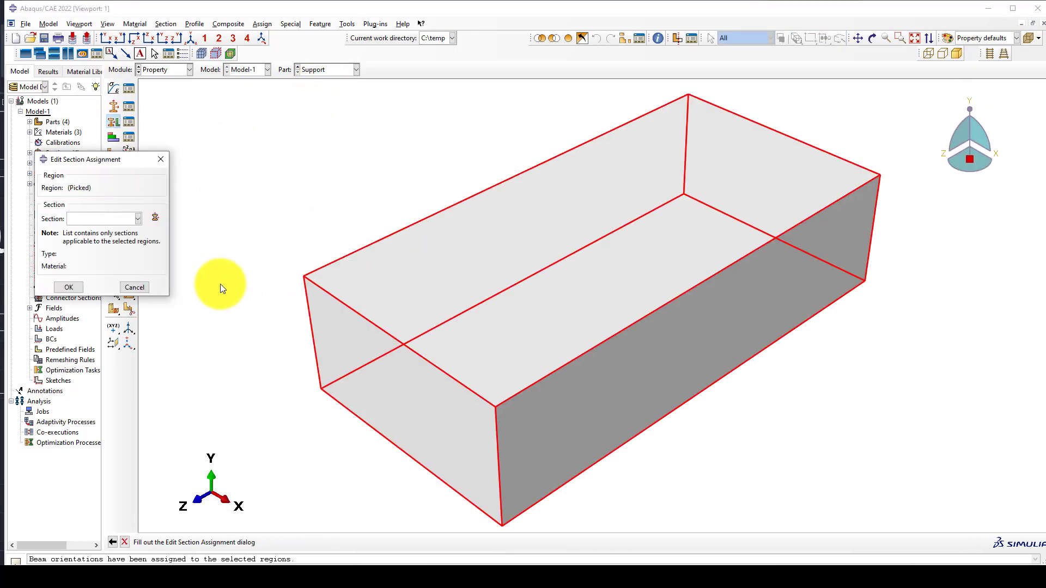
pyautogui.click(88, 221)
pyautogui.click(88, 240)
pyautogui.click(69, 287)
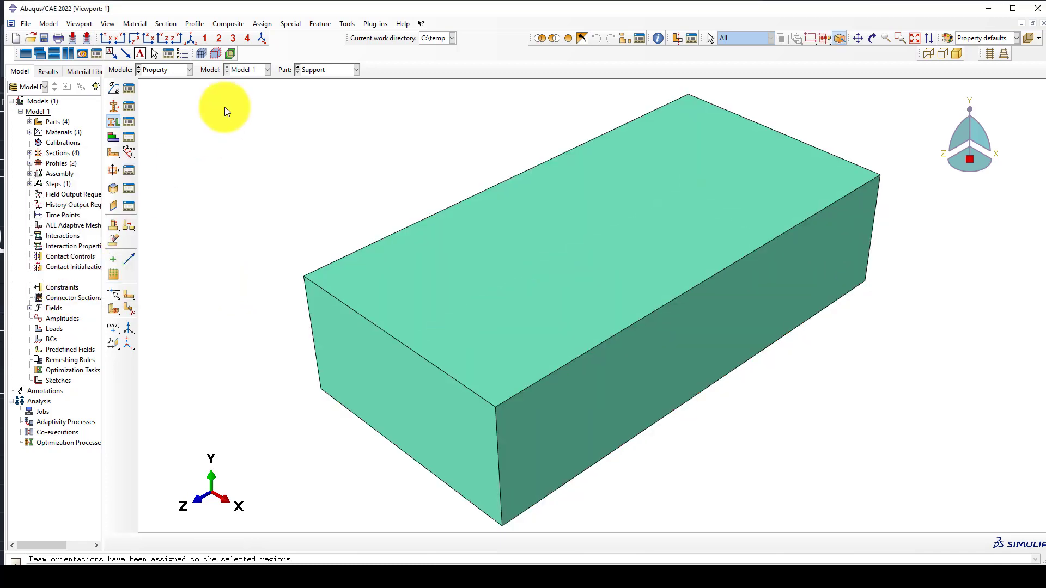
# Assign the Concrete section to the whole Concrete-beam part
pyautogui.click(321, 71)
pyautogui.click(325, 83)
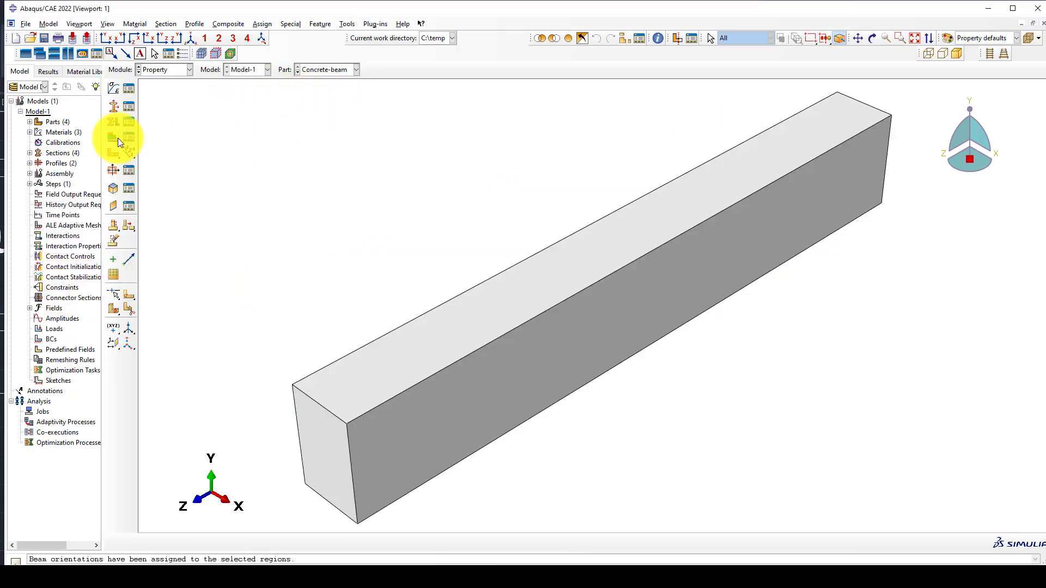
pyautogui.click(113, 125)
pyautogui.click(528, 326)
pyautogui.middleClick(351, 249)
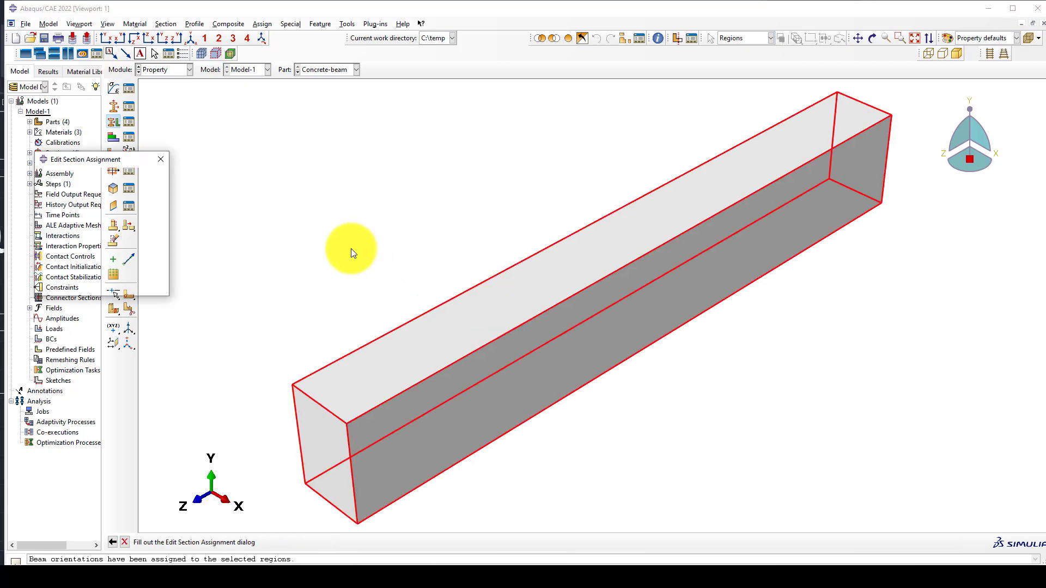
pyautogui.click(95, 219)
pyautogui.click(87, 231)
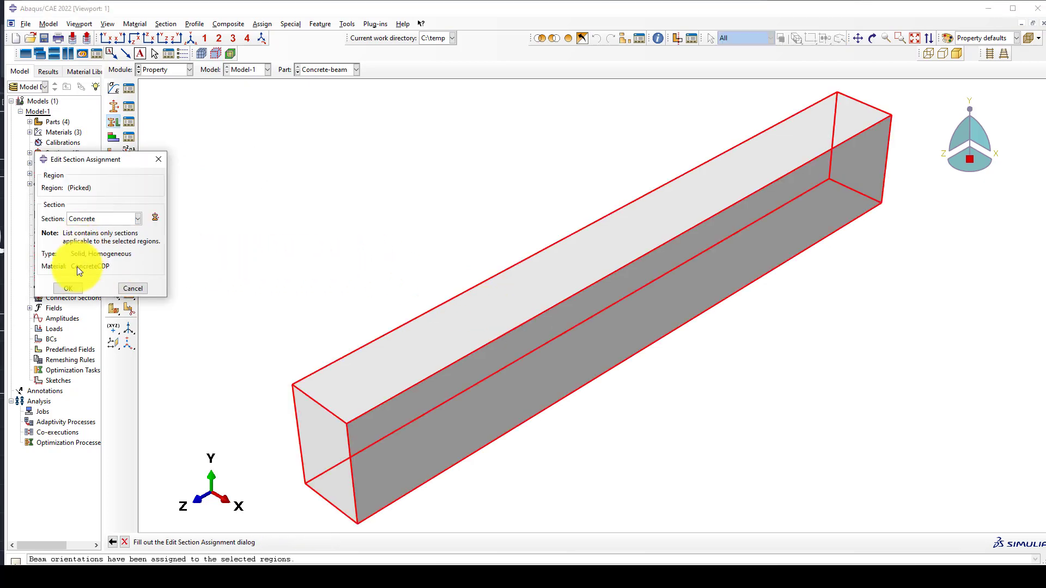
pyautogui.click(69, 287)
# Create dependent instances of the Concrete-beam and Stirrups parts in the Assembly module
pyautogui.click(163, 71)
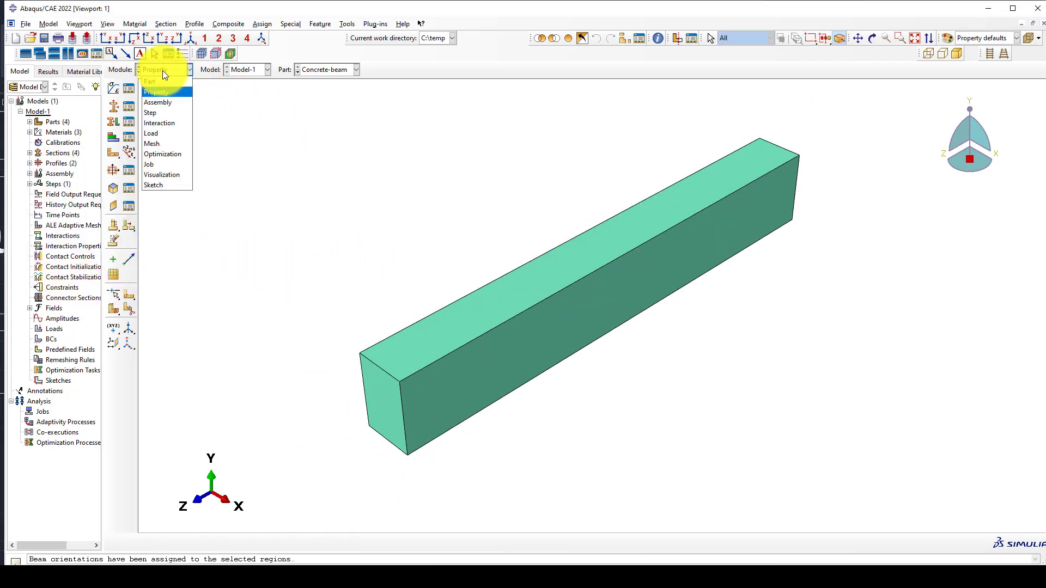
pyautogui.click(162, 101)
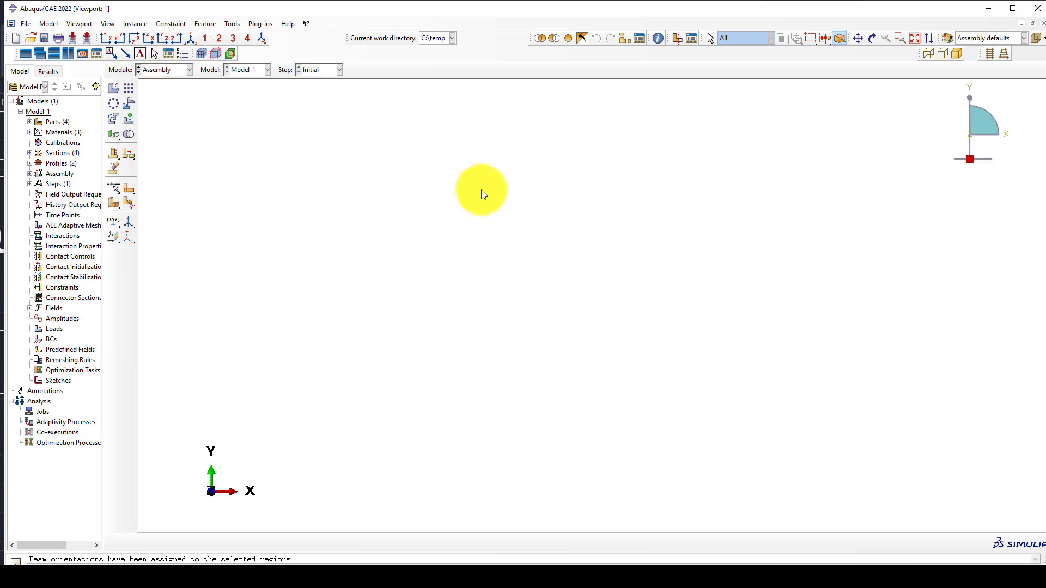
pyautogui.click(115, 88)
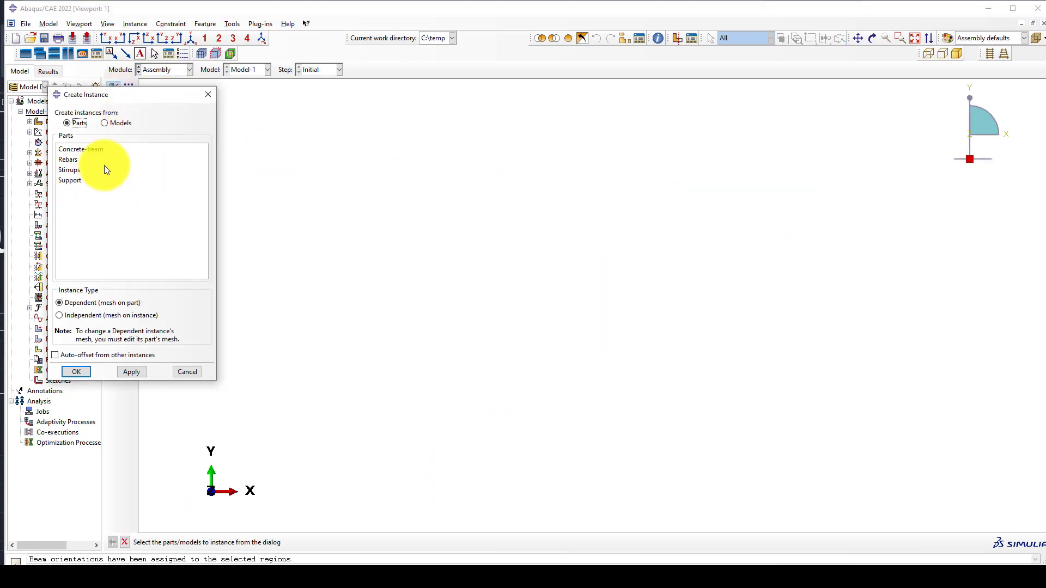
pyautogui.click(90, 149)
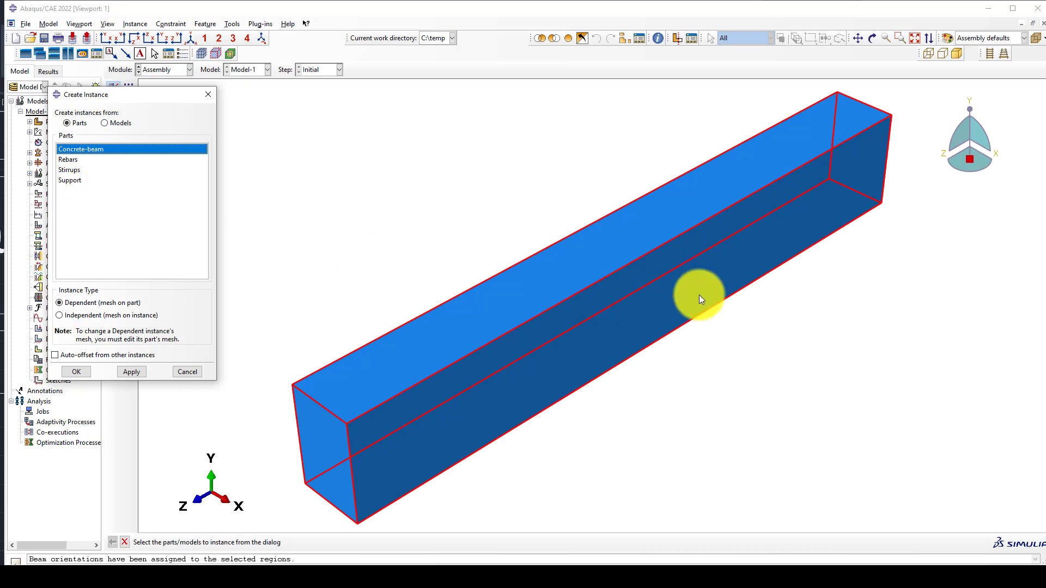
pyautogui.scroll(-2, 699, 295)
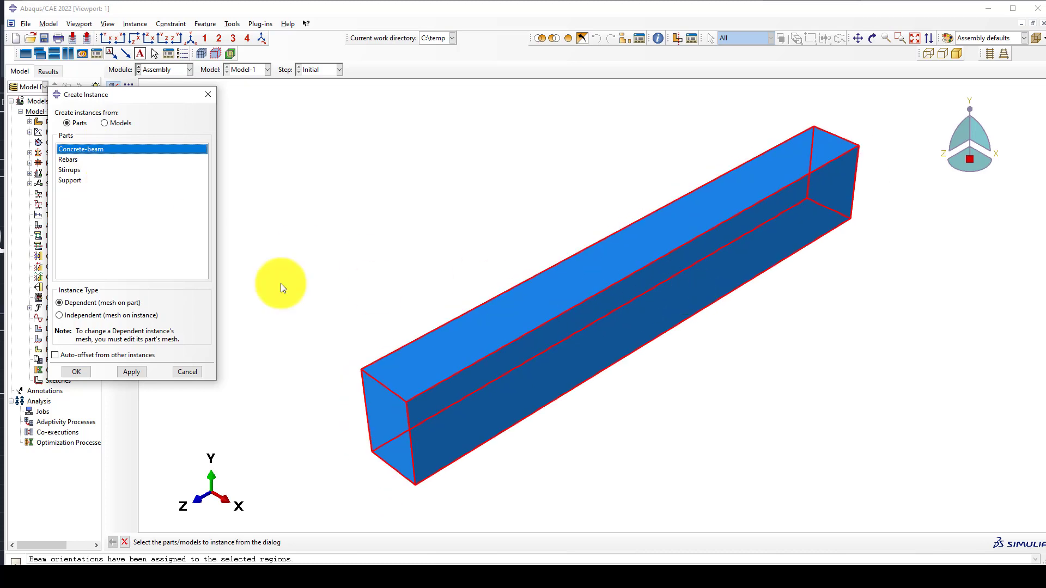
pyautogui.keyDown('ctrl'); pyautogui.click(70, 171); pyautogui.keyUp('ctrl')
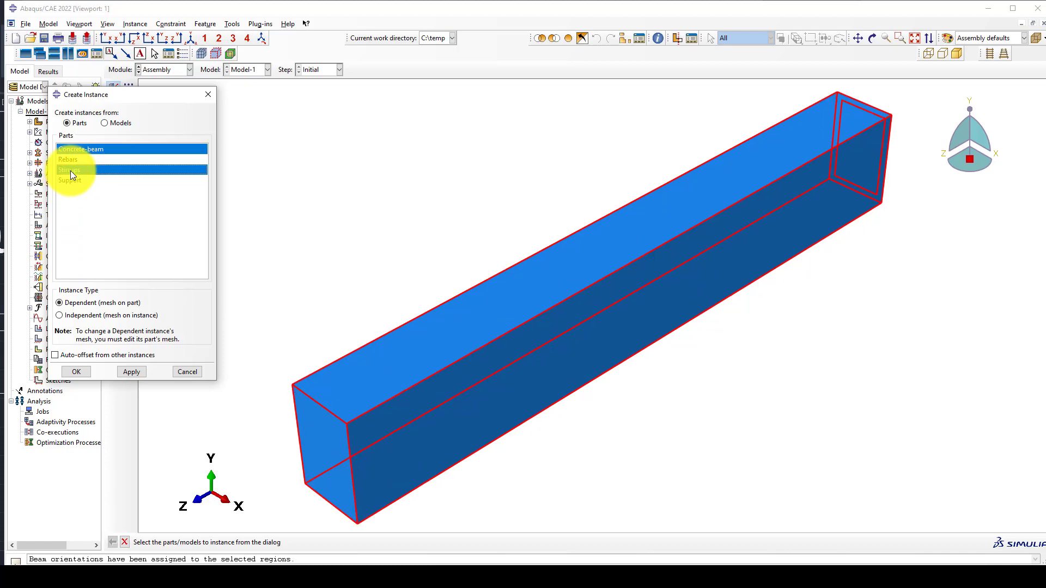
pyautogui.click(67, 374)
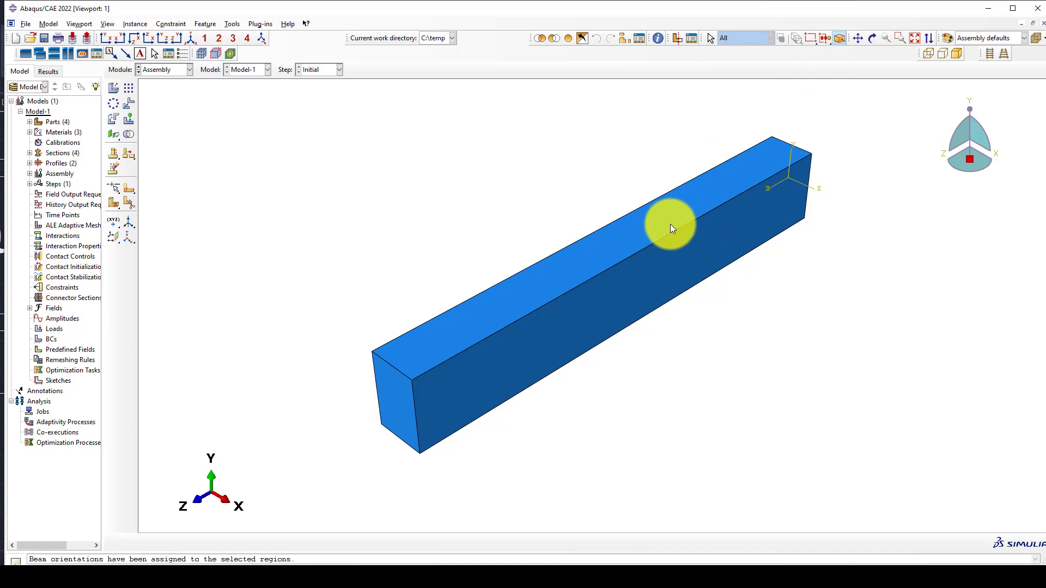
# Display the assembly in wireframe so the stirrup inside the concrete beam can be seen
pyautogui.click(945, 37)
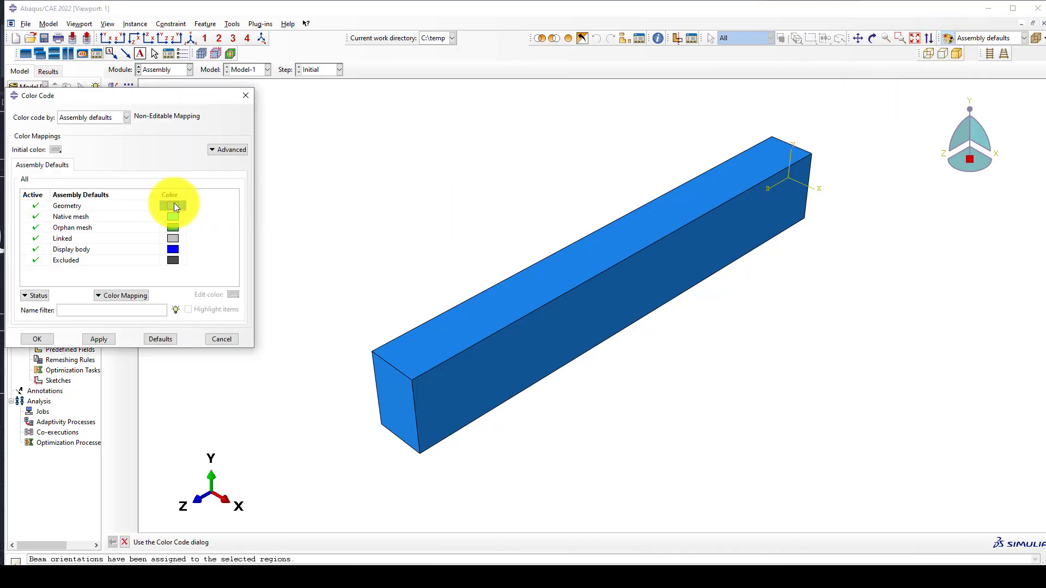
pyautogui.click(223, 340)
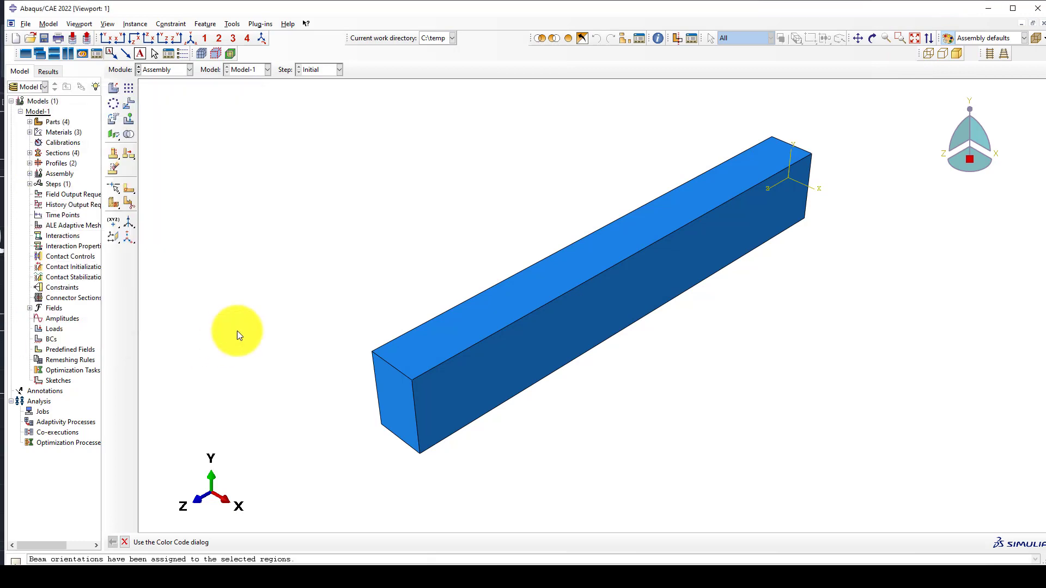
pyautogui.click(927, 54)
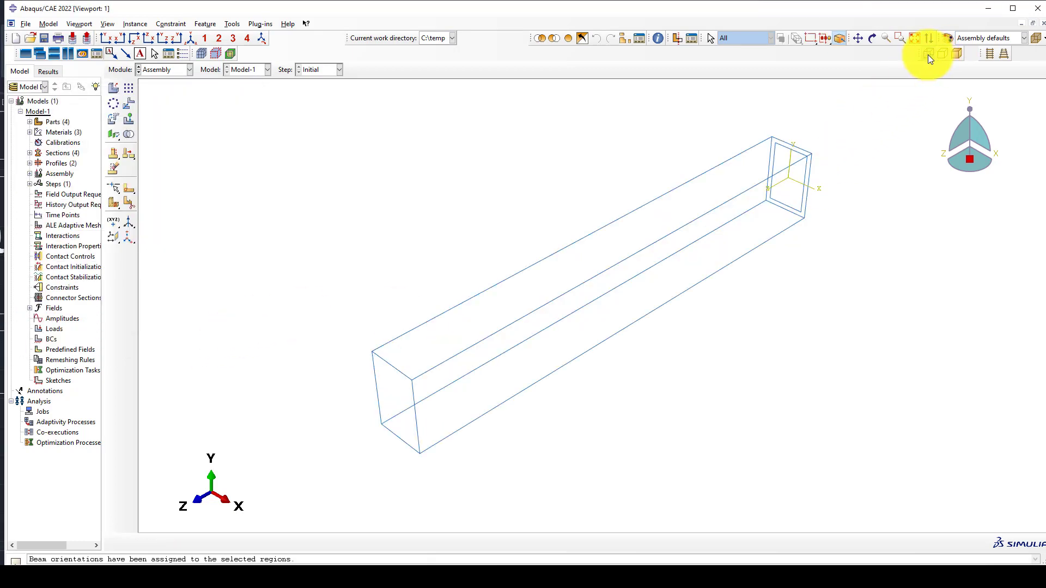
pyautogui.scroll(1, 750, 178)
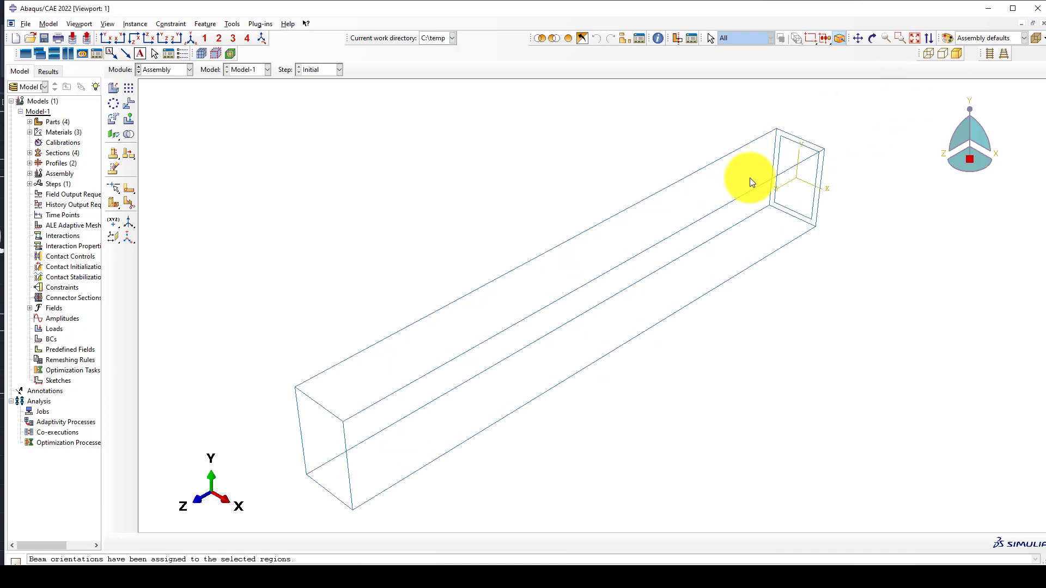
pyautogui.scroll(3, 811, 182)
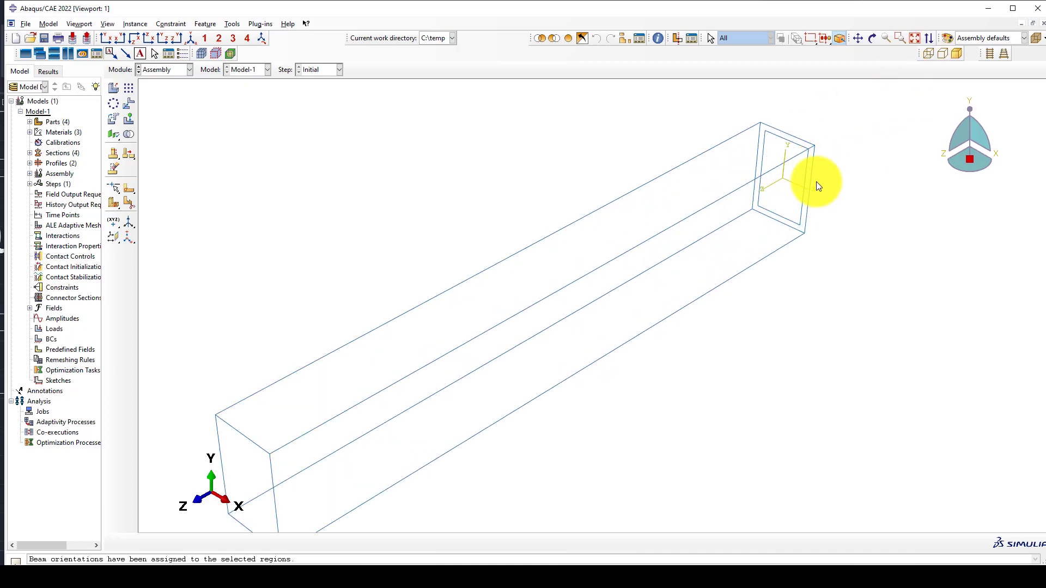
pyautogui.scroll(-2, 775, 136)
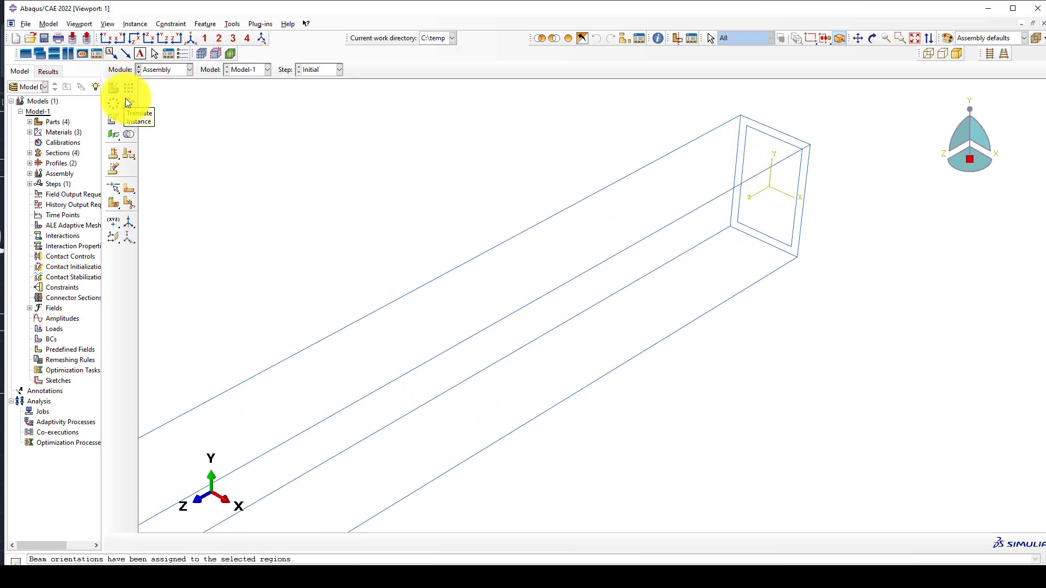
# Translate the stirrup instance 20 along the global Z axis, into the concrete beam, using the vector 0,0,20
pyautogui.click(128, 103)
pyautogui.click(782, 141)
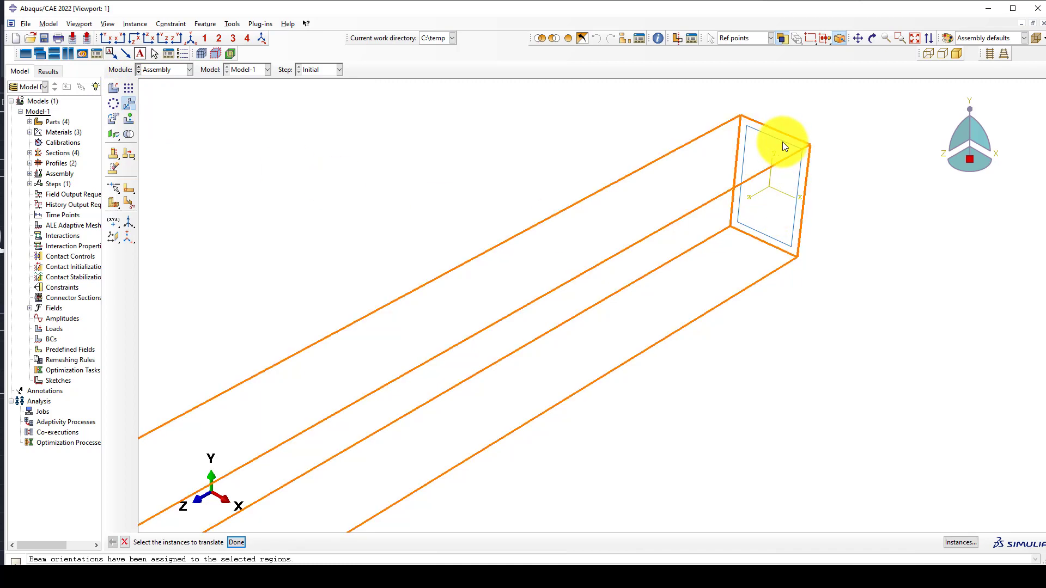
pyautogui.scroll(-2, 763, 184)
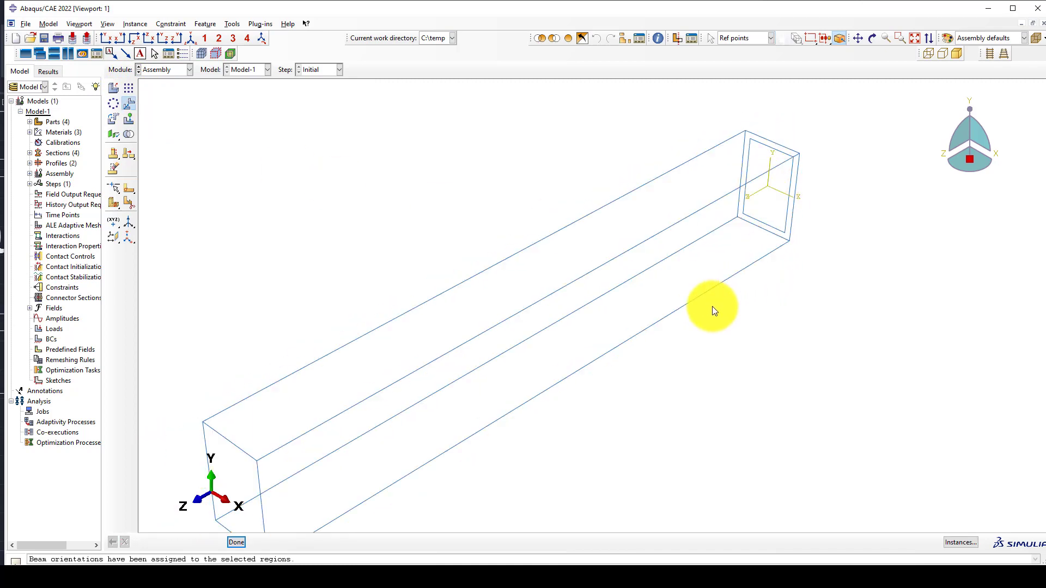
pyautogui.moveTo(711, 306)
pyautogui.keyDown('ctrl'); pyautogui.keyDown('alt'); pyautogui.mouseDown()
pyautogui.moveTo(486, 374)
pyautogui.moveTo(936, 207)
pyautogui.mouseUp(); pyautogui.keyUp('alt'); pyautogui.keyUp('ctrl')
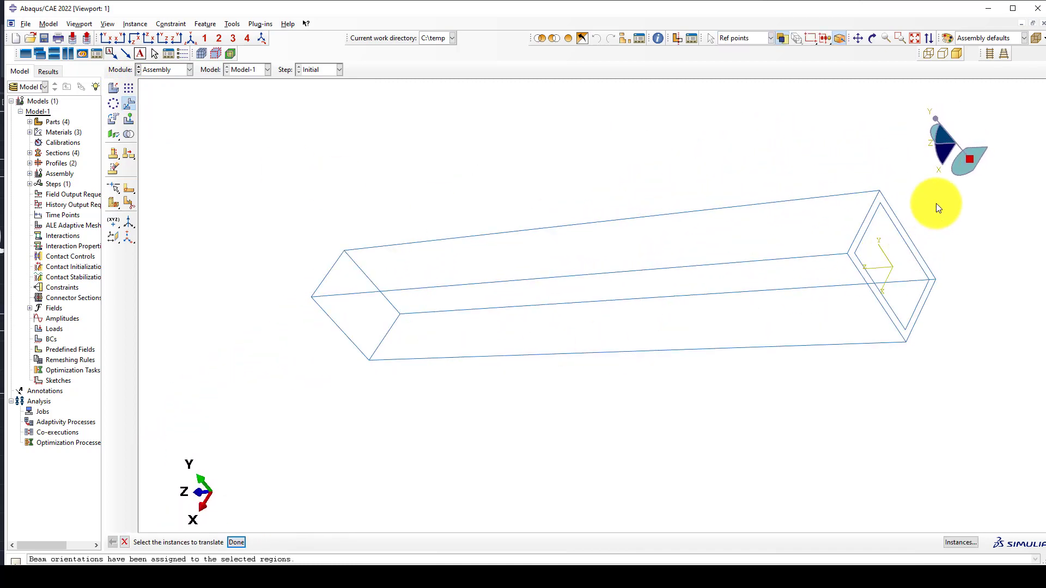
pyautogui.click(887, 219)
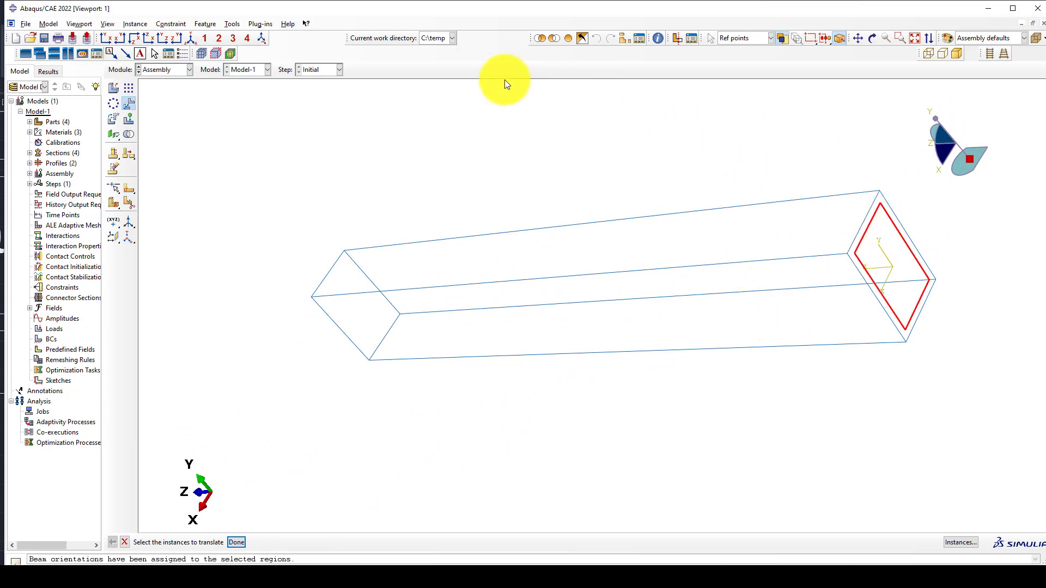
pyautogui.click(191, 39)
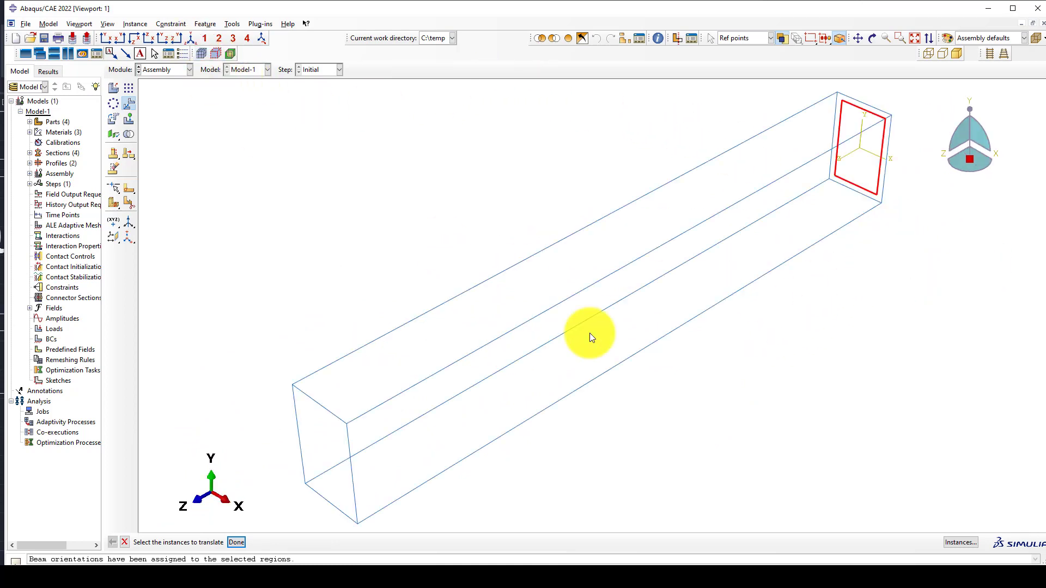
pyautogui.middleClick(774, 340)
pyautogui.press('Return')
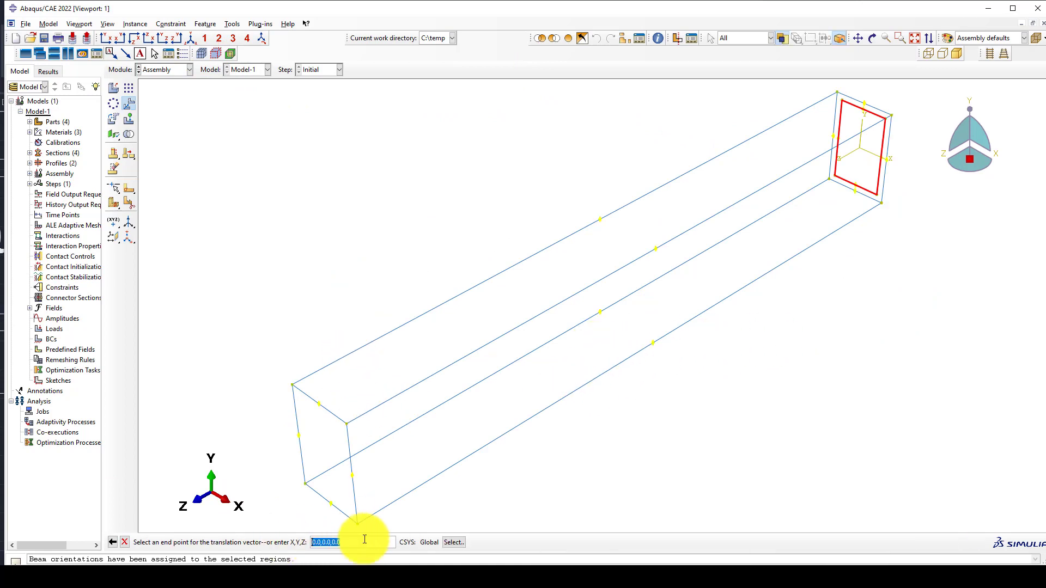
pyautogui.write('0')
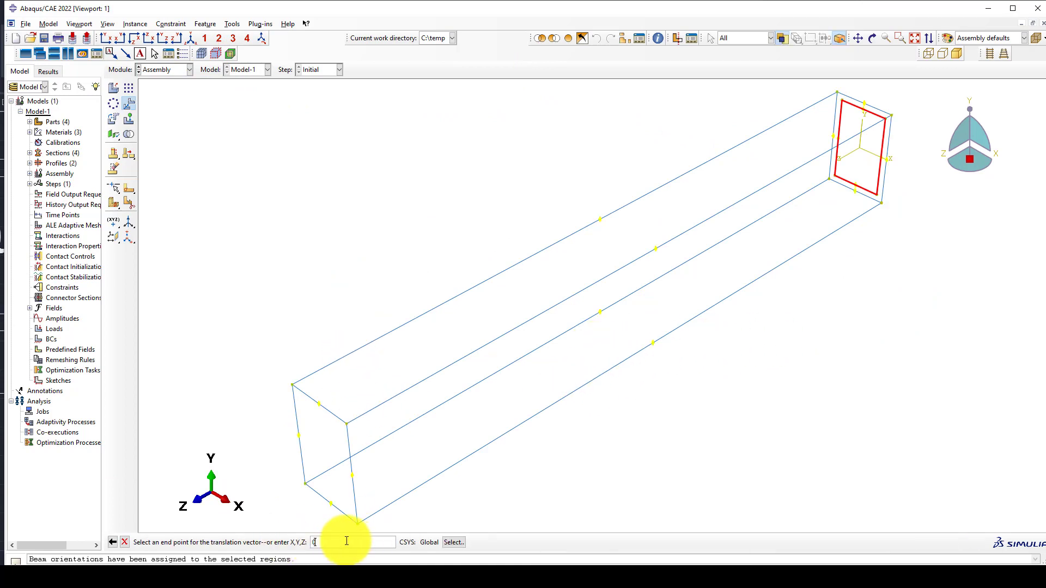
pyautogui.write(',0,20')
pyautogui.press('Return')
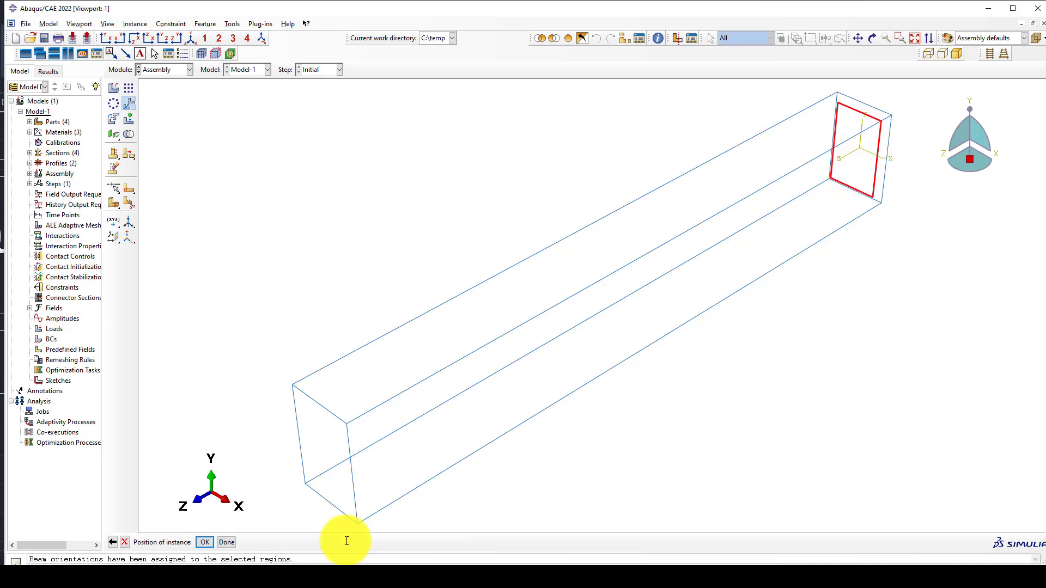
pyautogui.middleClick(373, 181)
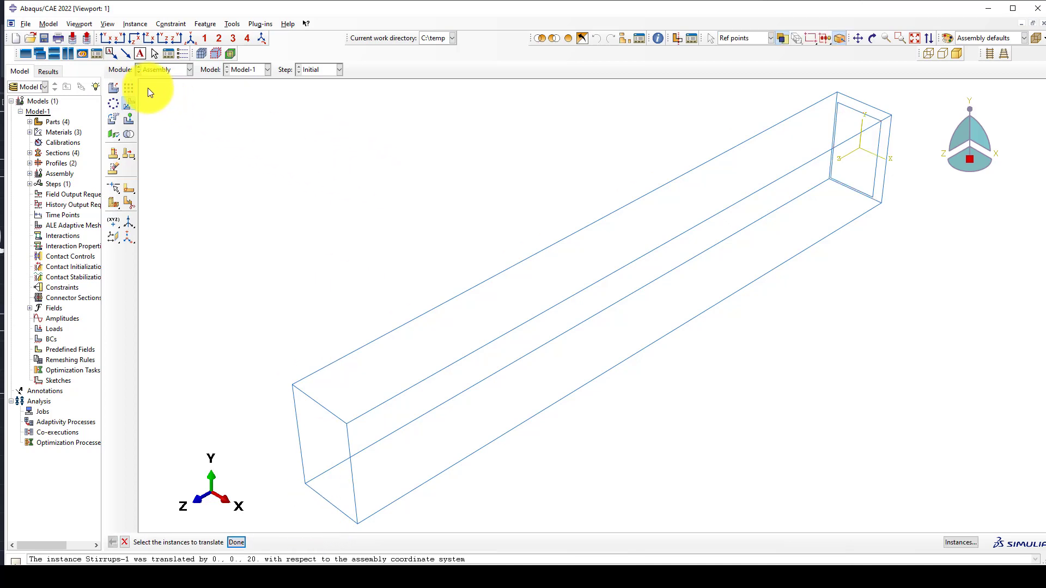
# Remove the Concrete-beam-1 instance from the display group so only the stirrup is shown for patterning
pyautogui.click(130, 88)
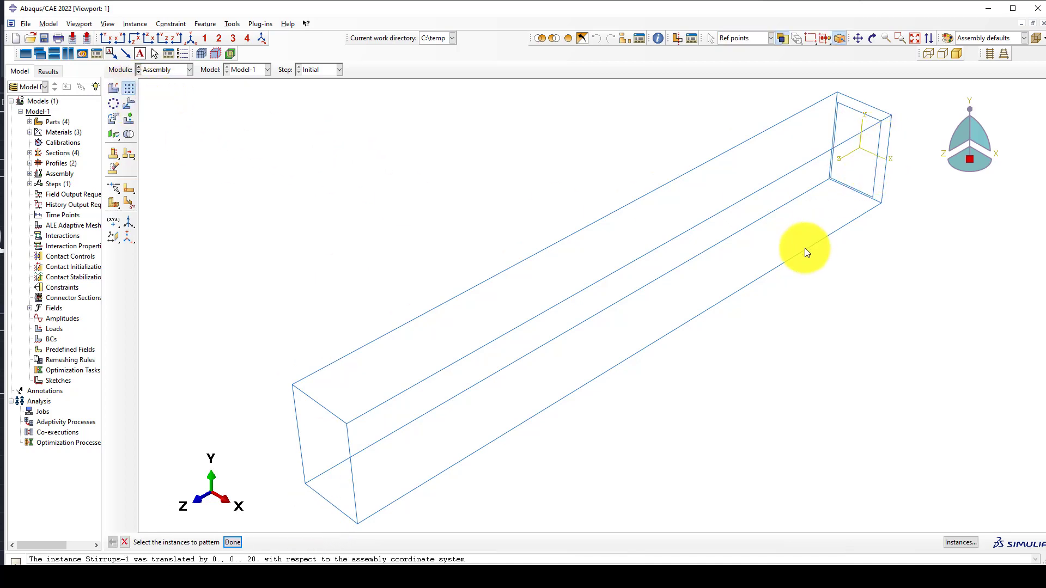
pyautogui.moveTo(822, 236)
pyautogui.keyDown('ctrl'); pyautogui.keyDown('alt'); pyautogui.mouseDown()
pyautogui.moveTo(802, 268)
pyautogui.moveTo(813, 270)
pyautogui.moveTo(612, 329)
pyautogui.moveTo(819, 250)
pyautogui.mouseUp(); pyautogui.keyUp('alt'); pyautogui.keyUp('ctrl')
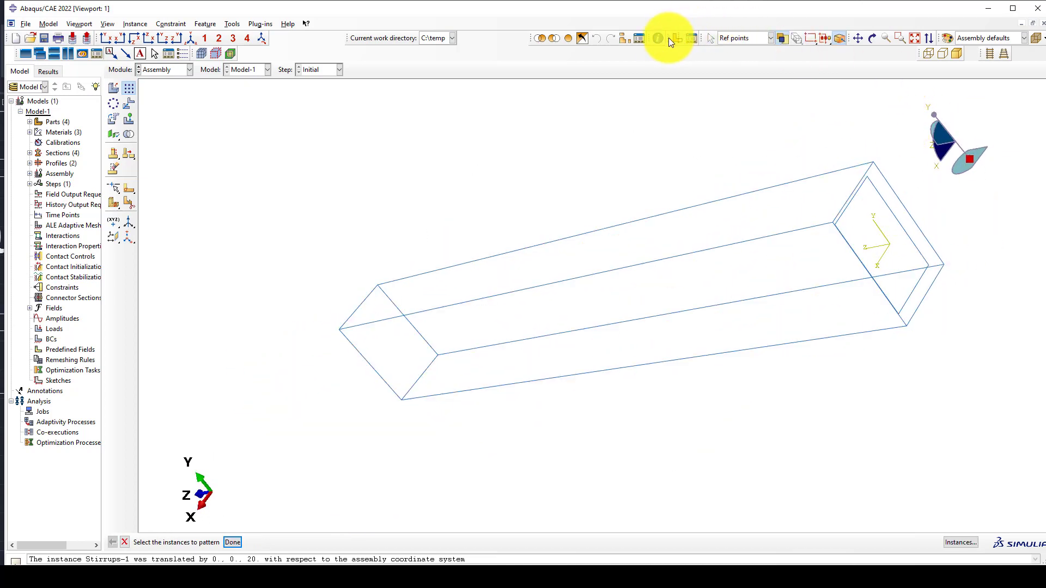
pyautogui.click(626, 36)
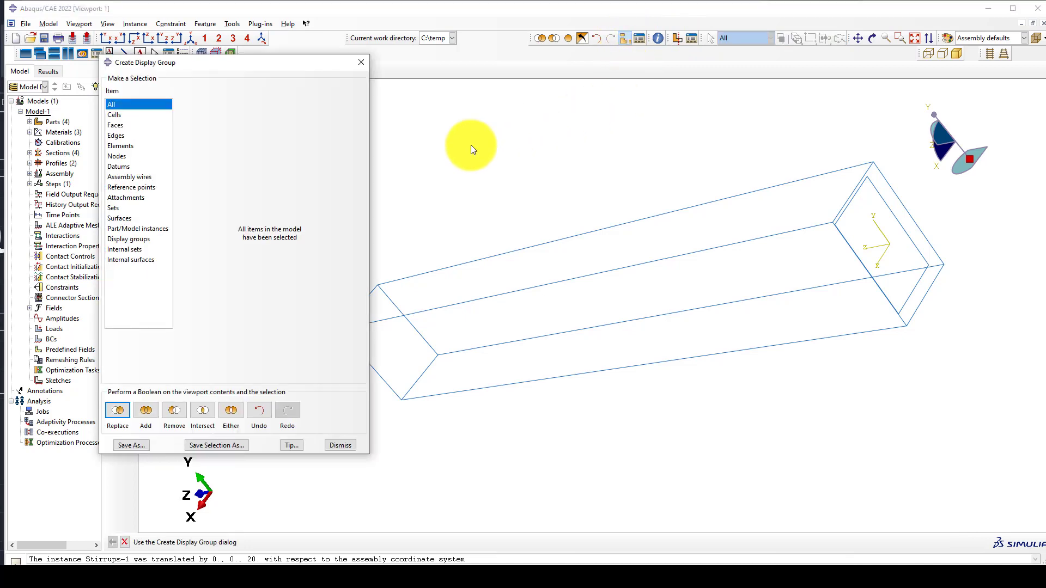
pyautogui.click(130, 229)
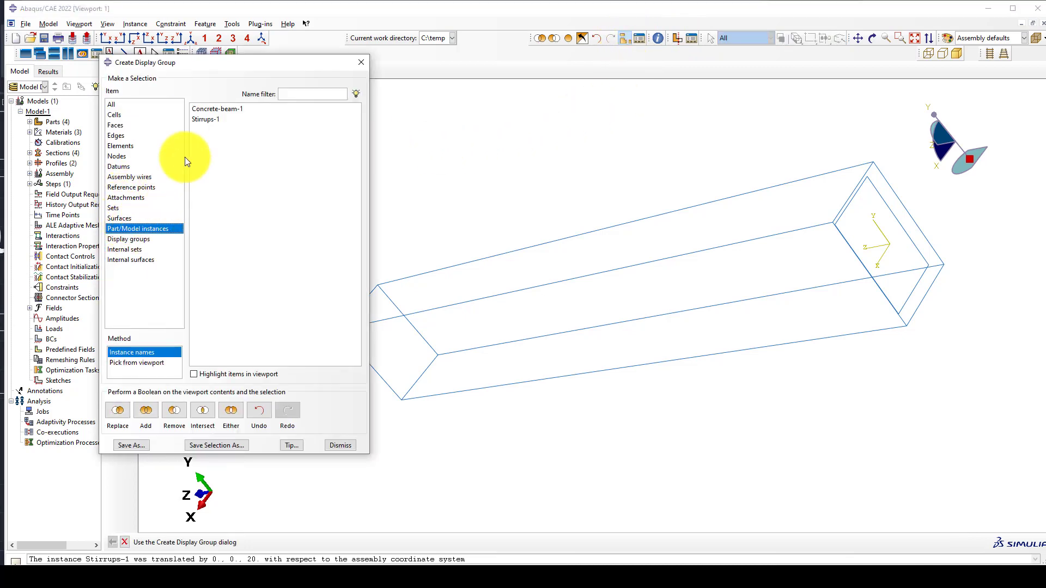
pyautogui.click(208, 110)
pyautogui.click(174, 413)
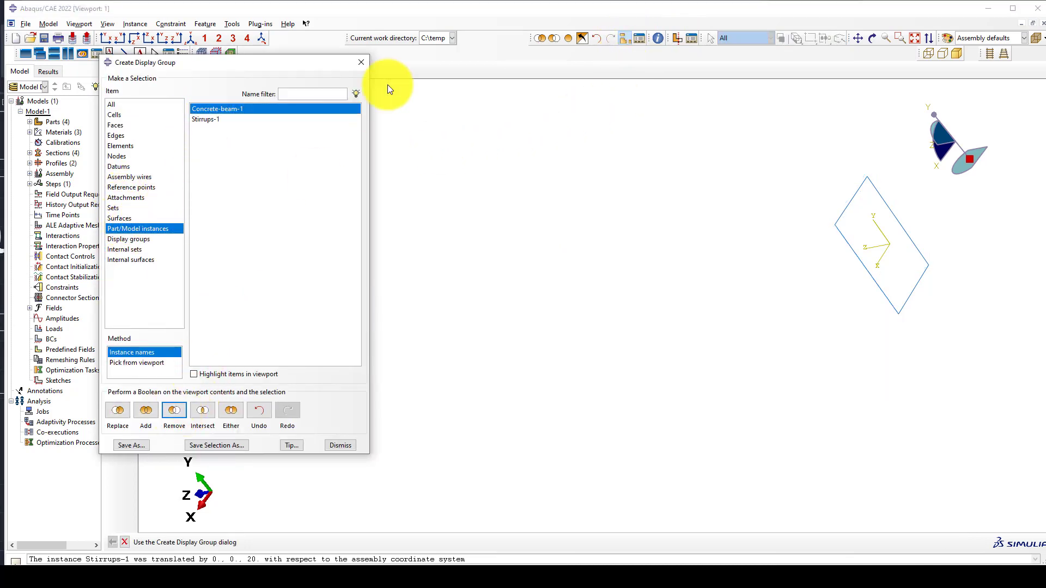
pyautogui.click(362, 63)
# Start a linear pattern of the stirrup instance and bring the concrete beam back into the isometric view
pyautogui.click(127, 88)
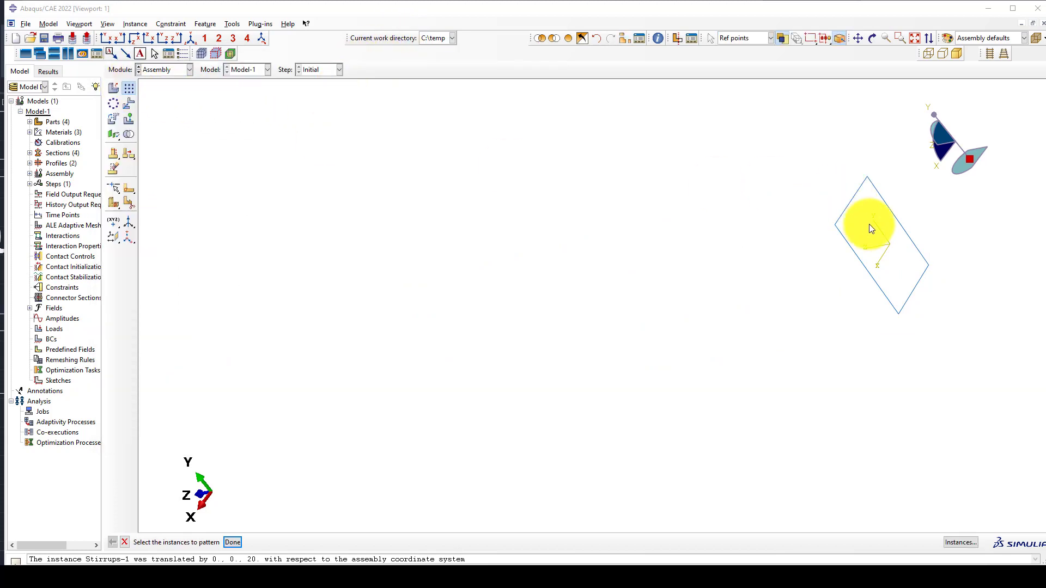
pyautogui.click(846, 217)
pyautogui.middleClick(619, 226)
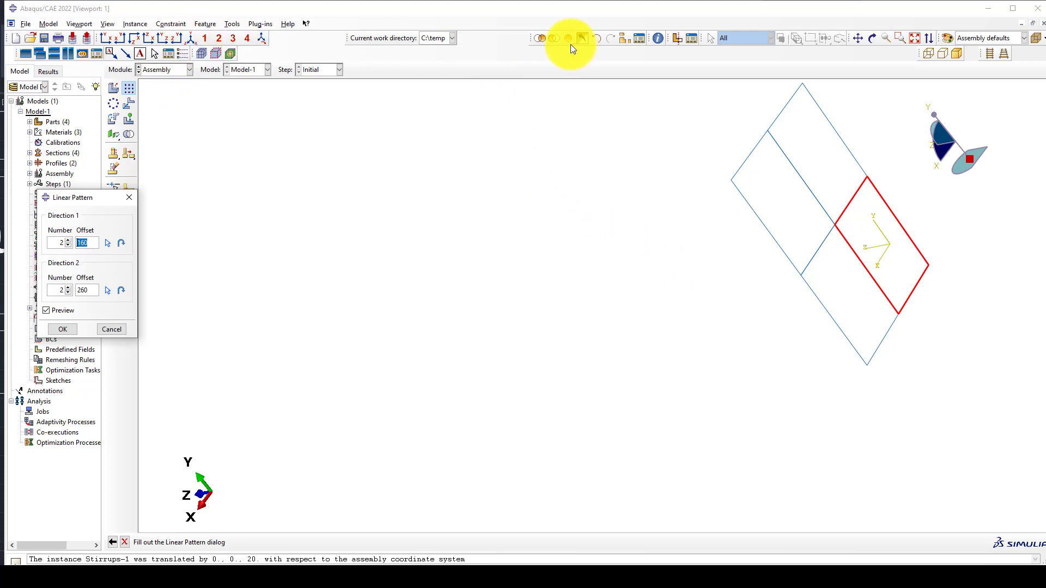
pyautogui.click(190, 38)
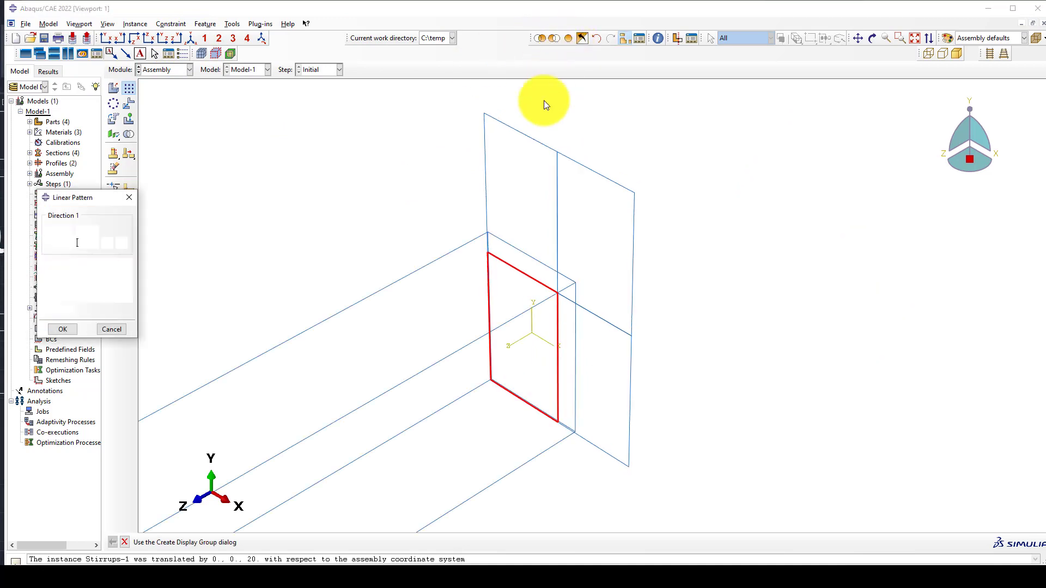
pyautogui.scroll(-2, 397, 188)
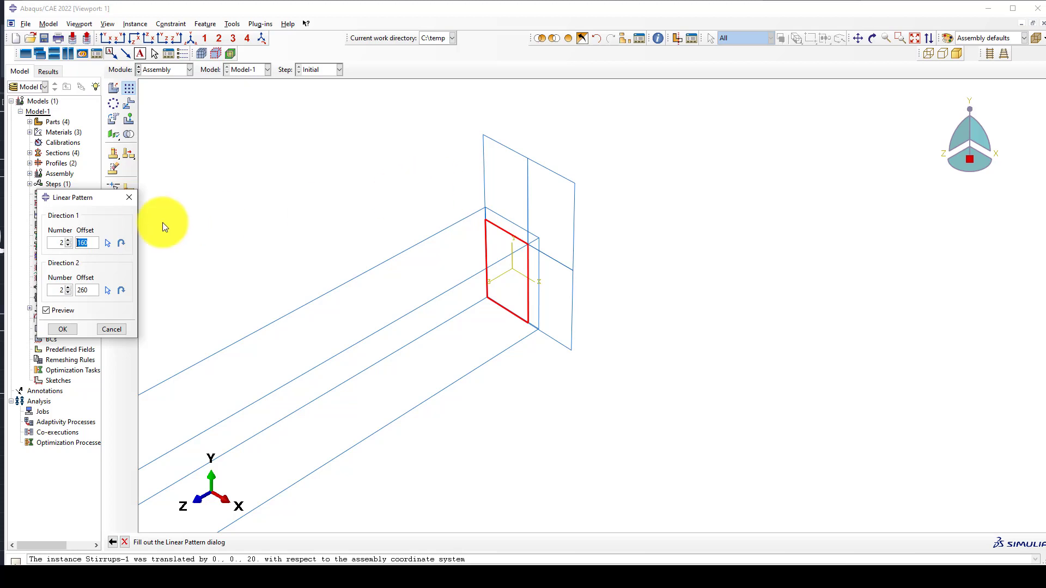
# Align pattern direction 1 with the concrete beam's long upper edge and reduce the direction 2 number to 1
pyautogui.click(107, 243)
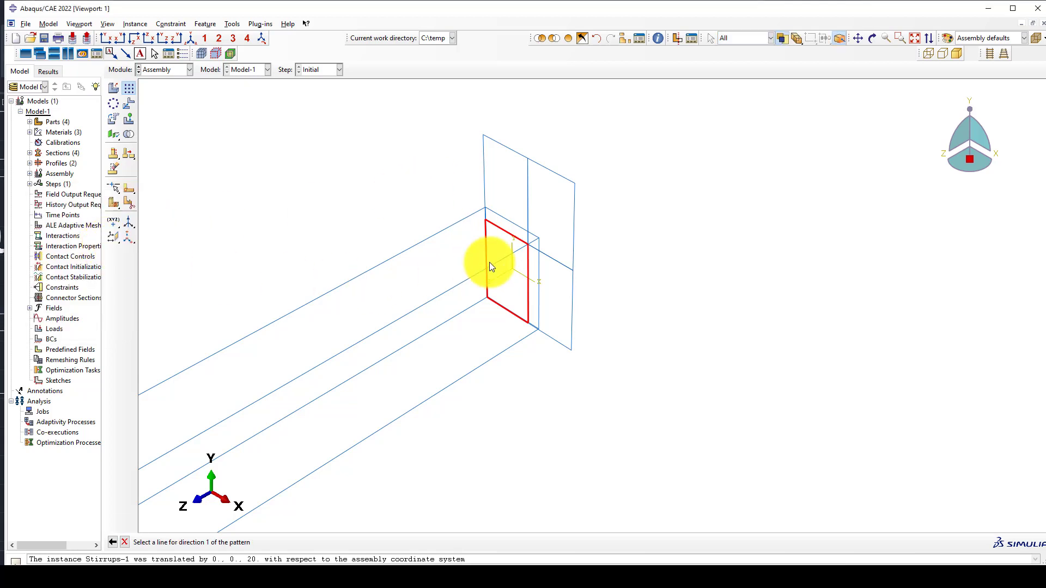
pyautogui.click(453, 227)
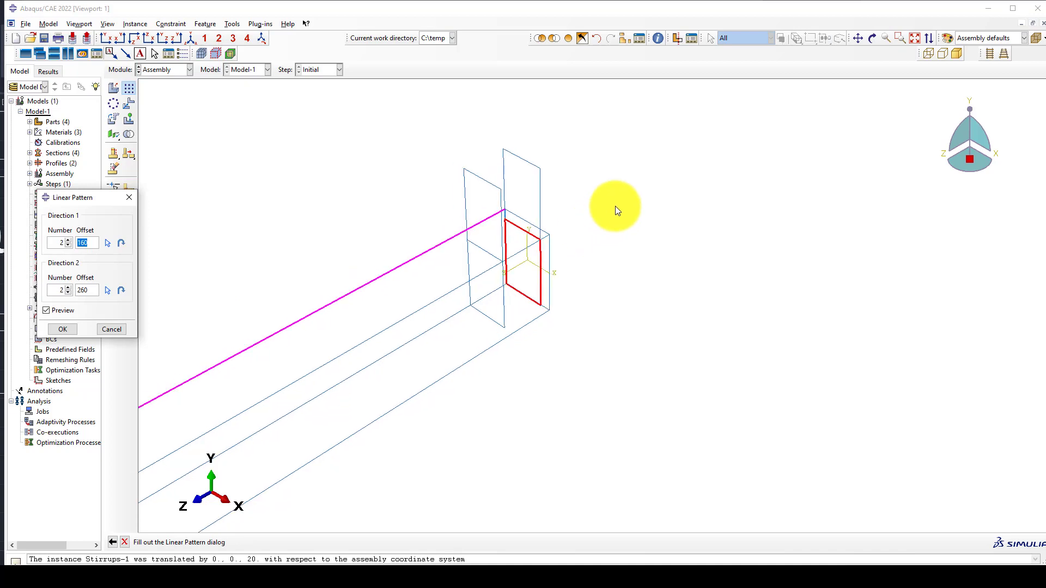
pyautogui.click(68, 292)
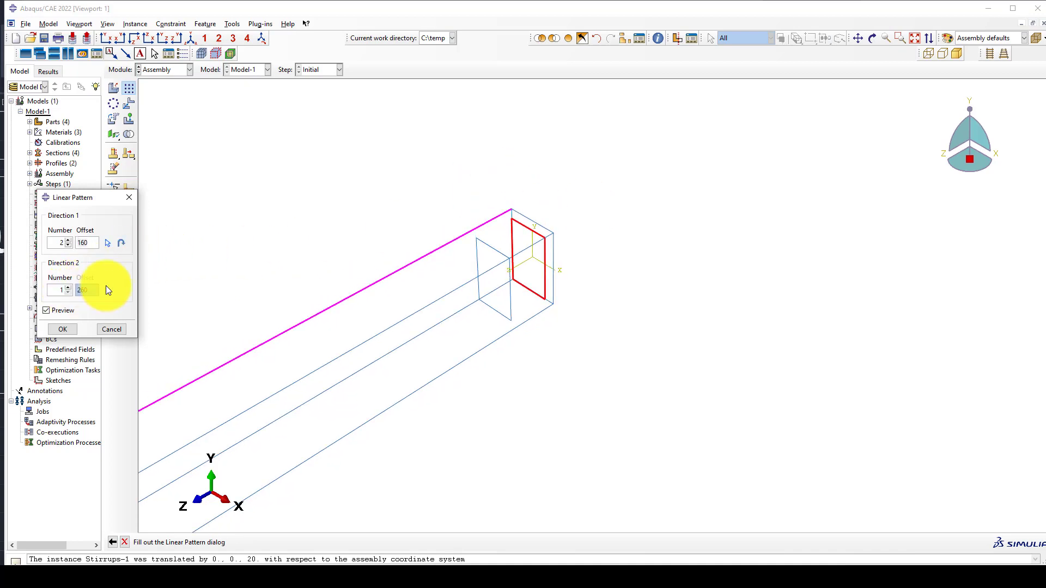
pyautogui.scroll(-2, 709, 183)
pyautogui.scroll(-1, 605, 208)
pyautogui.scroll(-2, 644, 200)
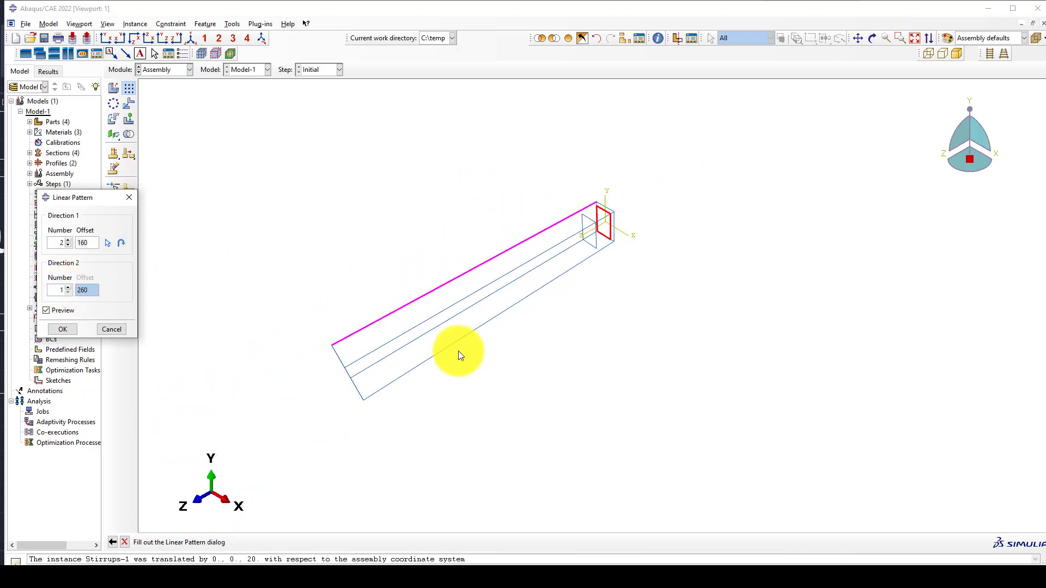
# Set the direction 1 pattern to 15 stirrups with an offset of 140
pyautogui.scroll(1, 458, 350)
pyautogui.scroll(9, 67, 240)
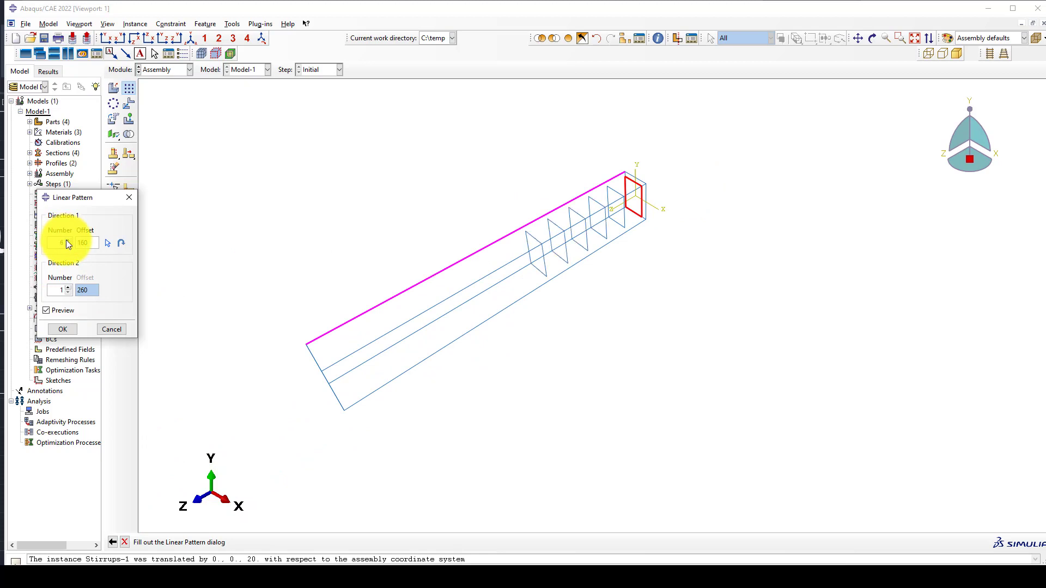
pyautogui.scroll(3, 66, 239)
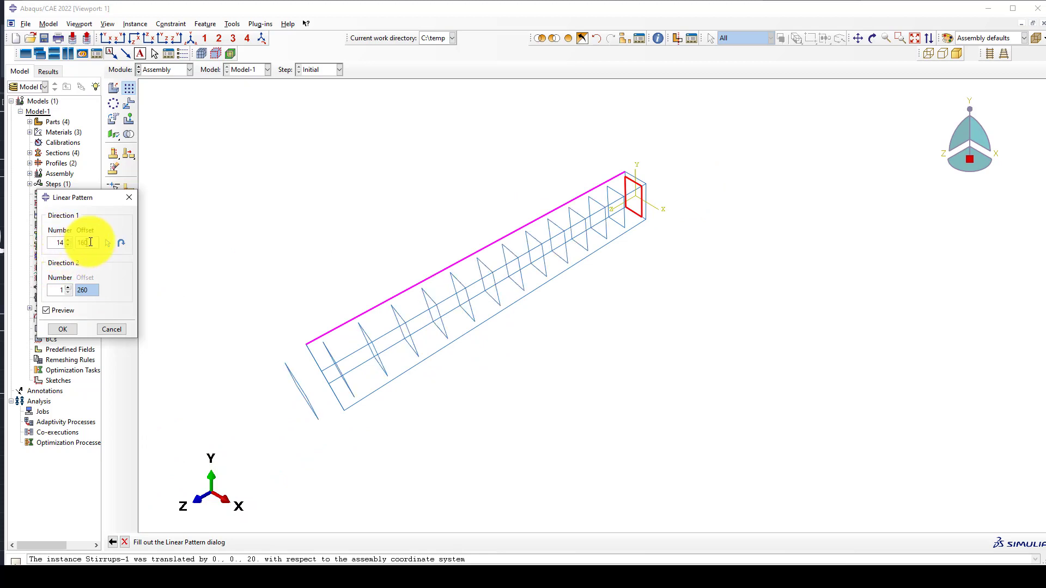
pyautogui.doubleClick(82, 242)
pyautogui.write('114')
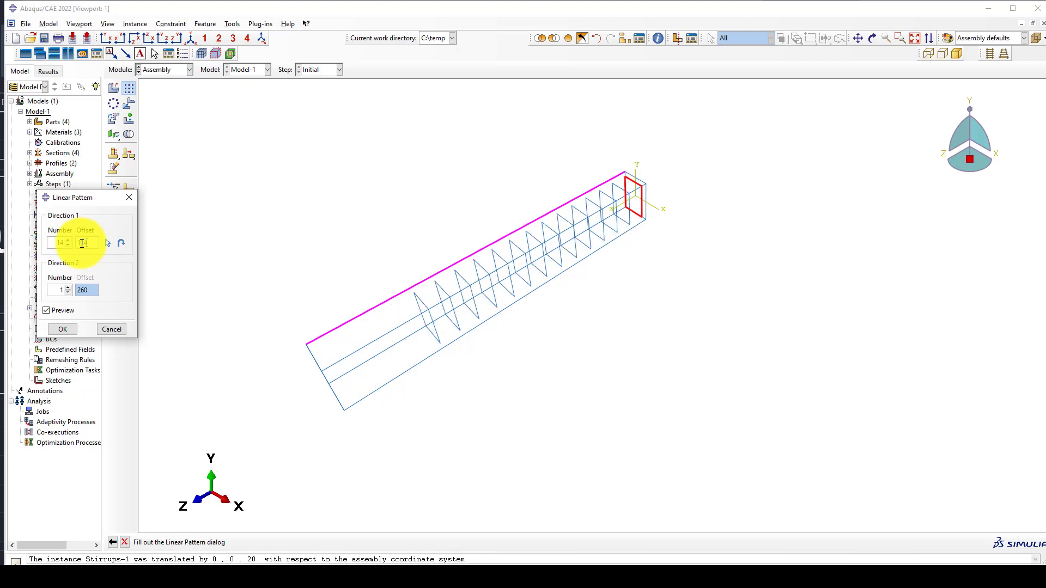
pyautogui.press('BackSpace')
pyautogui.press('BackSpace')
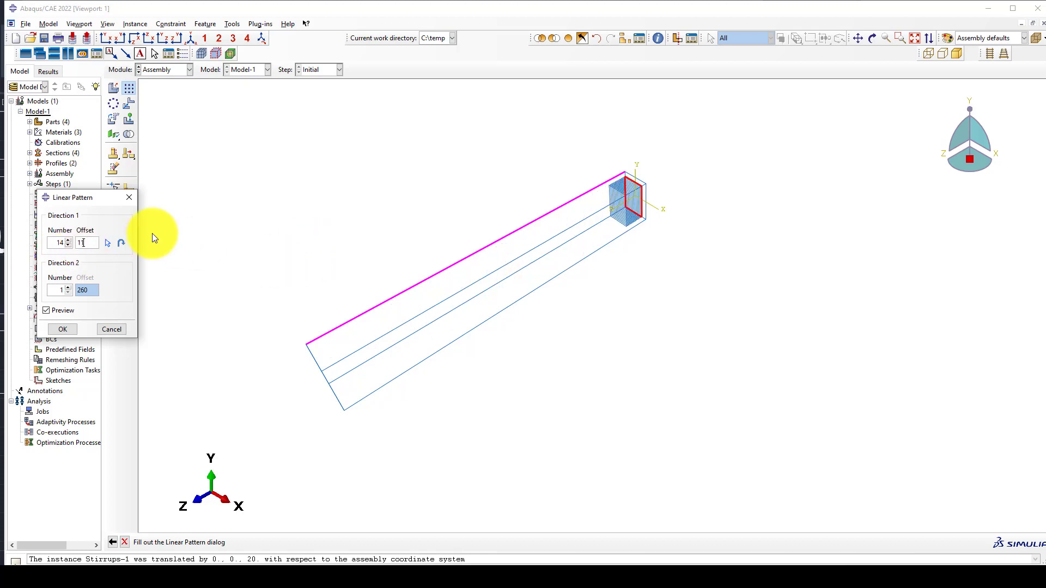
pyautogui.write('40')
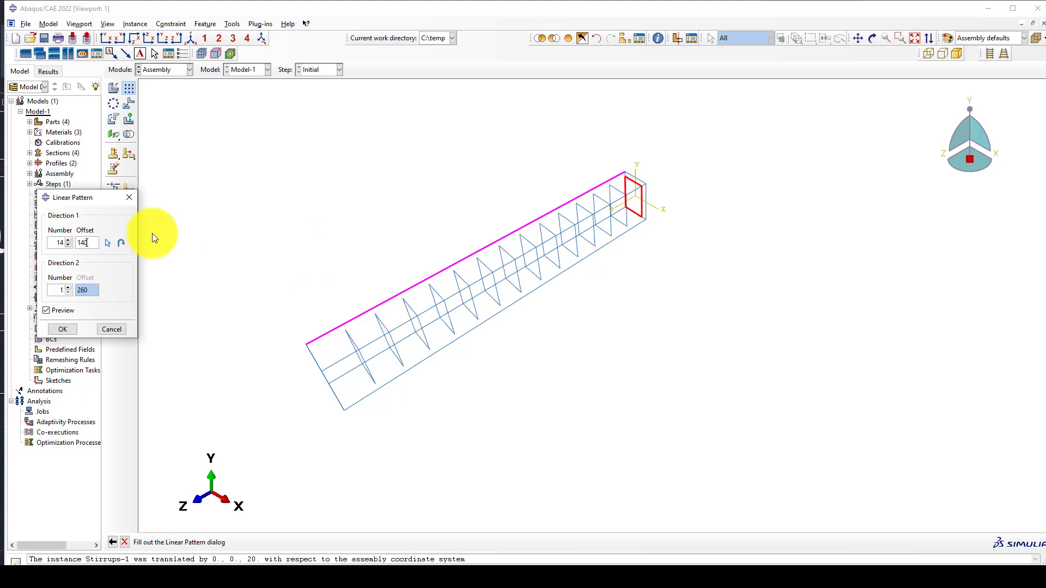
pyautogui.click(68, 240)
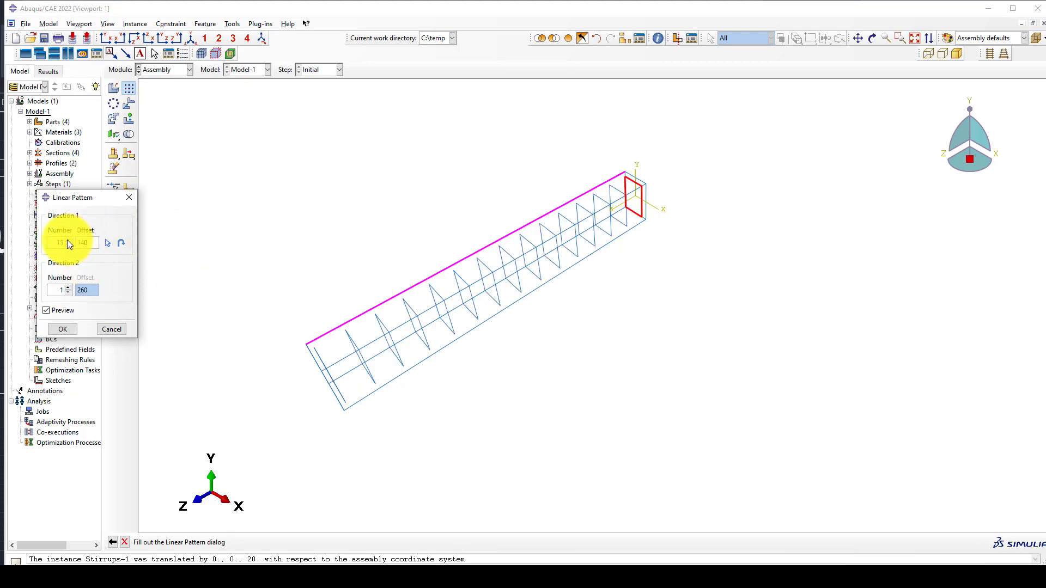
# Change the direction 1 offset to 130 and the number to 16, and create the stirrup pattern
pyautogui.click(85, 243)
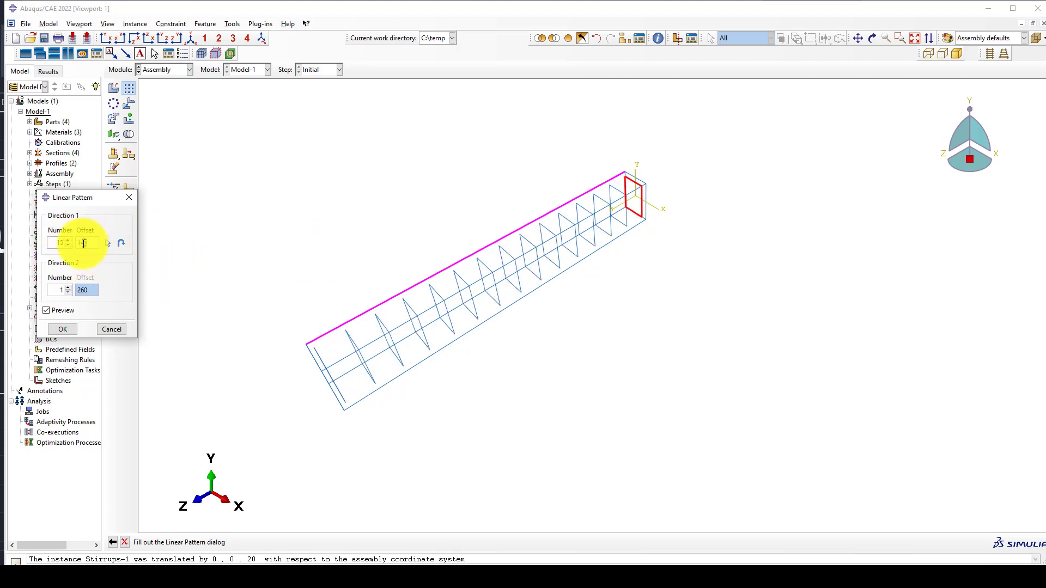
pyautogui.scroll(1, 430, 386)
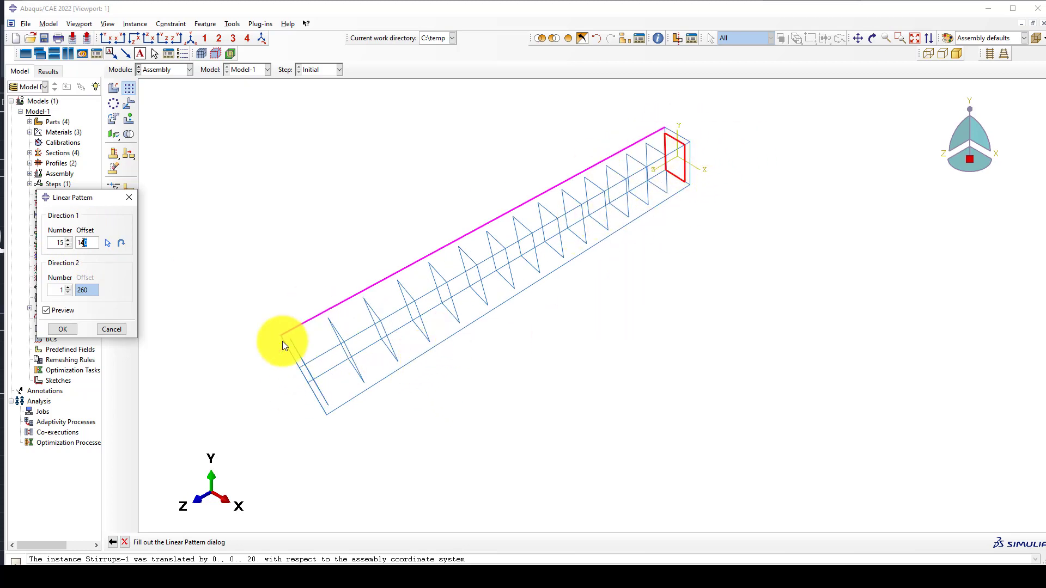
pyautogui.press('Delete')
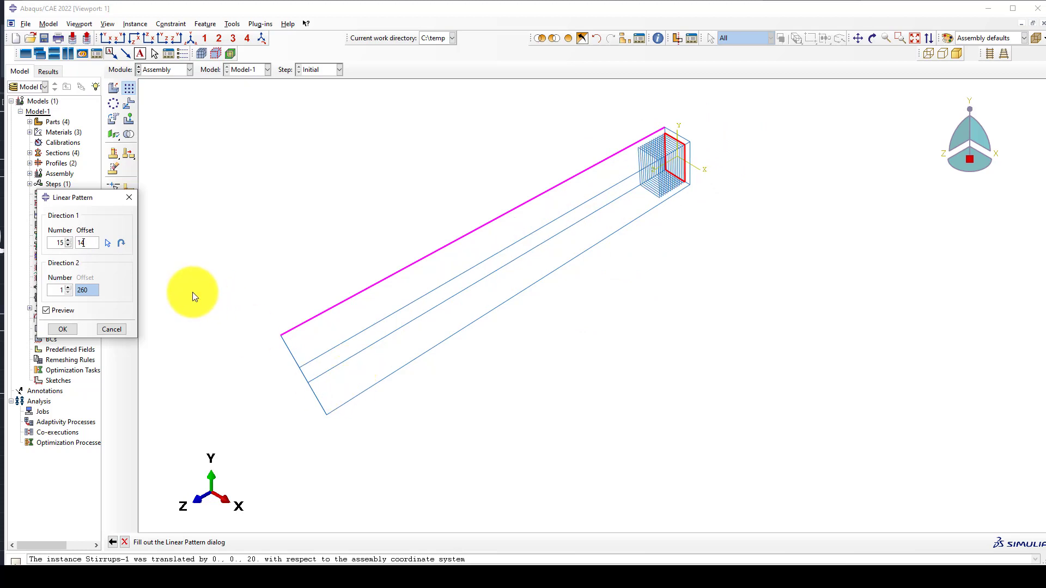
pyautogui.press('BackSpace')
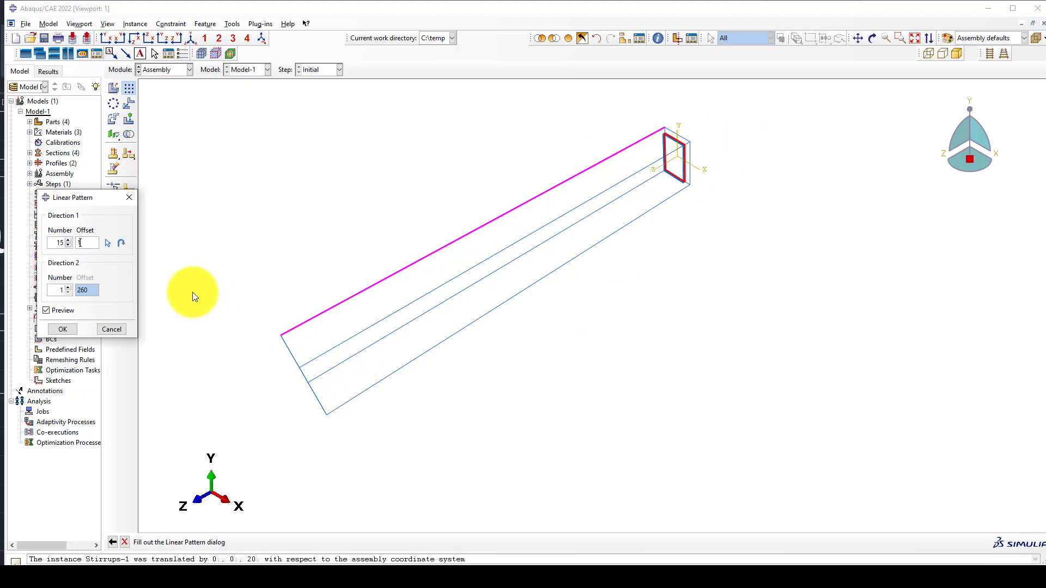
pyautogui.write('30')
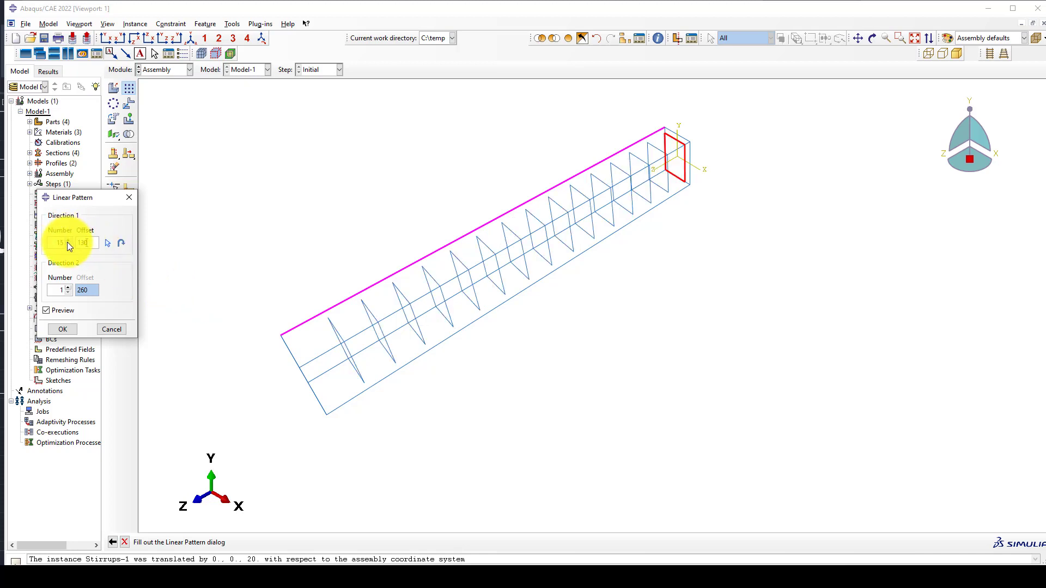
pyautogui.click(67, 242)
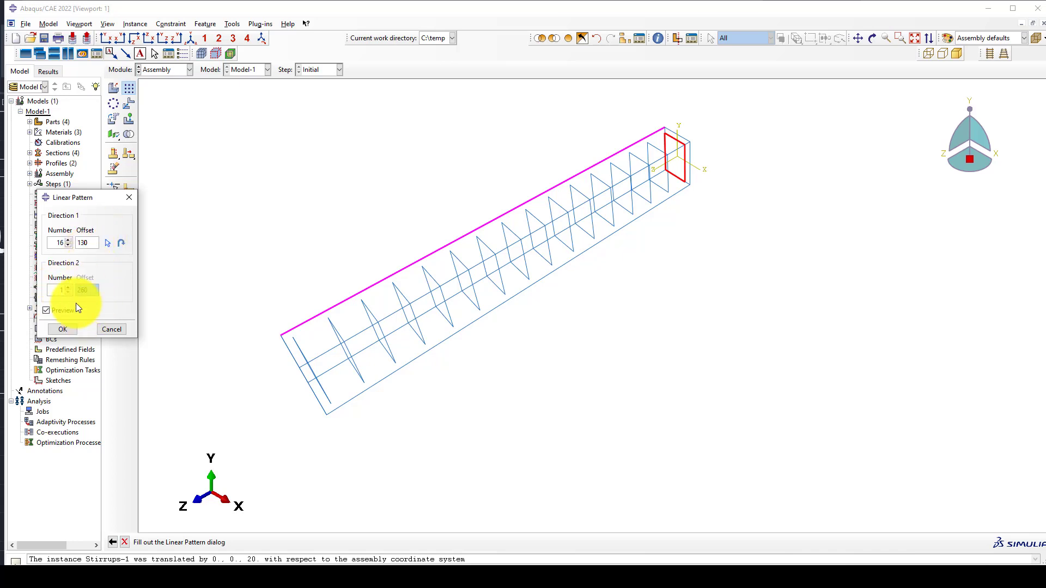
pyautogui.click(66, 329)
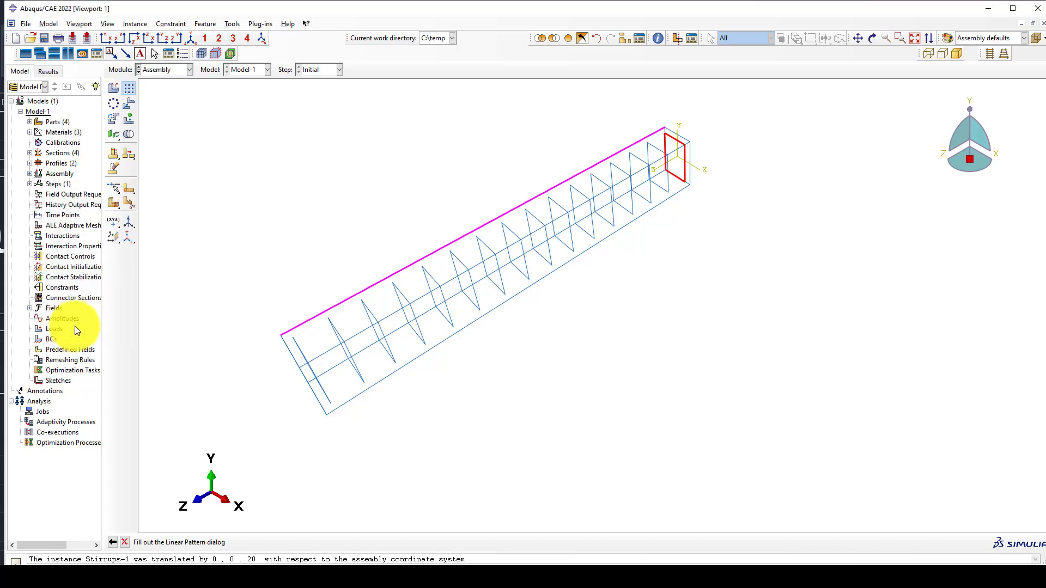
# Add a dependent instance of the Rebars part to the assembly
pyautogui.click(112, 89)
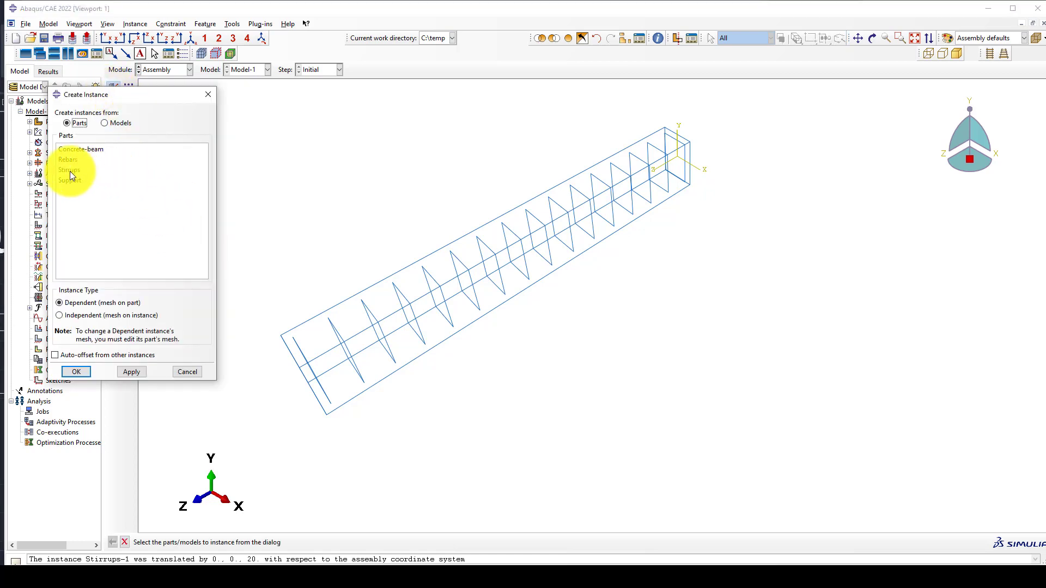
pyautogui.click(65, 159)
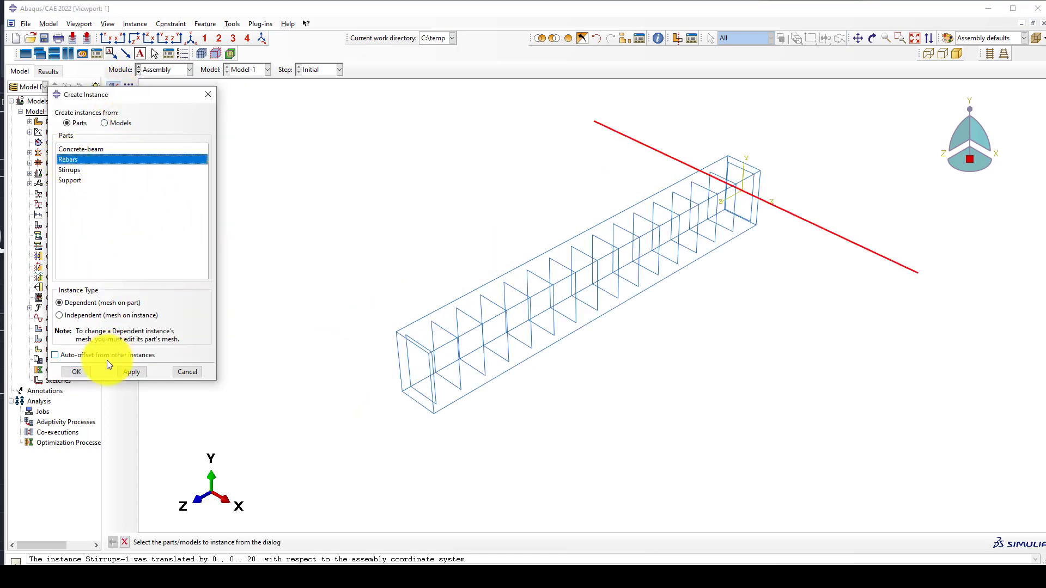
pyautogui.click(71, 370)
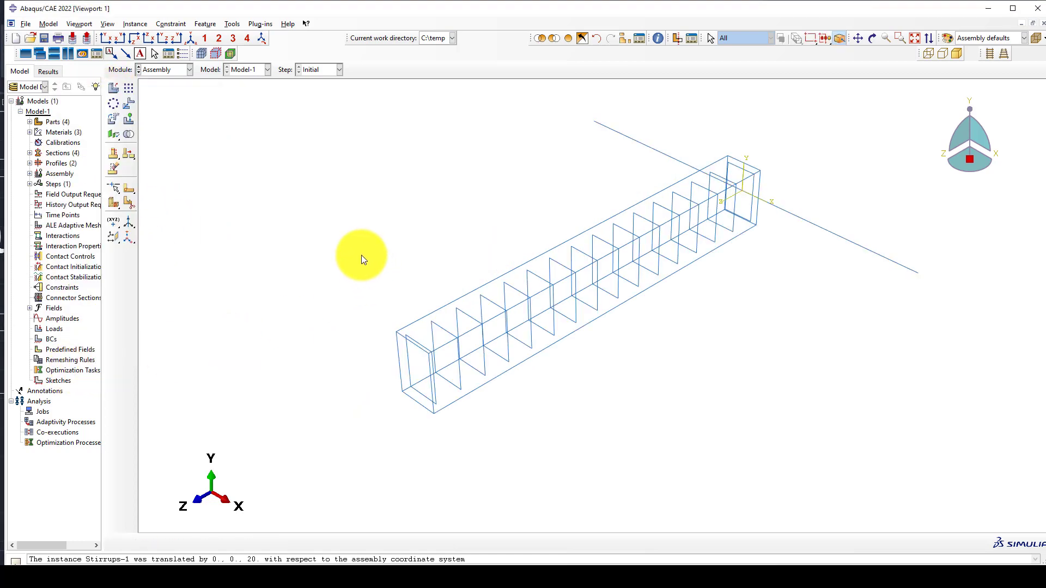
# Rotate the rebar instance 90 degrees about the assembly's Y axis so it runs along the beam
pyautogui.click(112, 120)
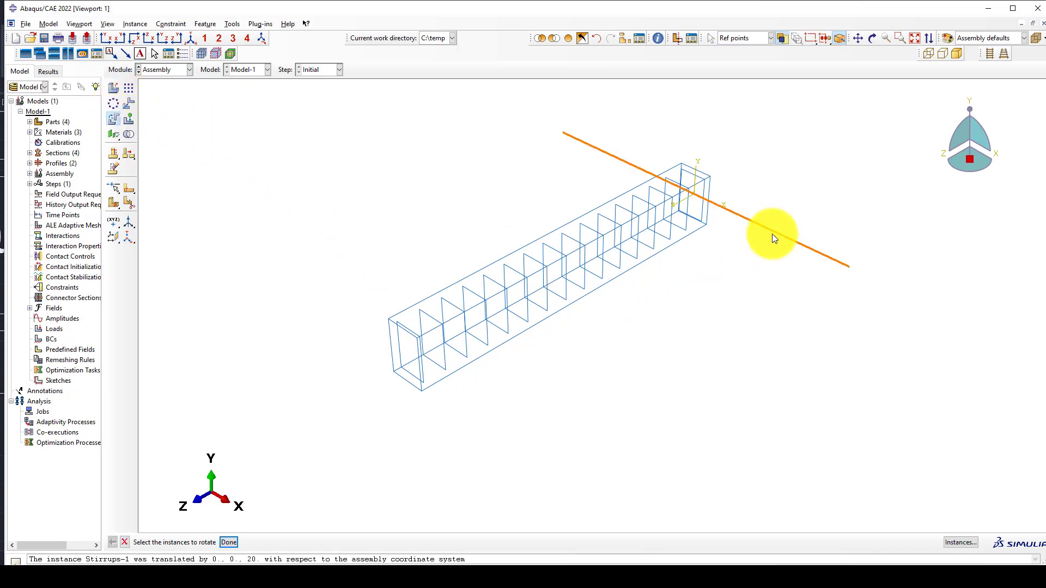
pyautogui.click(772, 232)
pyautogui.middleClick(751, 287)
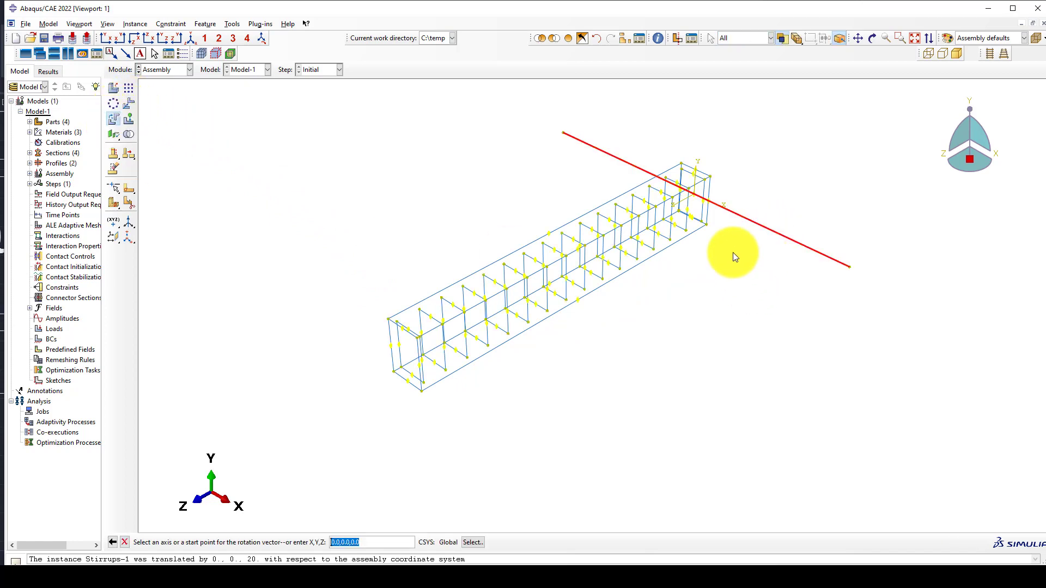
pyautogui.click(699, 163)
pyautogui.middleClick(740, 287)
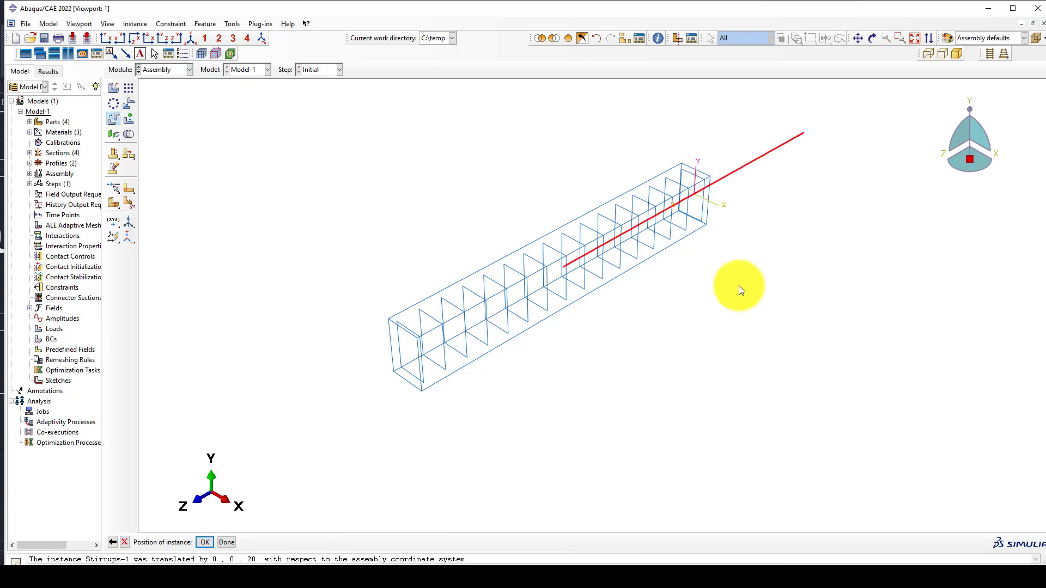
pyautogui.middleClick(738, 286)
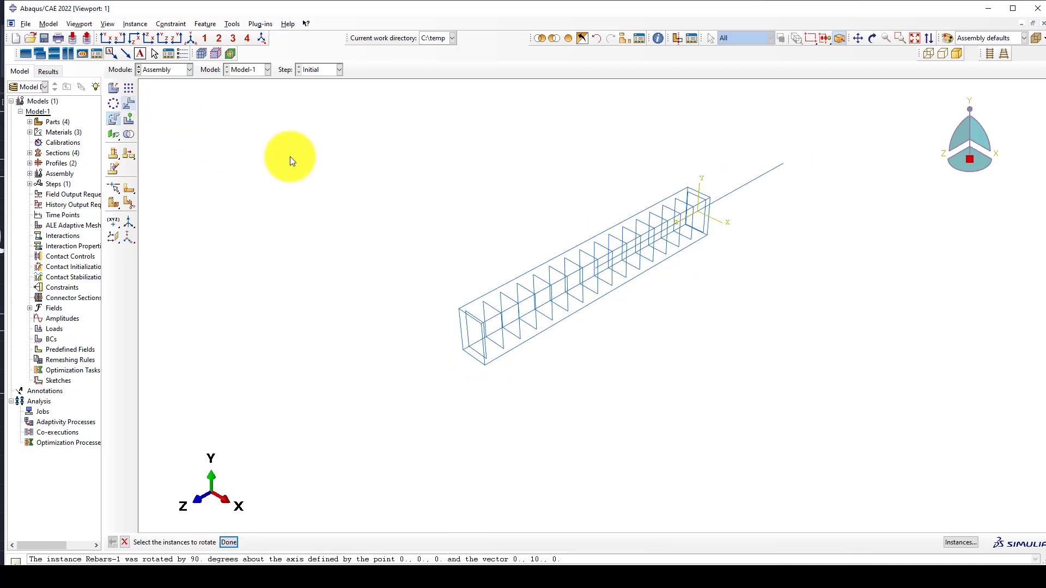
# Translate the rebar from its far endpoint to the outer bottom corner of the stirrup nearest the origin
pyautogui.click(736, 188)
pyautogui.middleClick(745, 205)
pyautogui.scroll(-2, 786, 168)
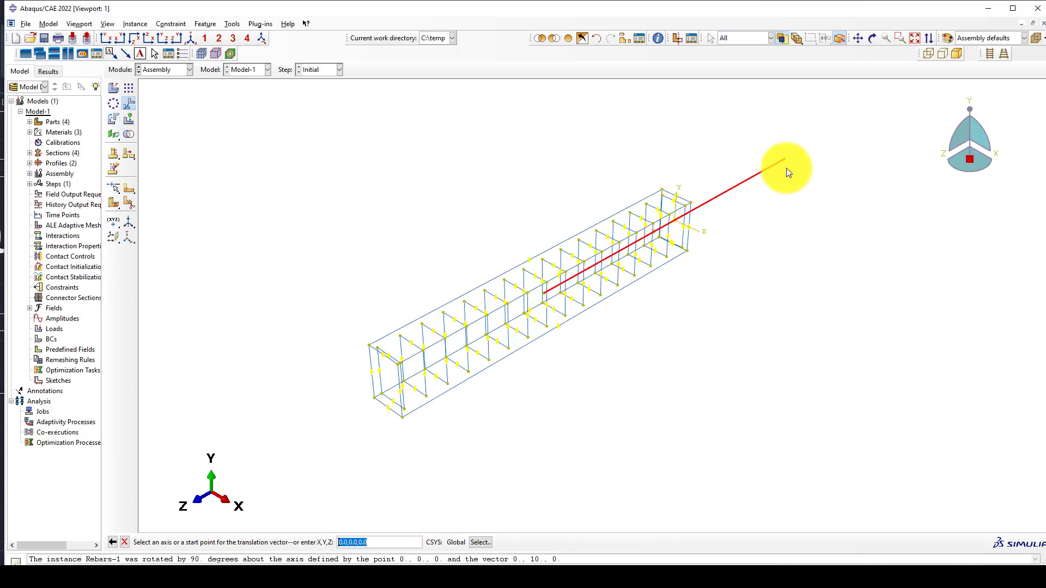
pyautogui.click(785, 160)
pyautogui.scroll(-3, 682, 217)
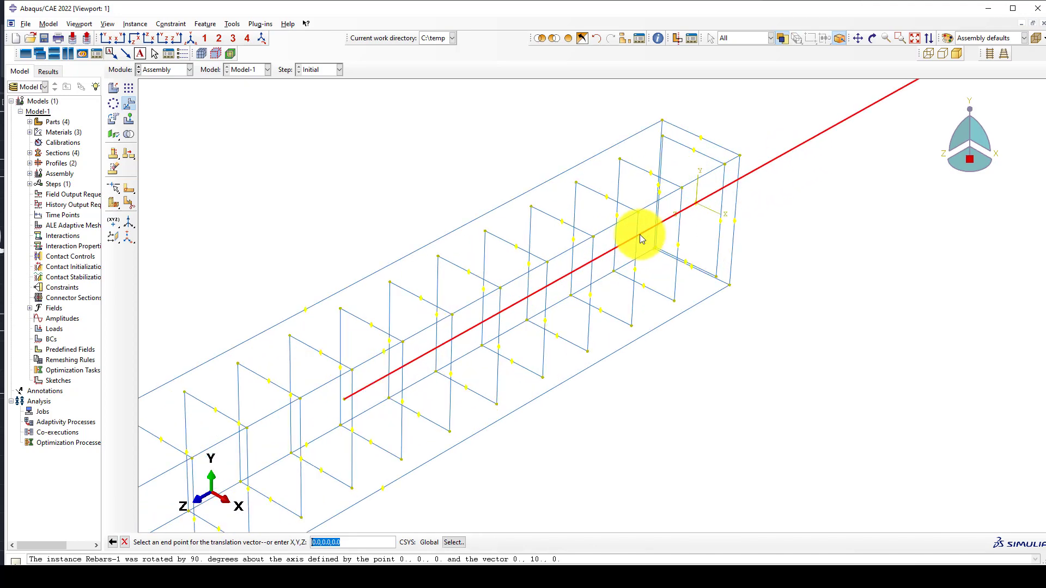
pyautogui.scroll(3, 771, 219)
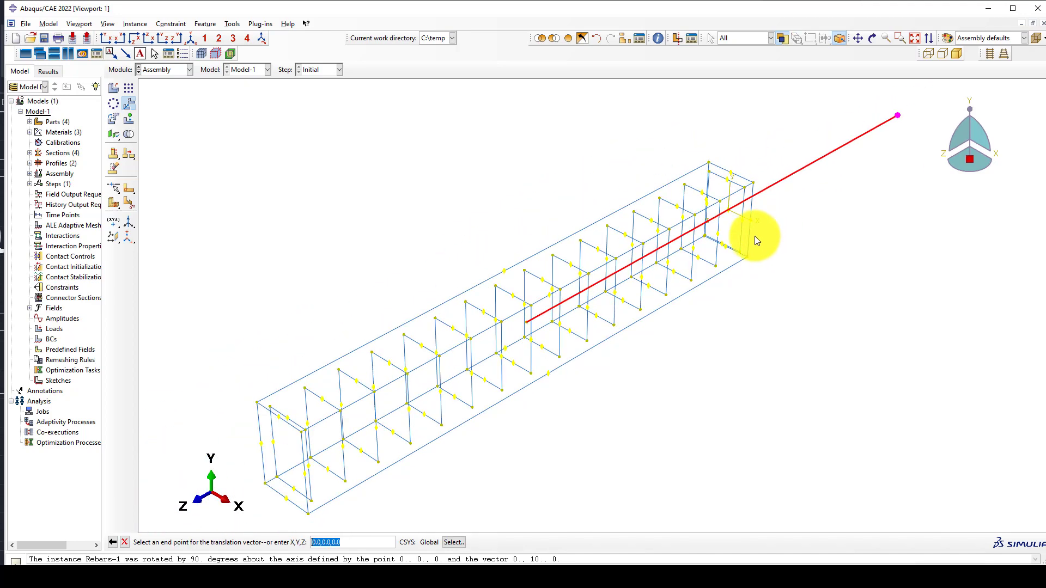
pyautogui.scroll(-3, 737, 259)
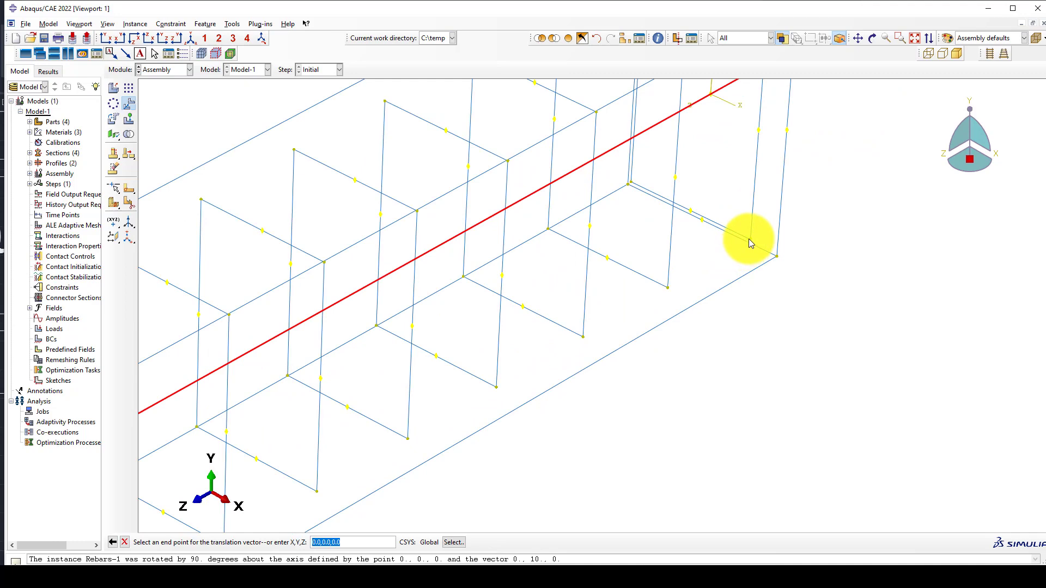
pyautogui.click(749, 240)
pyautogui.middleClick(877, 240)
# Hide the concrete beam from the display and choose the bottom rebar as the instance to translate
pyautogui.scroll(2, 841, 240)
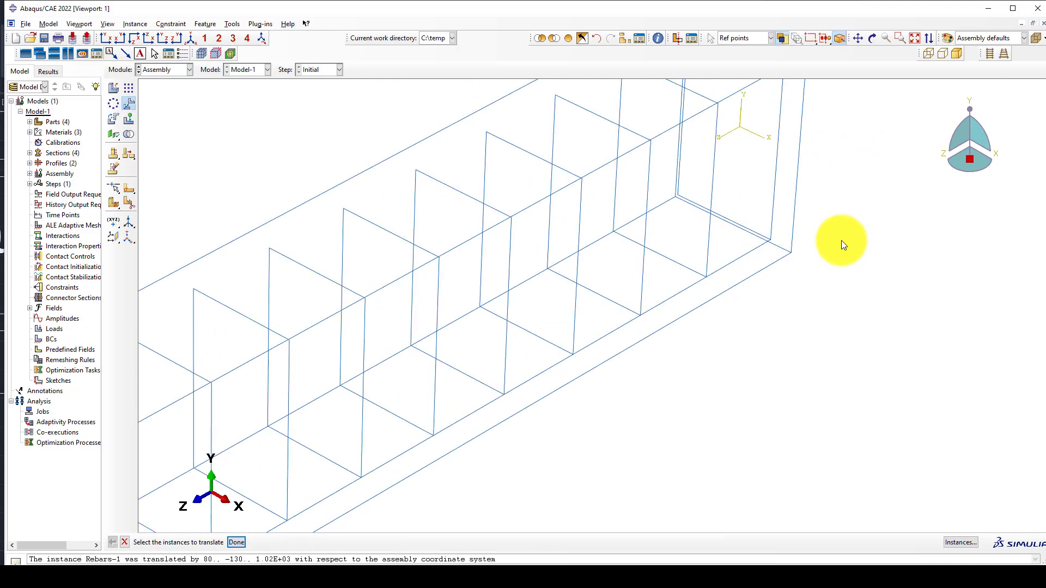
pyautogui.scroll(1, 739, 259)
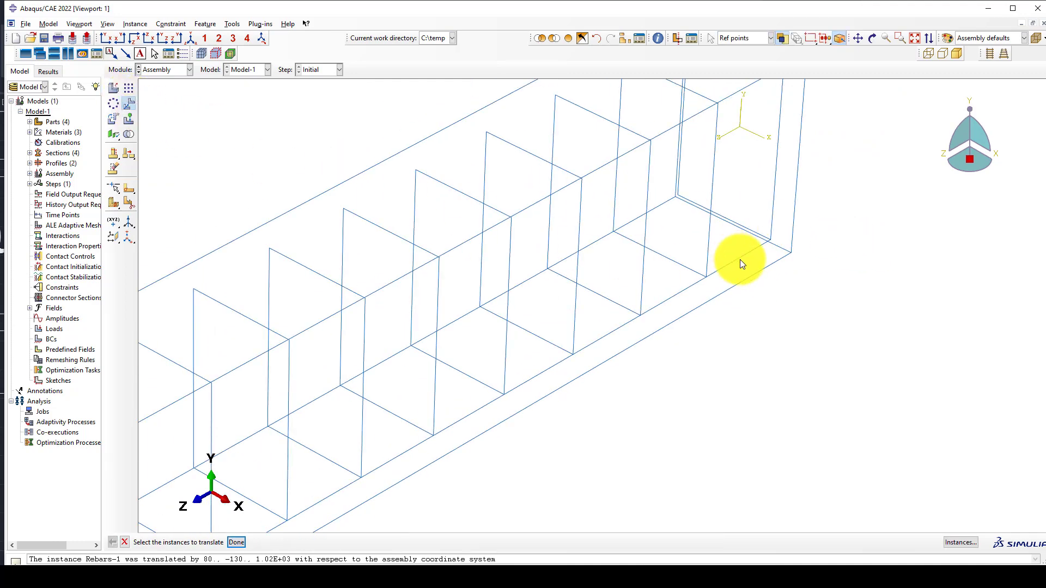
pyautogui.click(737, 256)
pyautogui.scroll(1, 737, 256)
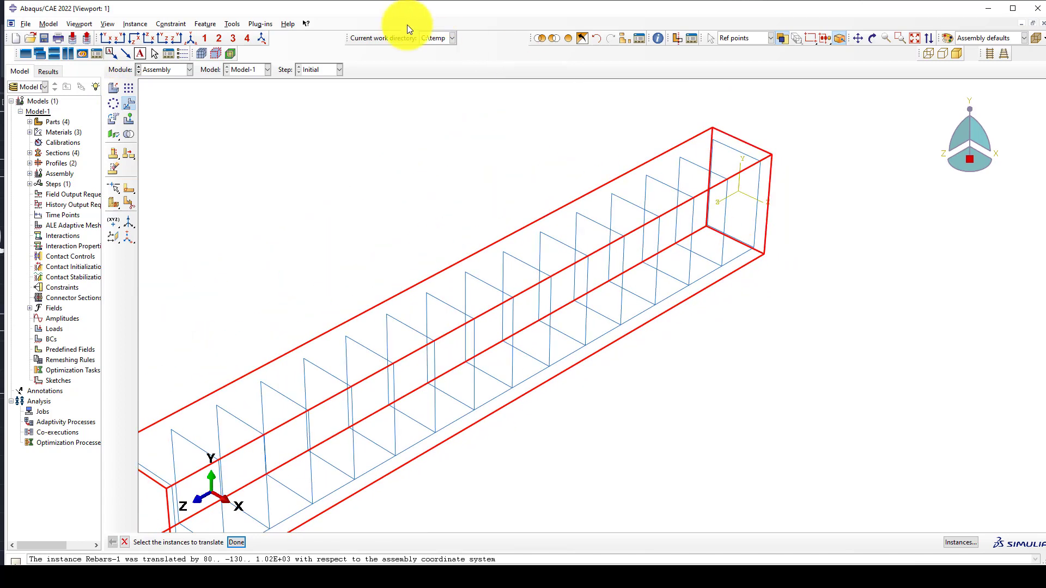
pyautogui.click(595, 34)
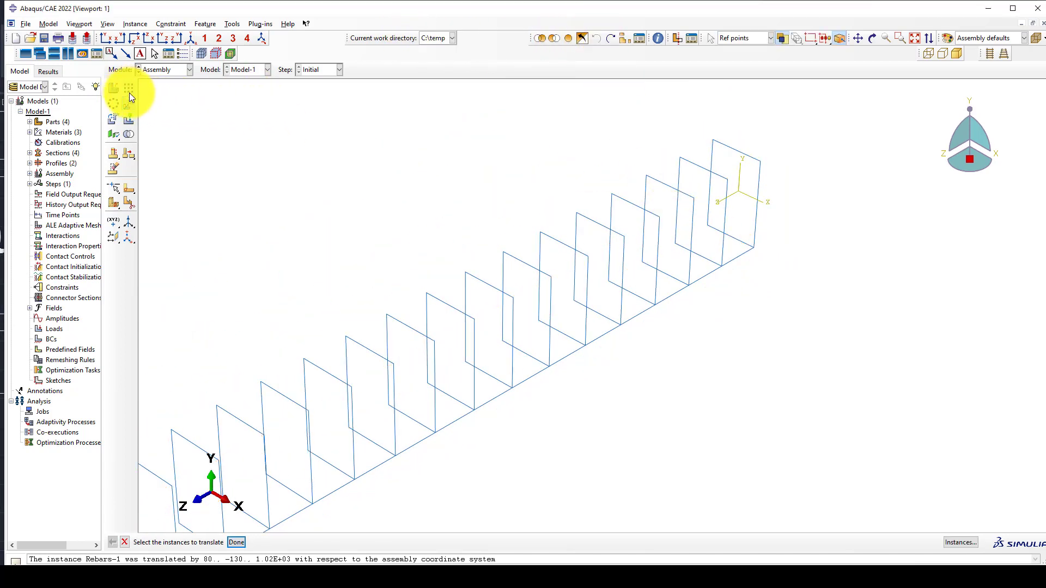
pyautogui.click(742, 260)
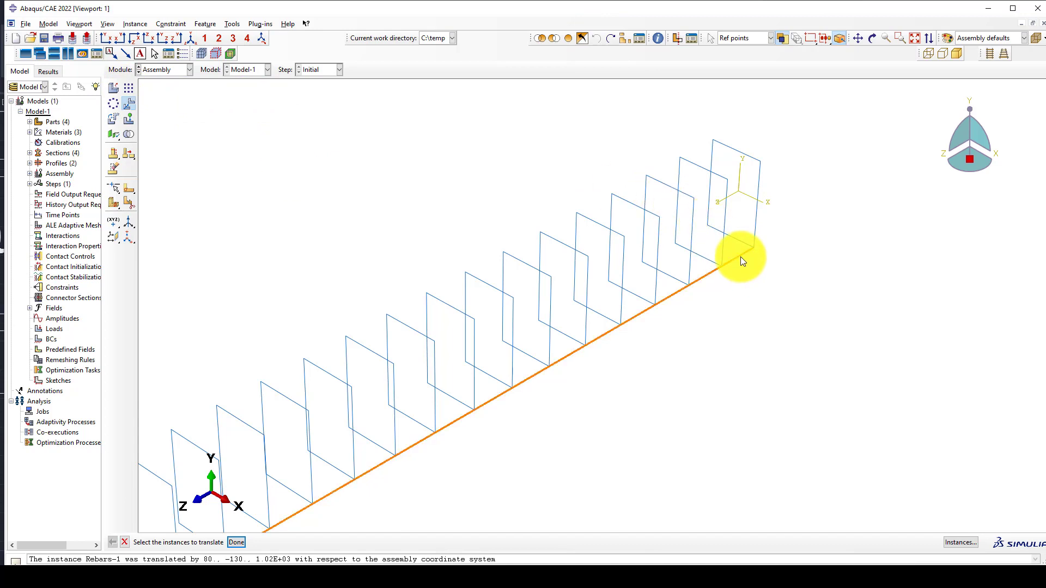
pyautogui.middleClick(788, 280)
pyautogui.scroll(3, 771, 241)
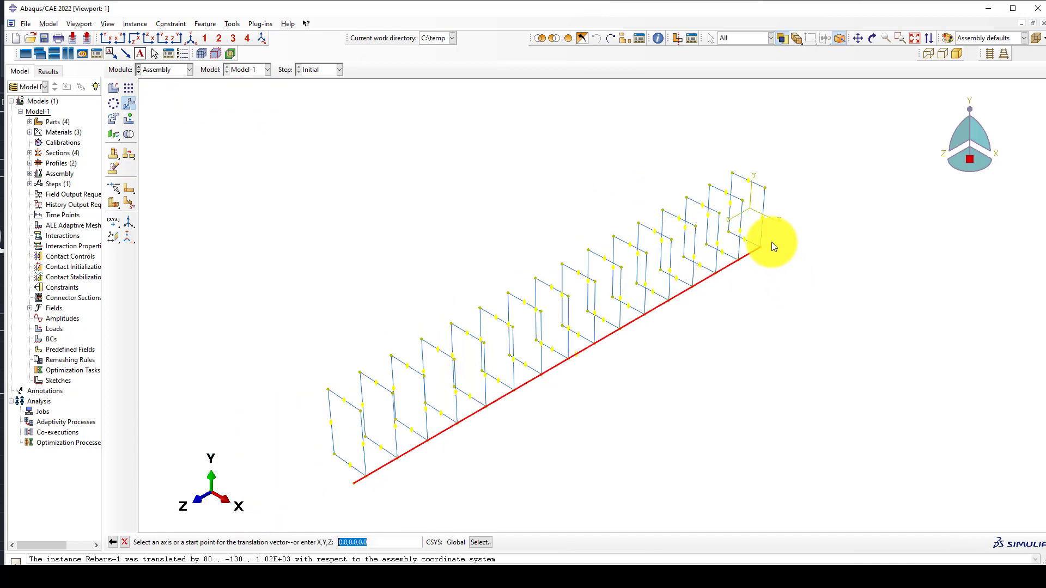
pyautogui.middleClick(455, 216)
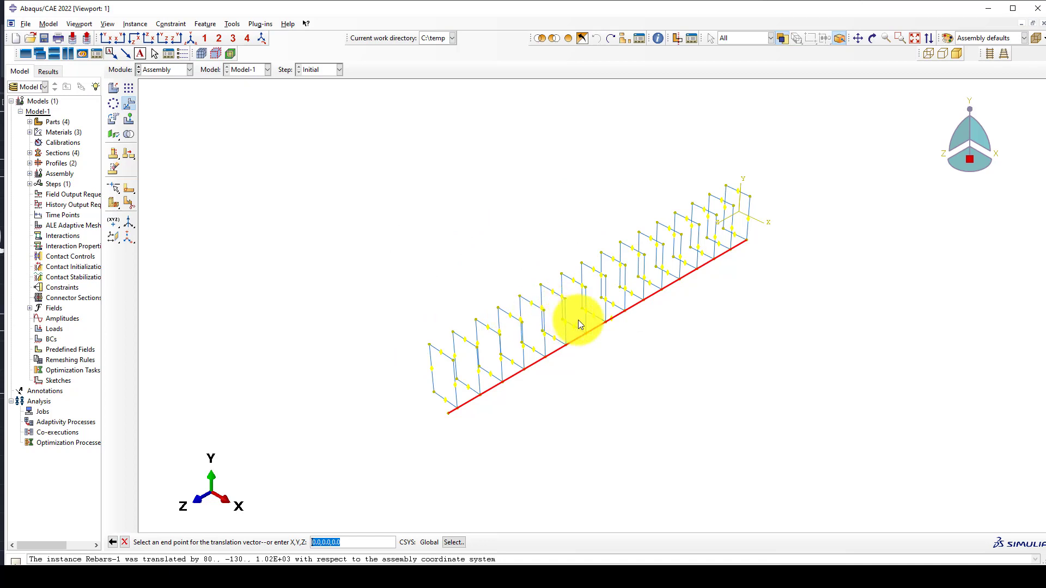
pyautogui.scroll(-1, 577, 319)
pyautogui.scroll(-1, 732, 235)
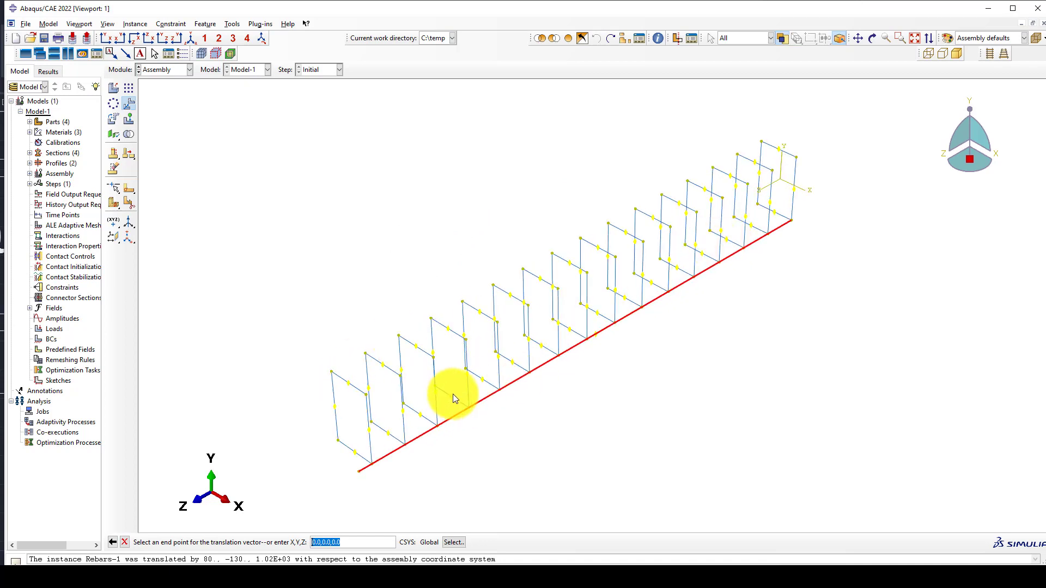
pyautogui.middleClick(244, 252)
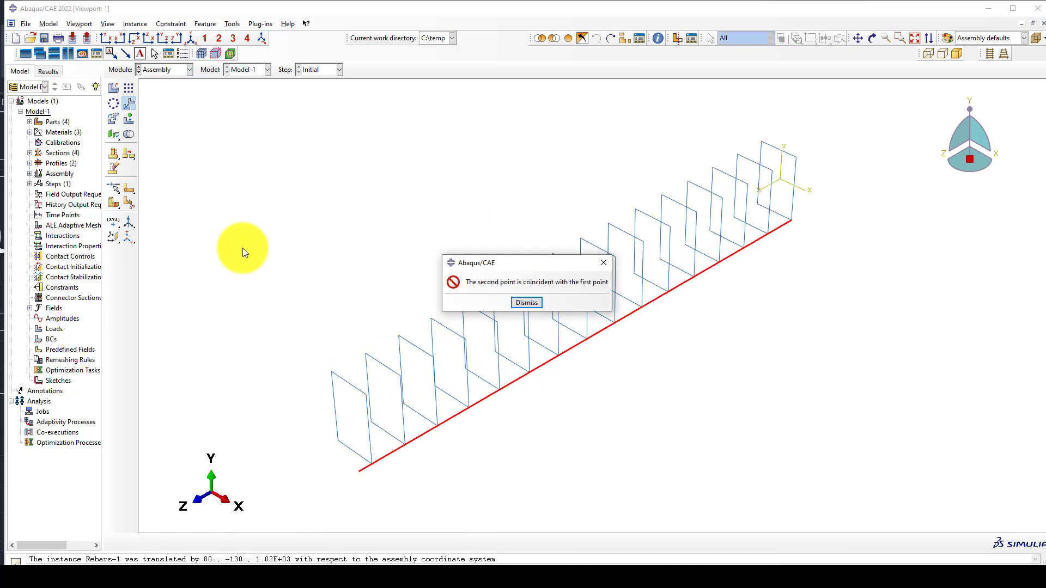
pyautogui.click(528, 304)
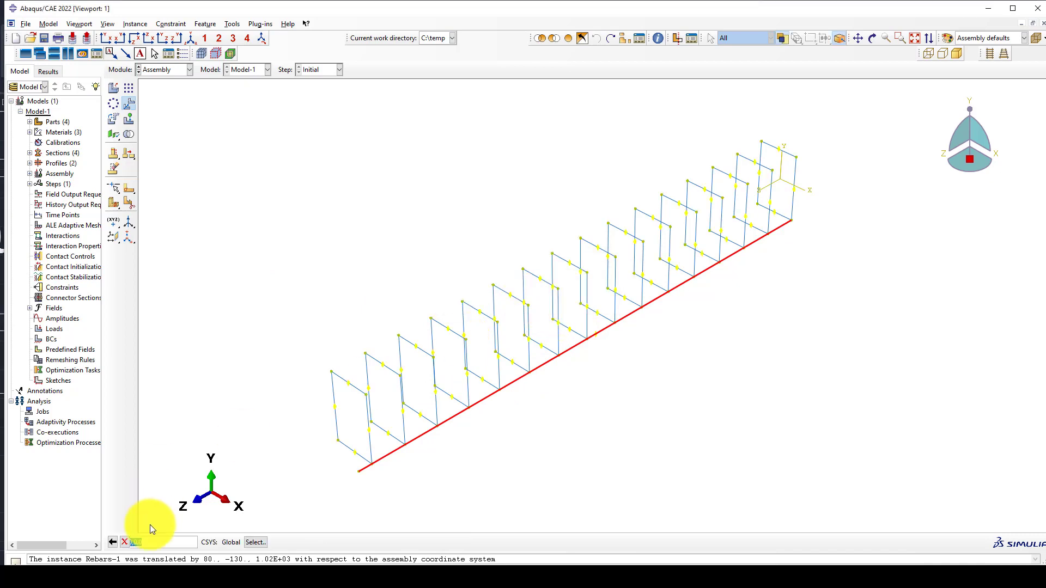
pyautogui.click(111, 543)
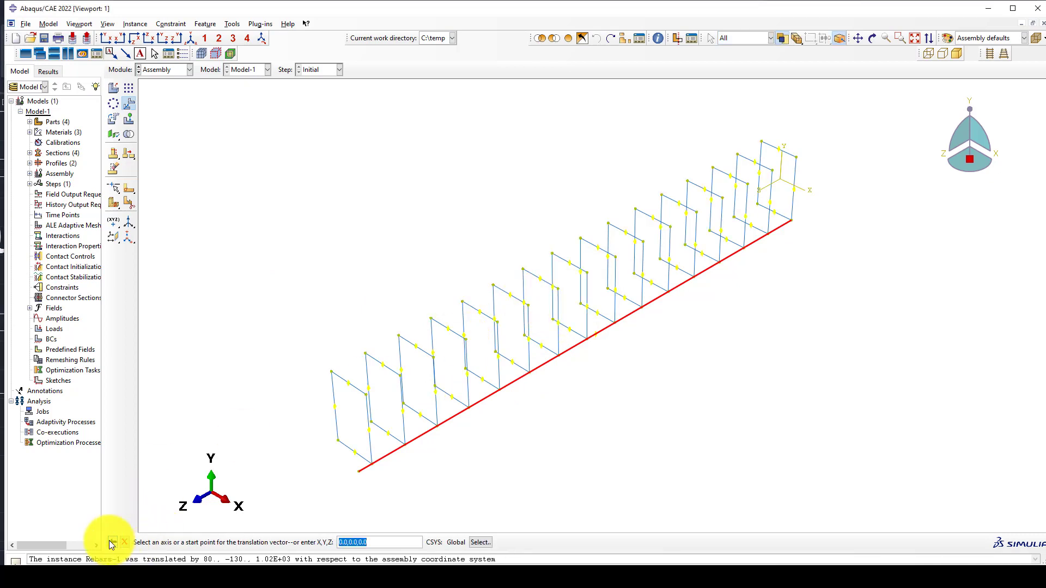
# Define the rebar's translation vector from the origin to the end point 0,0,-20
pyautogui.middleClick(190, 424)
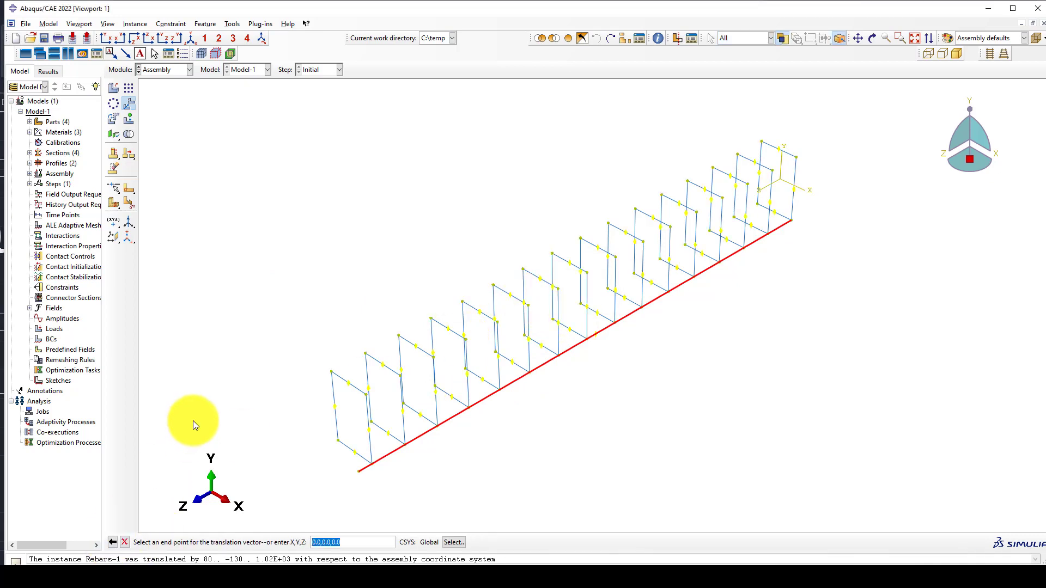
pyautogui.write('0,0,-20')
pyautogui.press('Return')
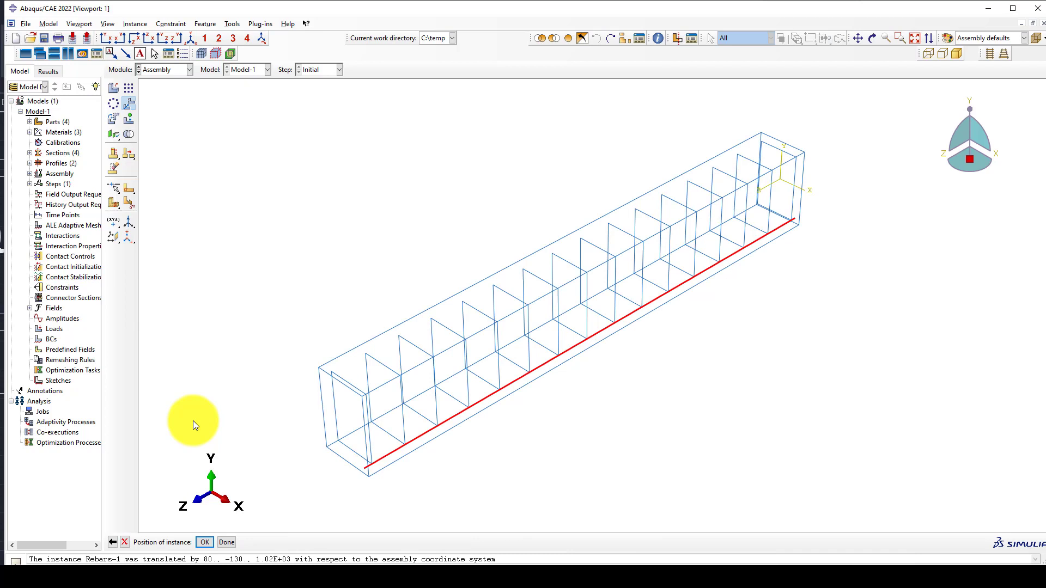
# Check both rebar ends against the beam's ends in a side view, restore the isometric view and accept the new position
pyautogui.scroll(5, 362, 485)
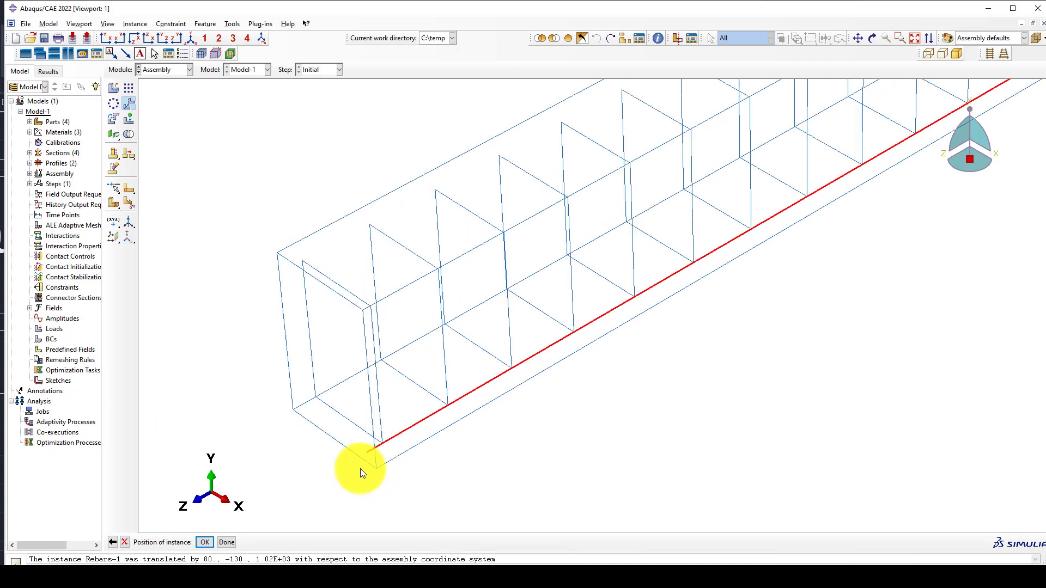
pyautogui.click(176, 40)
pyautogui.scroll(2, 247, 346)
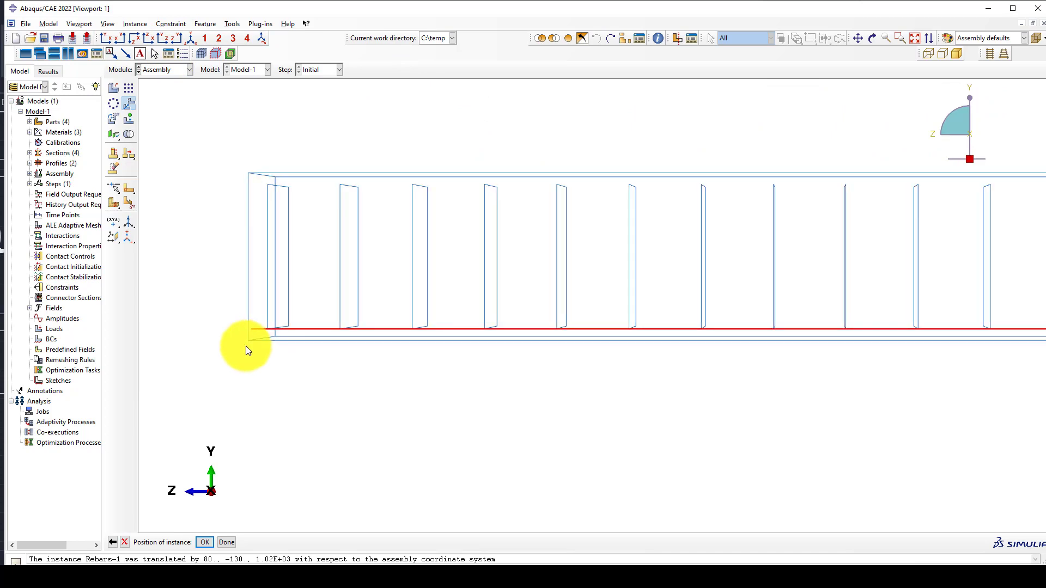
pyautogui.scroll(-2, 246, 346)
pyautogui.scroll(1, 725, 354)
pyautogui.scroll(2, 871, 321)
pyautogui.scroll(2, 875, 316)
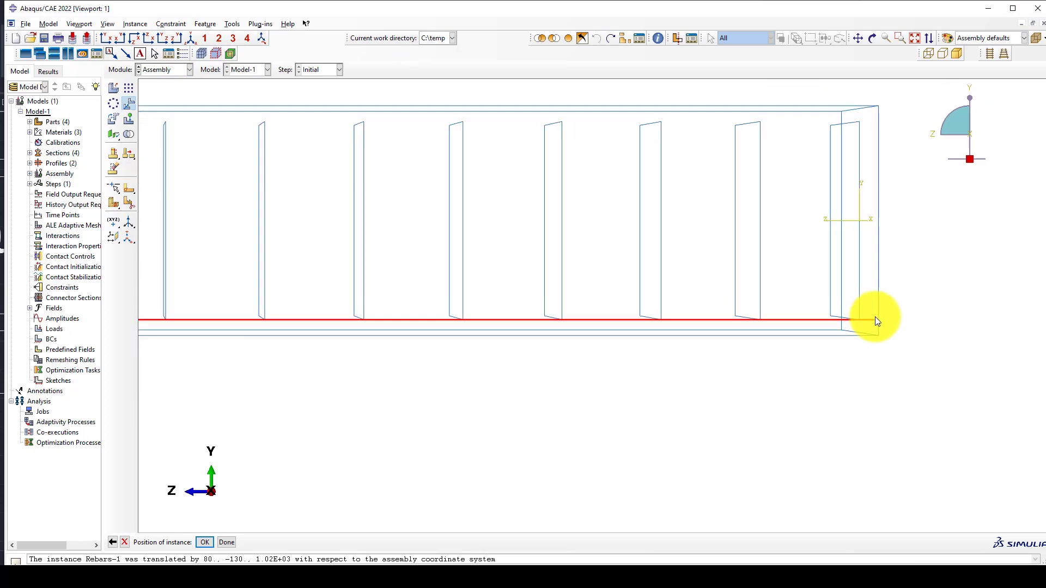
pyautogui.scroll(1, 637, 175)
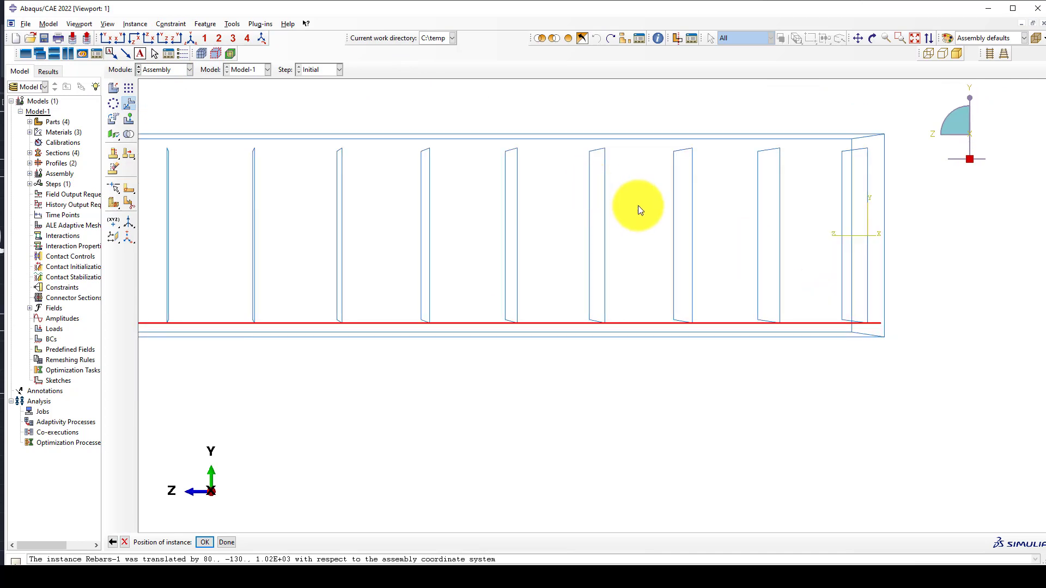
pyautogui.scroll(1, 638, 205)
pyautogui.scroll(-3, 639, 203)
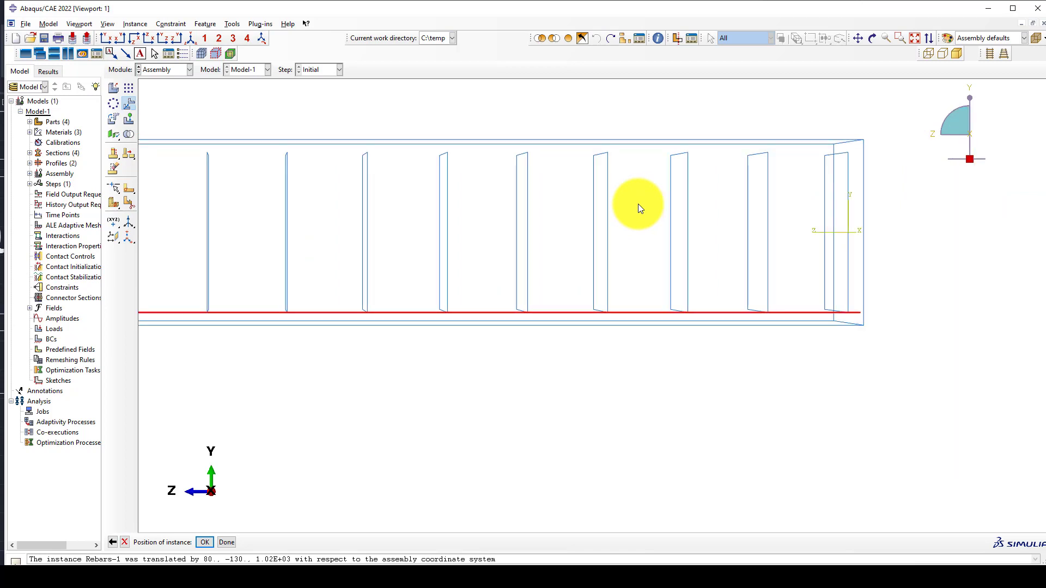
pyautogui.click(191, 38)
pyautogui.middleClick(331, 202)
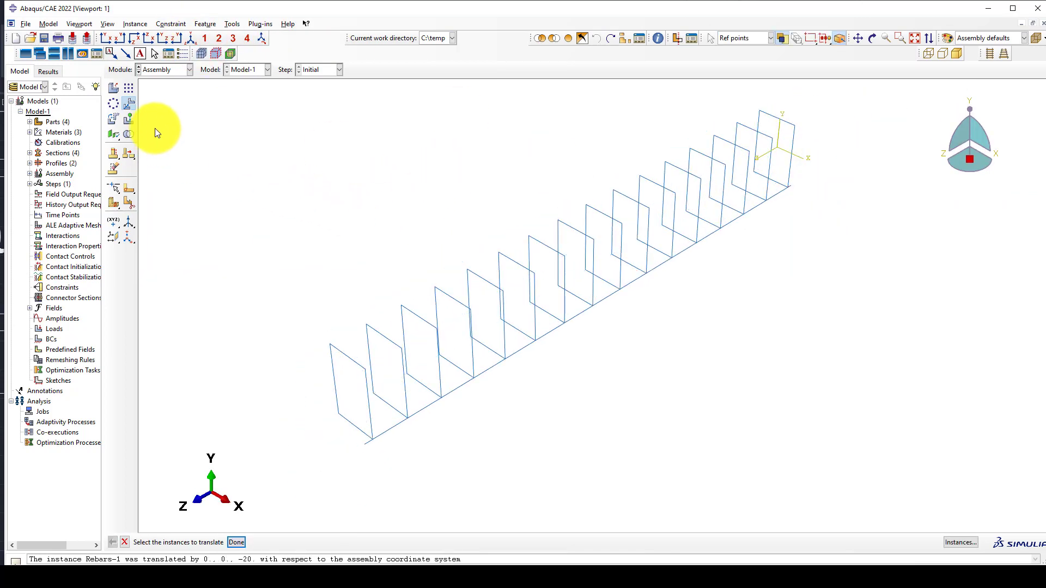
# Start a linear pattern of the bottom rebar instance and dismiss the spacing error
pyautogui.click(129, 90)
pyautogui.scroll(1, 381, 424)
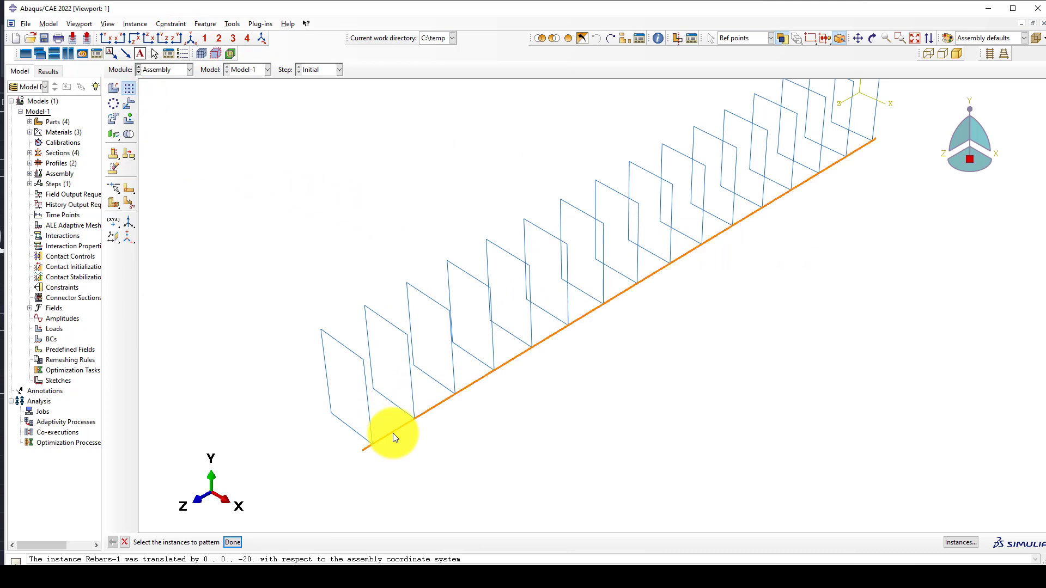
pyautogui.click(393, 433)
pyautogui.middleClick(299, 432)
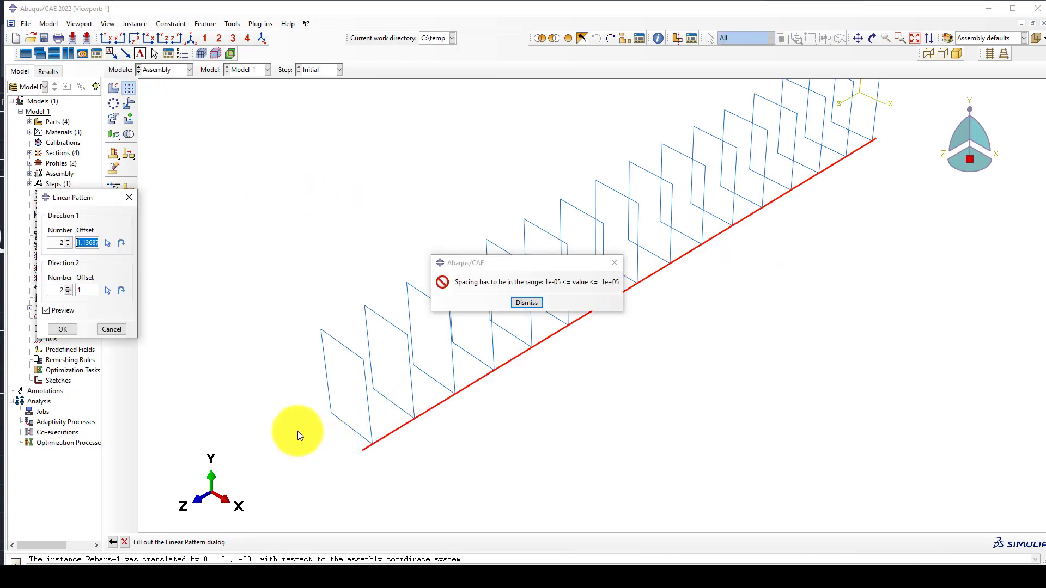
pyautogui.click(537, 302)
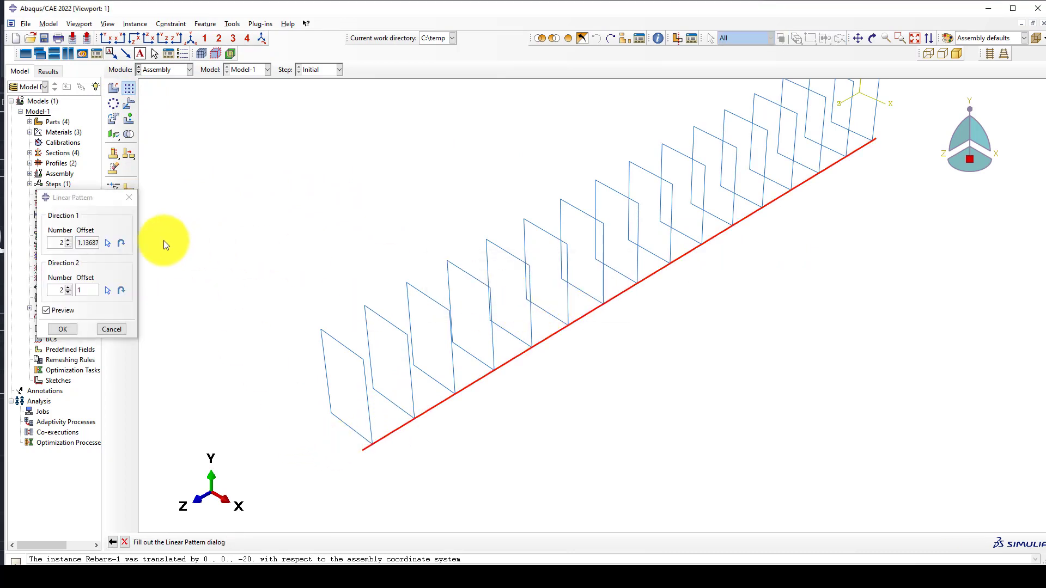
# Align pattern direction 1 with the short bottom edge of the stirrup at the beam's front end
pyautogui.click(109, 243)
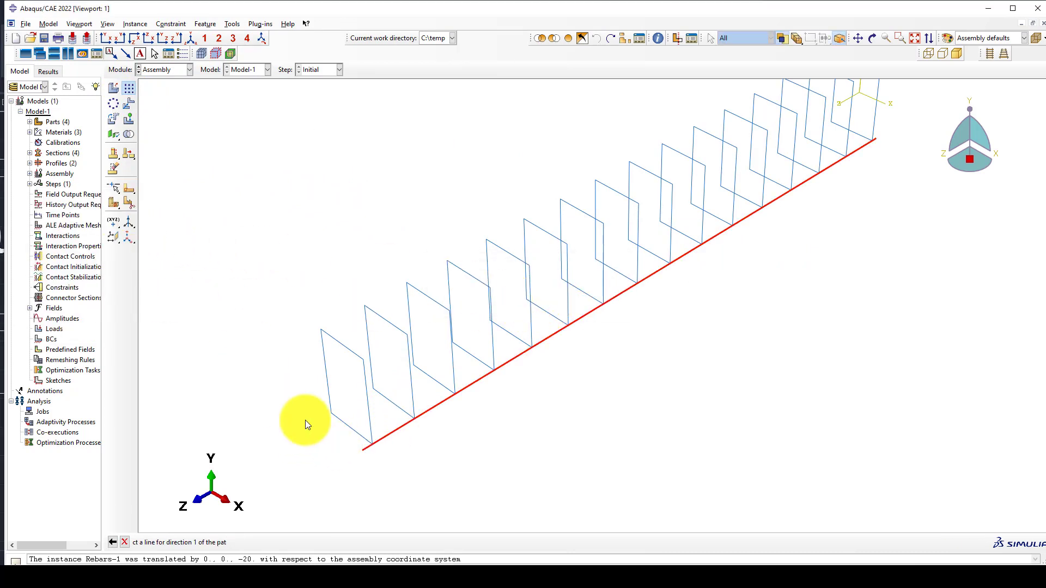
pyautogui.click(351, 431)
pyautogui.click(526, 302)
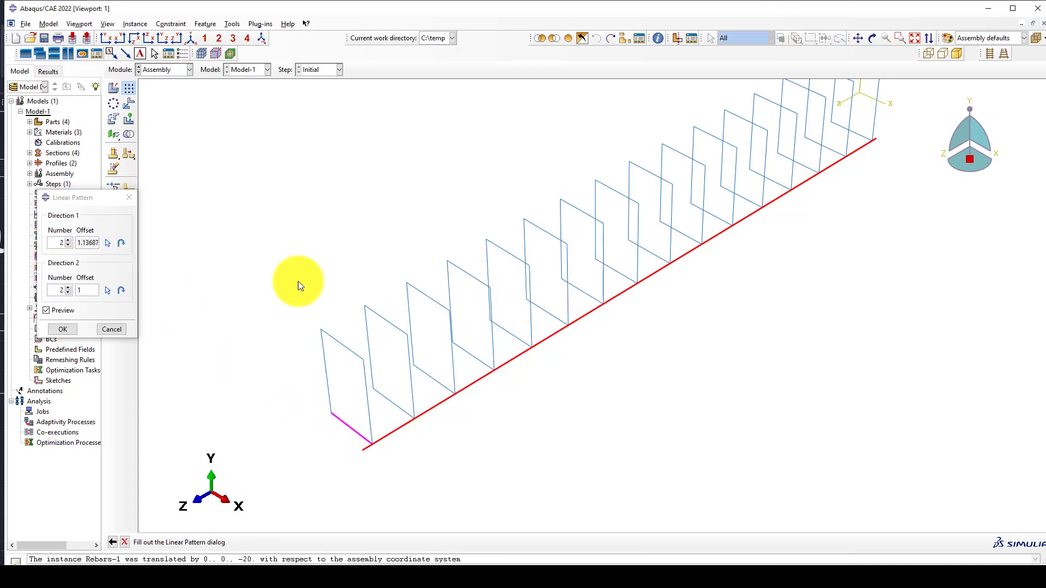
# Pattern the rebar as 2 by 2 with offsets of 160 and 260, and display all instances again
pyautogui.click(79, 241)
pyautogui.moveTo(78, 242); pyautogui.dragTo(110, 247)
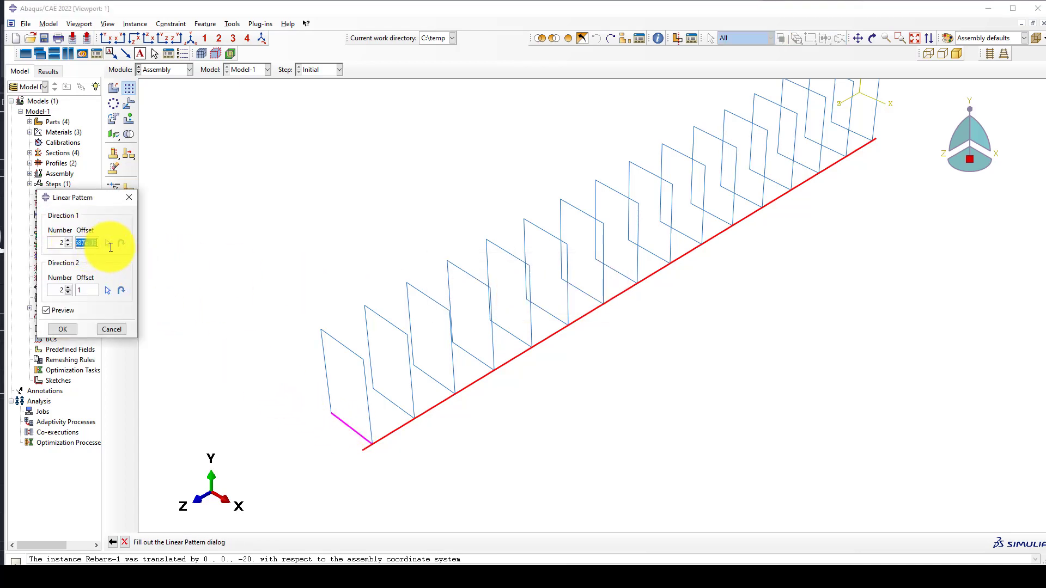
pyautogui.write('160')
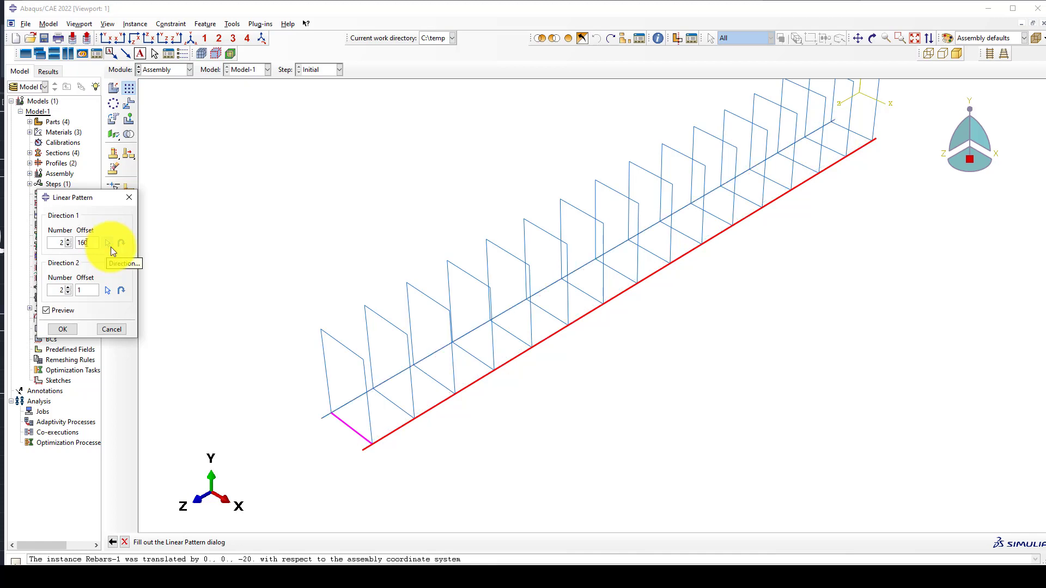
pyautogui.doubleClick(79, 290)
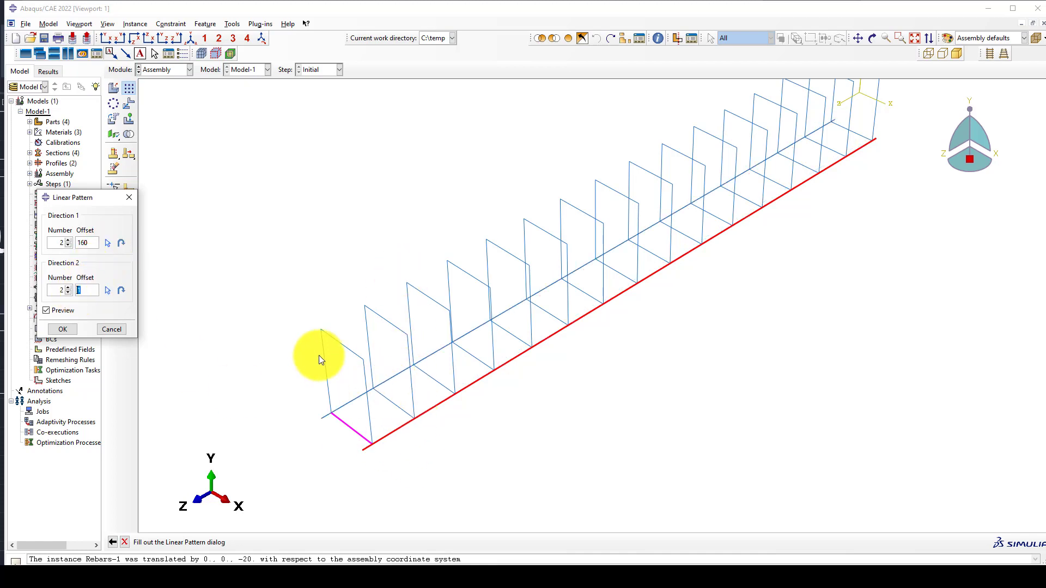
pyautogui.write('0')
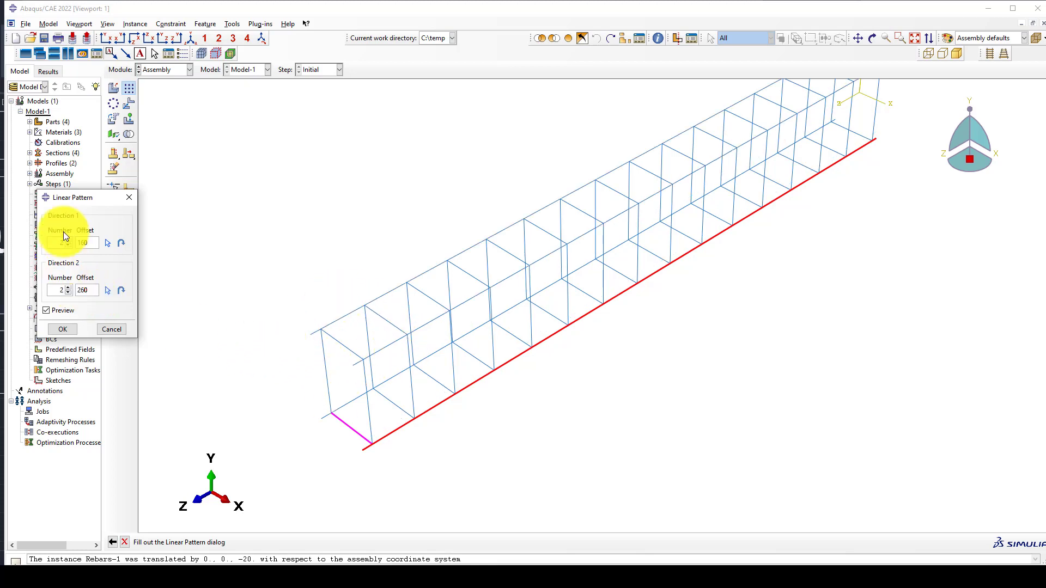
pyautogui.click(63, 329)
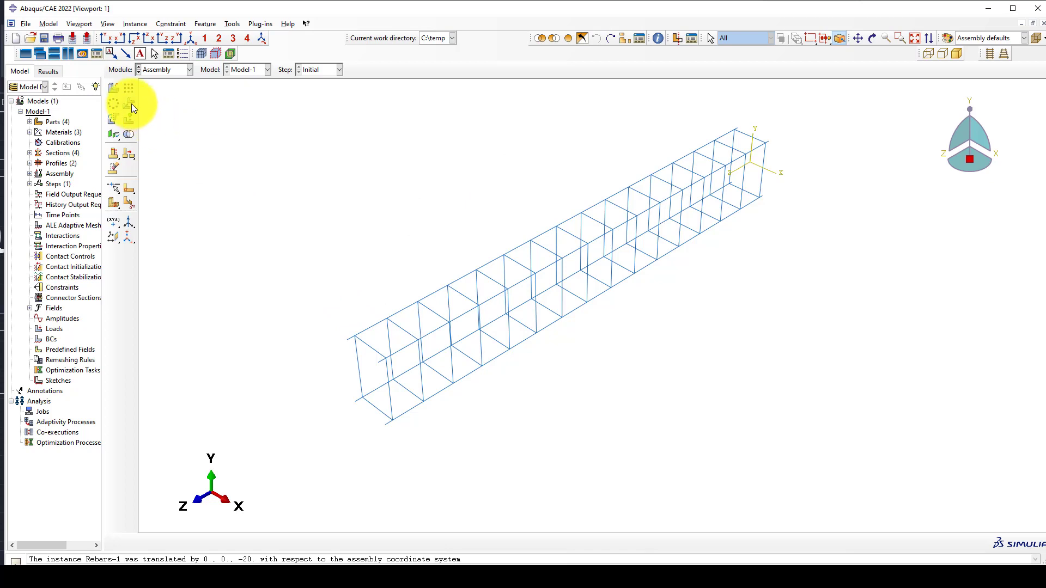
pyautogui.click(568, 39)
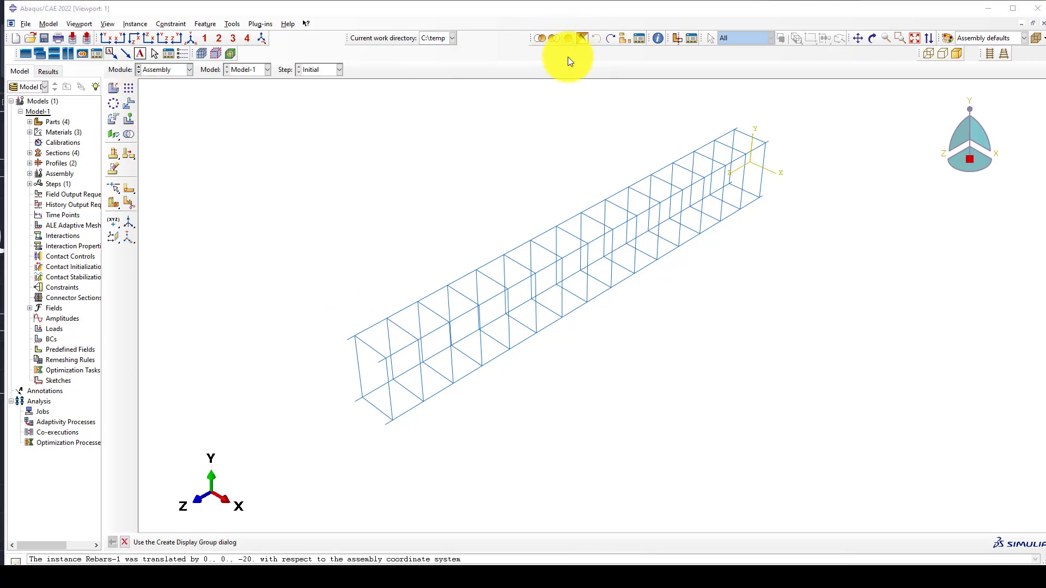
pyautogui.click(128, 108)
pyautogui.moveTo(261, 116); pyautogui.dragTo(718, 405)
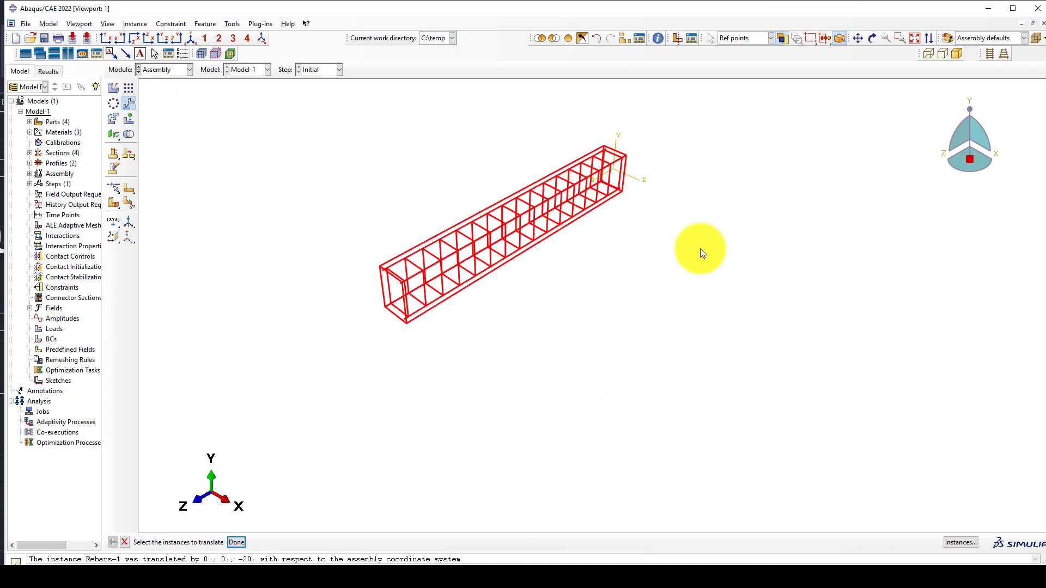
pyautogui.middleClick(448, 145)
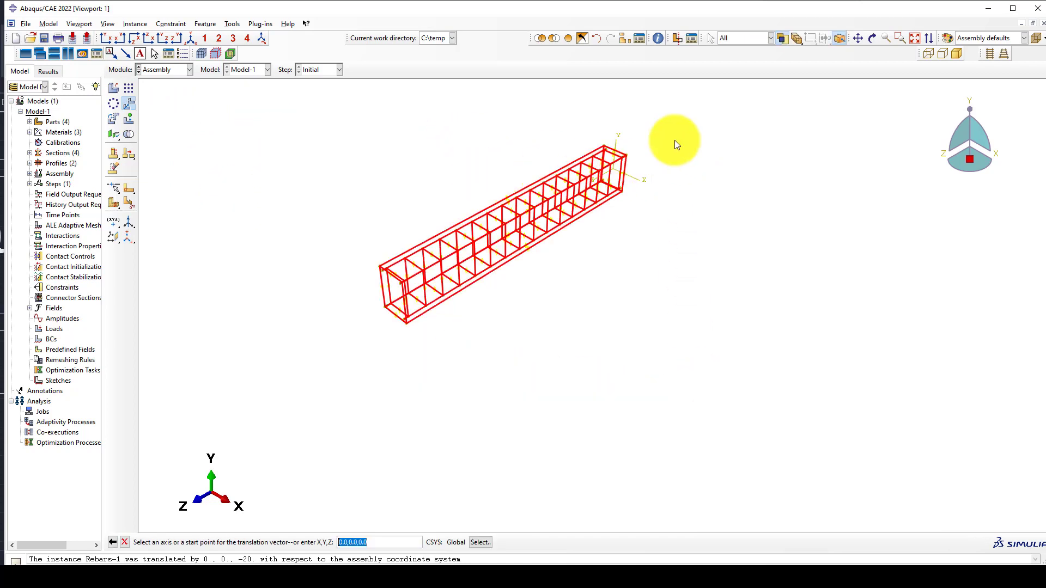
pyautogui.scroll(3, 635, 125)
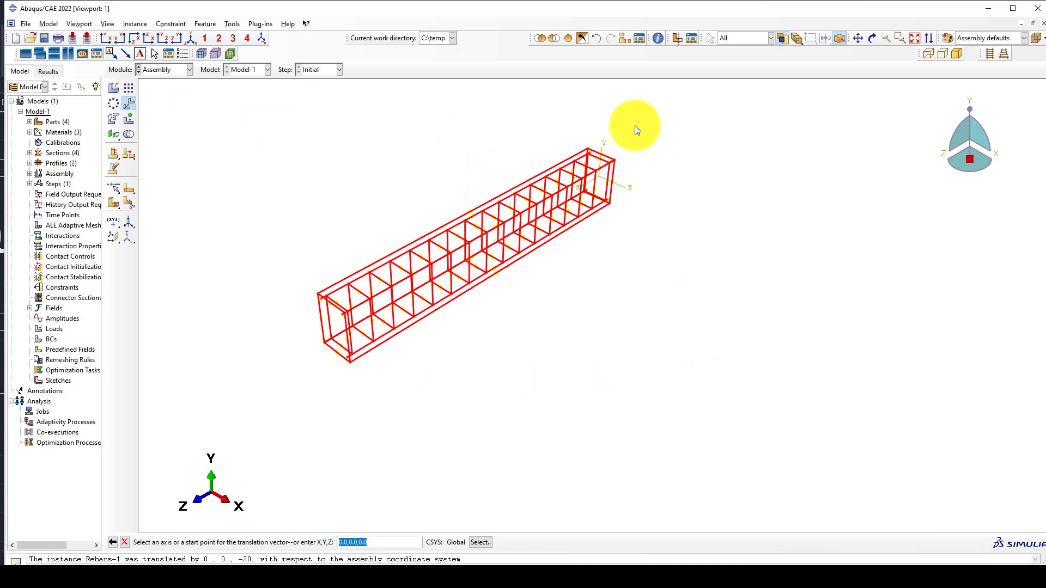
pyautogui.click(613, 181)
pyautogui.press('Return')
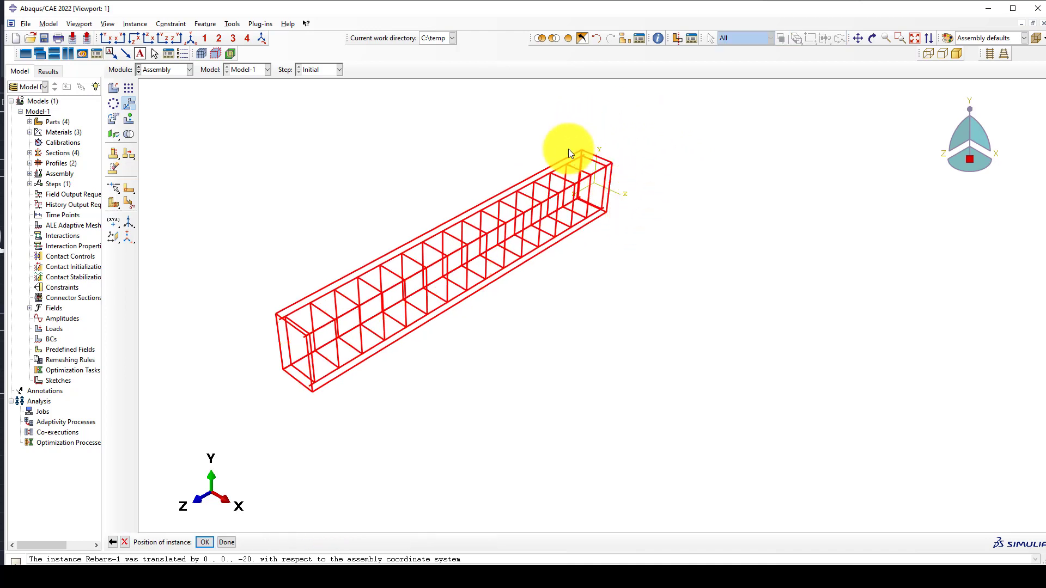
pyautogui.click(112, 542)
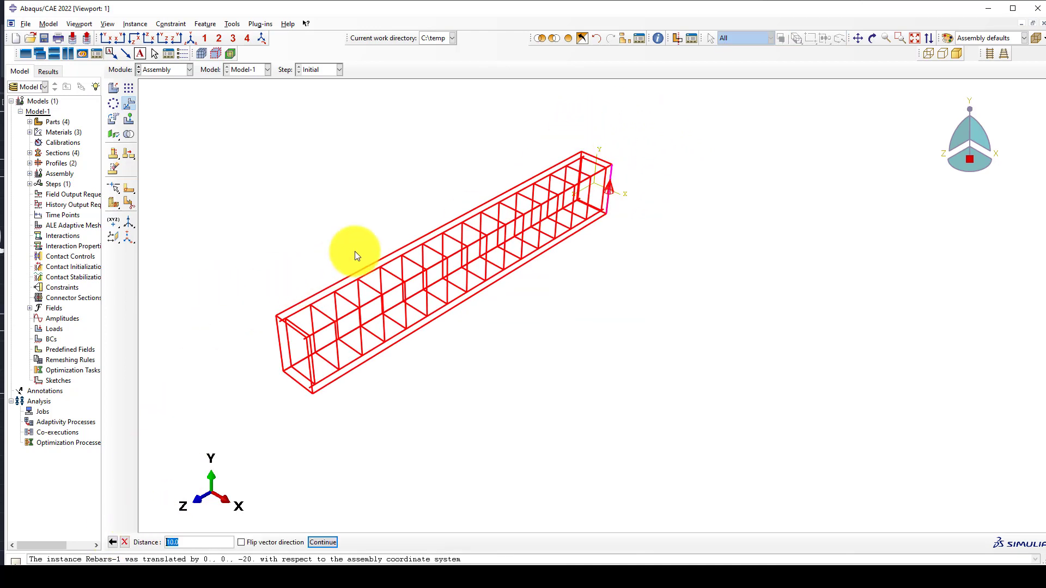
# Rotate all the assembly instances by 90 degrees about the vertical edge at the beam's far end
pyautogui.click(113, 119)
pyautogui.moveTo(206, 143); pyautogui.dragTo(647, 451)
pyautogui.middleClick(559, 143)
pyautogui.scroll(-4, 545, 168)
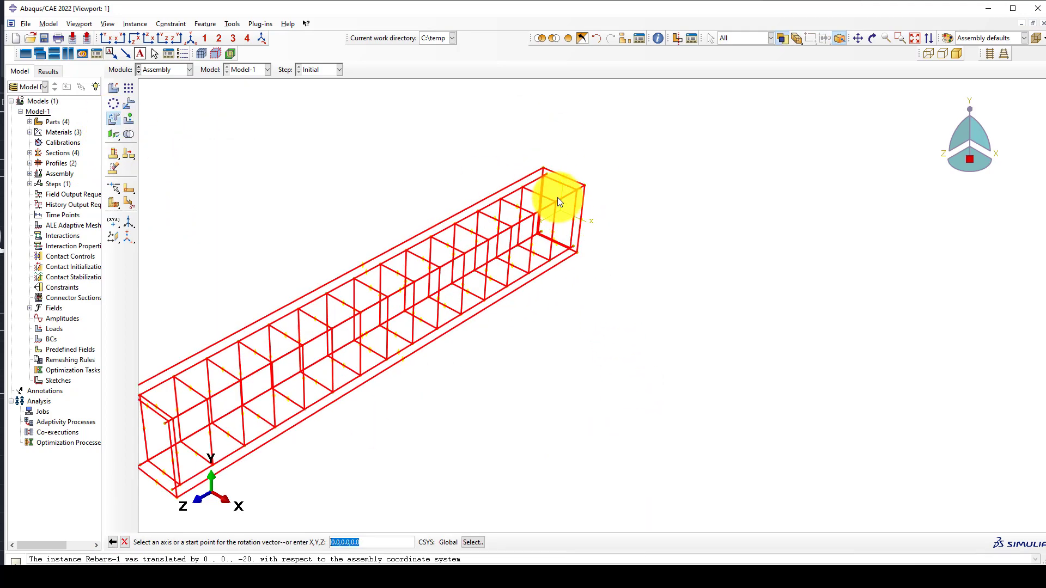
pyautogui.click(584, 198)
pyautogui.press('Return')
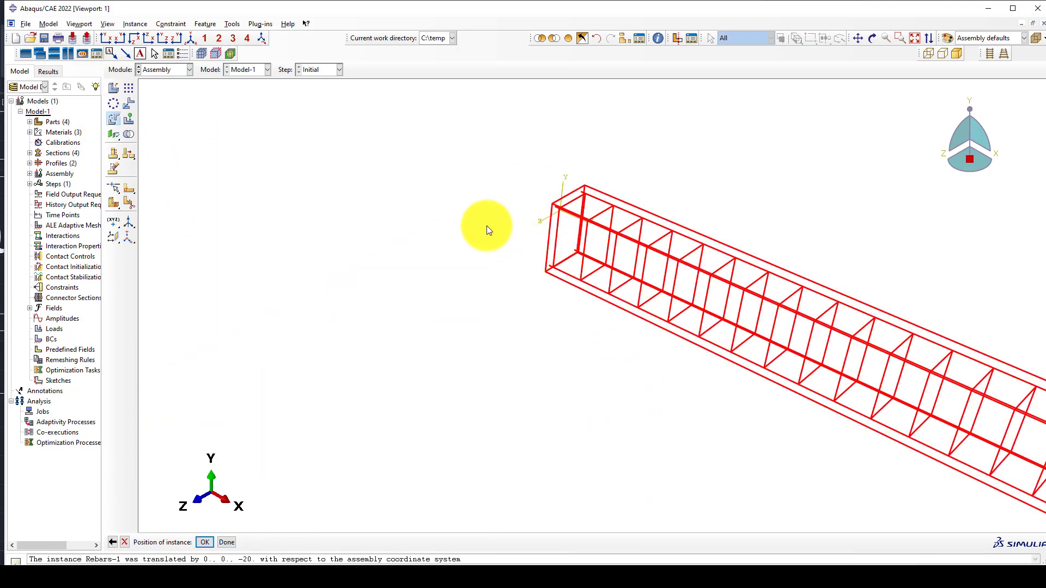
pyautogui.press('Return')
pyautogui.scroll(2, 410, 212)
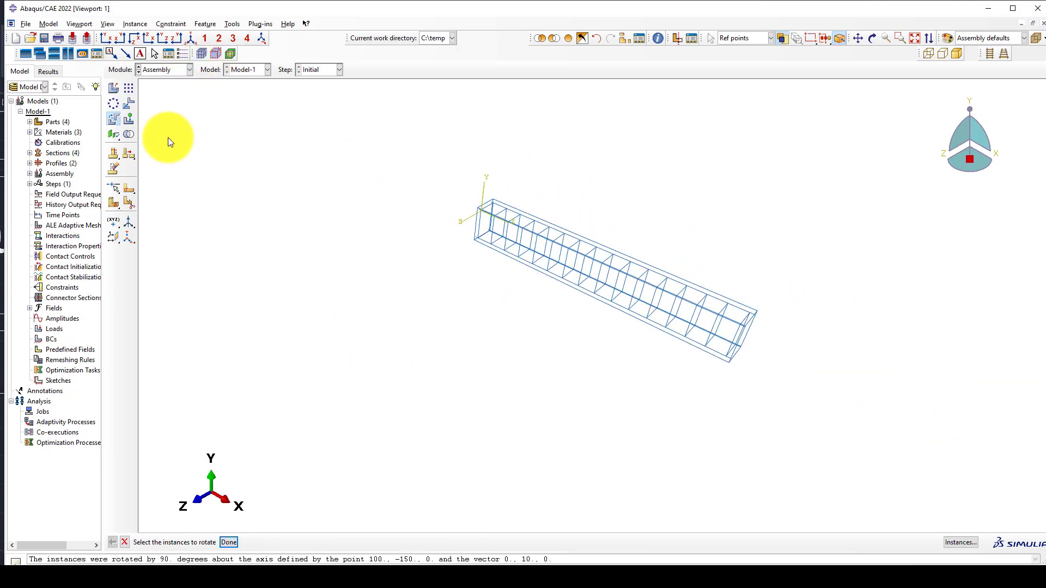
pyautogui.moveTo(360, 155); pyautogui.dragTo(824, 467)
pyautogui.keyDown('ctrl'); pyautogui.keyDown('alt'); pyautogui.moveTo(565, 353); pyautogui.dragTo(425, 250); pyautogui.keyUp('alt'); pyautogui.keyUp('ctrl')
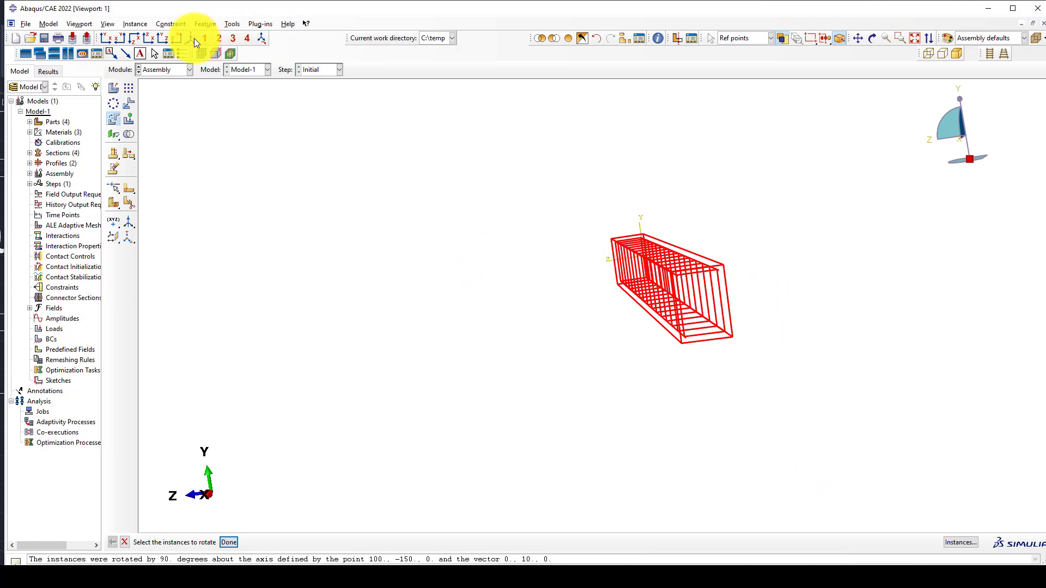
pyautogui.scroll(5, 357, 176)
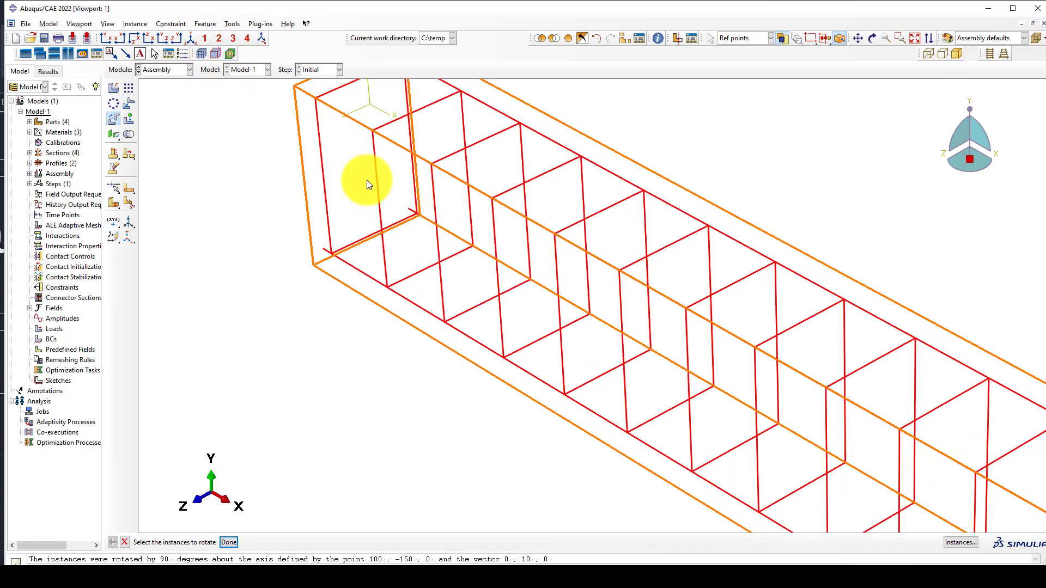
pyautogui.scroll(5, 431, 227)
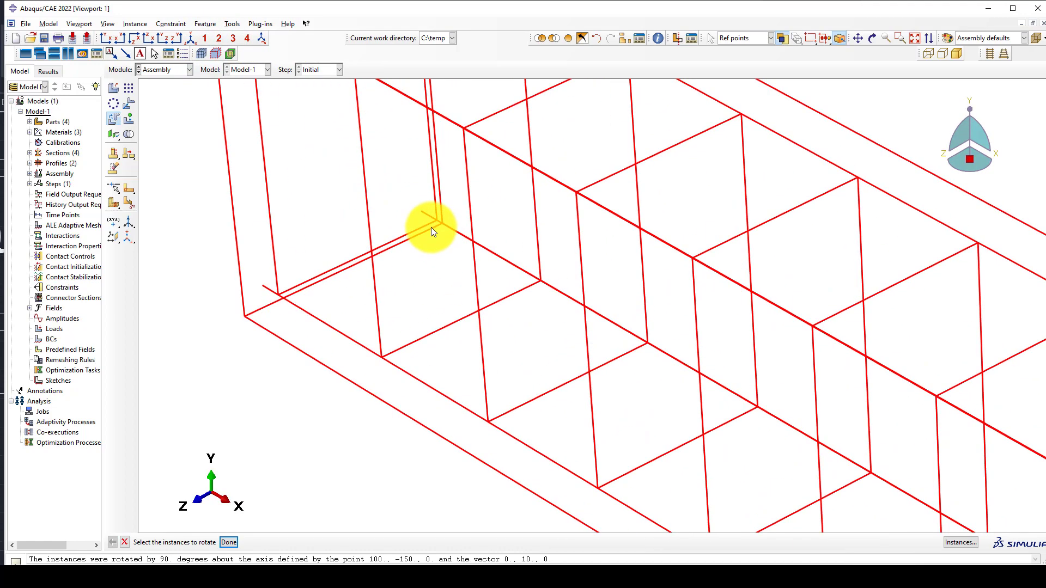
pyautogui.scroll(2, 438, 223)
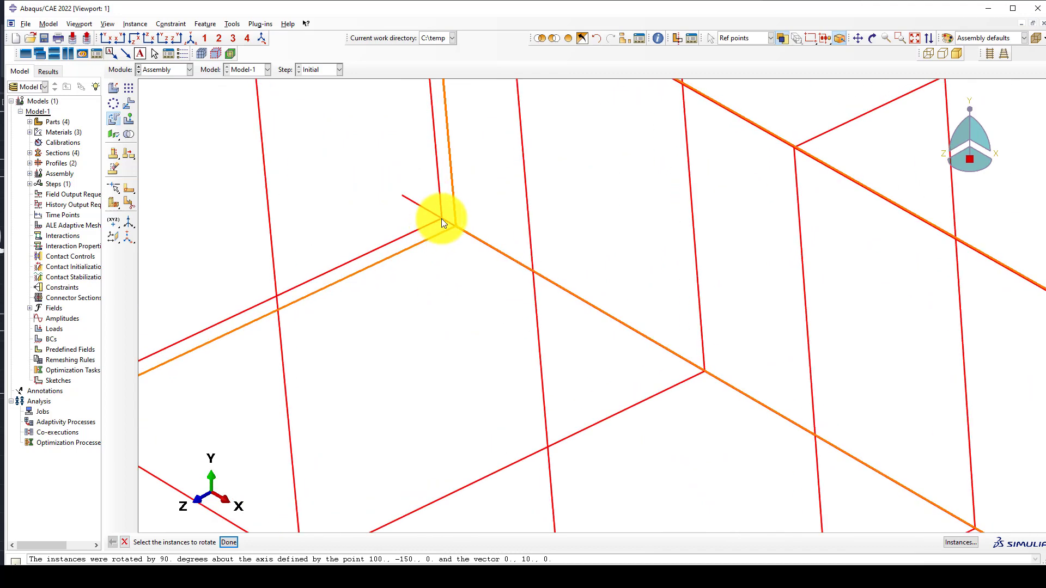
pyautogui.scroll(-8, 437, 247)
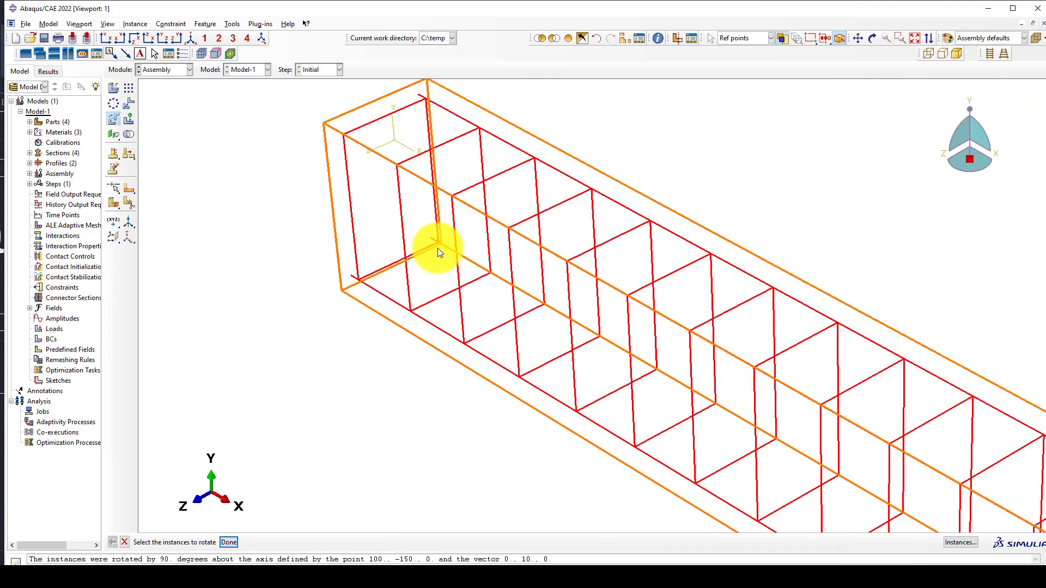
pyautogui.scroll(-4, 437, 247)
pyautogui.keyDown('ctrl'); pyautogui.keyDown('alt'); pyautogui.moveTo(443, 315); pyautogui.dragTo(599, 337); pyautogui.keyUp('alt'); pyautogui.keyUp('ctrl')
pyautogui.scroll(5, 205, 292)
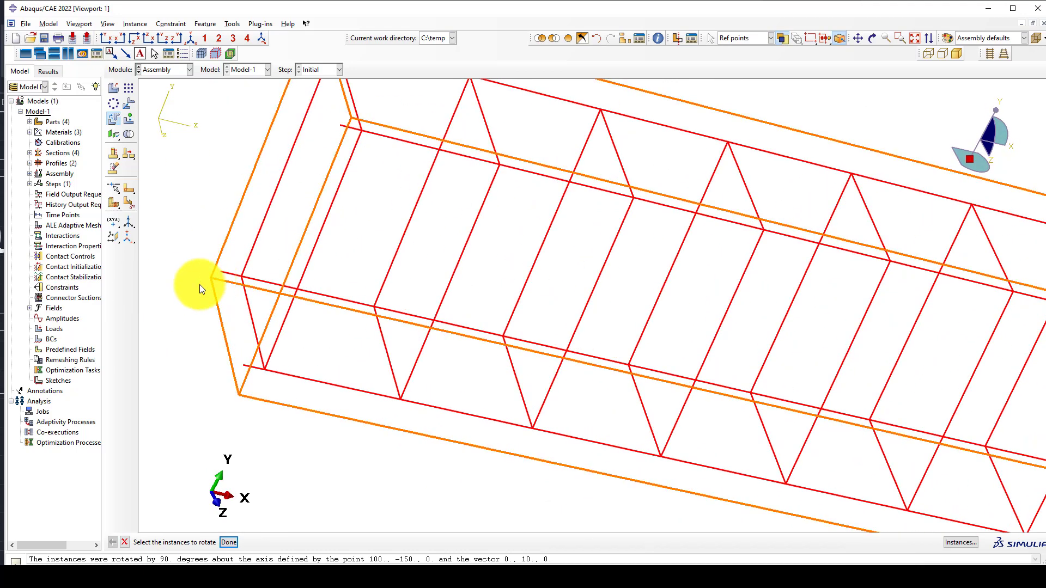
pyautogui.middleClick(183, 313)
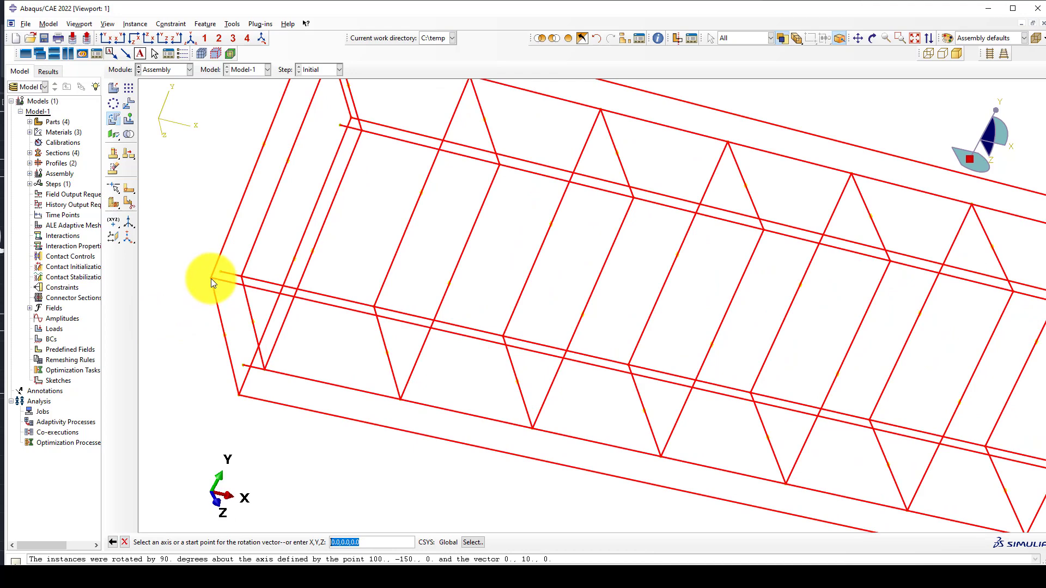
pyautogui.click(210, 278)
pyautogui.middleClick(189, 296)
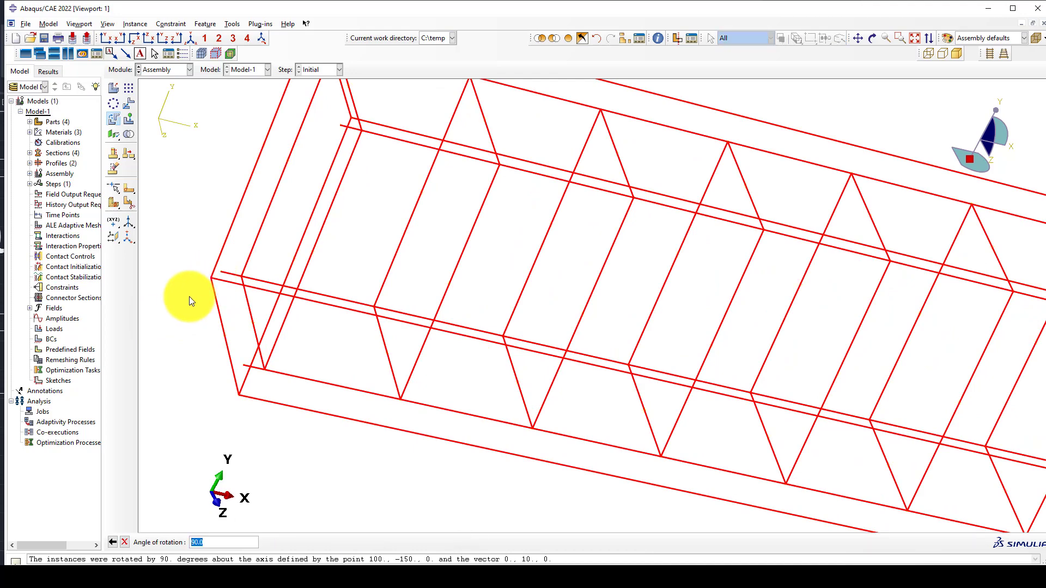
pyautogui.click(111, 541)
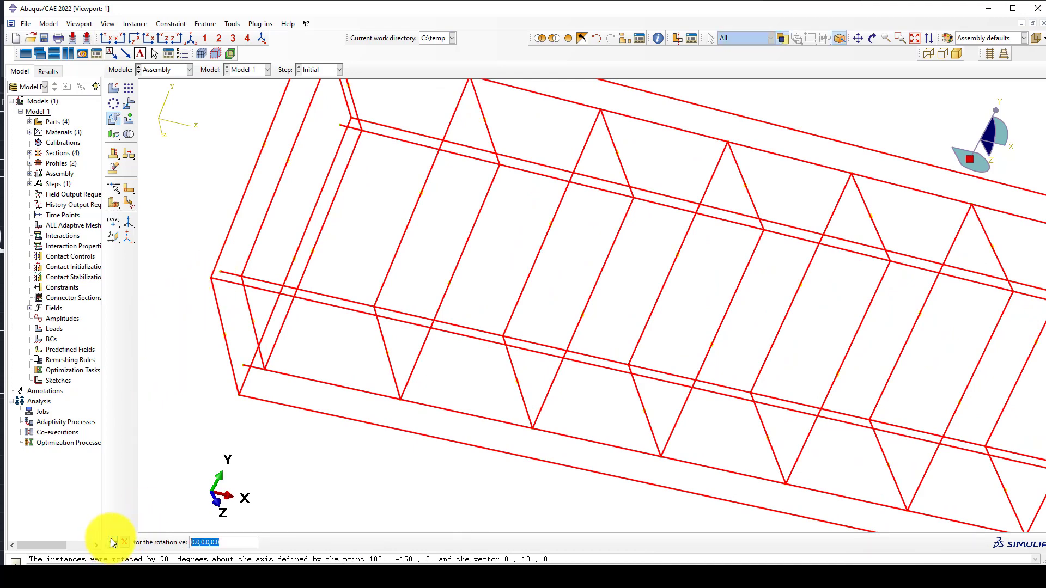
# Translate the concrete beam, the rebars and the first five stirrups from the beam's lower end corner to the origin 0,0,0
pyautogui.click(129, 104)
pyautogui.scroll(5, 457, 280)
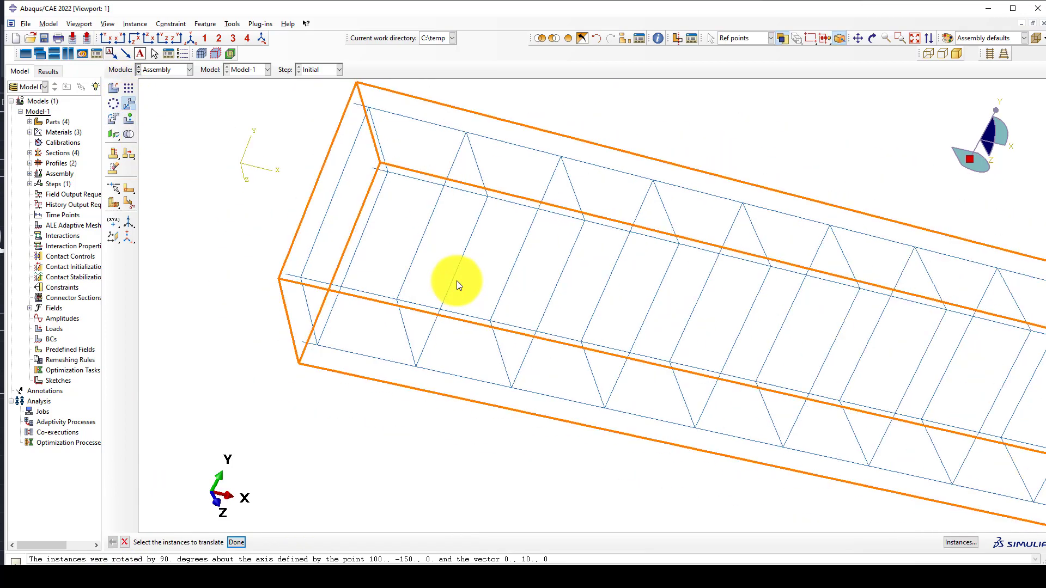
pyautogui.moveTo(349, 166); pyautogui.dragTo(425, 311)
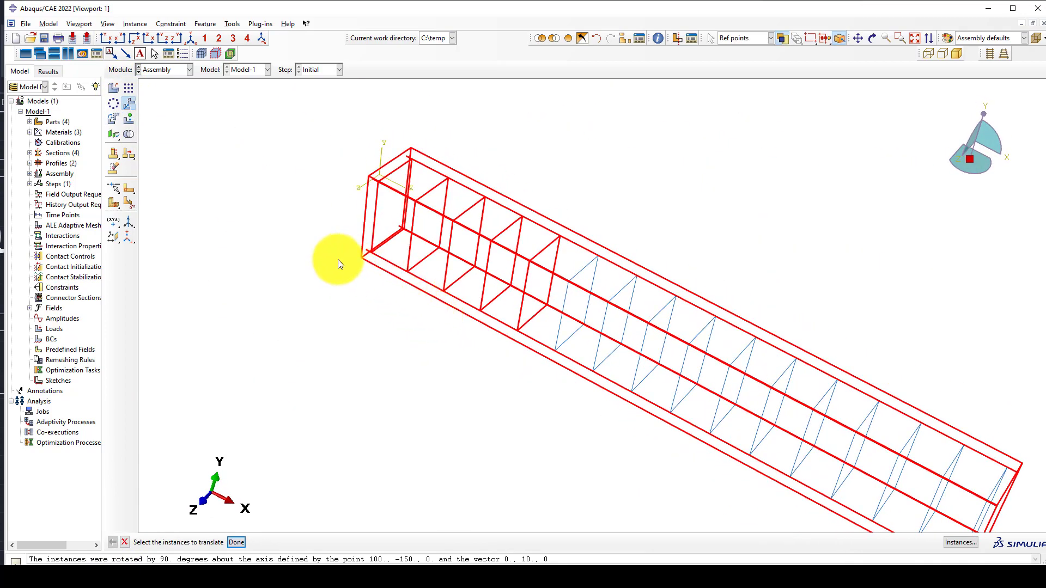
pyautogui.keyDown('ctrl'); pyautogui.keyDown('alt'); pyautogui.moveTo(338, 263); pyautogui.dragTo(420, 294); pyautogui.keyUp('alt'); pyautogui.keyUp('ctrl')
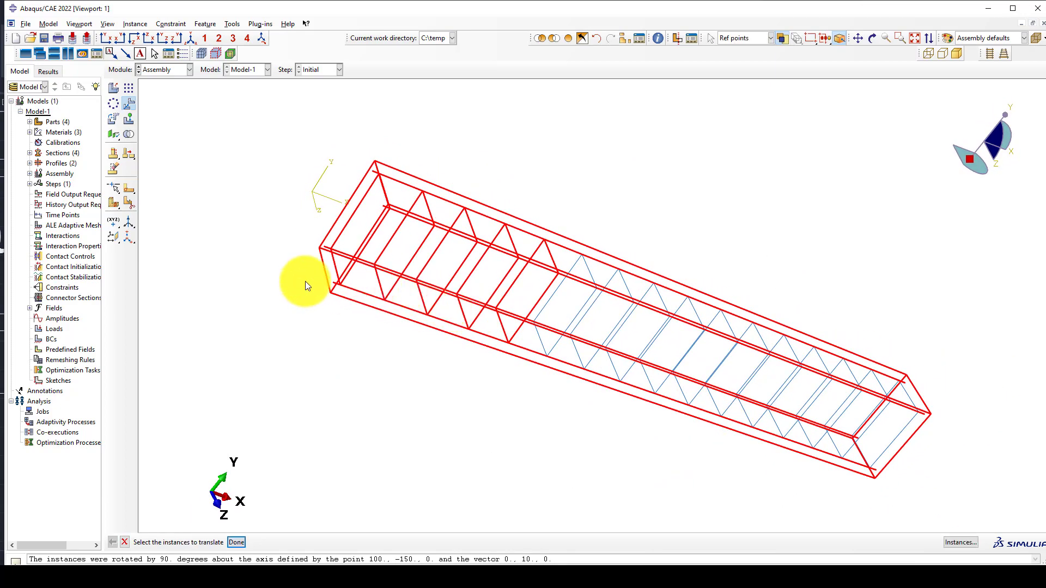
pyautogui.scroll(-8, 312, 255)
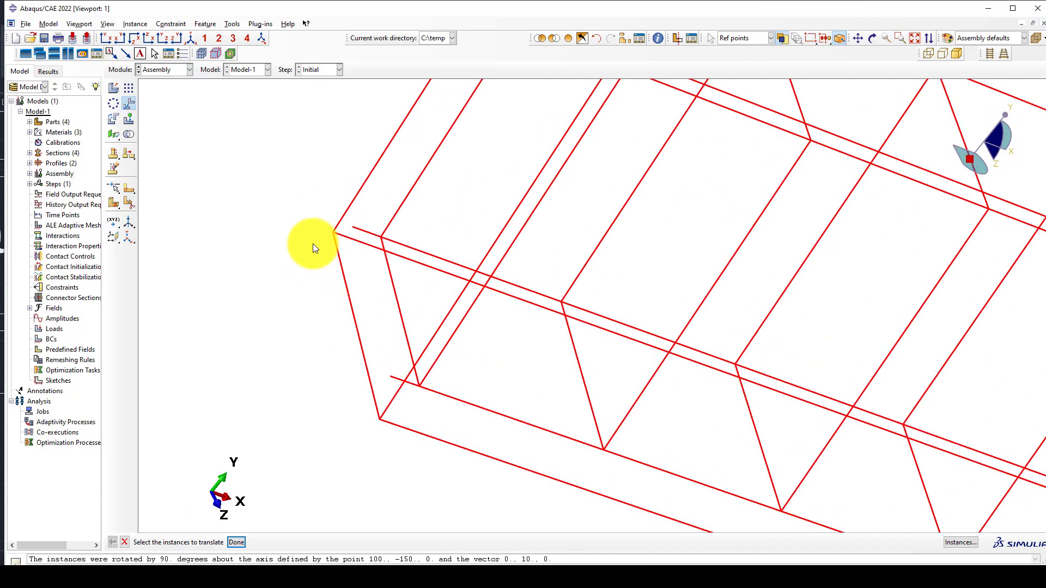
pyautogui.middleClick(313, 244)
pyautogui.click(332, 233)
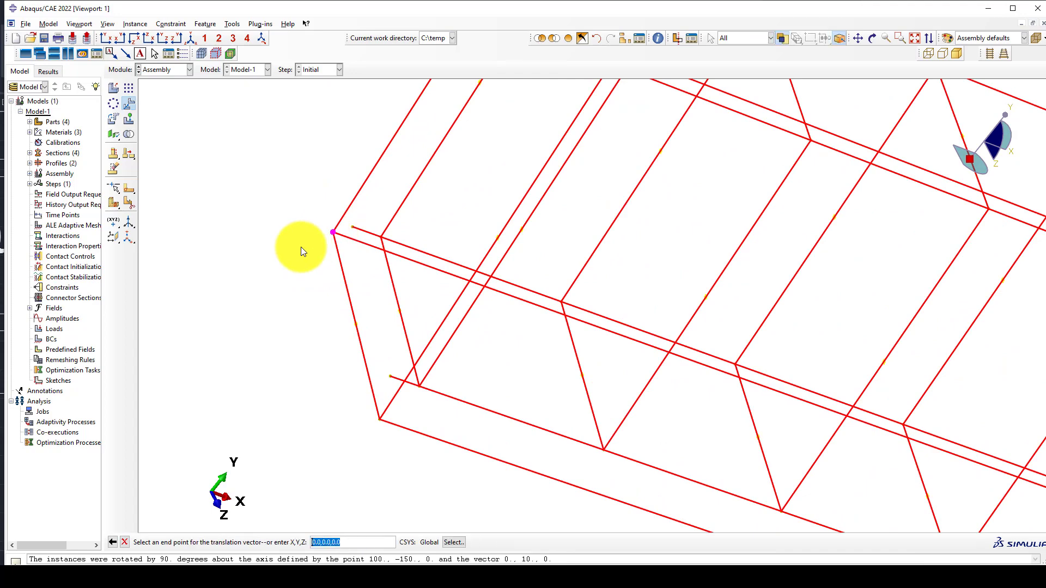
pyautogui.middleClick(300, 247)
pyautogui.middleClick(351, 262)
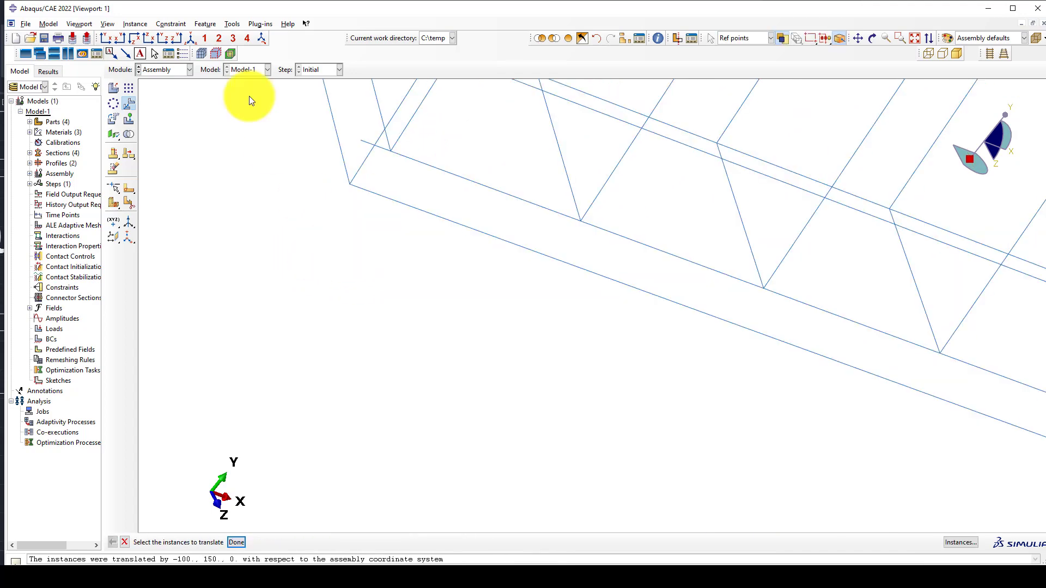
pyautogui.click(192, 38)
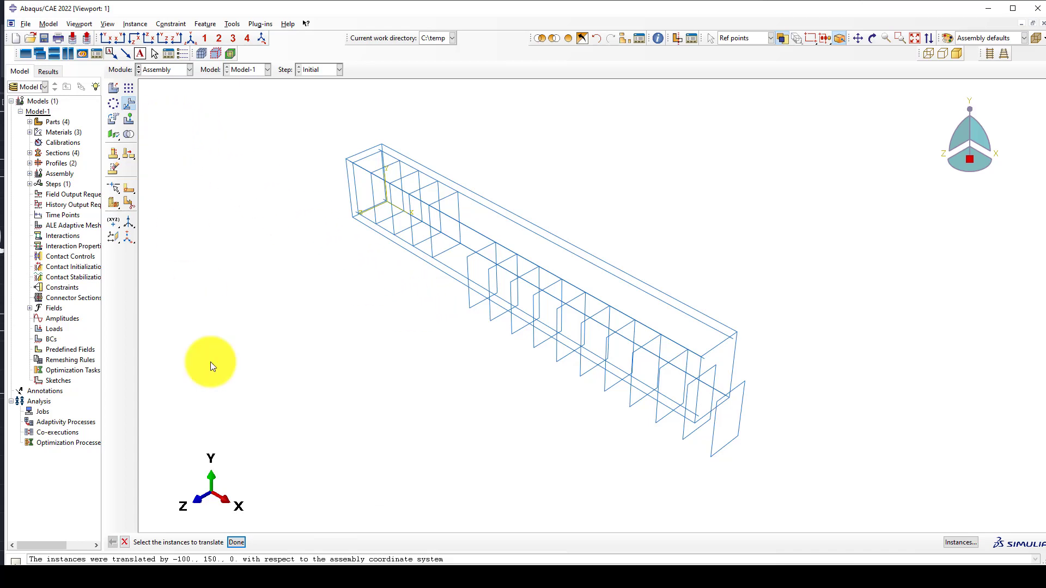
pyautogui.click(126, 542)
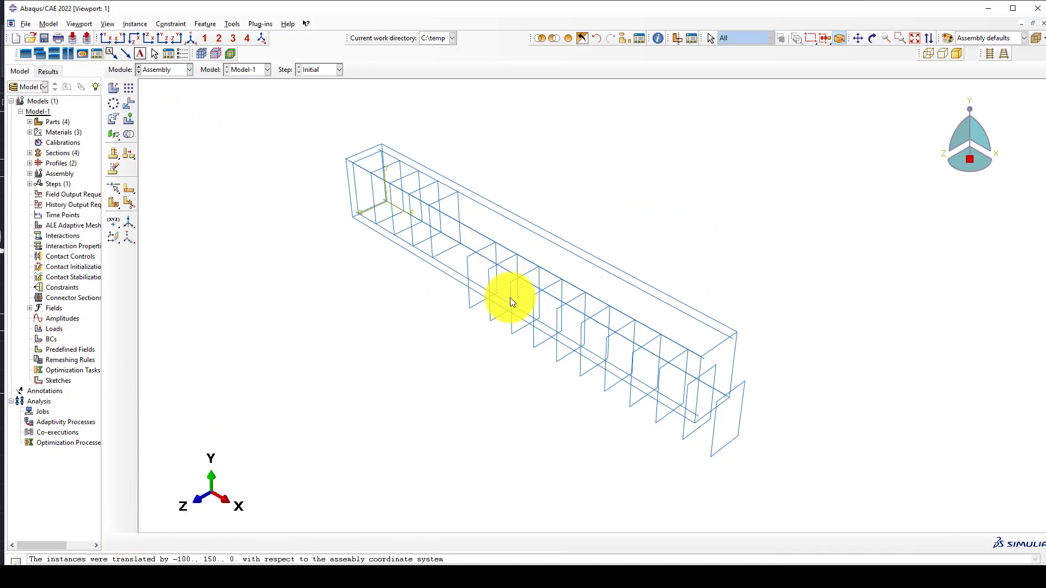
# Examine the stirrups' positions along the beam in the isometric view and in the front XY view
pyautogui.scroll(-1, 511, 298)
pyautogui.scroll(1, 362, 189)
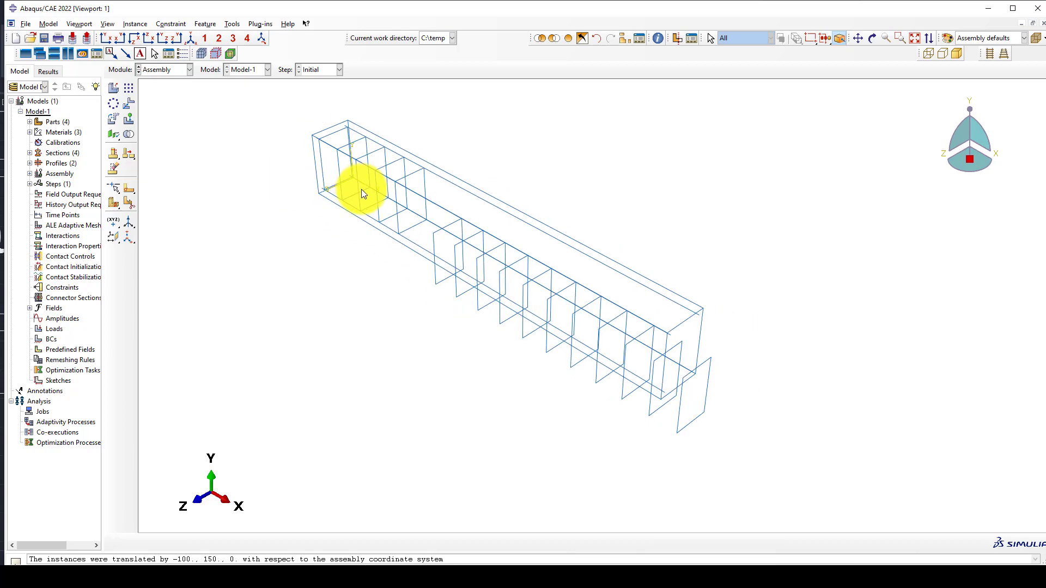
pyautogui.scroll(1, 416, 296)
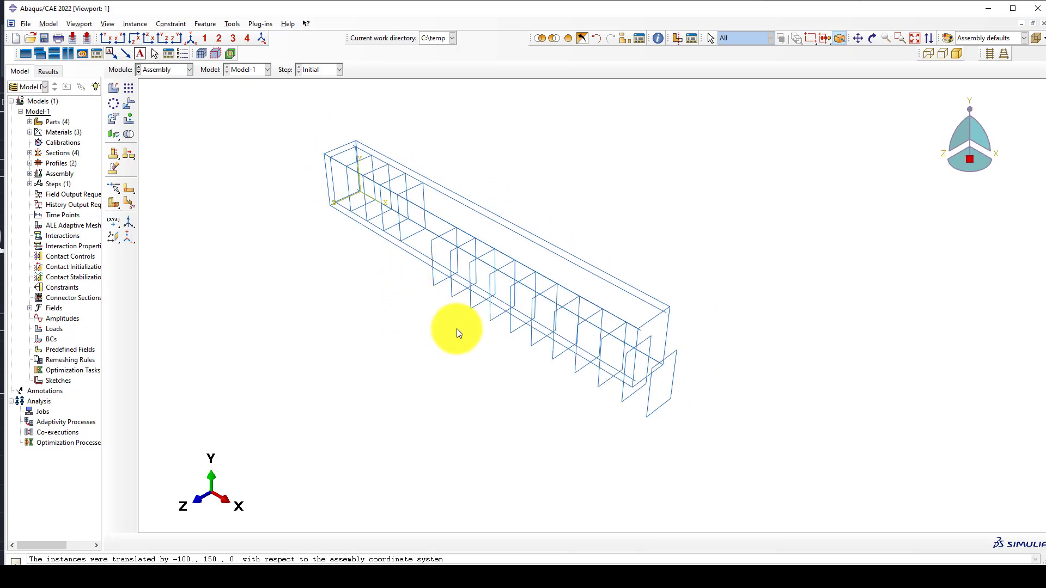
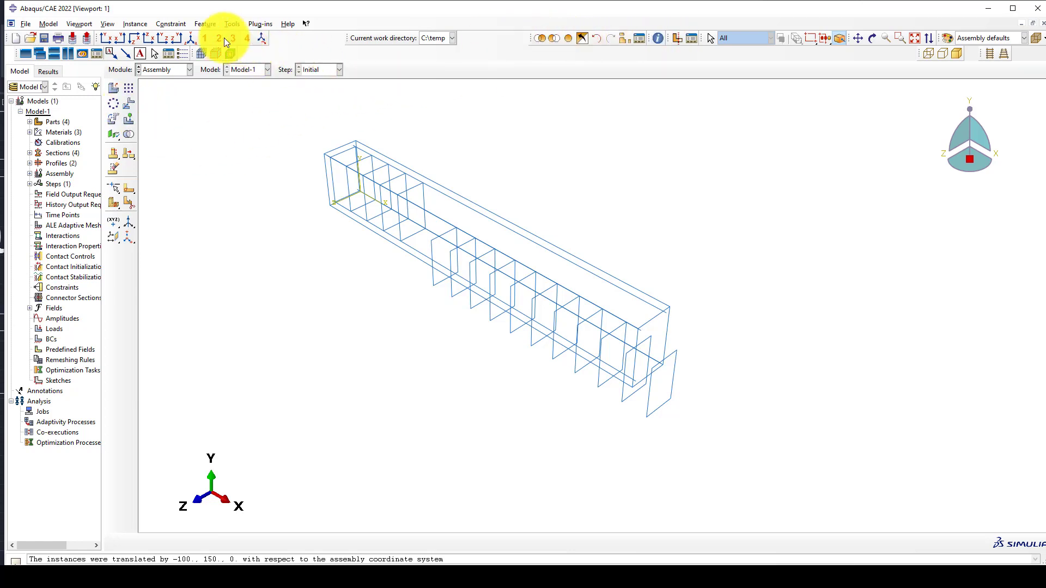
pyautogui.click(106, 37)
pyautogui.scroll(1, 427, 201)
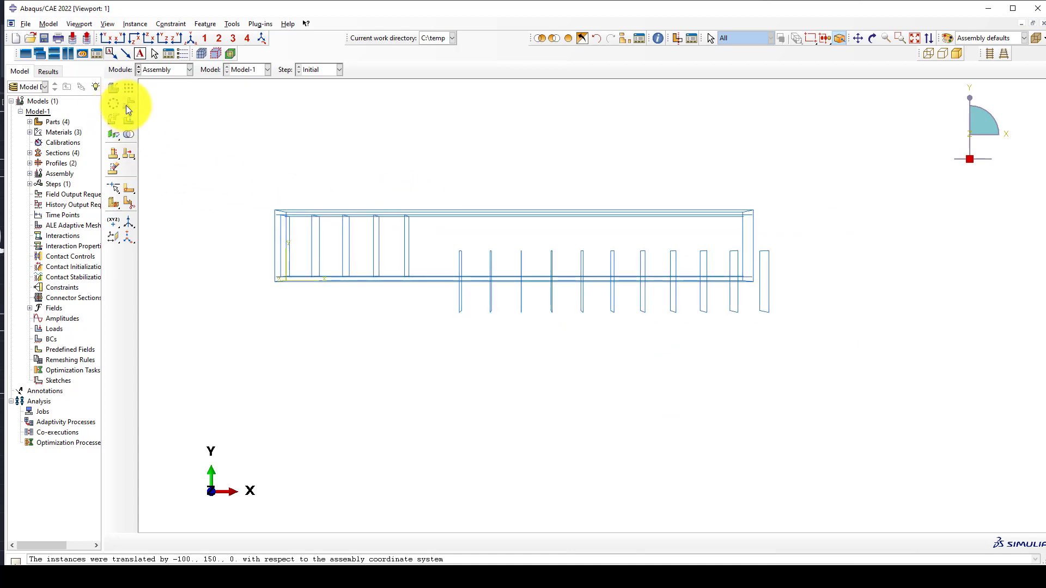
# Translate the eleven remaining stirrups from the end stirrup's lower corner to the end point of the lower rebar at the beam's far end
pyautogui.click(127, 106)
pyautogui.moveTo(732, 321); pyautogui.dragTo(435, 336)
pyautogui.middleClick(437, 332)
pyautogui.scroll(-1, 430, 256)
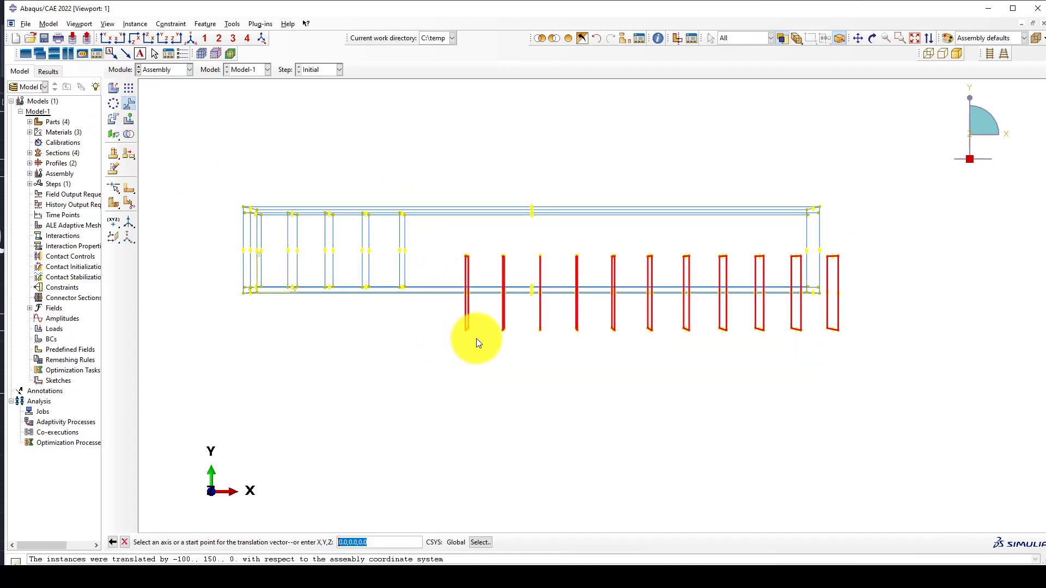
pyautogui.scroll(-1, 479, 336)
pyautogui.scroll(1, 566, 229)
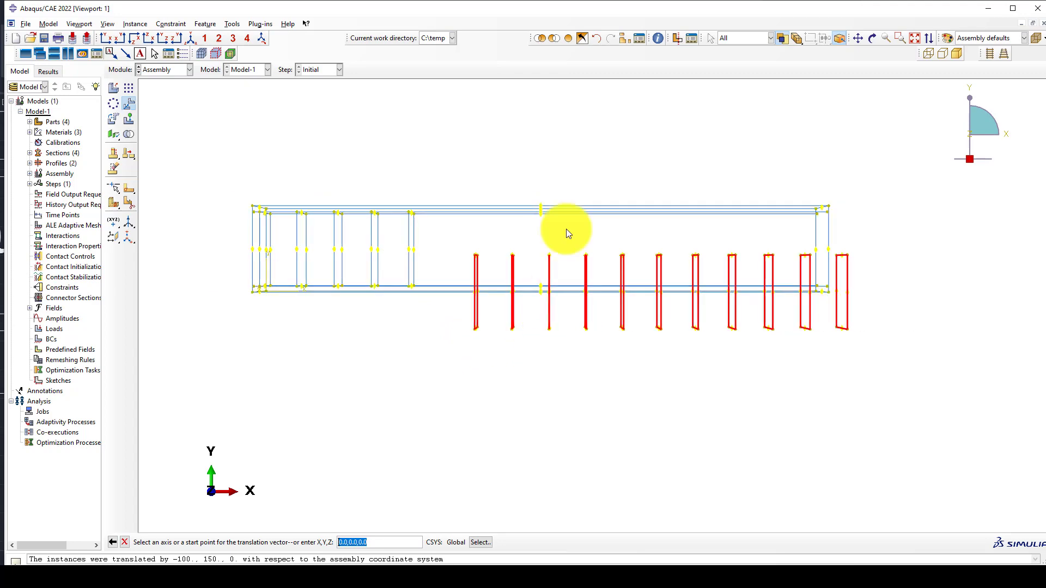
pyautogui.click(872, 38)
pyautogui.moveTo(810, 114); pyautogui.dragTo(795, 378)
pyautogui.middleClick(798, 396)
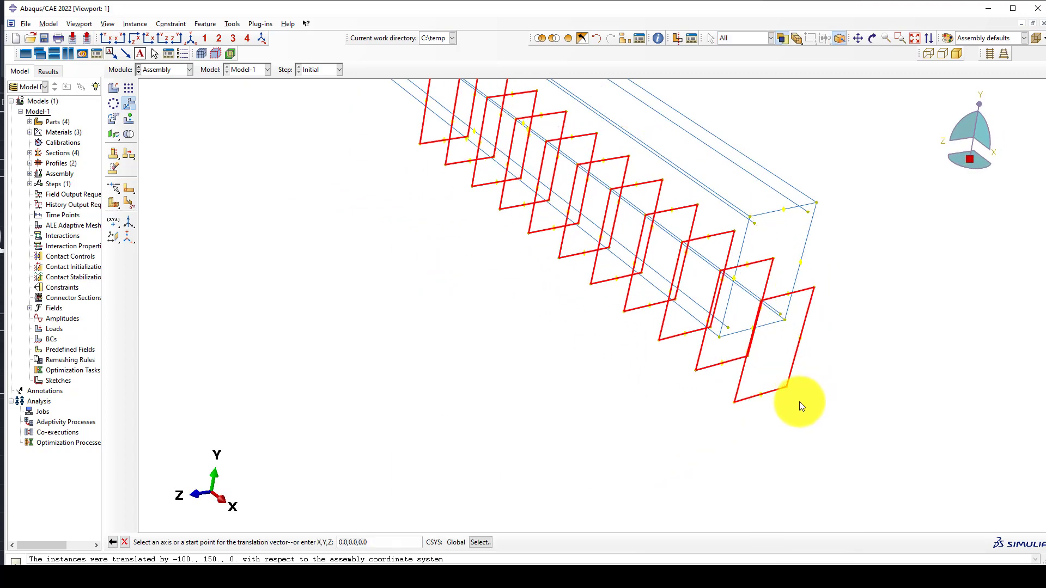
pyautogui.scroll(-2, 799, 401)
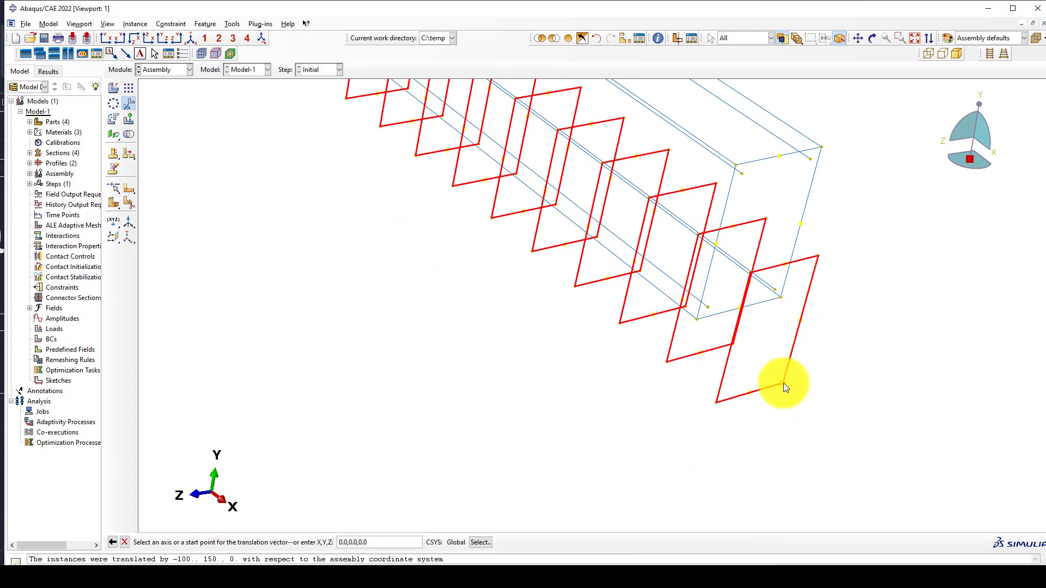
pyautogui.click(783, 383)
pyautogui.scroll(-3, 772, 286)
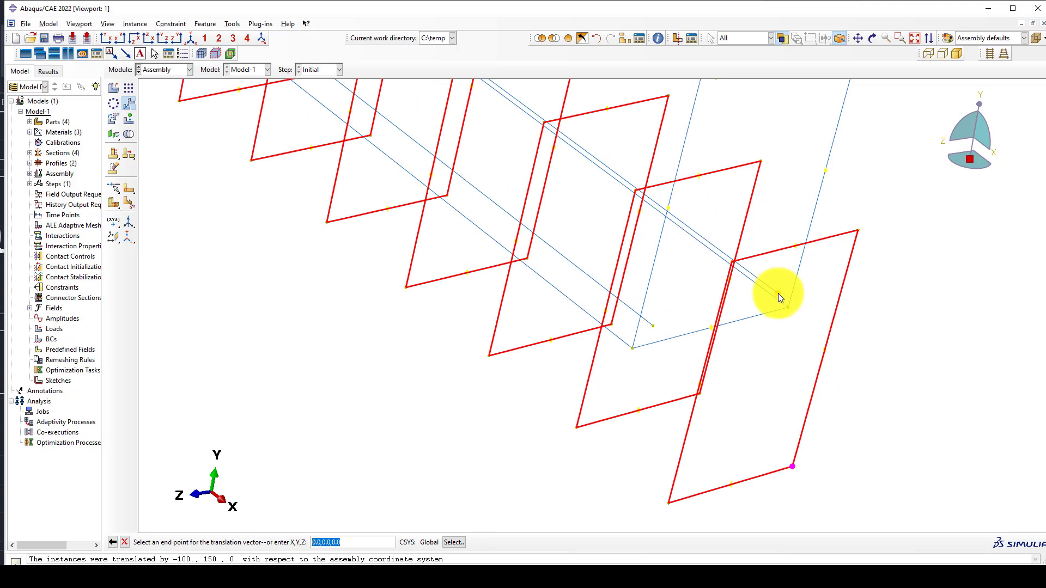
pyautogui.click(778, 293)
pyautogui.middleClick(768, 329)
pyautogui.scroll(5, 765, 332)
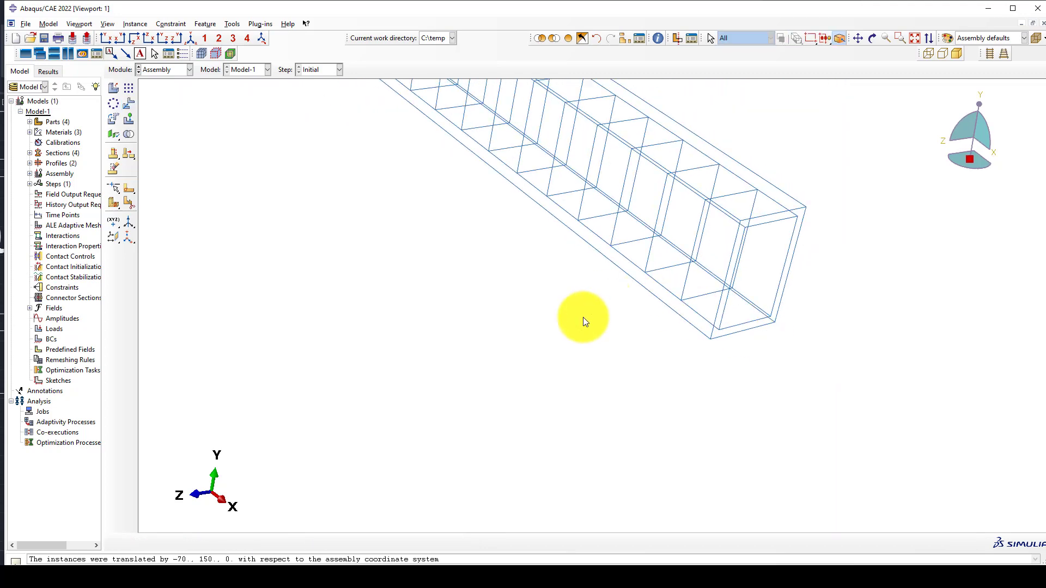
# Hide the concrete beam, translate the last eight stirrups by -20 along X, and display all instances again
pyautogui.click(111, 41)
pyautogui.scroll(3, 499, 227)
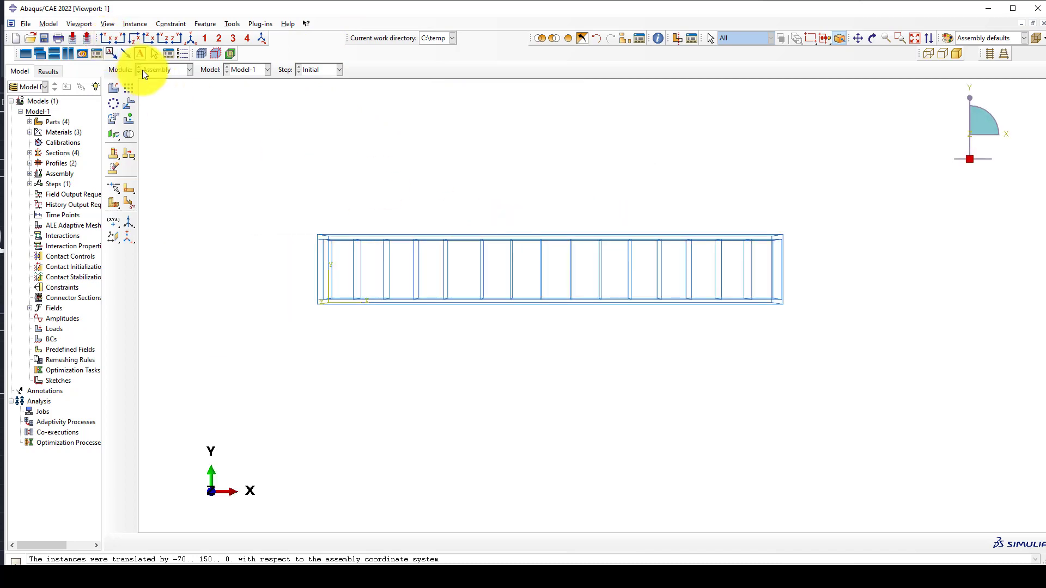
pyautogui.click(583, 41)
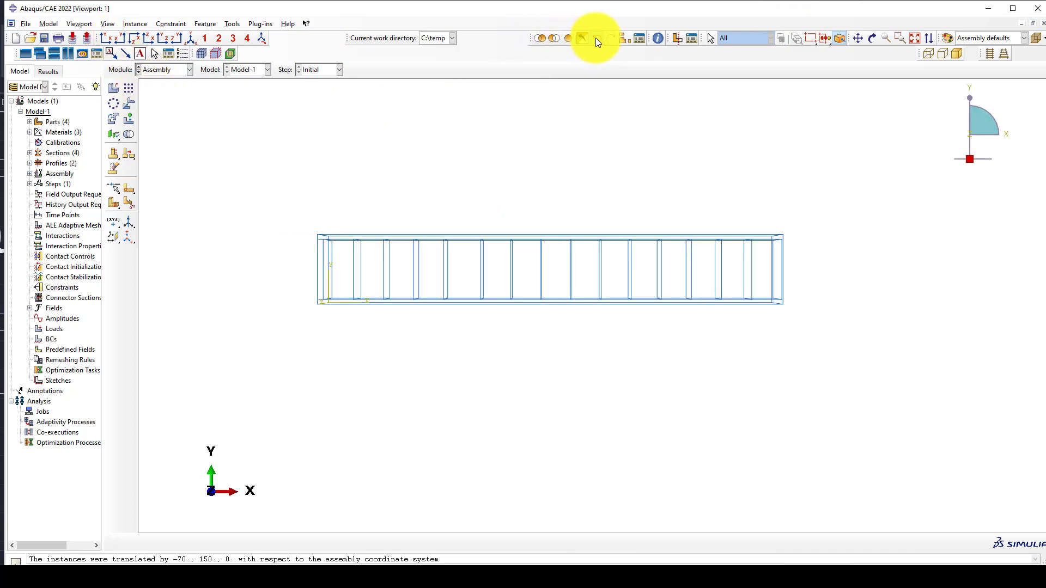
pyautogui.click(130, 104)
pyautogui.moveTo(799, 267); pyautogui.dragTo(564, 278)
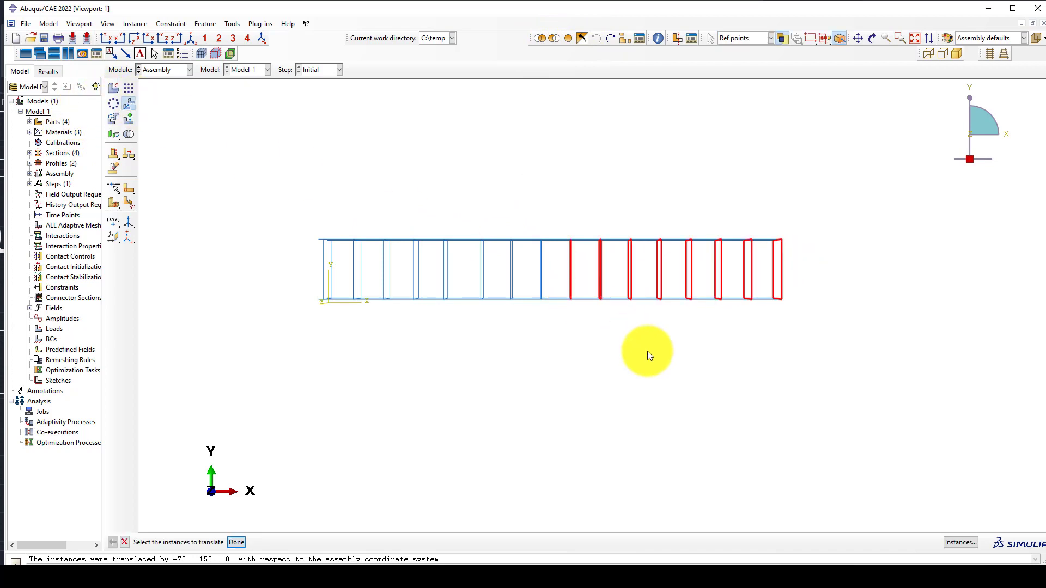
pyautogui.middleClick(340, 117)
pyautogui.click(192, 38)
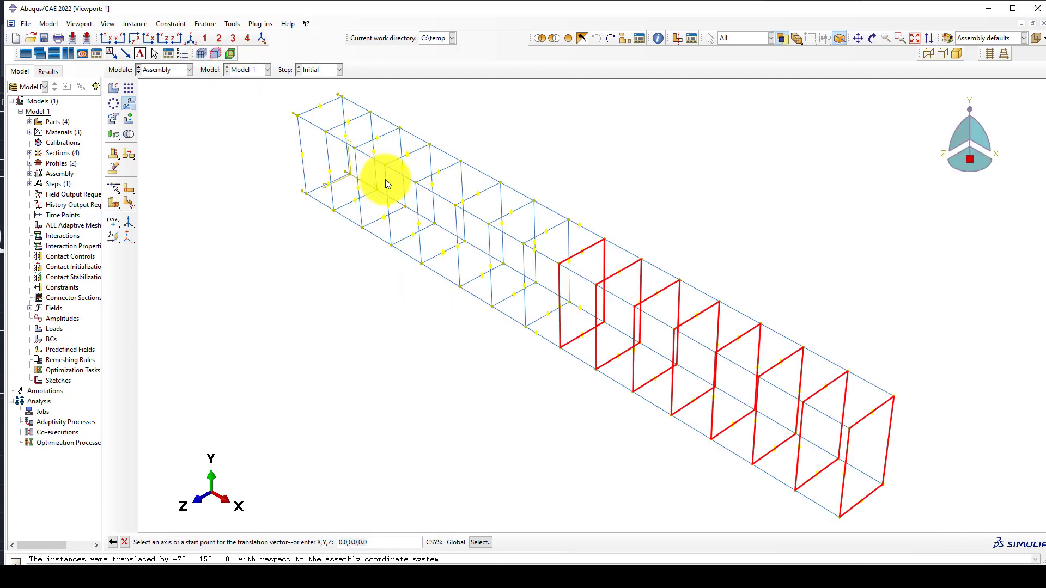
pyautogui.middleClick(364, 319)
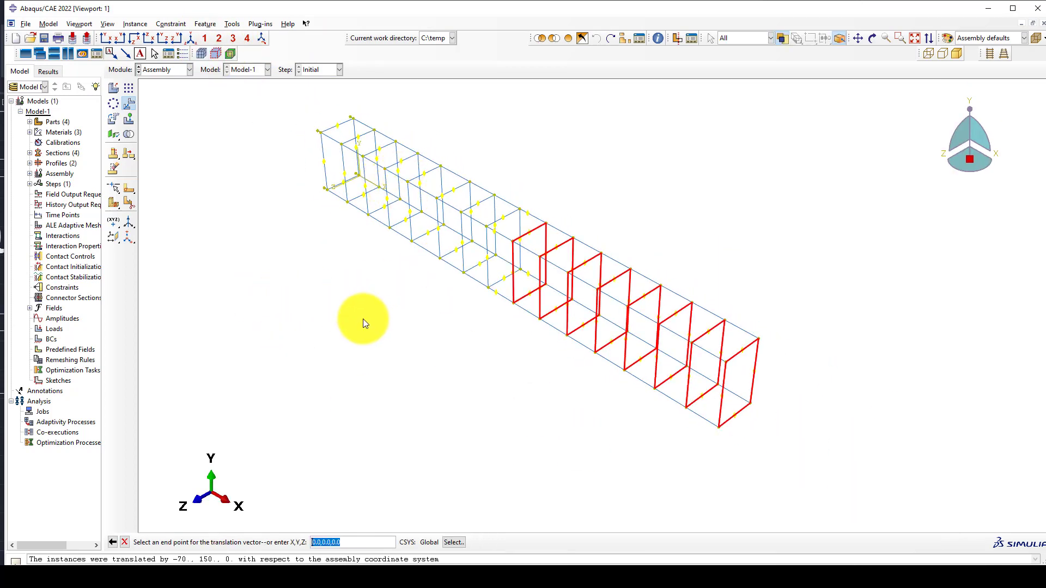
pyautogui.write('-20')
pyautogui.press('Return')
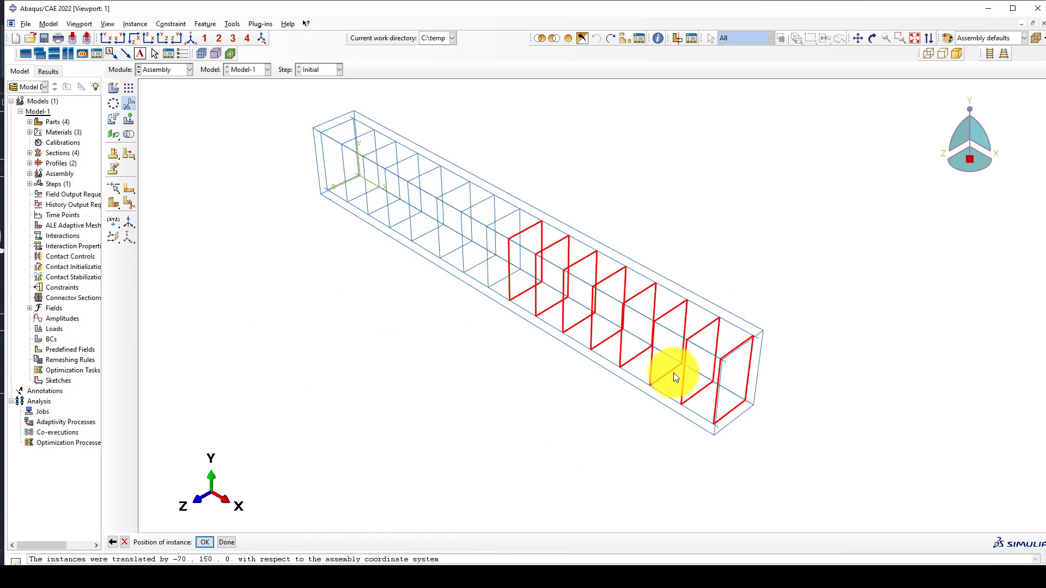
pyautogui.middleClick(606, 390)
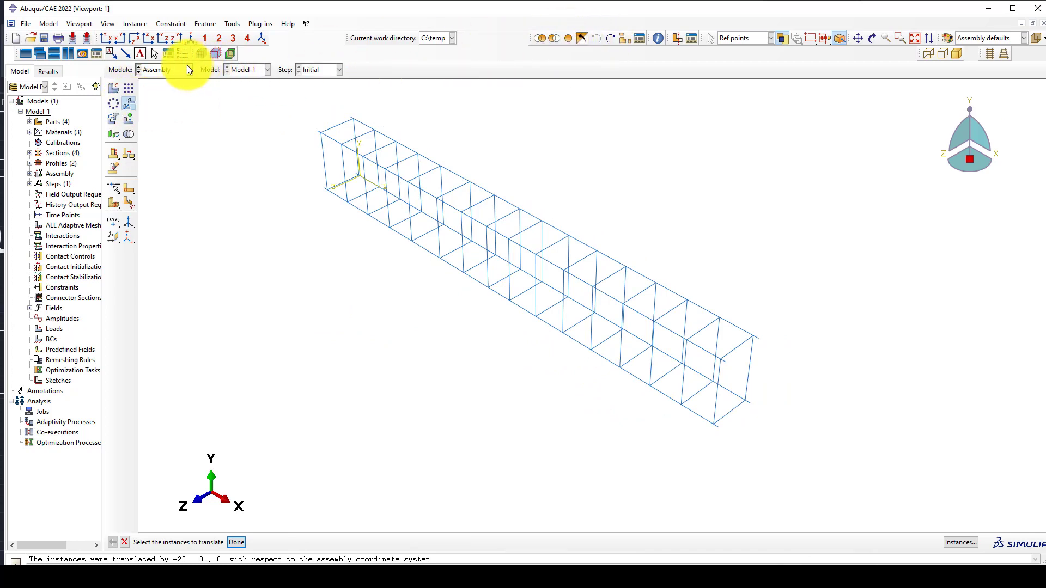
pyautogui.click(570, 36)
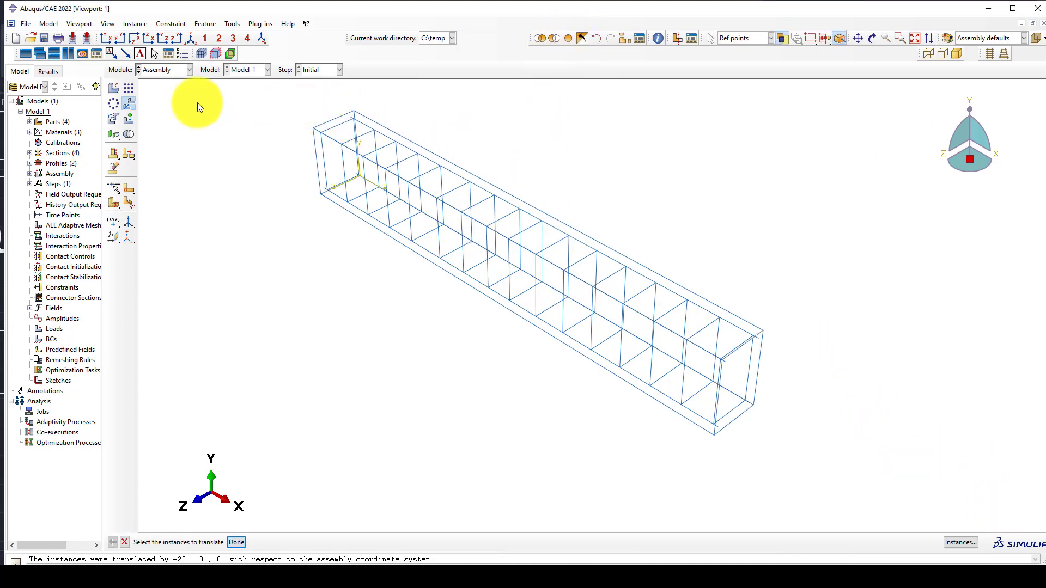
# Open the Concrete-beam part in the Part module and check the support and load plate positions in the AutoCAD drawing
pyautogui.click(176, 70)
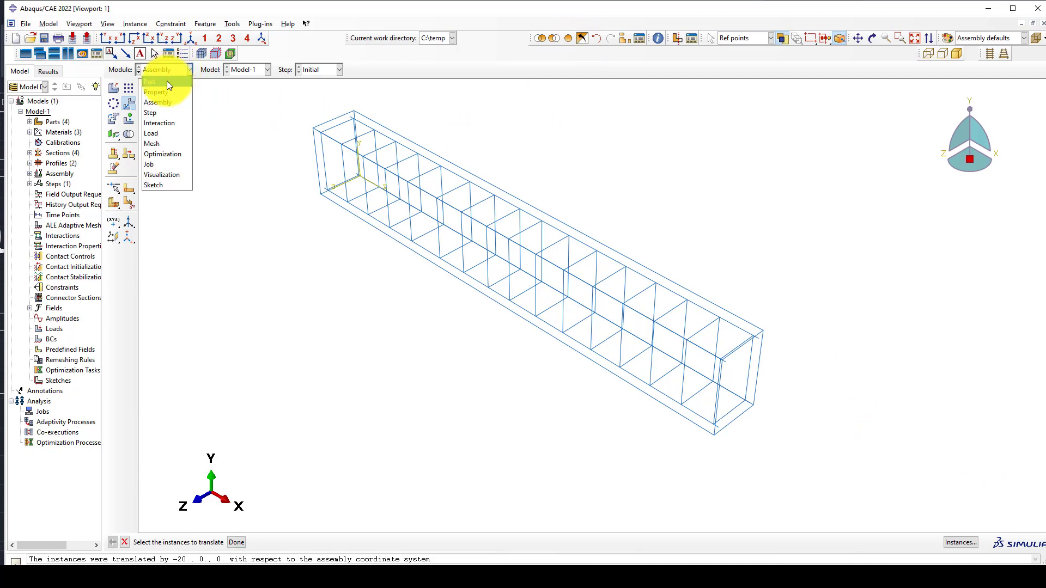
pyautogui.click(167, 81)
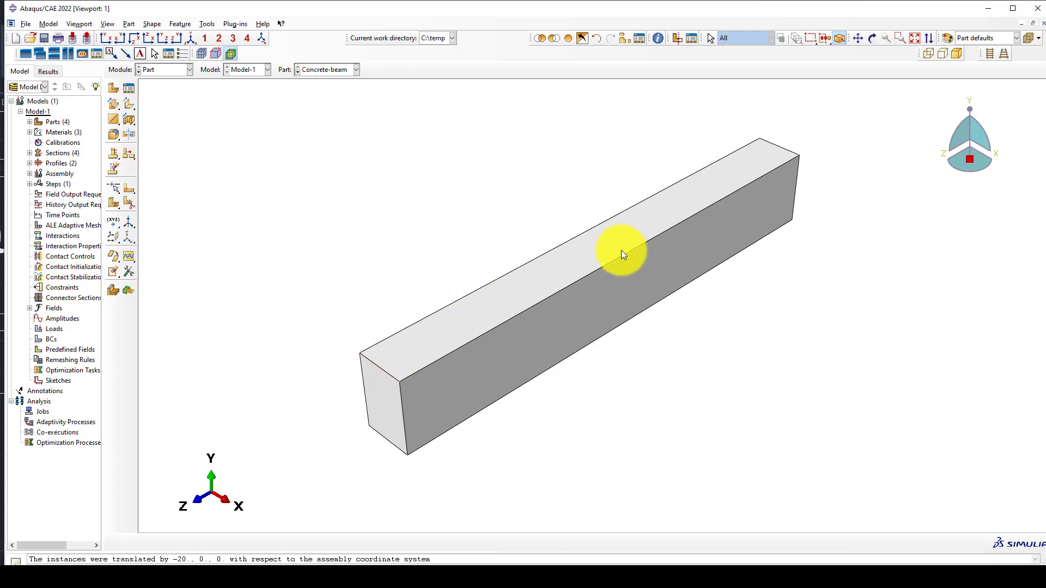
pyautogui.click(112, 237)
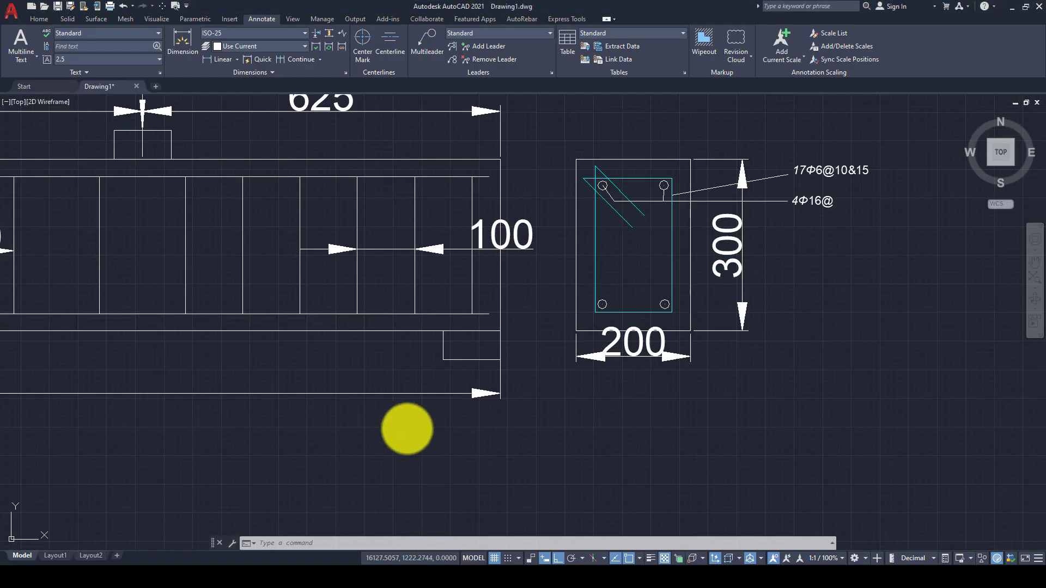
pyautogui.scroll(-5, 651, 298)
pyautogui.scroll(5, 327, 276)
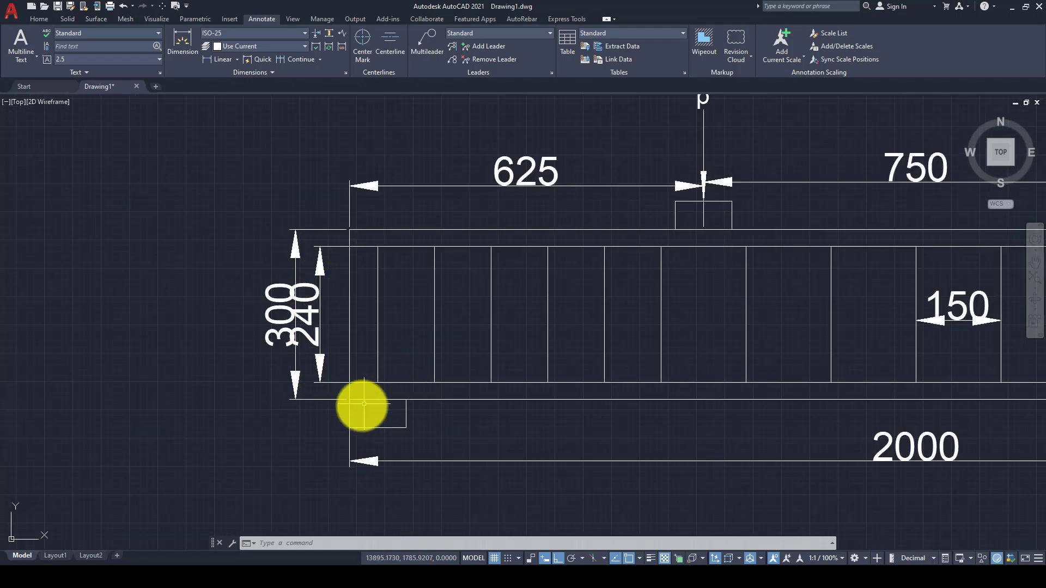
pyautogui.scroll(-2, 362, 406)
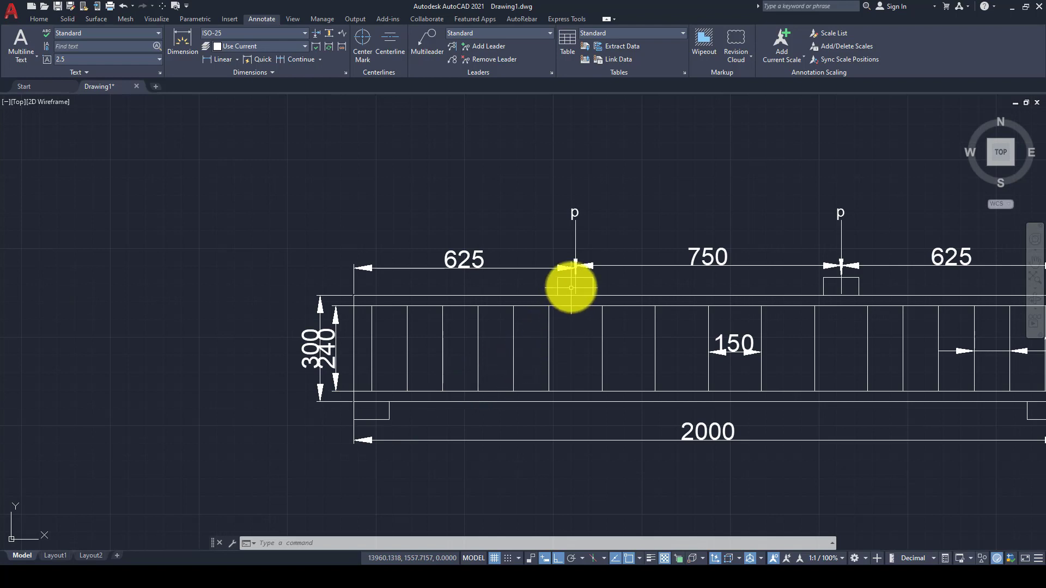
pyautogui.scroll(2, 564, 287)
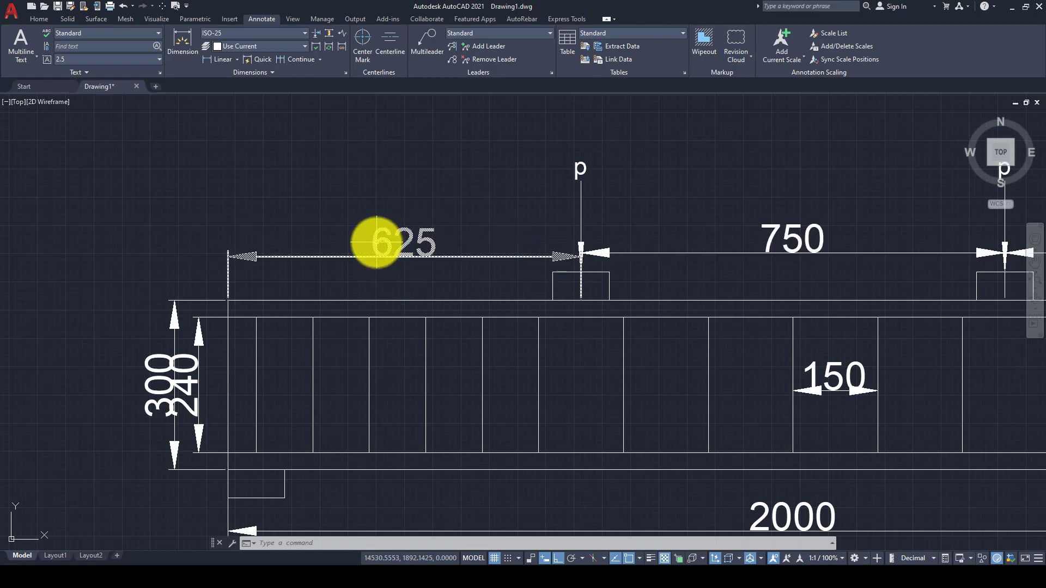
pyautogui.scroll(-5, 375, 246)
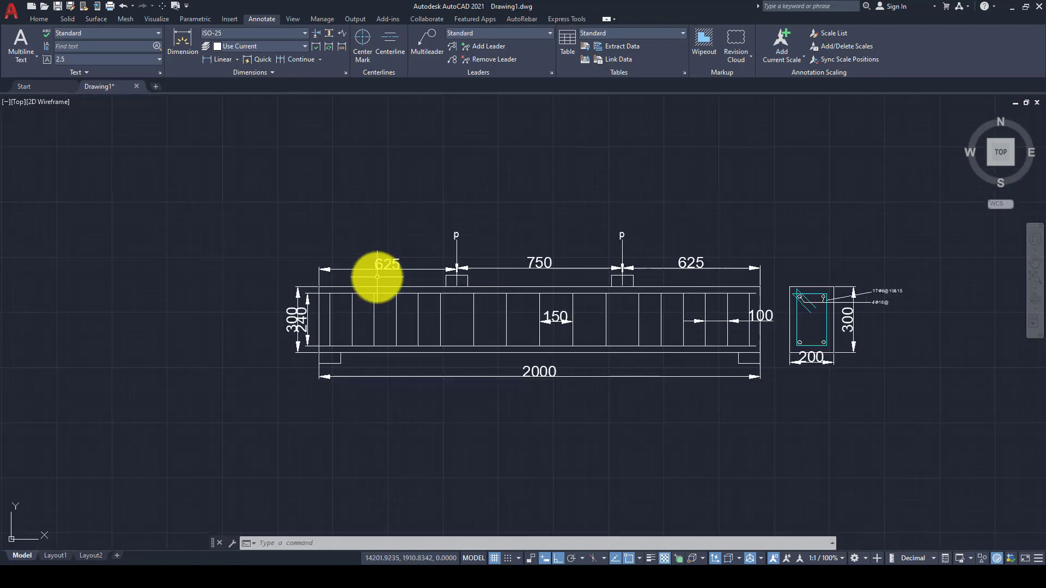
pyautogui.click(665, 568)
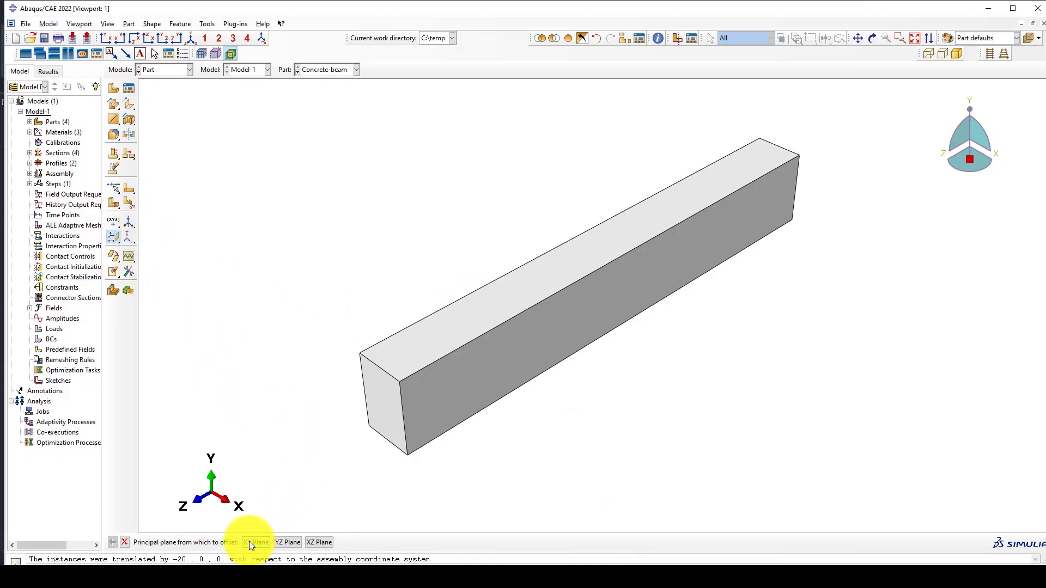
# Create a datum plane offset 100 from the beam's front end face, pointing into the beam
pyautogui.click(114, 237)
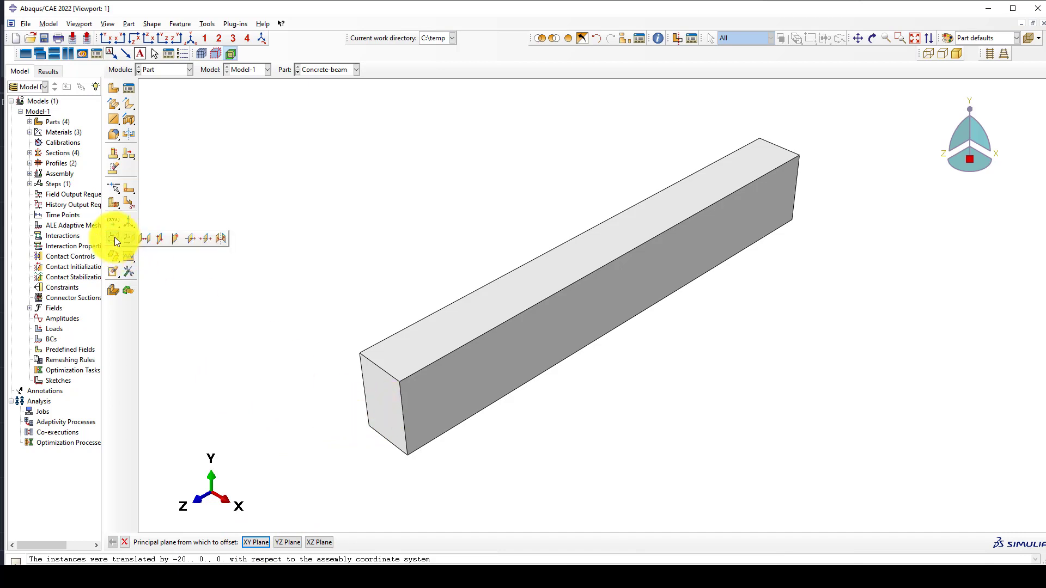
pyautogui.click(143, 239)
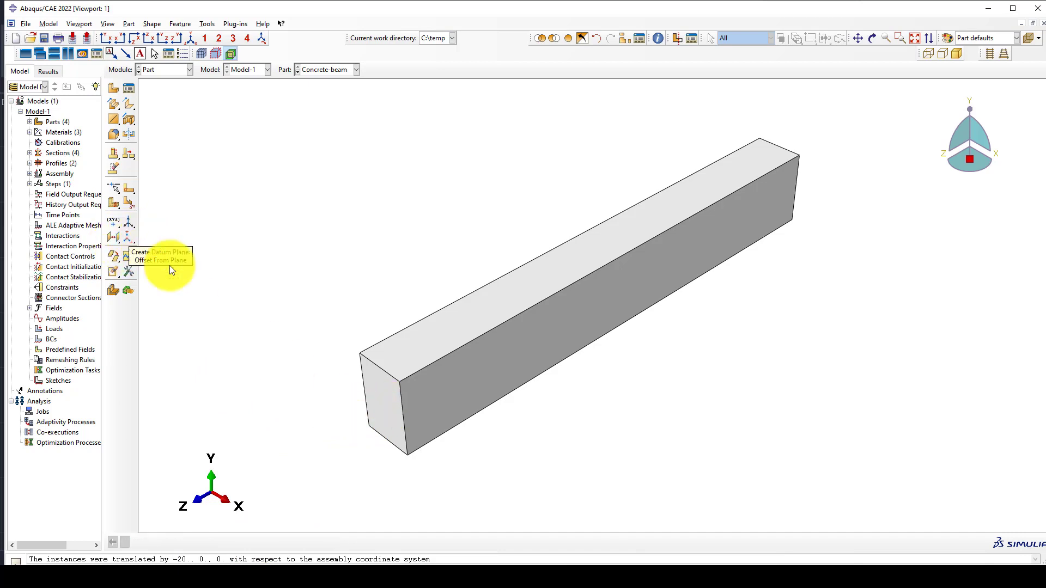
pyautogui.click(396, 401)
pyautogui.press('Return')
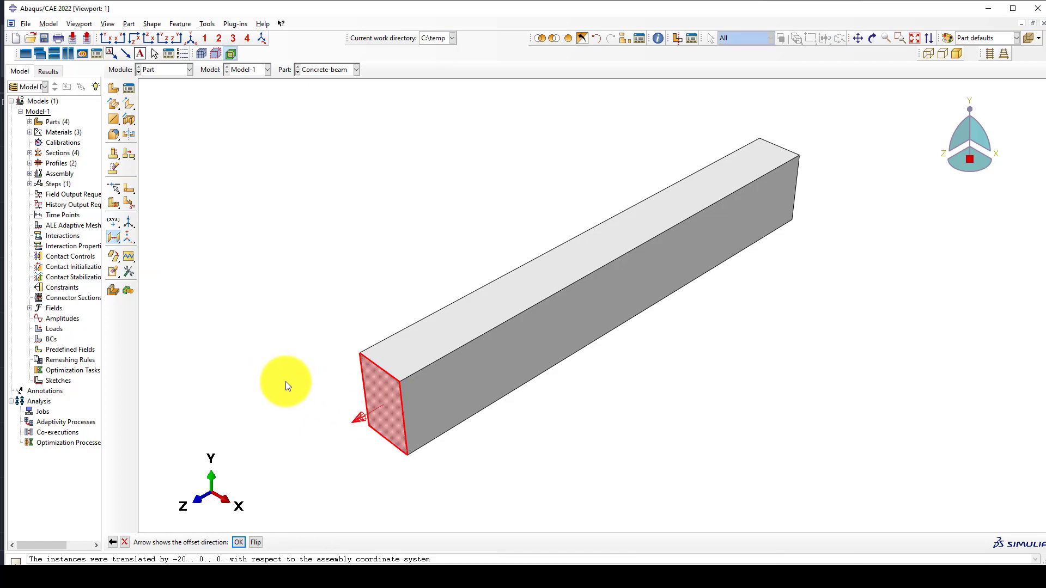
pyautogui.click(256, 543)
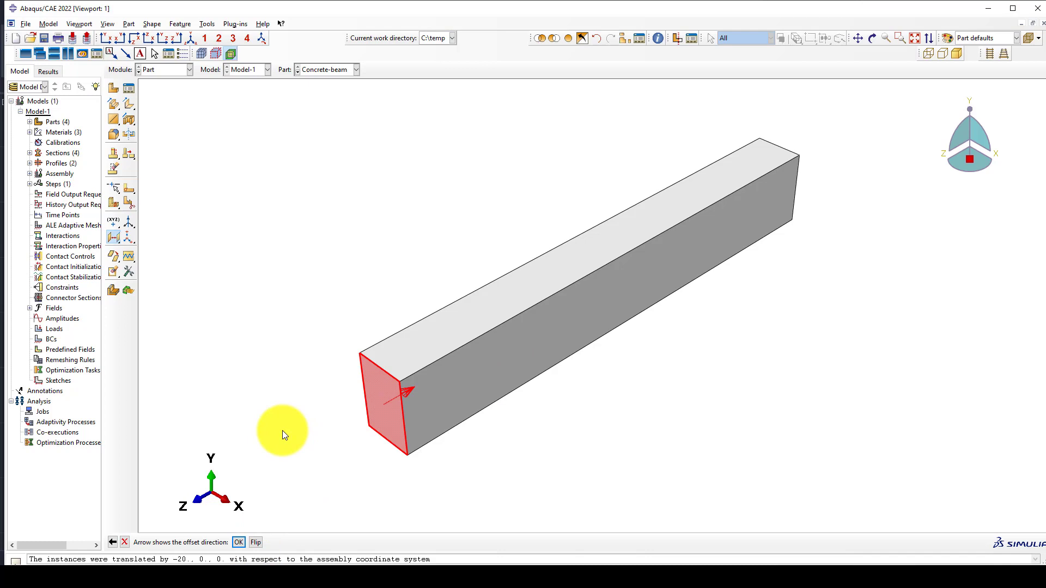
pyautogui.press('Return')
pyautogui.write('100')
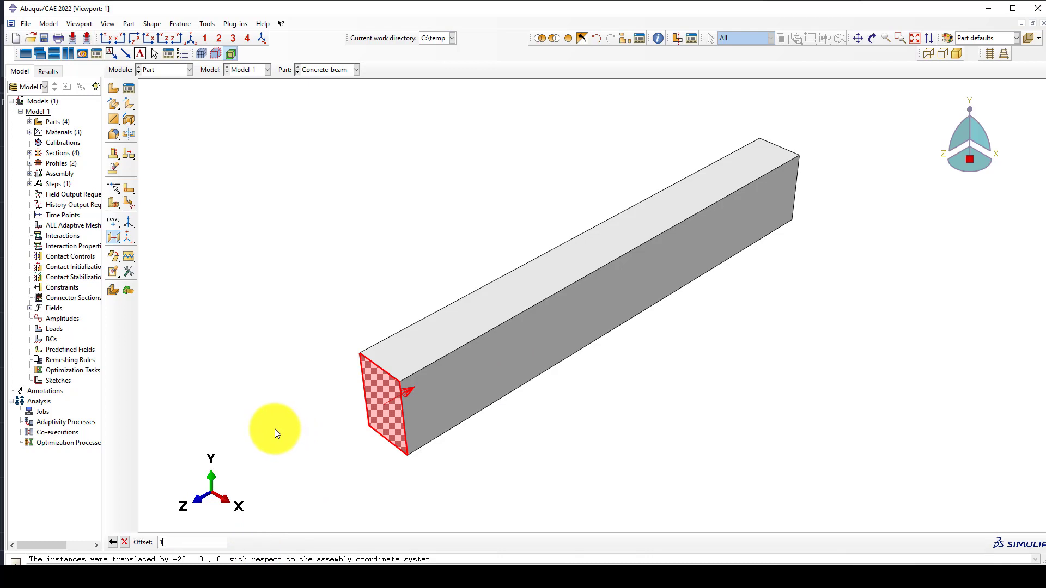
pyautogui.press('Return')
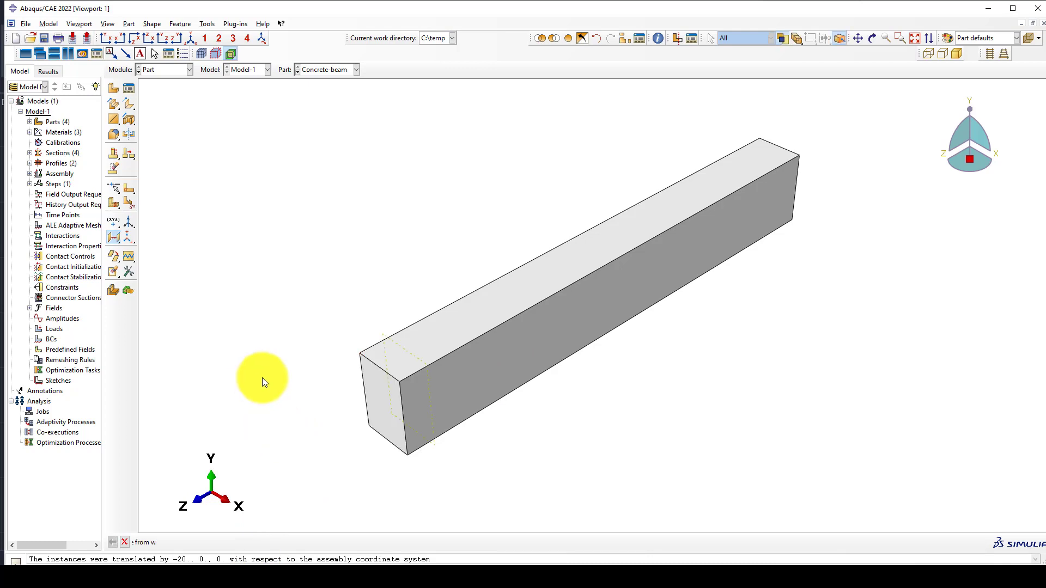
# Create a second datum plane offset 575 inward from the beam's front end face
pyautogui.click(383, 395)
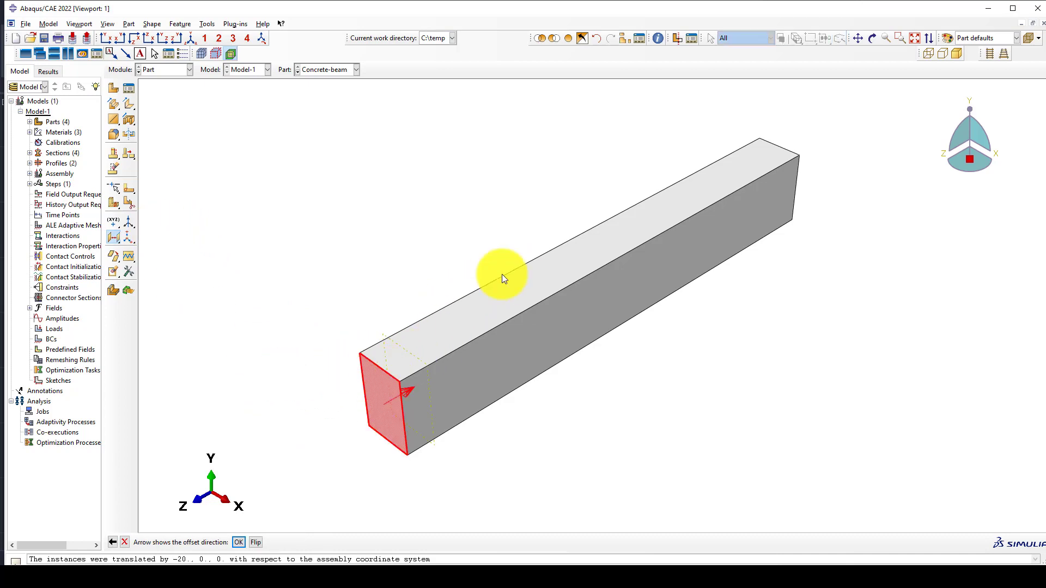
pyautogui.middleClick(245, 351)
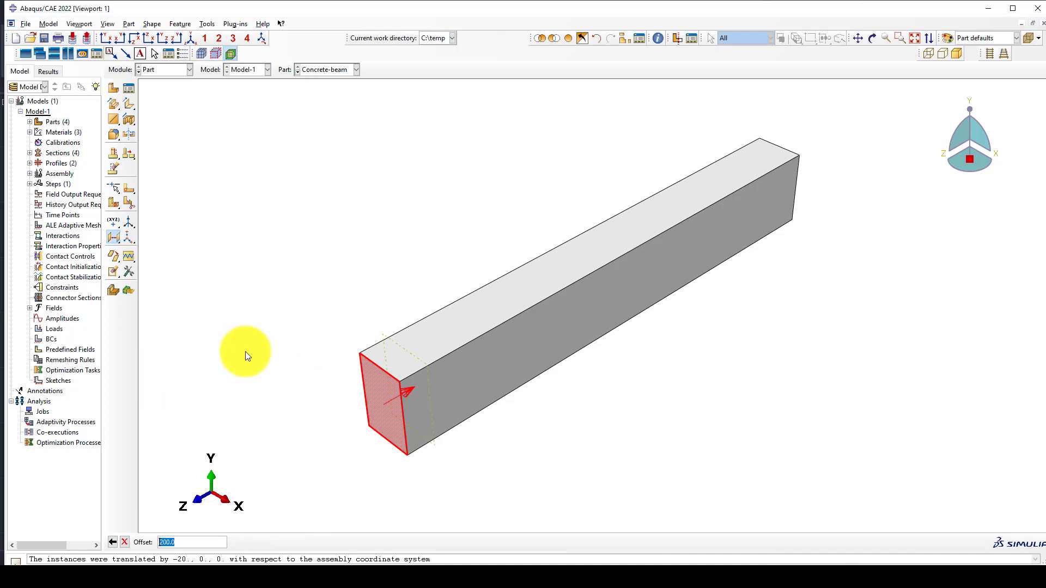
pyautogui.write('575')
pyautogui.press('Return')
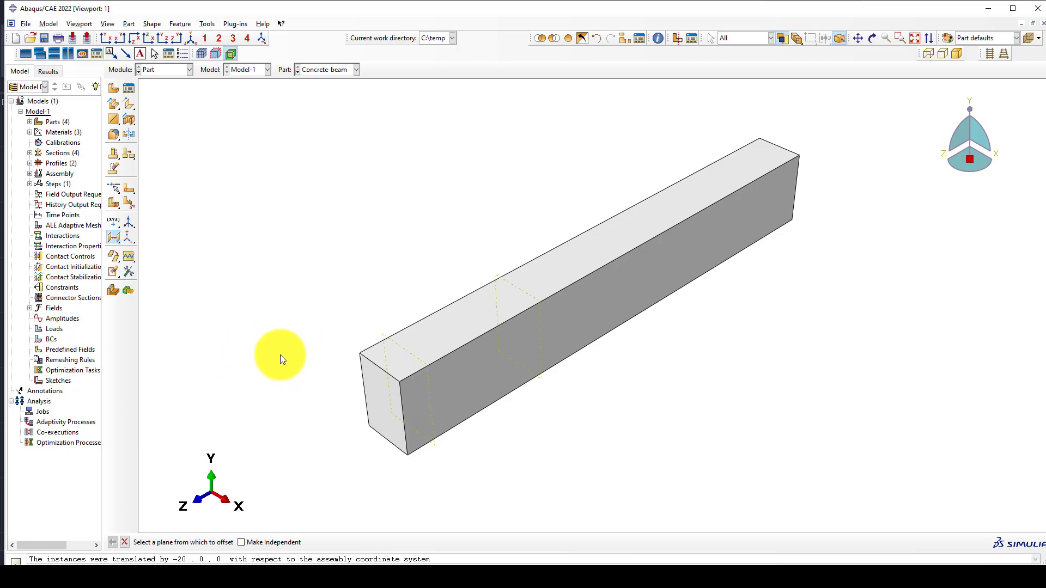
# Create a third datum plane offset 575+100 inward from the beam's front end face
pyautogui.click(388, 394)
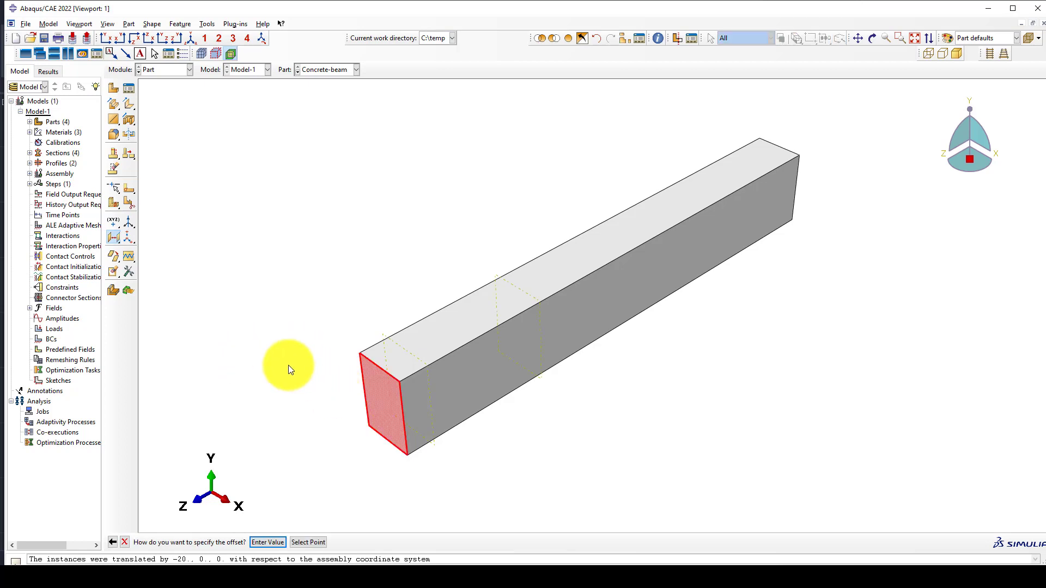
pyautogui.middleClick(289, 365)
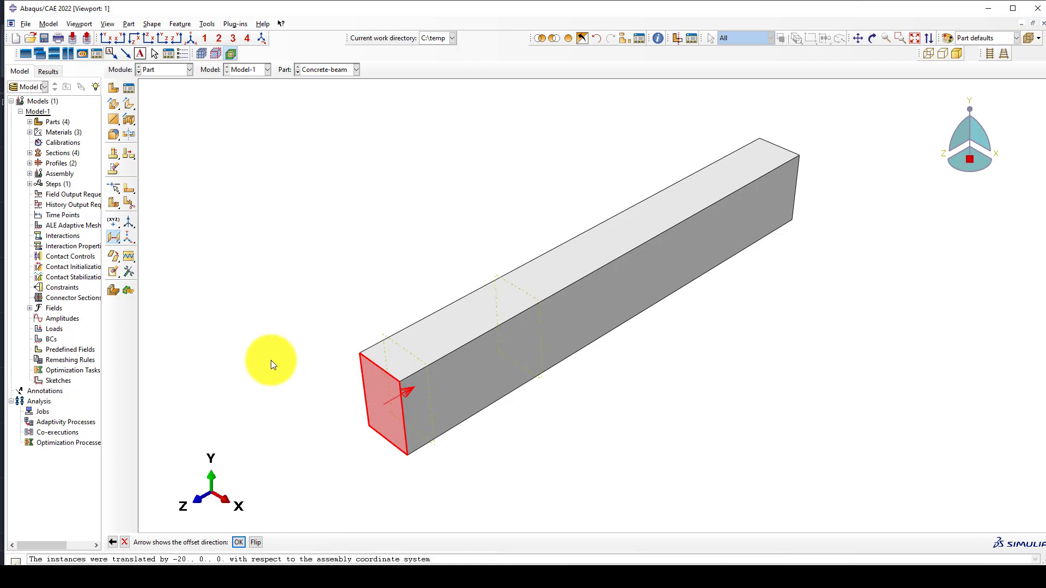
pyautogui.middleClick(271, 361)
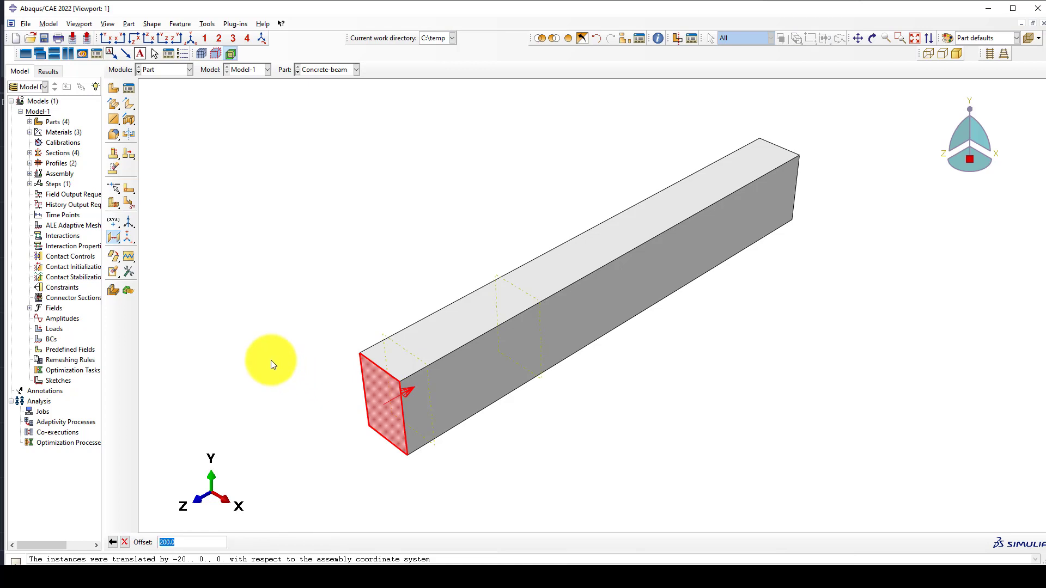
pyautogui.write('1')
pyautogui.write('75+')
pyautogui.write('100')
pyautogui.press('Return')
pyautogui.scroll(2, 510, 300)
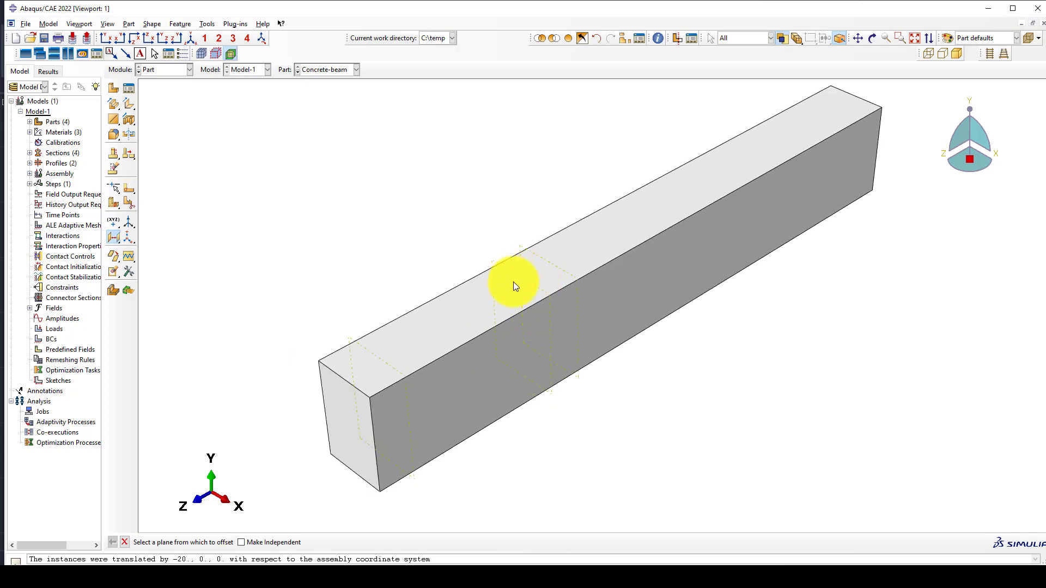
# Pick the beam's front end face as the base of a fourth offset datum plane, with the offset pointing into the beam
pyautogui.scroll(-2, 467, 299)
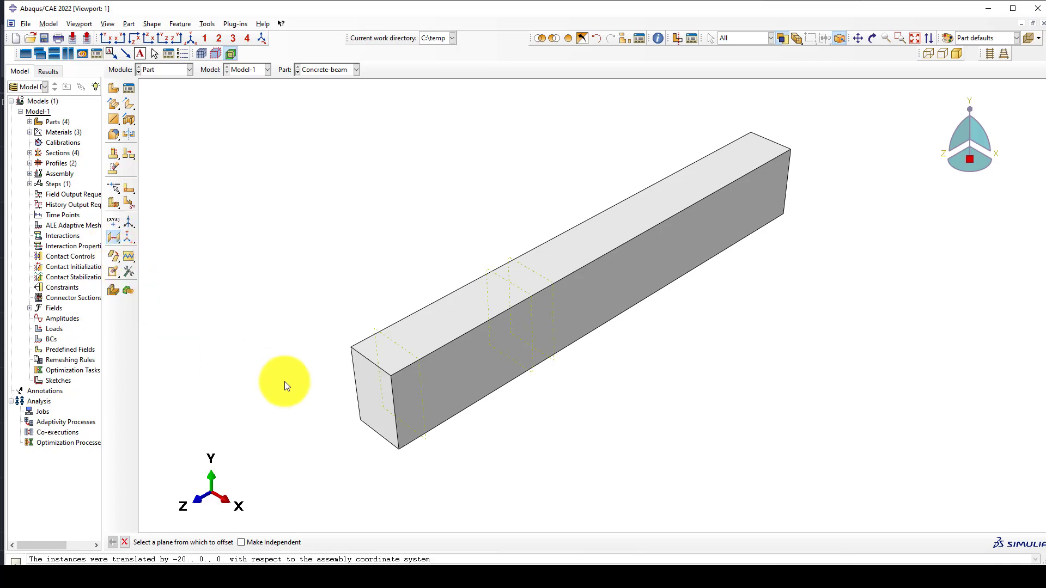
pyautogui.click(367, 387)
pyautogui.press('Return')
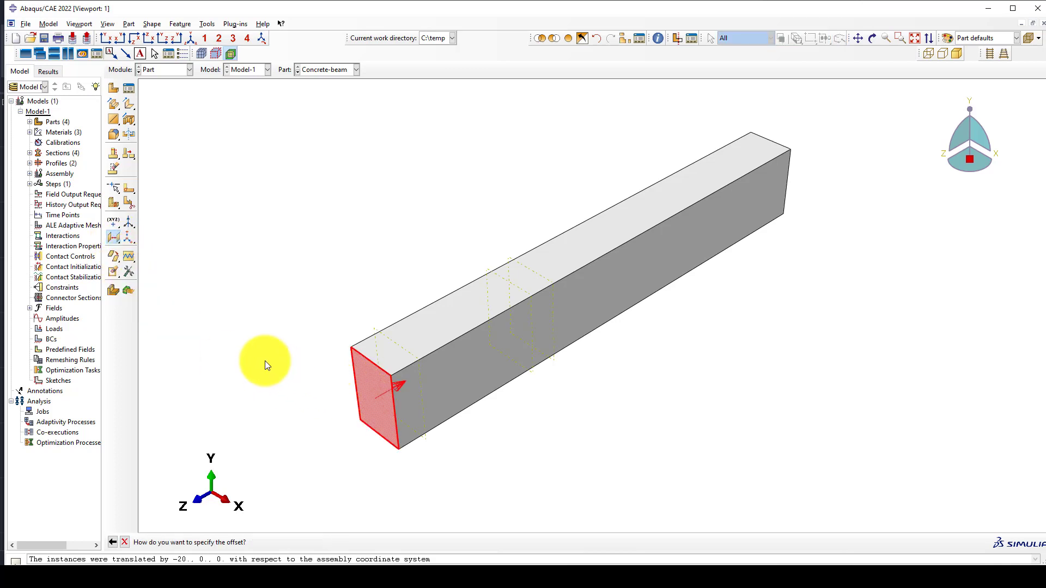
pyautogui.press('Return')
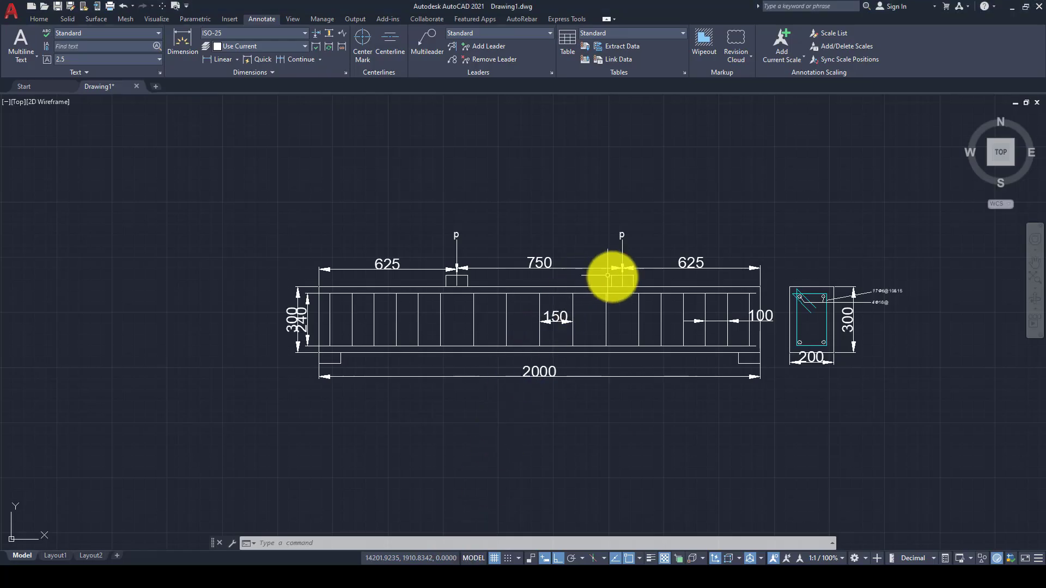
# Switch to the AutoCAD drawing and measure the distance from the beam's left end to the near edge of the right load plate
pyautogui.scroll(-4, 610, 321)
pyautogui.scroll(5, 603, 329)
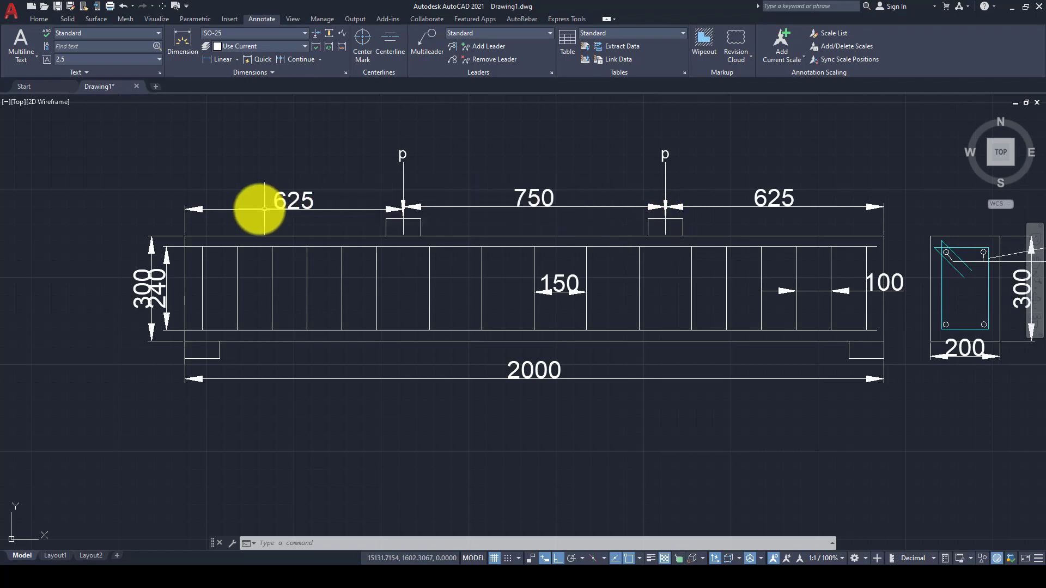
pyautogui.write('dist')
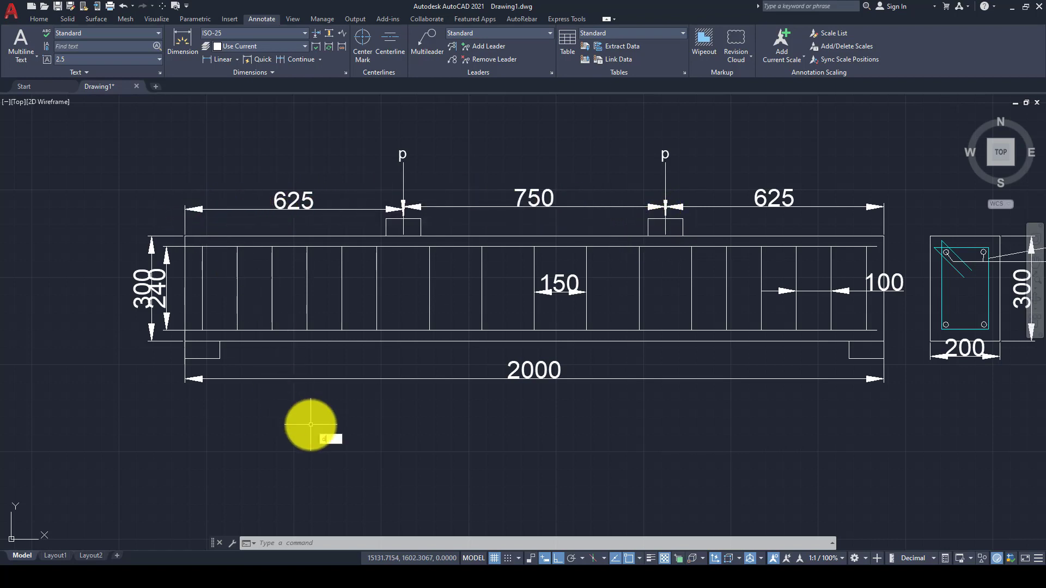
pyautogui.press('Return')
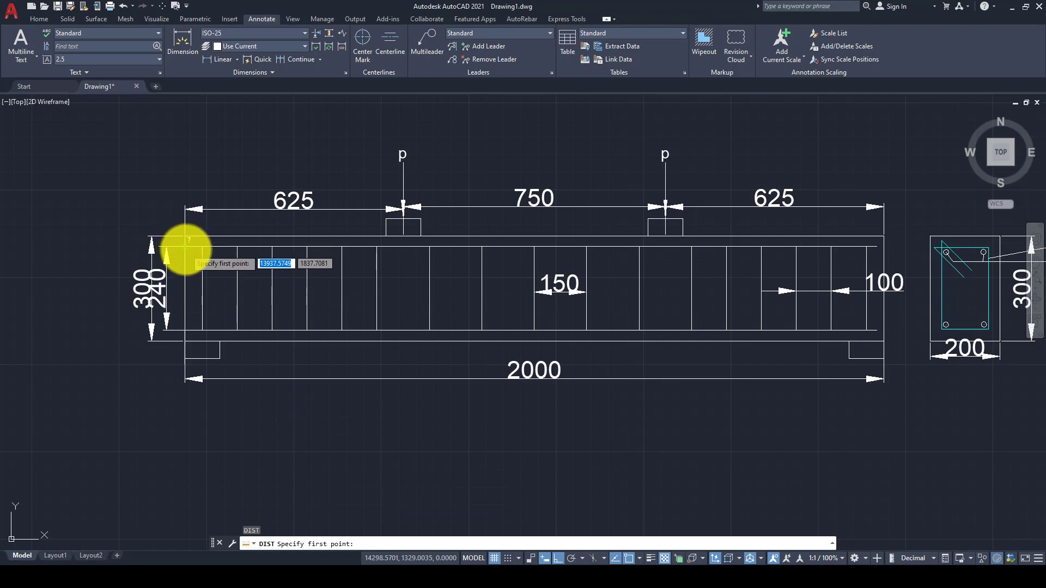
pyautogui.click(184, 245)
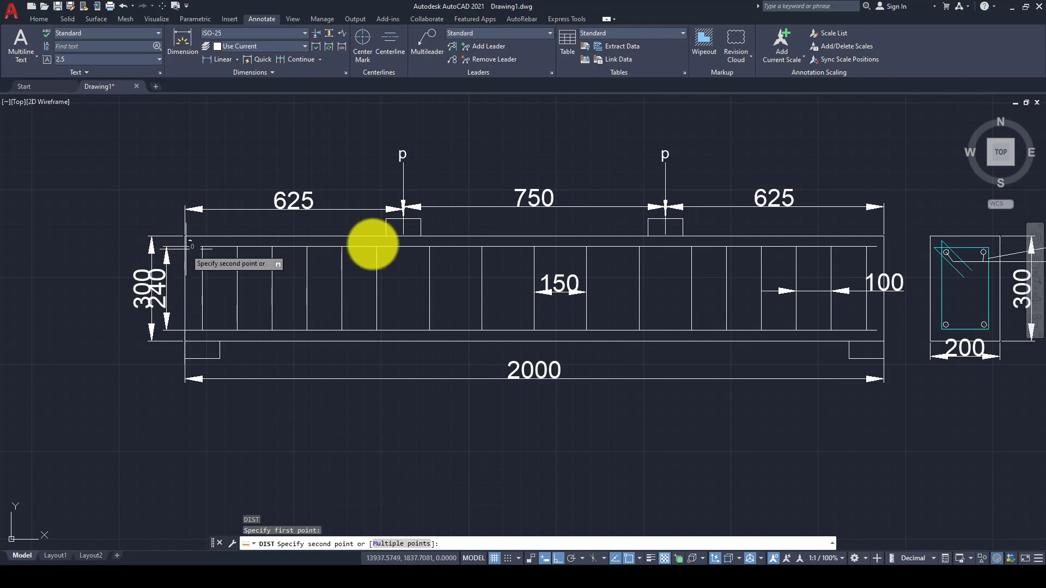
pyautogui.click(647, 231)
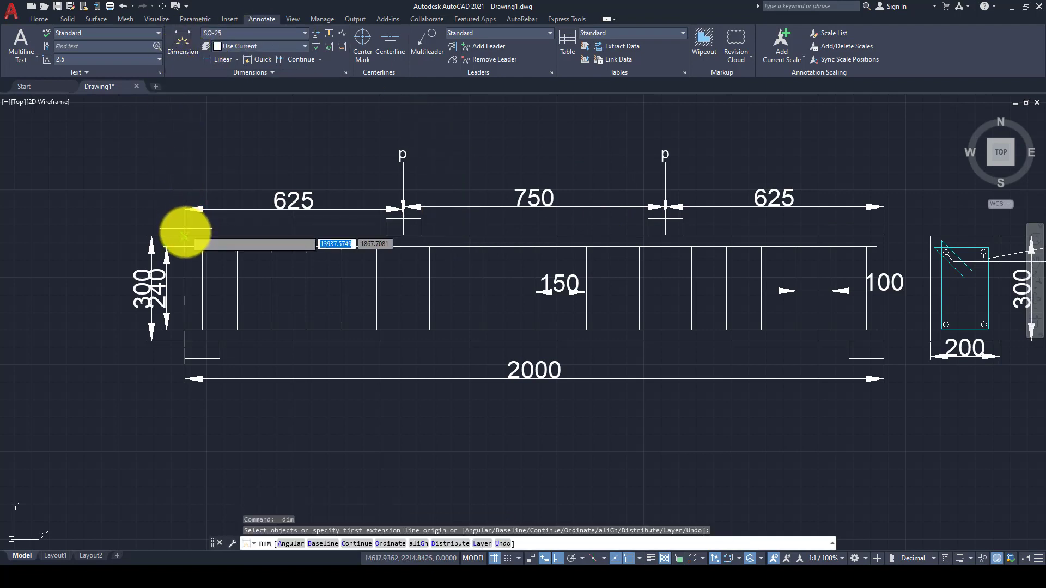
# Add a linear dimension above the beam from its left end to the near edge of the right load plate
pyautogui.click(184, 245)
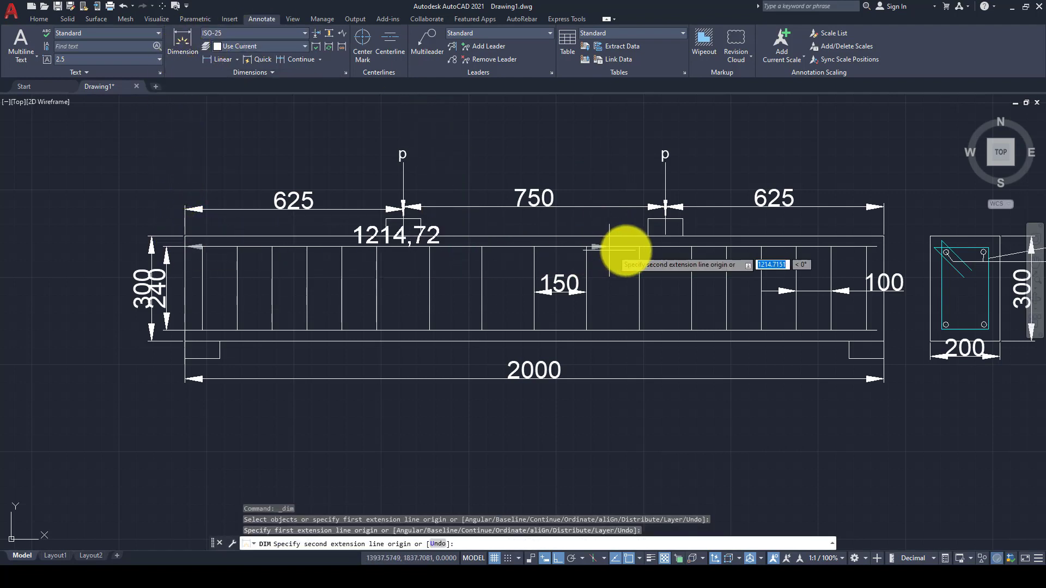
pyautogui.click(648, 236)
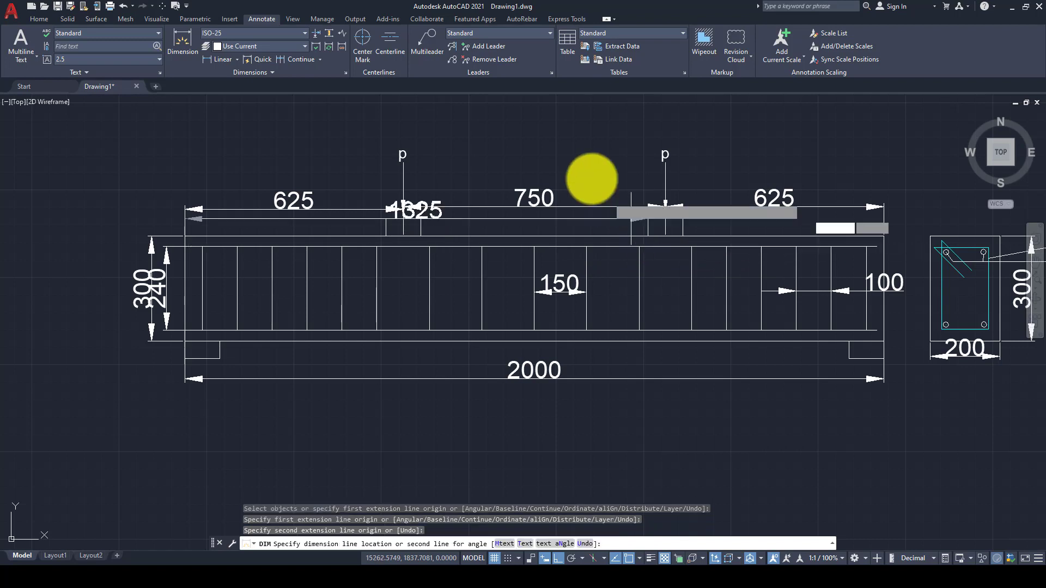
pyautogui.click(567, 146)
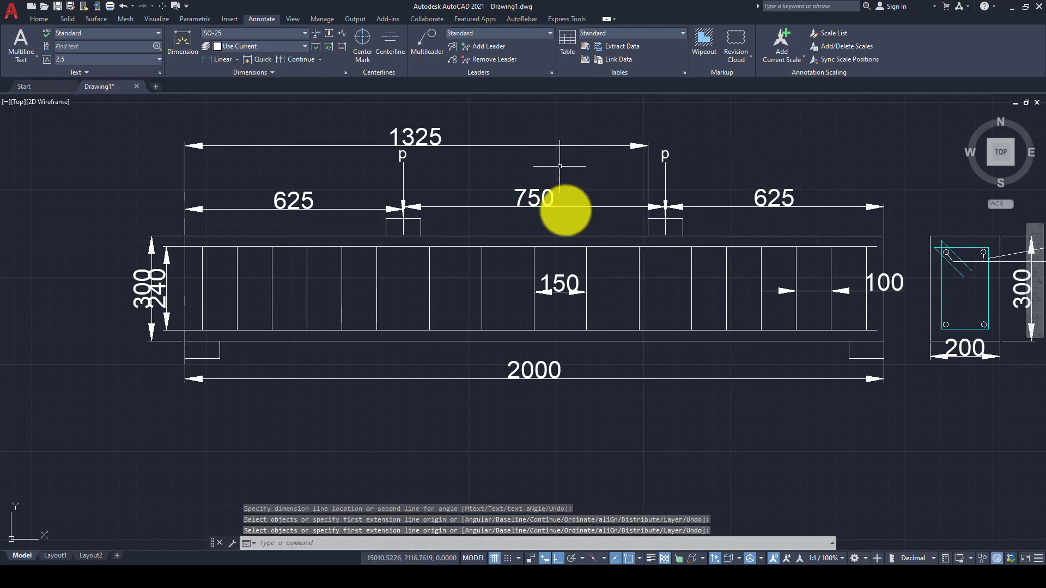
# Return to Abaqus/CAE and create the fourth datum plane with an offset of 1325 from the beam's front end face
pyautogui.click(665, 533)
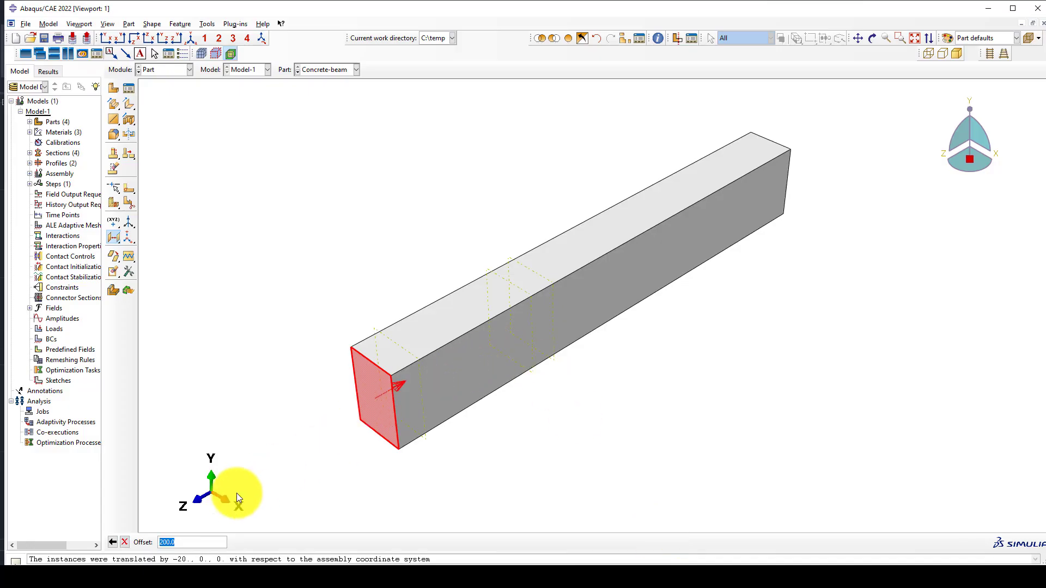
pyautogui.write('1325')
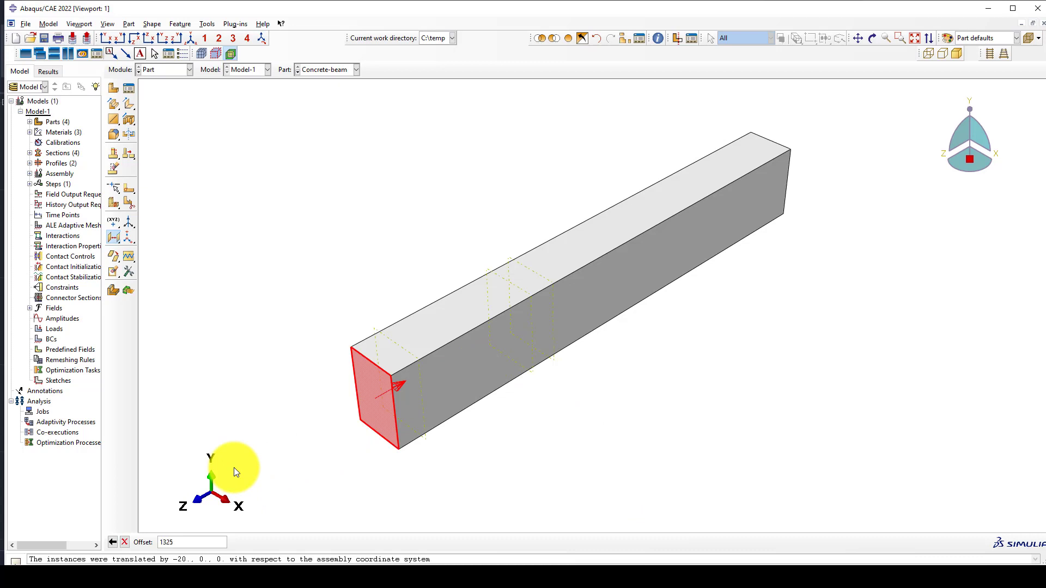
pyautogui.press('Return')
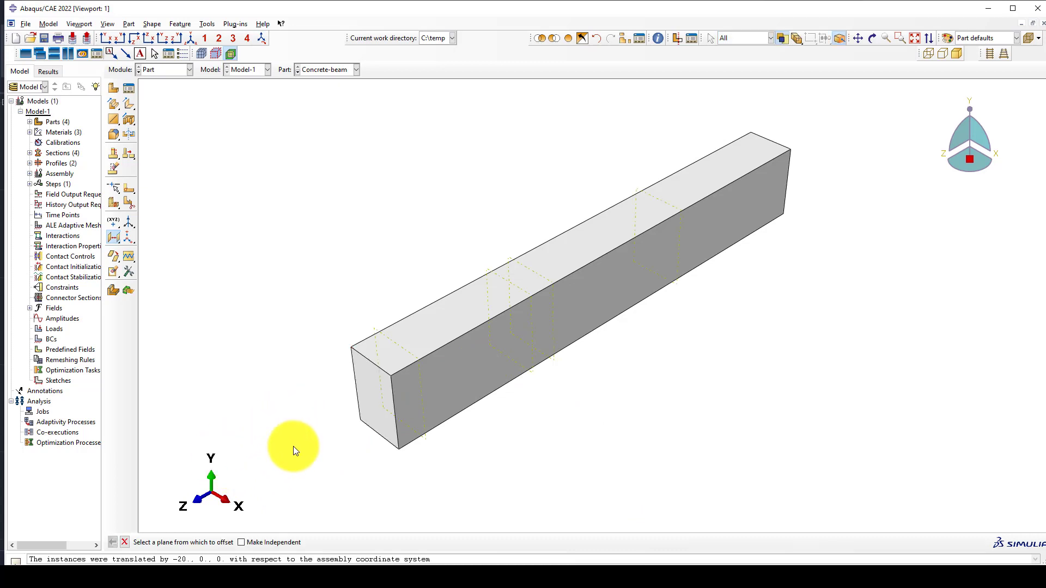
# Create a fifth datum plane offset 1325+100 inward from the beam's front end face
pyautogui.click(374, 383)
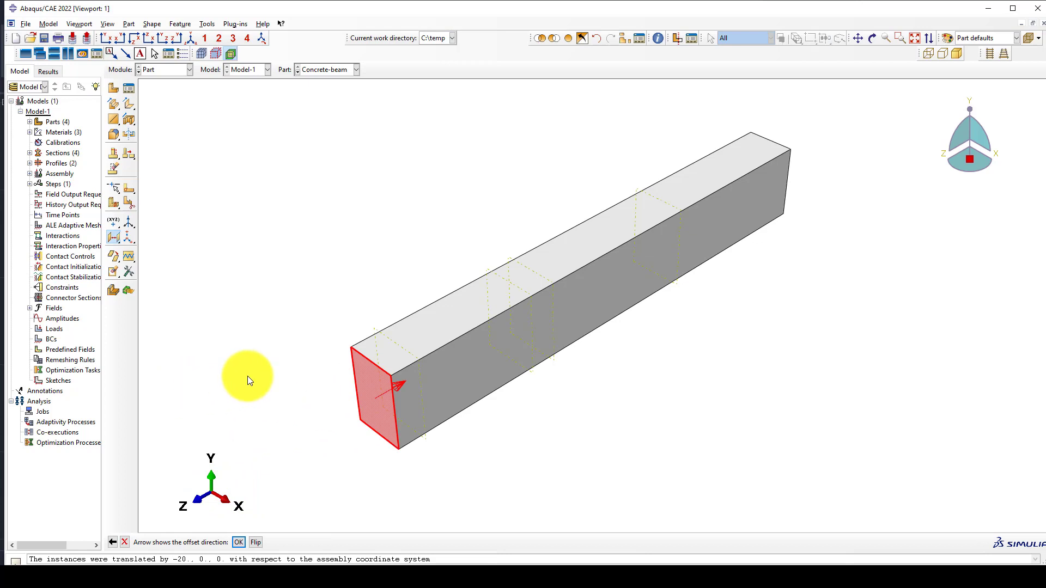
pyautogui.press('Return')
pyautogui.write('1325')
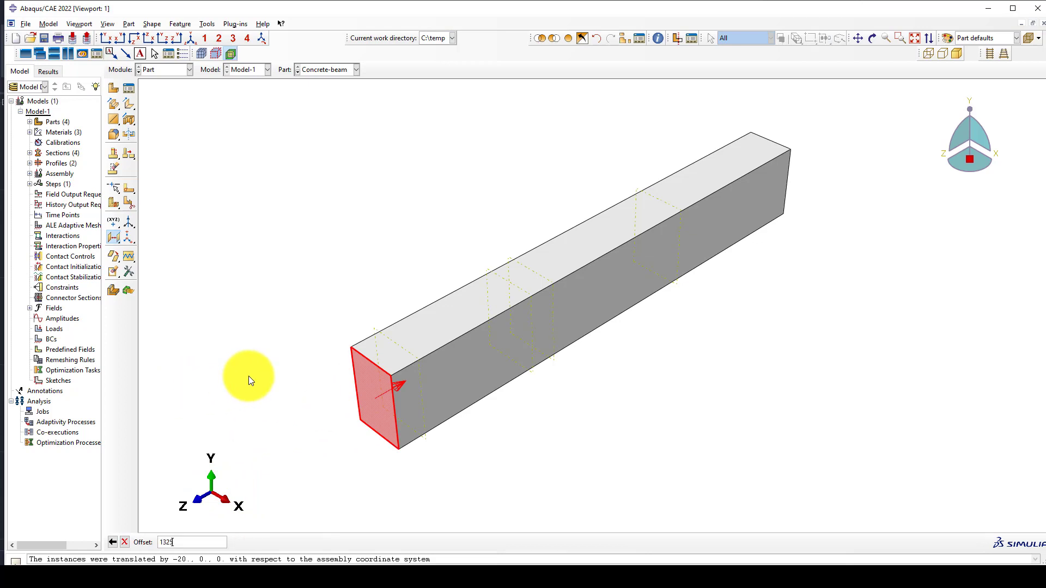
pyautogui.write('+100')
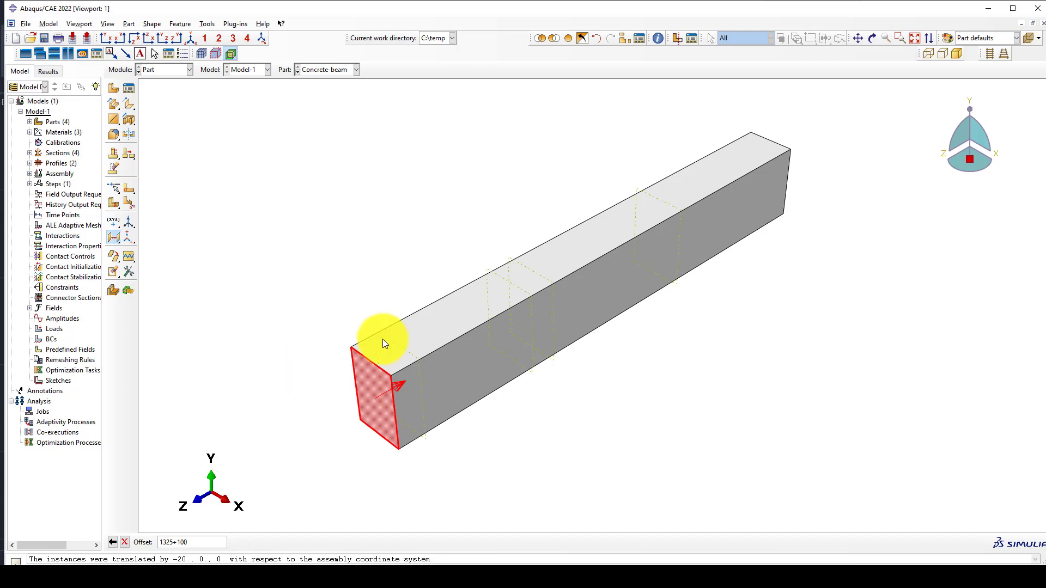
pyautogui.press('Return')
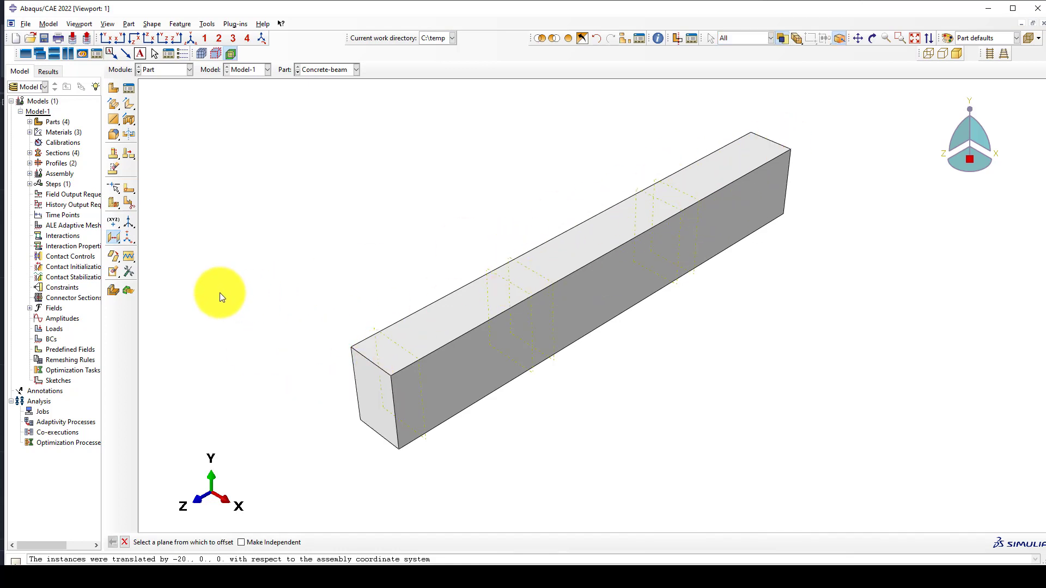
pyautogui.press('Escape')
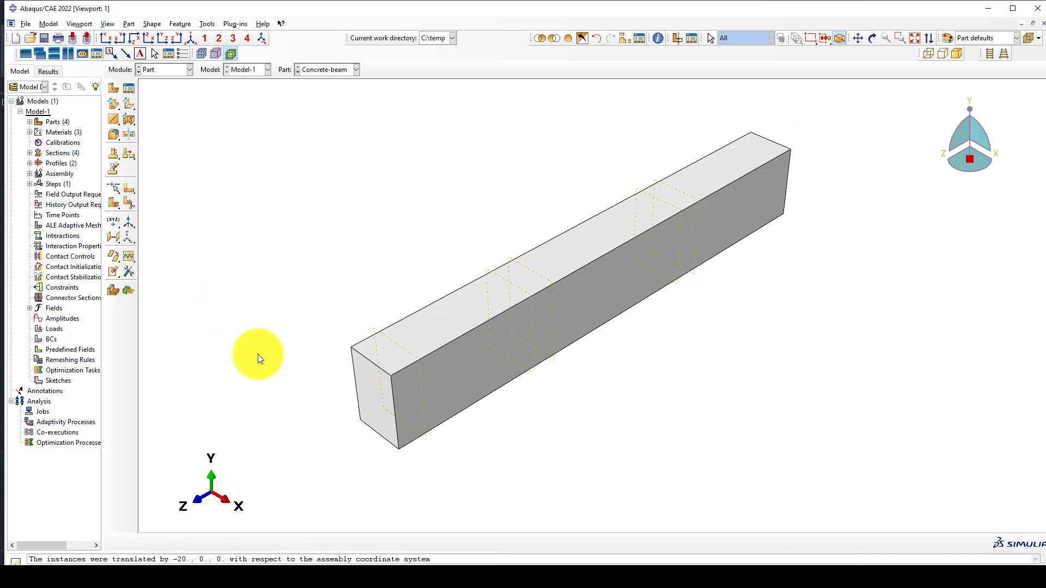
# Create a sixth datum plane offset 1900 from the beam's front end face, with the direction flipped to point into the beam
pyautogui.click(116, 240)
pyautogui.click(379, 407)
pyautogui.press('Return')
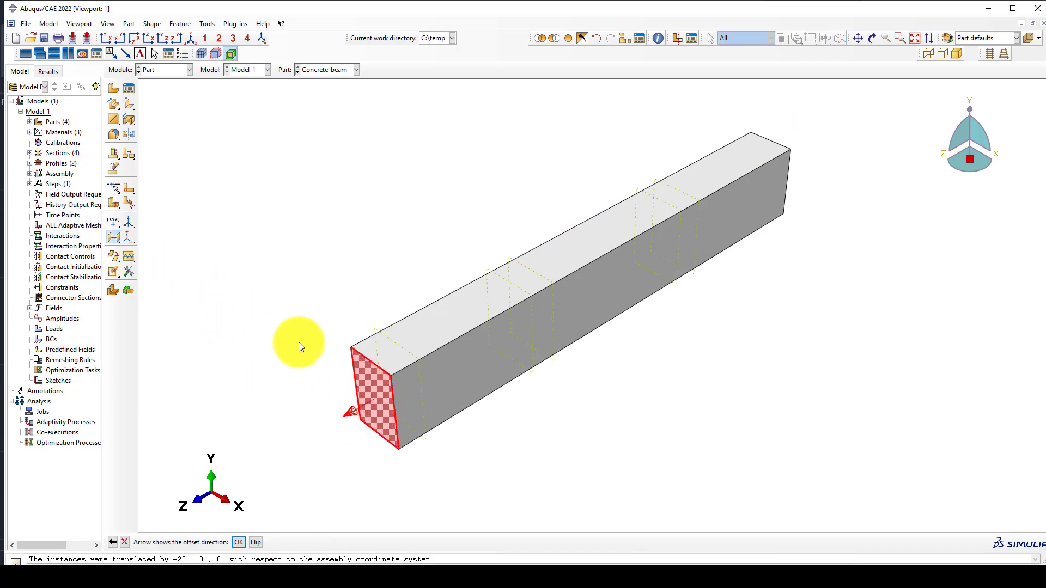
pyautogui.press('Return')
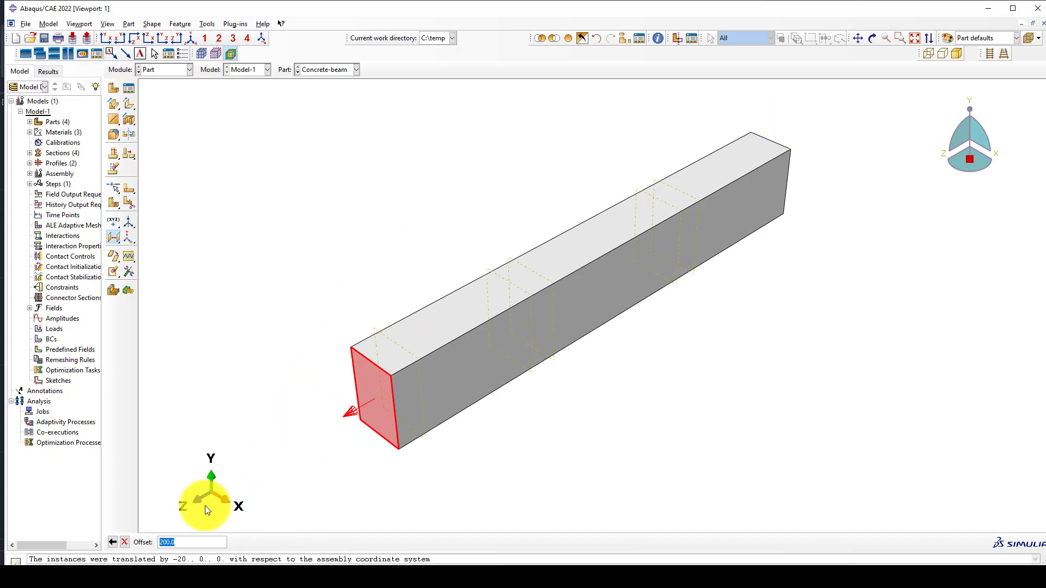
pyautogui.click(112, 542)
pyautogui.click(256, 542)
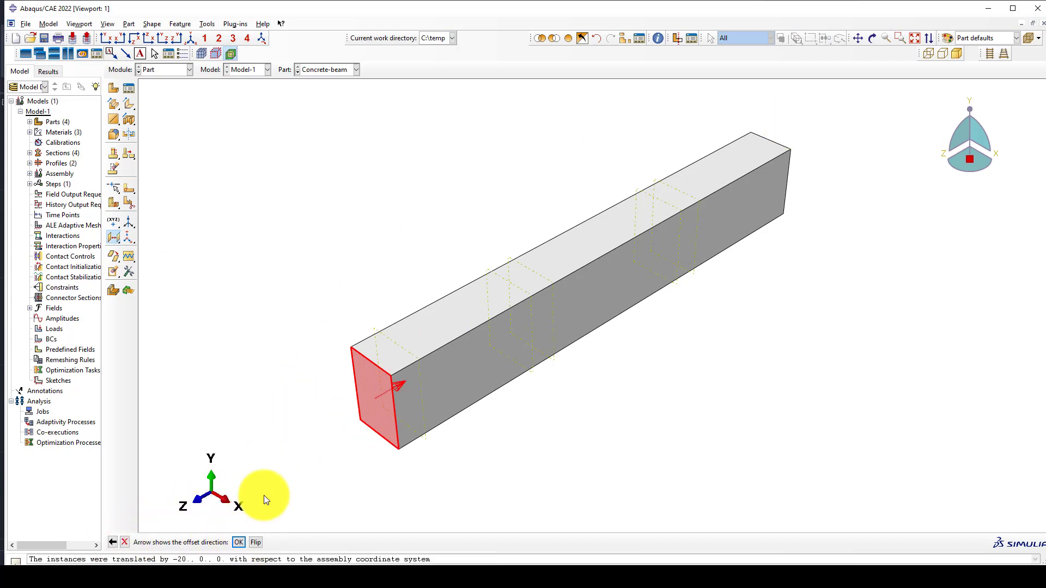
pyautogui.press('Return')
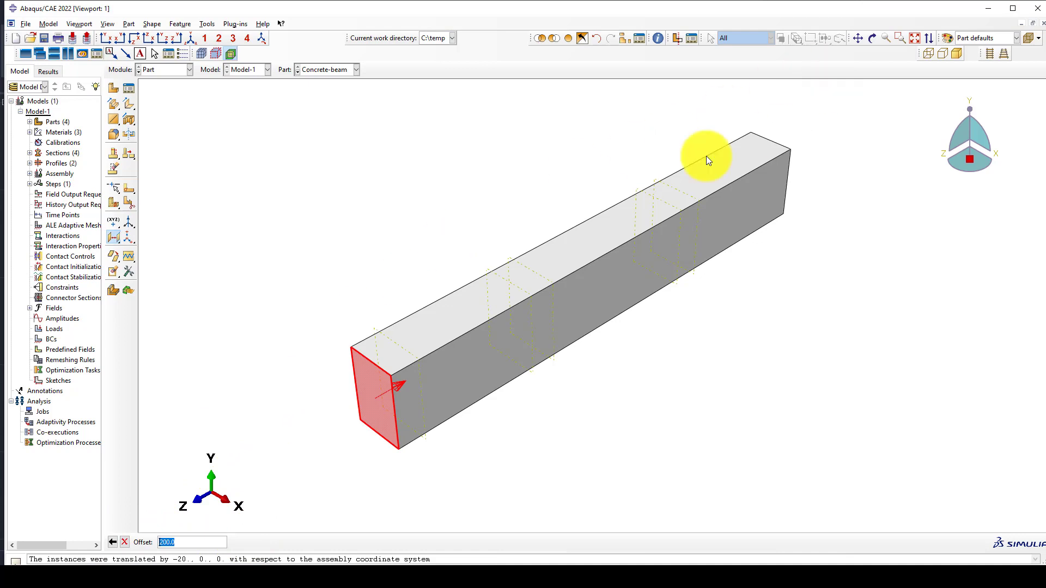
pyautogui.write('1900')
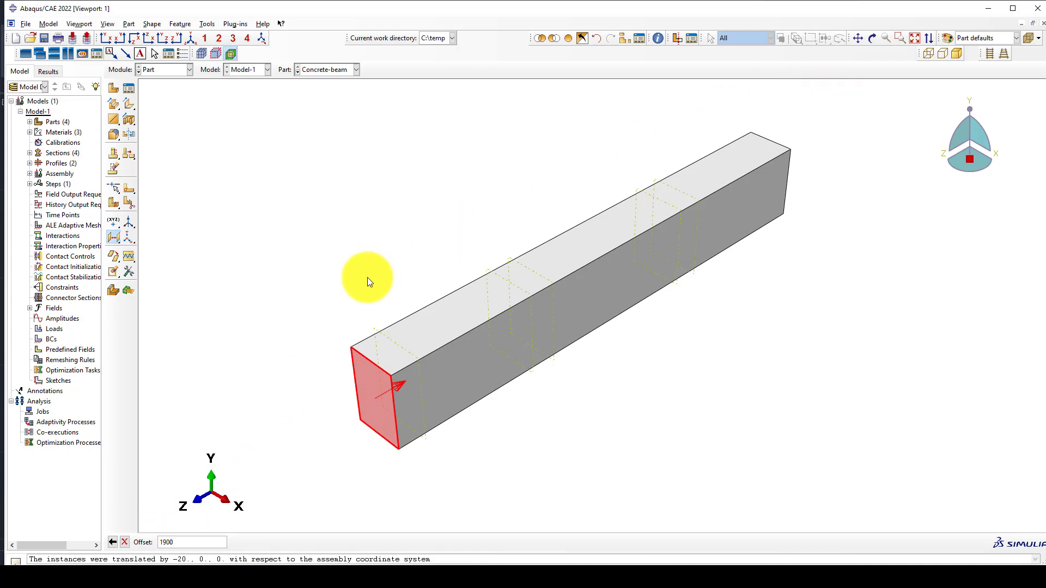
pyautogui.press('Return')
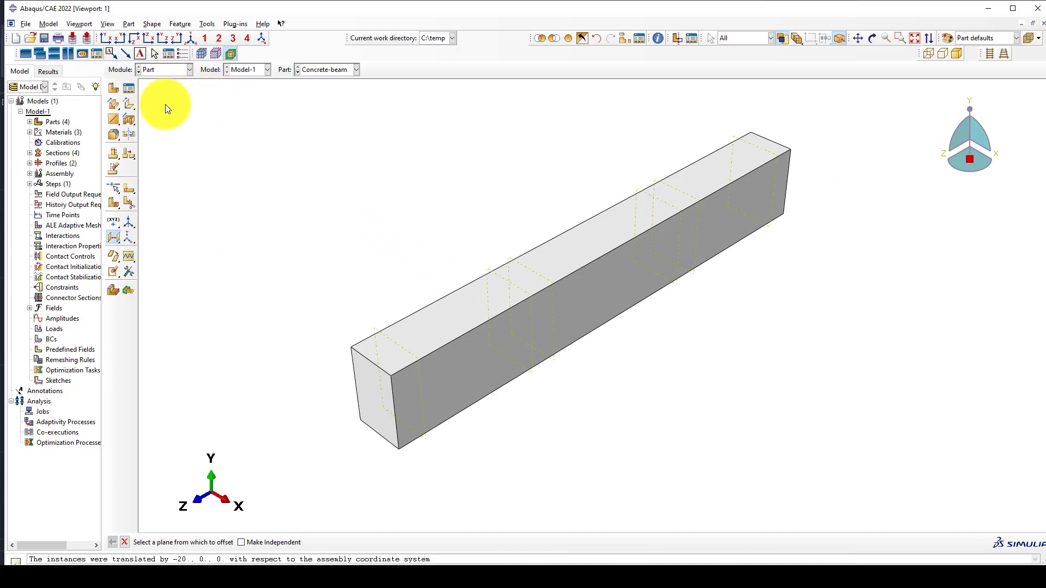
# Partition the beam's solid cell with the datum plane nearest the front end face, using the Partition Cell by datum plane tool
pyautogui.click(114, 204)
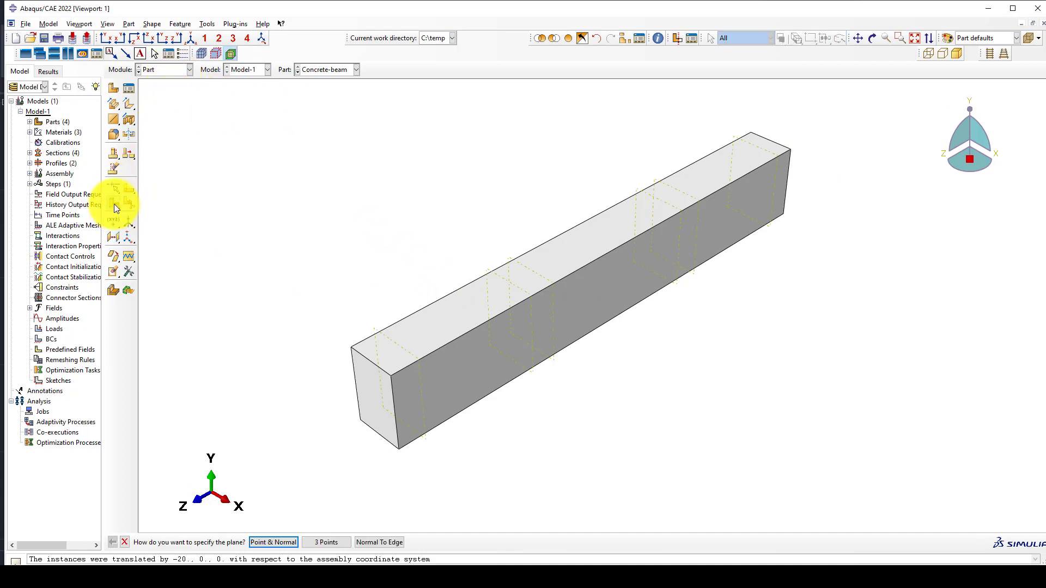
pyautogui.click(113, 204)
pyautogui.click(144, 205)
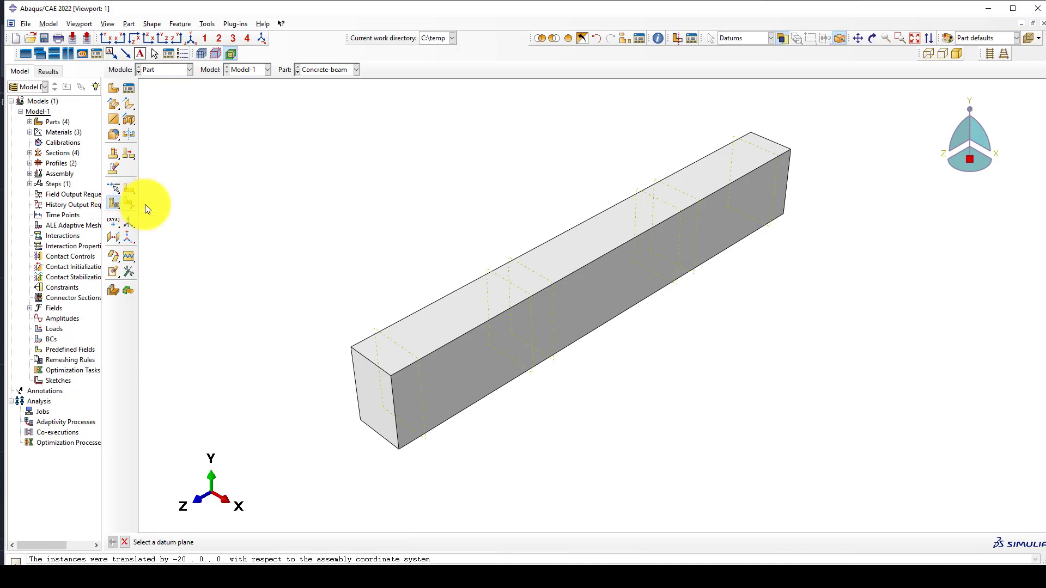
pyautogui.click(116, 204)
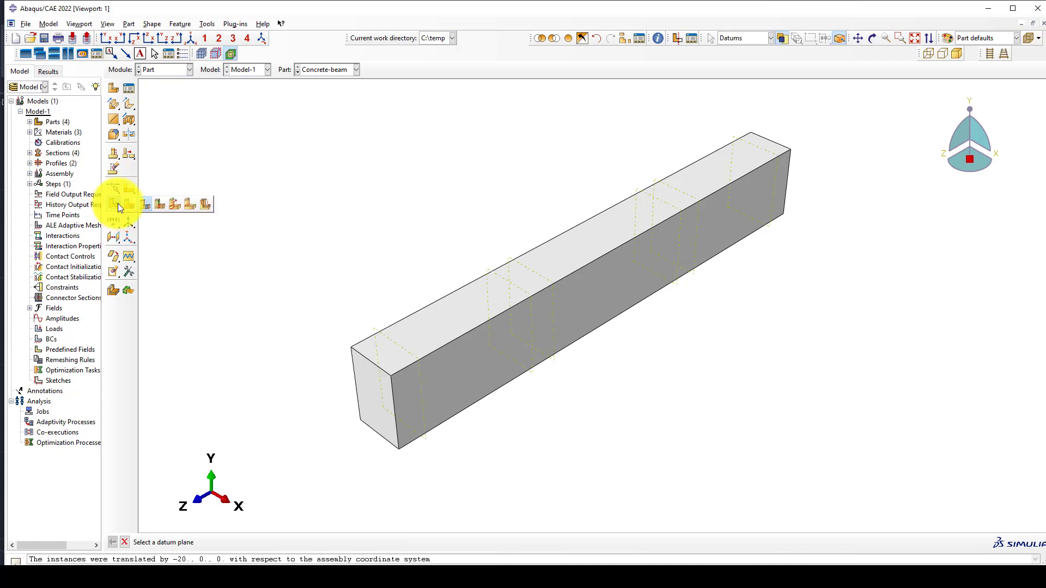
pyautogui.click(145, 208)
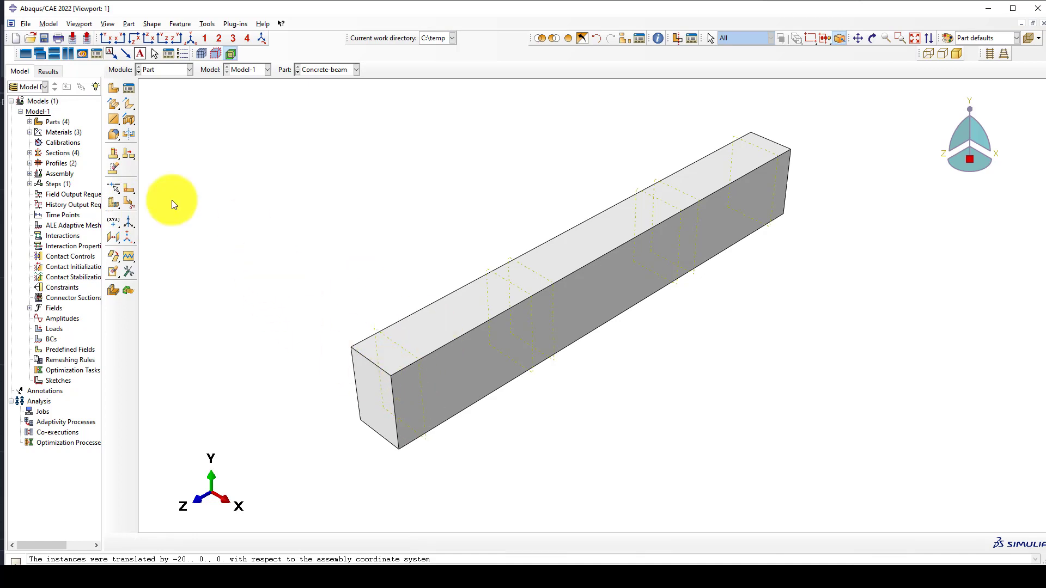
pyautogui.click(115, 202)
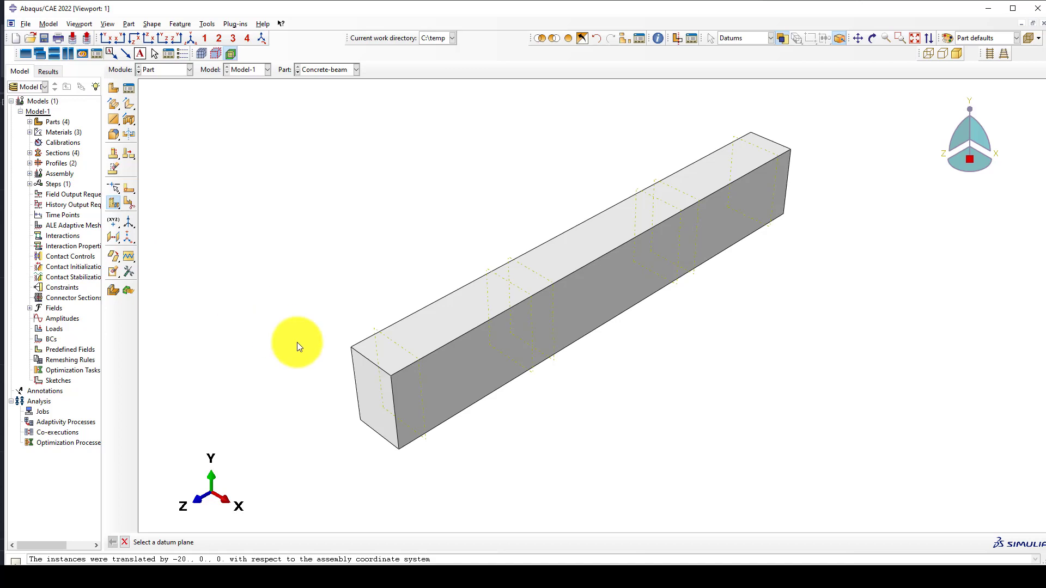
pyautogui.click(390, 345)
pyautogui.middleClick(282, 314)
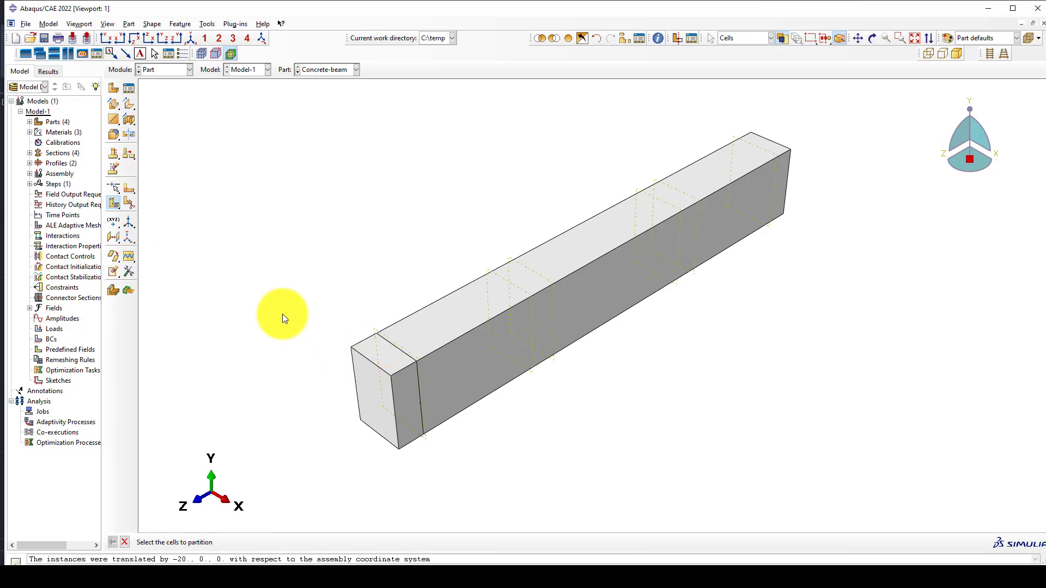
# Partition the long remaining beam cell with the datum plane at the near edge of the first load plate, offset 575
pyautogui.click(480, 323)
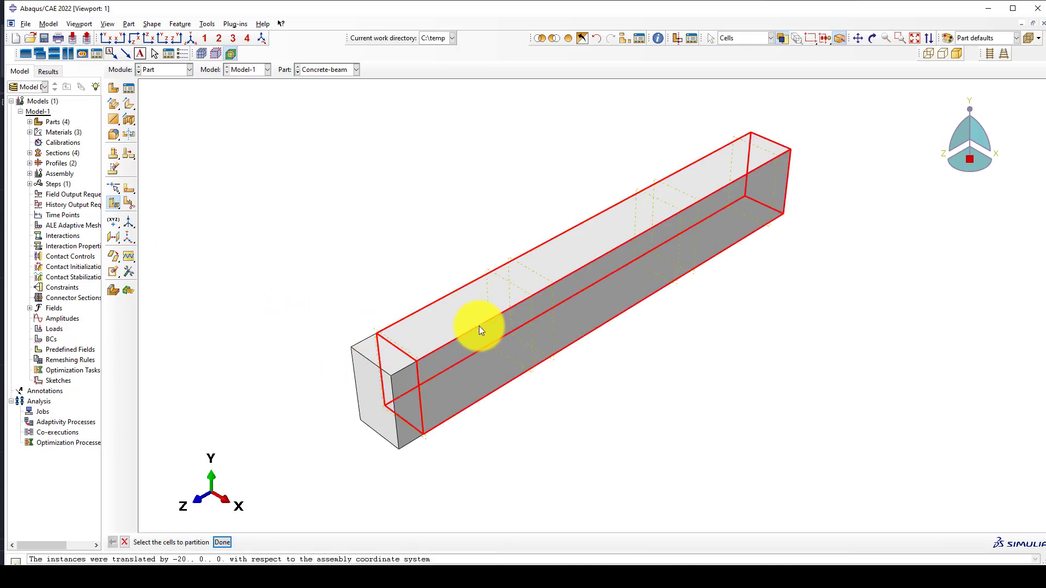
pyautogui.middleClick(546, 340)
pyautogui.scroll(2, 526, 299)
pyautogui.middleClick(491, 300)
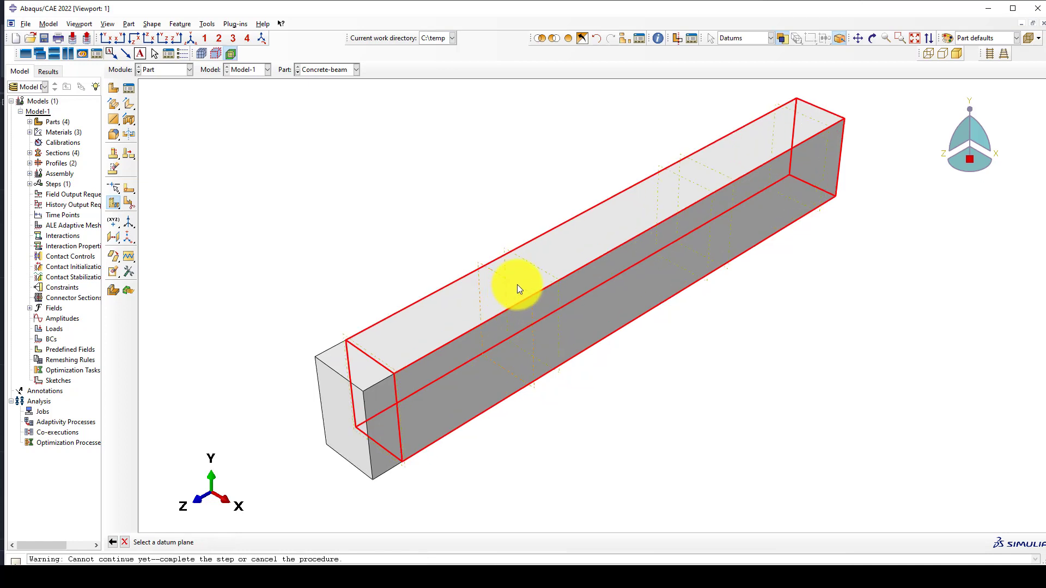
pyautogui.click(517, 284)
pyautogui.middleClick(477, 292)
# Partition the remaining rear cell with the datum plane at the far edge of the first load plate, offset 575+100
pyautogui.scroll(2, 540, 283)
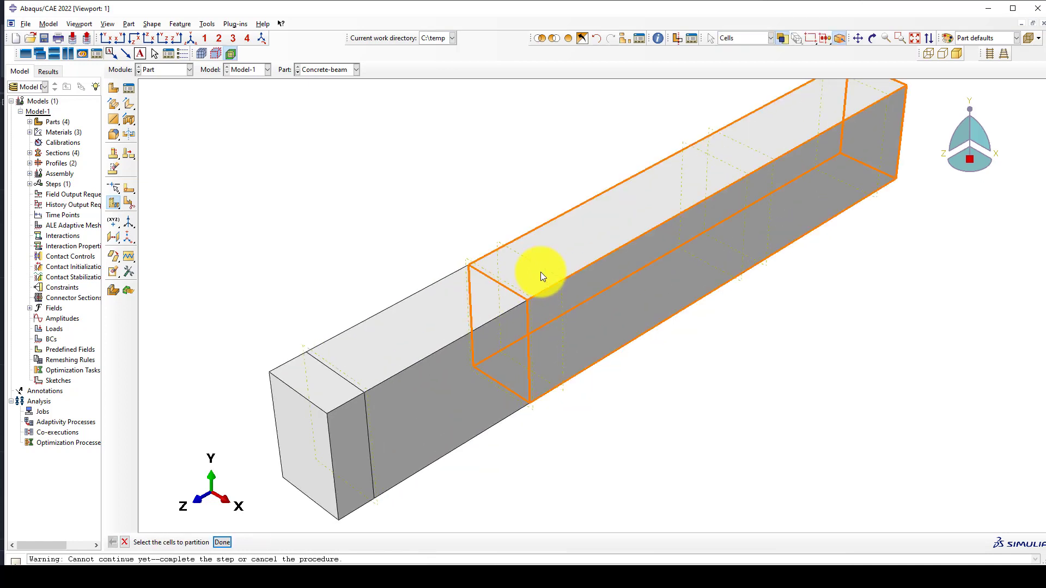
pyautogui.click(540, 272)
pyautogui.middleClick(541, 273)
pyautogui.click(542, 270)
pyautogui.middleClick(511, 286)
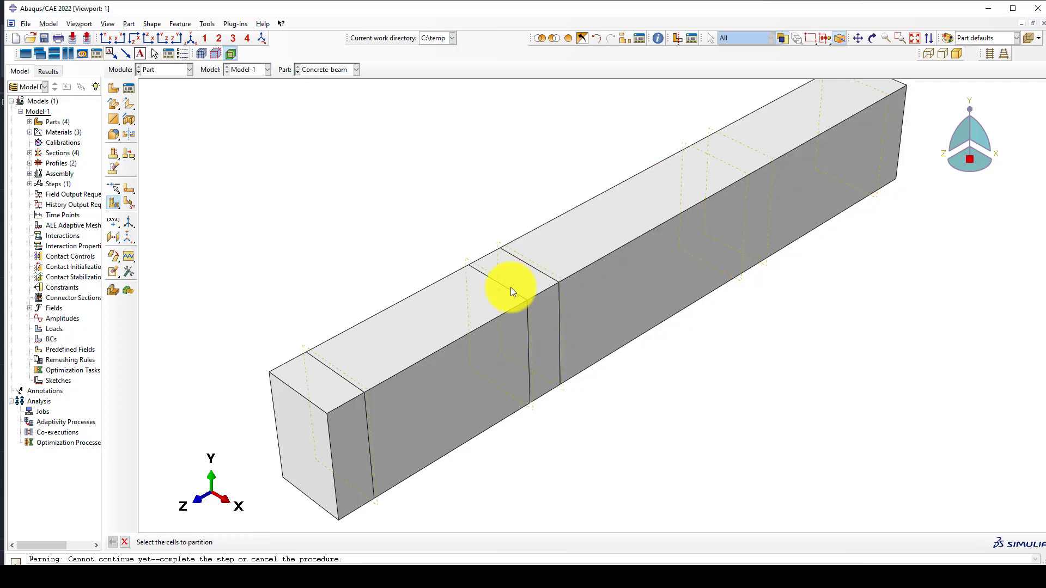
# Partition the long rear beam cell with the datum plane at the near edge of the second load plate
pyautogui.scroll(-1, 479, 297)
pyautogui.scroll(2, 741, 158)
pyautogui.click(617, 220)
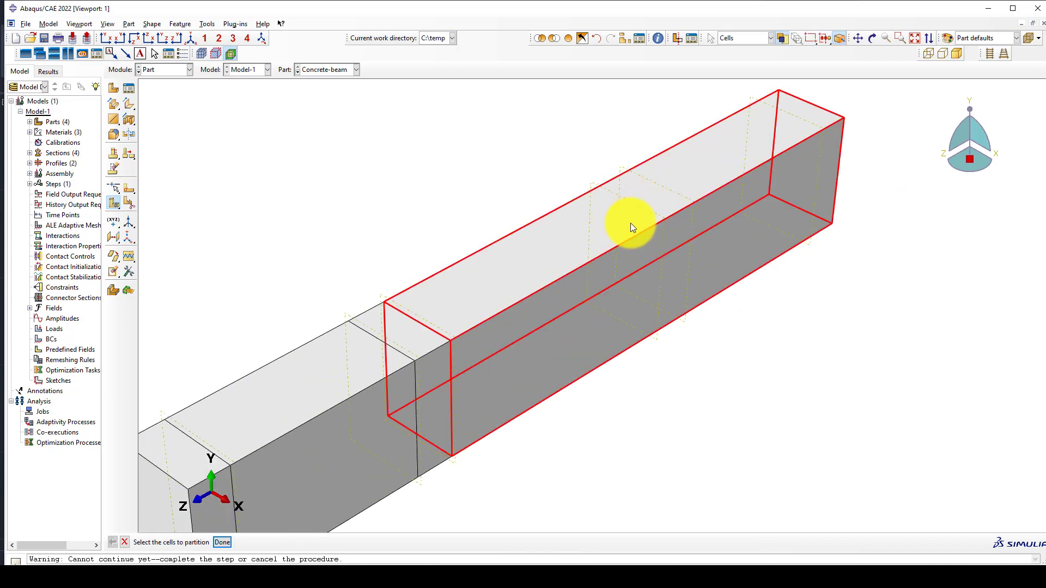
pyautogui.middleClick(639, 207)
pyautogui.scroll(2, 639, 207)
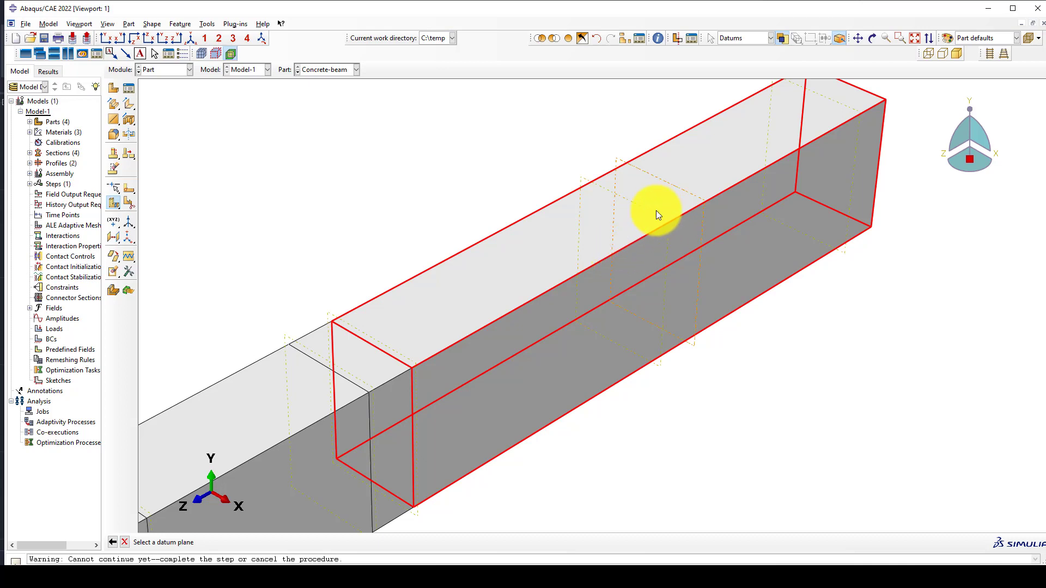
pyautogui.click(654, 210)
pyautogui.middleClick(645, 213)
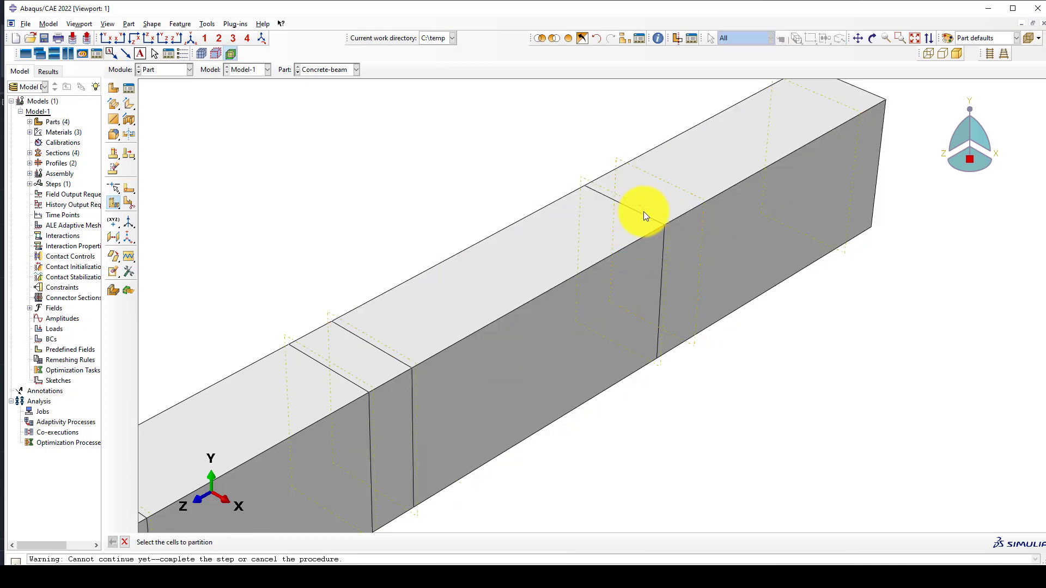
# Partition the remaining rear cell with the datum plane at the far edge of the second load plate
pyautogui.click(688, 191)
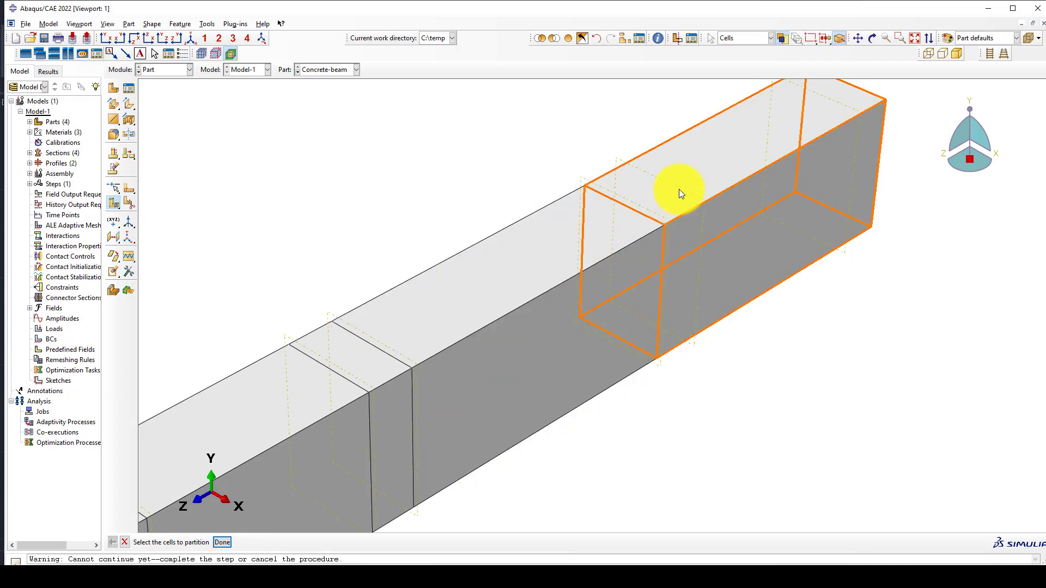
pyautogui.middleClick(675, 192)
pyautogui.click(658, 201)
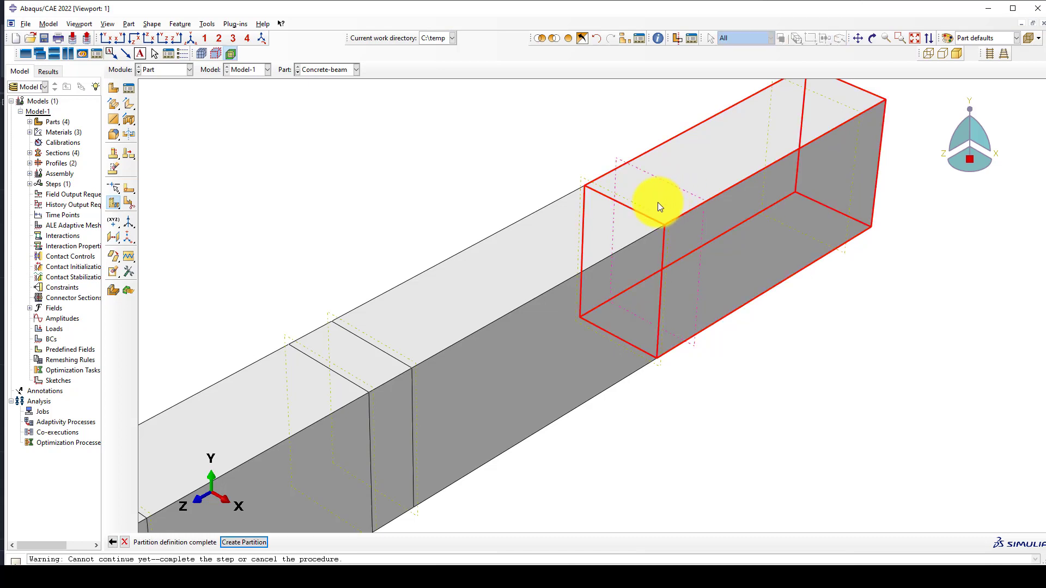
pyautogui.middleClick(657, 202)
# Partition the last beam cell with the datum plane nearest the rear end face
pyautogui.scroll(-3, 586, 230)
pyautogui.scroll(2, 746, 142)
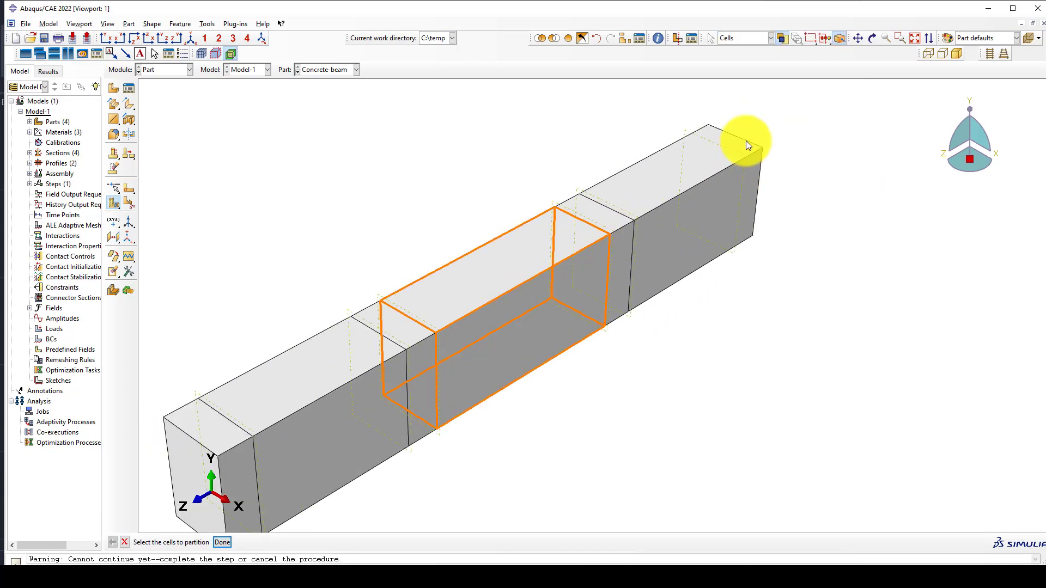
pyautogui.scroll(1, 718, 158)
pyautogui.click(718, 159)
pyautogui.middleClick(718, 159)
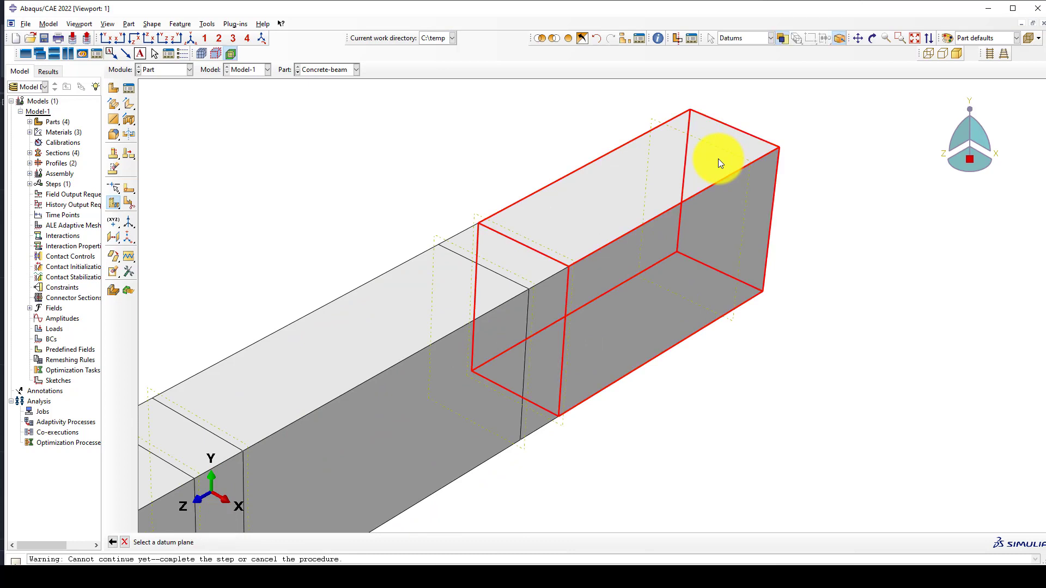
pyautogui.scroll(1, 718, 158)
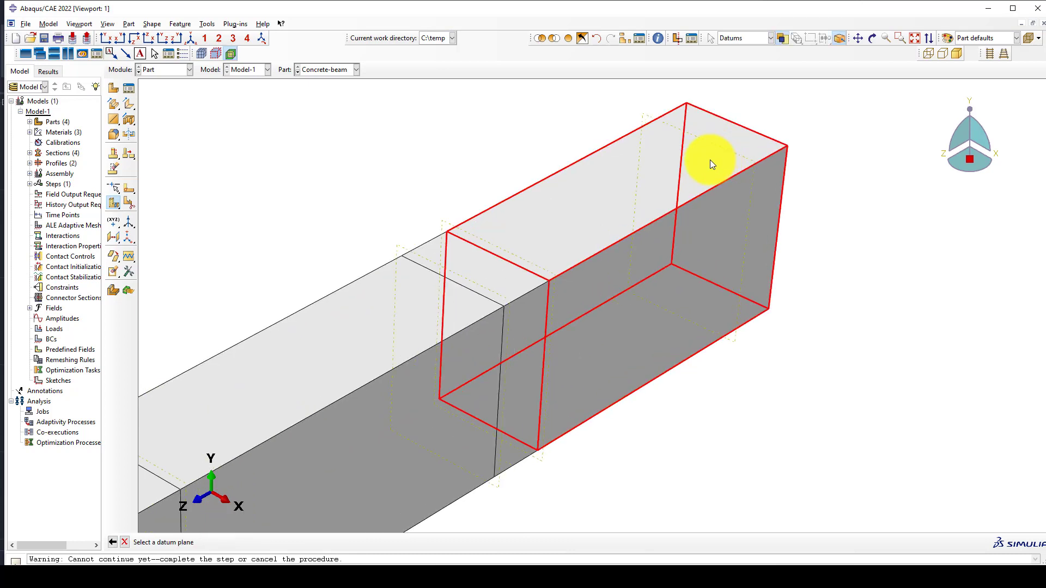
pyautogui.click(715, 146)
pyautogui.middleClick(698, 165)
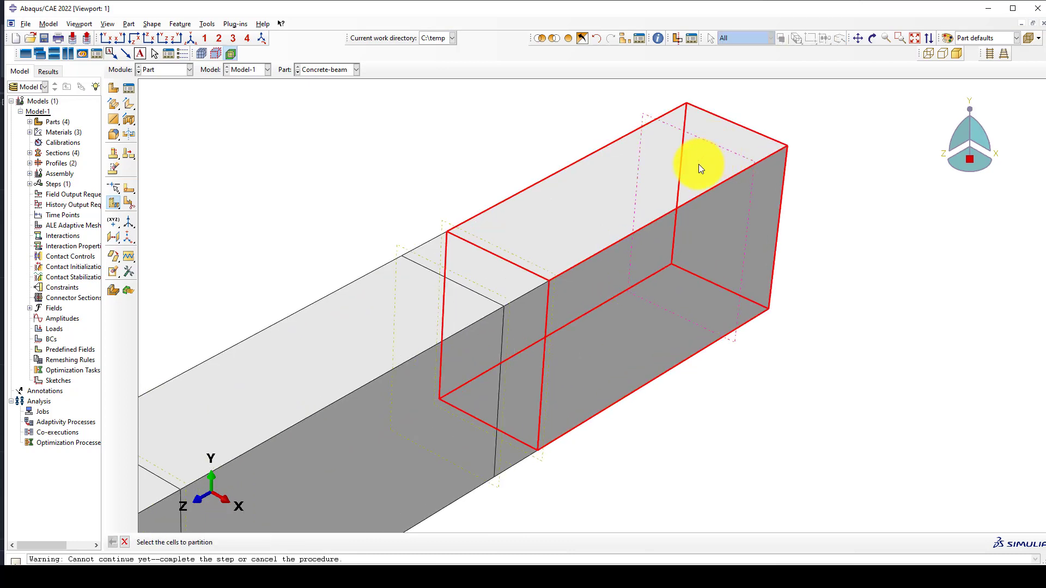
pyautogui.scroll(-3, 698, 165)
pyautogui.scroll(-2, 714, 179)
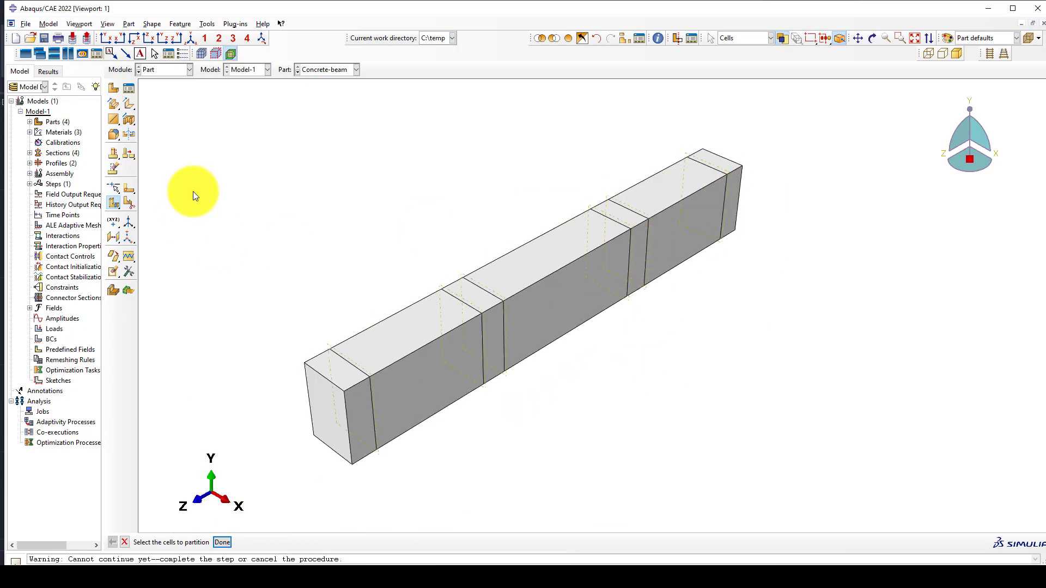
# Switch to the Assembly module and display the assembly in shaded render style
pyautogui.click(168, 72)
pyautogui.click(165, 100)
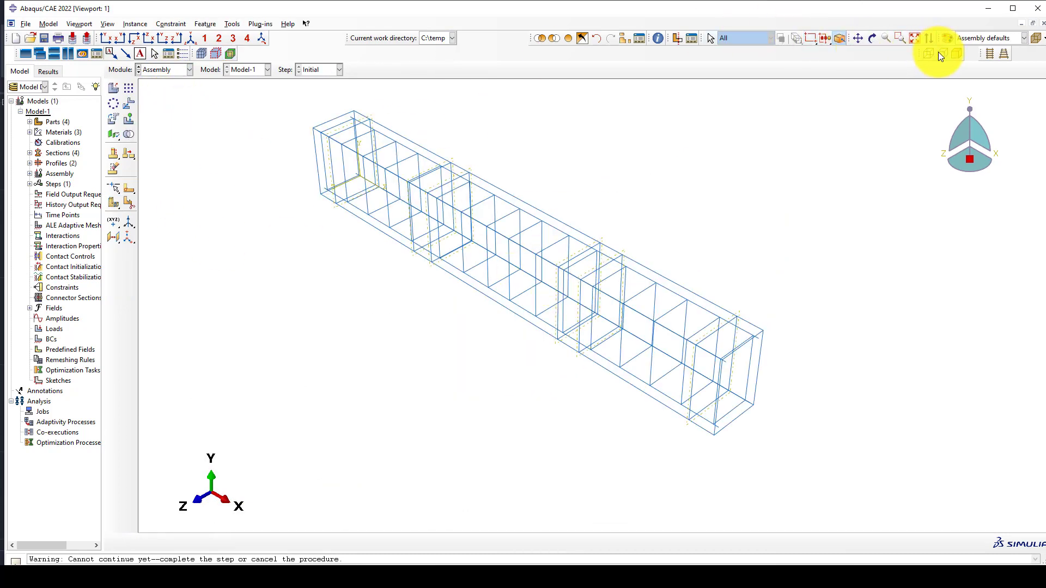
pyautogui.click(954, 53)
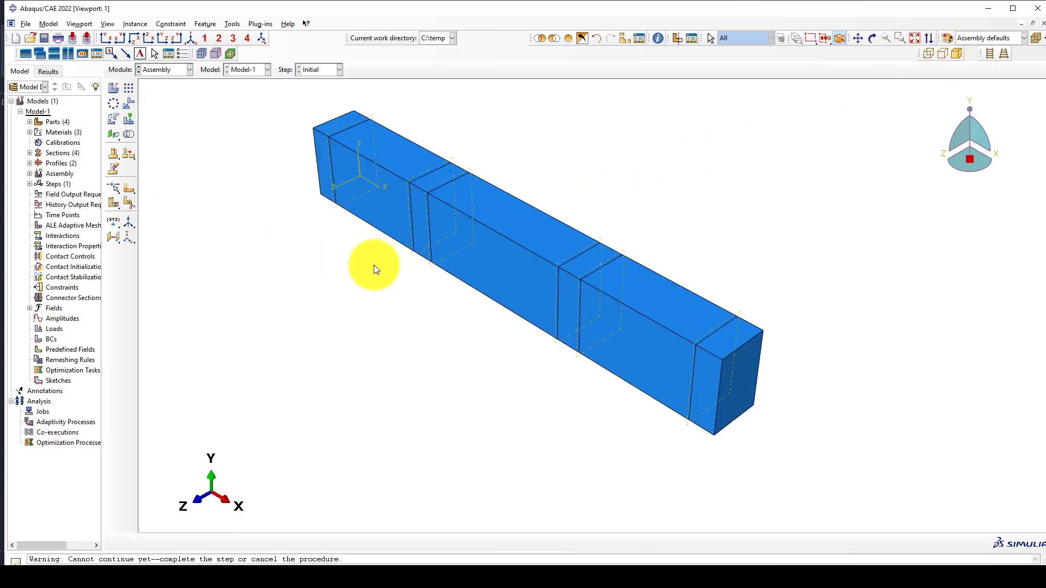
# Create a dependent instance of the Support part, auto-offset from the other instances
pyautogui.click(114, 88)
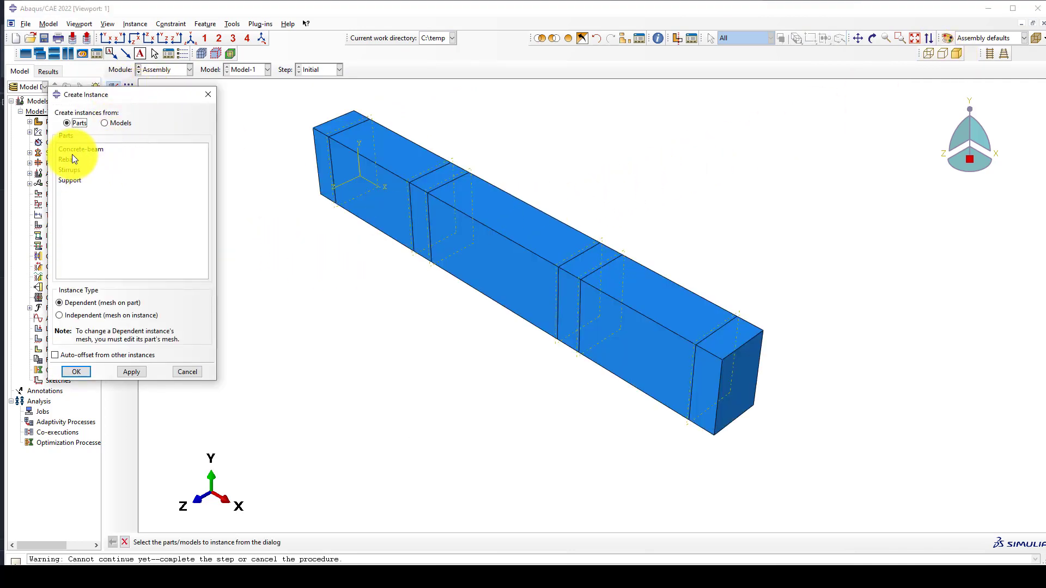
pyautogui.click(64, 181)
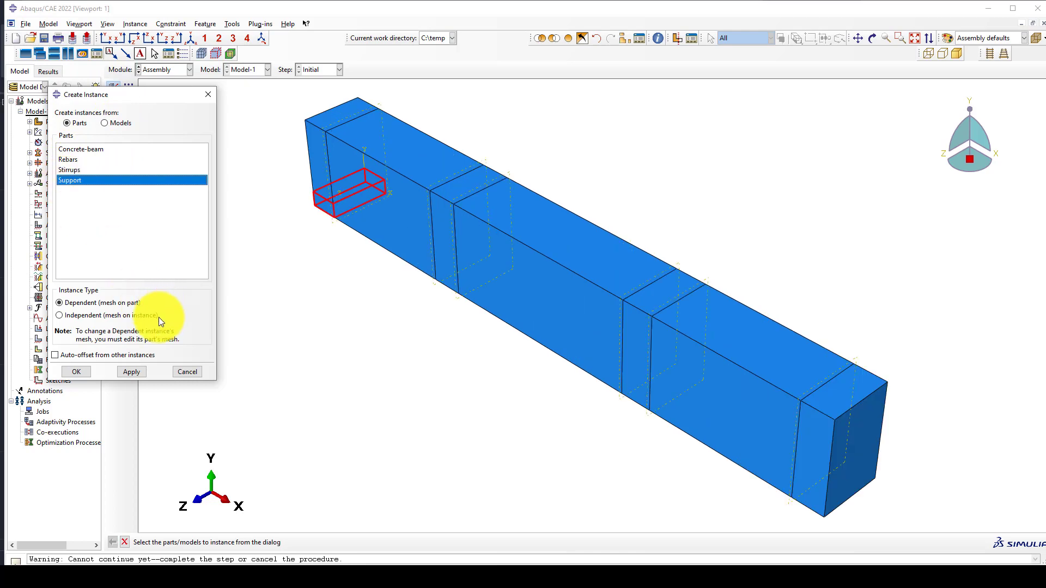
pyautogui.click(56, 355)
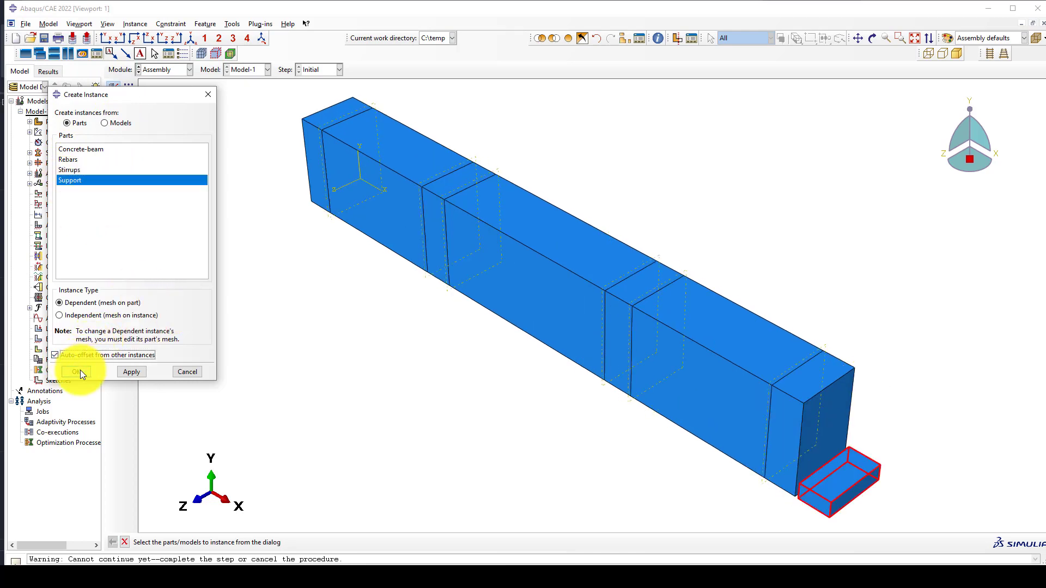
pyautogui.click(80, 372)
pyautogui.scroll(-3, 456, 267)
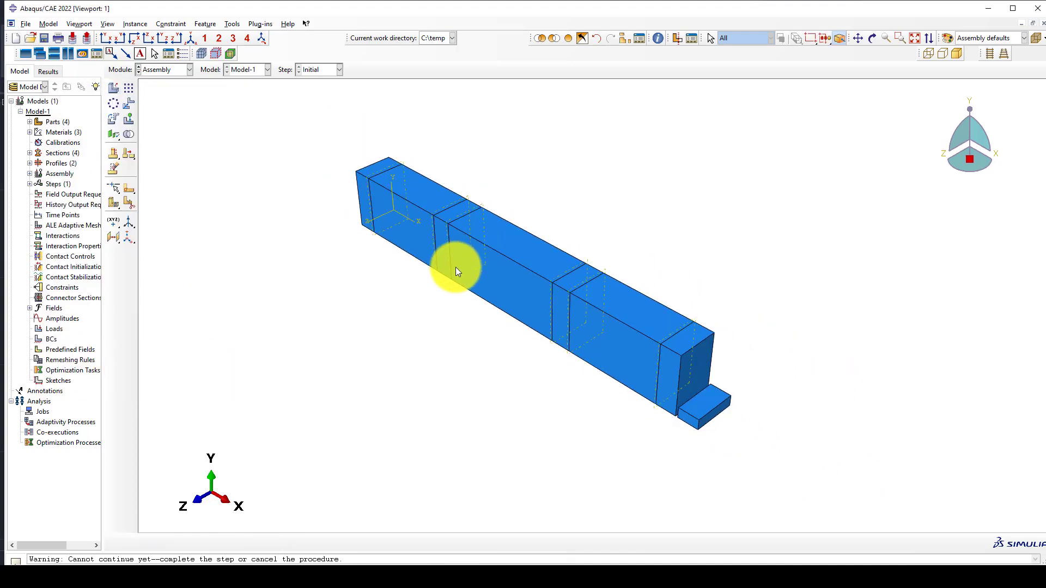
# Translate the Support instance from its upper corner to the beam's bottom edge at the partition line nearest the adjacent end
pyautogui.click(128, 105)
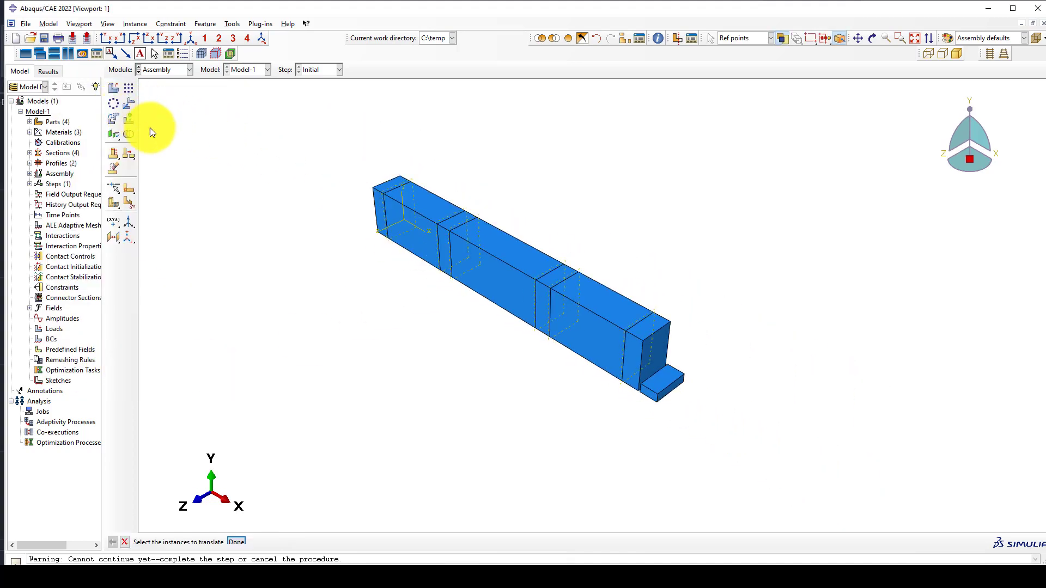
pyautogui.click(655, 398)
pyautogui.scroll(3, 607, 406)
pyautogui.middleClick(601, 401)
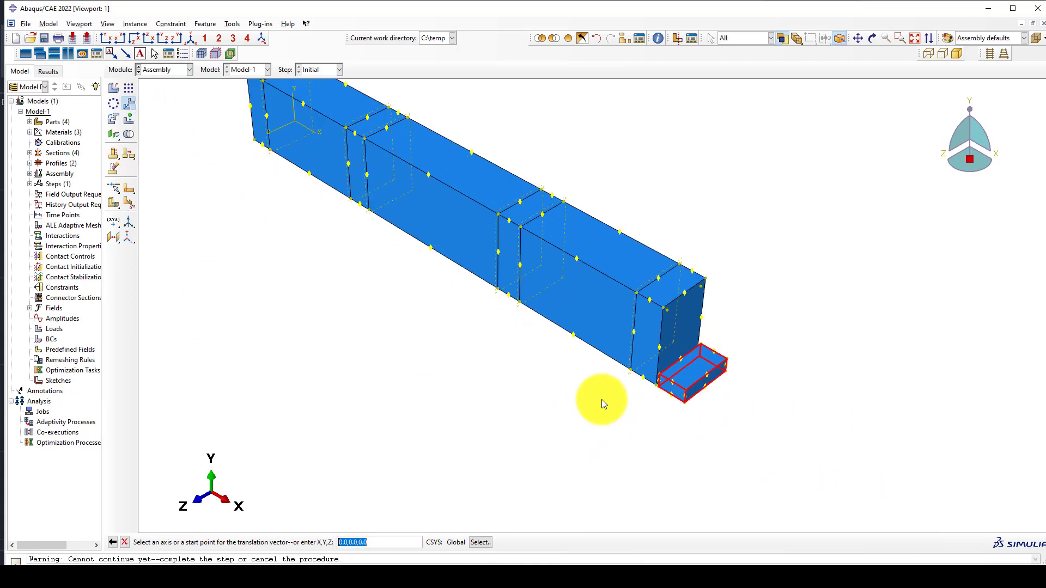
pyautogui.scroll(1, 602, 400)
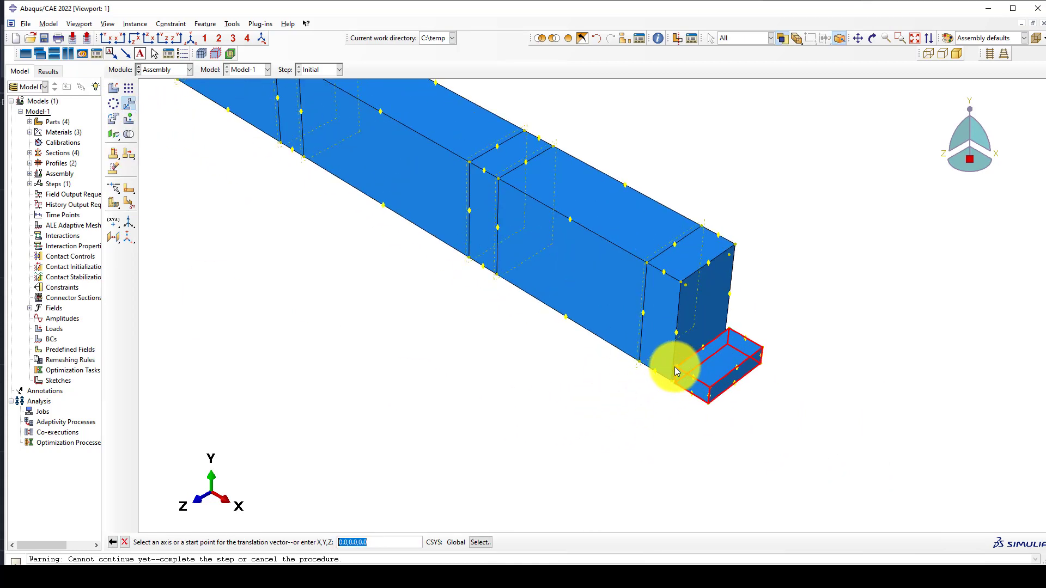
pyautogui.click(675, 369)
pyautogui.click(641, 362)
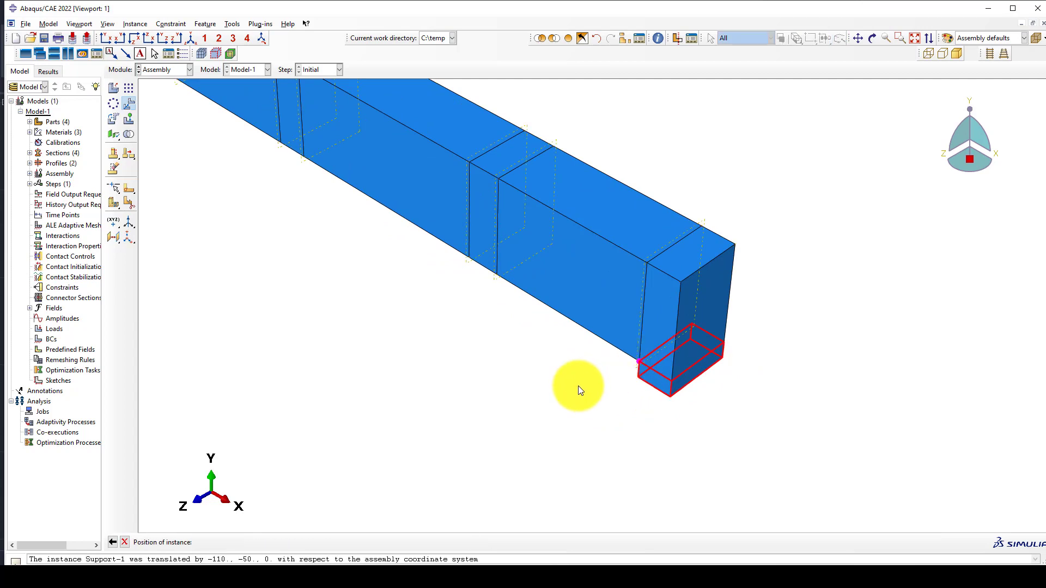
# Set up a linear pattern of the Support instance with 4 instances in Direction 1 and 1 in Direction 2
pyautogui.scroll(-1, 577, 385)
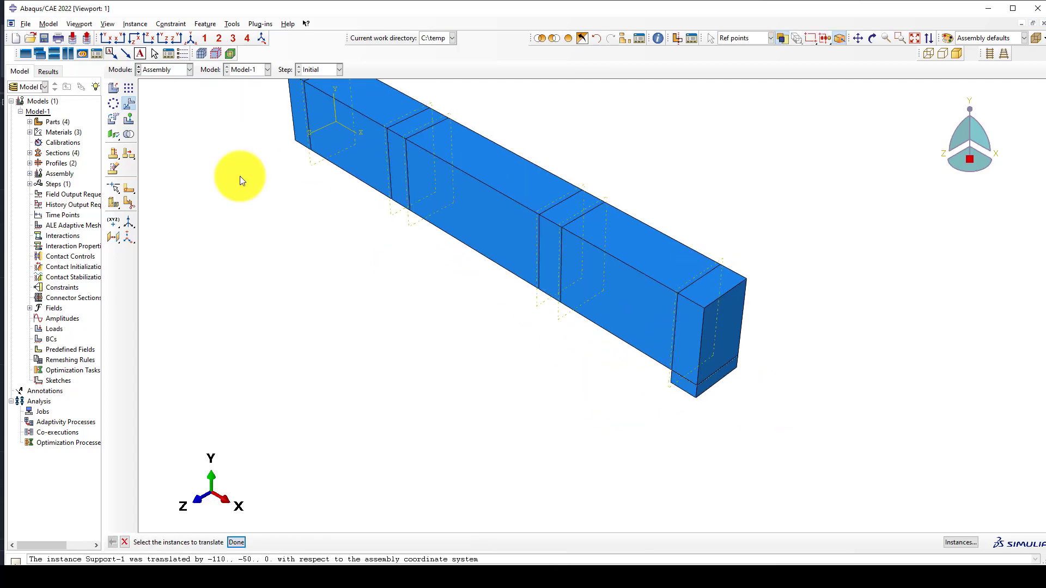
pyautogui.click(684, 389)
pyautogui.middleClick(581, 401)
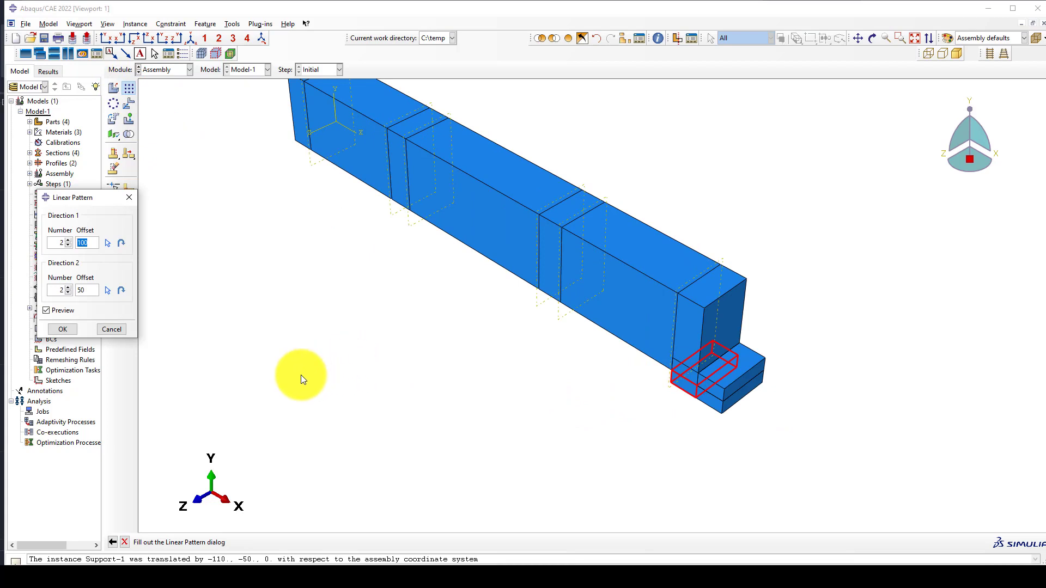
pyautogui.click(68, 292)
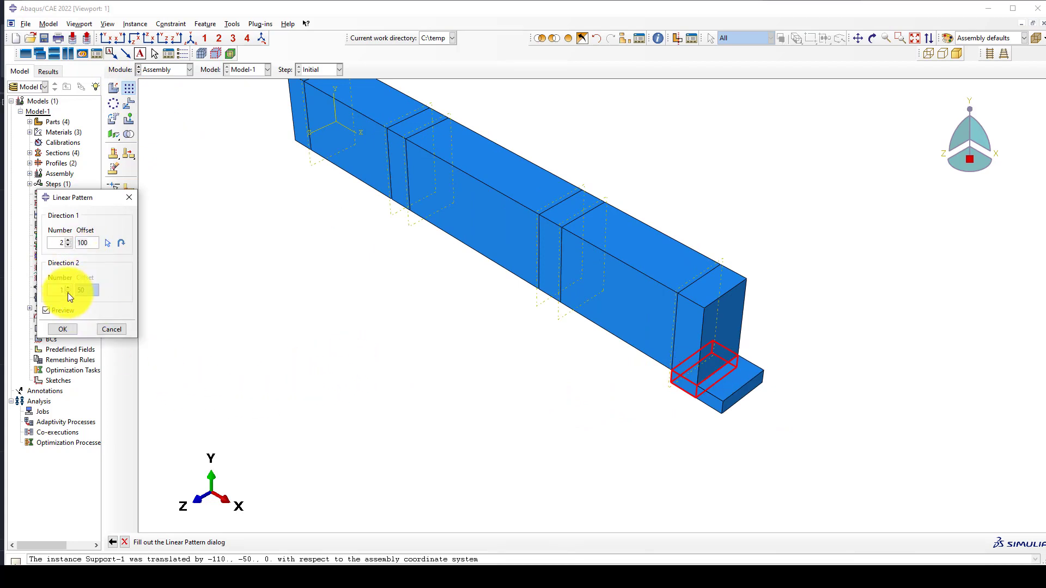
pyautogui.click(67, 240)
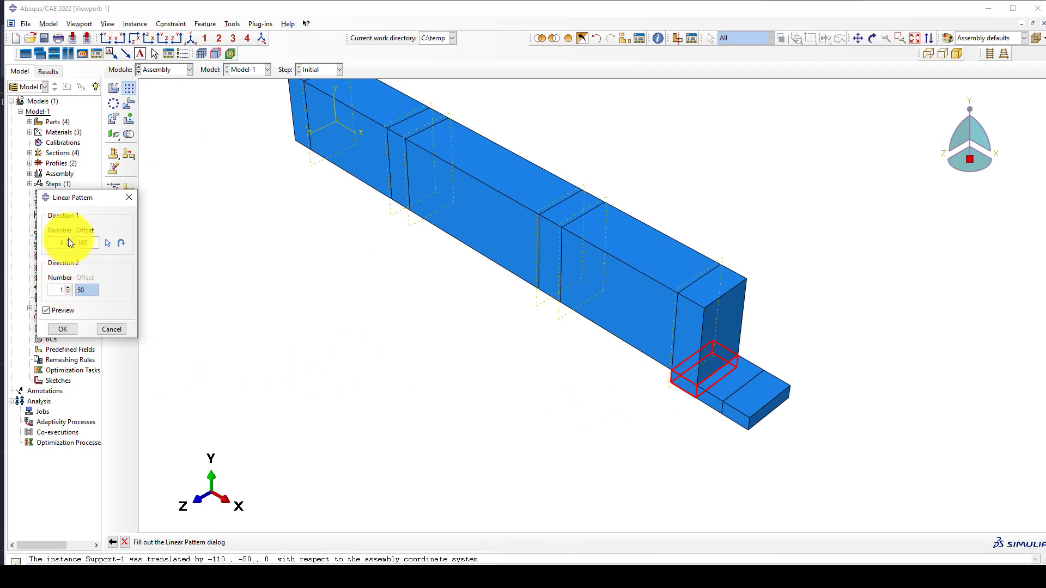
# Create the linear pattern of the support plate with four instances at an offset of 100 and a single row in direction 2
pyautogui.click(68, 239)
pyautogui.click(64, 329)
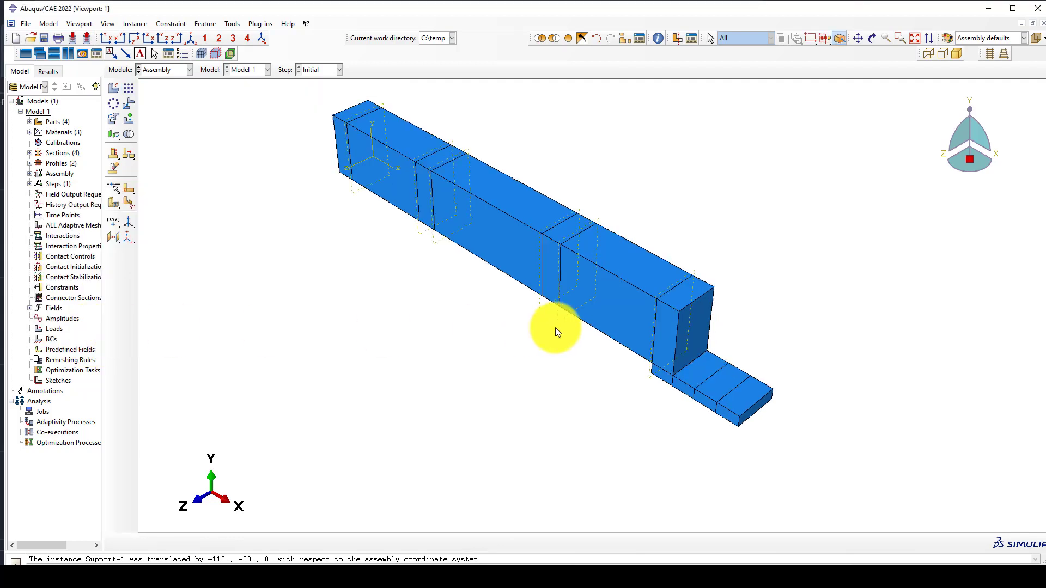
# Translate the second support plate from its bottom edge midpoint to the top edge midpoint of the beam's loading strip nearer the plates
pyautogui.click(129, 105)
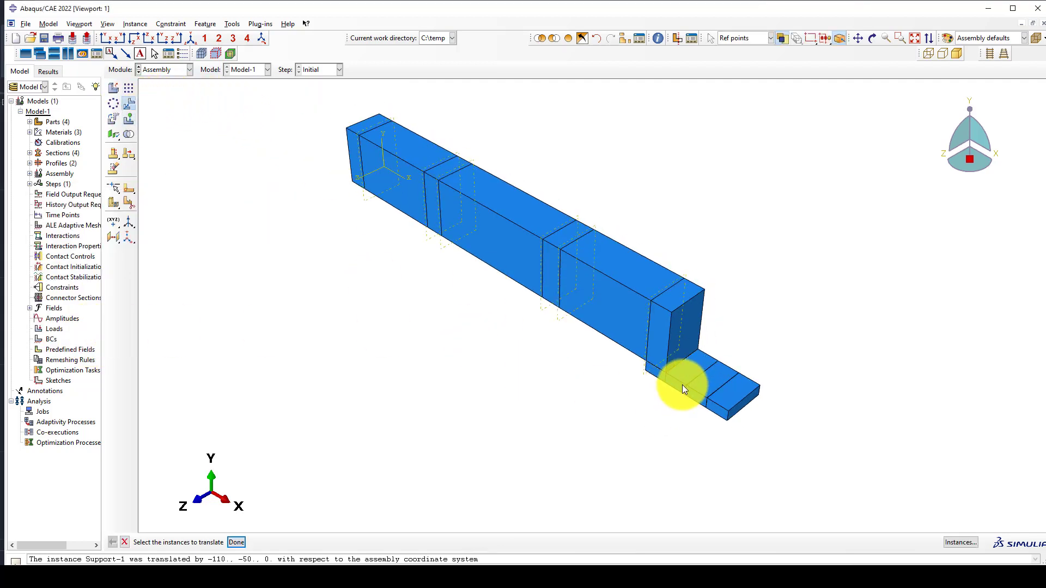
pyautogui.click(682, 384)
pyautogui.middleClick(656, 412)
pyautogui.scroll(5, 672, 391)
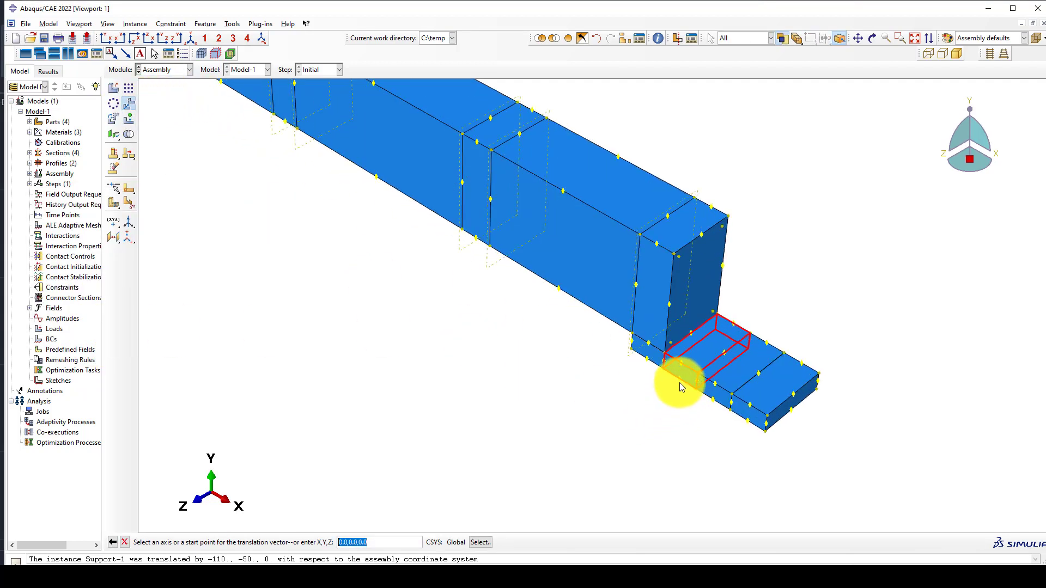
pyautogui.click(680, 381)
pyautogui.scroll(-1, 681, 412)
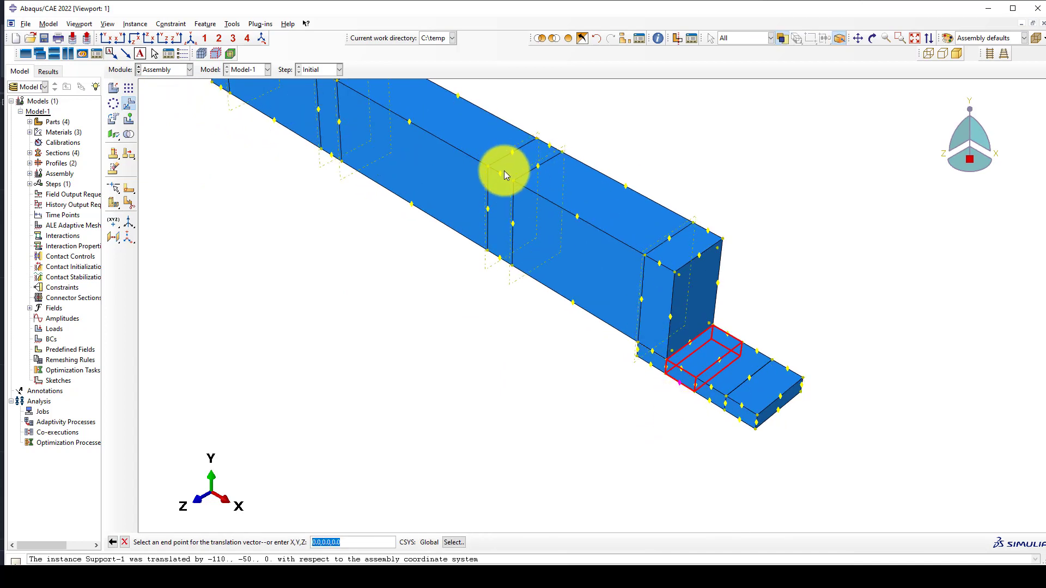
pyautogui.click(501, 173)
pyautogui.middleClick(435, 258)
pyautogui.scroll(-2, 545, 305)
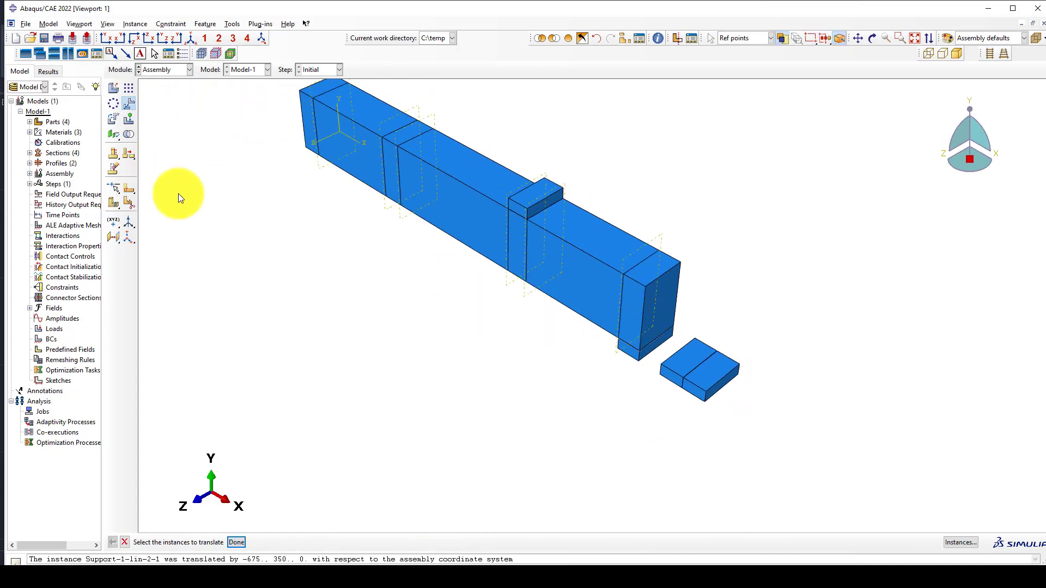
# Translate the third support plate from its bottom edge midpoint to the top edge midpoint of the beam's farther loading strip
pyautogui.click(666, 373)
pyautogui.middleClick(651, 410)
pyautogui.scroll(2, 675, 384)
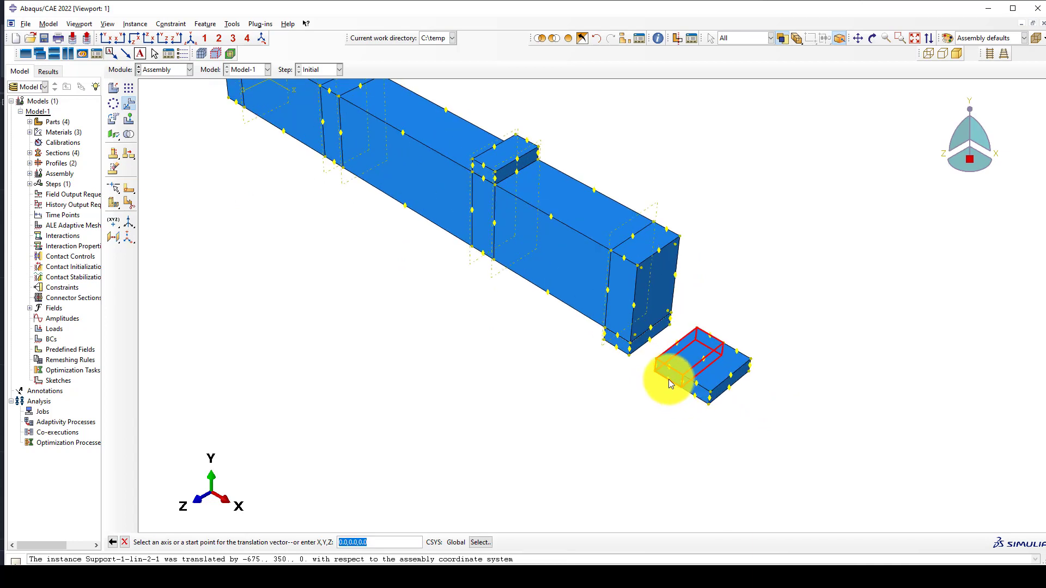
pyautogui.click(669, 380)
pyautogui.scroll(-1, 668, 379)
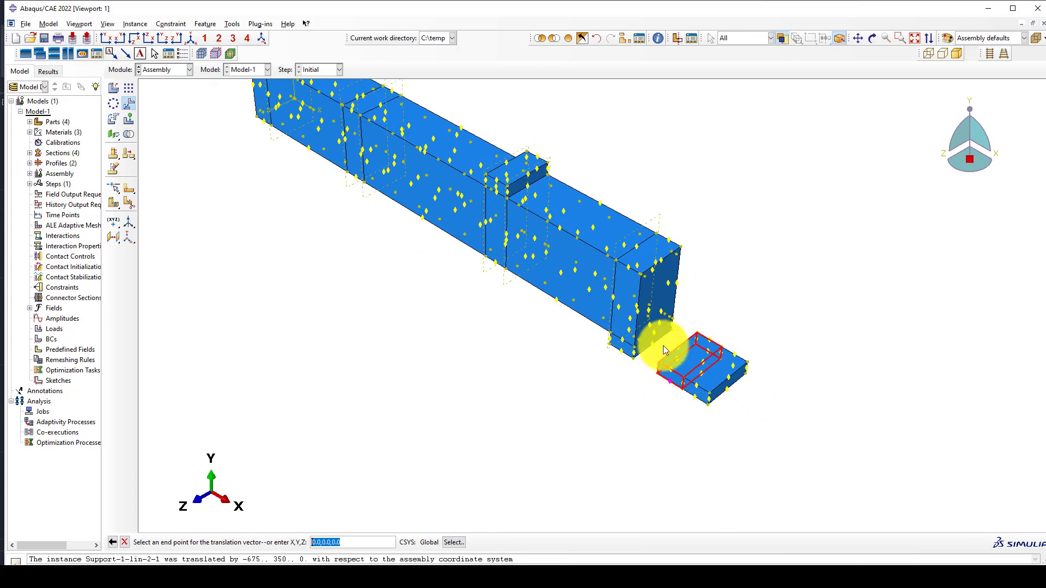
pyautogui.click(355, 112)
pyautogui.middleClick(456, 330)
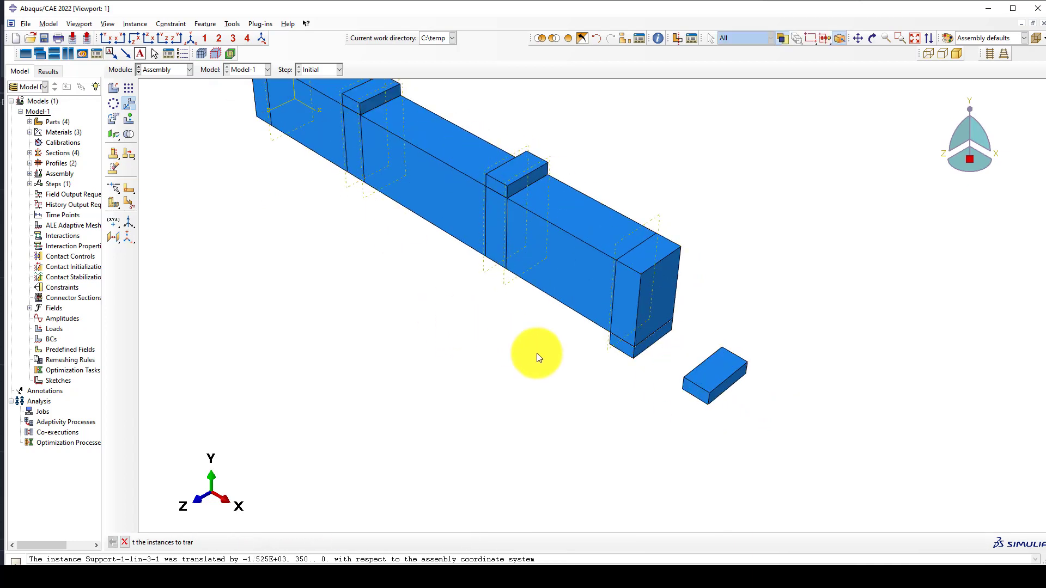
# Translate the last support plate from its top edge midpoint to the bottom edge midpoint of the strip at the beam's far end
pyautogui.click(700, 383)
pyautogui.middleClick(671, 400)
pyautogui.click(695, 385)
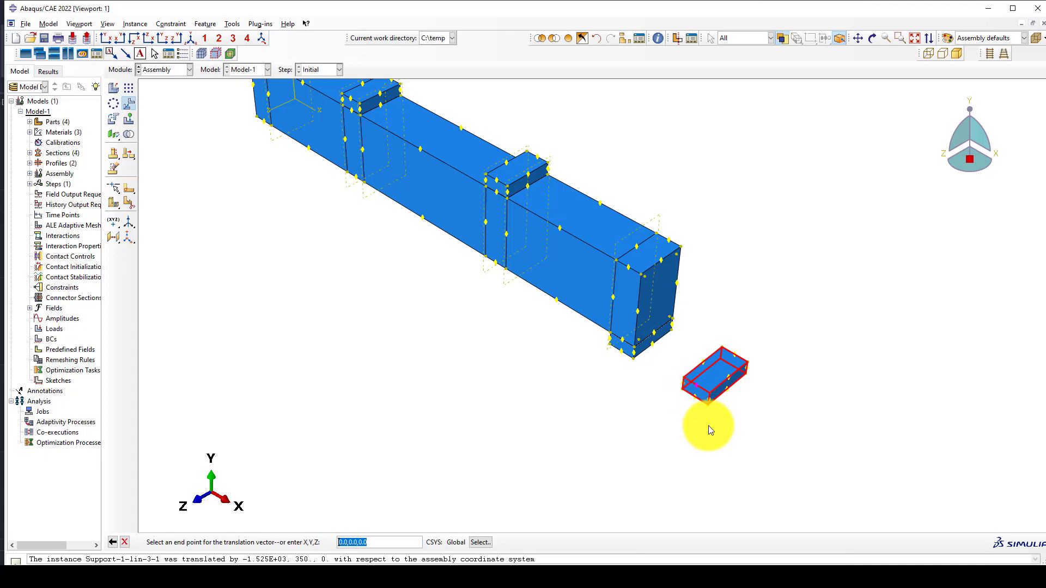
pyautogui.scroll(5, 416, 205)
pyautogui.scroll(2, 381, 214)
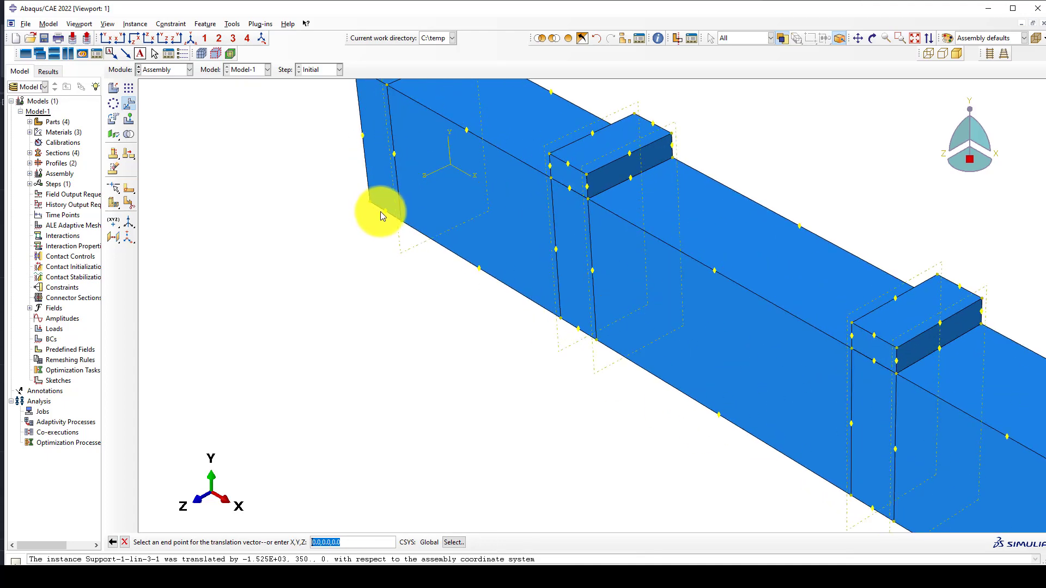
pyautogui.click(384, 211)
pyautogui.middleClick(368, 241)
pyautogui.scroll(-5, 449, 292)
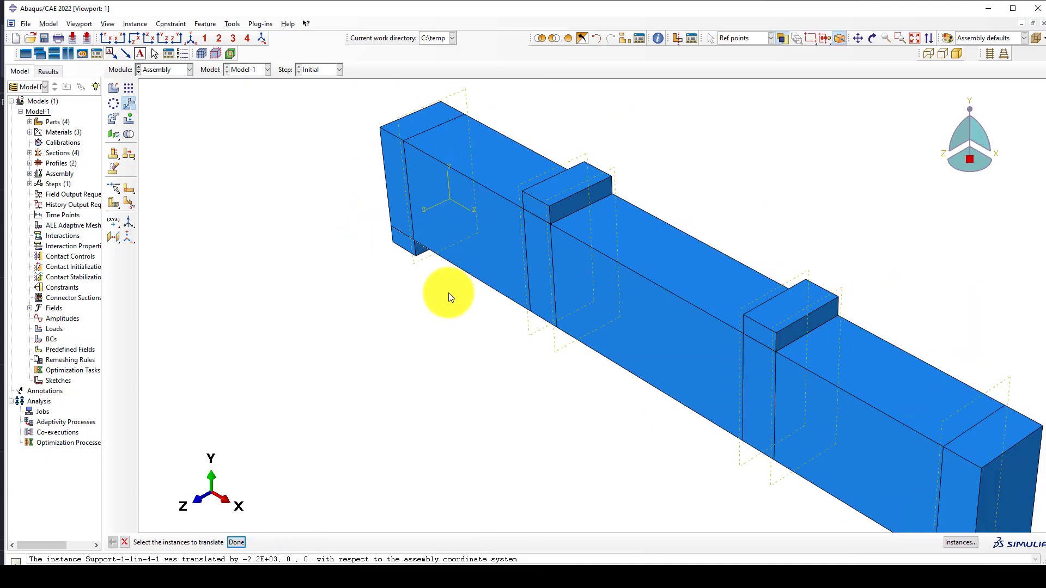
# Create a Dynamic, Explicit analysis step named Dynamic after the Initial step
pyautogui.click(105, 37)
pyautogui.click(163, 69)
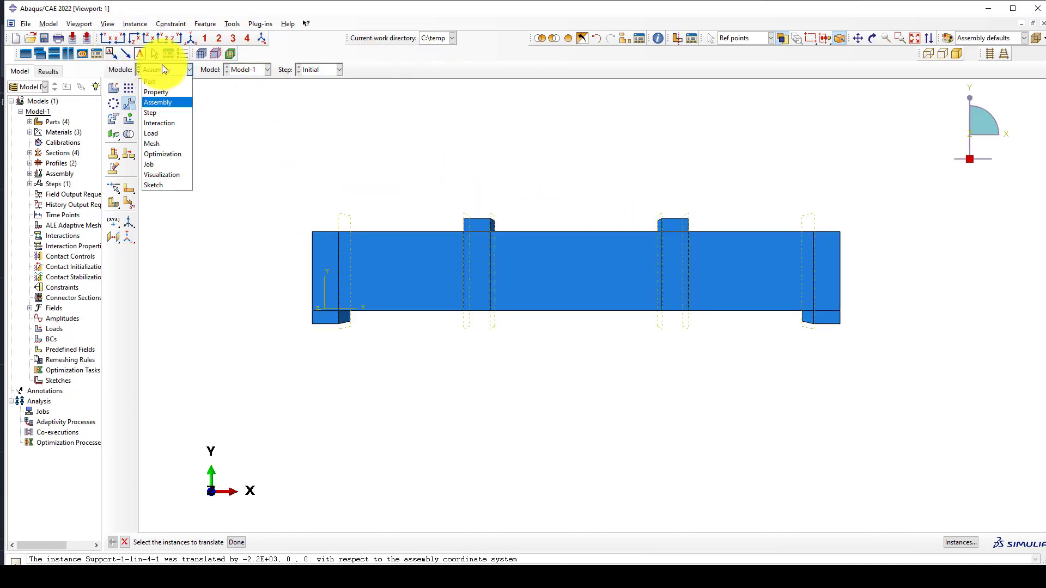
pyautogui.click(156, 113)
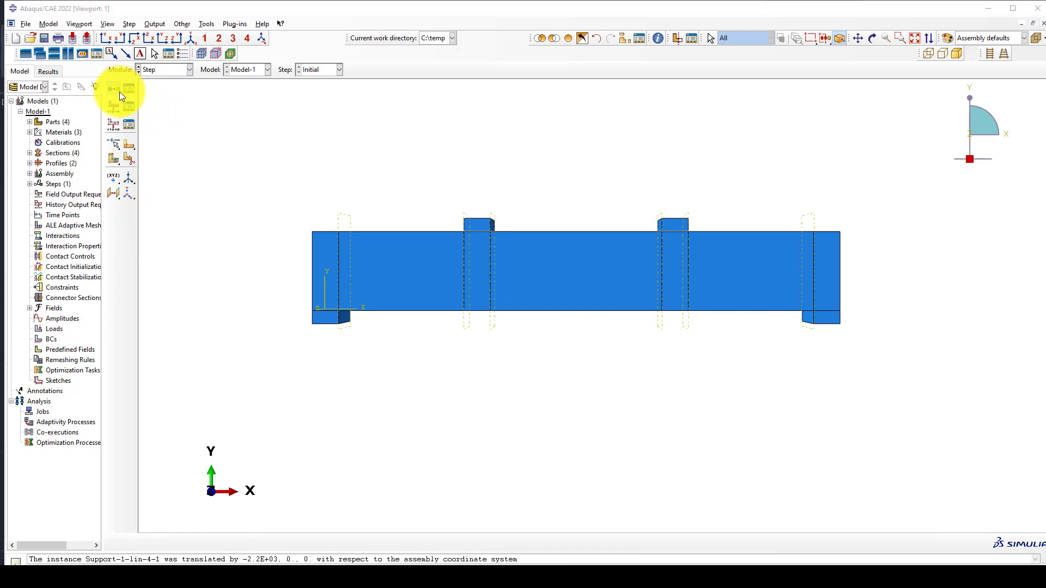
pyautogui.click(116, 89)
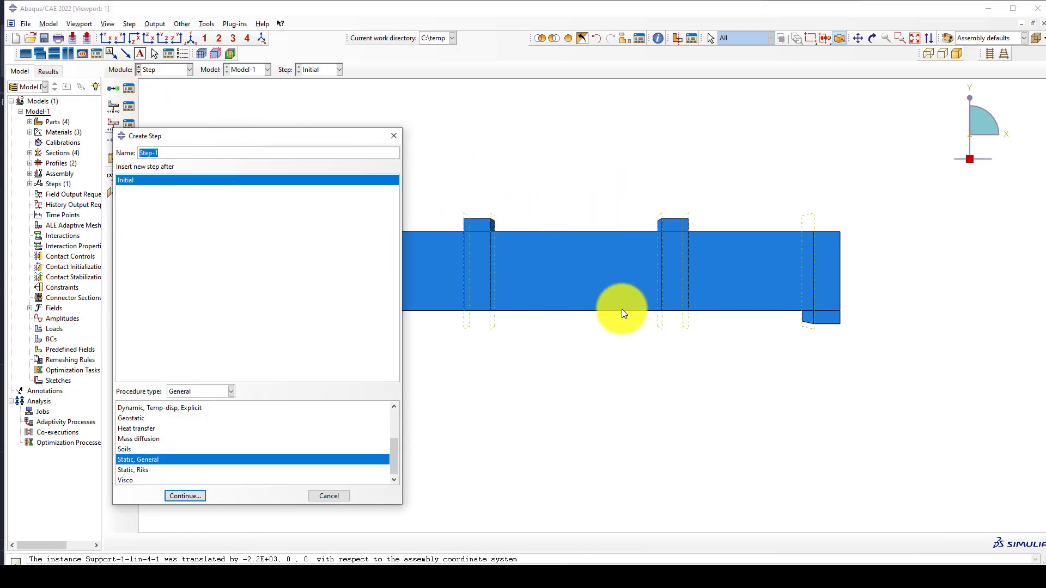
pyautogui.write('Dynamic')
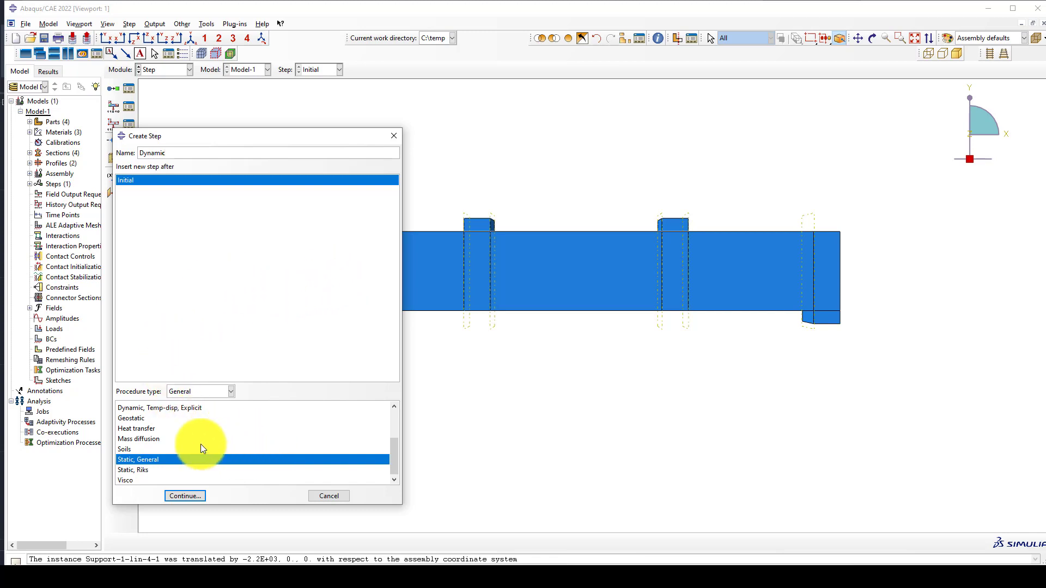
pyautogui.scroll(2, 188, 441)
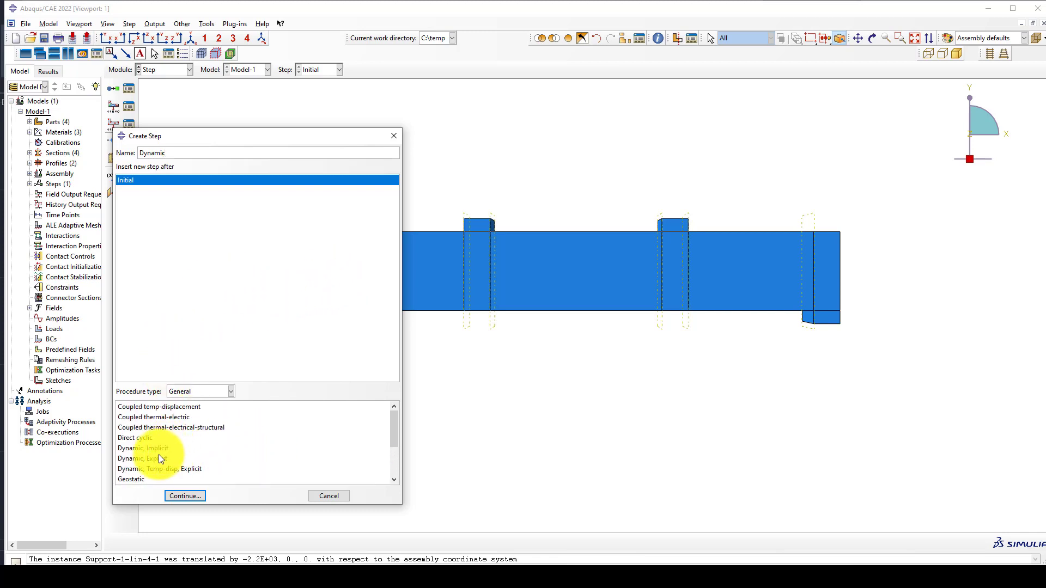
pyautogui.click(144, 457)
pyautogui.click(188, 493)
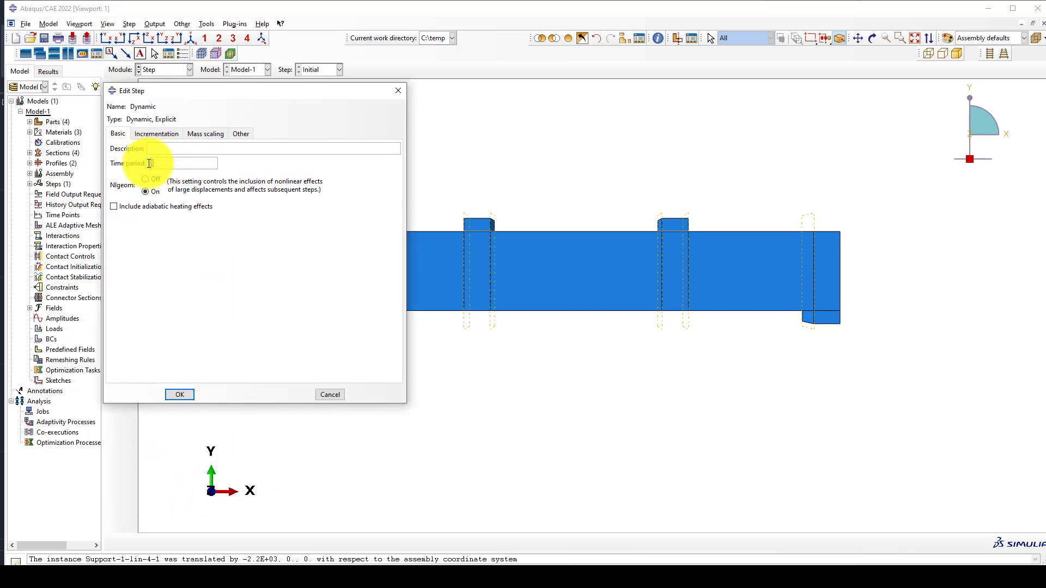
# Turn off perspective in the viewport to show the front view of the beam in parallel projection
pyautogui.doubleClick(171, 165)
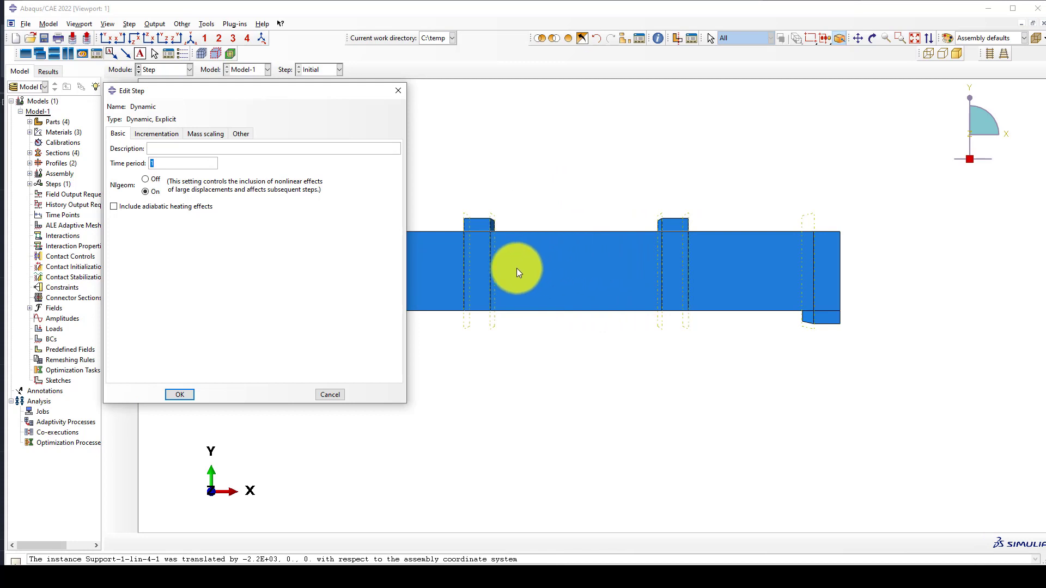
pyautogui.scroll(-4, 697, 242)
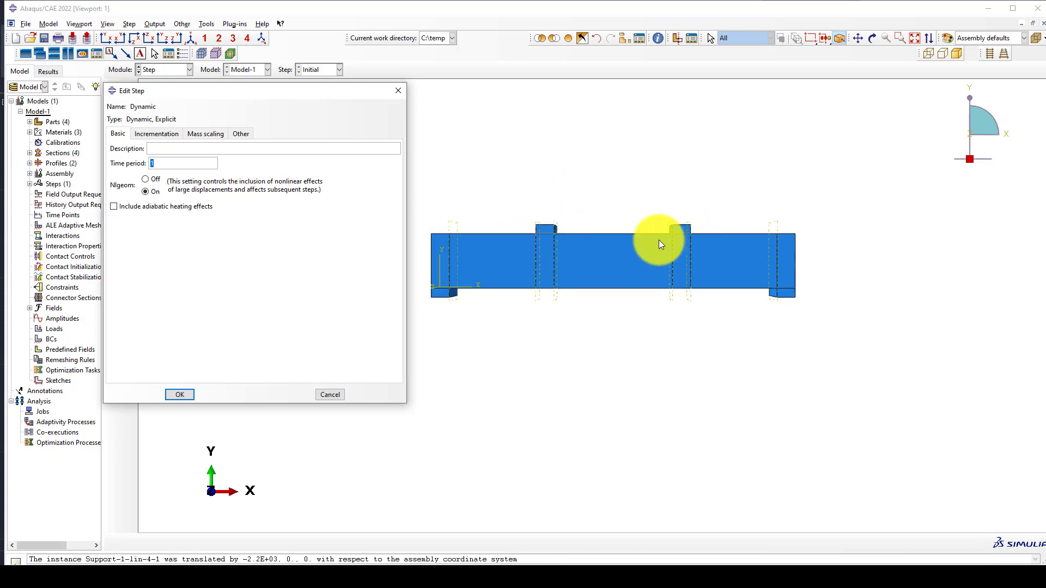
pyautogui.scroll(1, 465, 266)
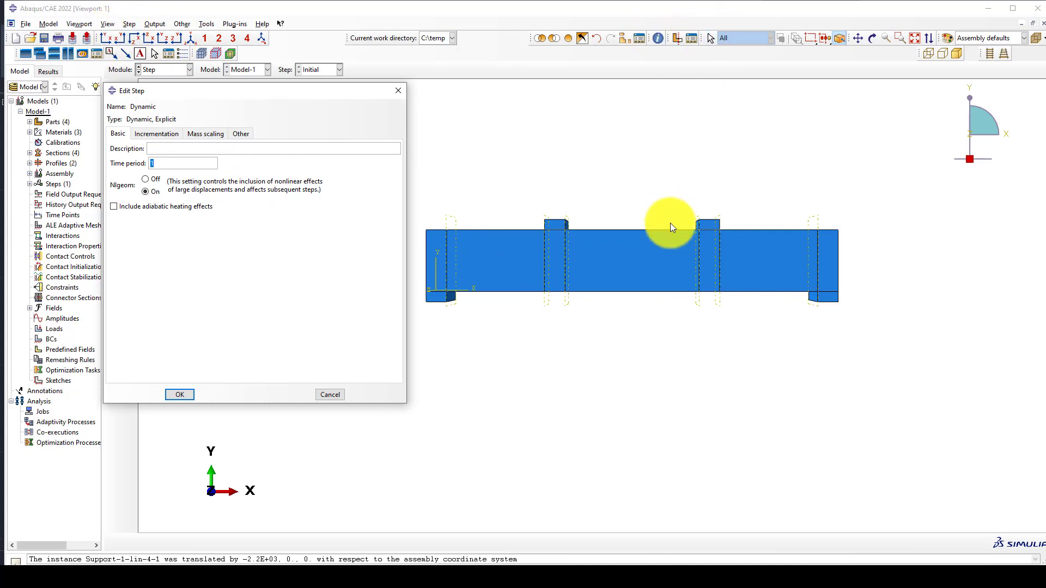
pyautogui.click(991, 53)
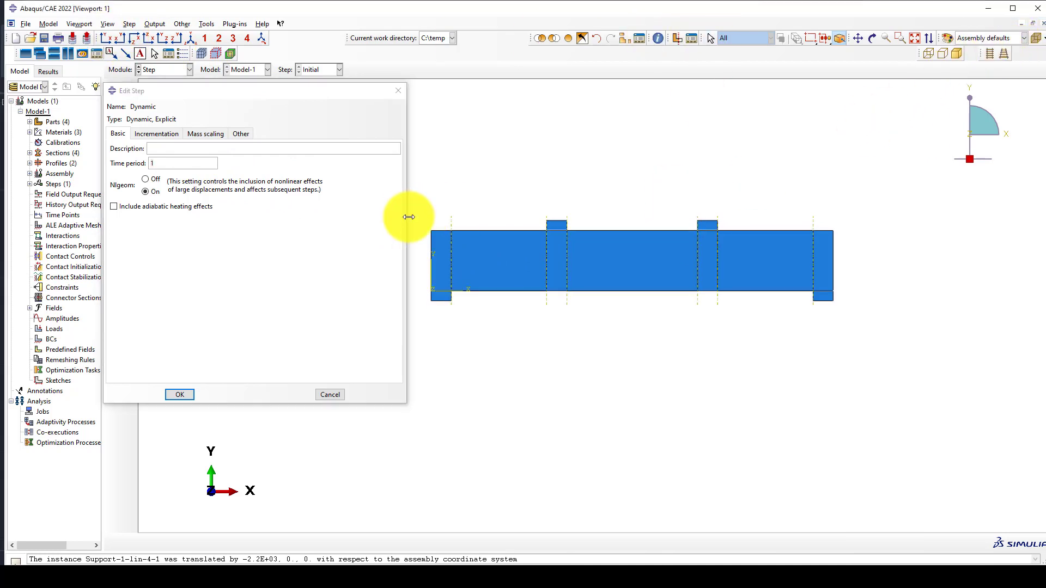
pyautogui.scroll(1, 532, 270)
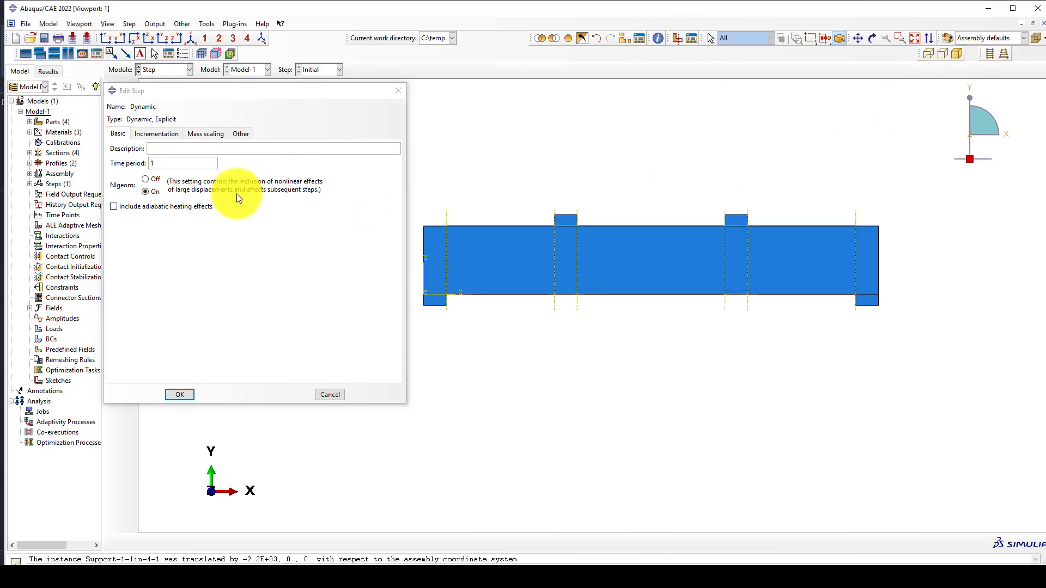
# Set the Dynamic step's time period to 5 and save it with the default incrementation and mass scaling settings
pyautogui.moveTo(161, 164); pyautogui.dragTo(148, 163)
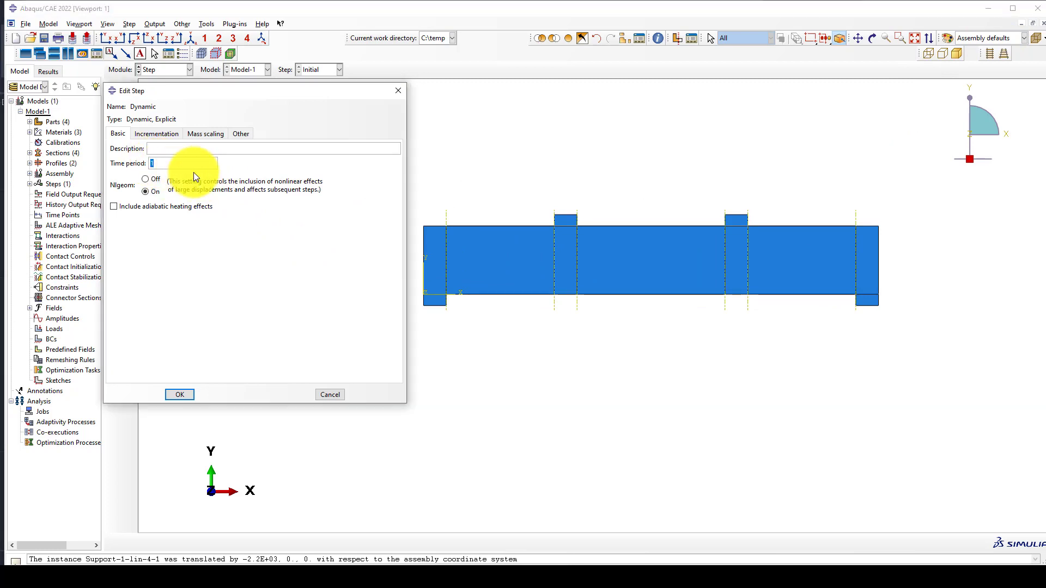
pyautogui.write('5')
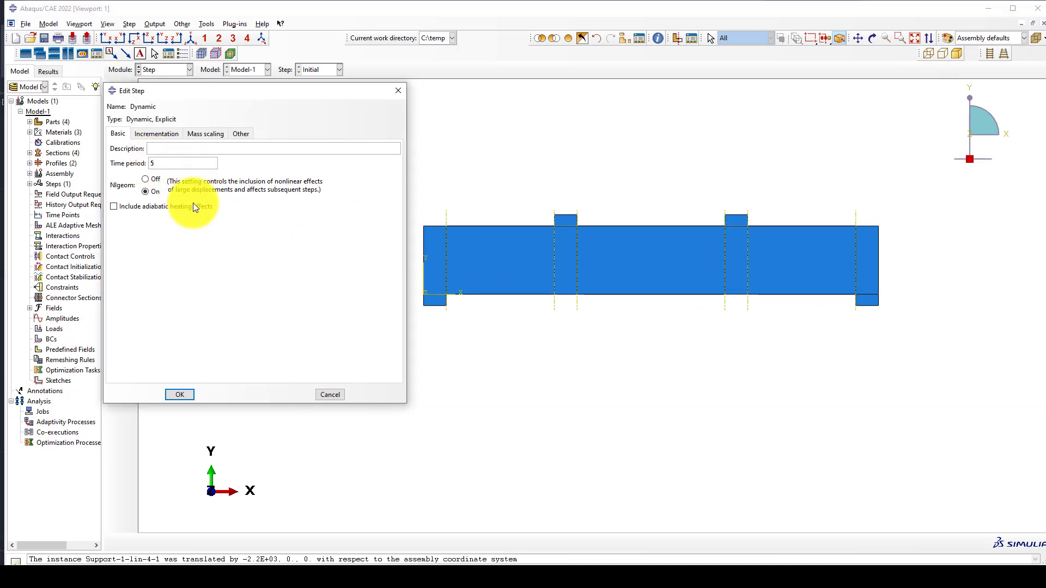
pyautogui.click(160, 135)
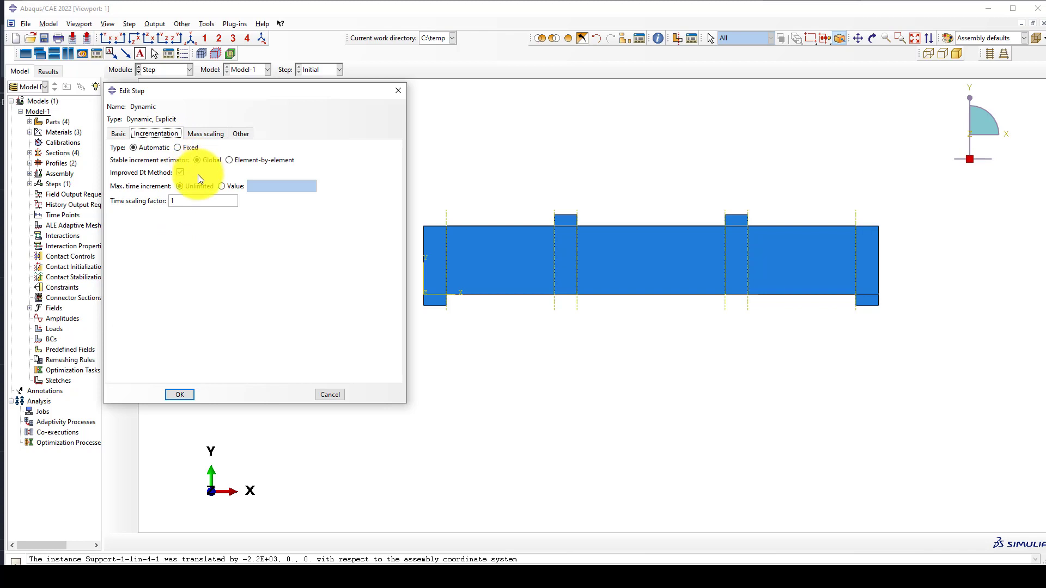
pyautogui.click(205, 135)
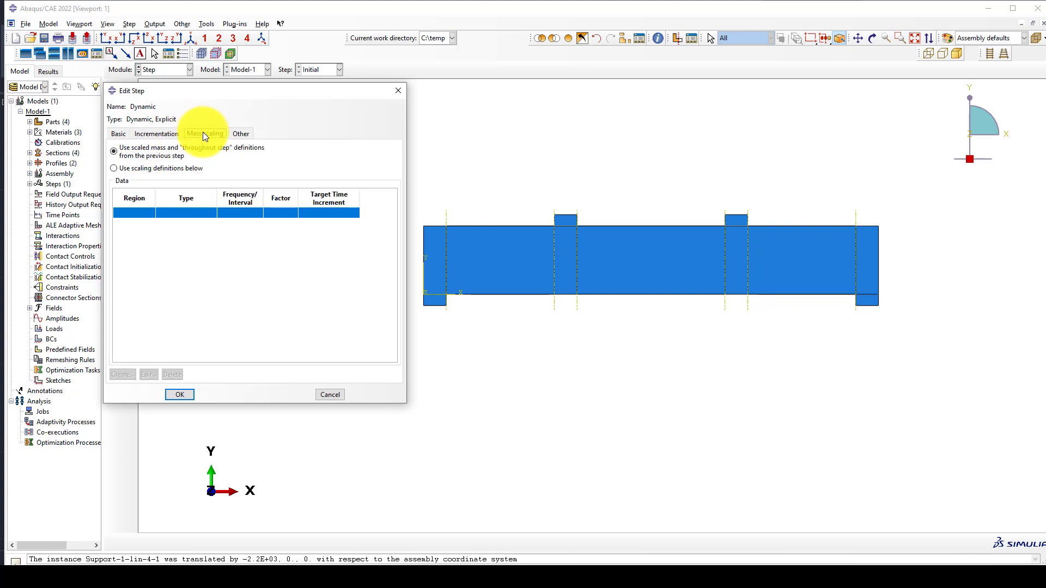
pyautogui.click(118, 135)
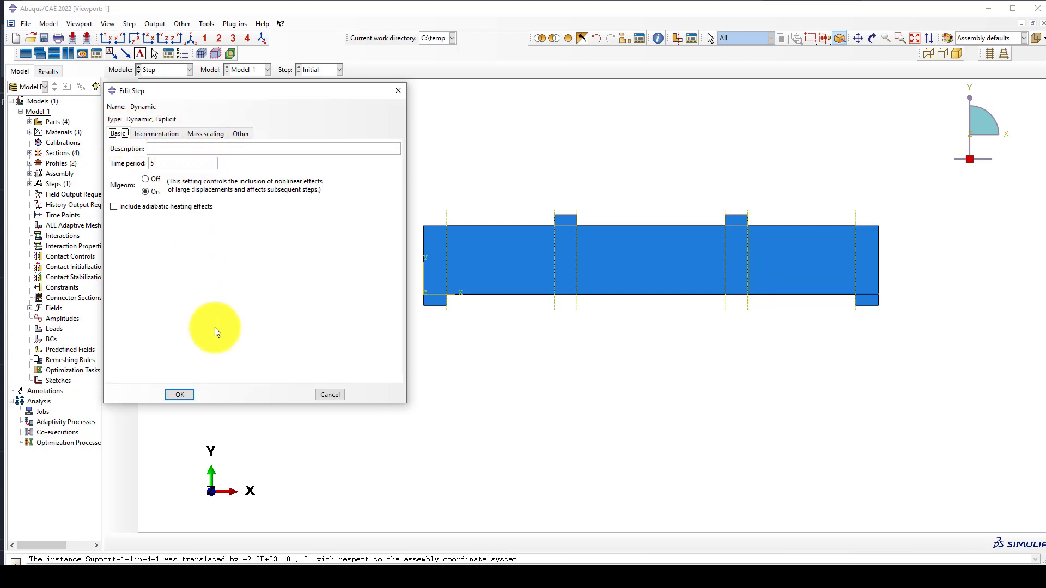
pyautogui.click(180, 392)
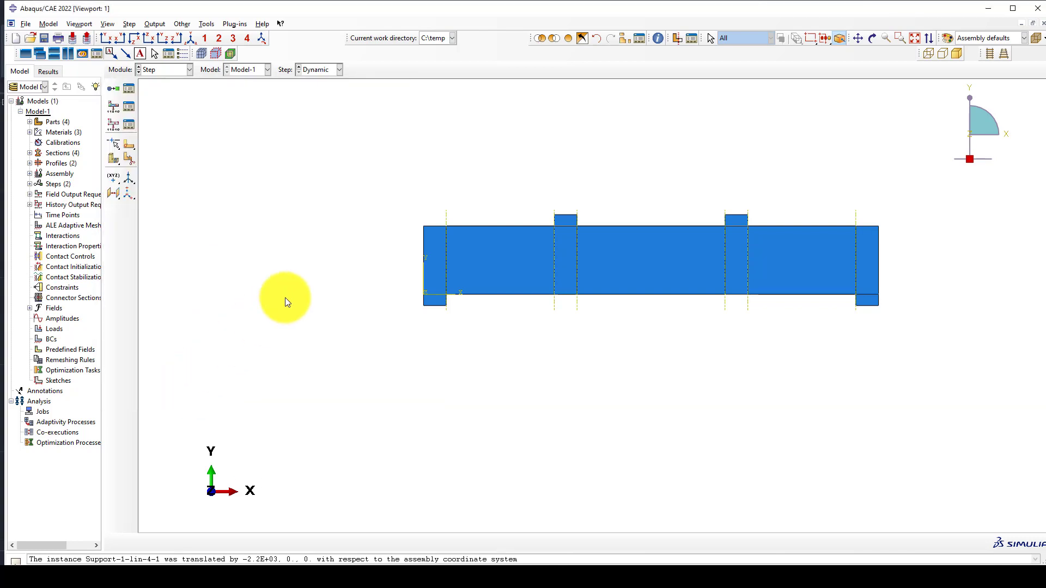
# Add compressive damage (DAMAGEC) and tensile damage (DAMAGET) to the F-Output-1 field output request
pyautogui.click(128, 106)
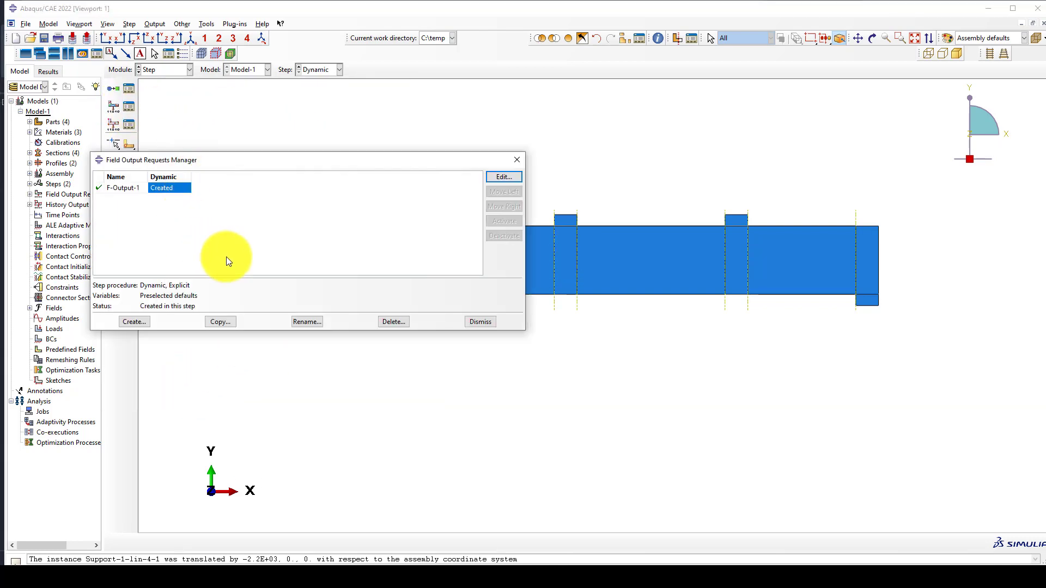
pyautogui.click(497, 178)
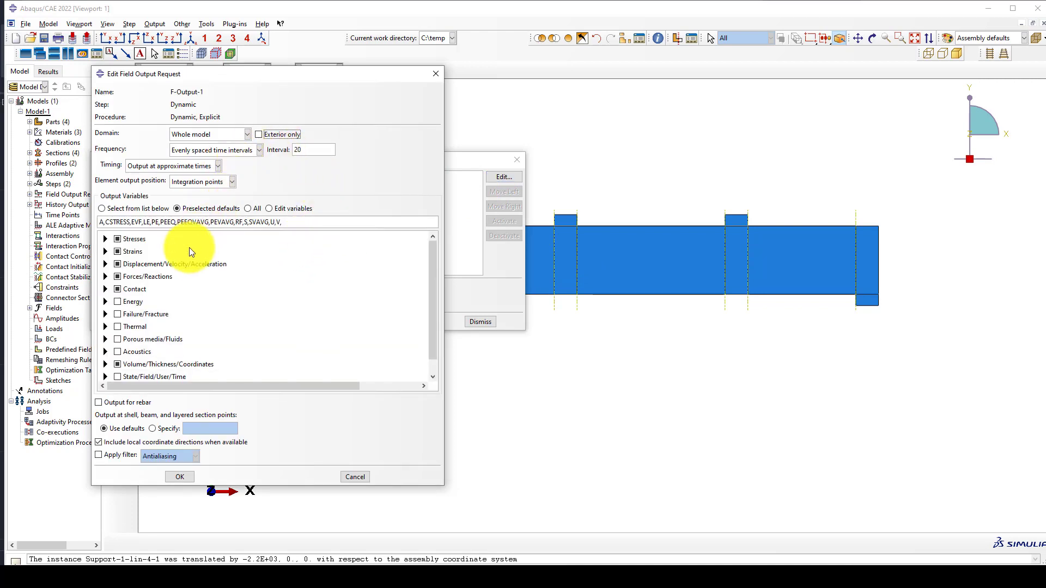
pyautogui.scroll(-1, 209, 308)
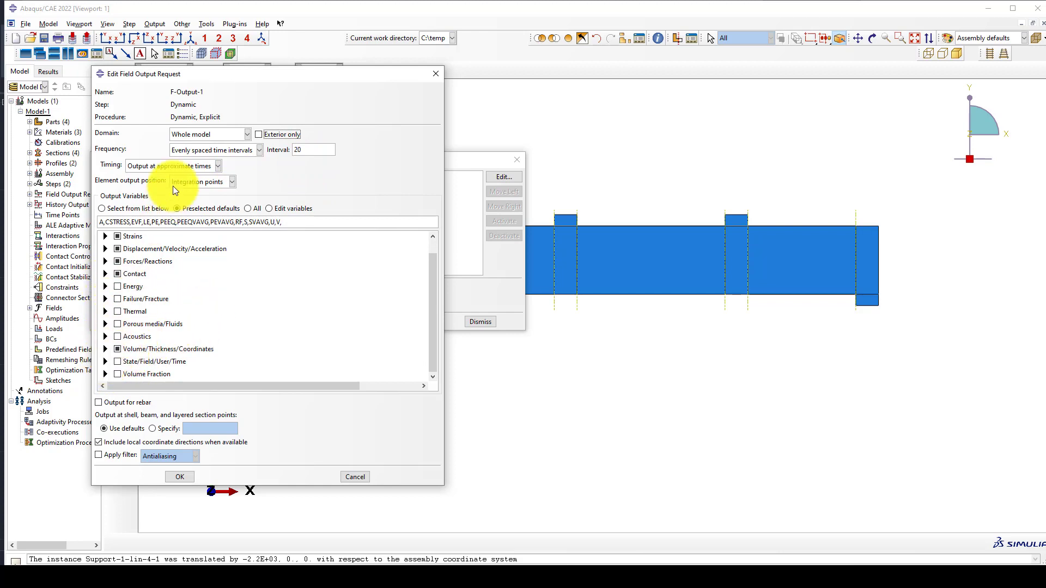
pyautogui.scroll(2, 151, 283)
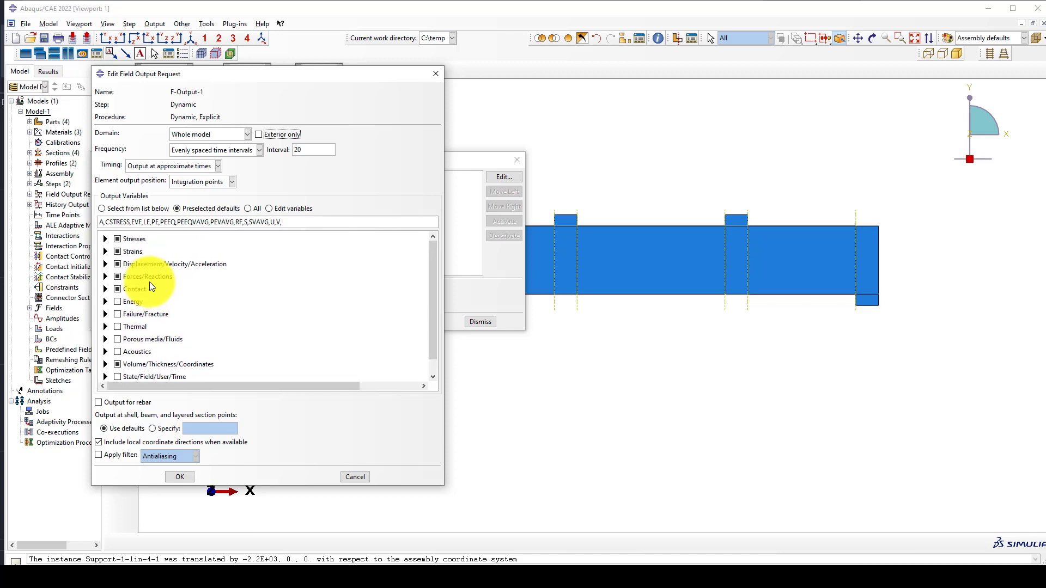
pyautogui.click(105, 314)
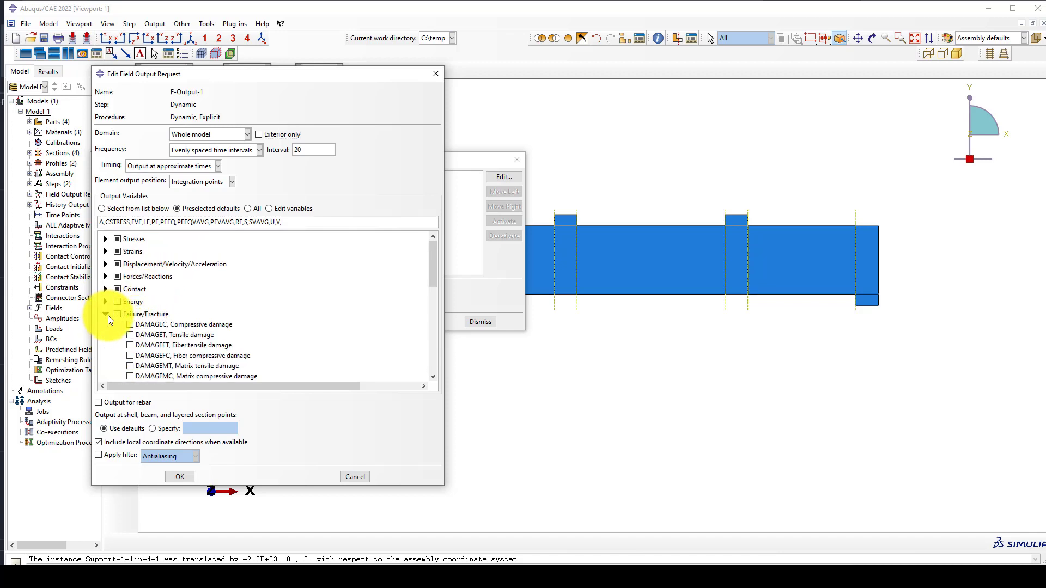
pyautogui.click(130, 325)
pyautogui.click(130, 334)
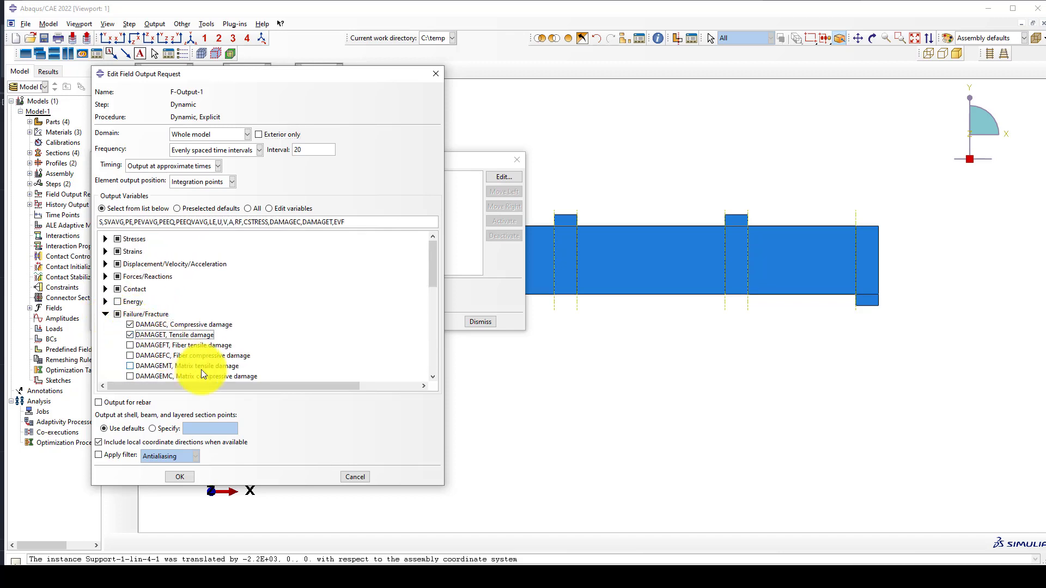
pyautogui.click(175, 479)
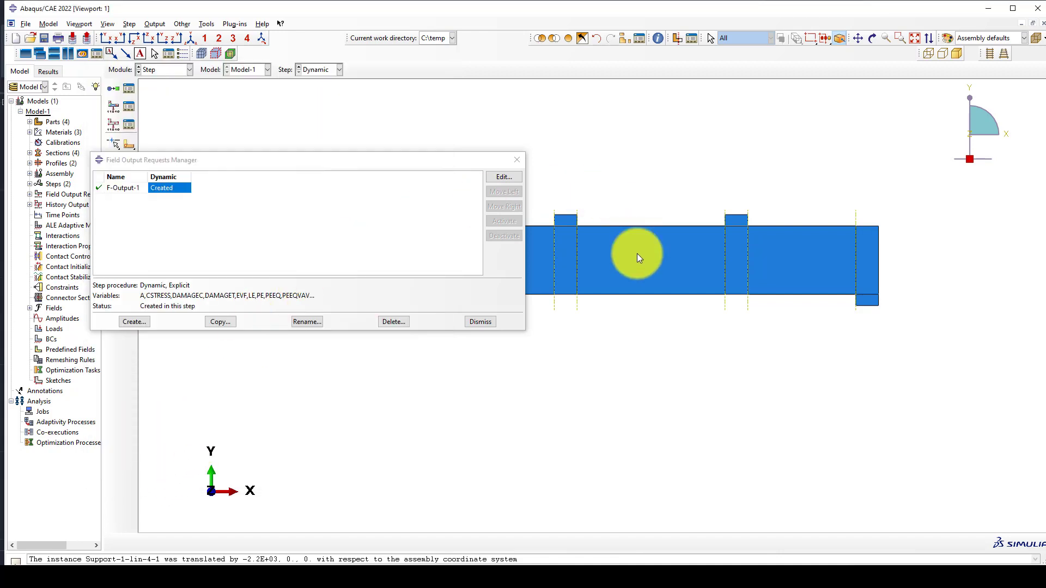
# Examine the settings of the F-Output-1 field output and H-Output-1 history output requests, discarding any edits
pyautogui.click(503, 178)
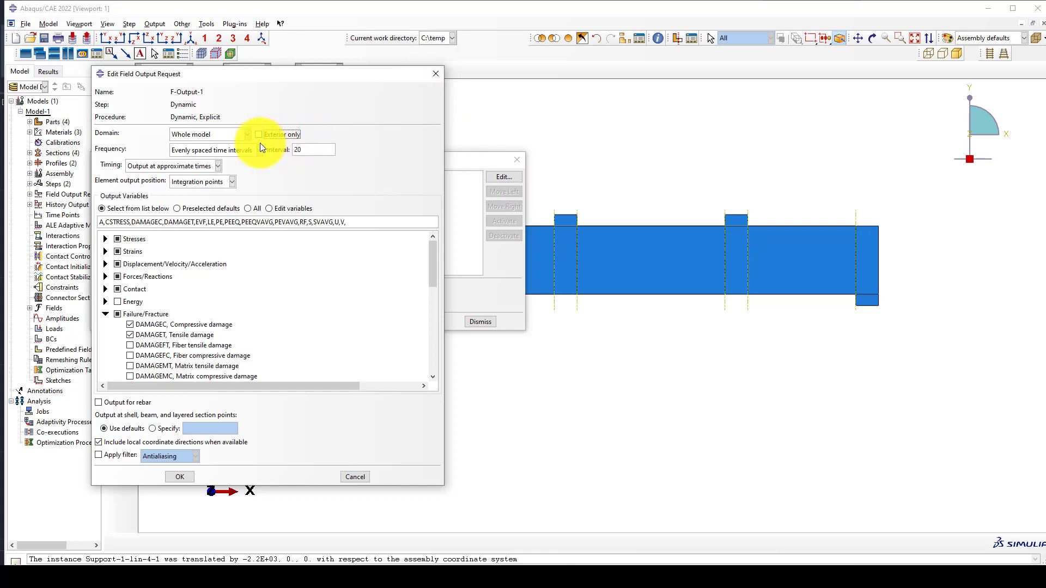
pyautogui.click(437, 74)
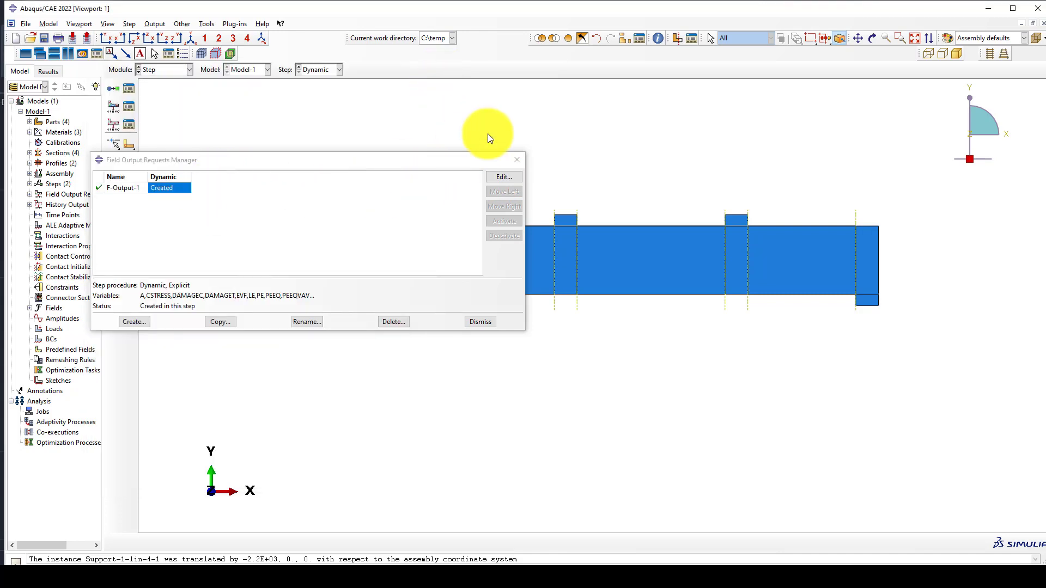
pyautogui.click(517, 160)
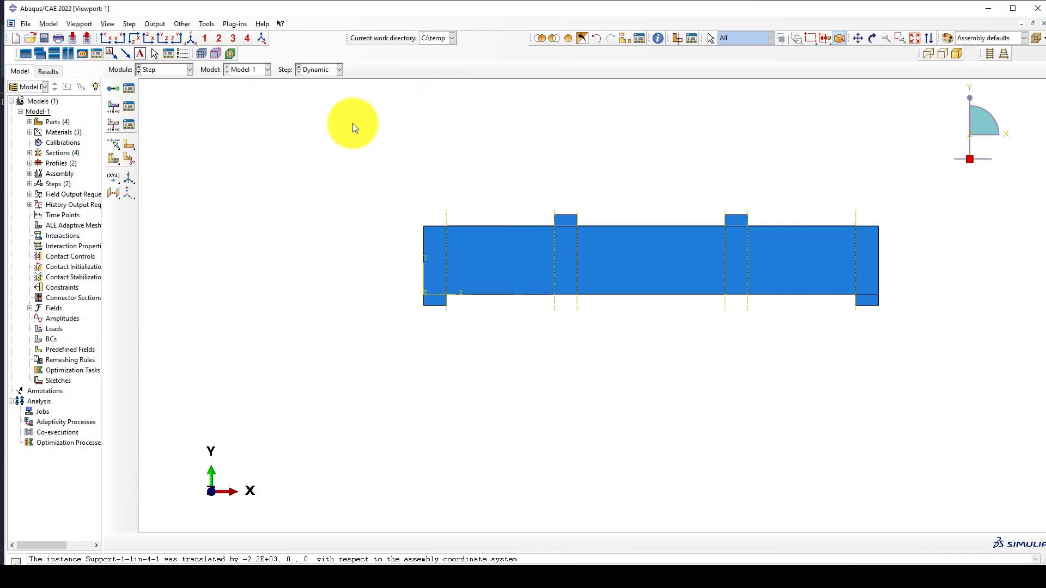
pyautogui.click(129, 123)
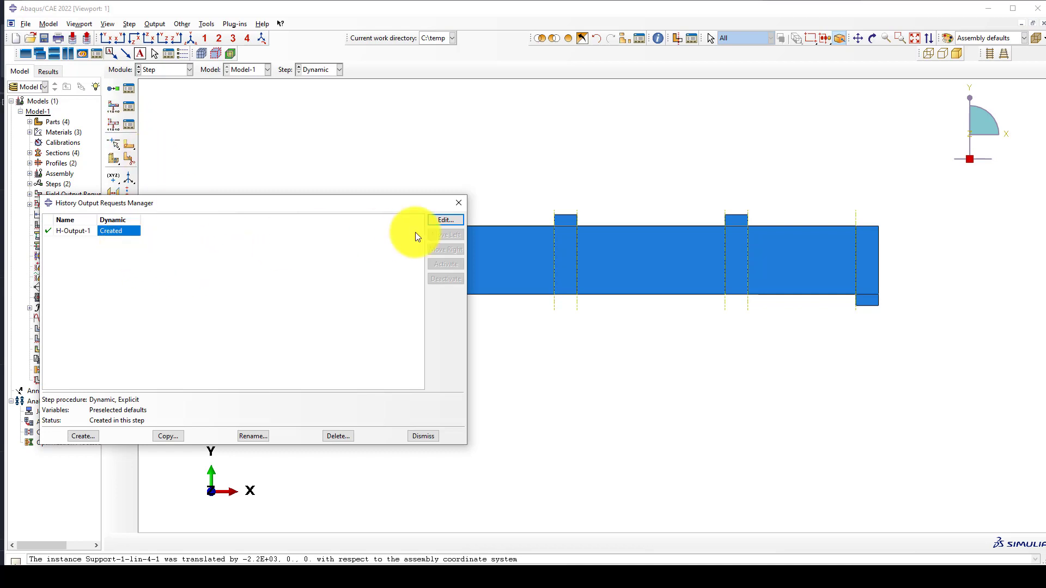
pyautogui.click(432, 221)
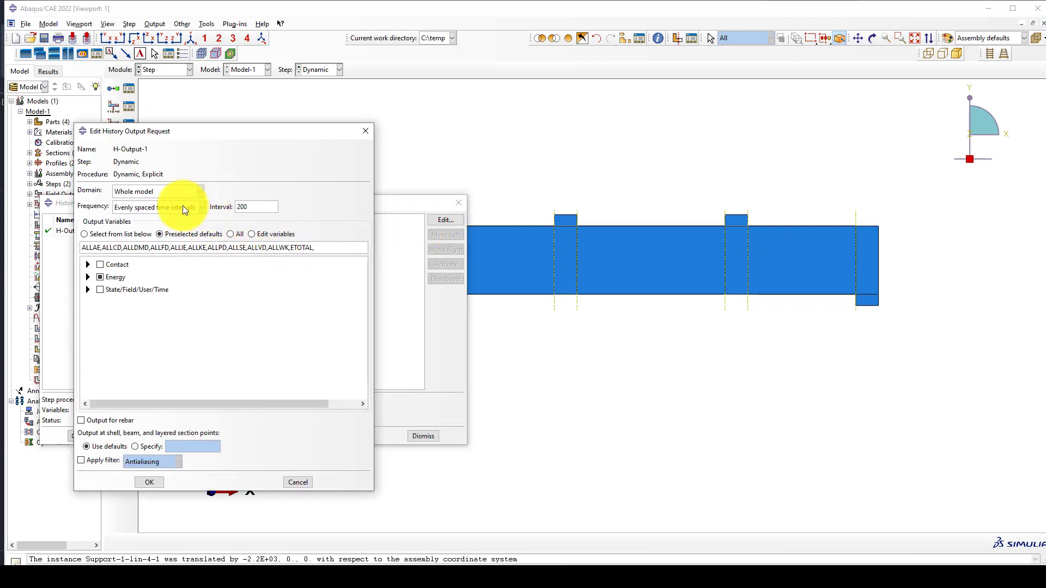
pyautogui.click(99, 277)
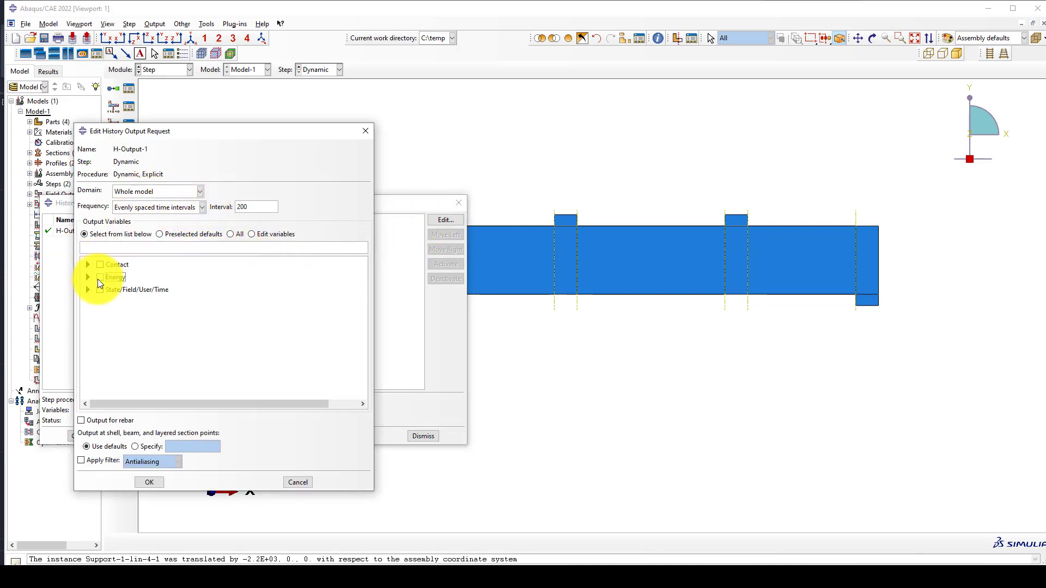
pyautogui.click(151, 192)
pyautogui.click(151, 192)
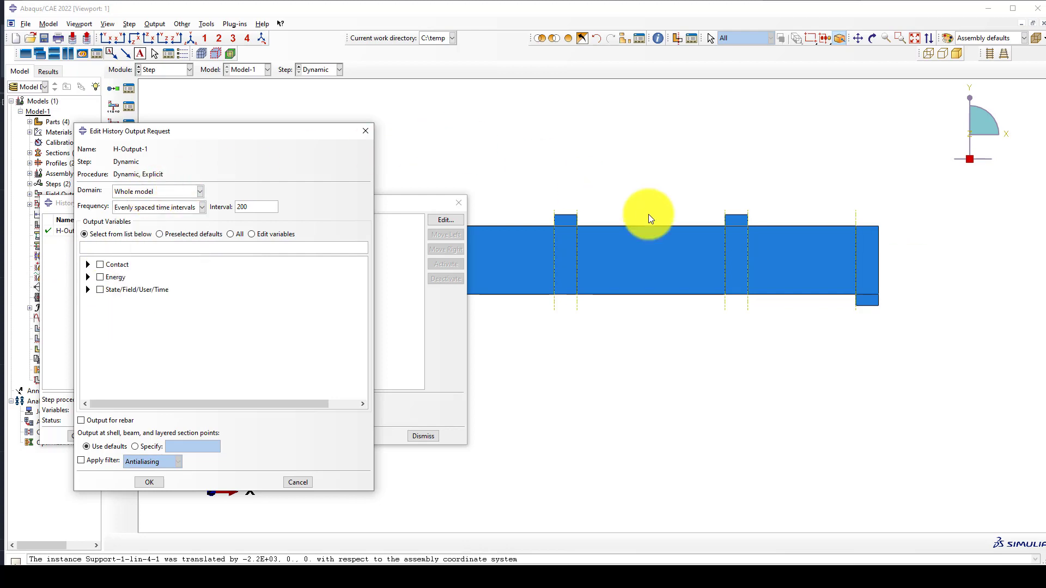
pyautogui.click(366, 131)
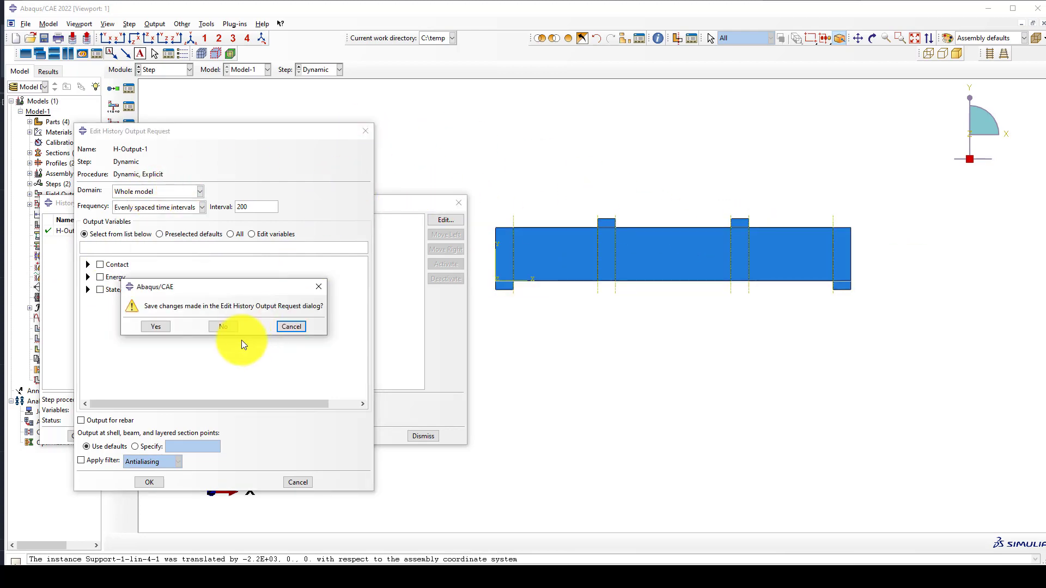
pyautogui.click(234, 326)
pyautogui.click(458, 205)
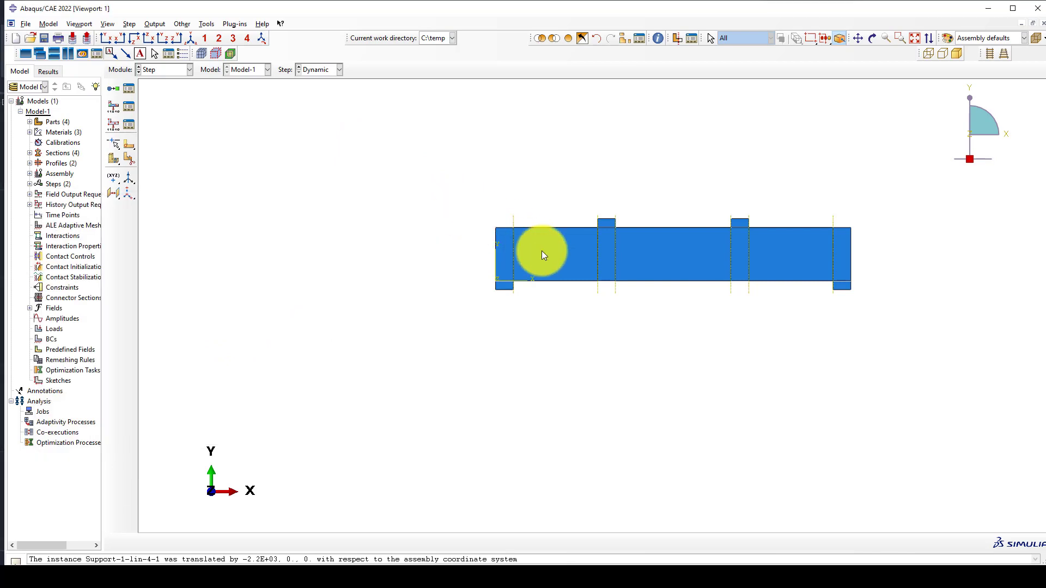
# Create a datum point at the centre of each loading plate's top face, midway between opposite edge midpoints
pyautogui.scroll(-1, 799, 263)
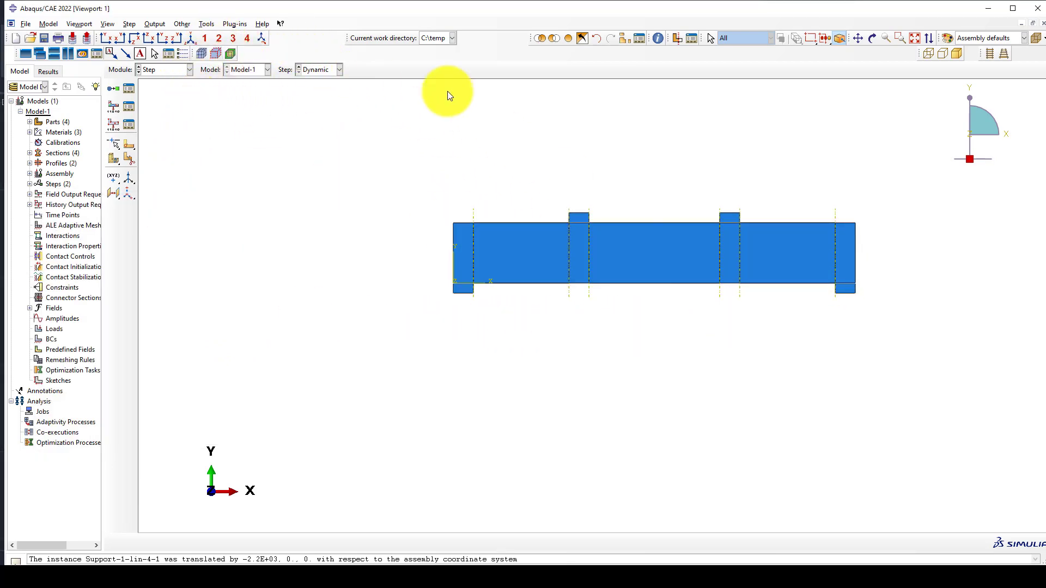
pyautogui.click(191, 40)
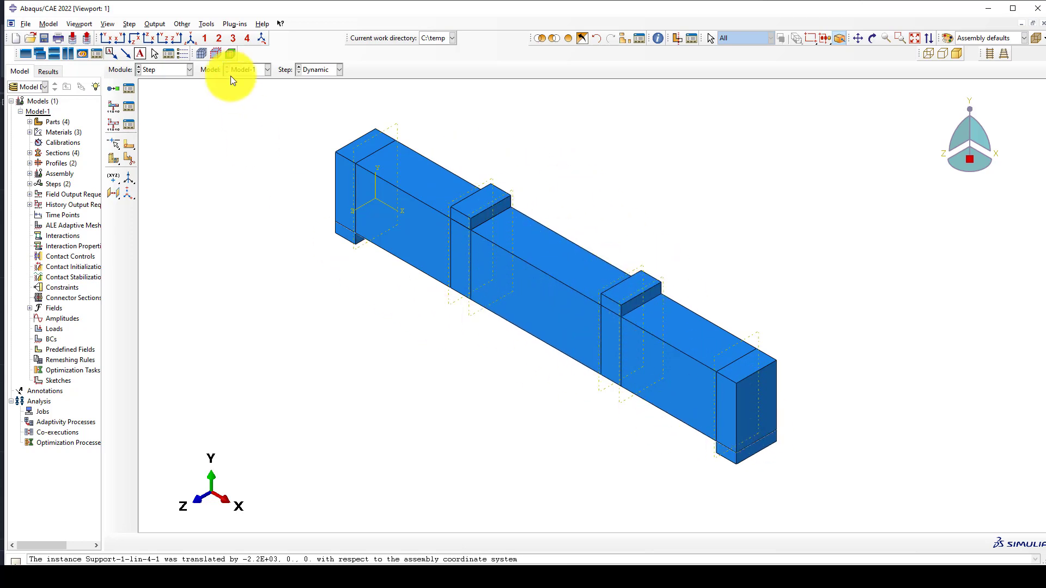
pyautogui.click(207, 26)
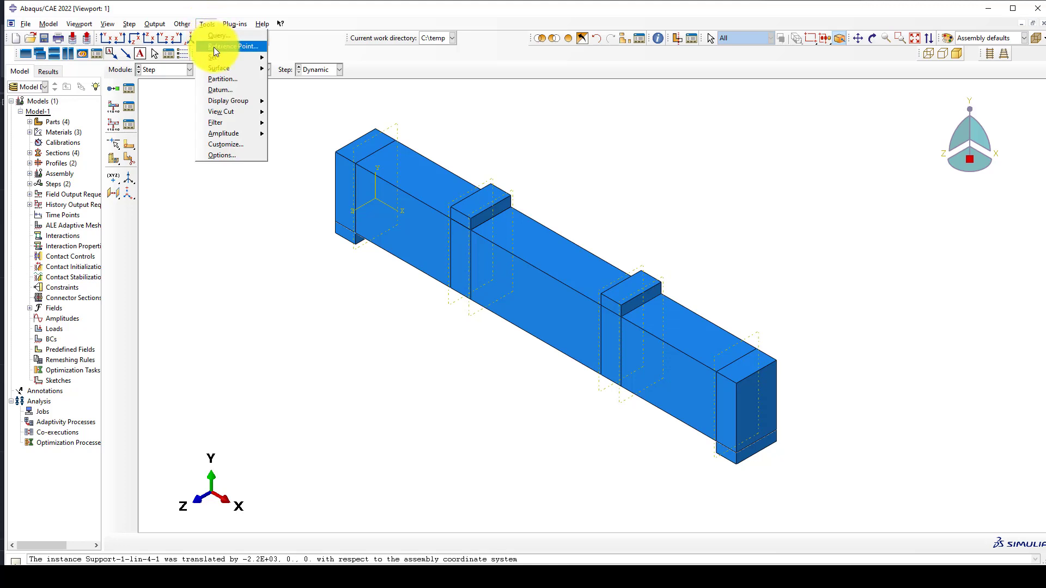
pyautogui.click(110, 184)
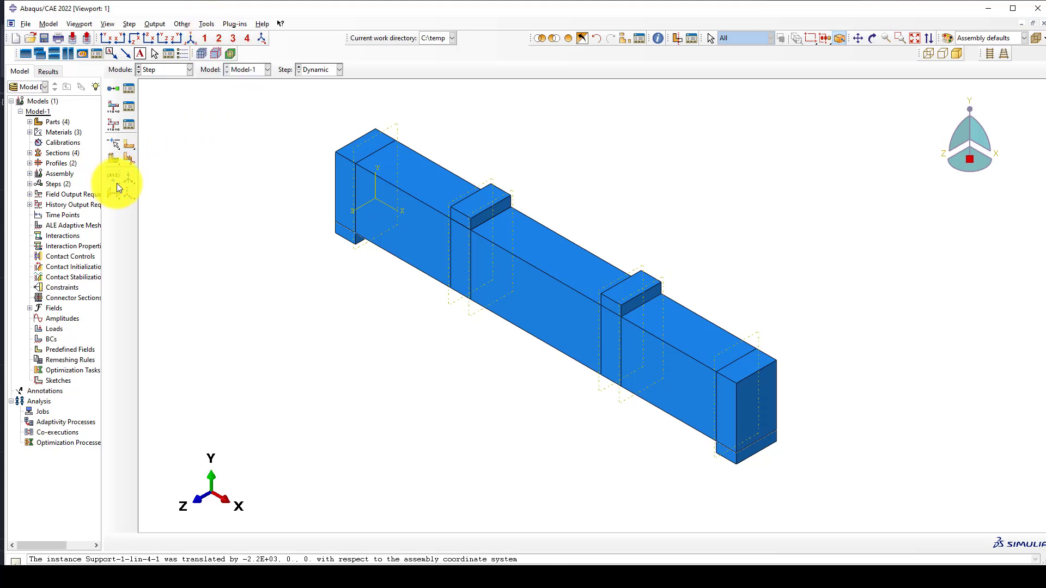
pyautogui.moveTo(114, 175); pyautogui.dragTo(163, 184)
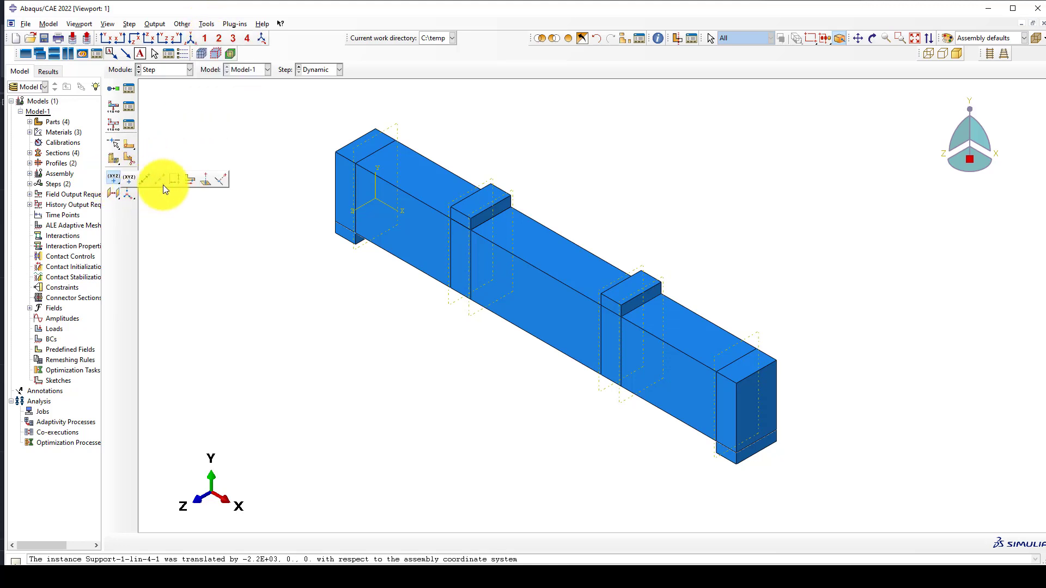
pyautogui.click(160, 182)
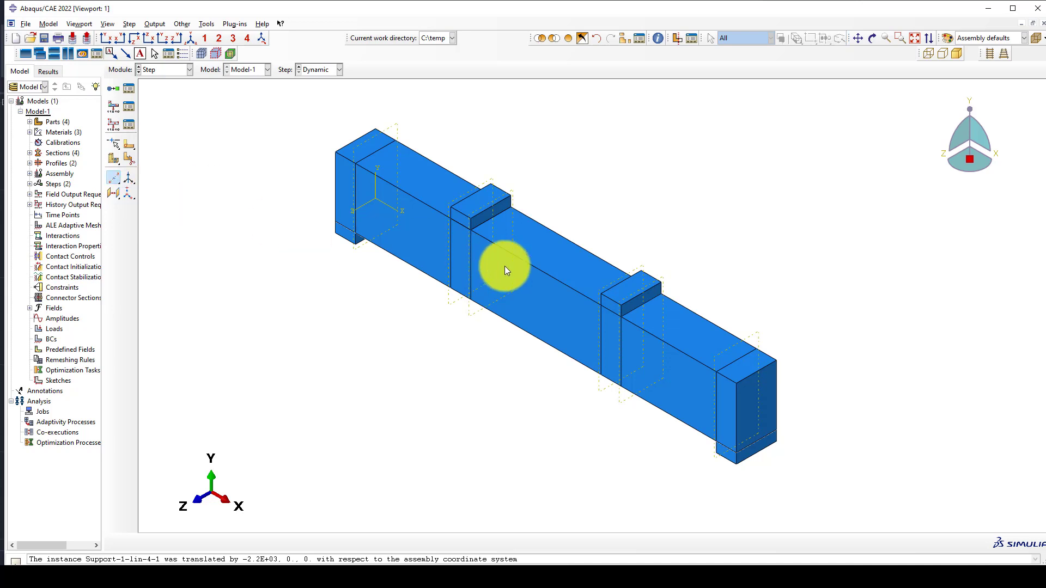
pyautogui.click(621, 281)
pyautogui.click(640, 294)
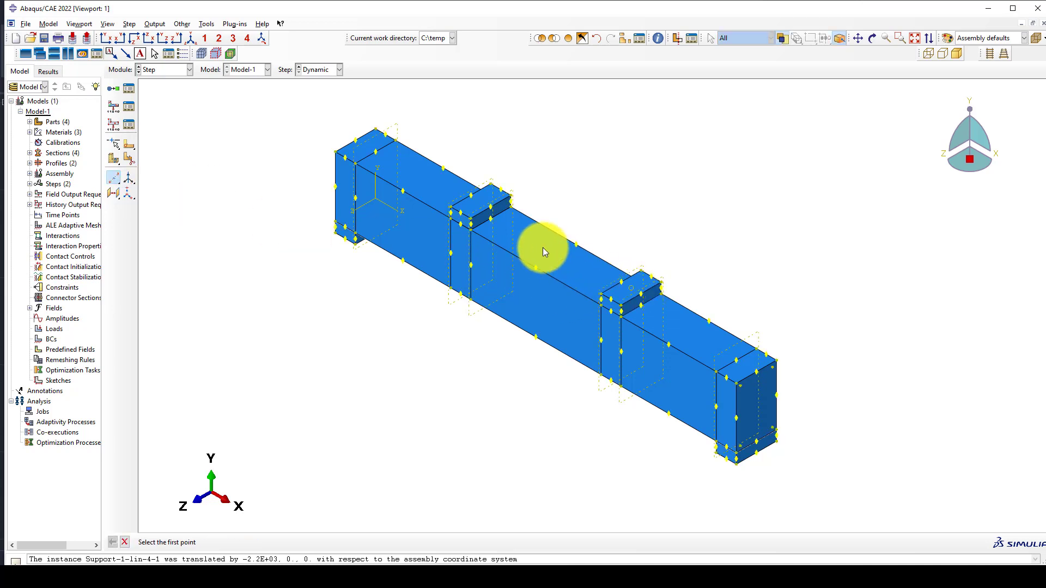
pyautogui.click(470, 195)
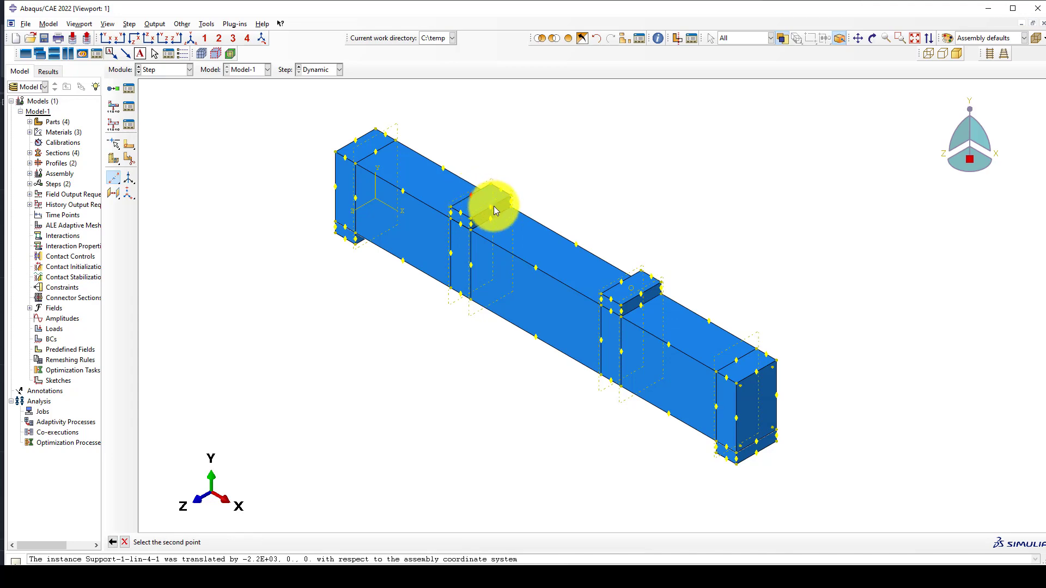
pyautogui.click(492, 217)
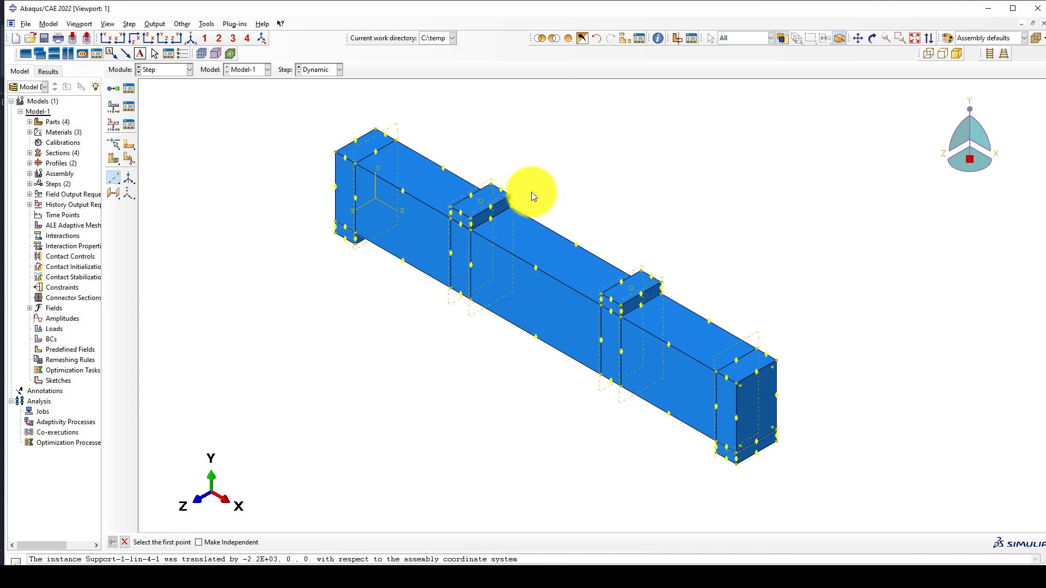
# Create reference points at the datum points centred on the top faces of the two loading plates
pyautogui.keyDown('ctrl'); pyautogui.keyDown('alt'); pyautogui.moveTo(495, 316); pyautogui.dragTo(548, 289); pyautogui.keyUp('alt'); pyautogui.keyUp('ctrl')
pyautogui.keyDown('ctrl'); pyautogui.keyDown('alt'); pyautogui.moveTo(491, 243); pyautogui.dragTo(461, 241); pyautogui.keyUp('alt'); pyautogui.keyUp('ctrl')
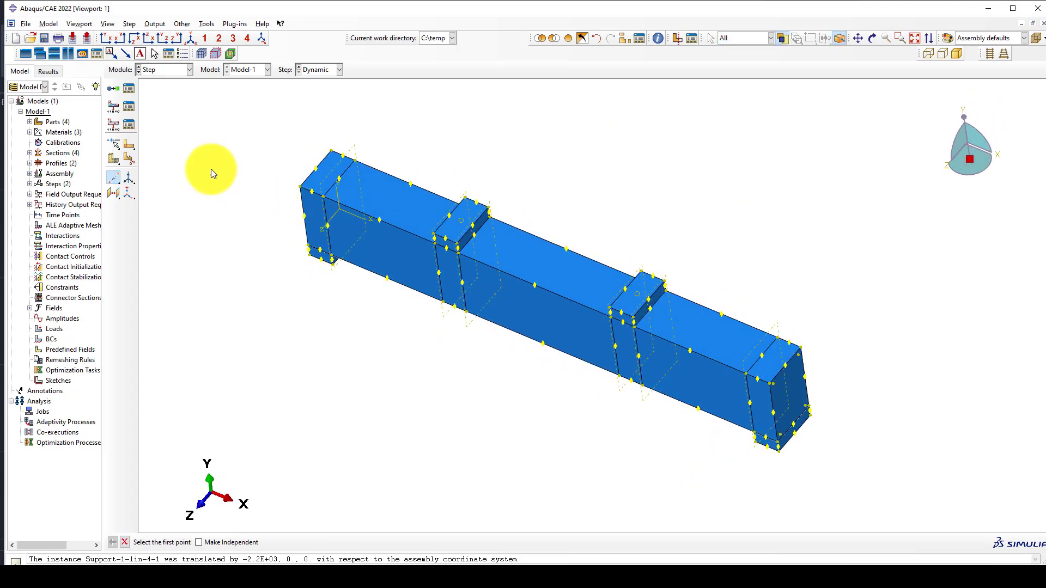
pyautogui.click(207, 24)
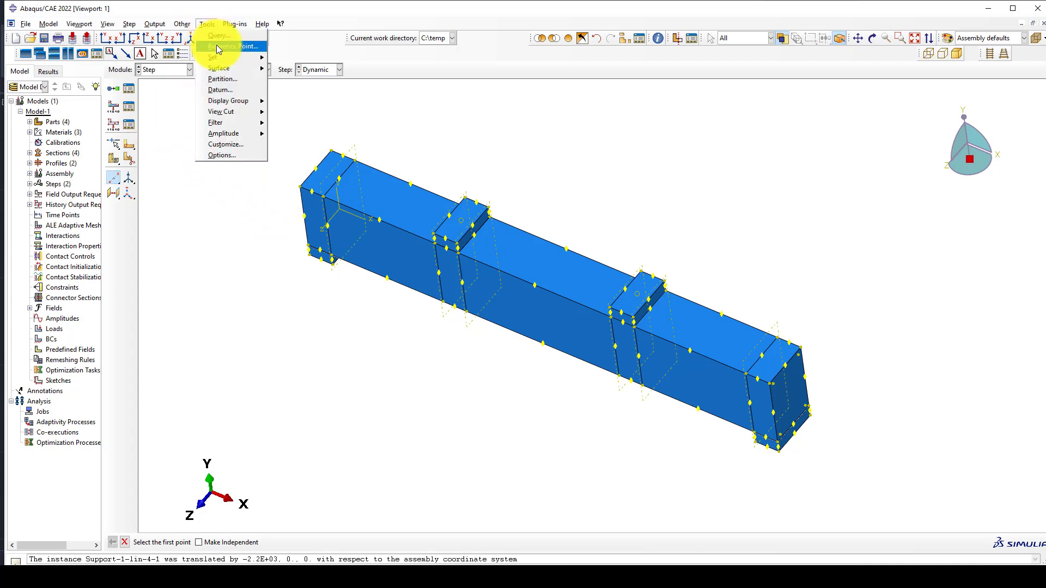
pyautogui.click(218, 47)
pyautogui.click(460, 223)
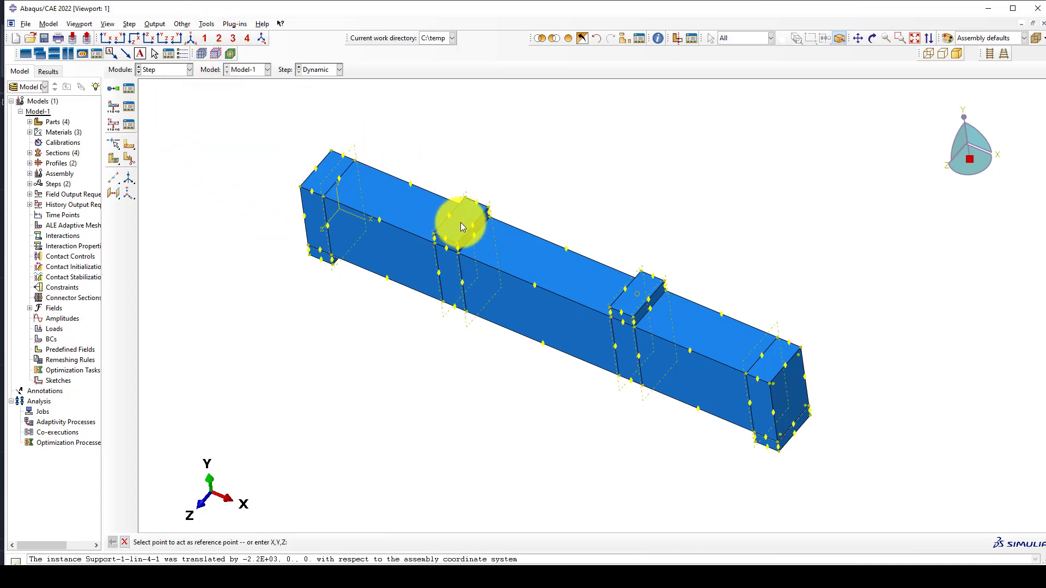
pyautogui.click(637, 293)
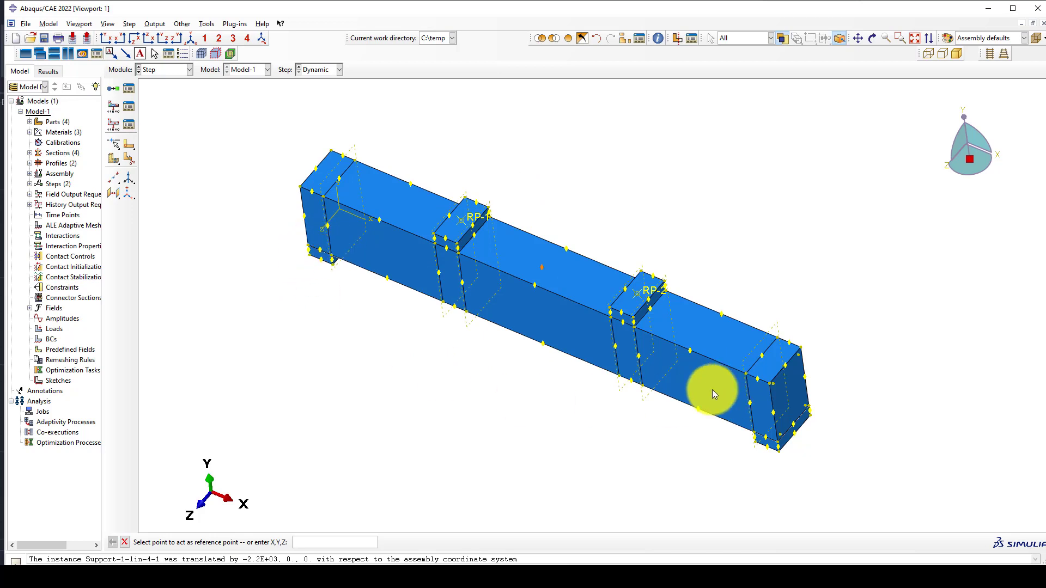
pyautogui.click(164, 72)
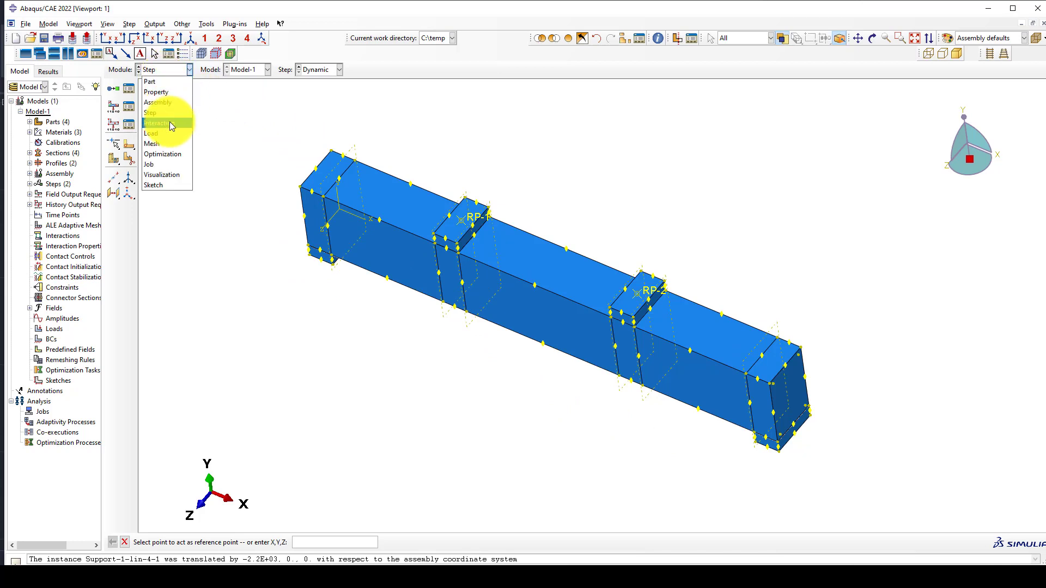
pyautogui.click(128, 128)
pyautogui.click(113, 126)
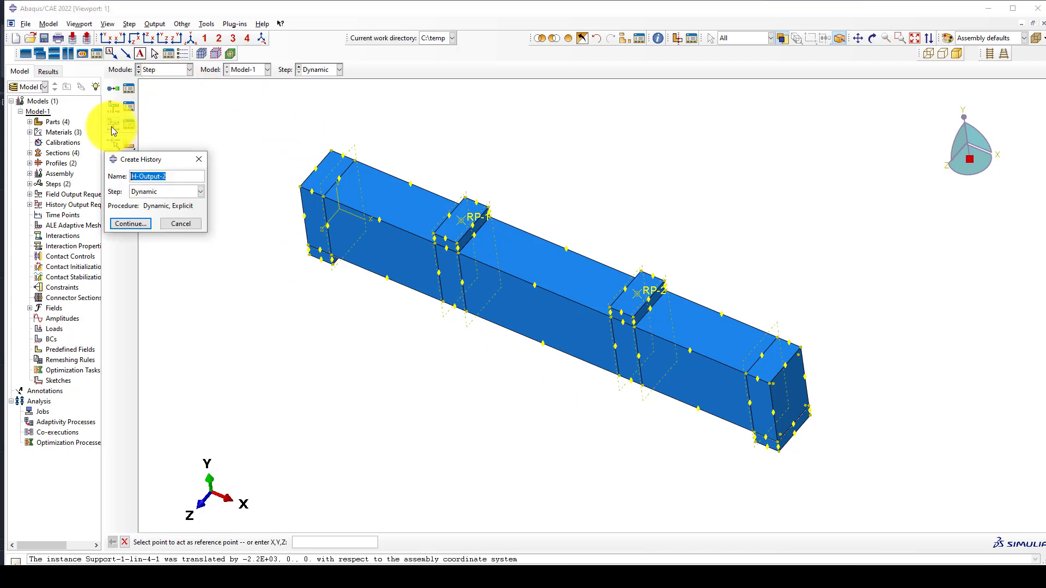
pyautogui.click(199, 159)
# Create a geometry set named DIS containing reference point RP-1
pyautogui.click(206, 24)
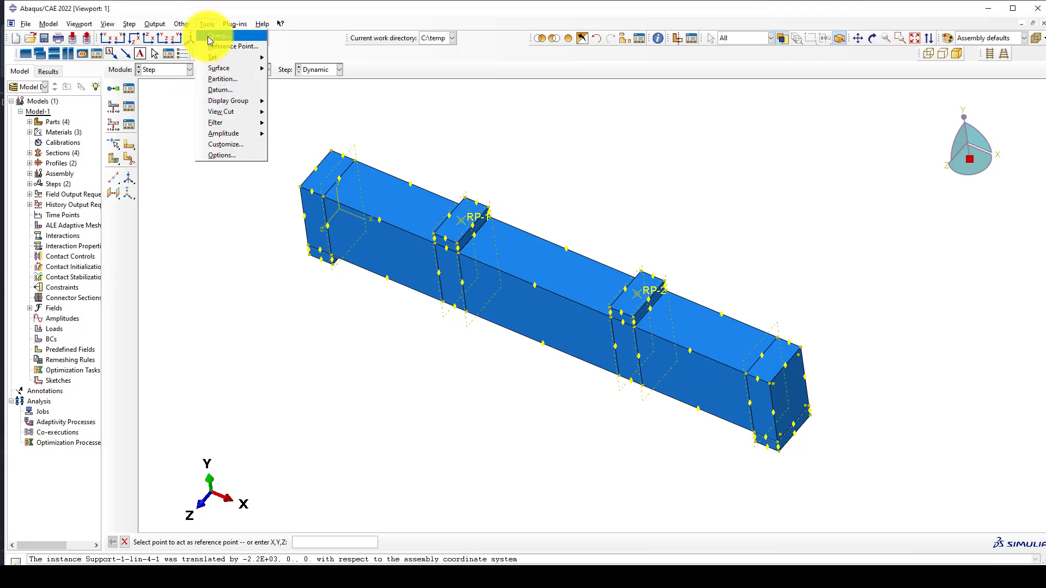
pyautogui.moveTo(268, 58)
pyautogui.click(288, 70)
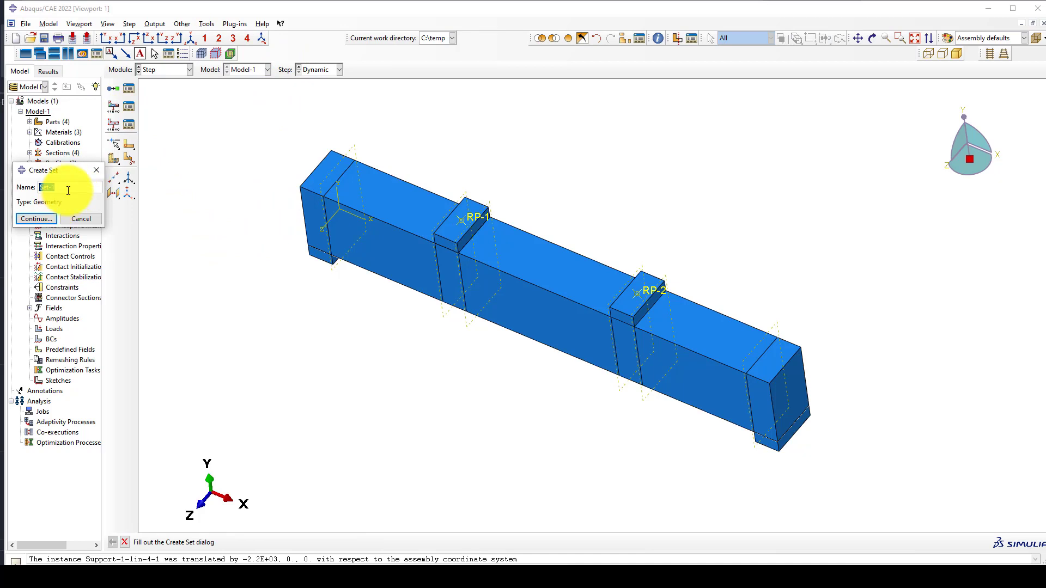
pyautogui.write('DIS')
pyautogui.click(36, 219)
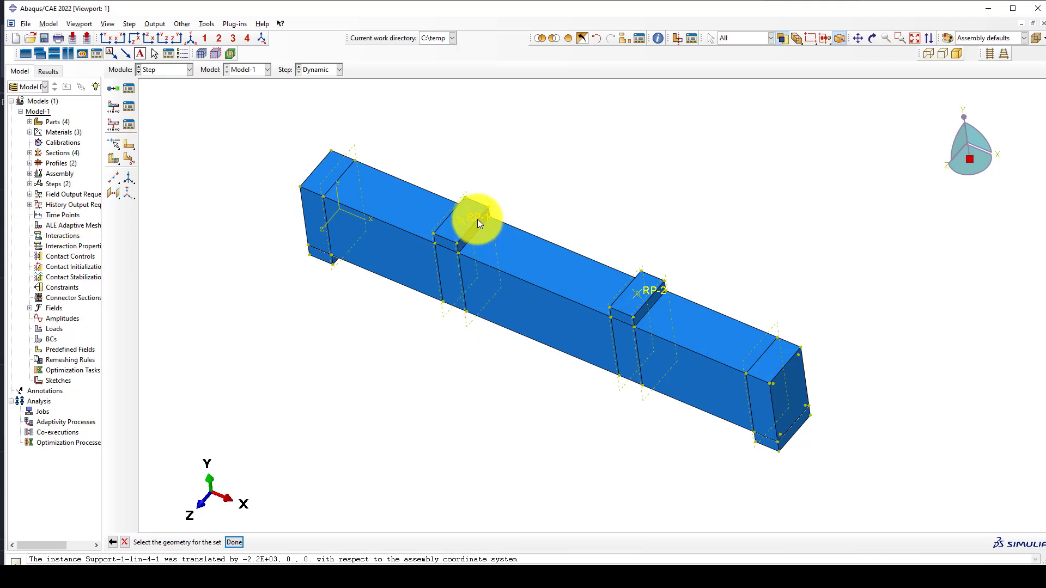
pyautogui.middleClick(387, 341)
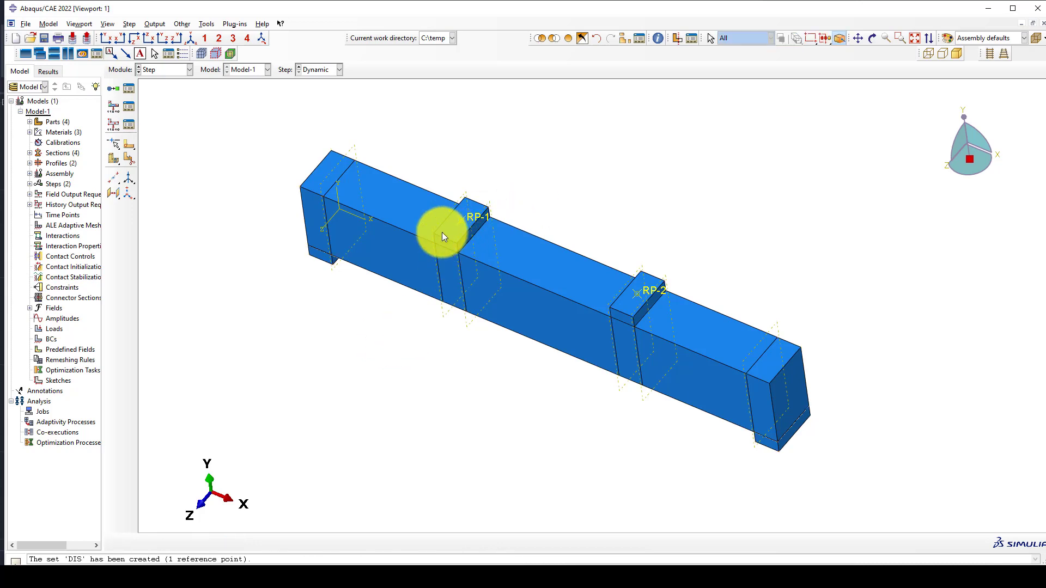
# Create a geometry set named DIS2 containing reference point RP-2
pyautogui.click(207, 24)
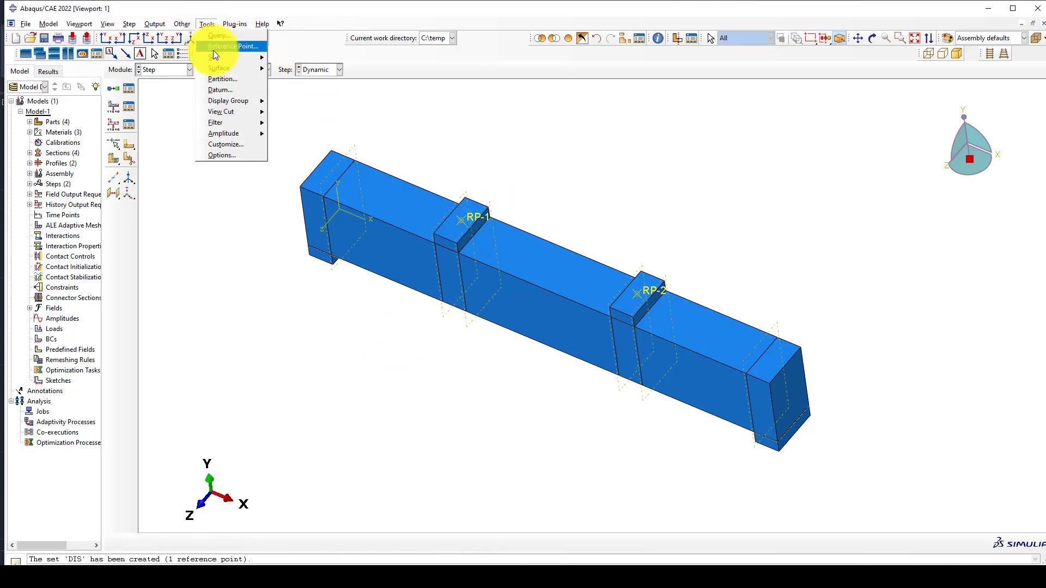
pyautogui.moveTo(221, 58)
pyautogui.click(295, 70)
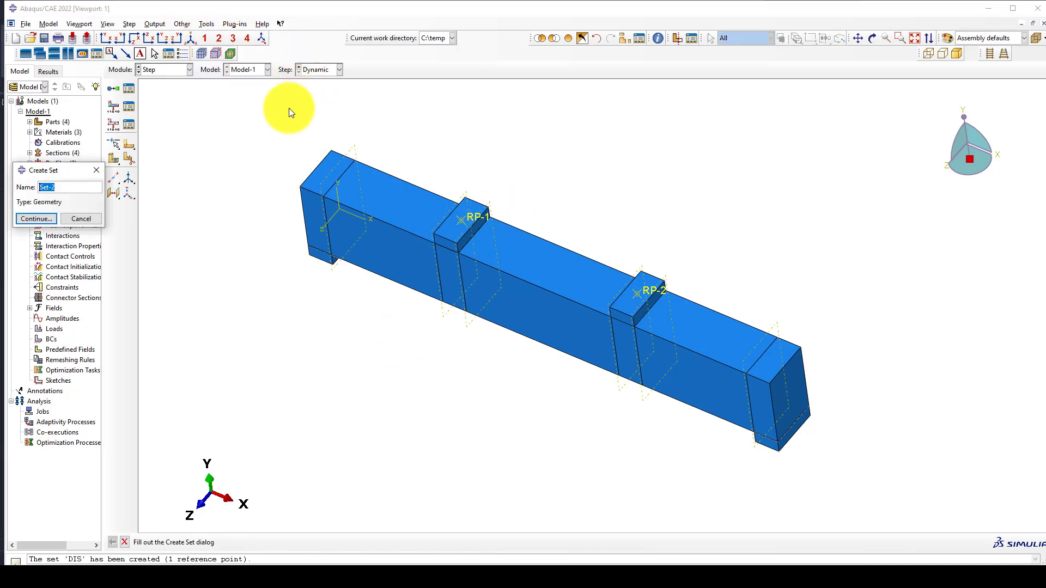
pyautogui.write('D')
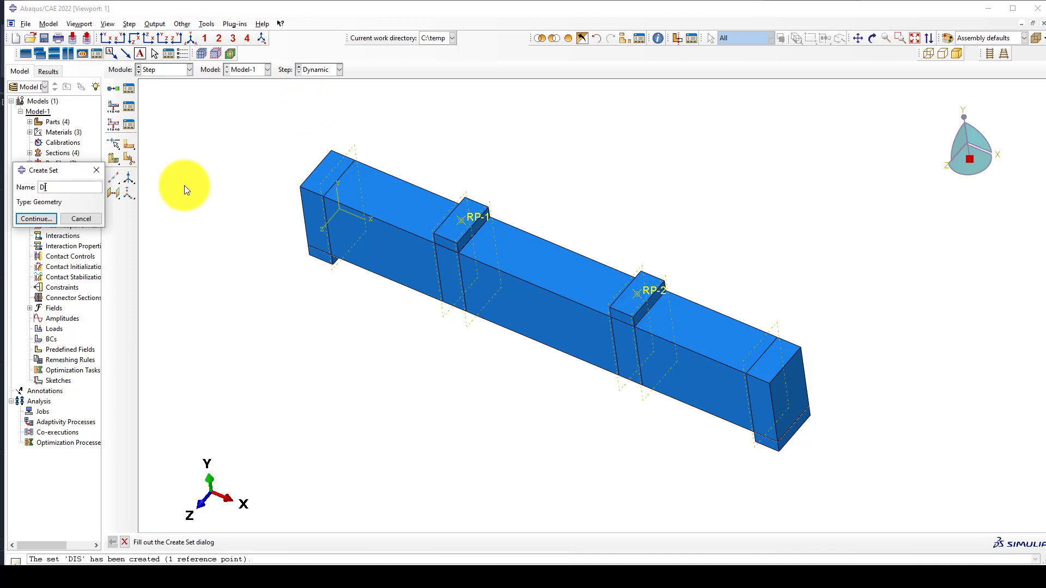
pyautogui.write('IS2')
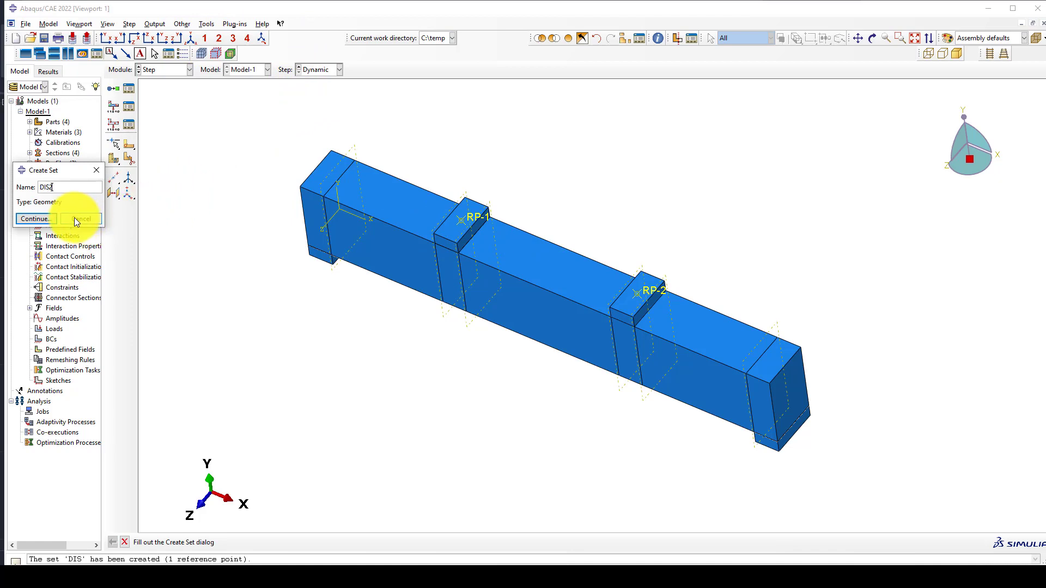
pyautogui.click(47, 218)
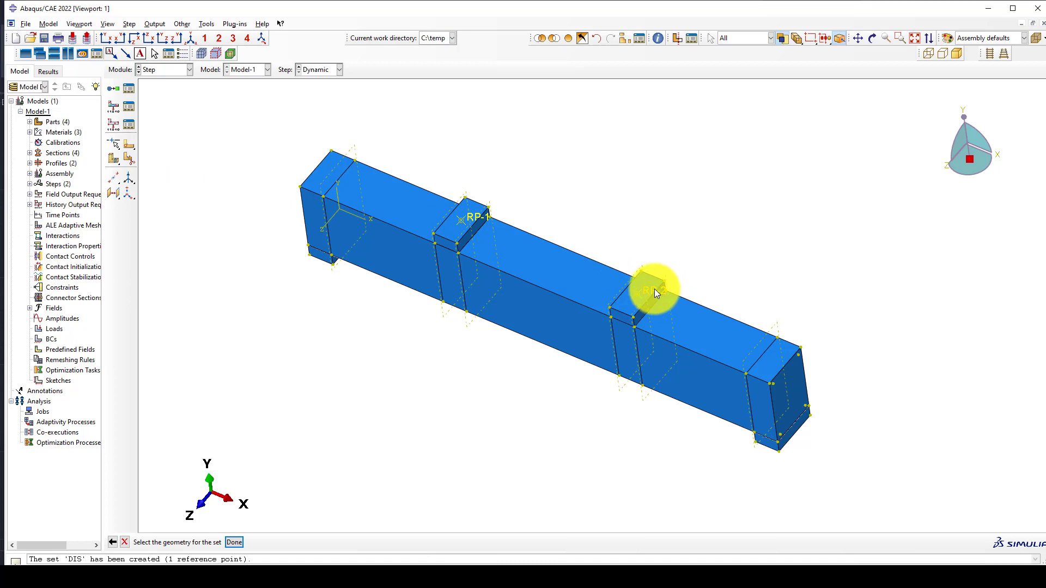
pyautogui.middleClick(430, 297)
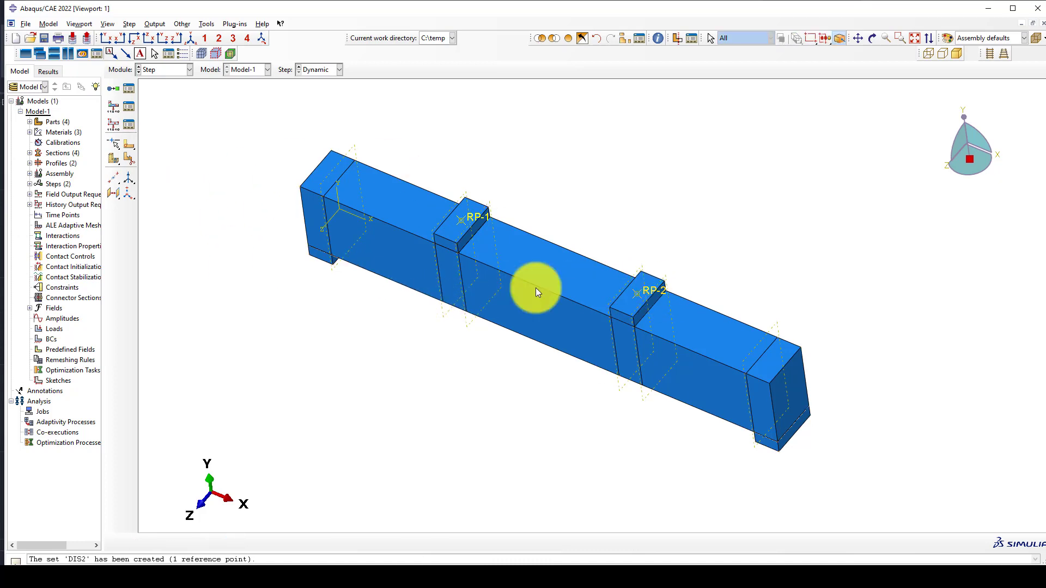
# Edit the history output request H-Output-1 so its domain is the set DIS
pyautogui.click(131, 124)
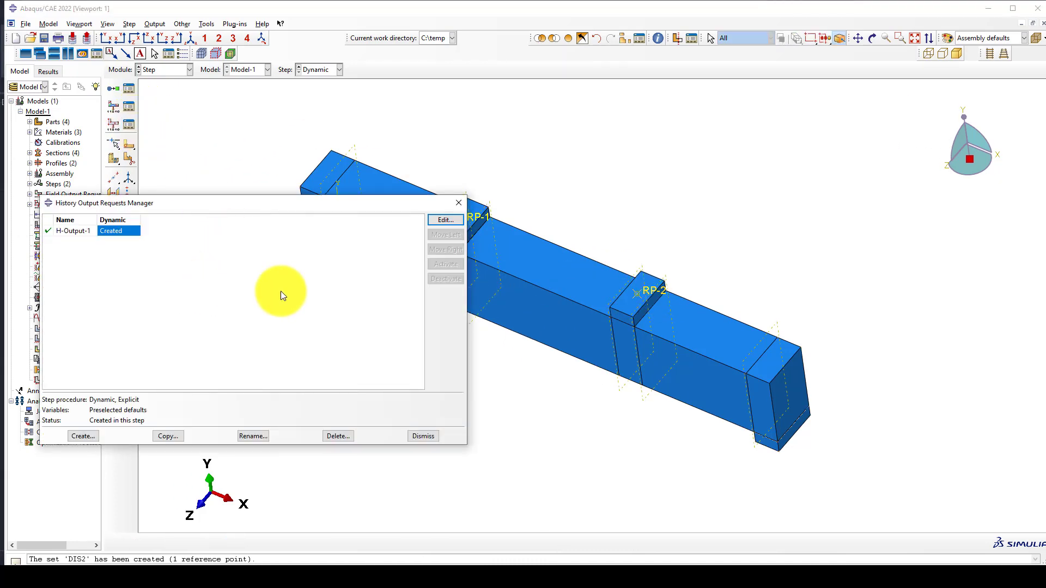
pyautogui.click(441, 221)
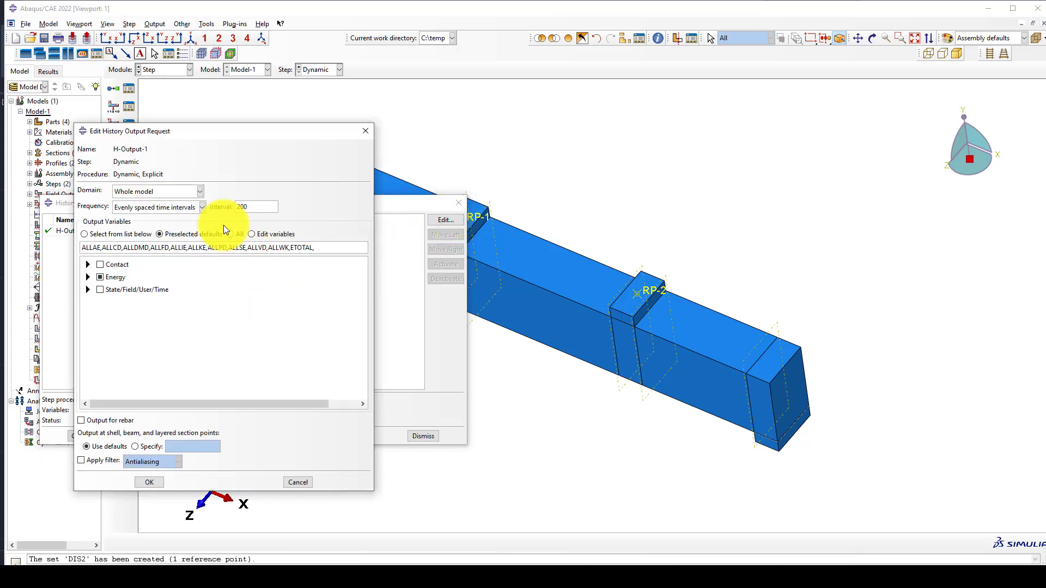
pyautogui.click(141, 191)
pyautogui.click(140, 211)
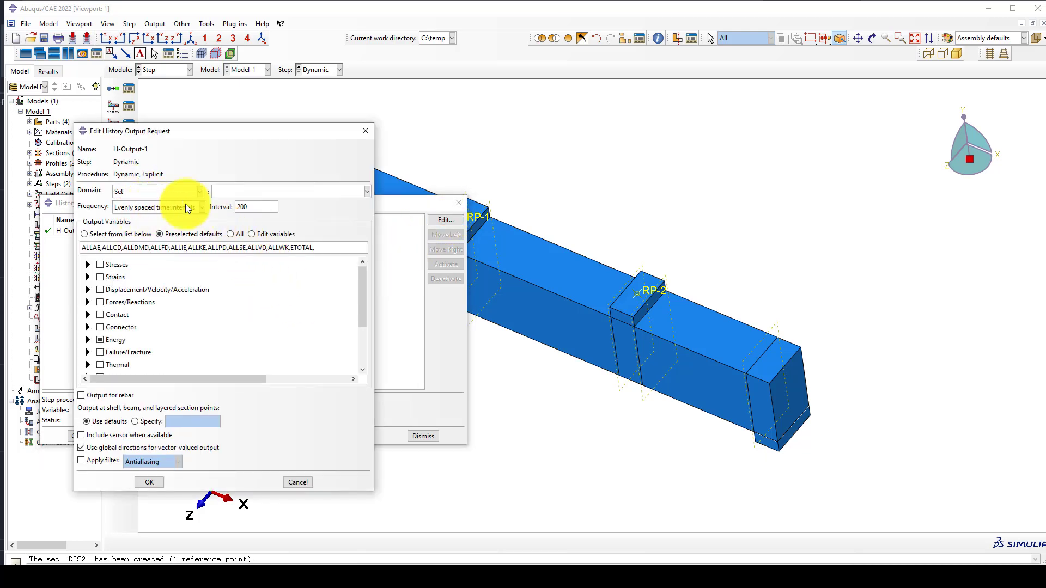
pyautogui.click(240, 190)
pyautogui.click(238, 205)
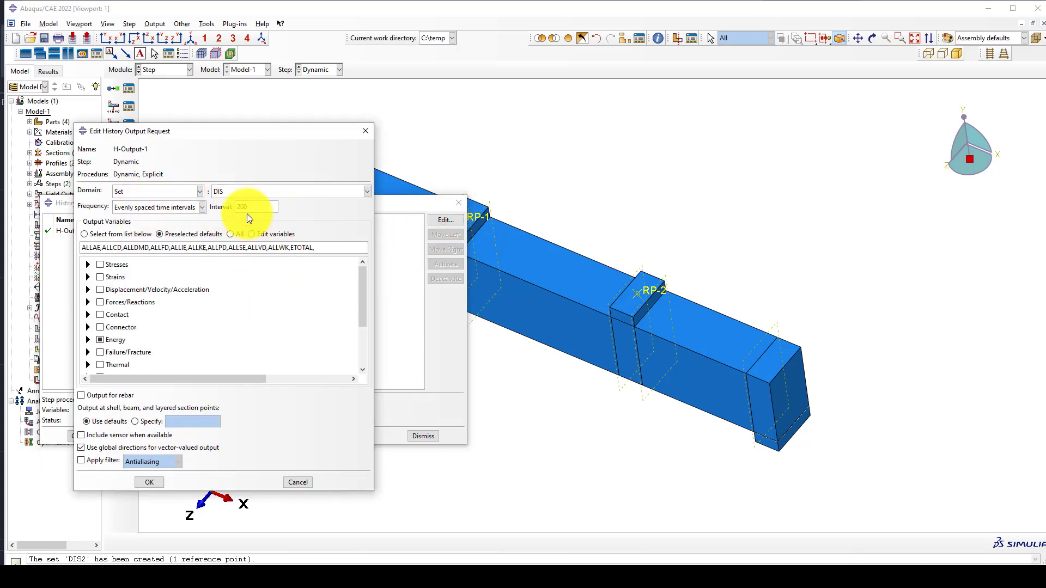
# Set the output frequency of H-Output-1 to every x units of time, with x as 0.01
pyautogui.click(149, 207)
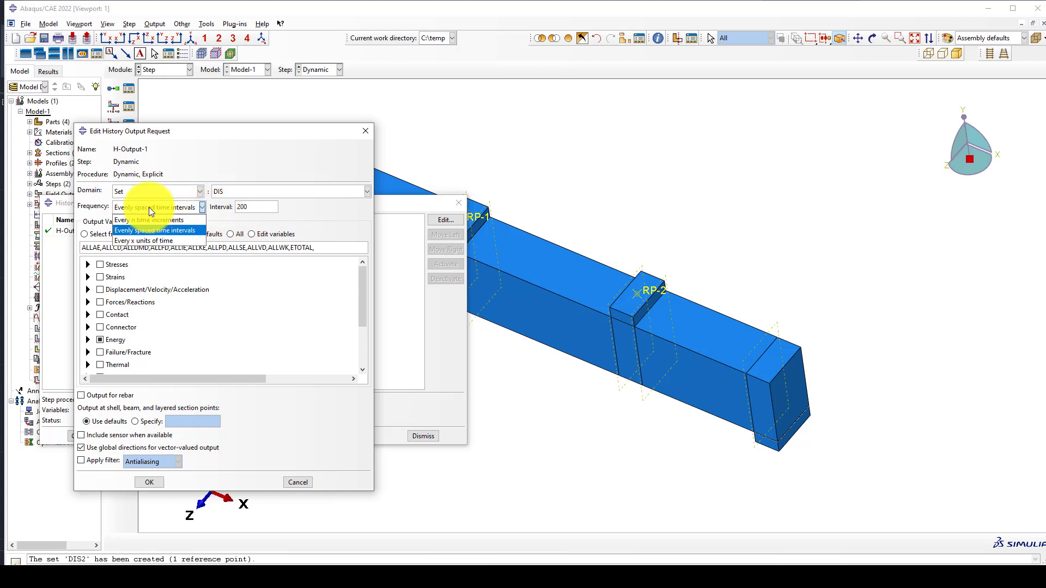
pyautogui.click(149, 241)
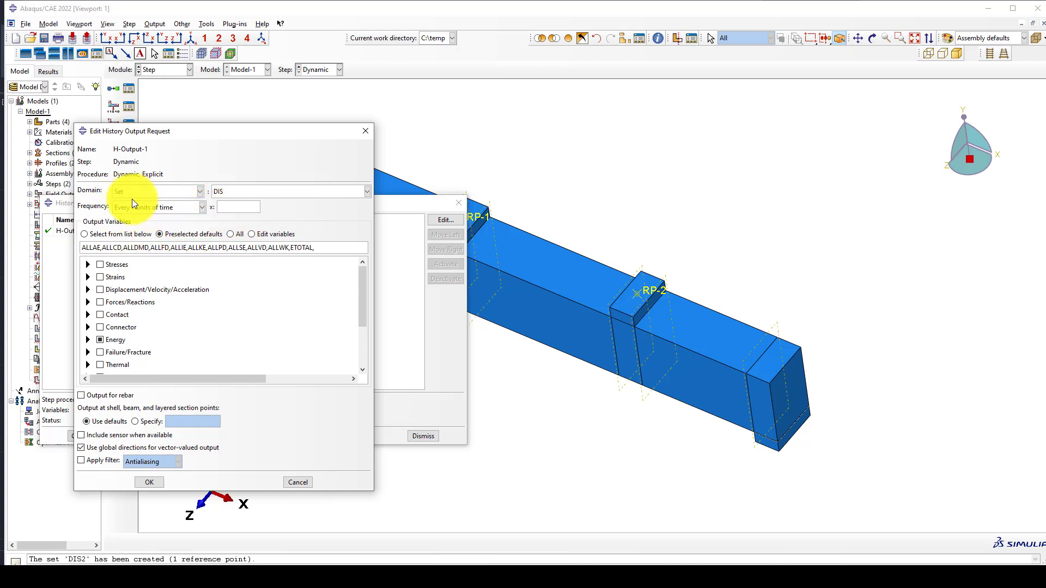
pyautogui.click(228, 207)
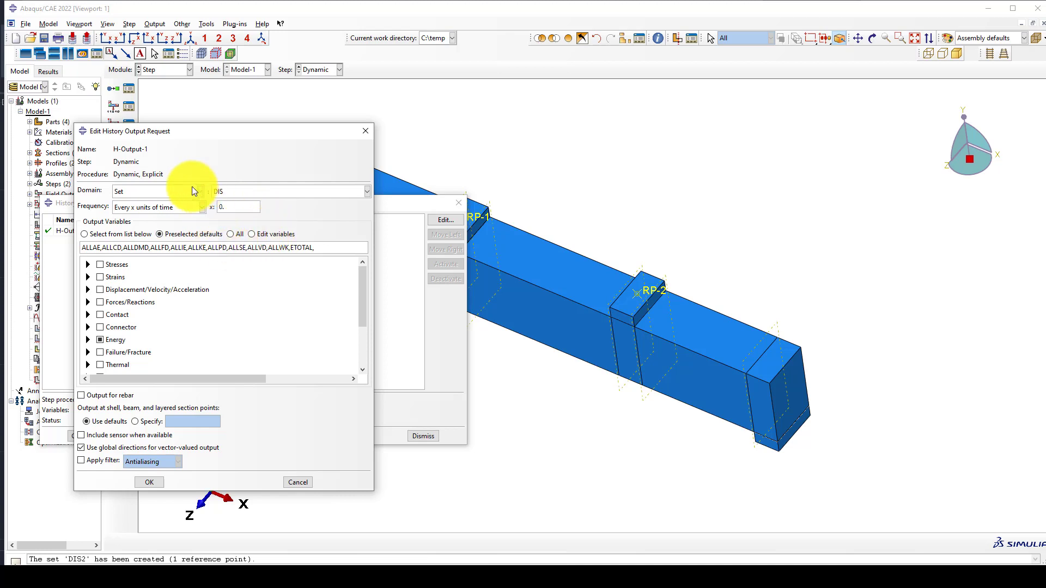
pyautogui.click(175, 209)
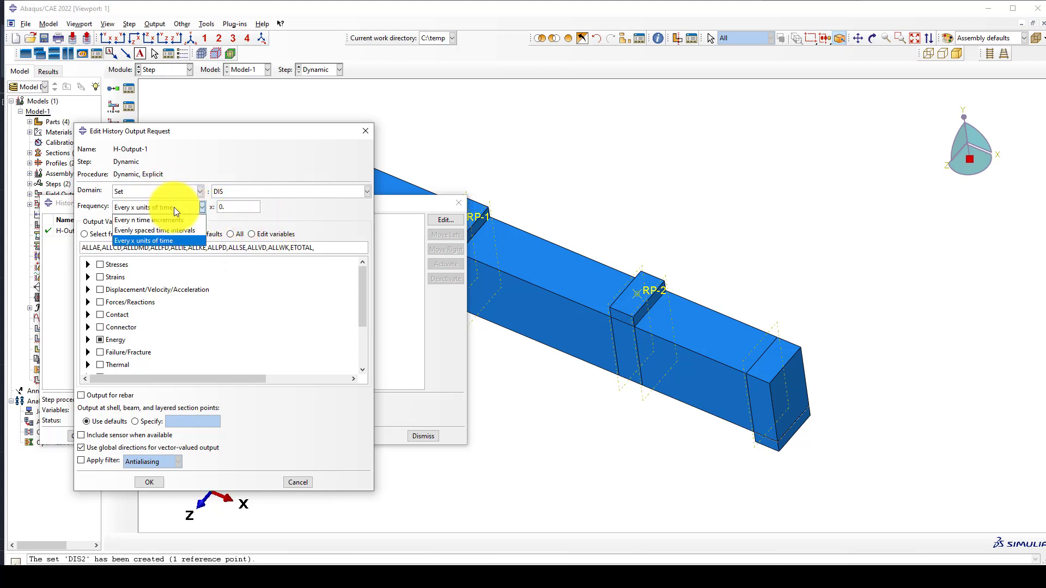
pyautogui.click(229, 208)
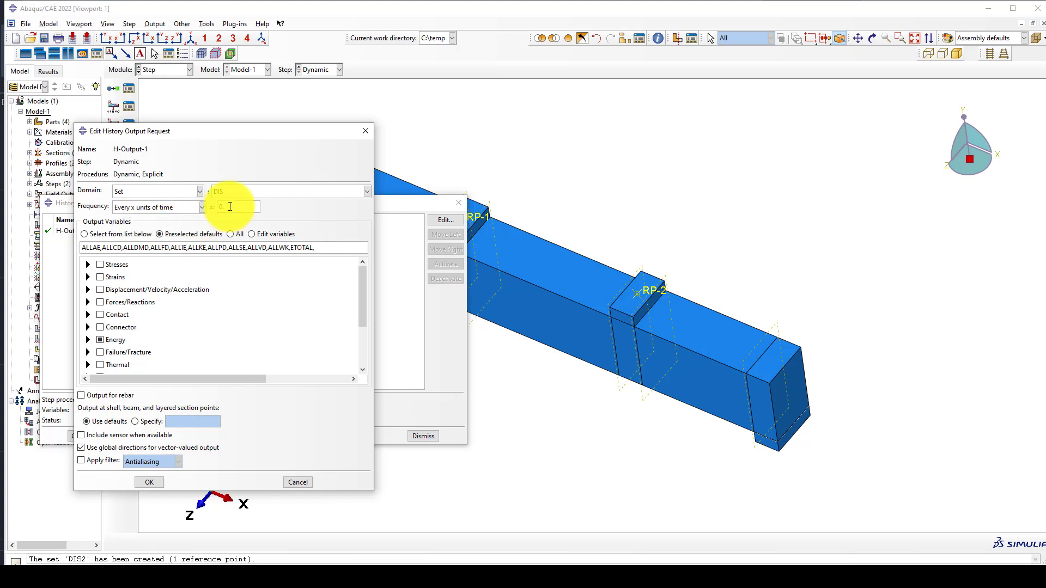
pyautogui.click(230, 207)
pyautogui.write('01')
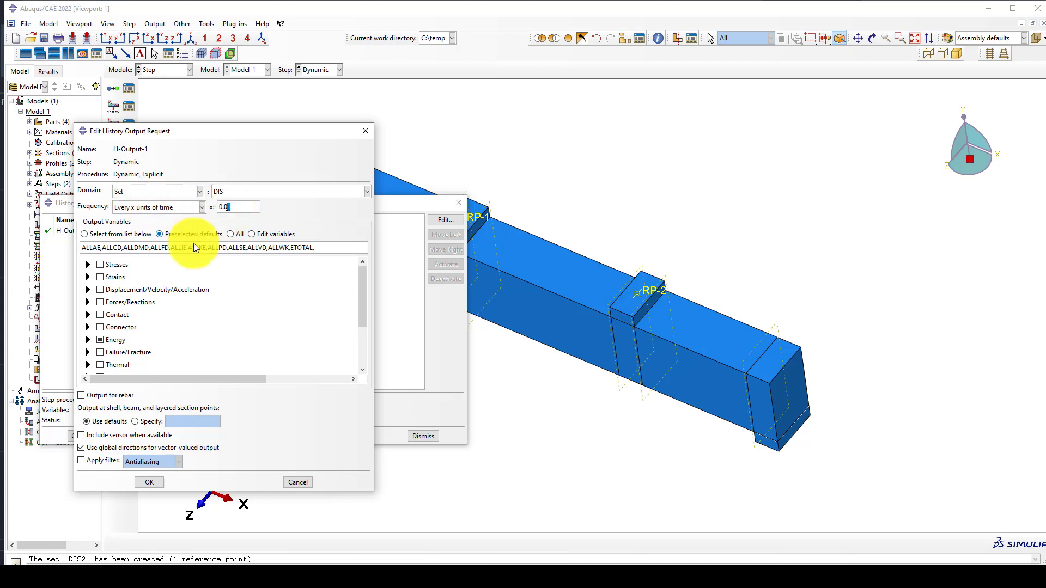
# Replace the preselected energy variables of H-Output-1 with translation U2 and reaction force RF2, and apply the request
pyautogui.click(101, 339)
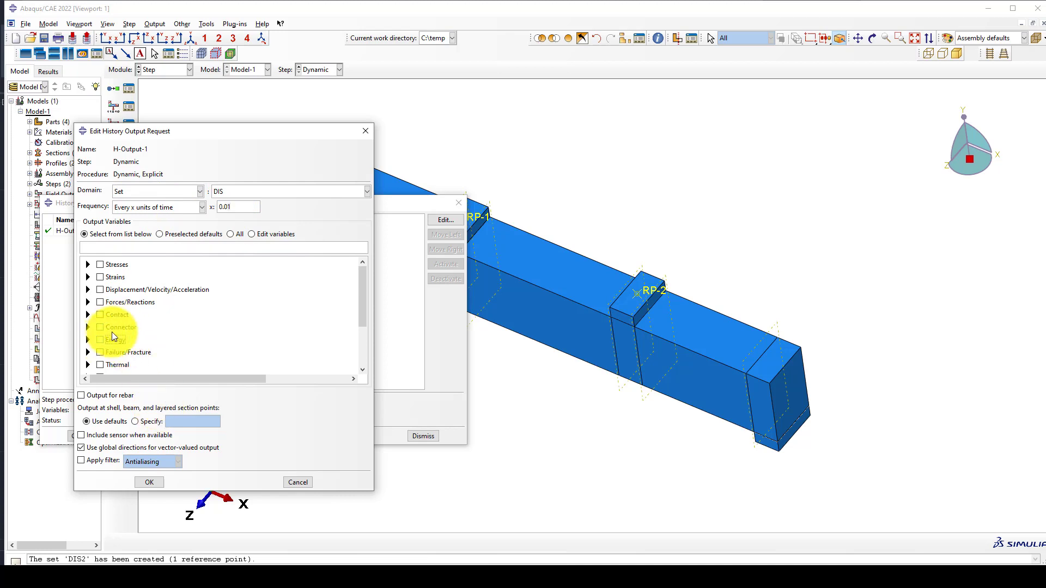
pyautogui.click(88, 289)
pyautogui.click(100, 300)
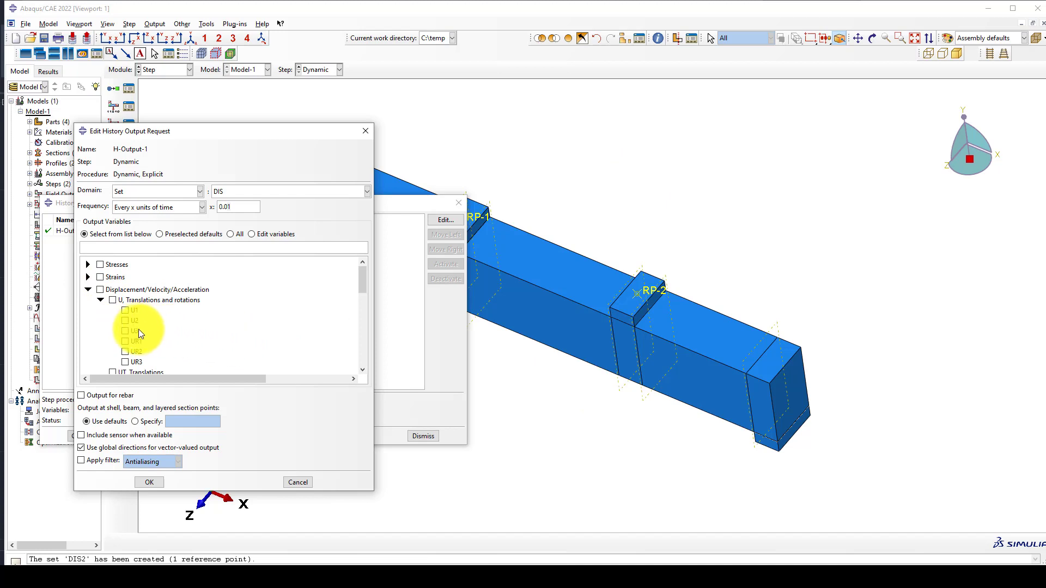
pyautogui.click(127, 322)
pyautogui.click(87, 289)
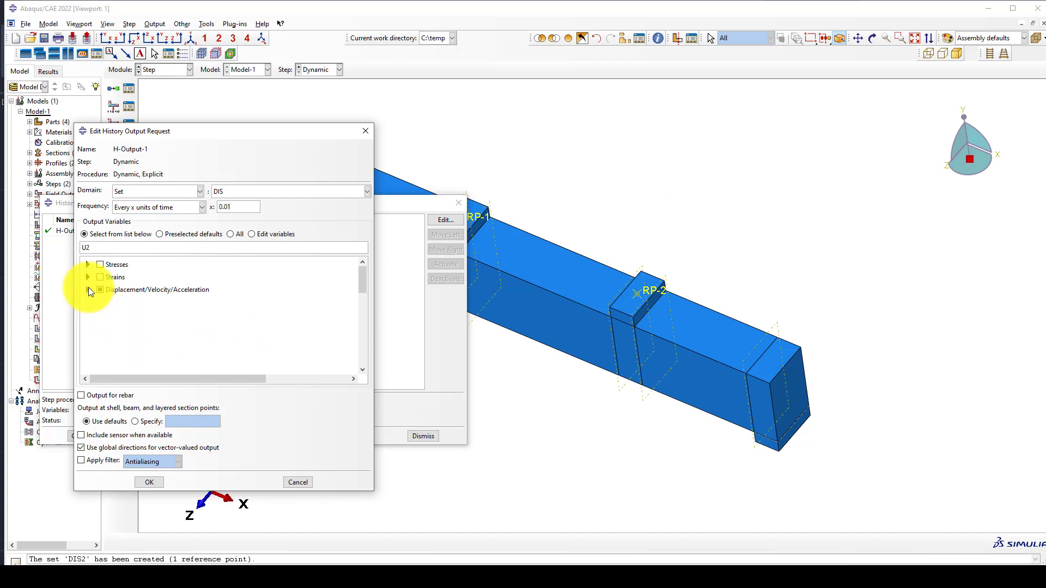
pyautogui.click(88, 302)
pyautogui.click(101, 313)
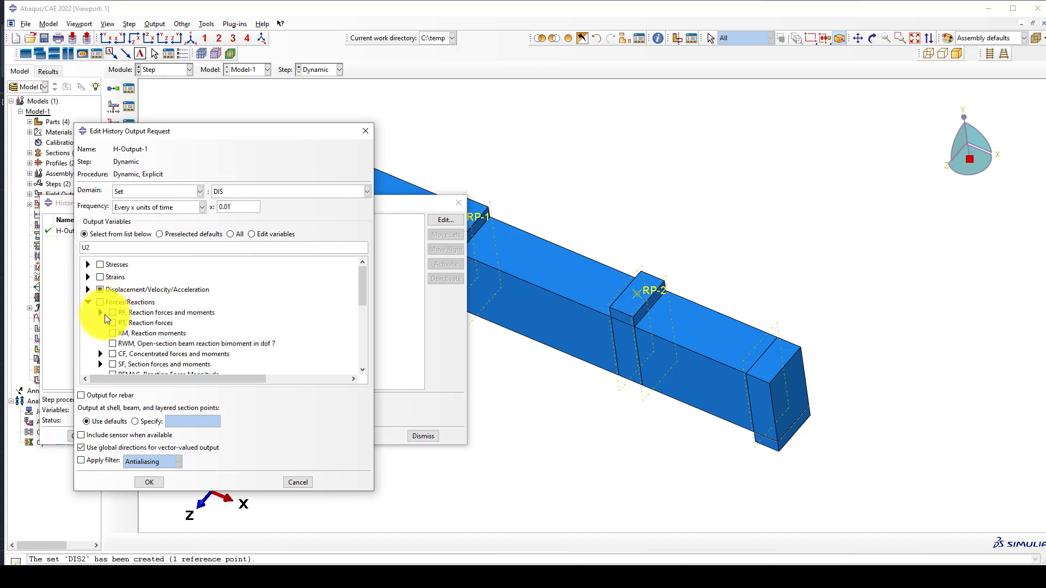
pyautogui.click(125, 333)
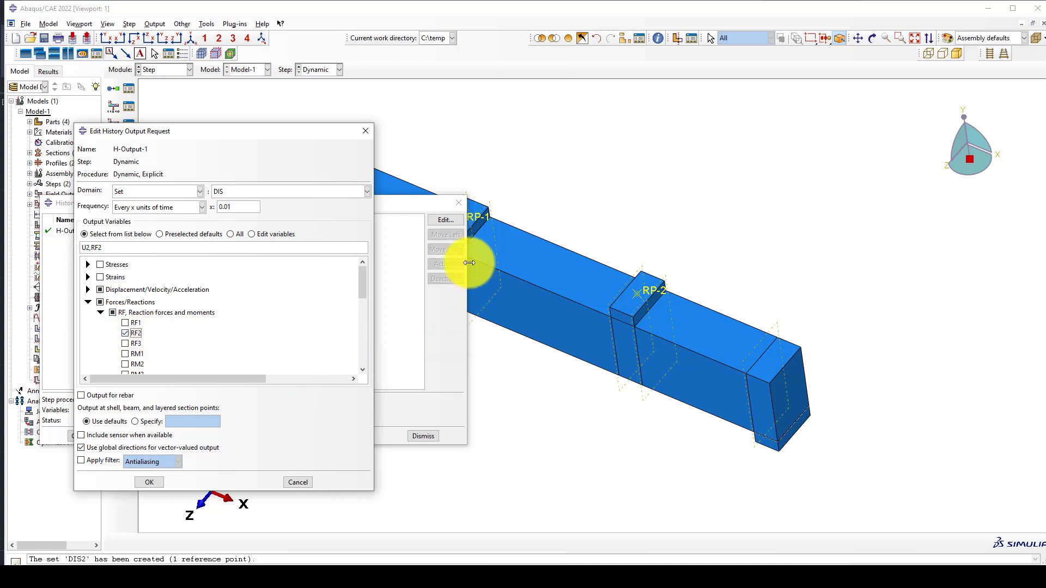
pyautogui.click(146, 481)
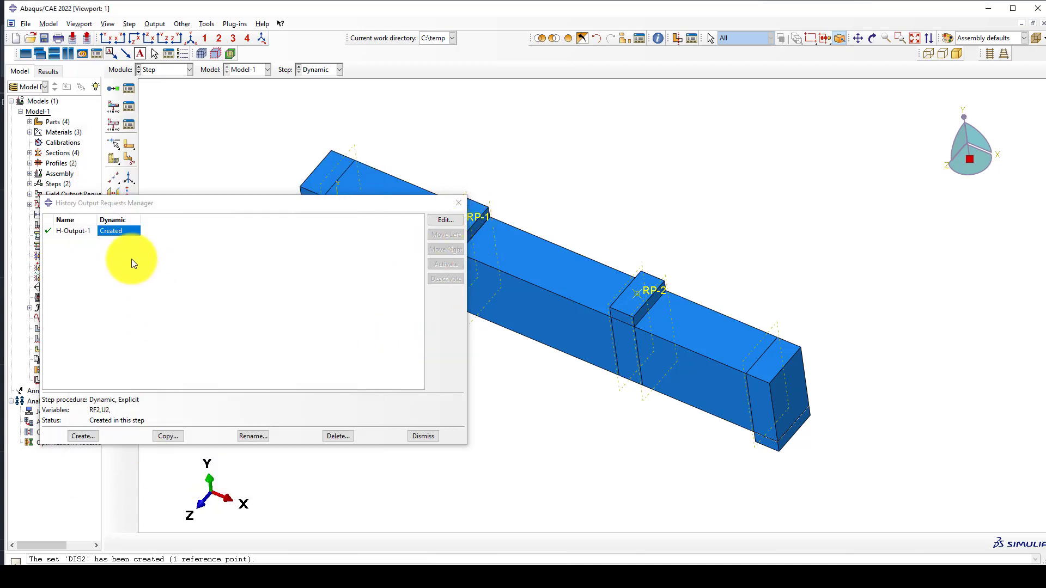
# Create a second history output request in the Dynamic step for the set DIS2, recorded every 0.01 units of time
pyautogui.click(83, 435)
pyautogui.click(136, 224)
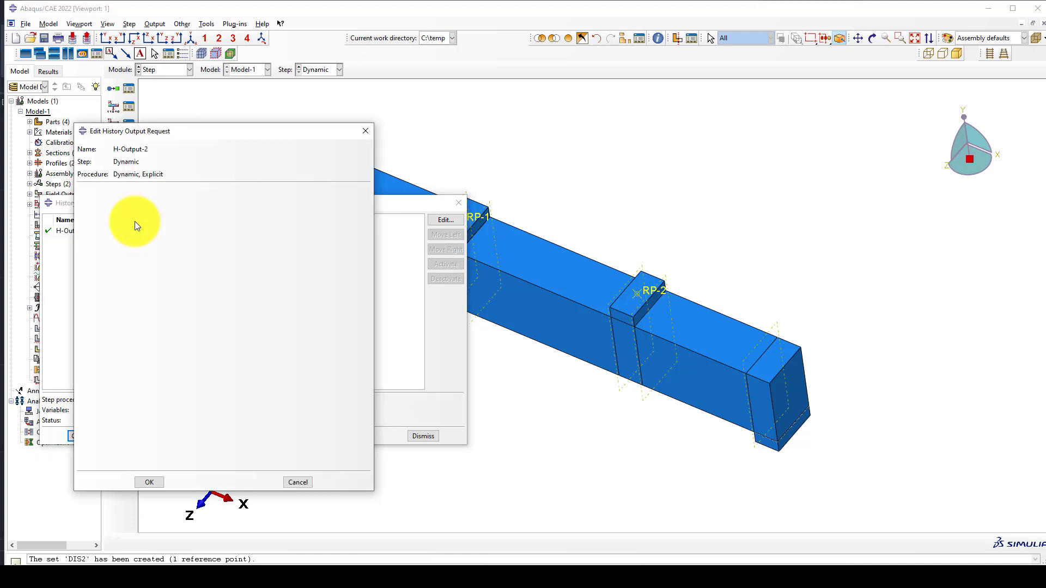
pyautogui.click(161, 208)
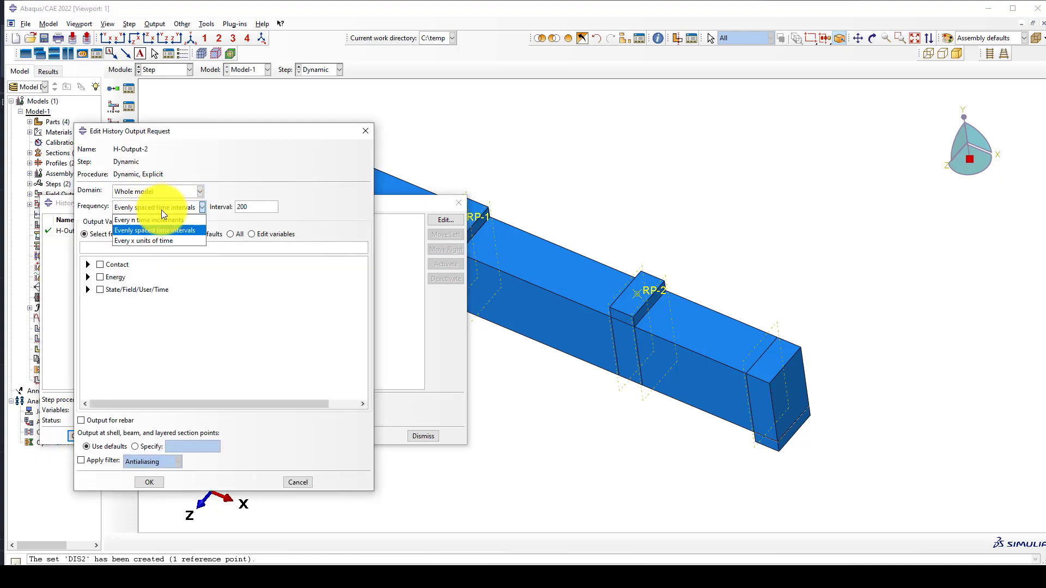
pyautogui.click(143, 190)
pyautogui.click(135, 214)
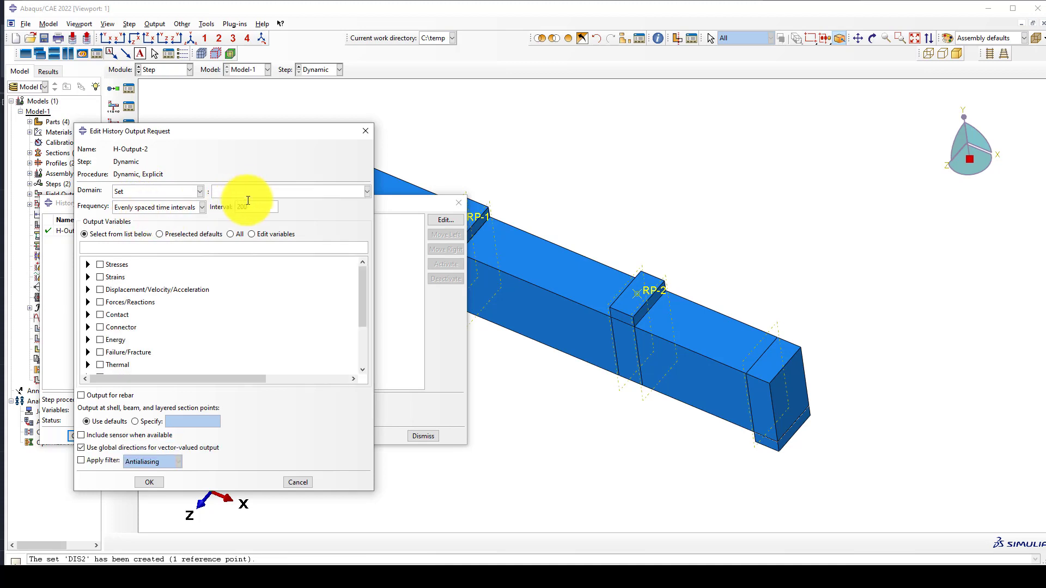
pyautogui.click(157, 206)
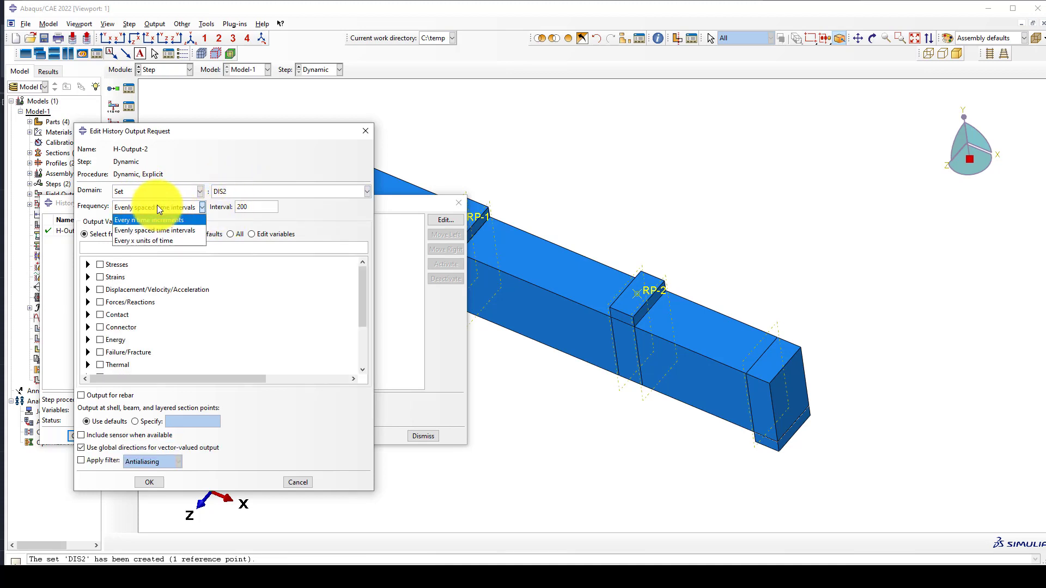
pyautogui.click(143, 238)
pyautogui.click(240, 207)
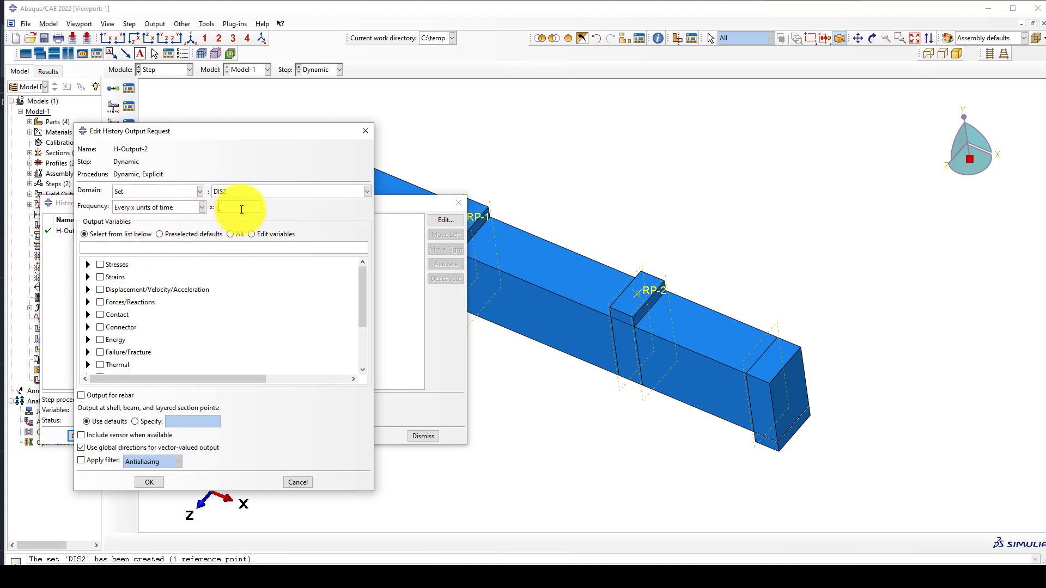
pyautogui.write('0.01')
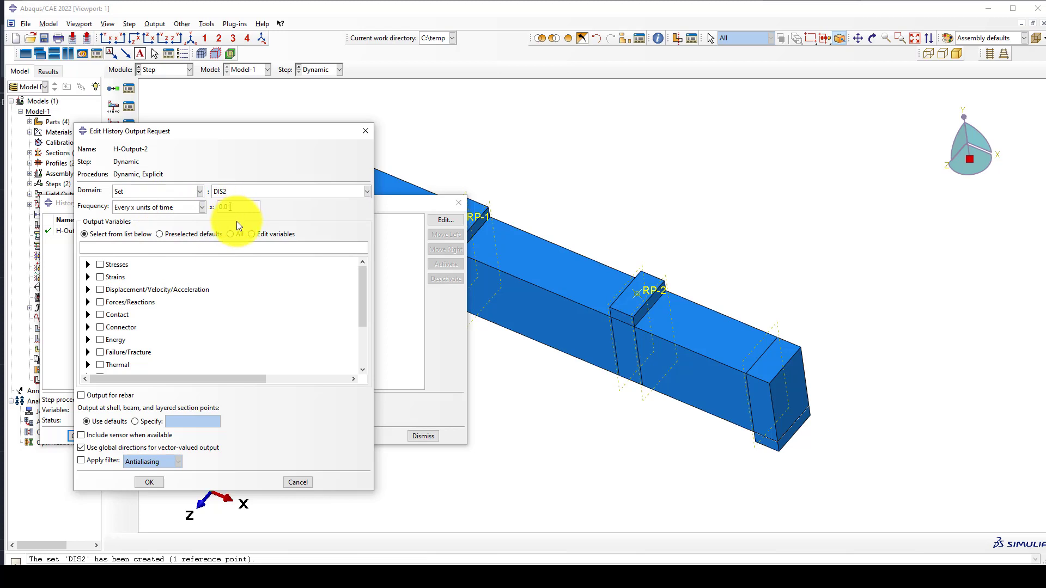
# Request translation U2 and reaction force RF2 for the DIS2 history output, apply it, and close the history output requests manager
pyautogui.click(87, 289)
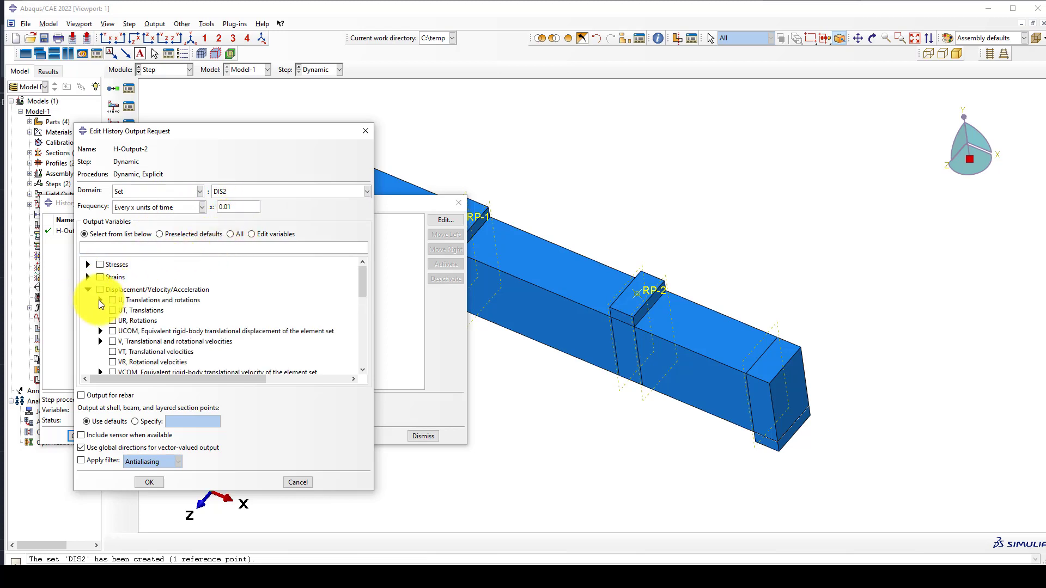
pyautogui.click(101, 300)
pyautogui.click(125, 320)
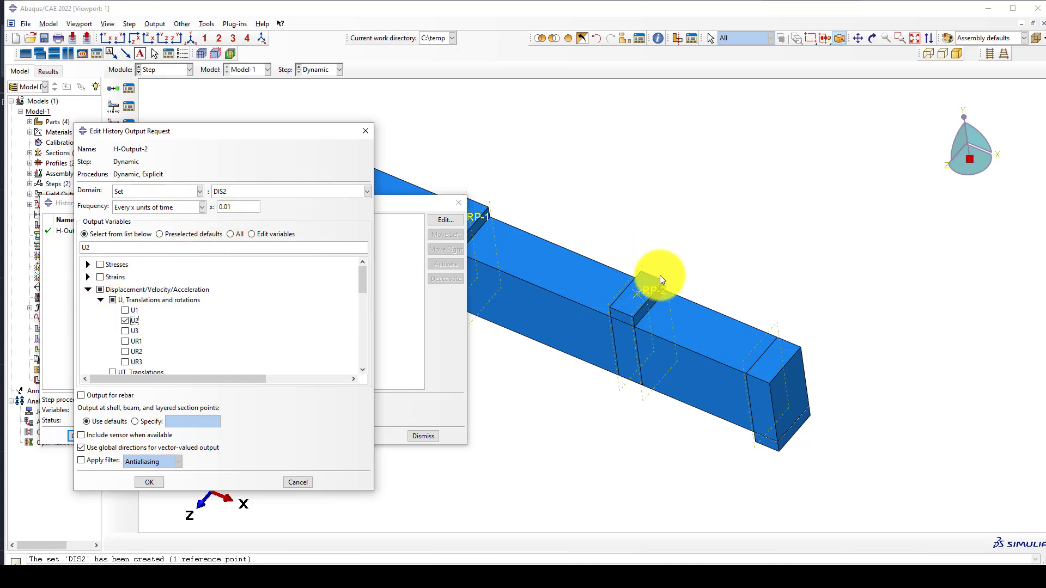
pyautogui.click(88, 289)
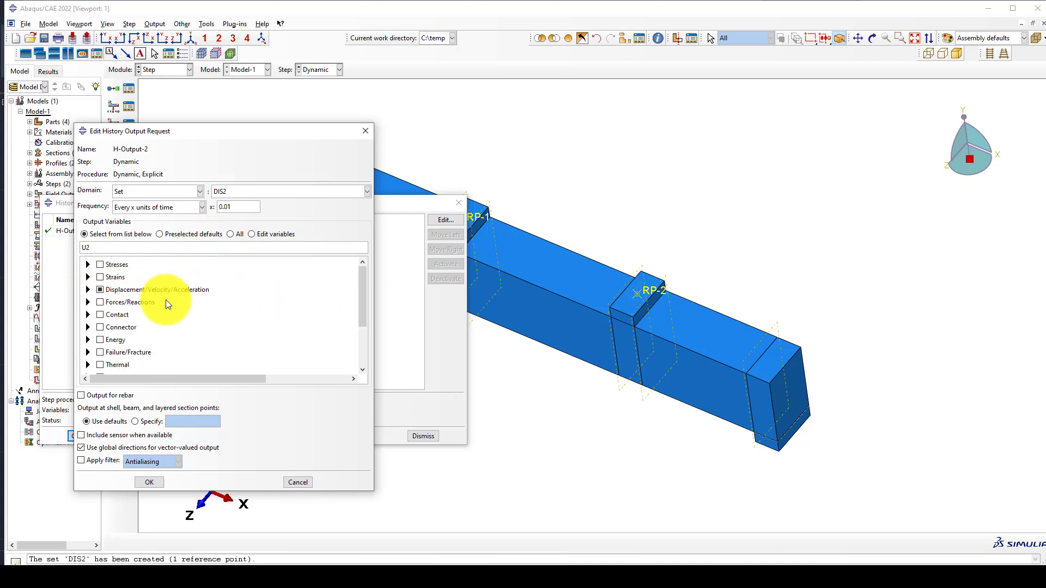
pyautogui.click(87, 302)
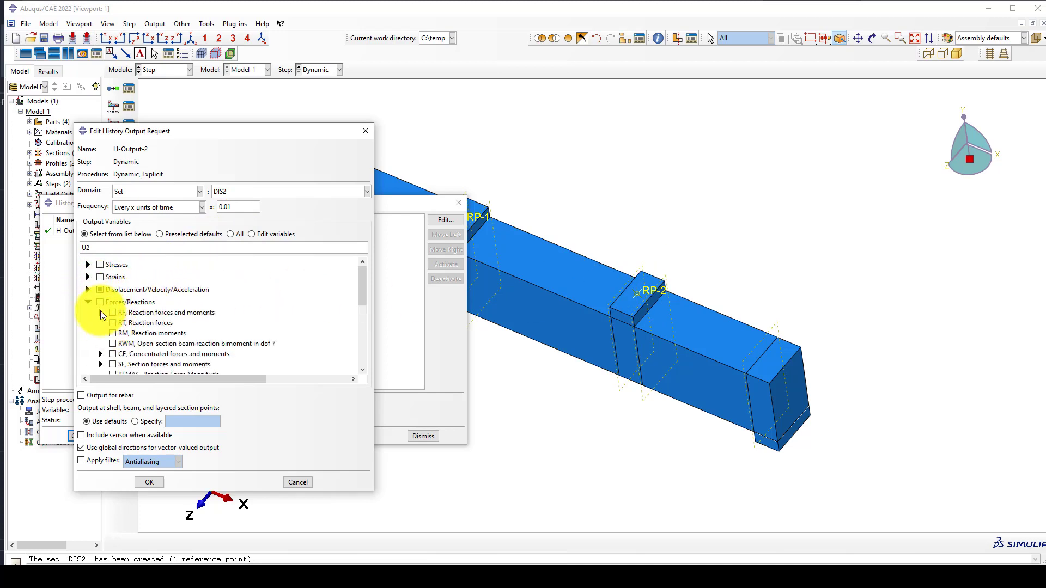
pyautogui.click(100, 312)
pyautogui.click(125, 333)
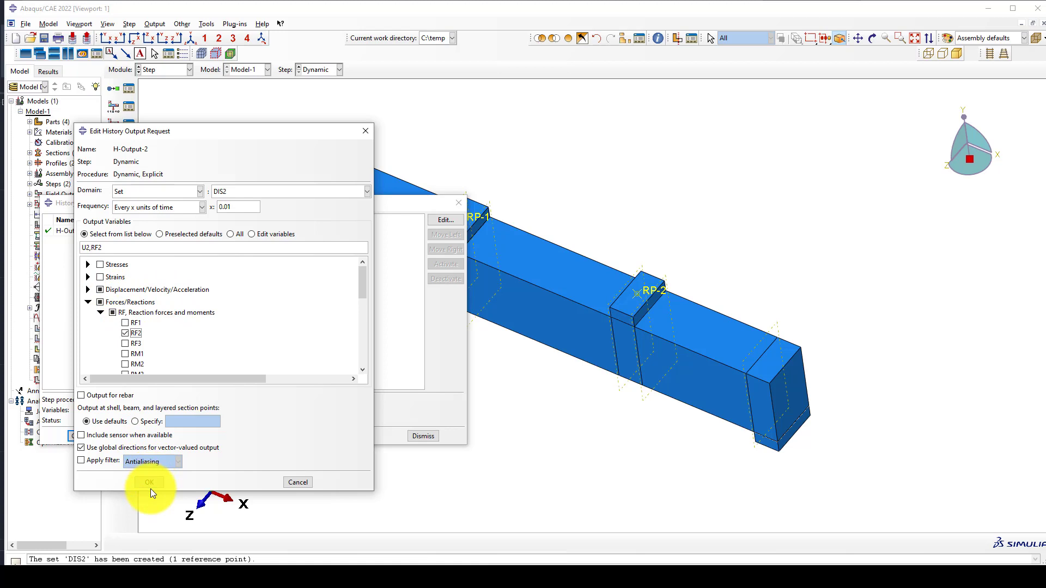
pyautogui.click(87, 302)
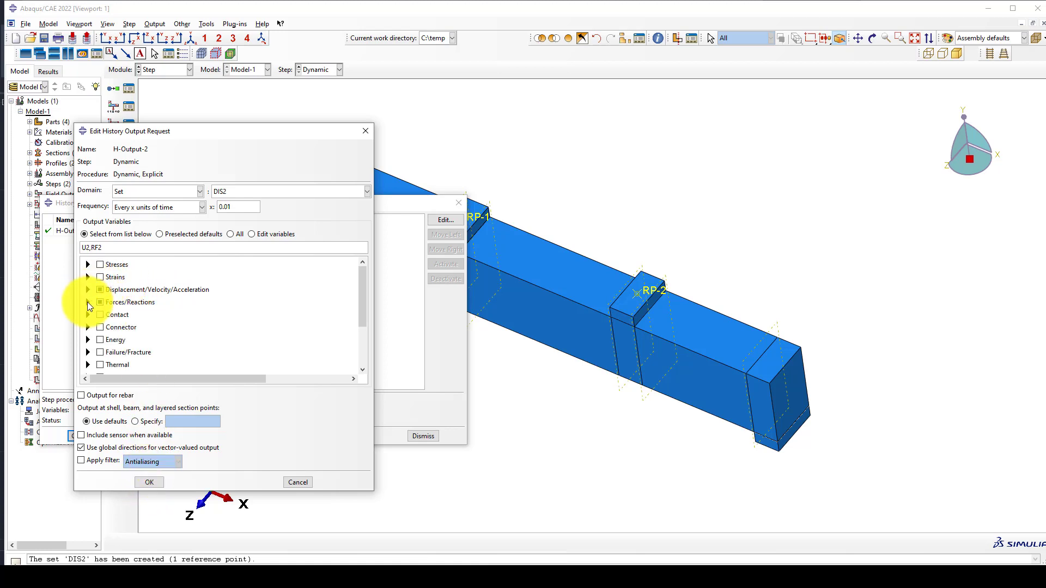
pyautogui.click(150, 483)
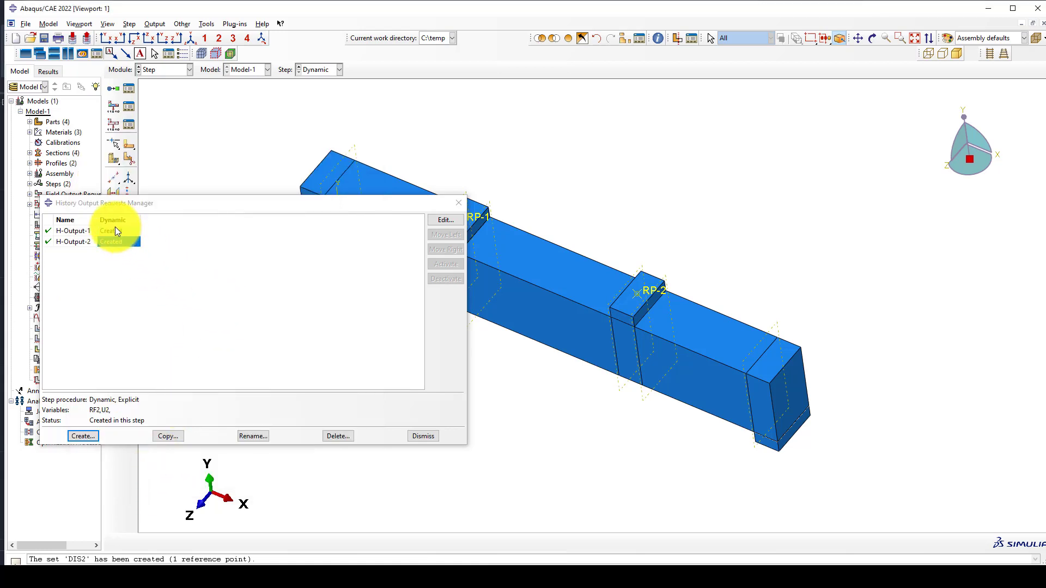
pyautogui.click(459, 203)
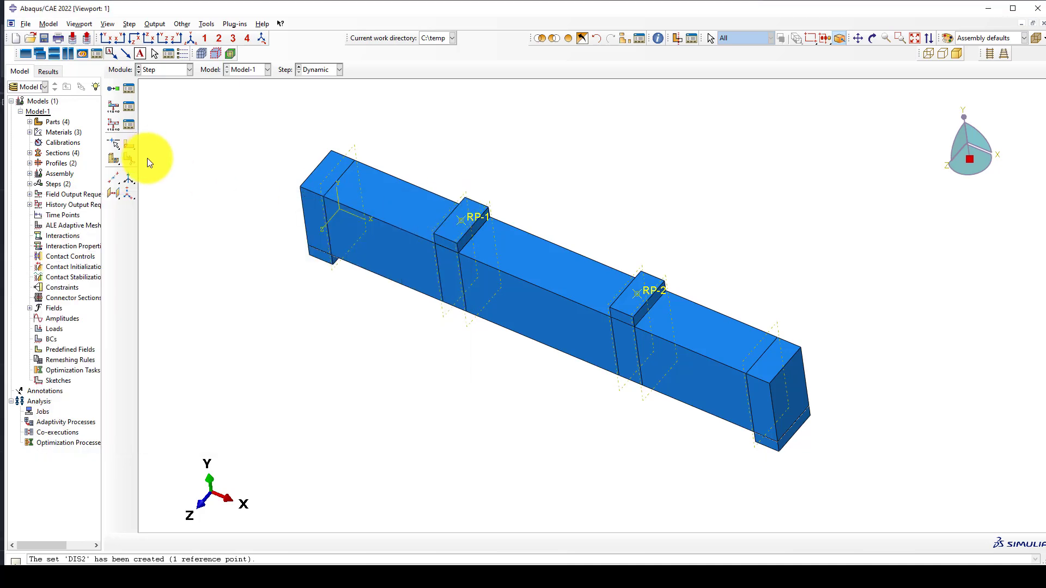
pyautogui.click(158, 70)
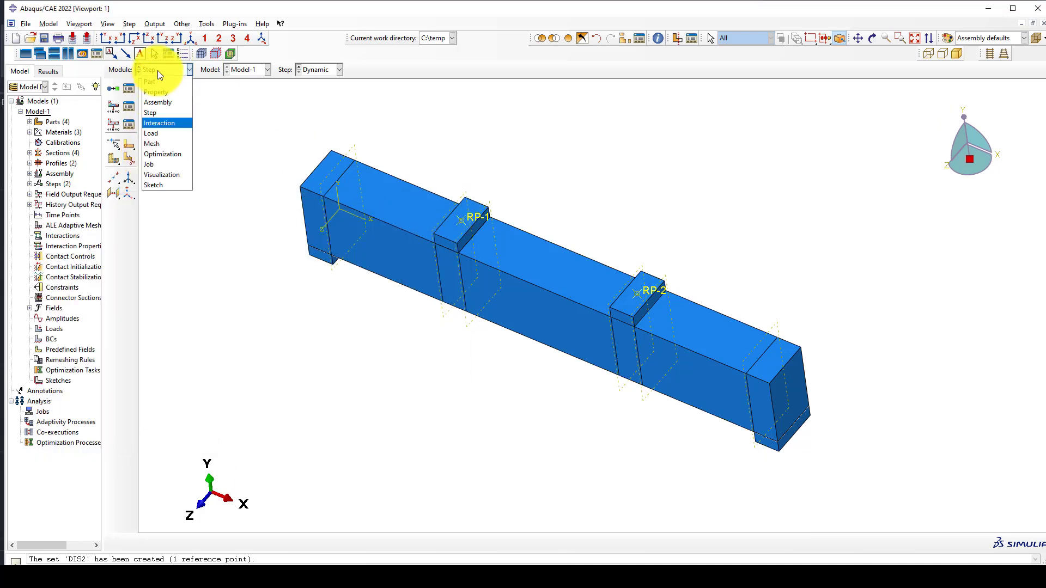
pyautogui.click(161, 134)
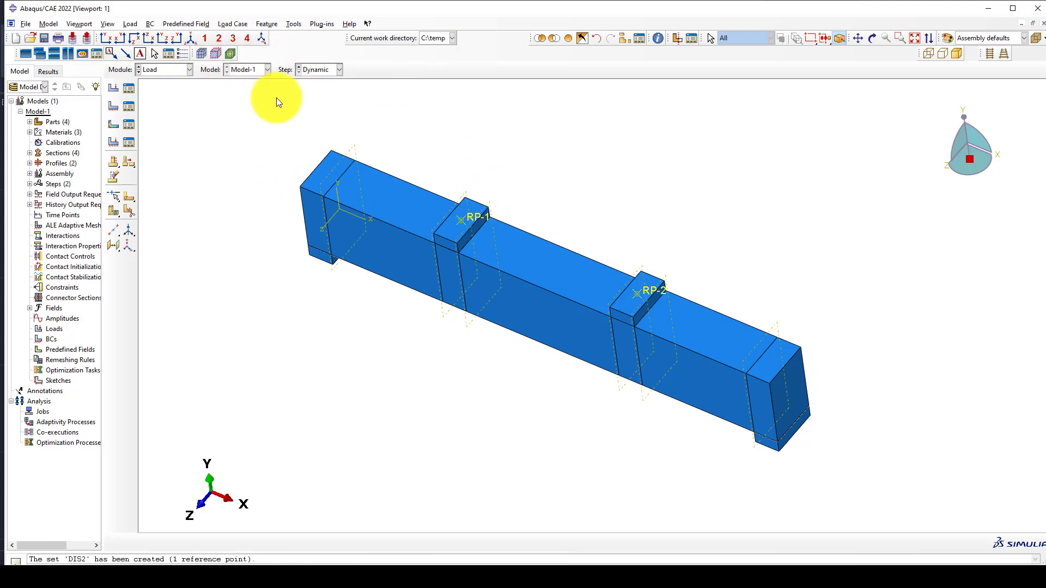
pyautogui.keyDown('ctrl'); pyautogui.keyDown('alt'); pyautogui.moveTo(479, 329); pyautogui.dragTo(542, 291); pyautogui.keyUp('alt'); pyautogui.keyUp('ctrl')
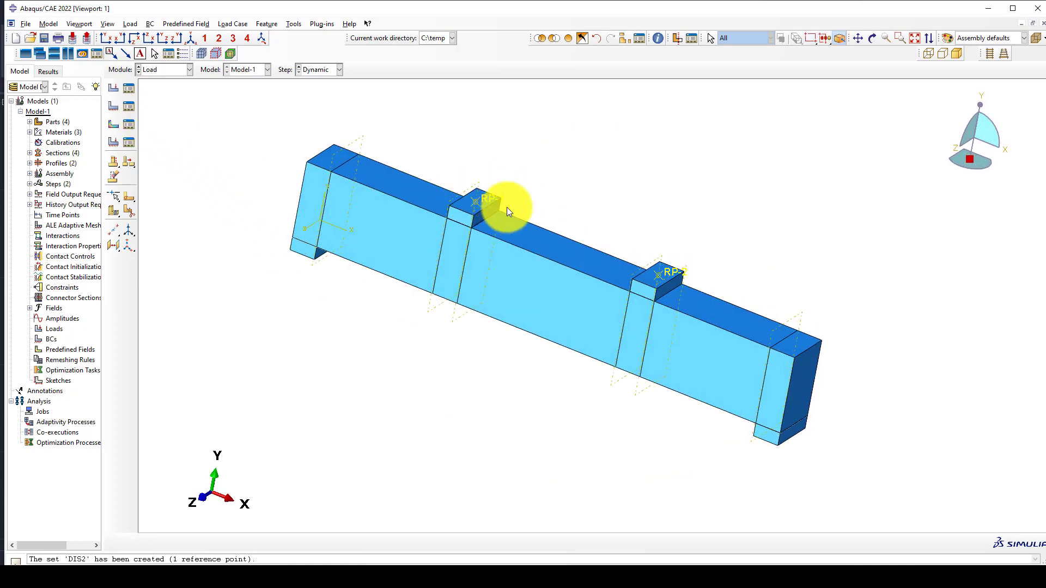
pyautogui.click(112, 107)
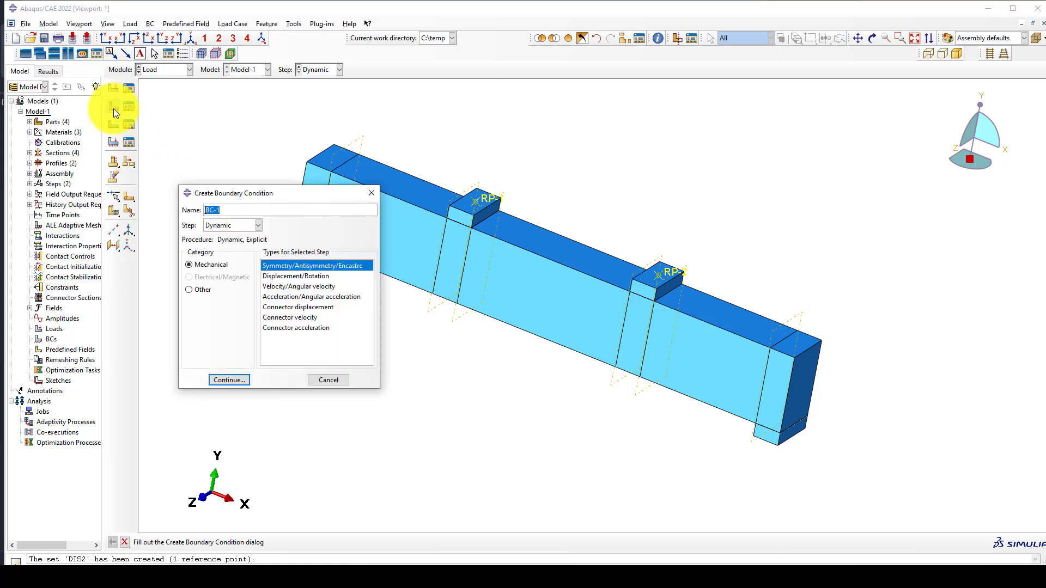
pyautogui.click(372, 192)
# Leave the boundary condition creation and switch to the Interaction module
pyautogui.click(167, 71)
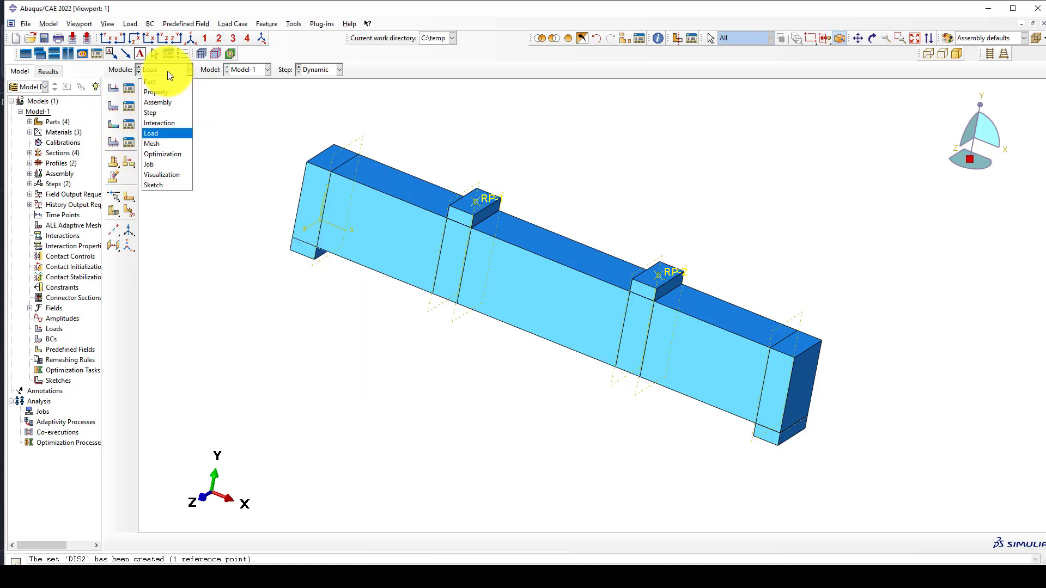
pyautogui.click(154, 122)
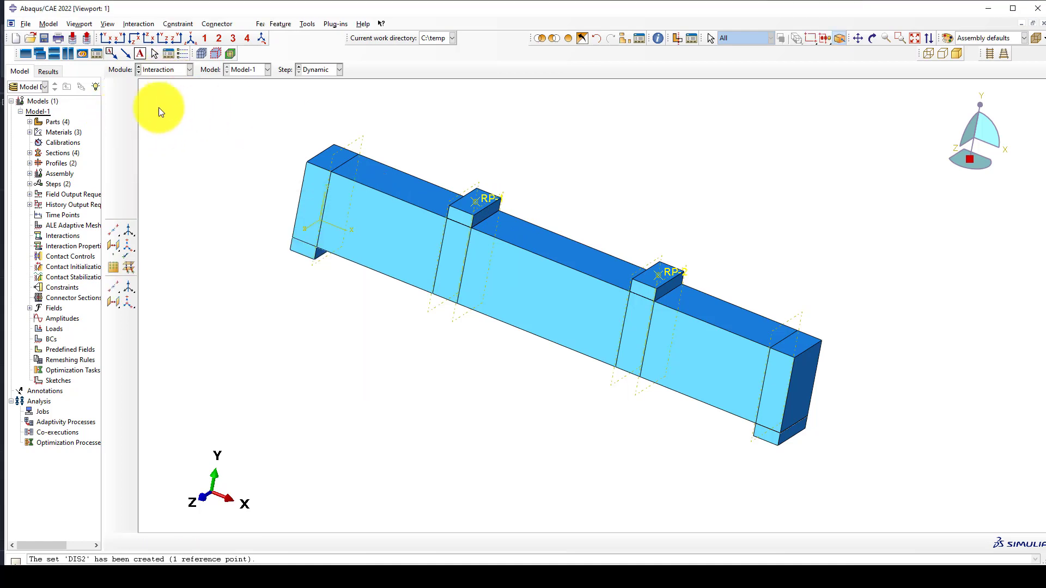
pyautogui.scroll(-2, 354, 216)
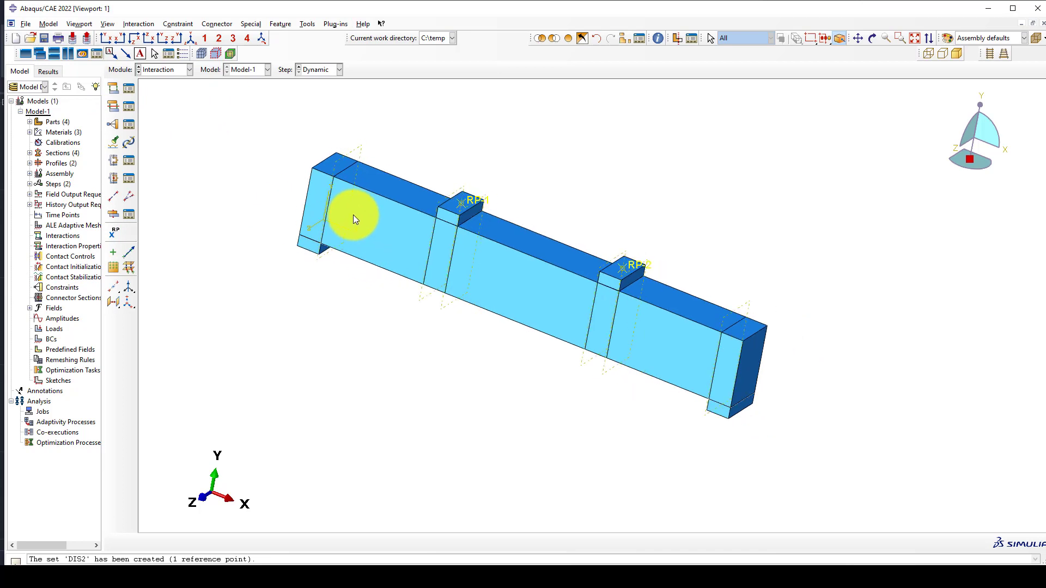
pyautogui.click(158, 70)
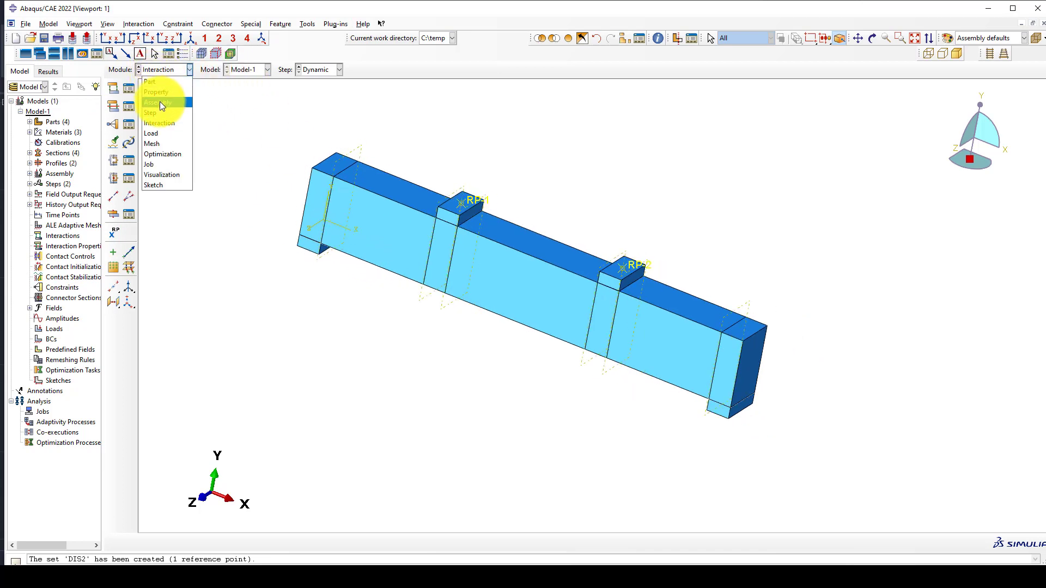
pyautogui.click(181, 144)
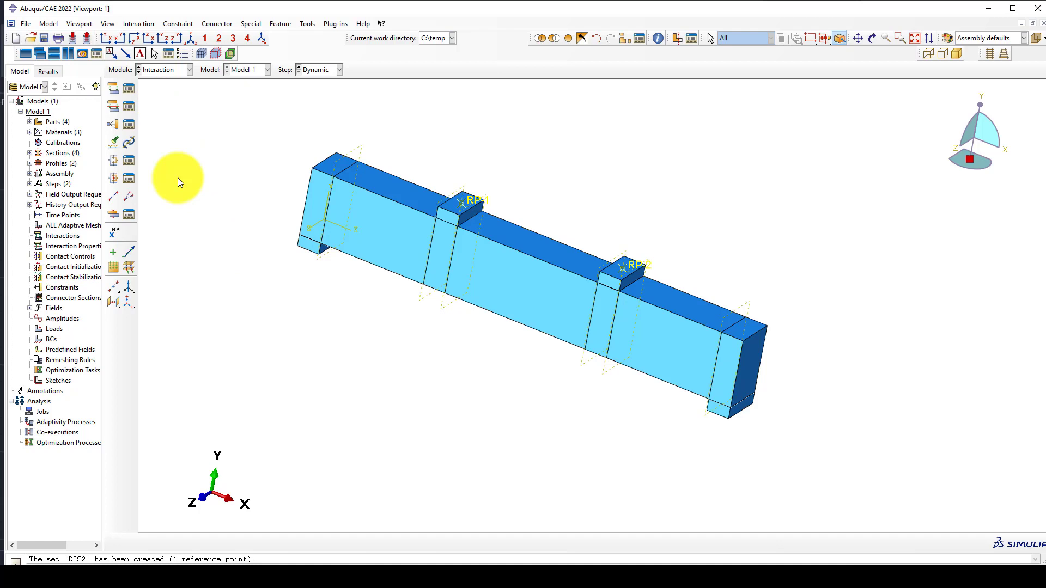
# Start a new constraint named EM of the type Embedded region
pyautogui.click(115, 125)
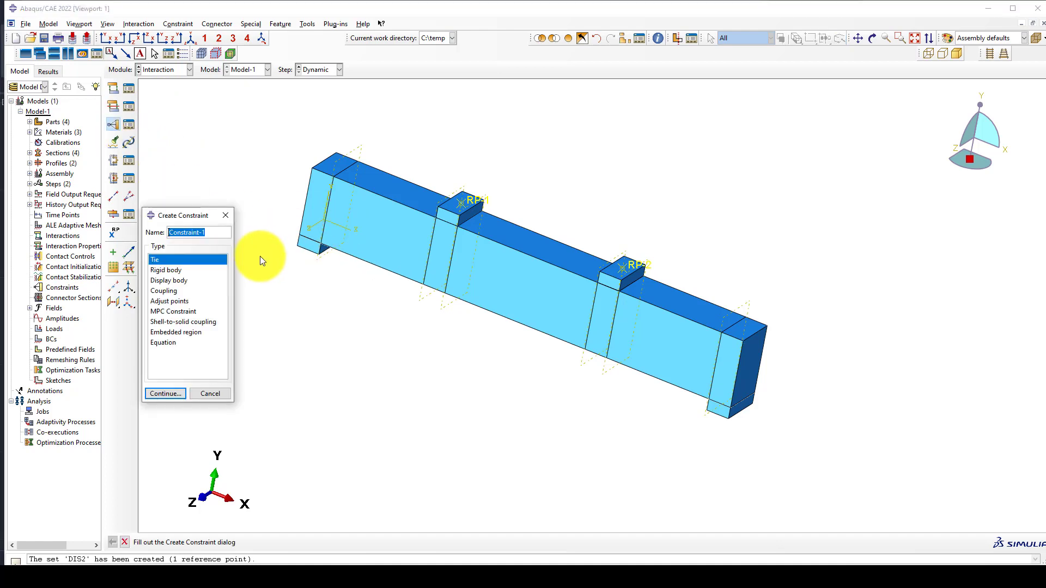
pyautogui.write('EM')
pyautogui.click(165, 332)
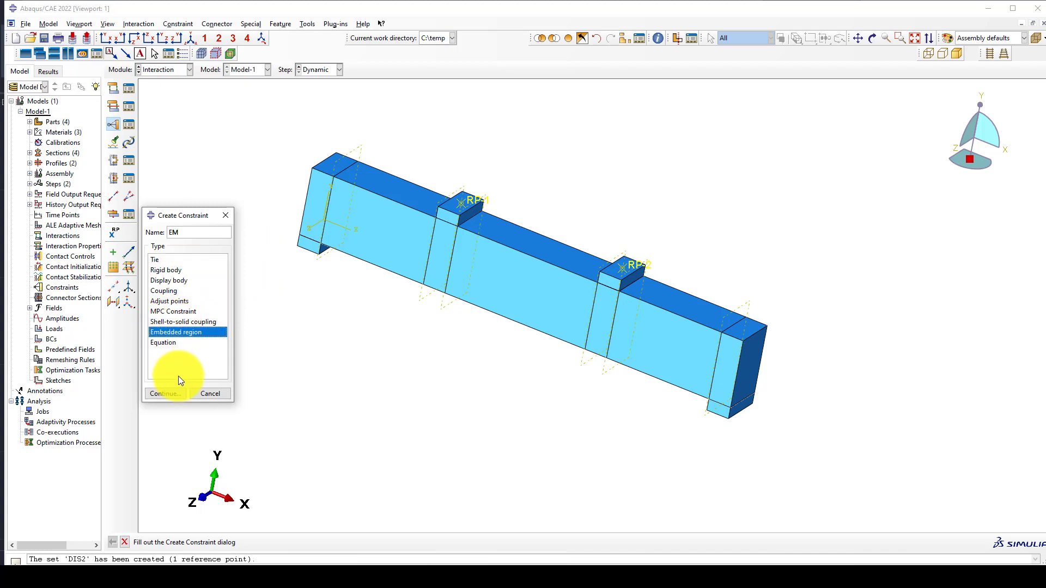
pyautogui.click(170, 393)
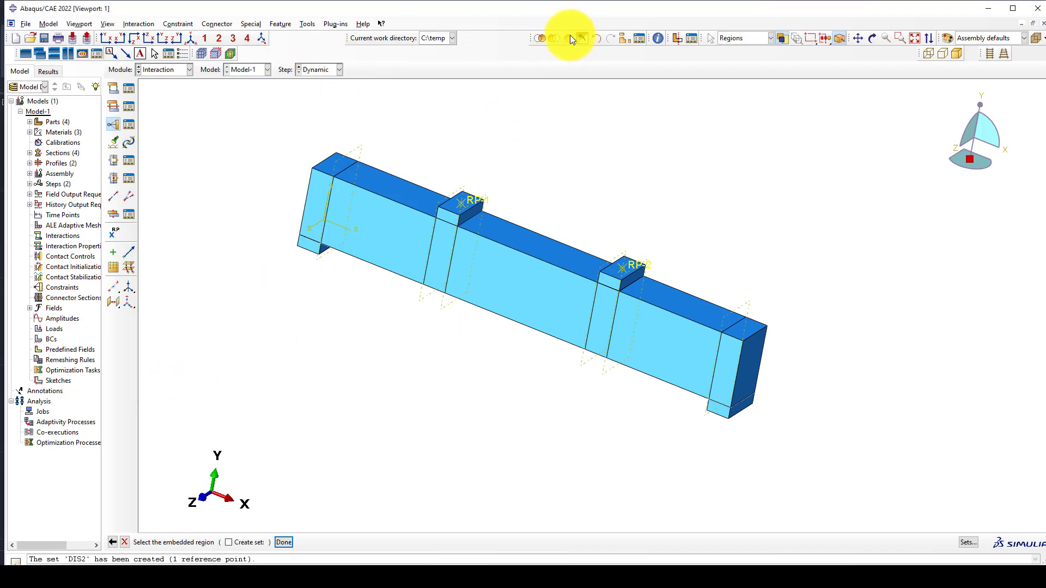
# Remove the four Support instances and Concrete-beam-1 from the display so only the rebars and stirrups remain shown
pyautogui.click(621, 40)
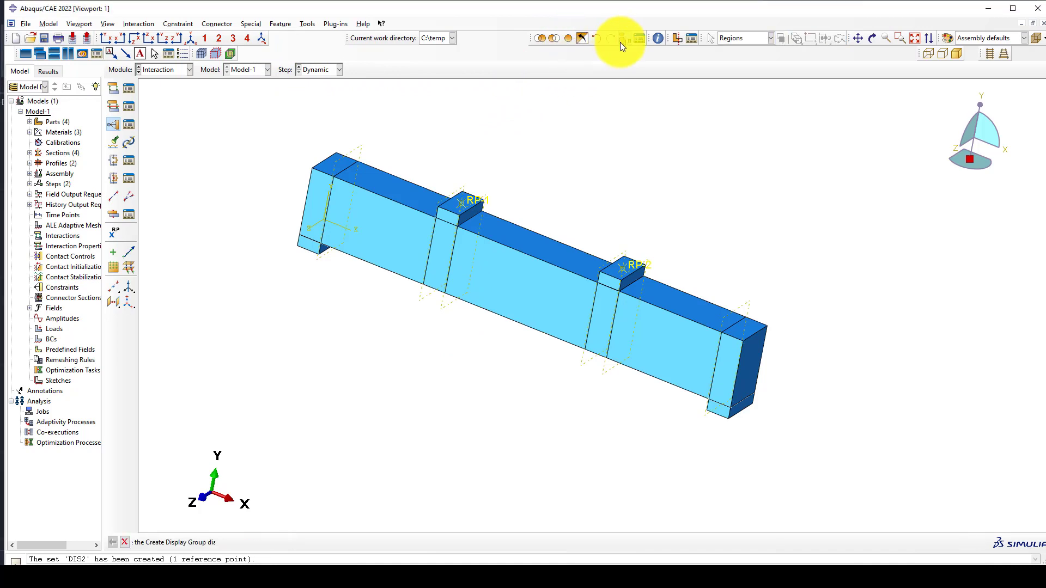
pyautogui.click(213, 111)
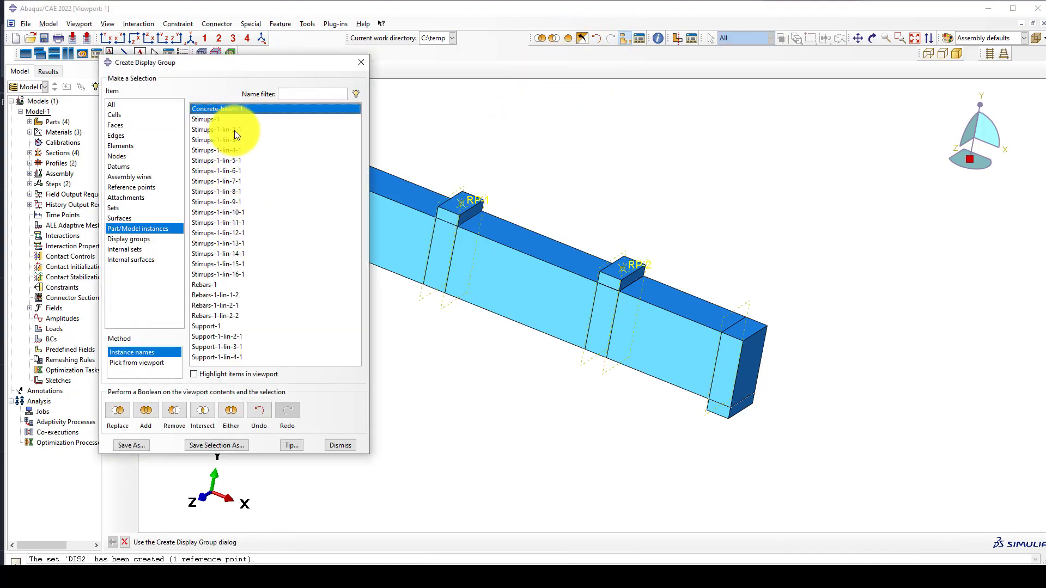
pyautogui.click(147, 413)
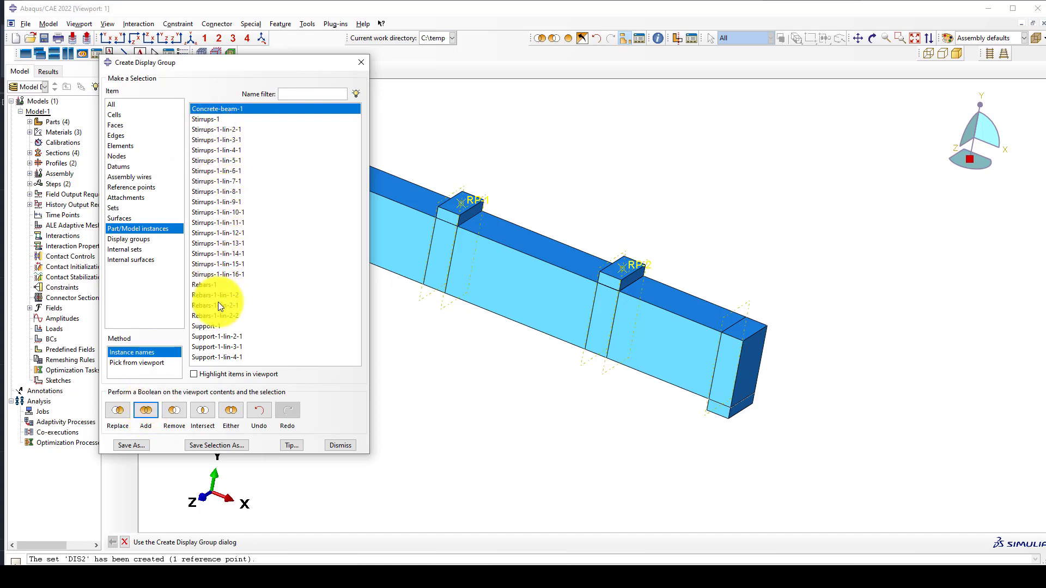
pyautogui.moveTo(205, 326); pyautogui.dragTo(212, 357)
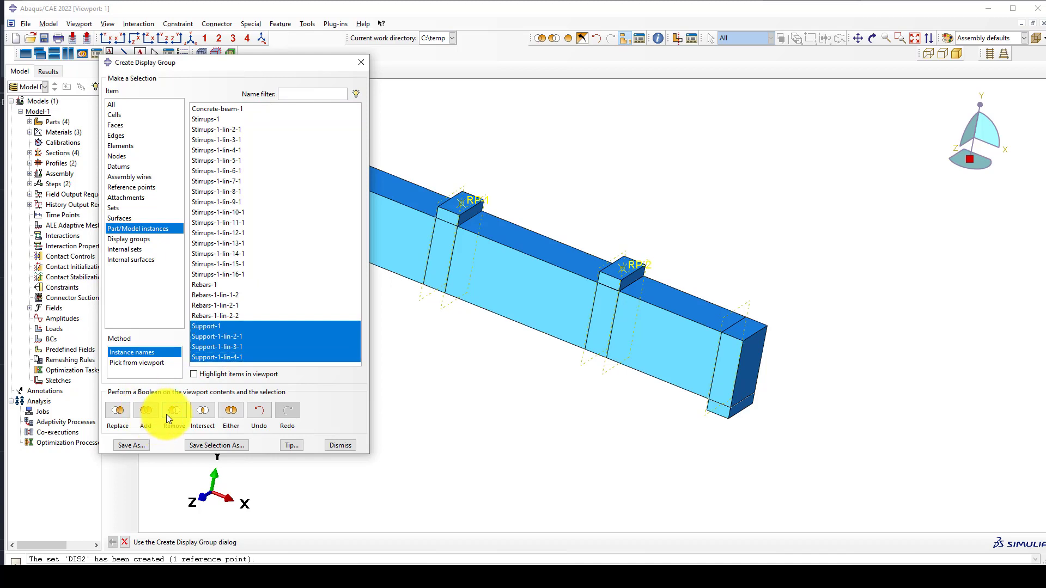
pyautogui.click(166, 414)
pyautogui.click(221, 112)
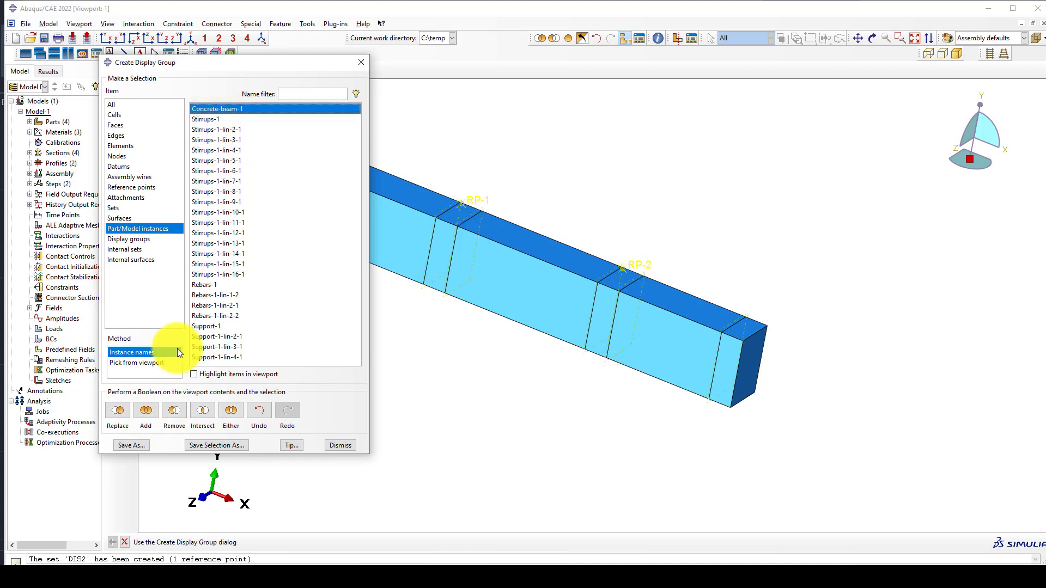
pyautogui.click(170, 413)
pyautogui.click(360, 62)
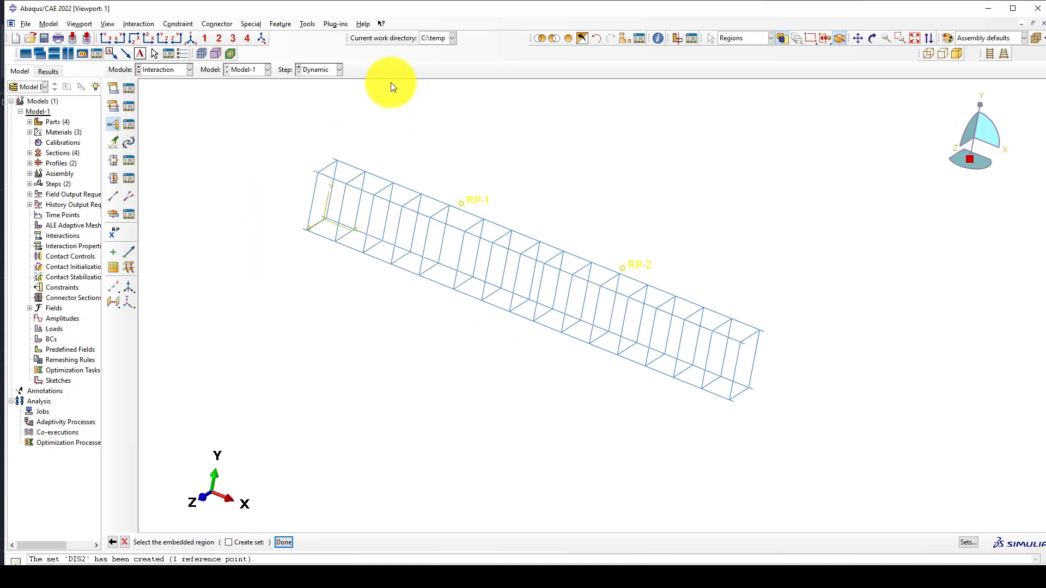
# Select the complete cage of rebars and stirrups in the front view as the embedded region
pyautogui.click(106, 38)
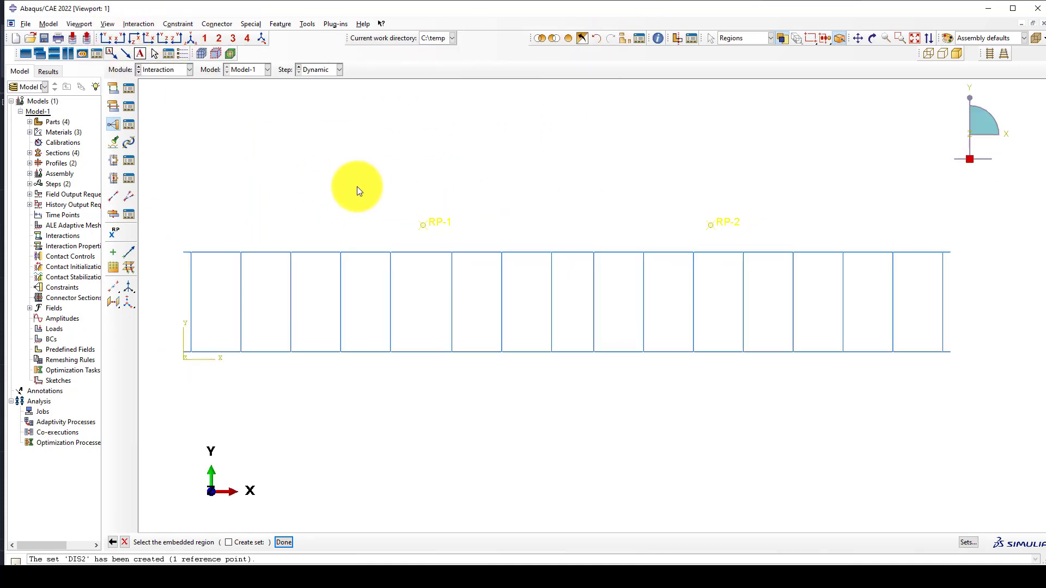
pyautogui.scroll(2, 357, 186)
pyautogui.moveTo(856, 233); pyautogui.dragTo(207, 328)
pyautogui.middleClick(373, 356)
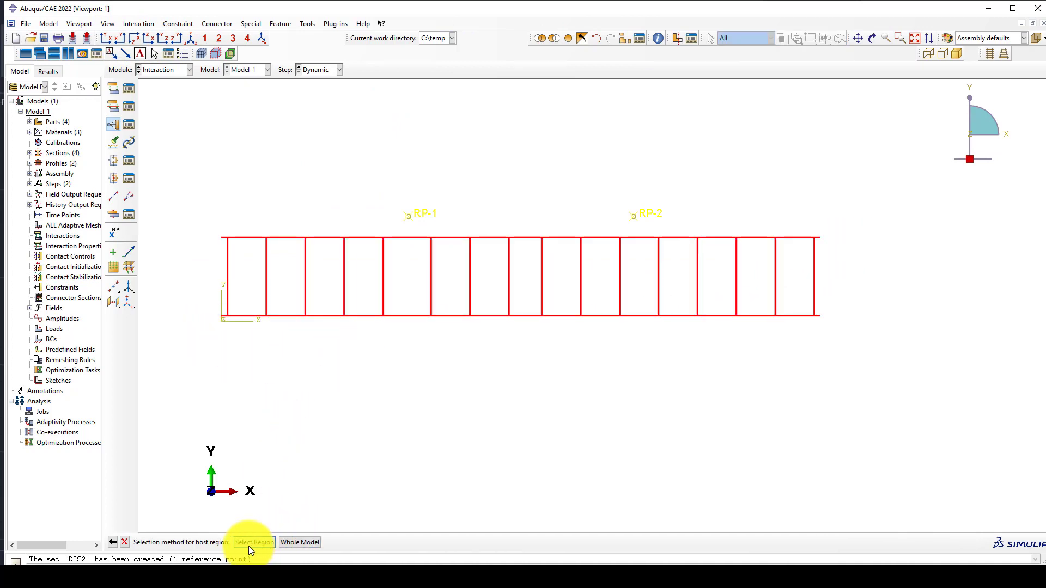
# Choose to select a host region, and display only the Concrete-beam-1 instance in an isometric view
pyautogui.click(249, 544)
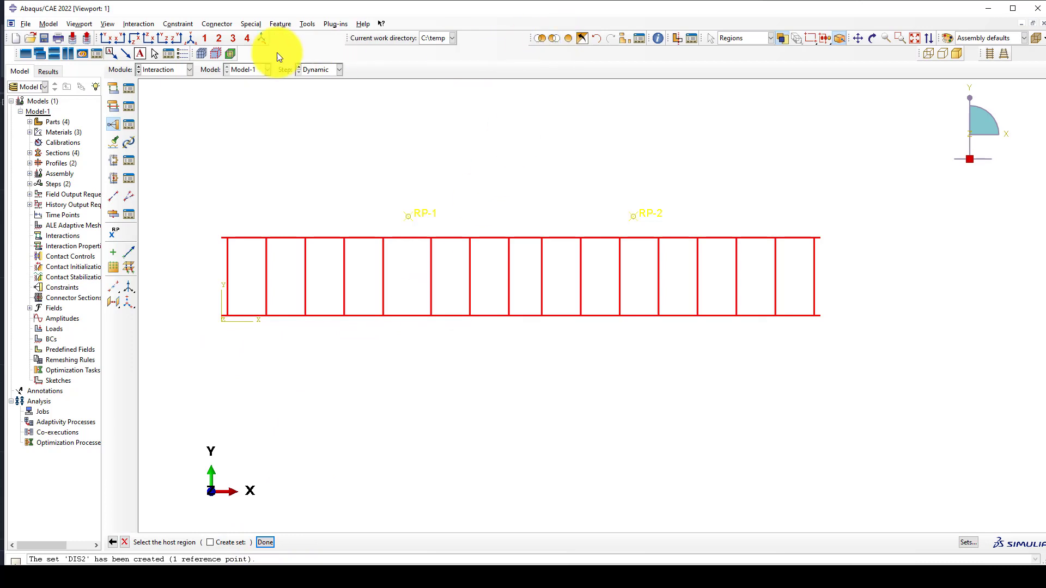
pyautogui.click(567, 39)
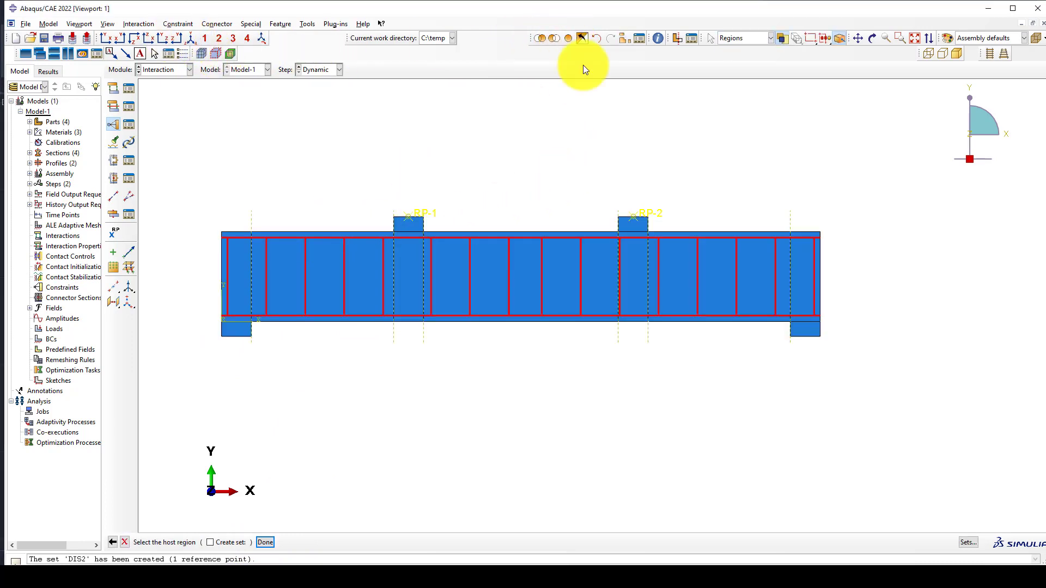
pyautogui.click(203, 38)
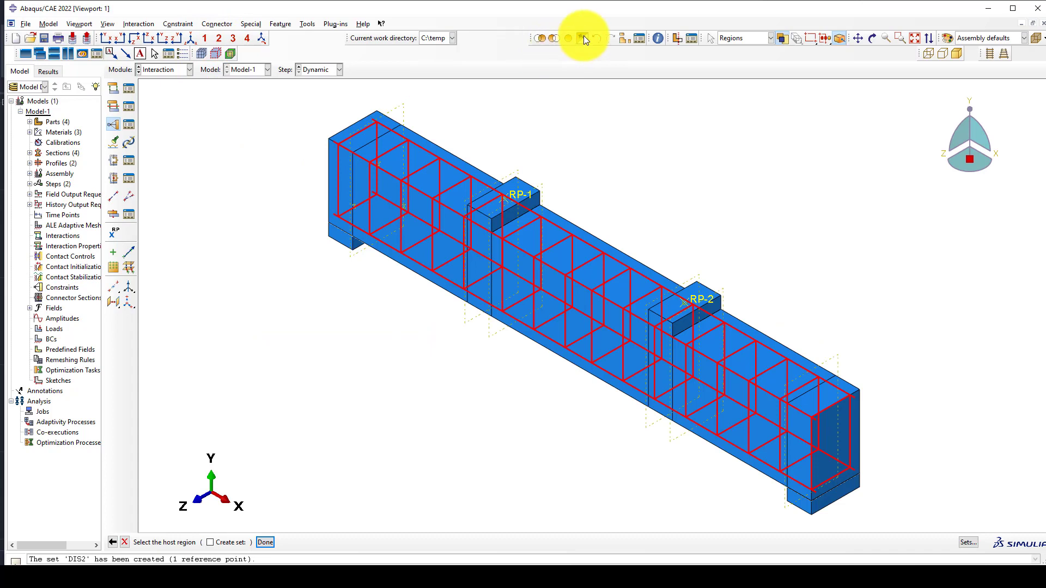
pyautogui.click(625, 39)
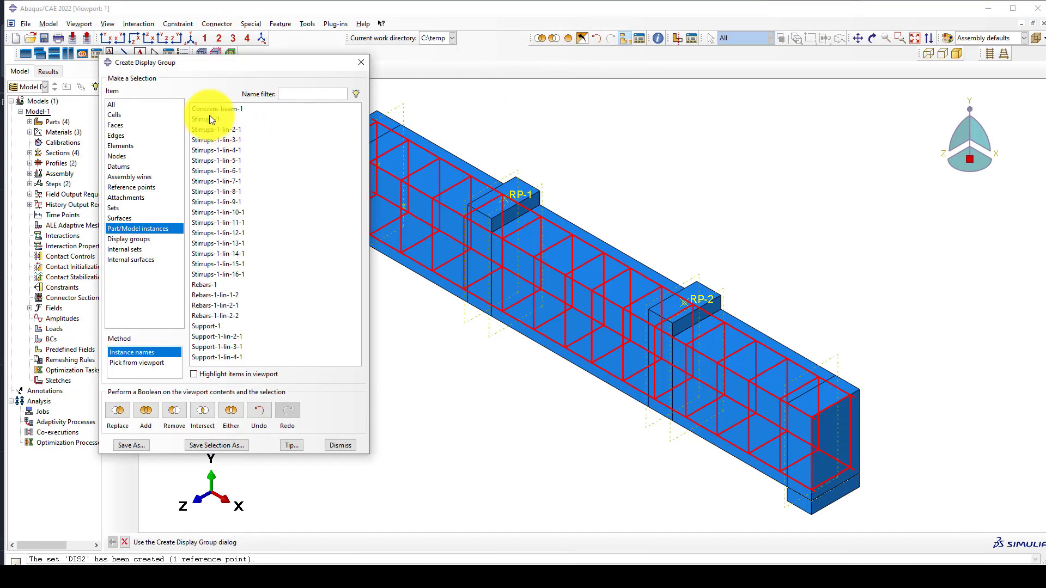
pyautogui.click(210, 110)
pyautogui.click(124, 411)
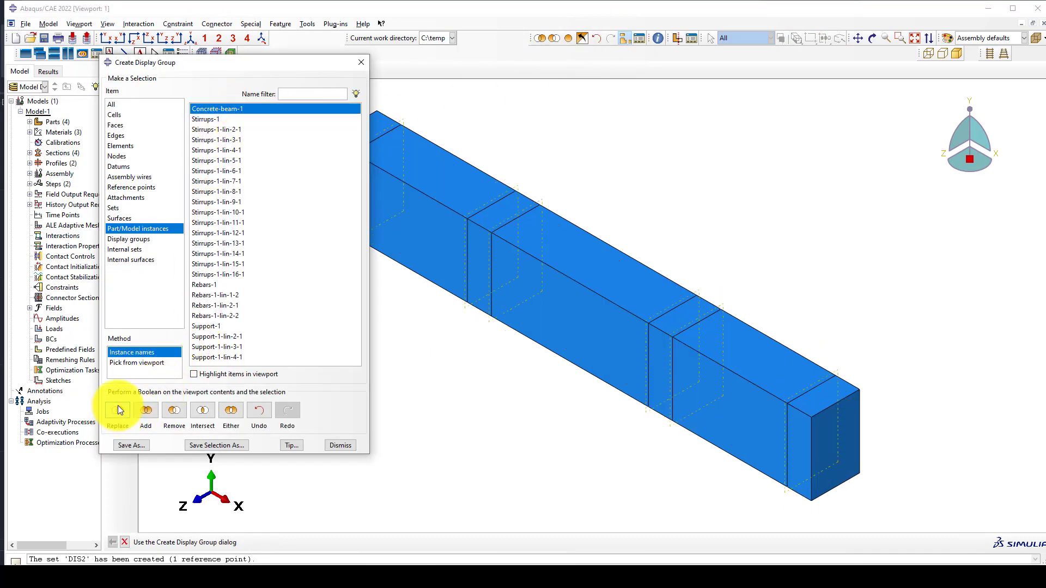
pyautogui.click(361, 62)
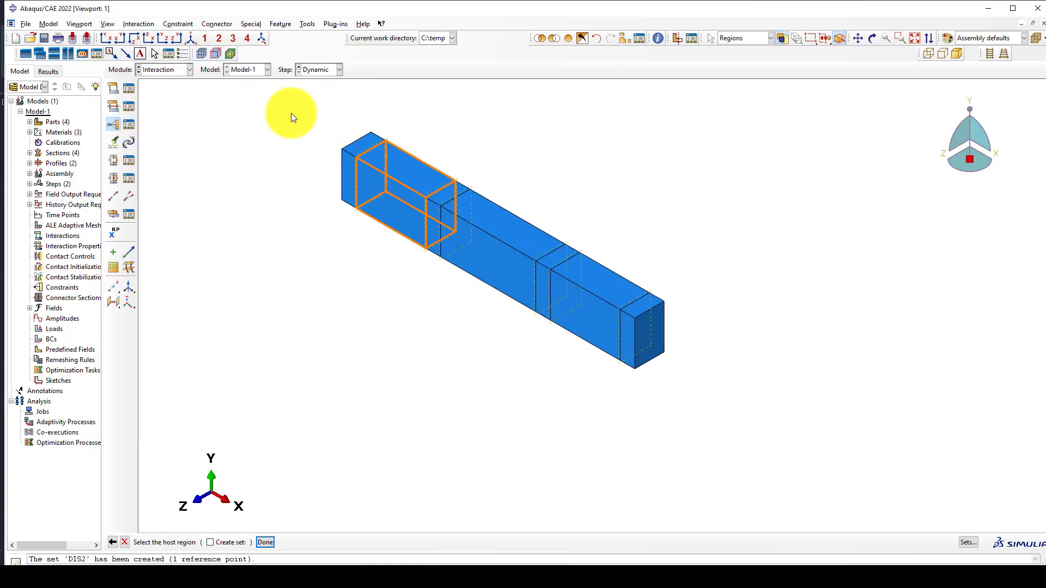
# Select the entire concrete beam as the host region and accept the EM constraint with its default tolerances
pyautogui.moveTo(289, 112); pyautogui.dragTo(652, 386)
pyautogui.middleClick(484, 361)
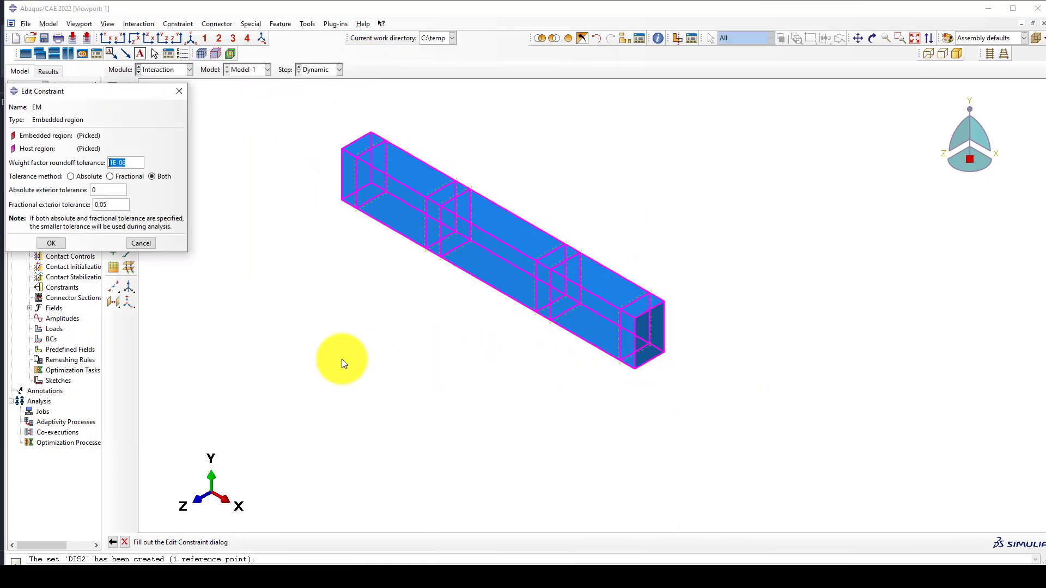
pyautogui.click(55, 243)
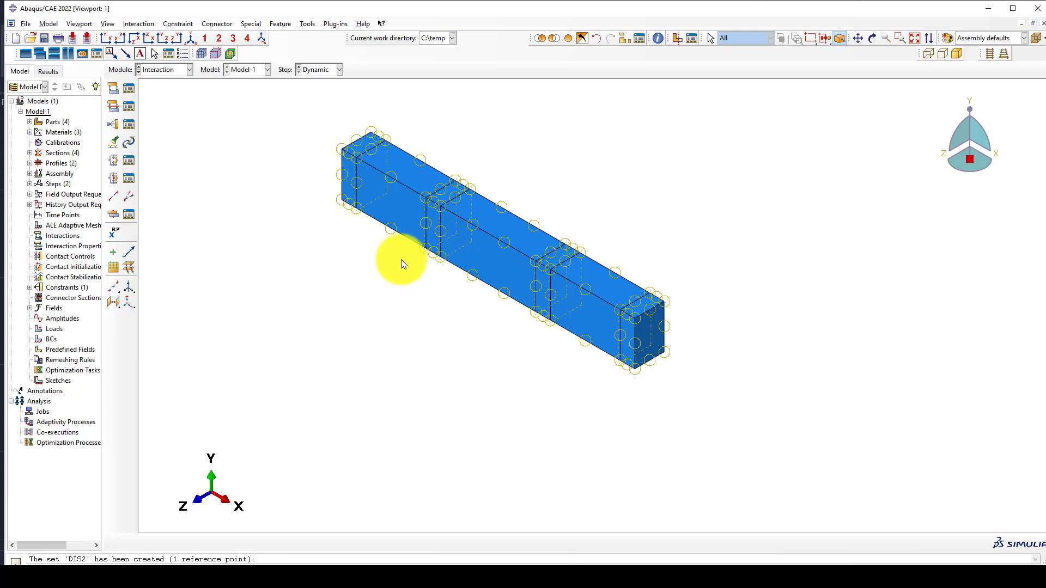
# Display the whole model again and find its contact pairs within a separation tolerance of 0.02
pyautogui.click(569, 39)
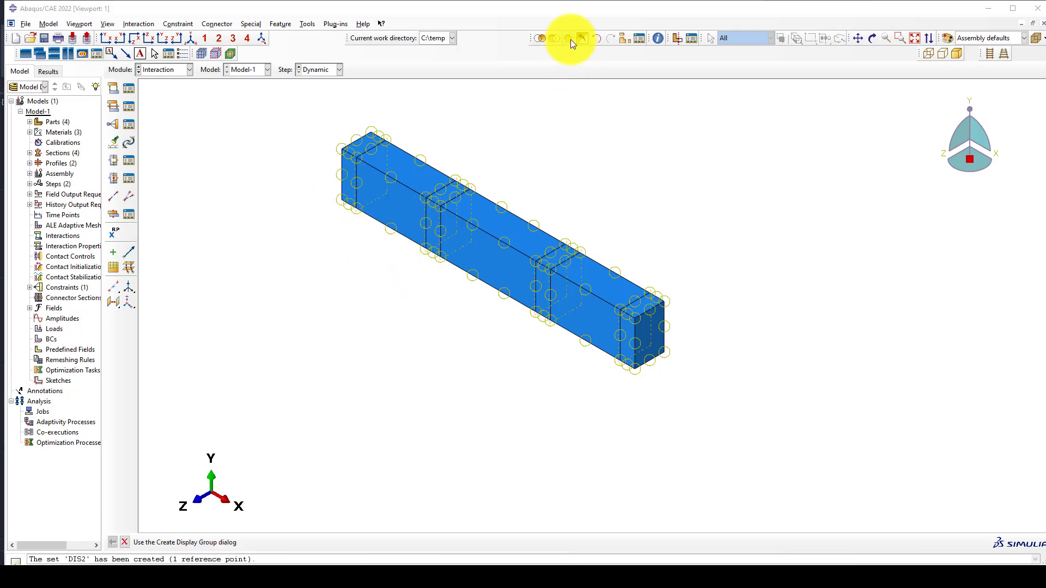
pyautogui.click(115, 146)
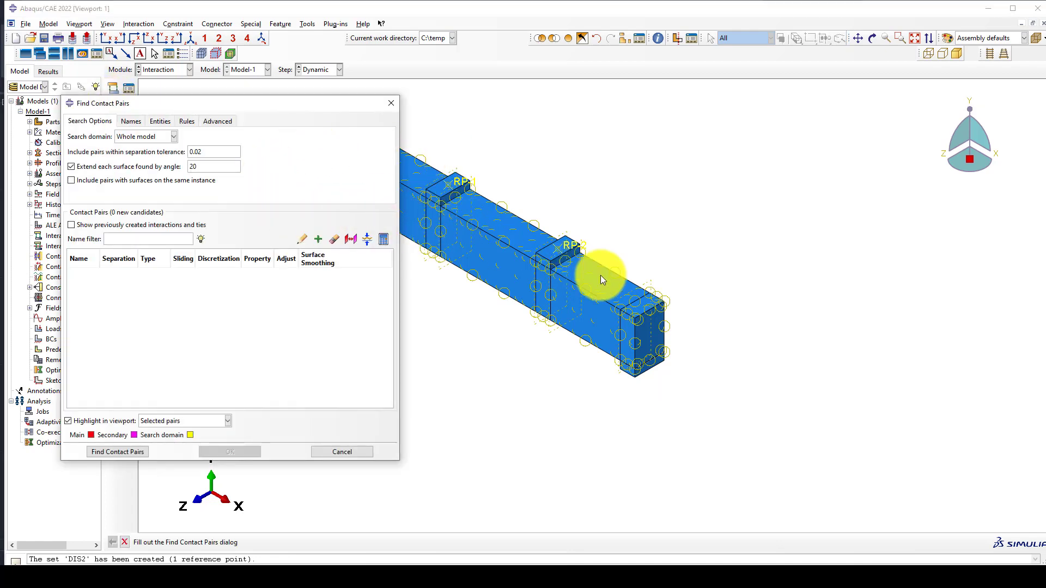
pyautogui.scroll(-2, 642, 276)
pyautogui.scroll(1, 428, 233)
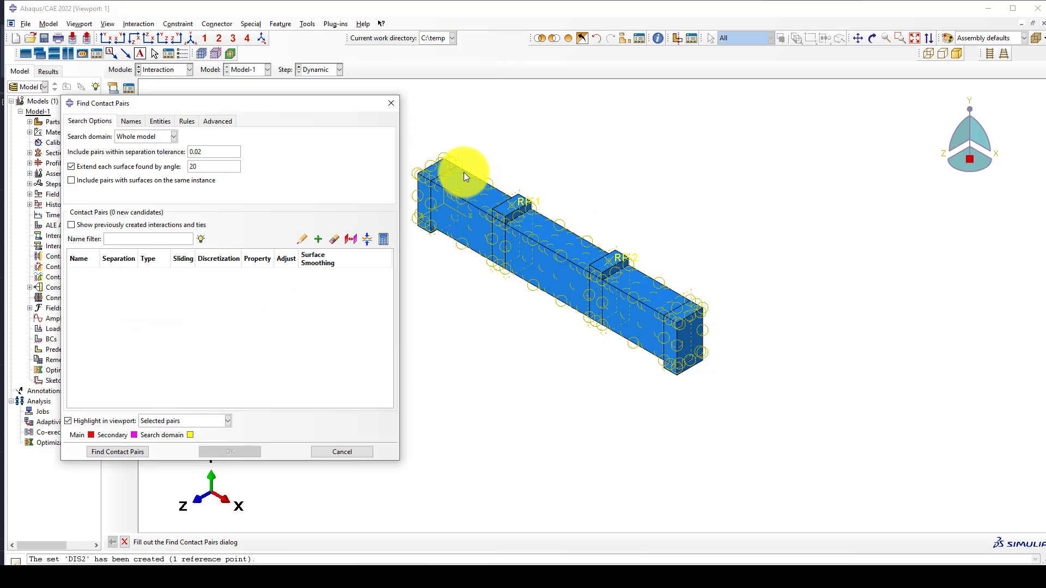
pyautogui.scroll(1, 459, 183)
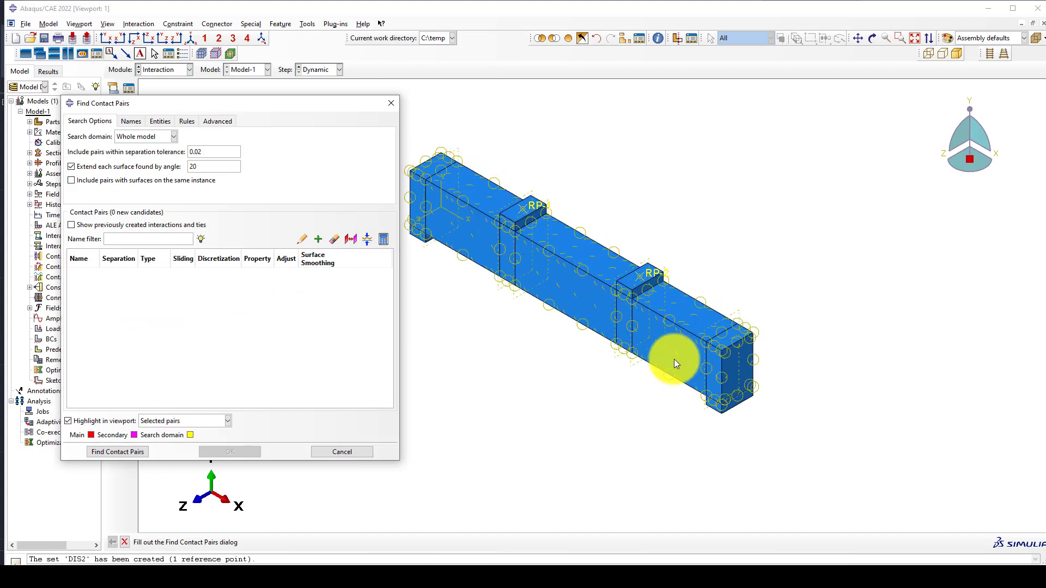
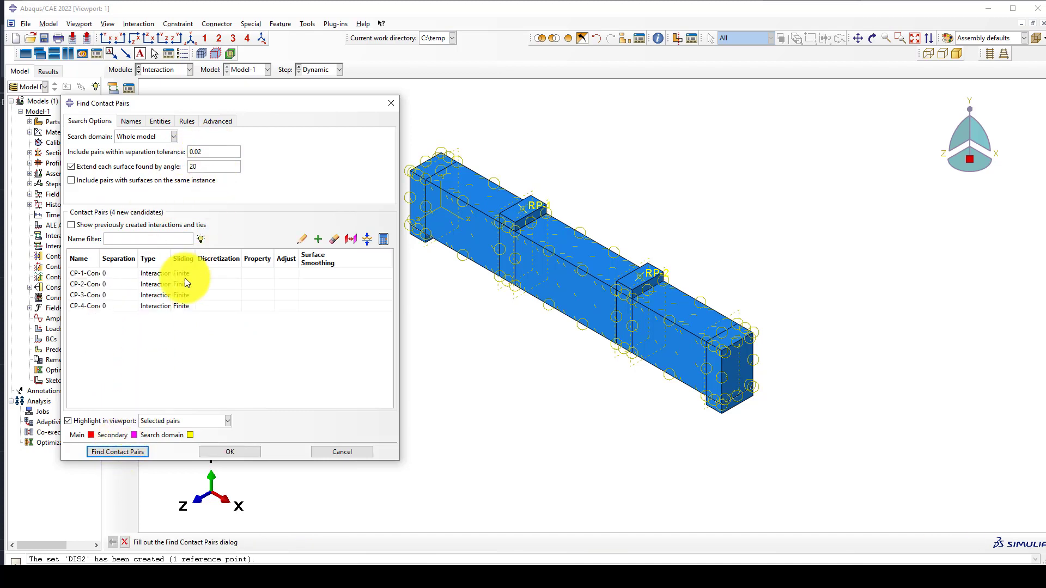
# Set the type of the four contact pairs CP-1 to CP-4 to Tie and create the tie constraints
pyautogui.click(159, 272)
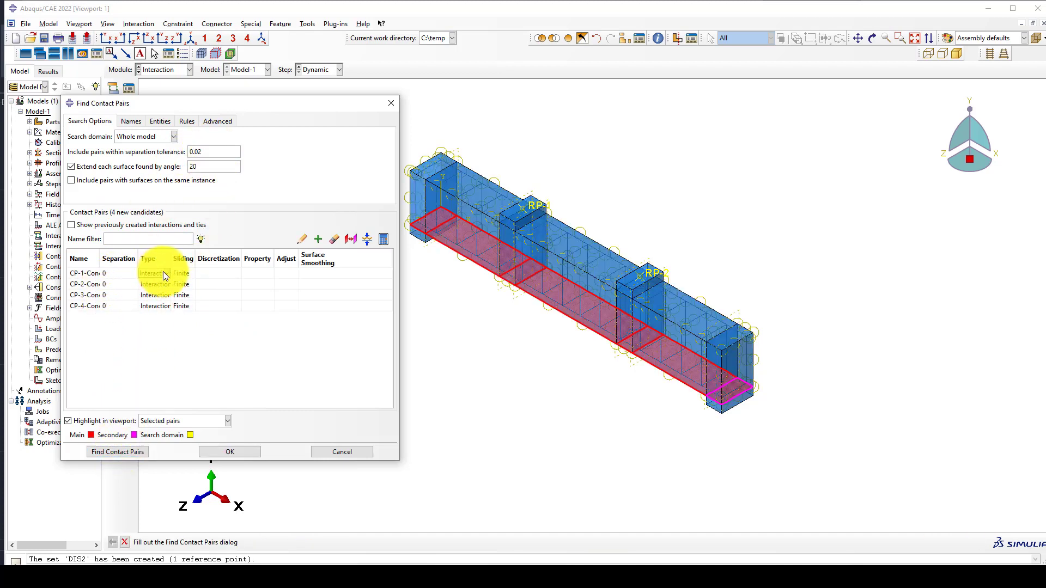
pyautogui.click(150, 296)
pyautogui.click(157, 283)
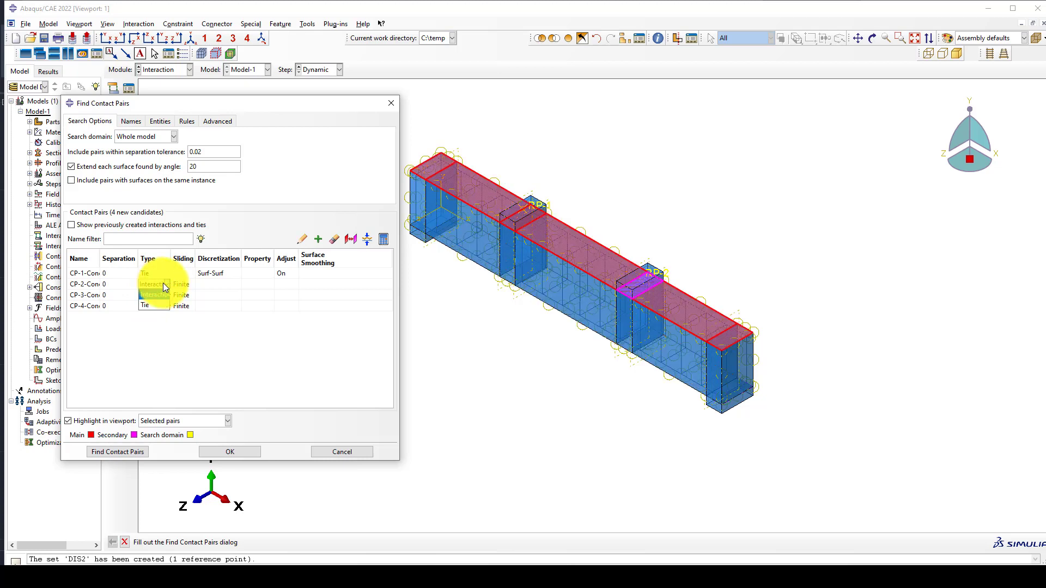
pyautogui.click(157, 283)
pyautogui.click(155, 305)
pyautogui.click(158, 294)
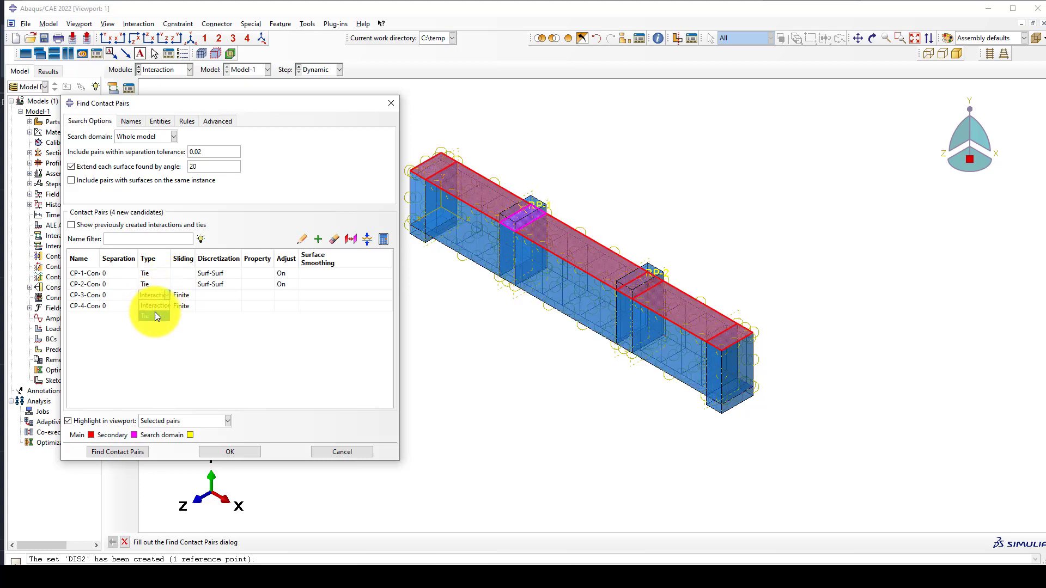
pyautogui.click(154, 314)
pyautogui.click(161, 305)
pyautogui.click(158, 326)
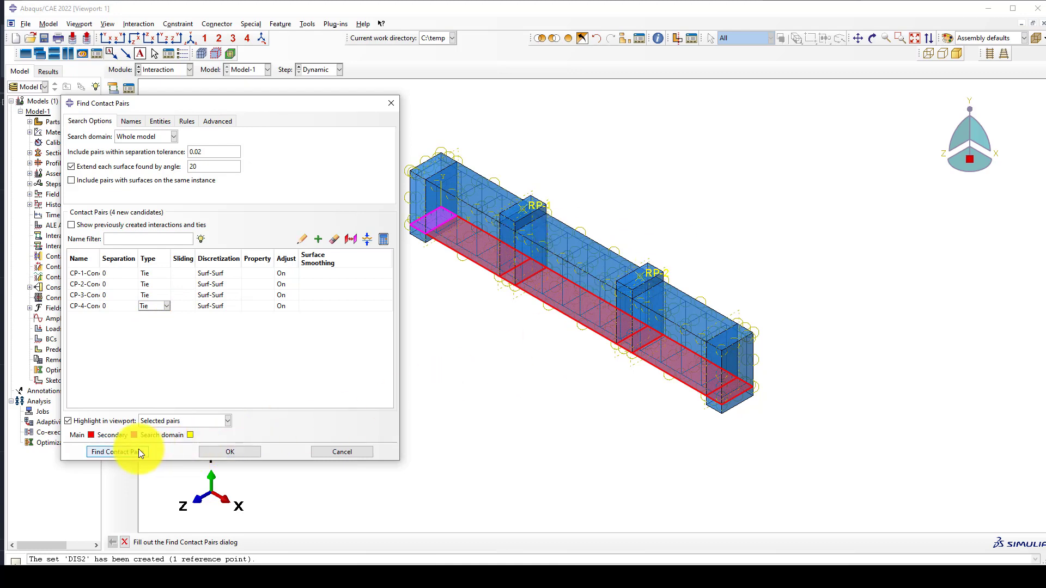
pyautogui.click(217, 450)
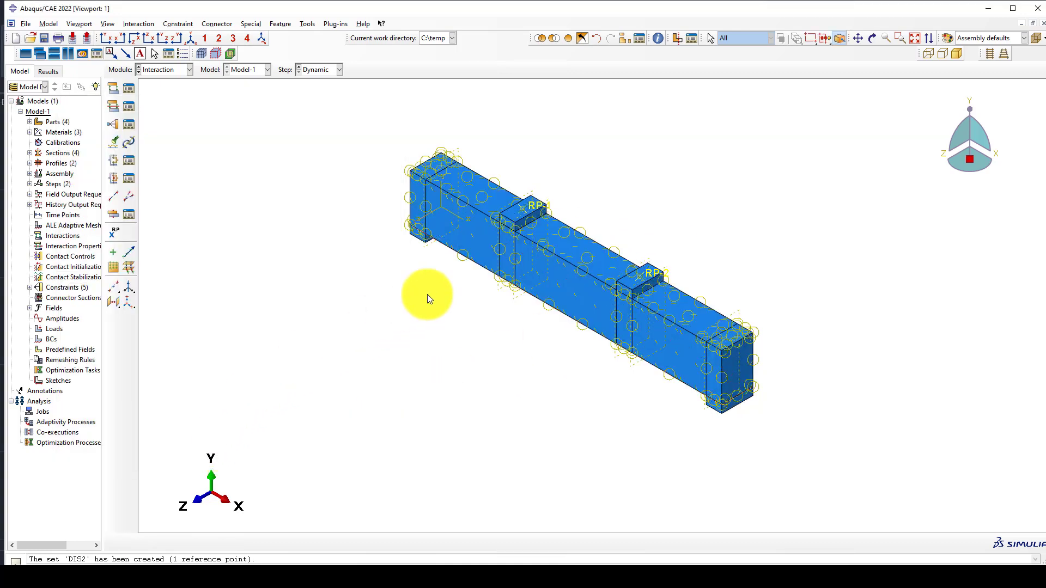
pyautogui.scroll(-1, 427, 295)
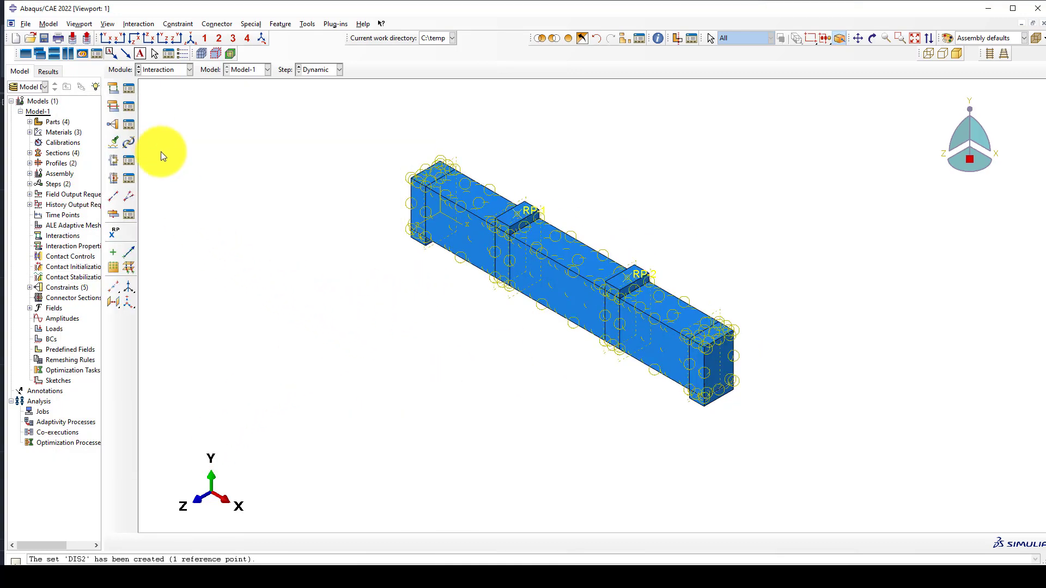
pyautogui.scroll(-1, 184, 191)
pyautogui.click(163, 71)
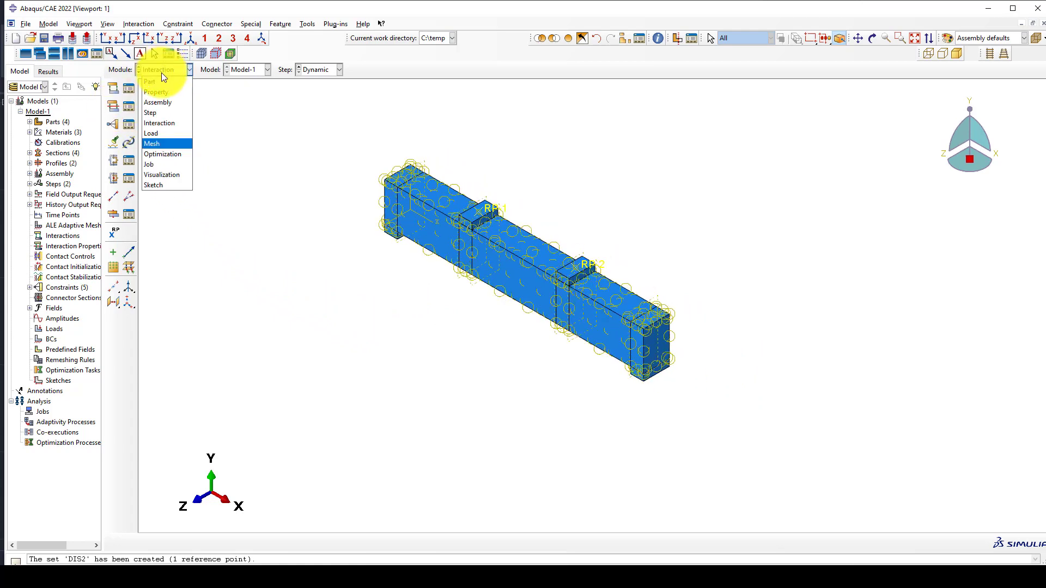
pyautogui.click(287, 146)
pyautogui.scroll(1, 481, 246)
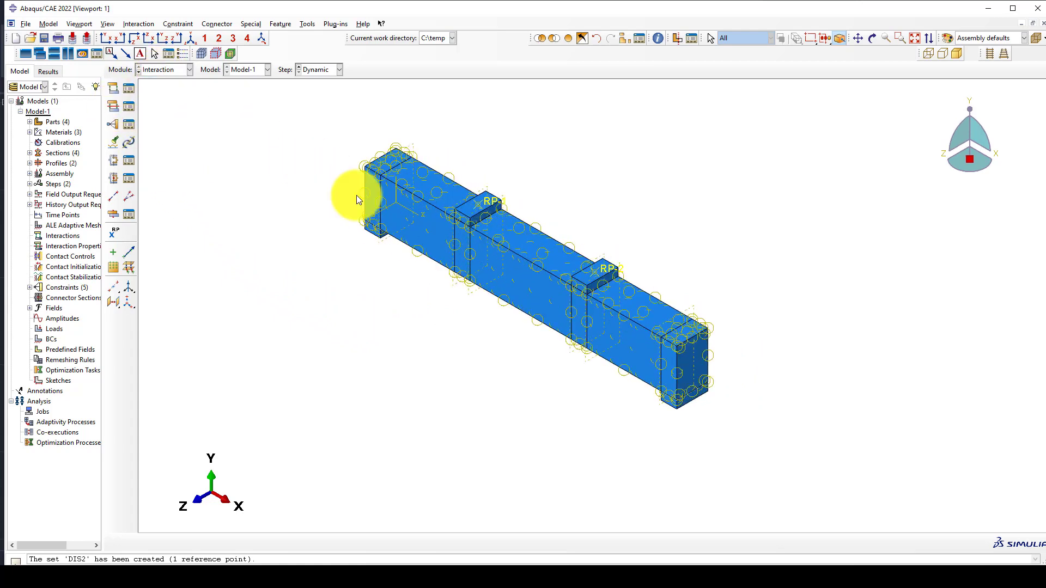
# Start a new Coupling constraint and proceed to selecting its control point
pyautogui.click(124, 129)
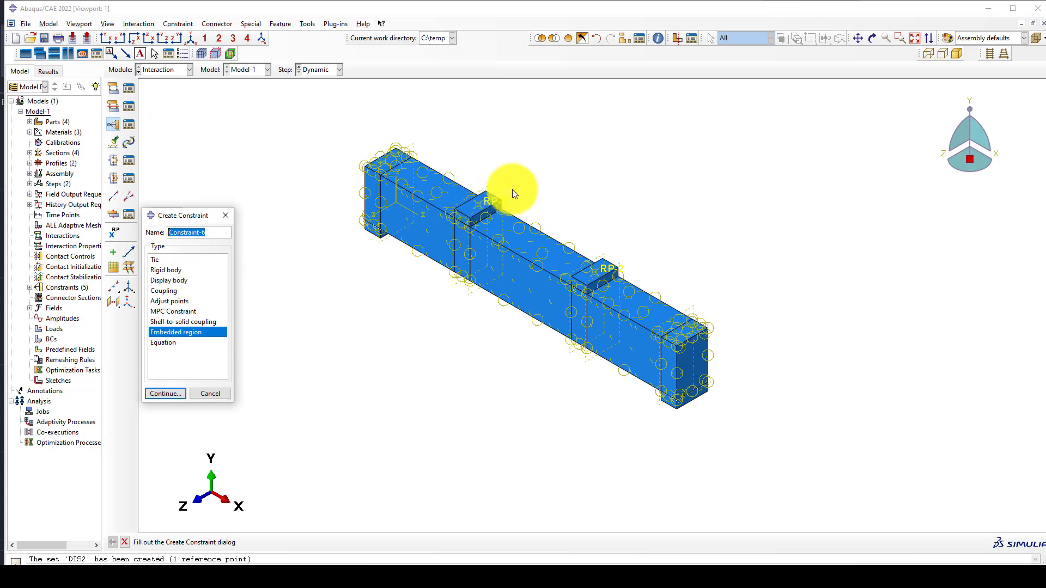
pyautogui.scroll(1, 464, 201)
pyautogui.scroll(1, 464, 201)
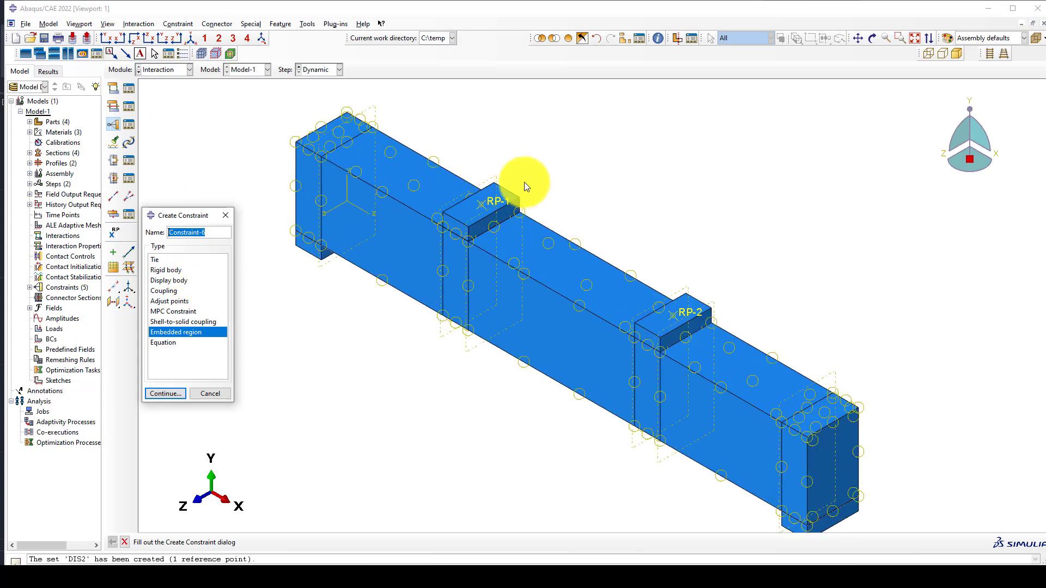
pyautogui.click(163, 291)
pyautogui.click(166, 393)
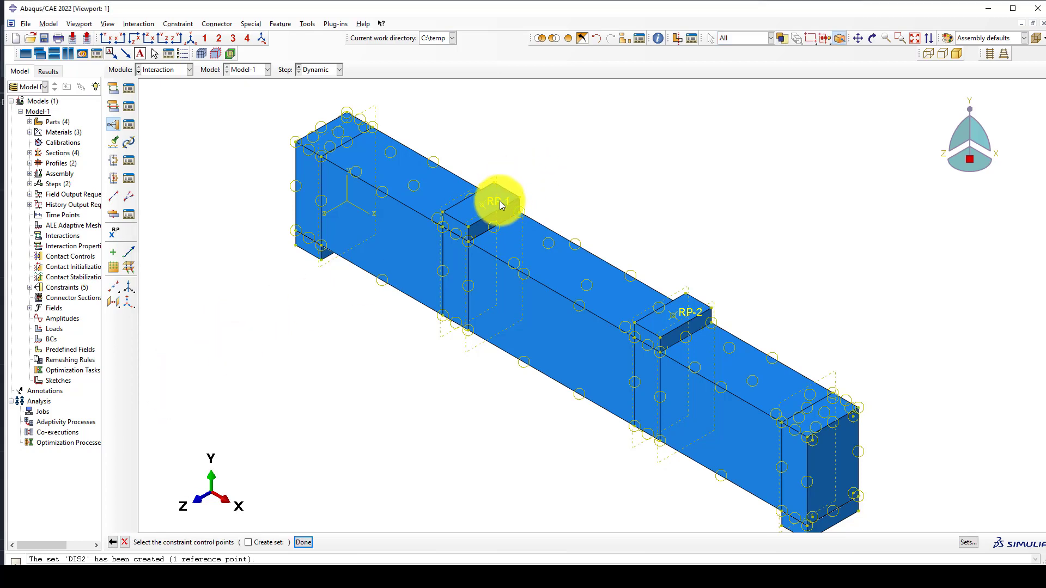
pyautogui.click(493, 199)
pyautogui.middleClick(366, 290)
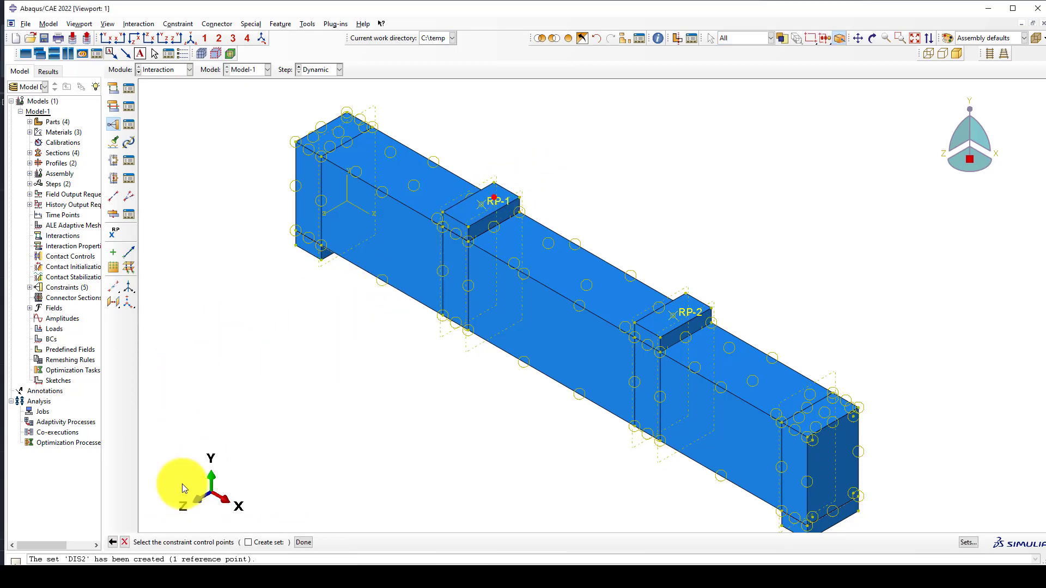
pyautogui.click(111, 542)
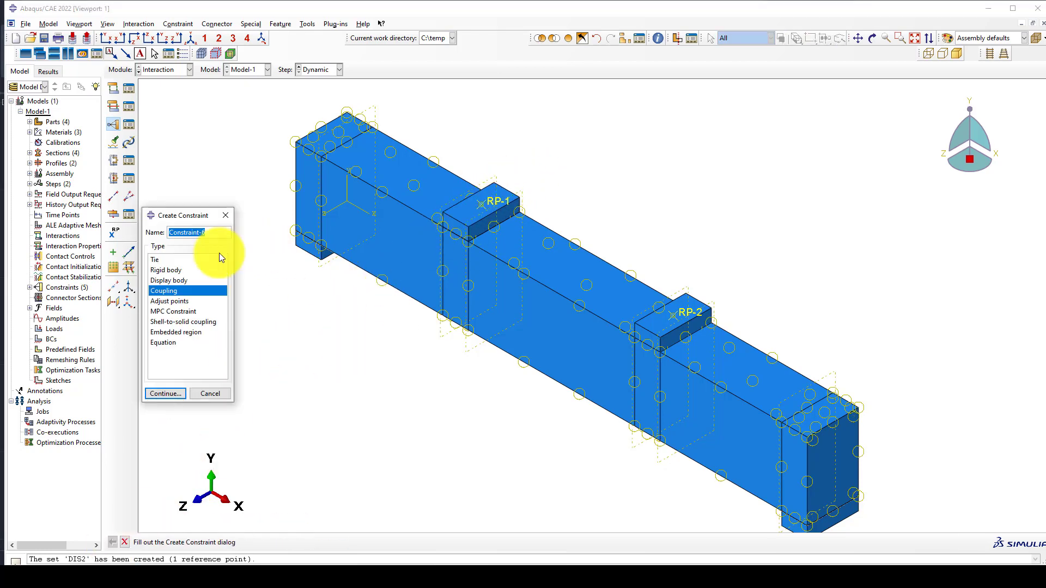
pyautogui.click(164, 394)
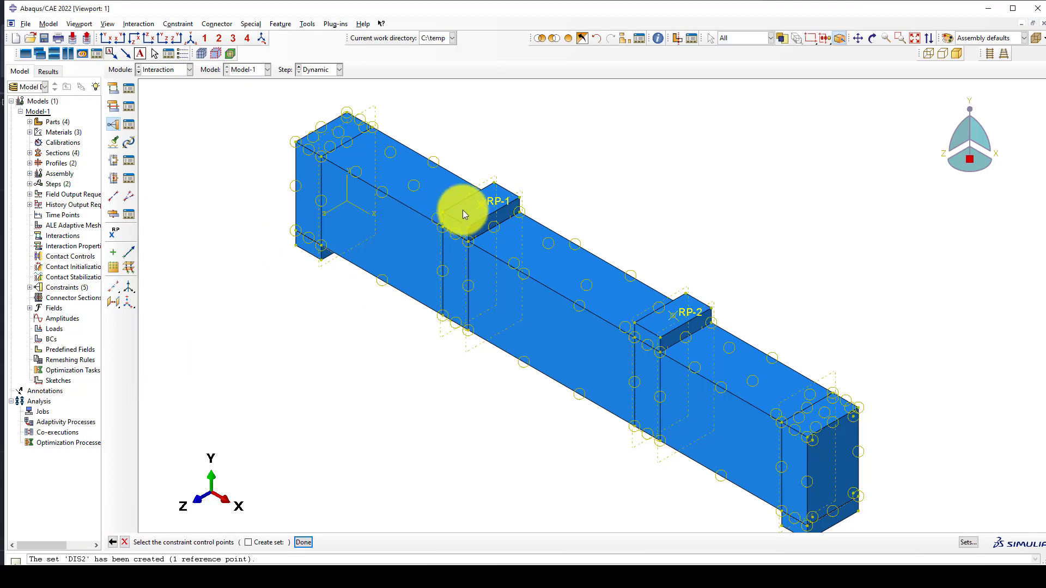
pyautogui.click(497, 203)
pyautogui.scroll(5, 495, 207)
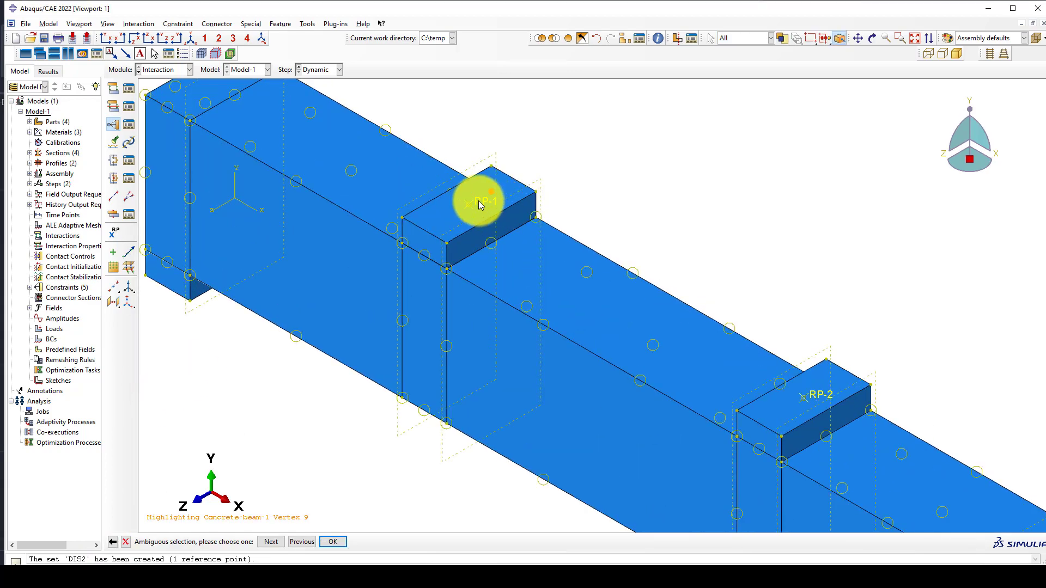
pyautogui.click(112, 542)
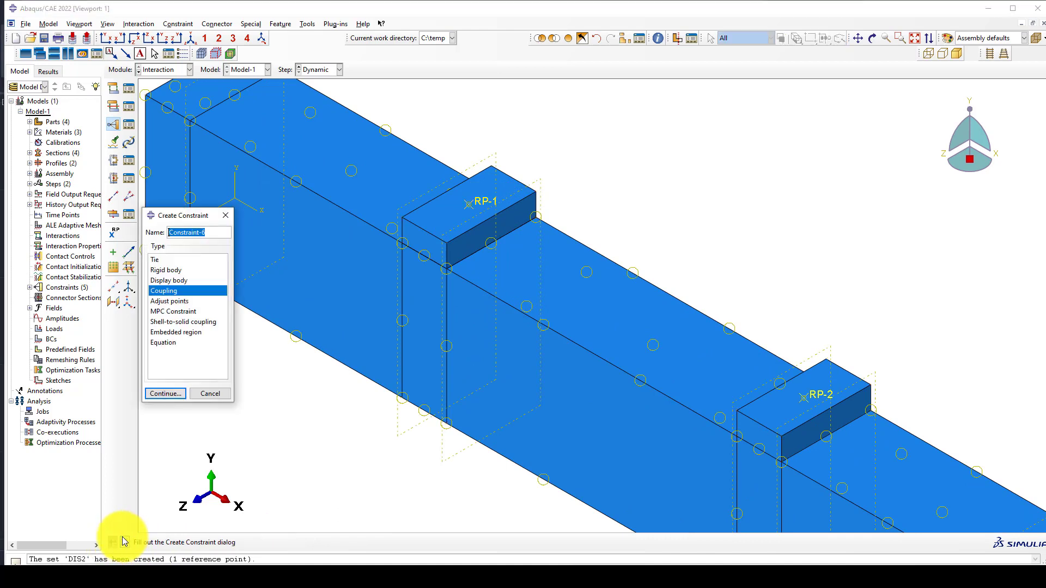
# Couple RP-1 to the top face of its loading plate as a node region, with Kinematic coupling and all six degrees of freedom constrained
pyautogui.click(165, 393)
pyautogui.click(475, 203)
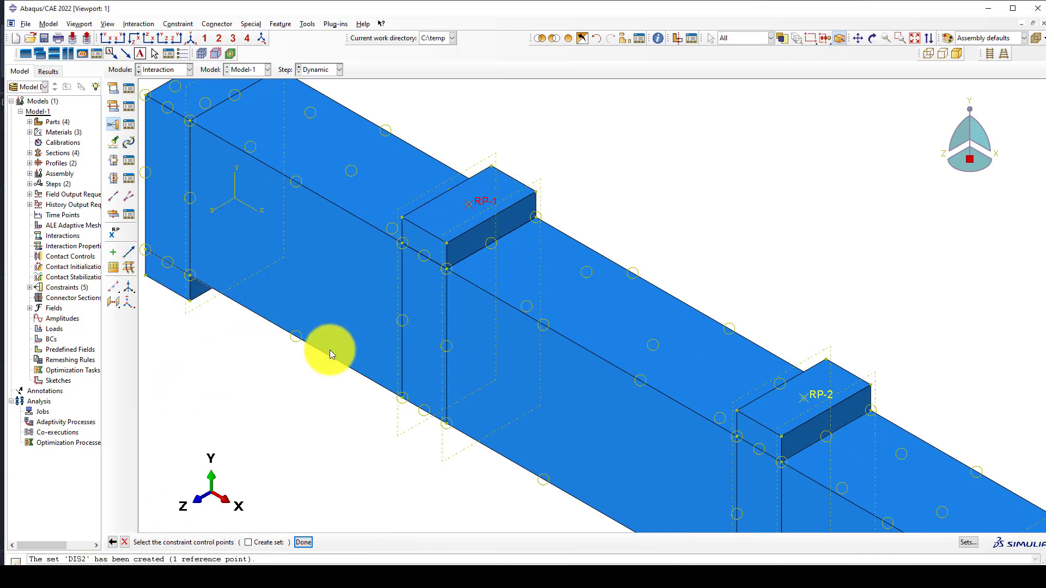
pyautogui.middleClick(328, 358)
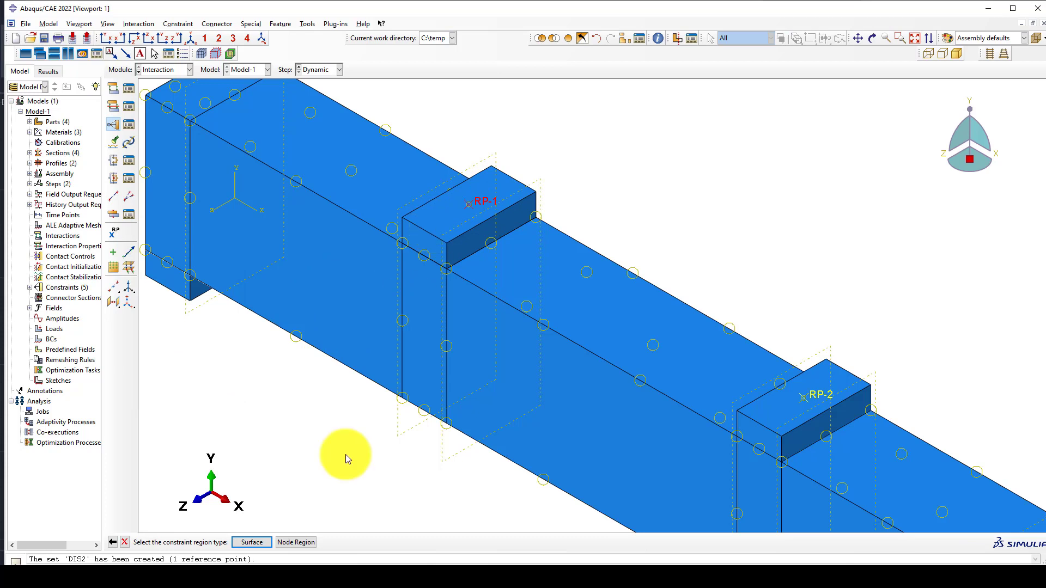
pyautogui.click(296, 542)
pyautogui.click(436, 227)
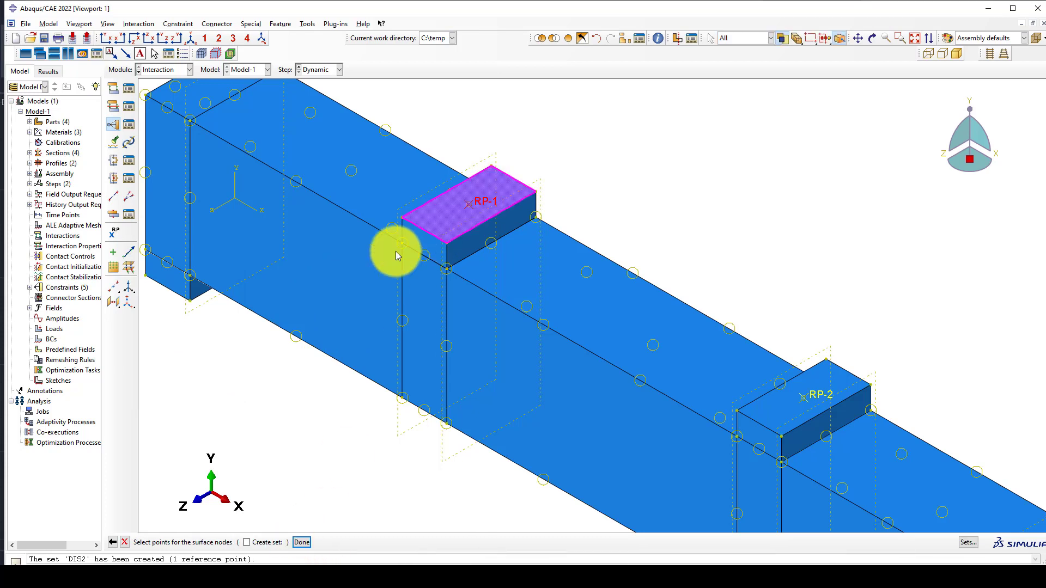
pyautogui.middleClick(329, 345)
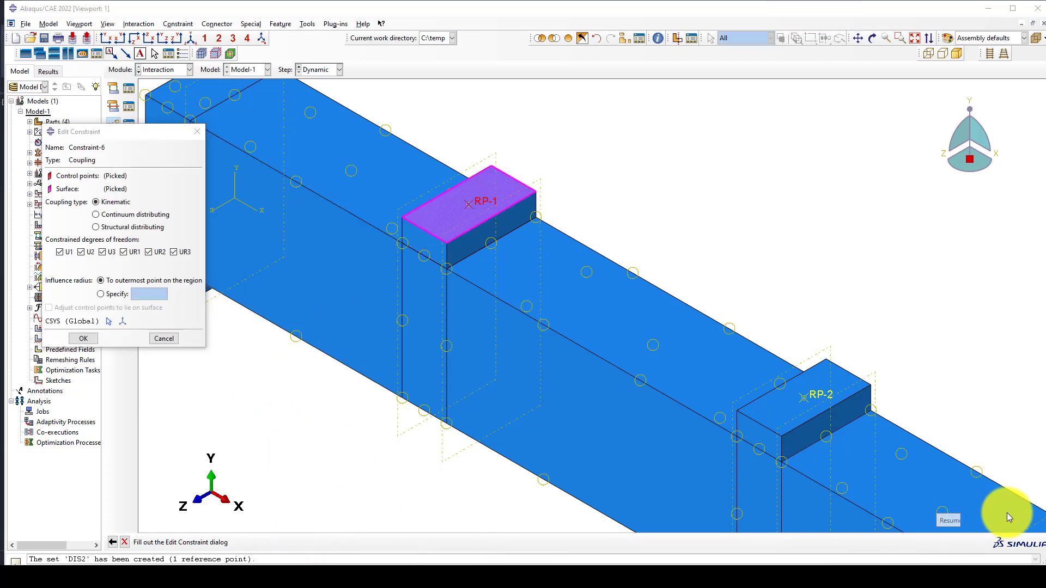
pyautogui.click(92, 341)
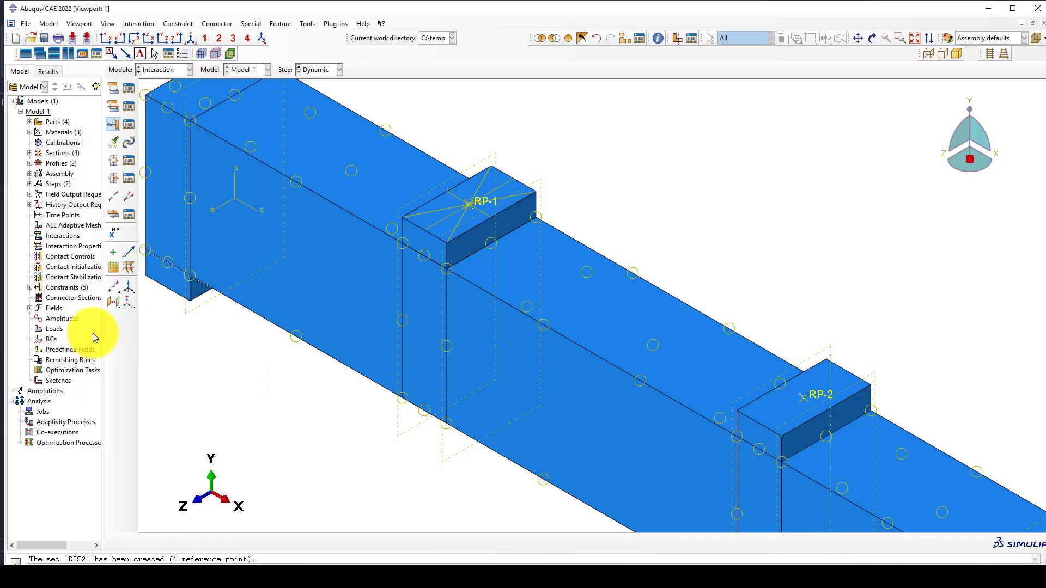
# Create a second Coupling constraint between RP-2 and the surface nodes on the top face of its loading plate, accepting the default settings
pyautogui.click(112, 124)
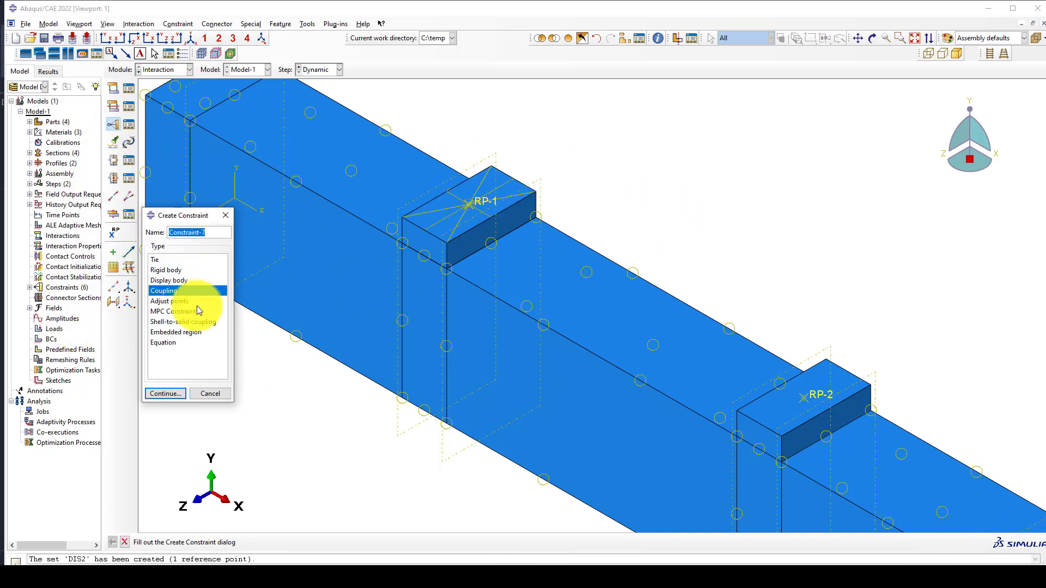
pyautogui.click(165, 393)
pyautogui.scroll(2, 592, 267)
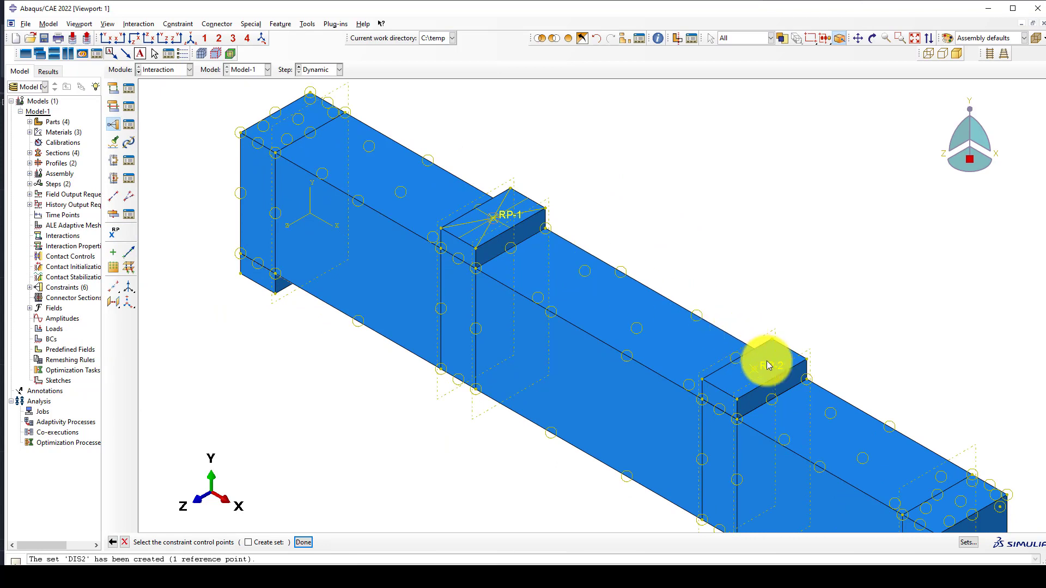
pyautogui.click(751, 372)
pyautogui.middleClick(414, 474)
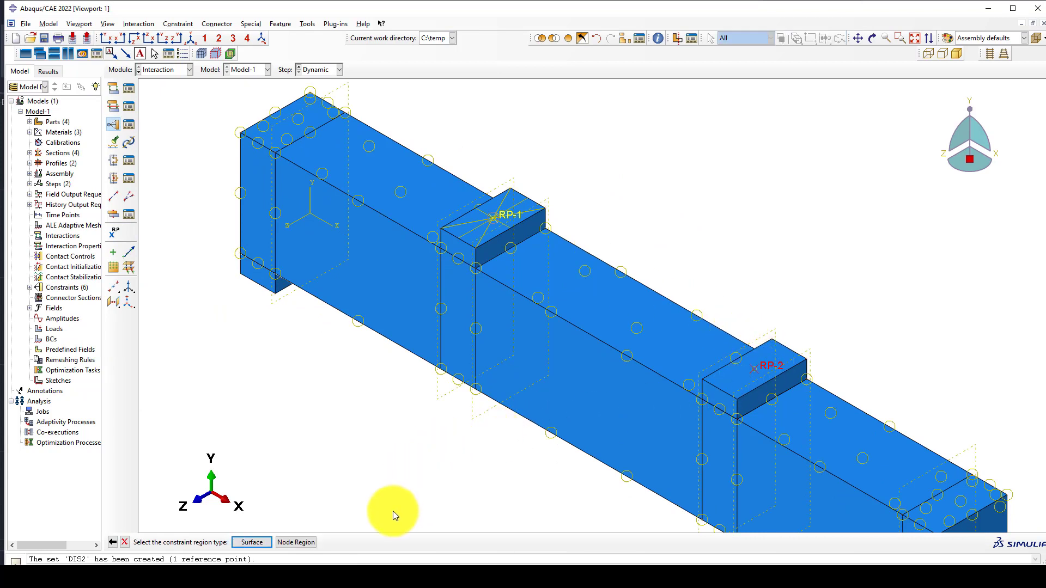
pyautogui.click(251, 542)
pyautogui.click(735, 373)
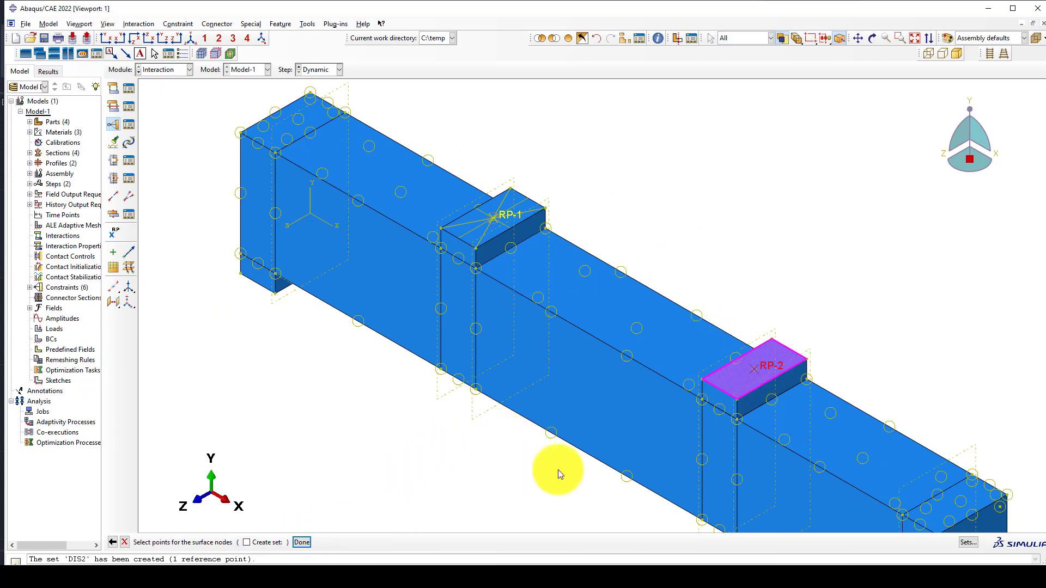
pyautogui.middleClick(517, 457)
pyautogui.click(82, 336)
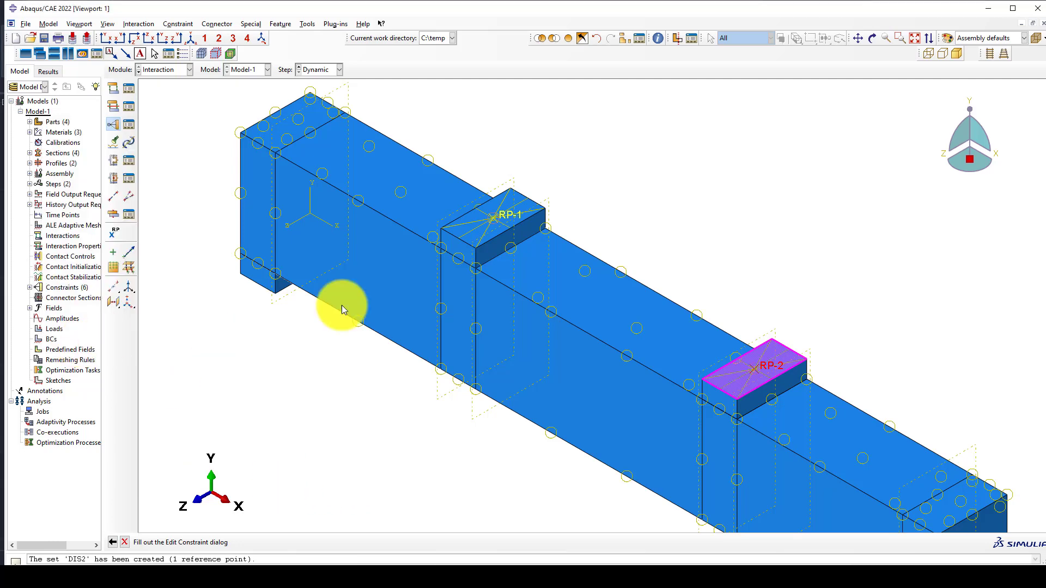
# Switch to the Load module and start creating a boundary condition
pyautogui.scroll(-2, 607, 230)
pyautogui.scroll(-3, 354, 234)
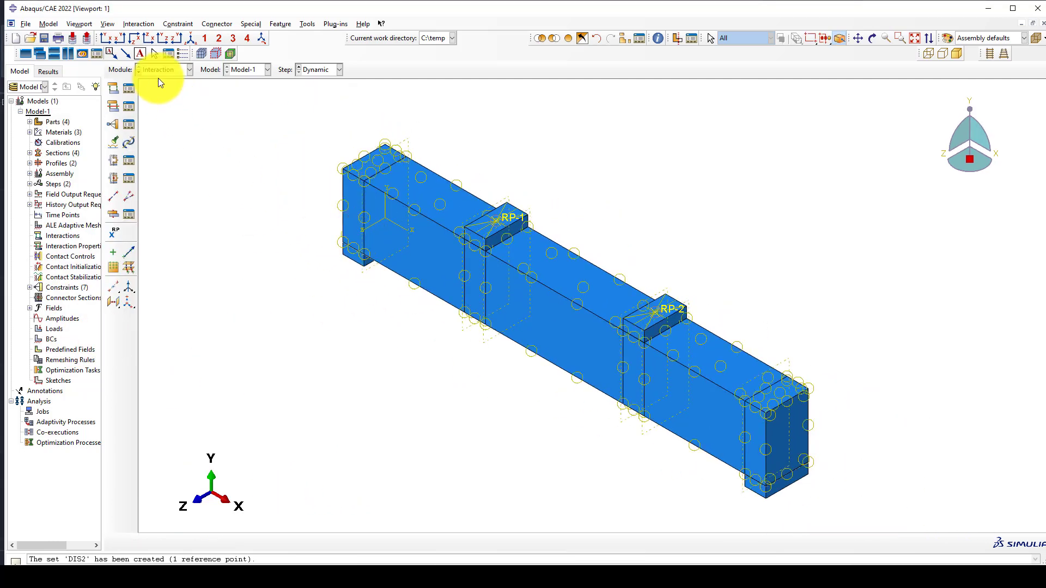
pyautogui.click(158, 70)
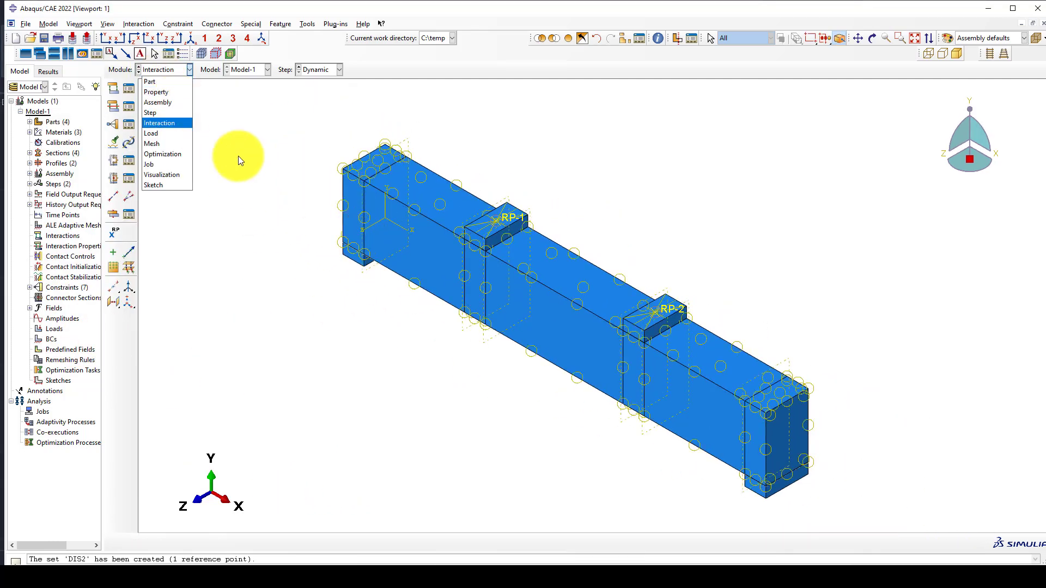
pyautogui.click(238, 156)
pyautogui.click(160, 72)
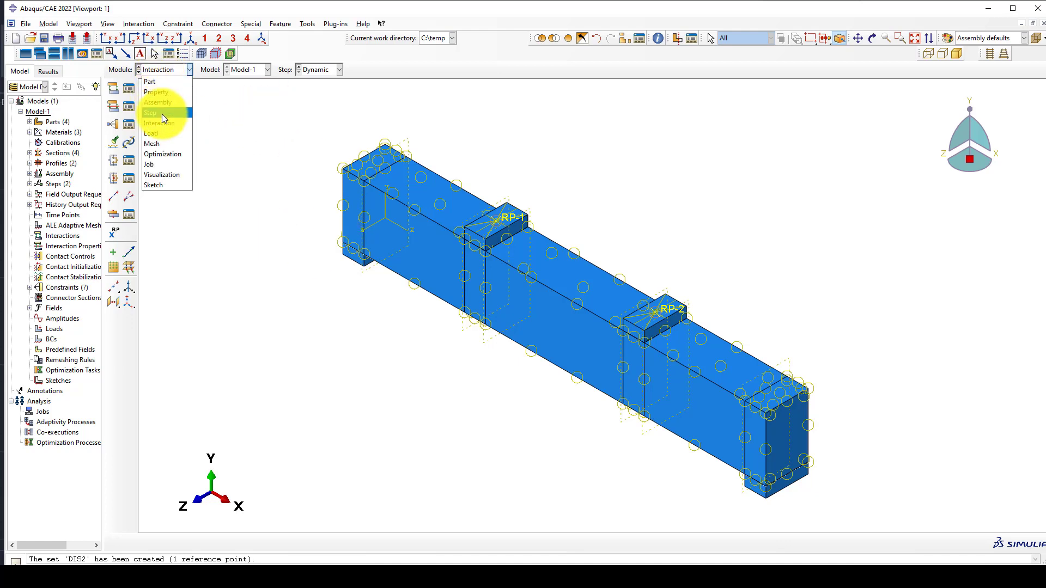
pyautogui.click(164, 133)
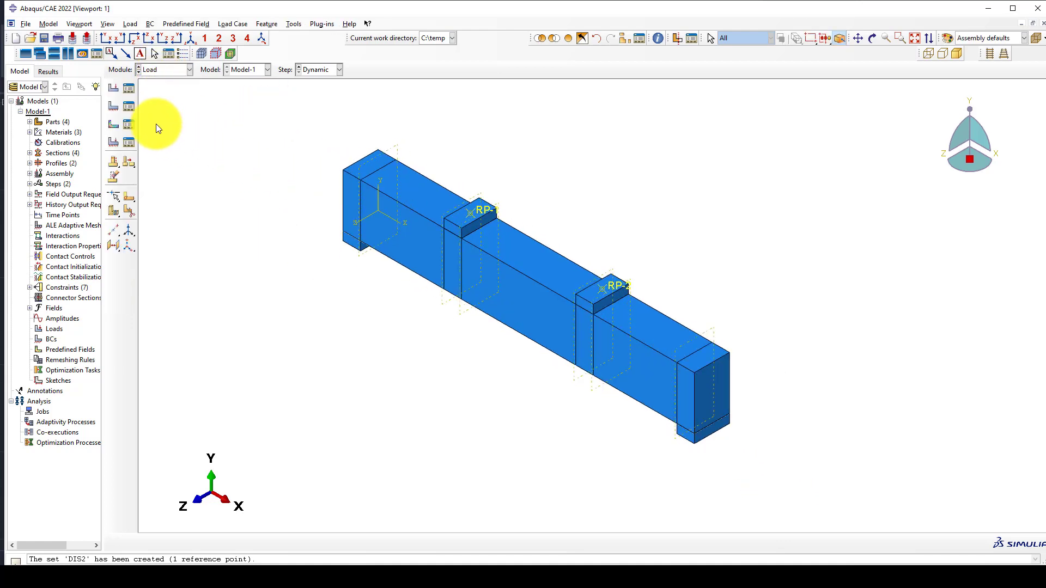
pyautogui.click(115, 108)
# Assign boundary condition BC-1 to the Initial step with the Symmetry/Antisymmetry/Encastre type and proceed to region selection
pyautogui.scroll(2, 591, 223)
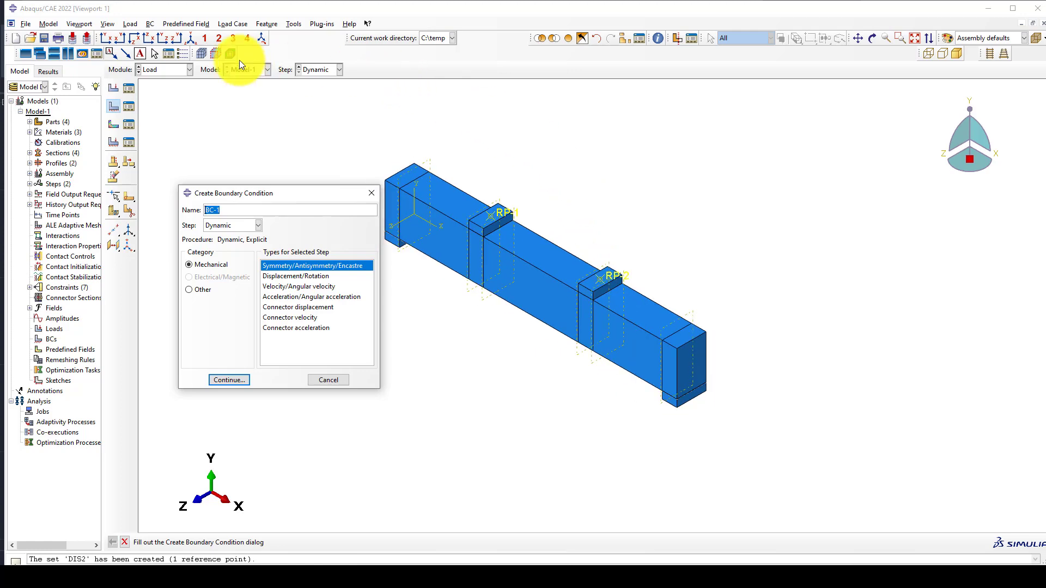
pyautogui.click(872, 38)
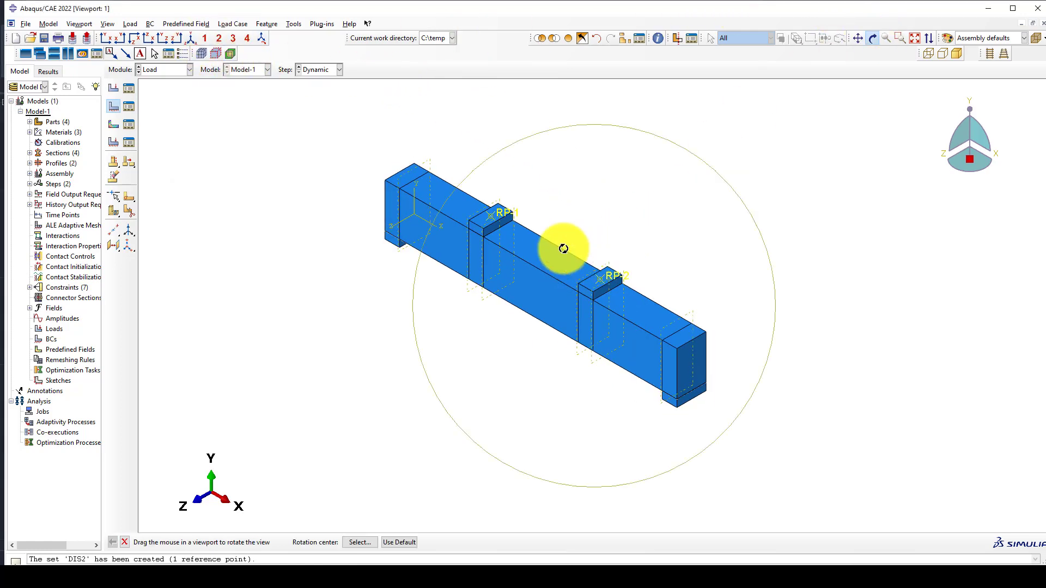
pyautogui.moveTo(563, 245); pyautogui.dragTo(544, 337)
pyautogui.press('Escape')
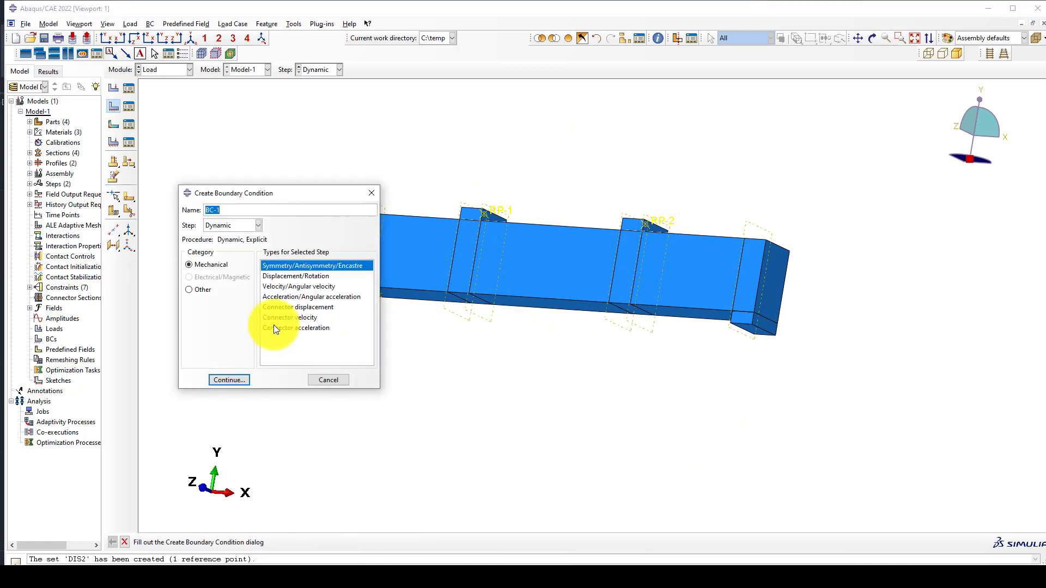
pyautogui.click(226, 225)
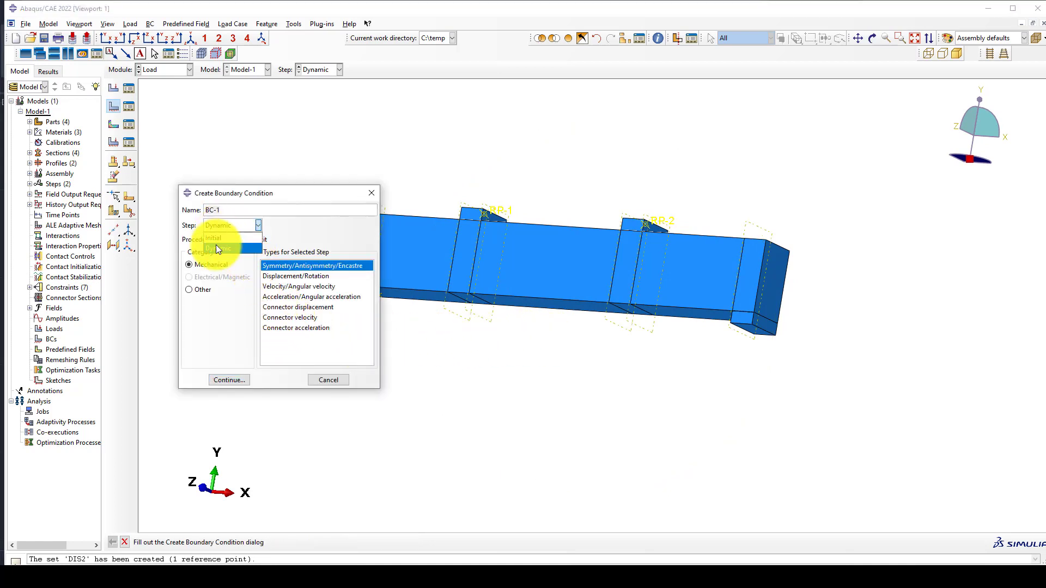
pyautogui.click(215, 238)
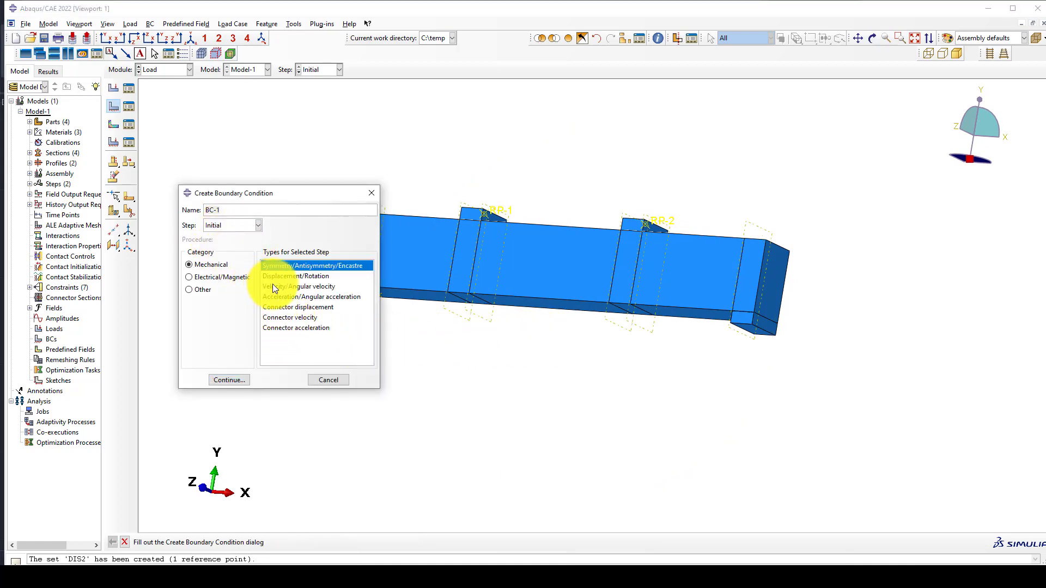
pyautogui.click(229, 381)
# Apply ENCASTRE to the bottom faces of the two support plates beneath the beam ends
pyautogui.scroll(-2, 452, 333)
pyautogui.scroll(5, 398, 289)
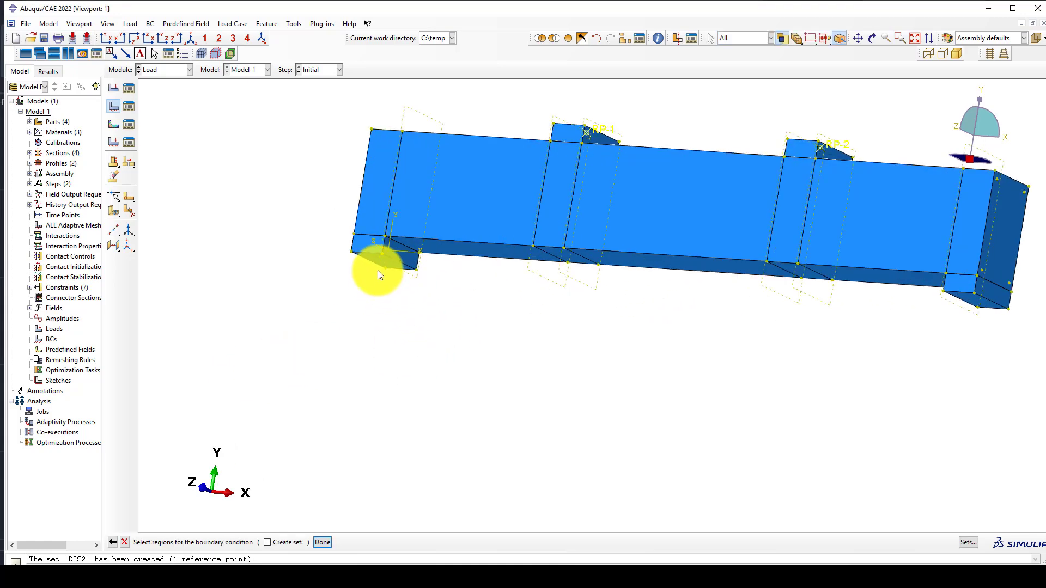
pyautogui.scroll(3, 385, 260)
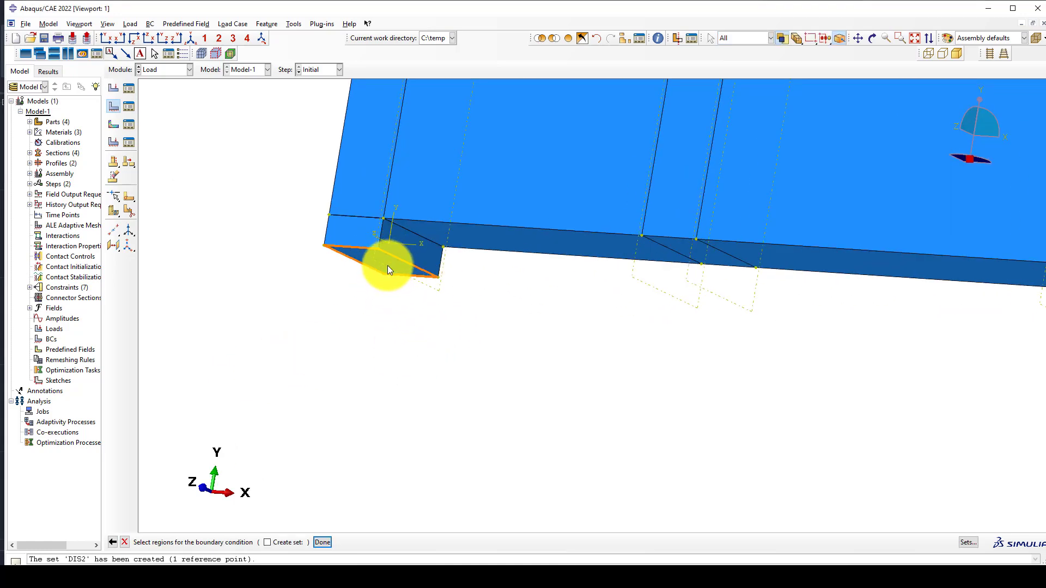
pyautogui.click(387, 266)
pyautogui.scroll(-3, 341, 281)
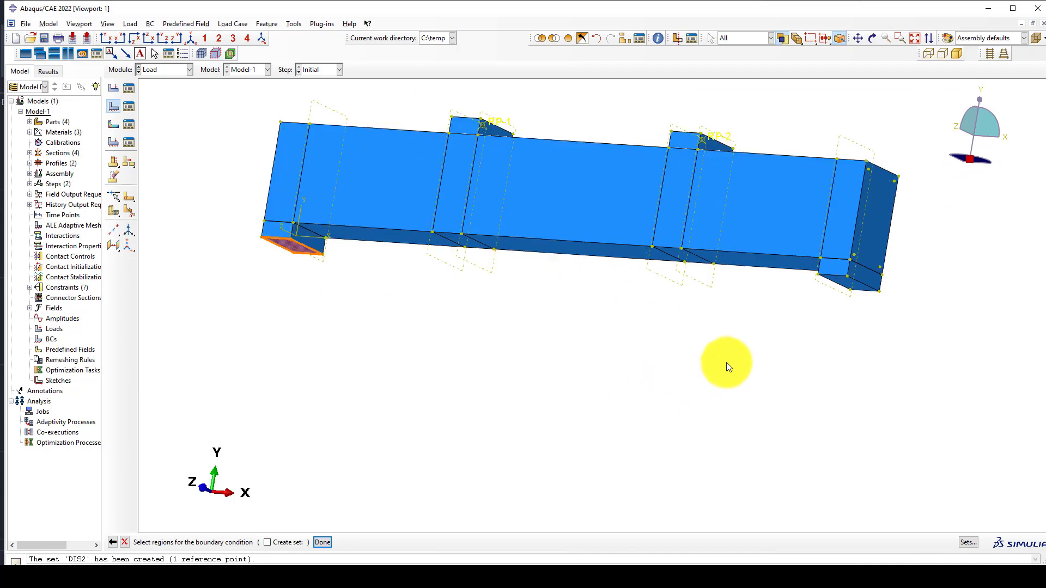
pyautogui.scroll(3, 820, 319)
pyautogui.scroll(1, 822, 321)
pyautogui.click(898, 239)
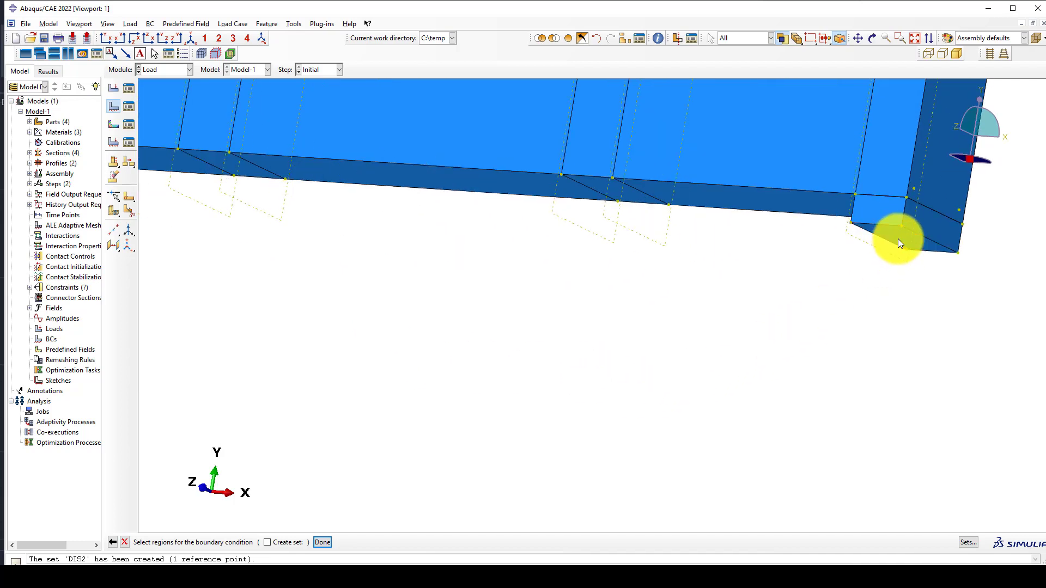
pyautogui.middleClick(740, 318)
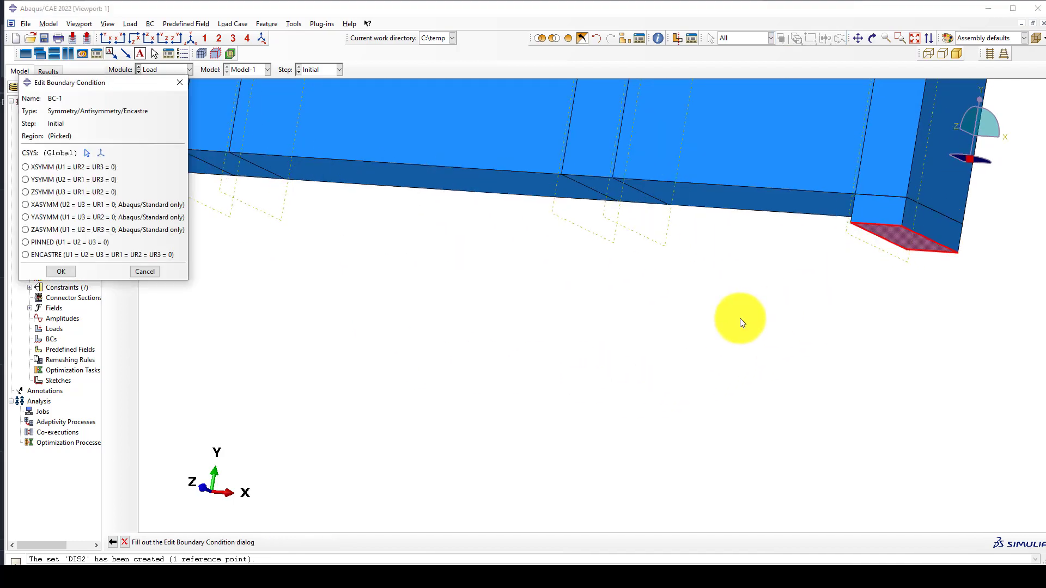
pyautogui.click(44, 254)
pyautogui.click(59, 271)
pyautogui.scroll(-3, 586, 327)
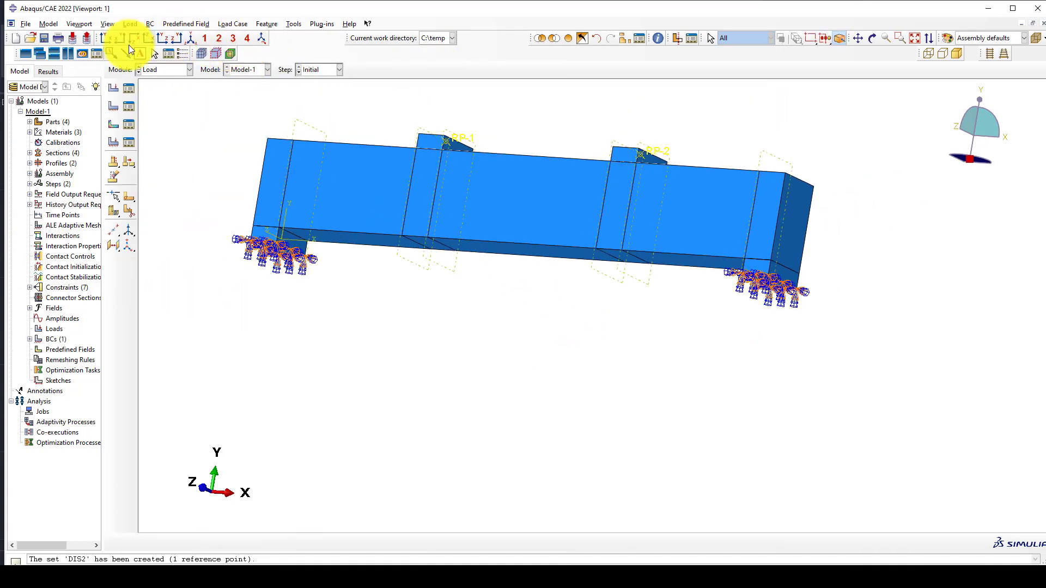
# Create a Displacement/Rotation boundary condition named Dis in the Dynamic step and apply it to the set DIS
pyautogui.click(204, 38)
pyautogui.scroll(-3, 356, 158)
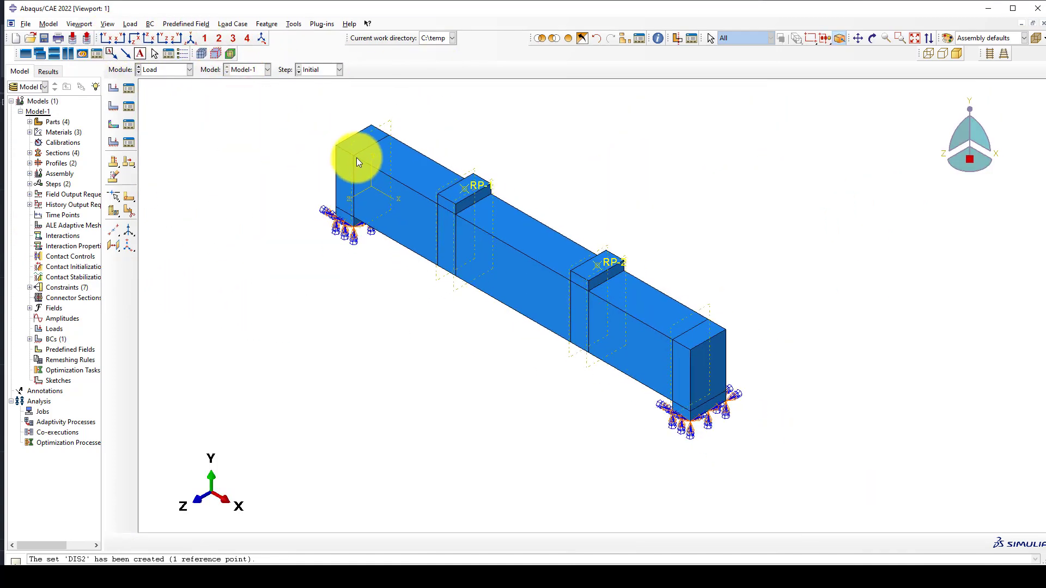
pyautogui.click(116, 106)
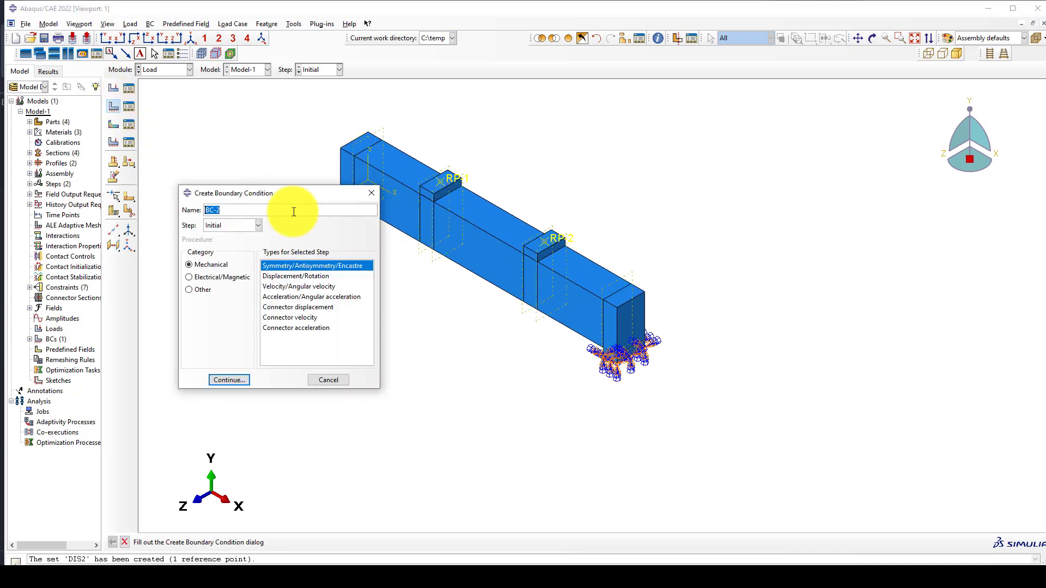
pyautogui.write('Dis')
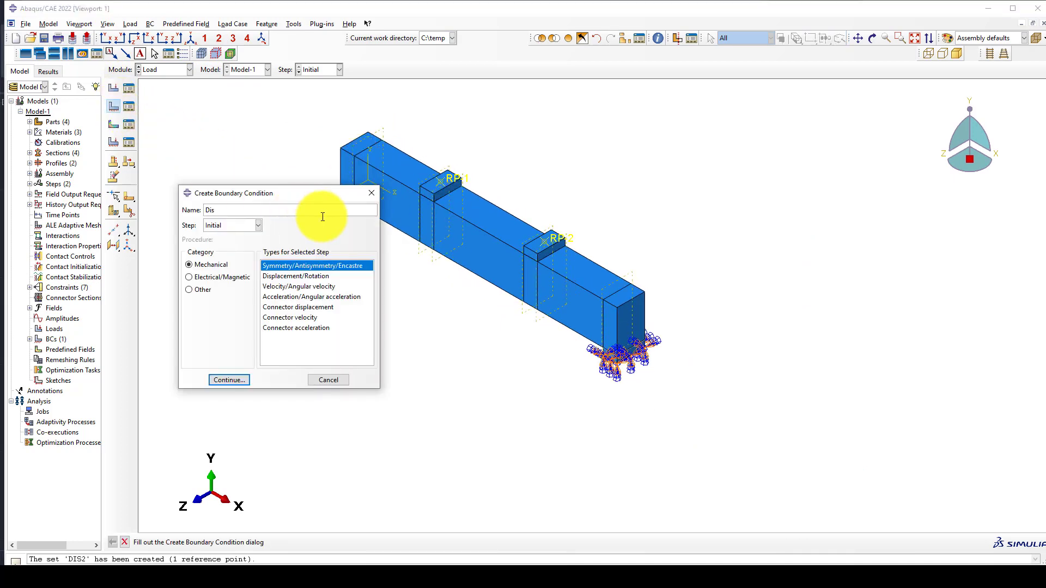
pyautogui.click(240, 225)
pyautogui.click(232, 241)
pyautogui.click(288, 276)
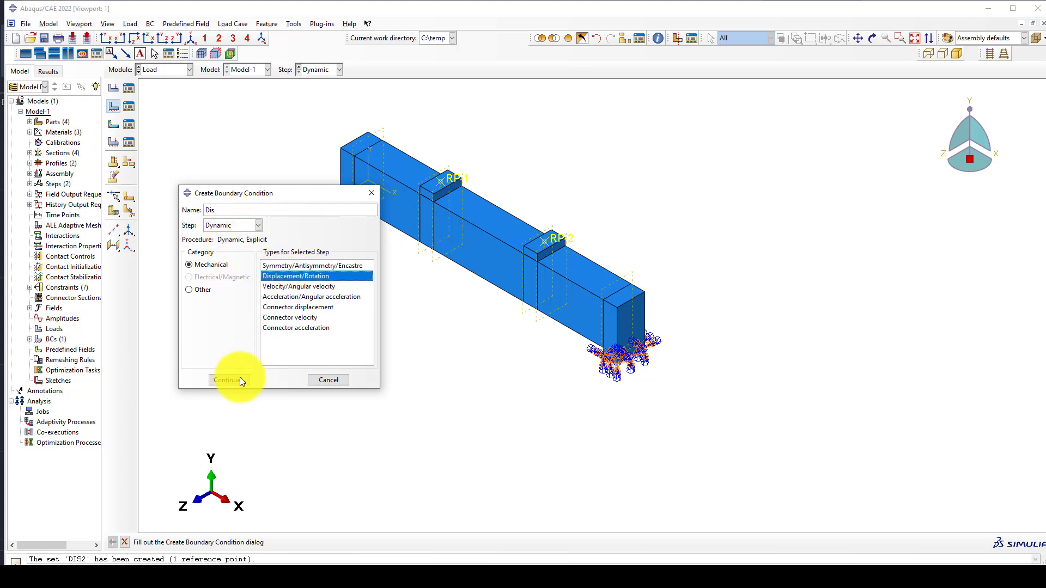
pyautogui.click(240, 380)
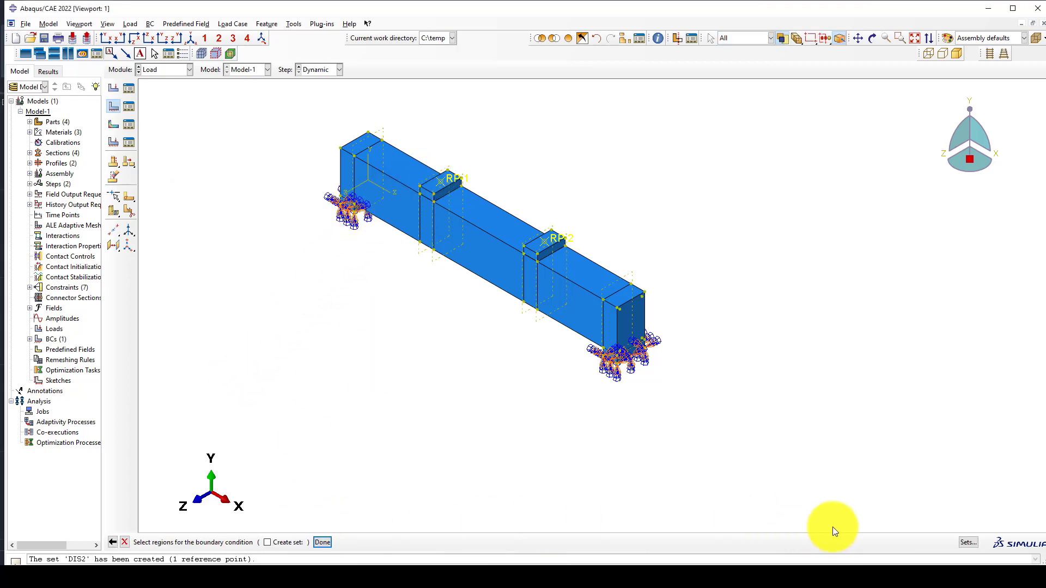
pyautogui.click(954, 541)
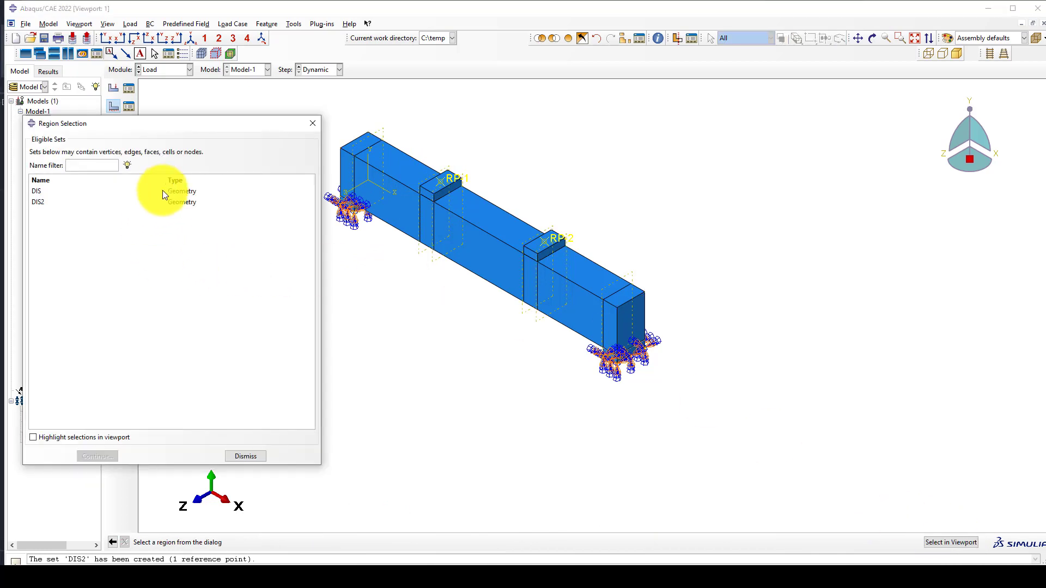
pyautogui.click(179, 192)
pyautogui.click(95, 456)
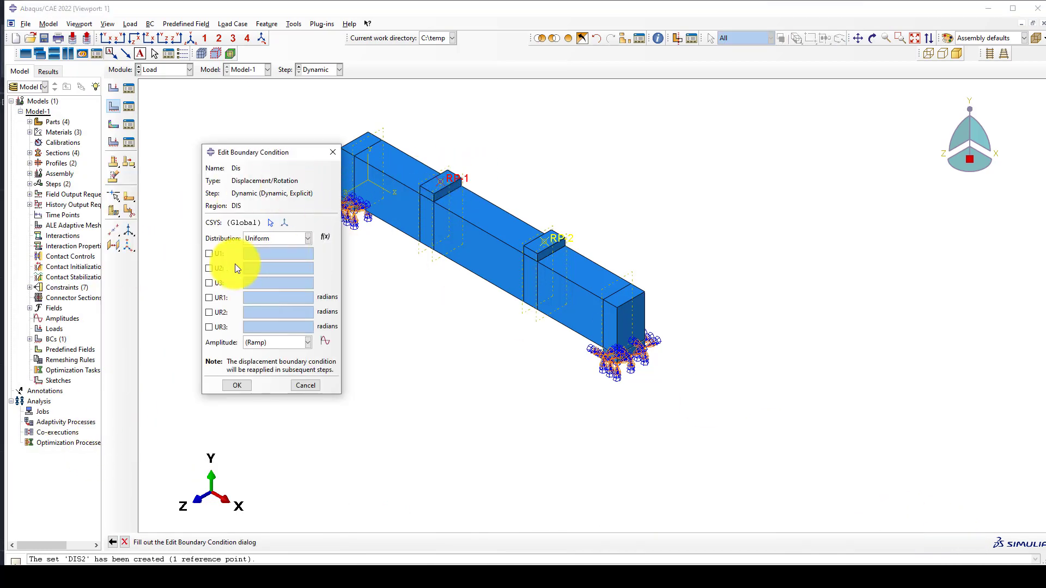
# Set U1, U3, UR1, UR2 and UR3 of the boundary condition to 0 and U2 to -100, and try to confirm it
pyautogui.click(210, 253)
pyautogui.click(210, 283)
pyautogui.click(209, 298)
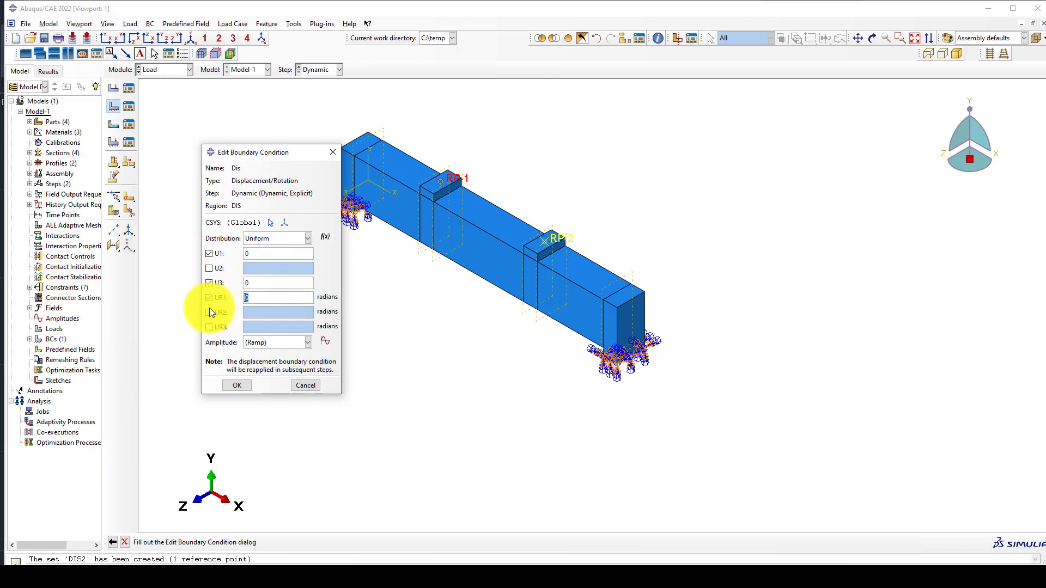
pyautogui.click(209, 312)
pyautogui.click(209, 328)
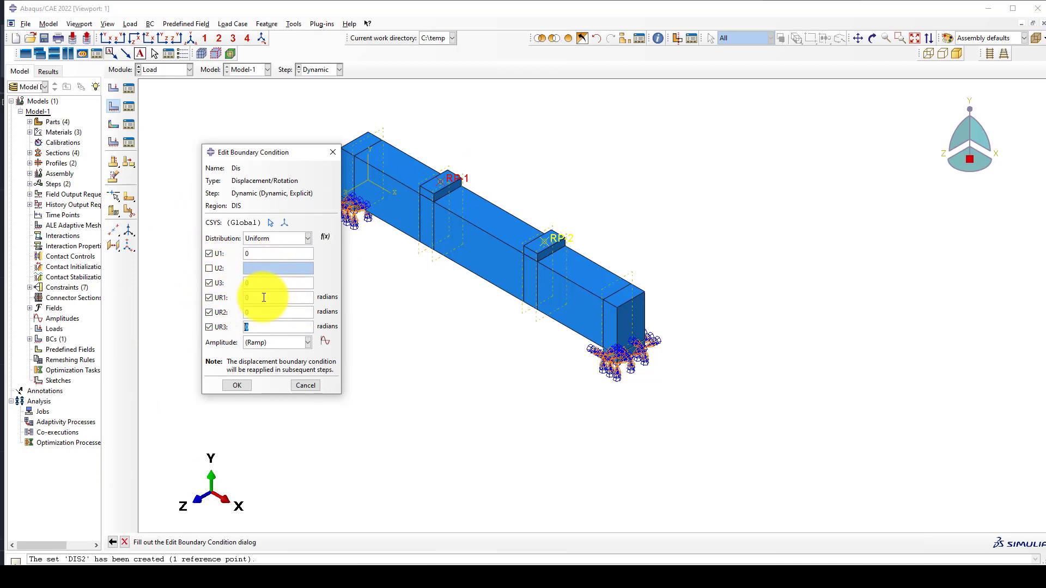
pyautogui.click(211, 271)
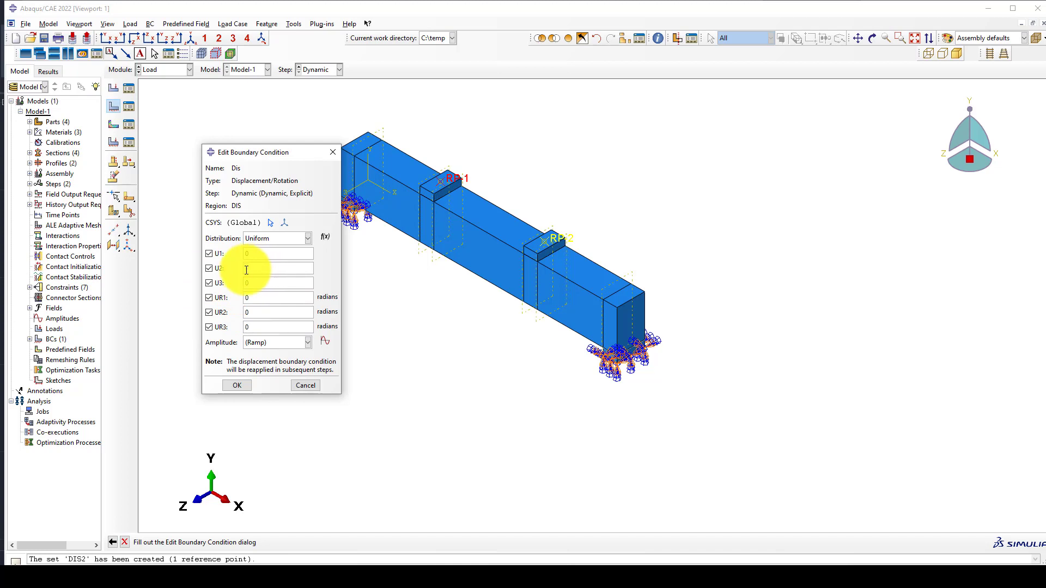
pyautogui.write('100')
pyautogui.click(234, 385)
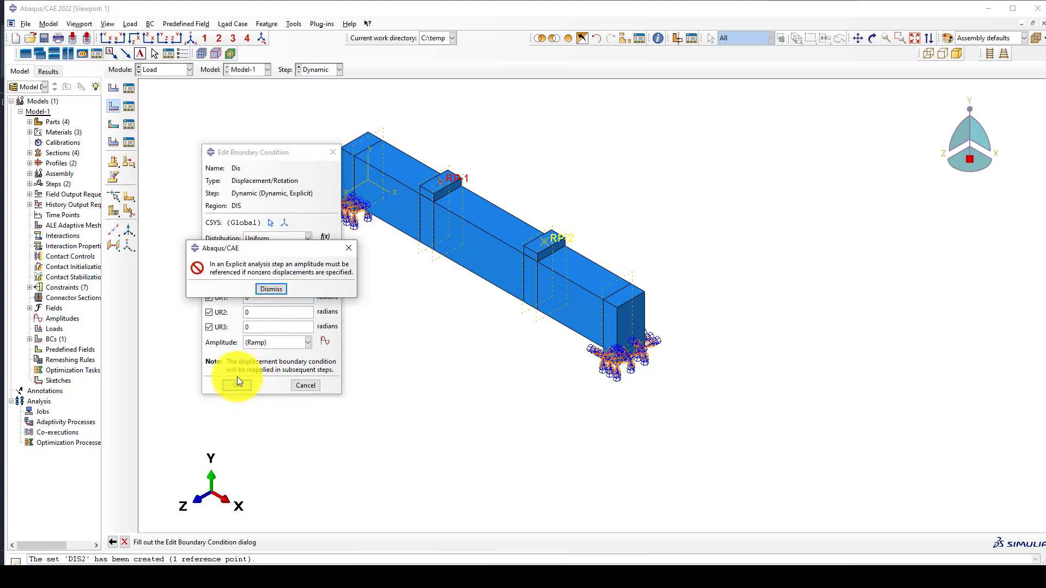
pyautogui.click(263, 284)
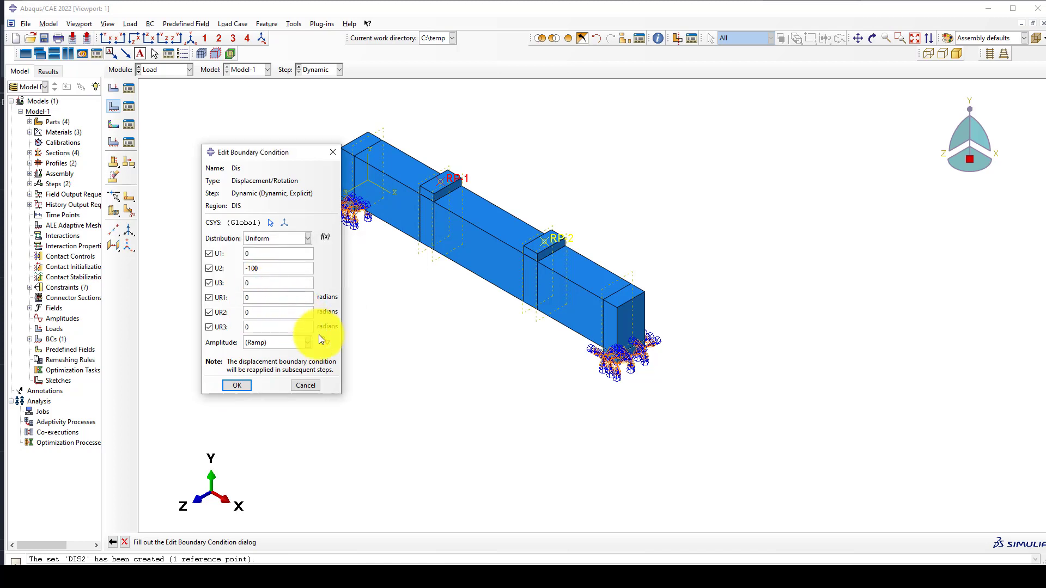
# Create a Tabular amplitude Amp-1 for the boundary condition, with amplitude 0 at time 0 and amplitude 1 at time 1
pyautogui.click(325, 341)
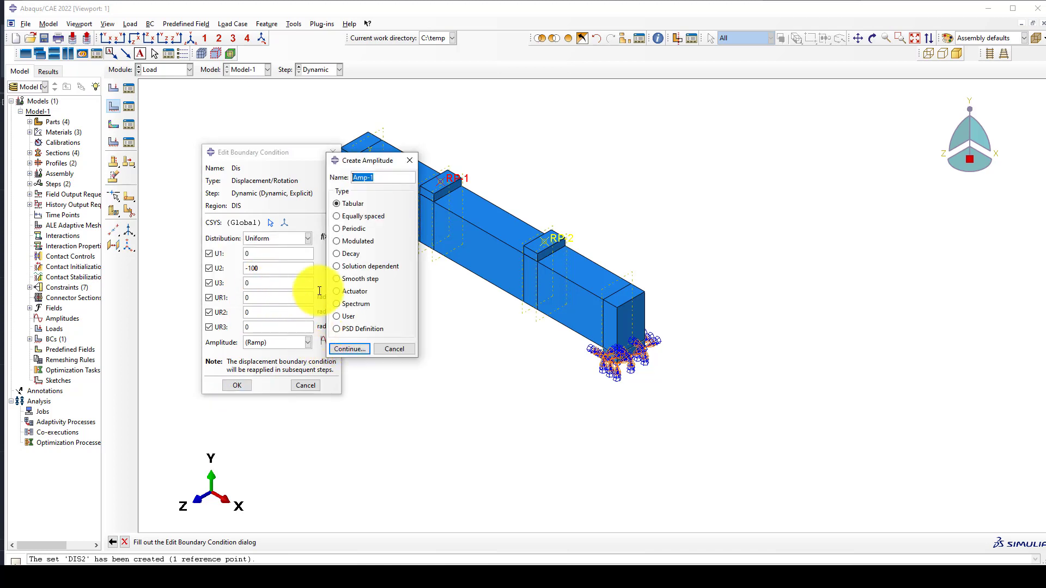
pyautogui.click(354, 348)
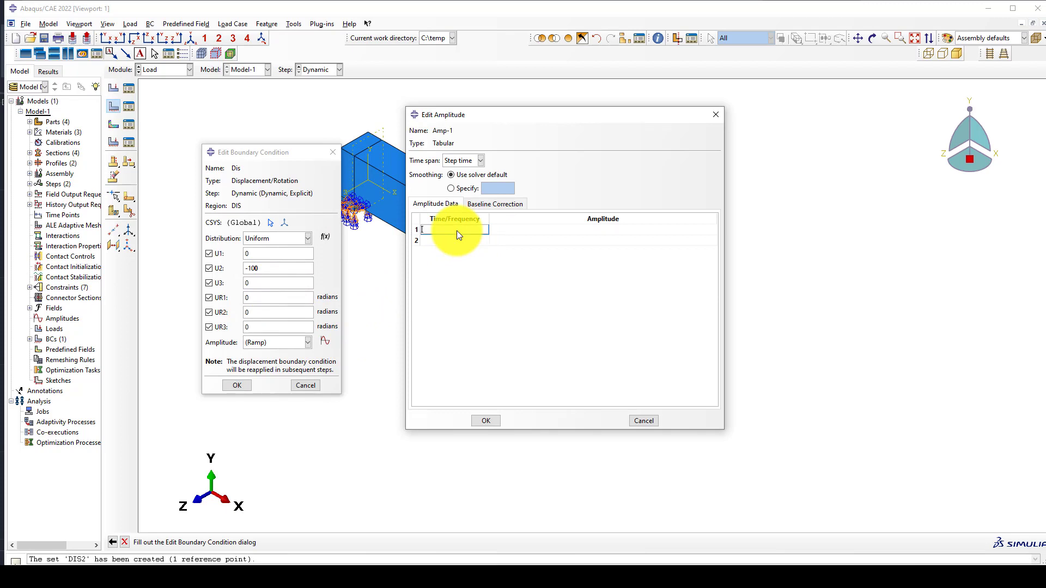
pyautogui.press('Tab')
pyautogui.write('0')
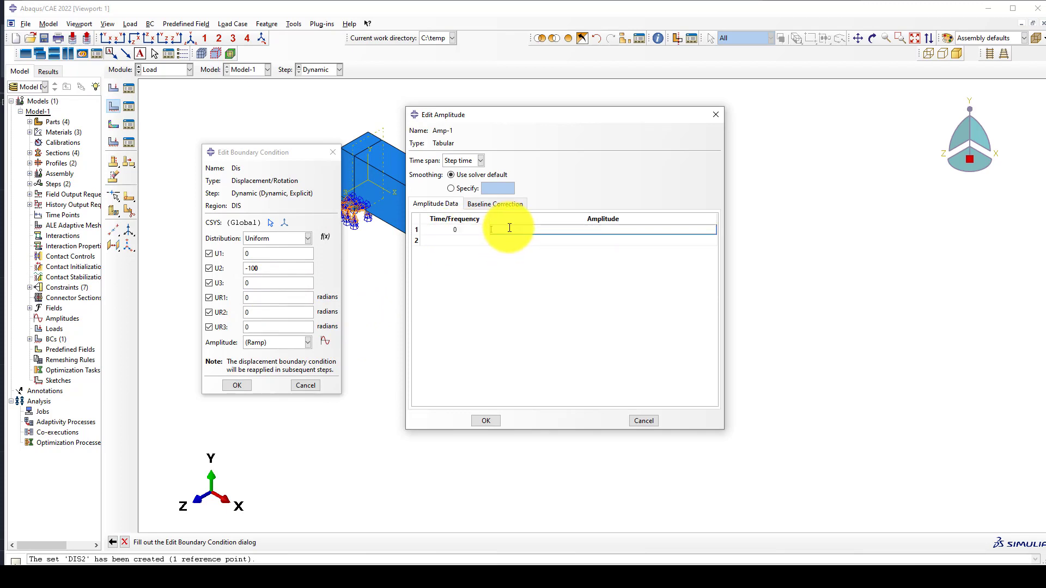
pyautogui.click(455, 241)
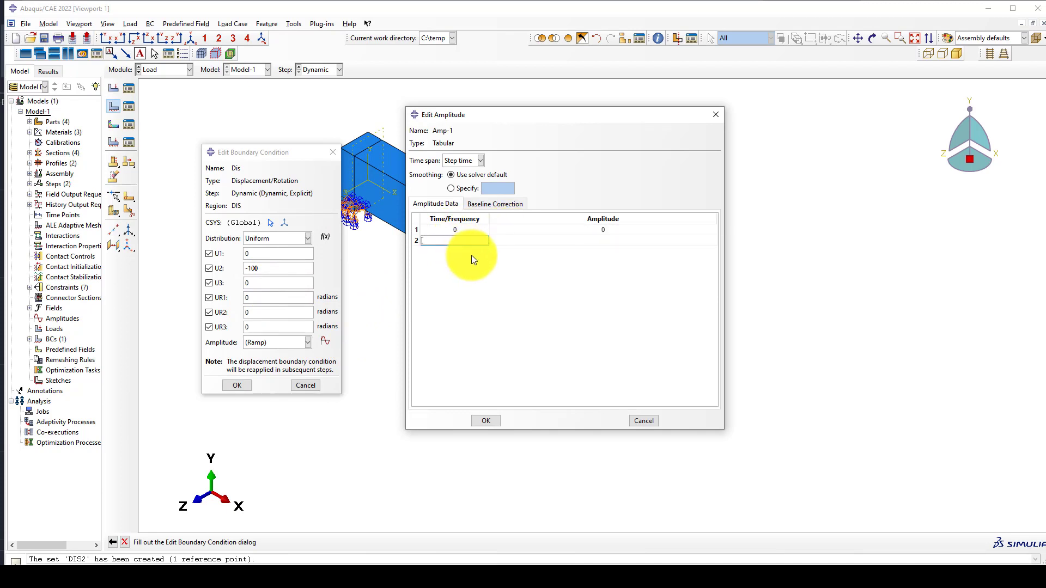
pyautogui.write('1')
pyautogui.click(561, 240)
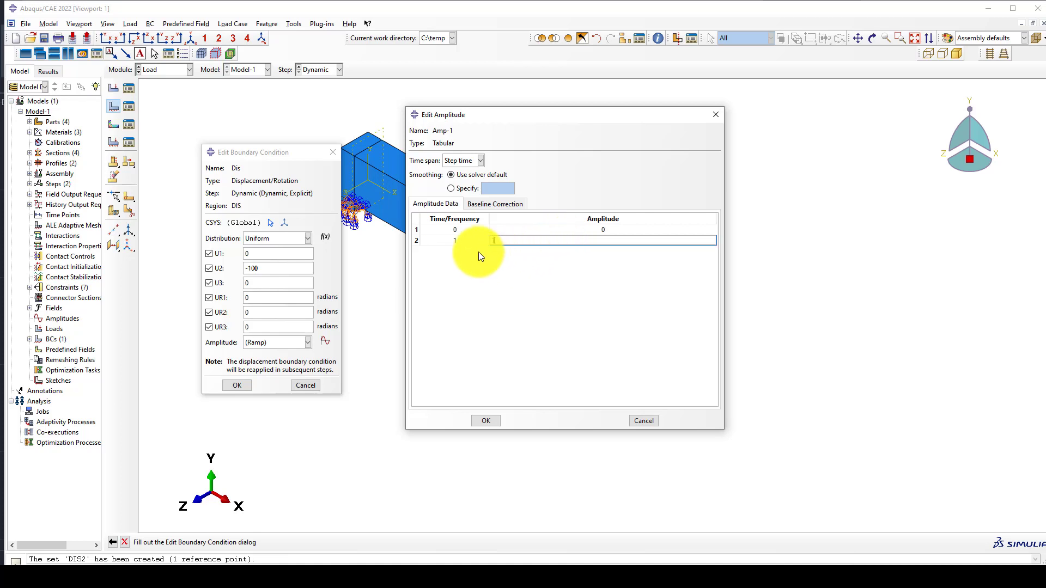
# Add three blank rows below the existing data in the amplitude table
pyautogui.rightClick(512, 243)
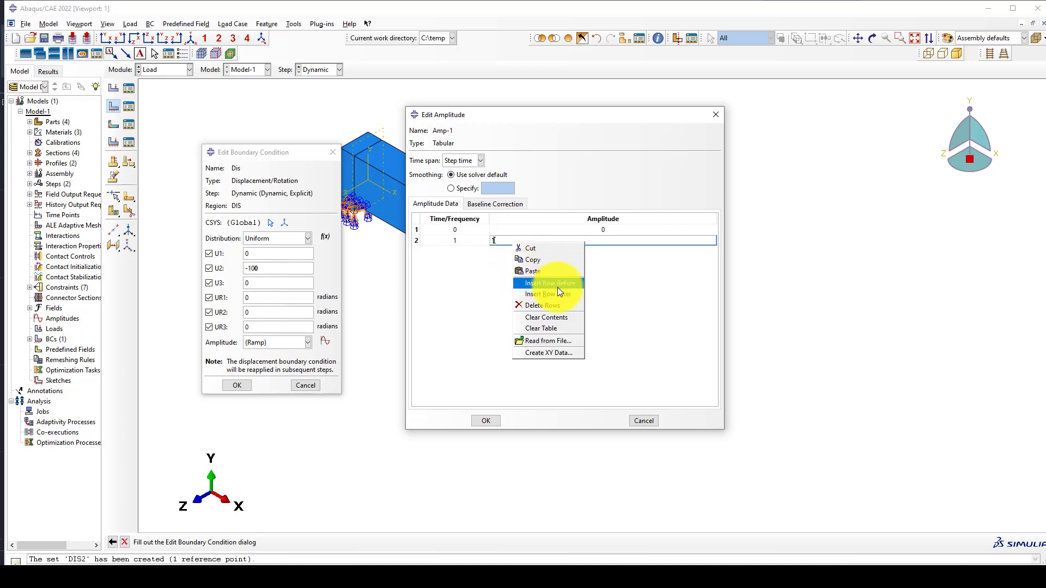
pyautogui.click(548, 294)
pyautogui.rightClick(507, 250)
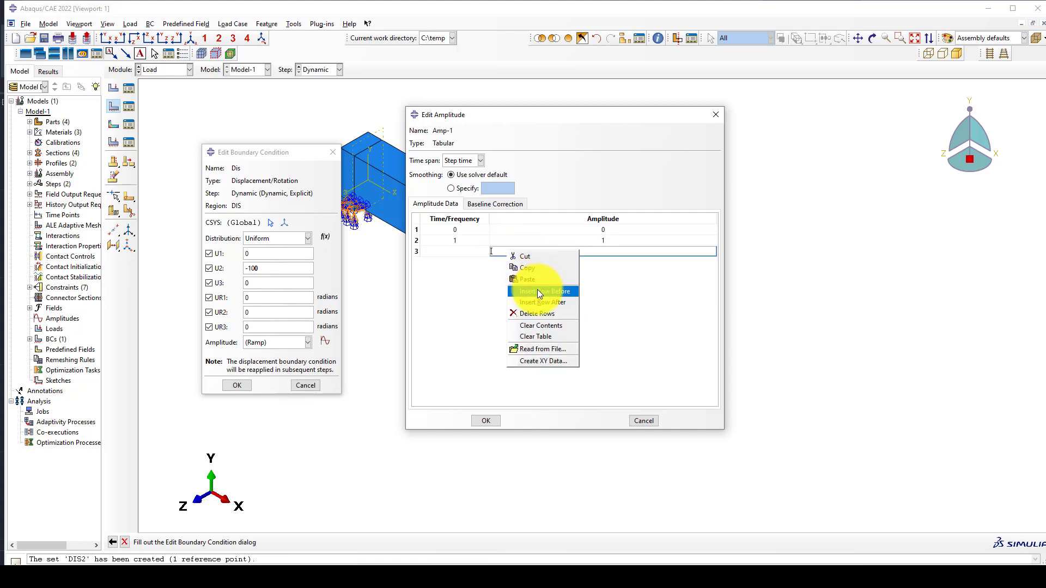
pyautogui.click(537, 290)
pyautogui.rightClick(516, 262)
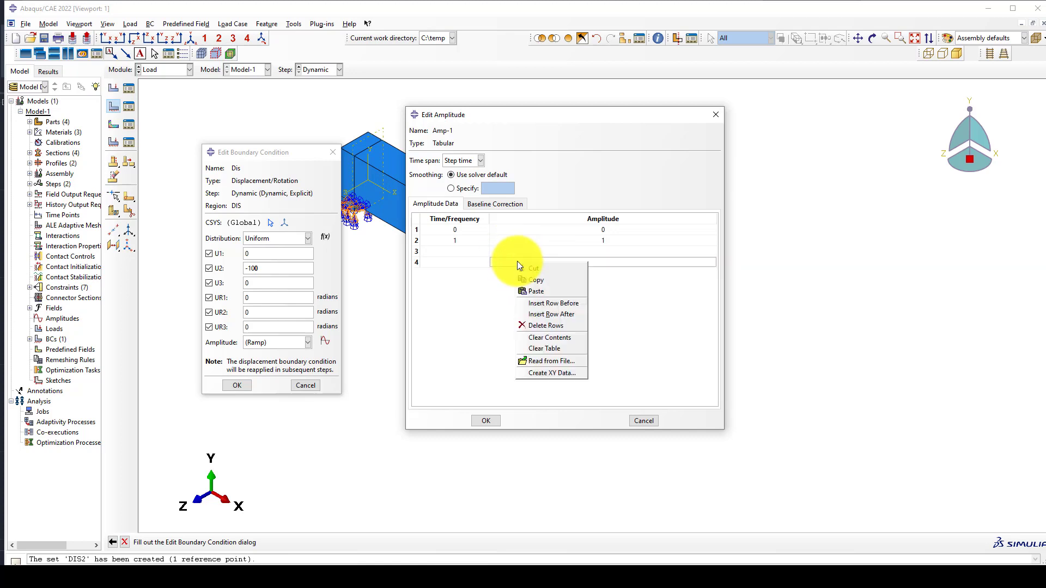
pyautogui.click(564, 304)
# Enter times 2, 3 and 4 in the blank amplitude rows, and add a sixth row with time 5
pyautogui.click(463, 252)
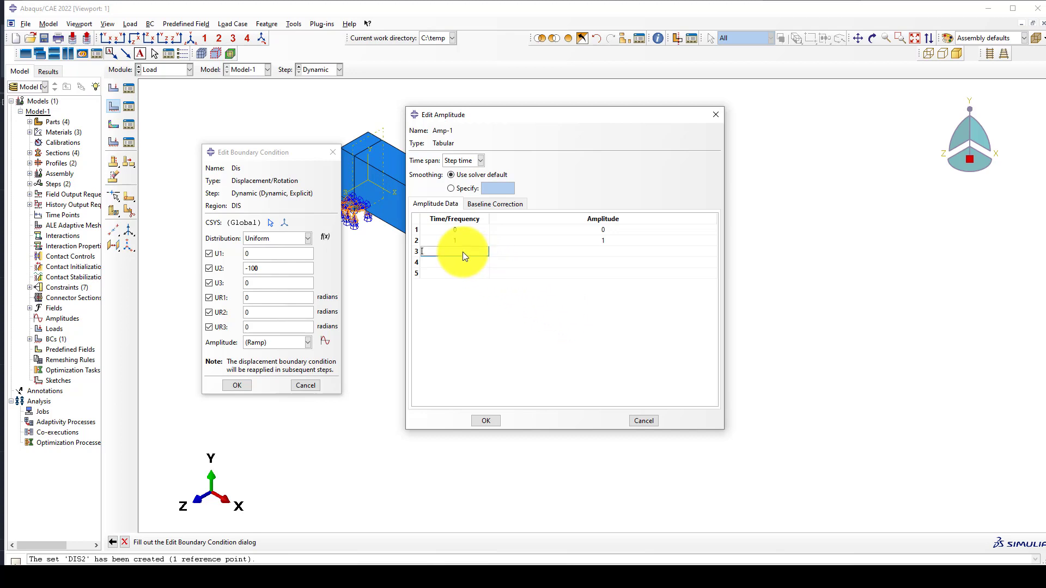
pyautogui.write('2')
pyautogui.click(460, 259)
pyautogui.write('3')
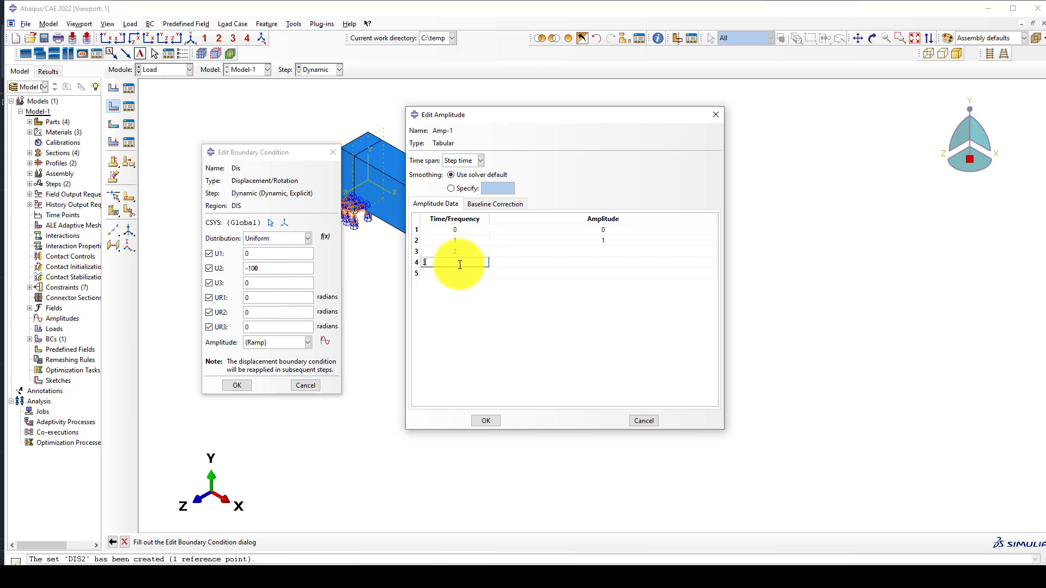
pyautogui.click(462, 271)
pyautogui.write('4')
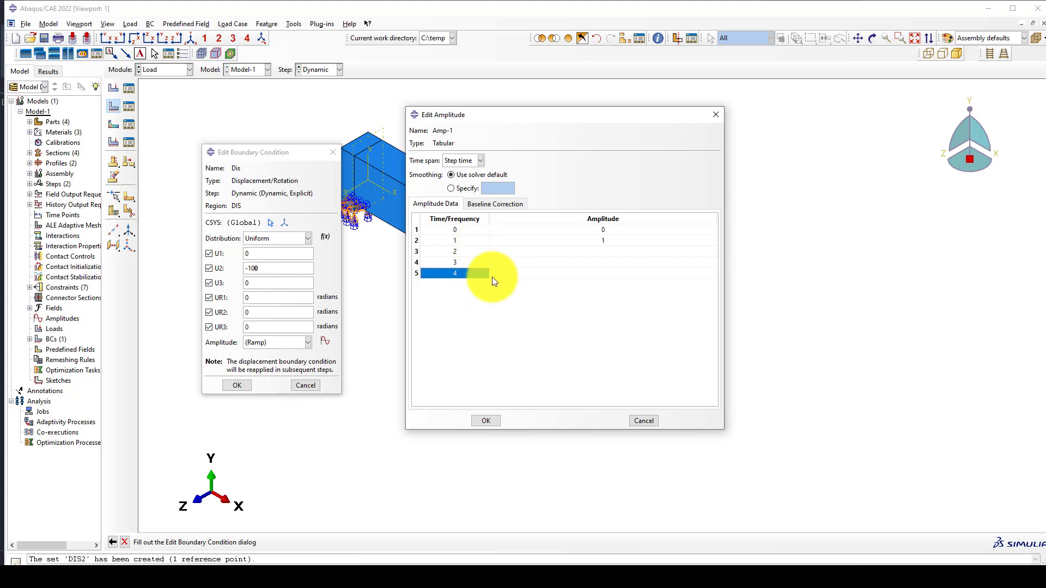
pyautogui.click(502, 269)
pyautogui.rightClick(503, 269)
pyautogui.click(531, 320)
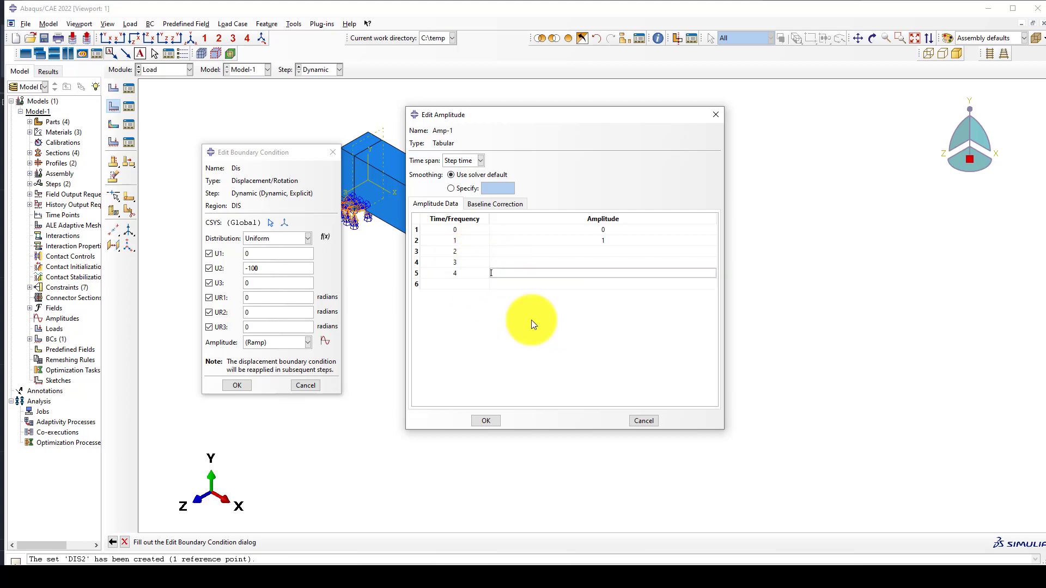
pyautogui.click(459, 286)
pyautogui.write('5')
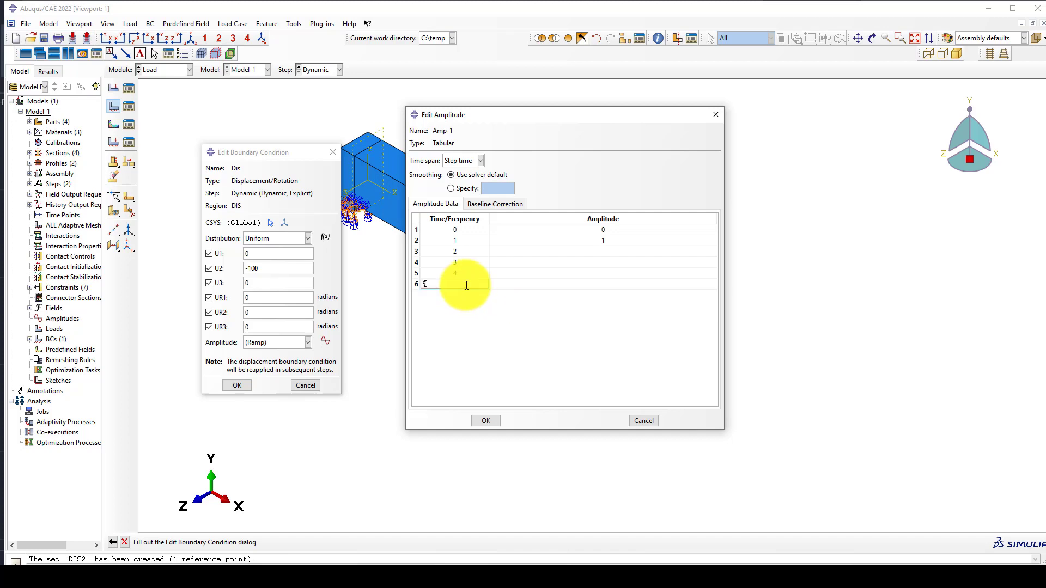
# Set the amplitudes for times 1 to 5 to 0.2, 0.4, 0.6, 0.8 and 1, and save the amplitude
pyautogui.click(598, 241)
pyautogui.write('0.')
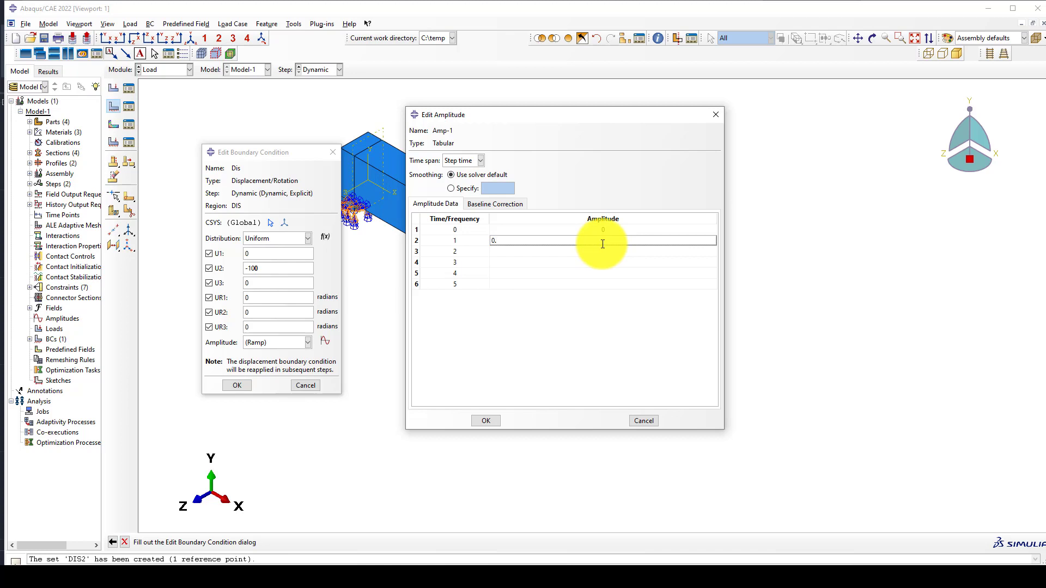
pyautogui.write('2')
pyautogui.click(589, 250)
pyautogui.write('0.')
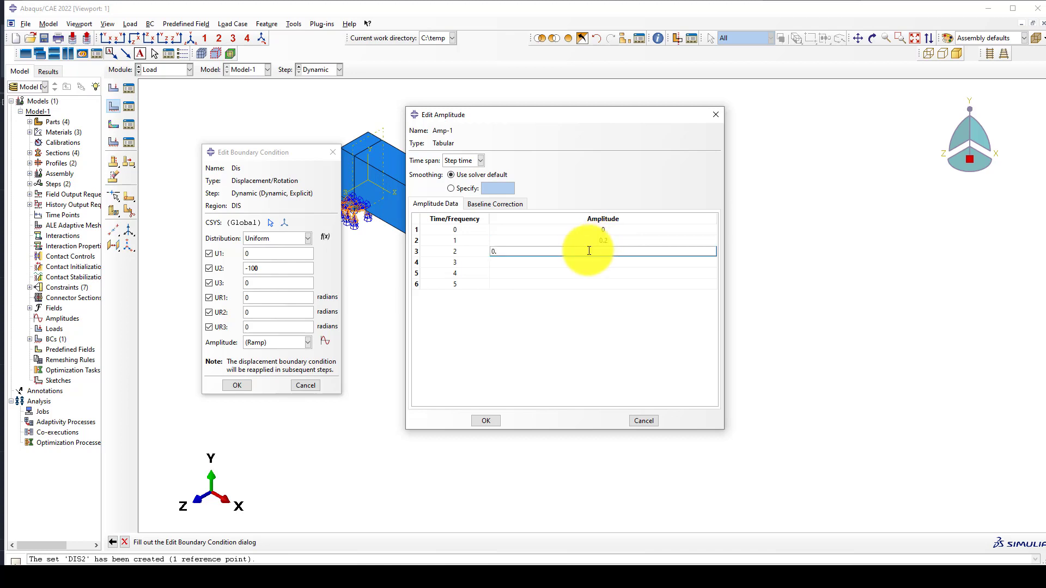
pyautogui.write('4')
pyautogui.click(603, 259)
pyautogui.write('0.')
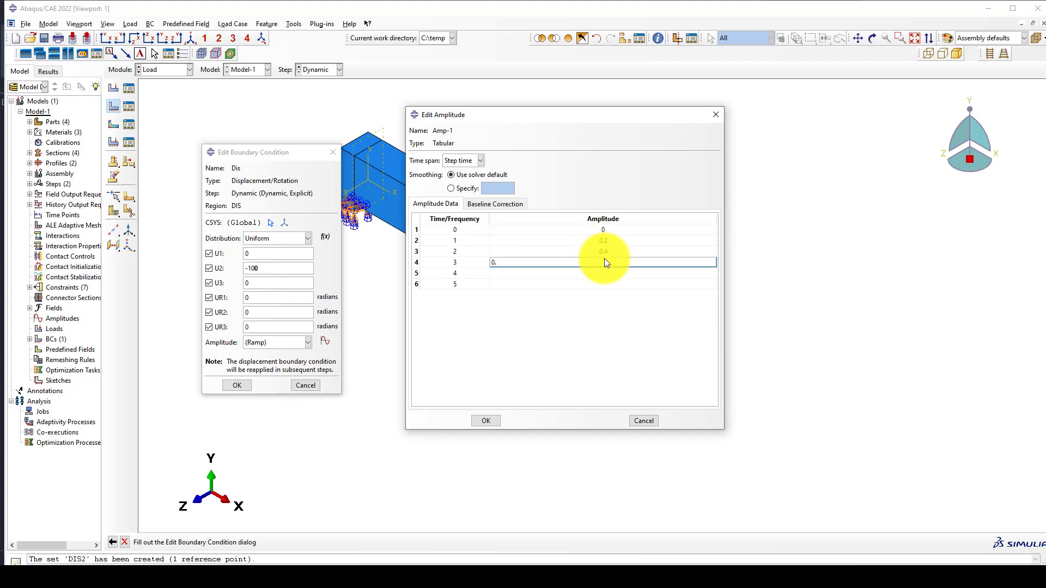
pyautogui.write('6')
pyautogui.click(608, 272)
pyautogui.write('0')
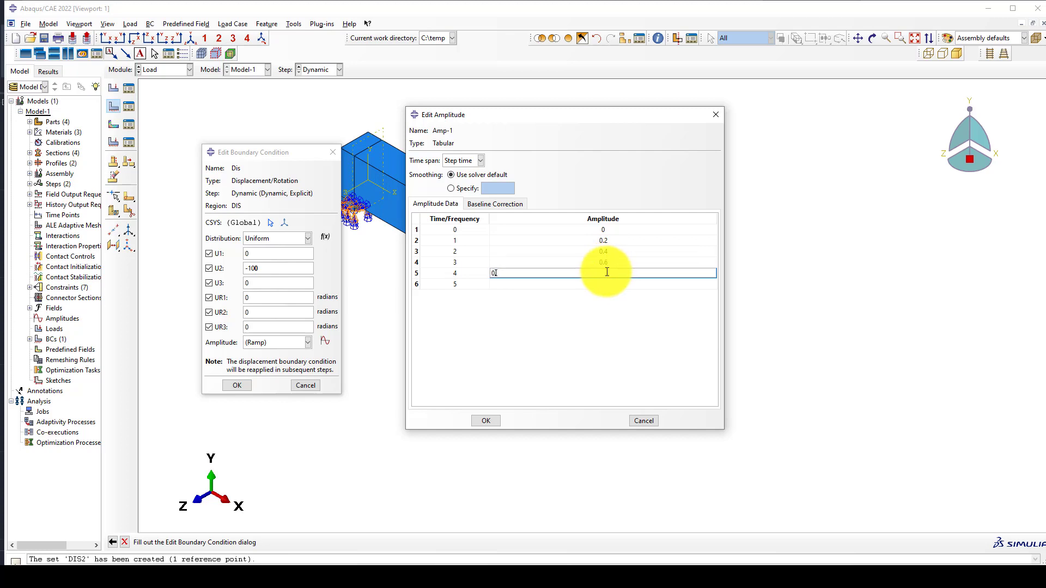
pyautogui.write('.8')
pyautogui.click(602, 282)
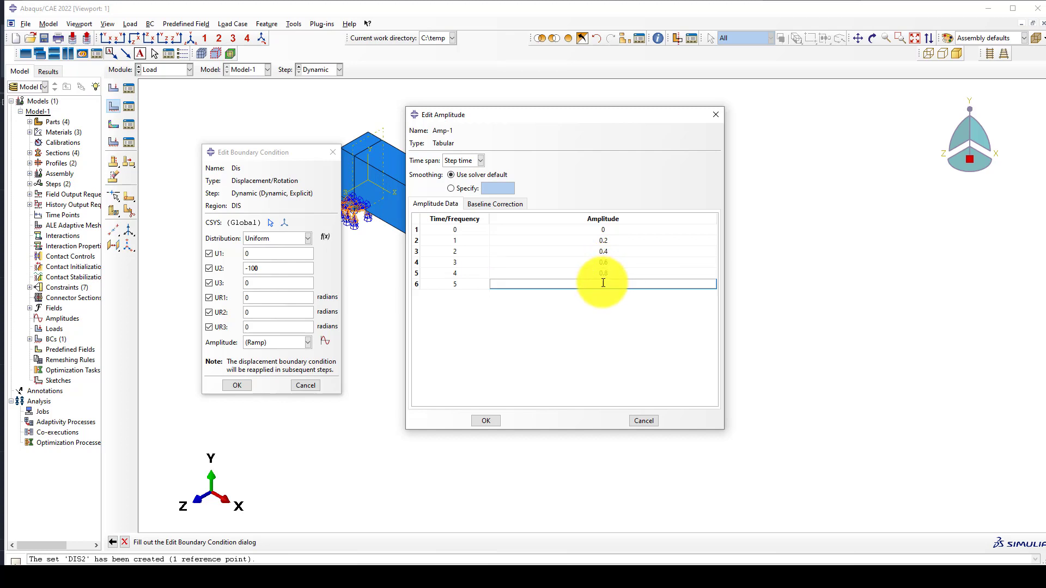
pyautogui.write('1')
pyautogui.press('Return')
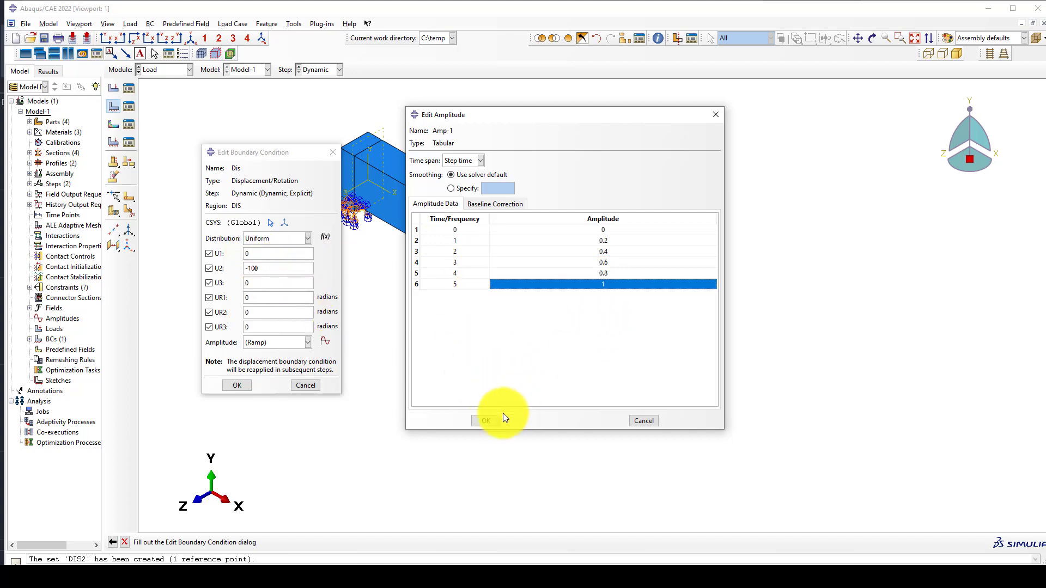
pyautogui.click(488, 421)
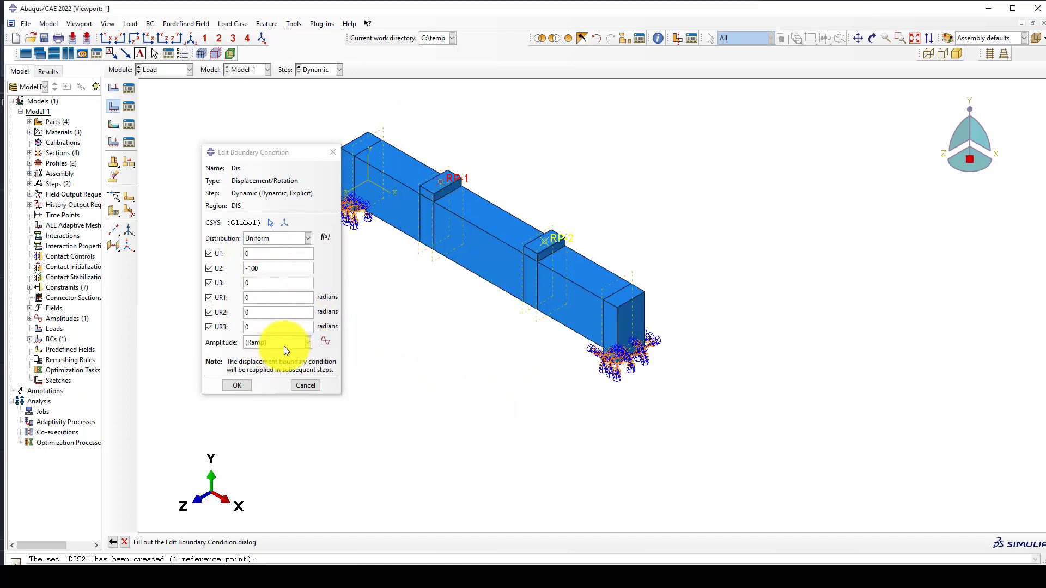
# Assign the Amp-1 amplitude to the Dis boundary condition and save the condition
pyautogui.click(283, 345)
pyautogui.click(267, 358)
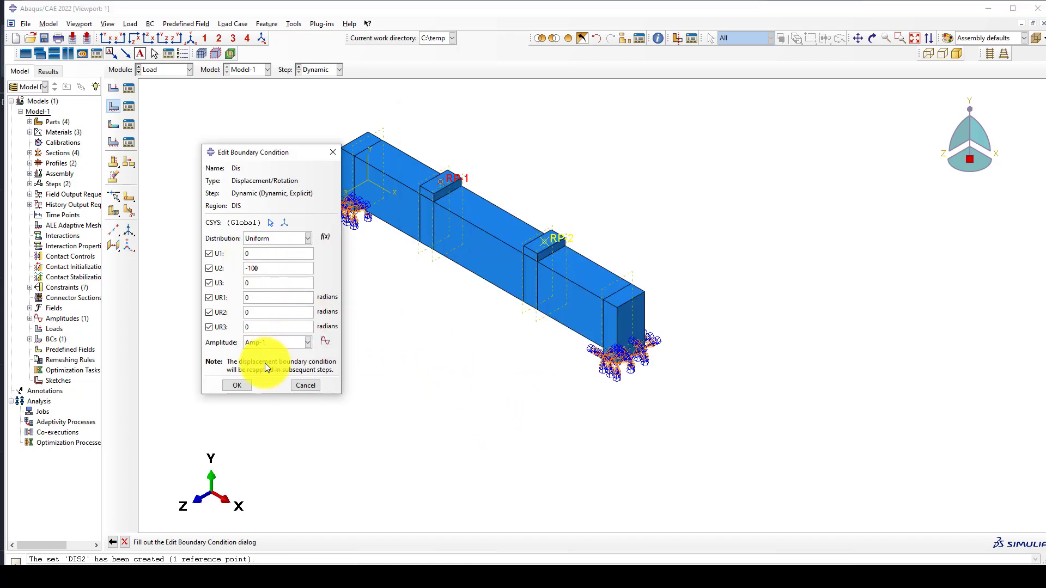
pyautogui.click(244, 384)
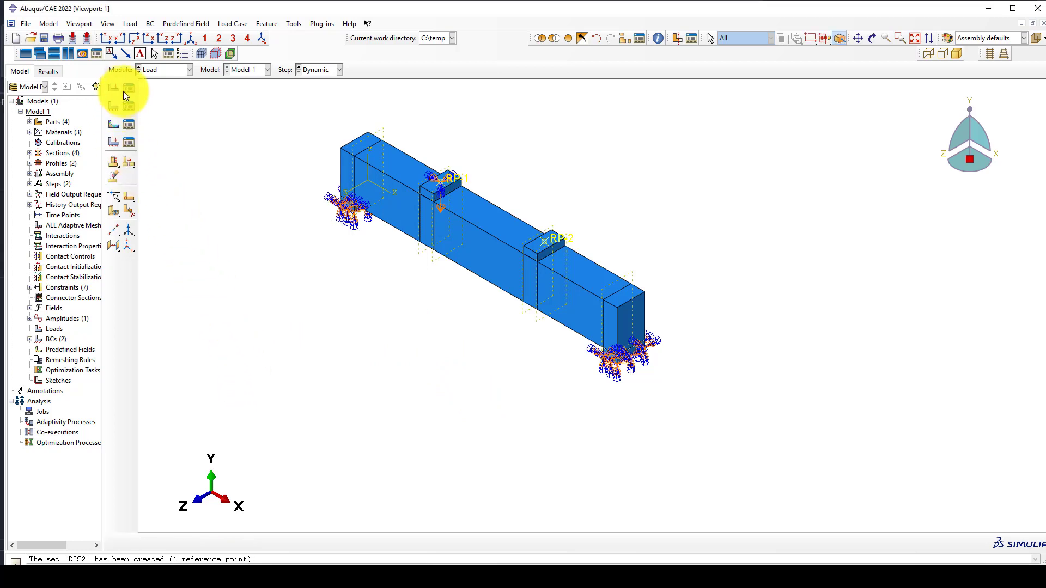
# Copy the Dis boundary condition of the Dynamic step to a new one named Dis2
pyautogui.click(129, 109)
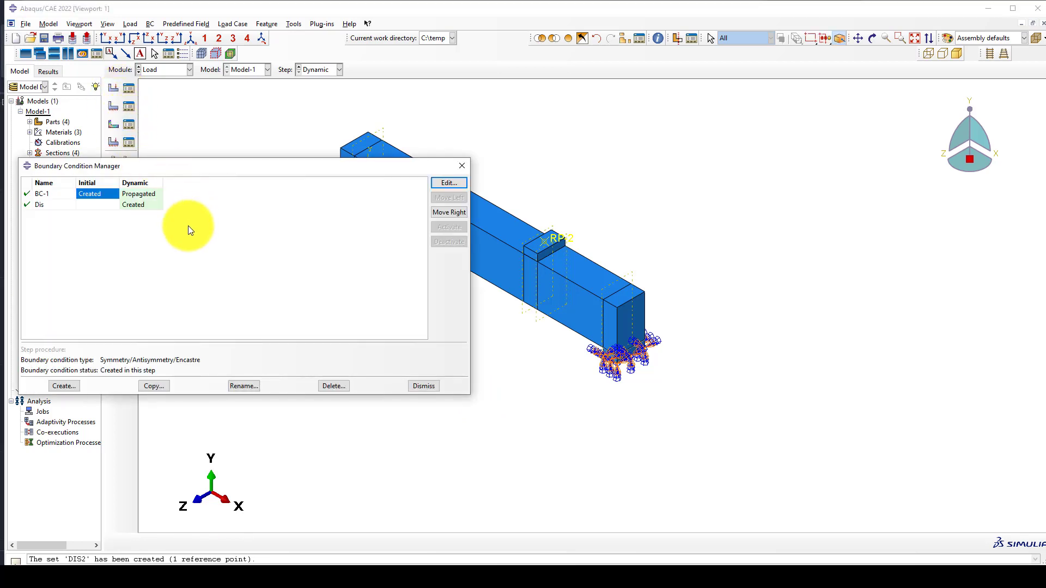
pyautogui.click(133, 206)
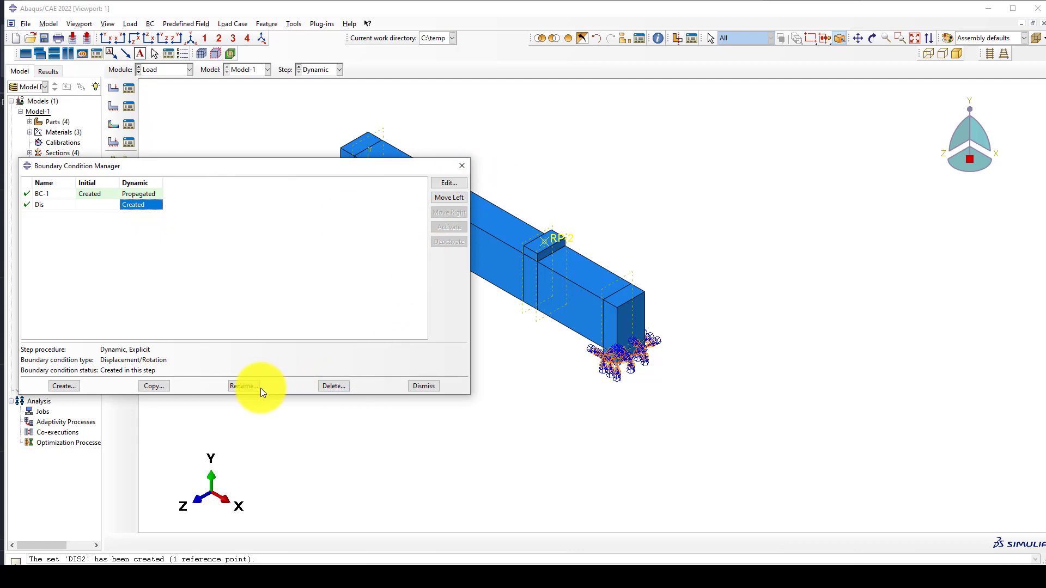
pyautogui.click(153, 386)
pyautogui.moveTo(57, 122); pyautogui.dragTo(18, 122)
pyautogui.write('2')
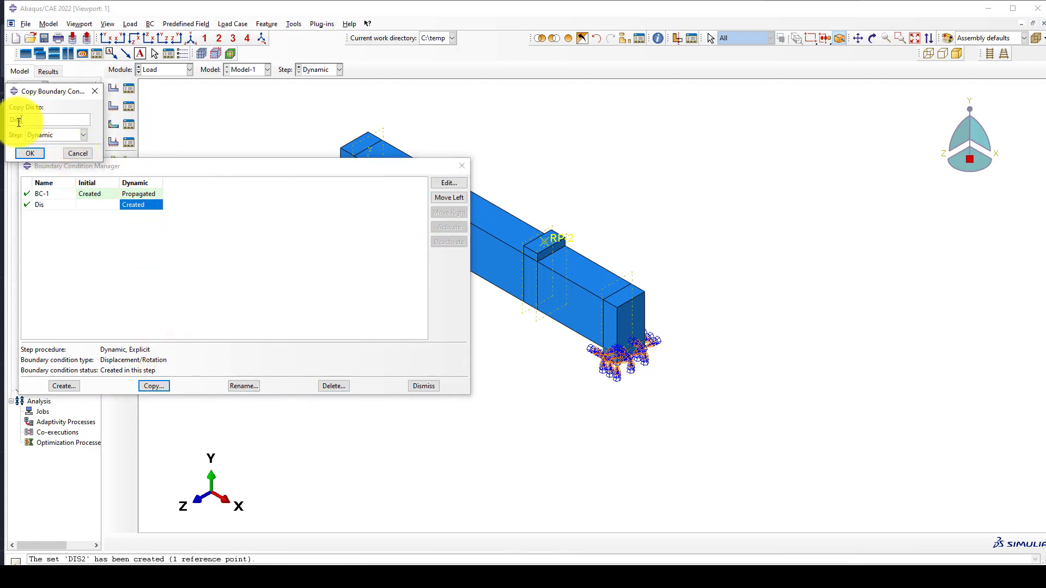
pyautogui.click(29, 152)
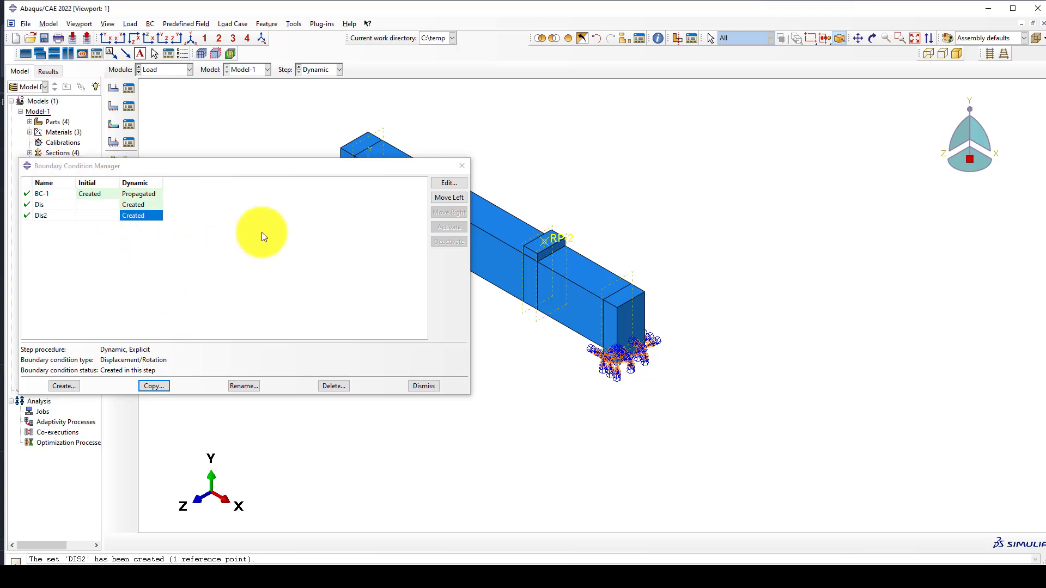
# Change the region of the Dis2 boundary condition to the set DIS2, save it and close the boundary condition manager
pyautogui.click(450, 183)
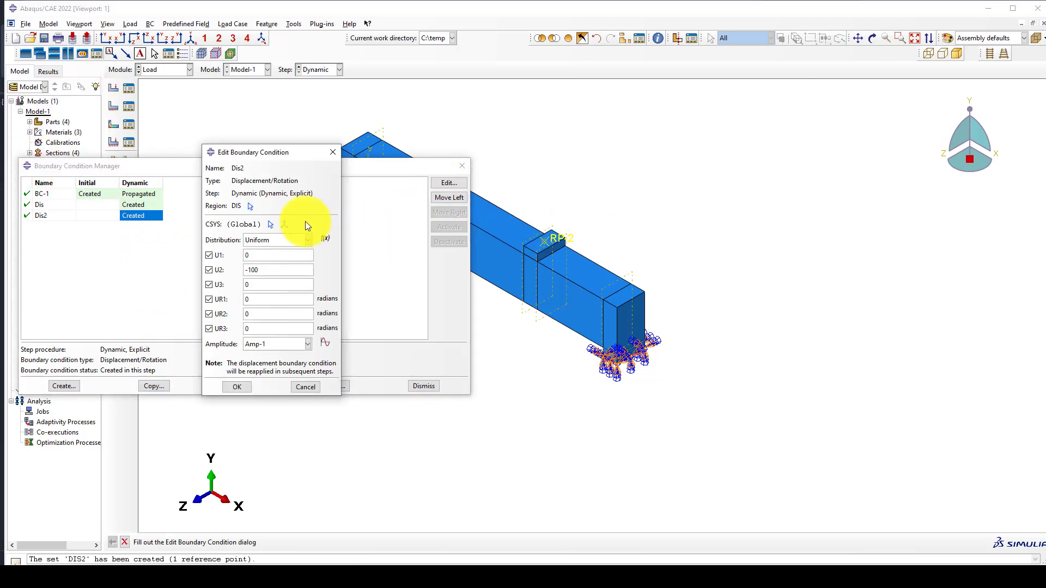
pyautogui.click(253, 207)
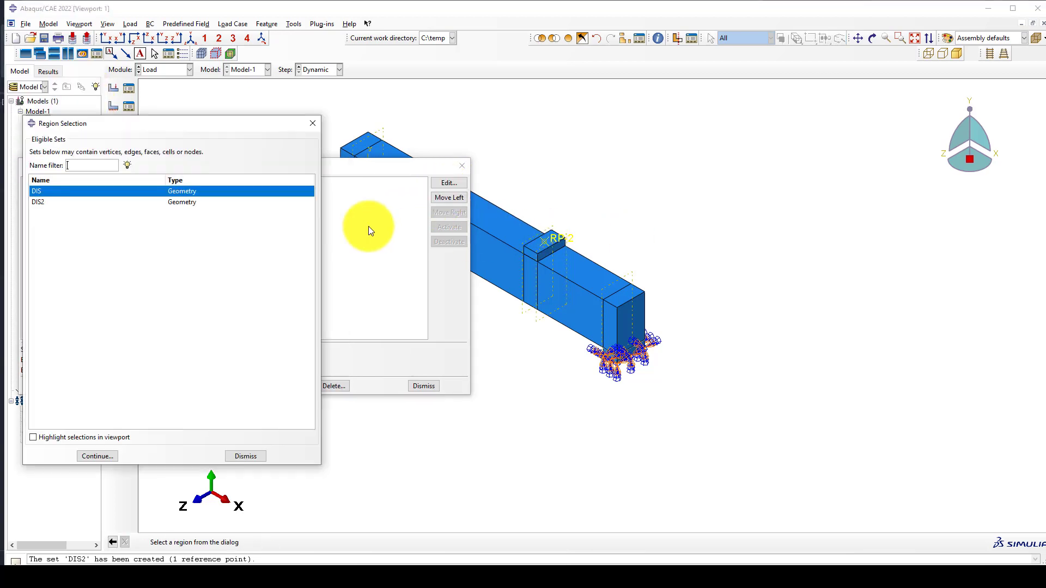
pyautogui.click(172, 203)
pyautogui.click(106, 456)
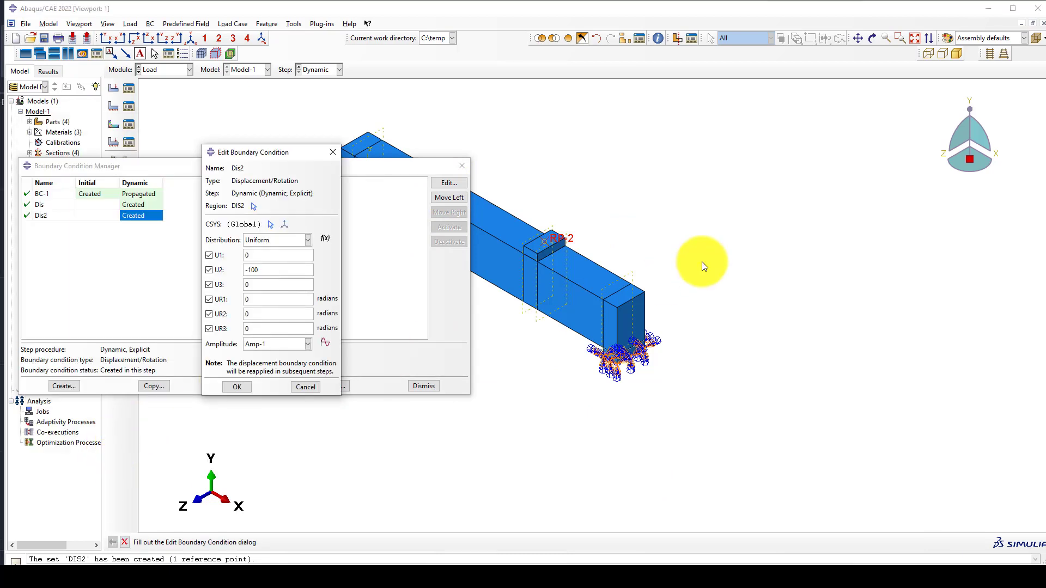
pyautogui.click(239, 387)
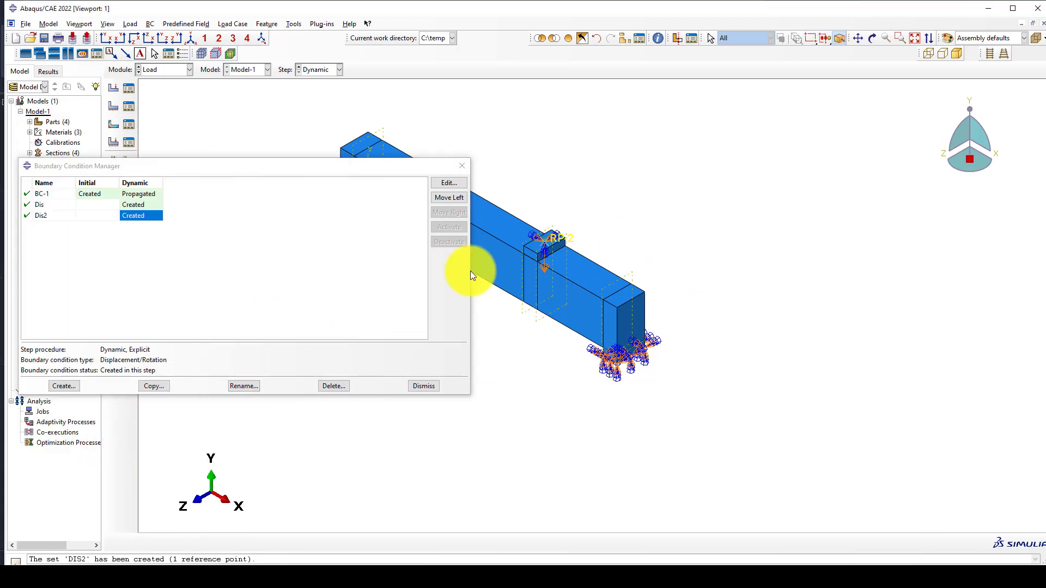
pyautogui.click(423, 385)
# In the Mesh module, seed the Concrete-beam part with an approximate global size of 50 and mesh it
pyautogui.click(152, 73)
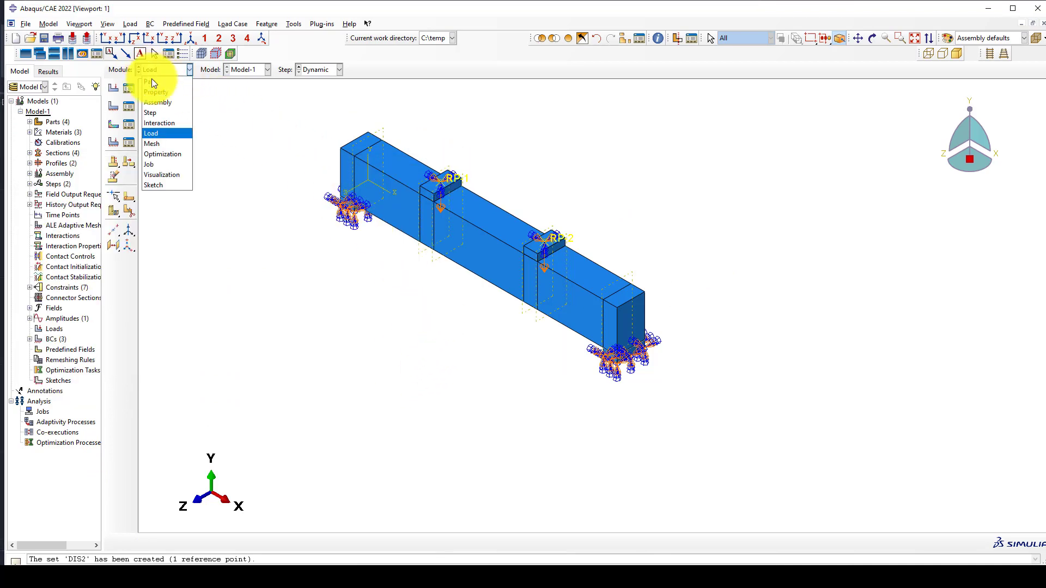
pyautogui.click(158, 142)
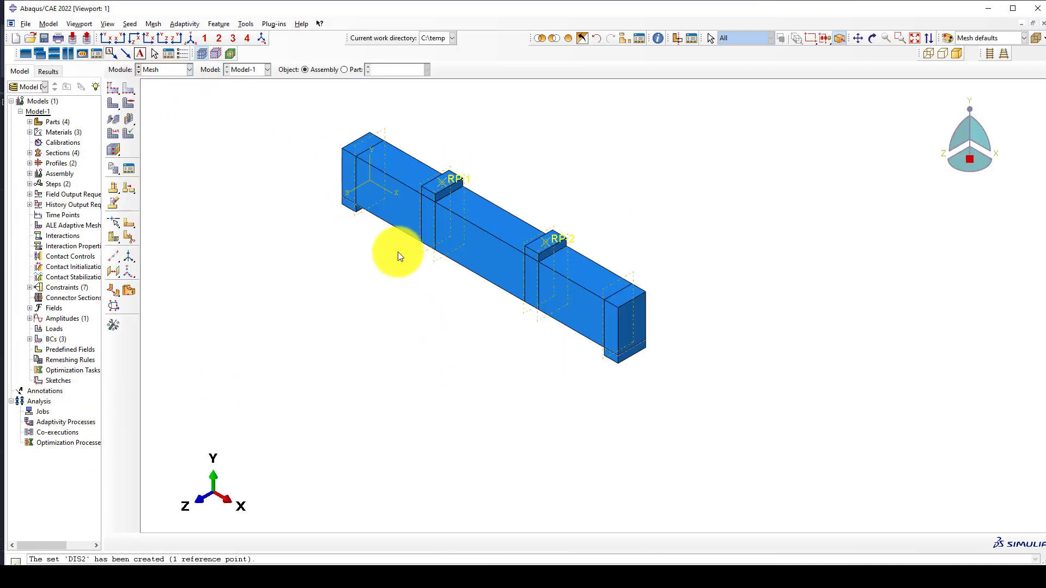
pyautogui.scroll(2, 442, 233)
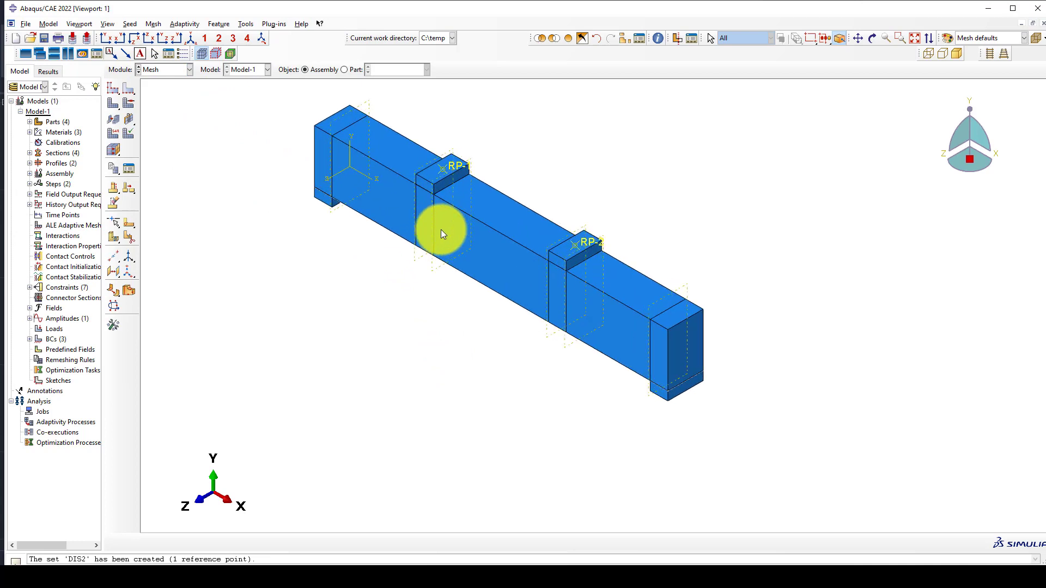
pyautogui.click(354, 70)
pyautogui.scroll(-1, 583, 210)
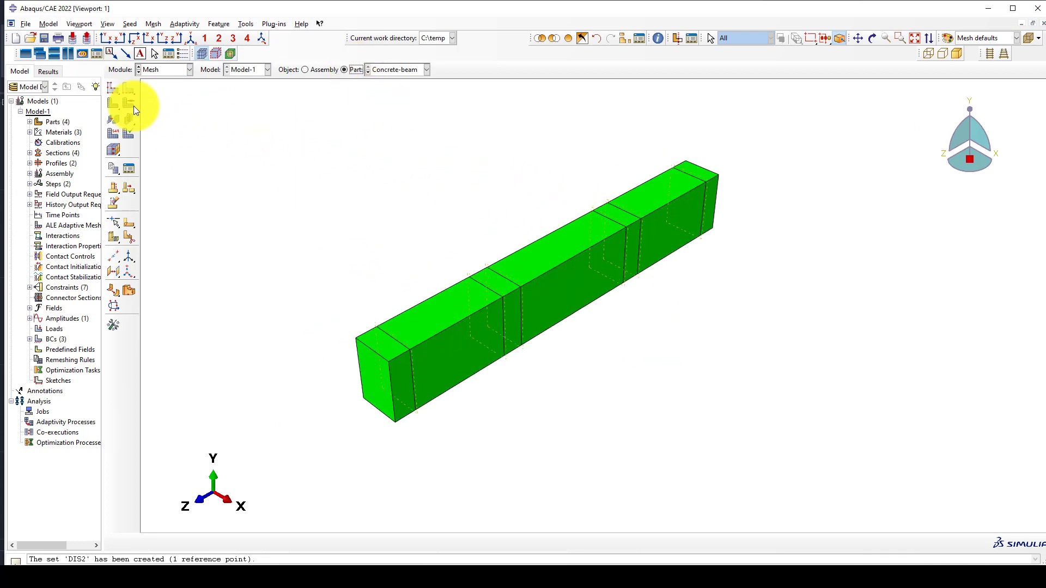
pyautogui.click(112, 86)
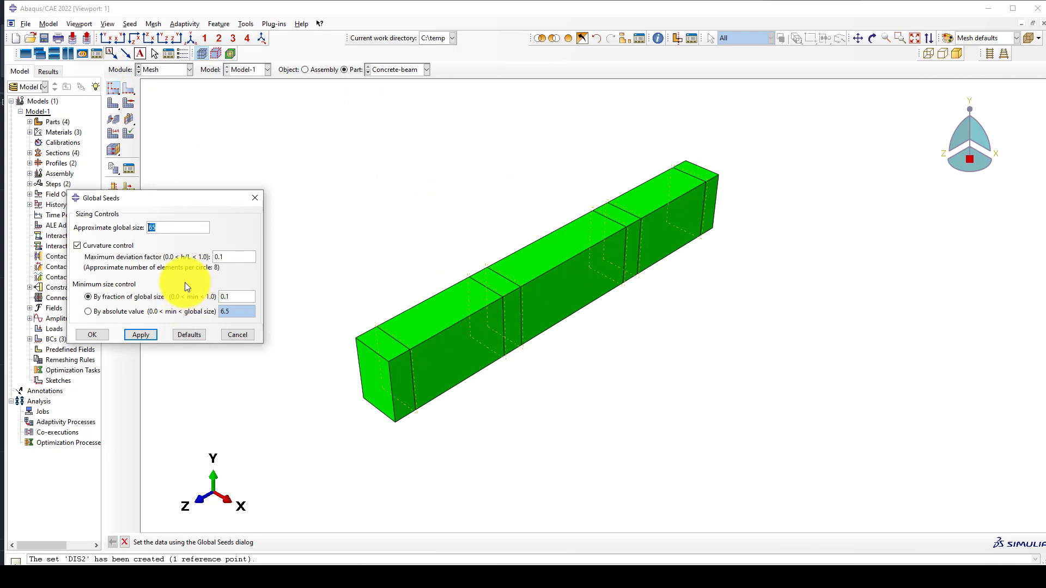
pyautogui.write('50')
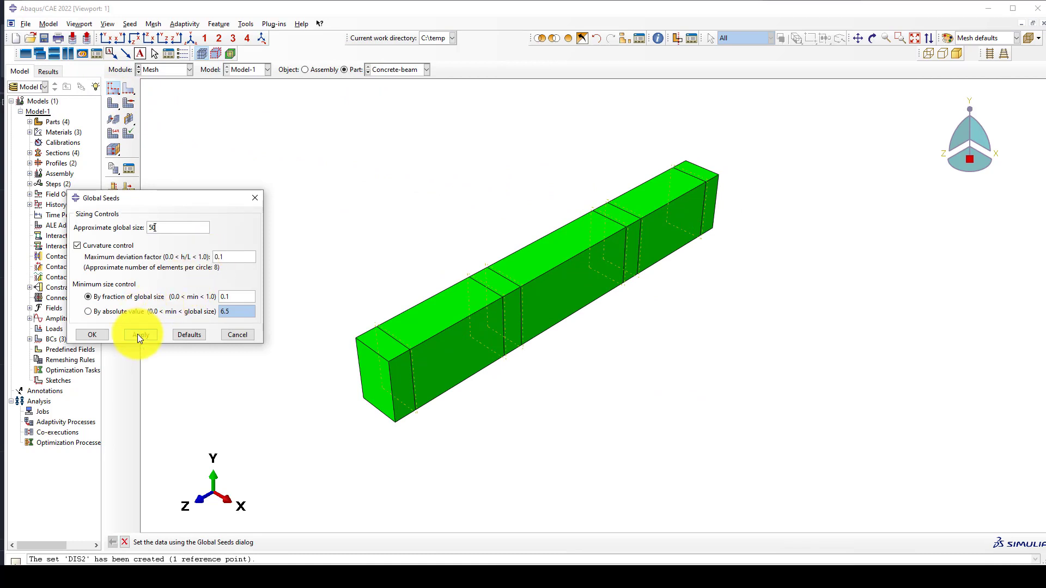
pyautogui.click(87, 334)
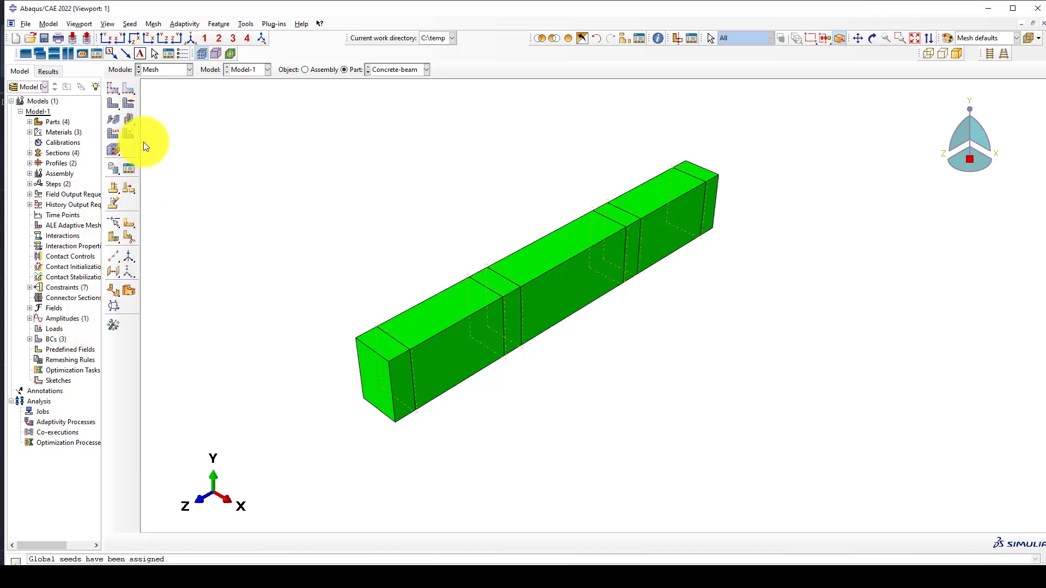
pyautogui.click(112, 102)
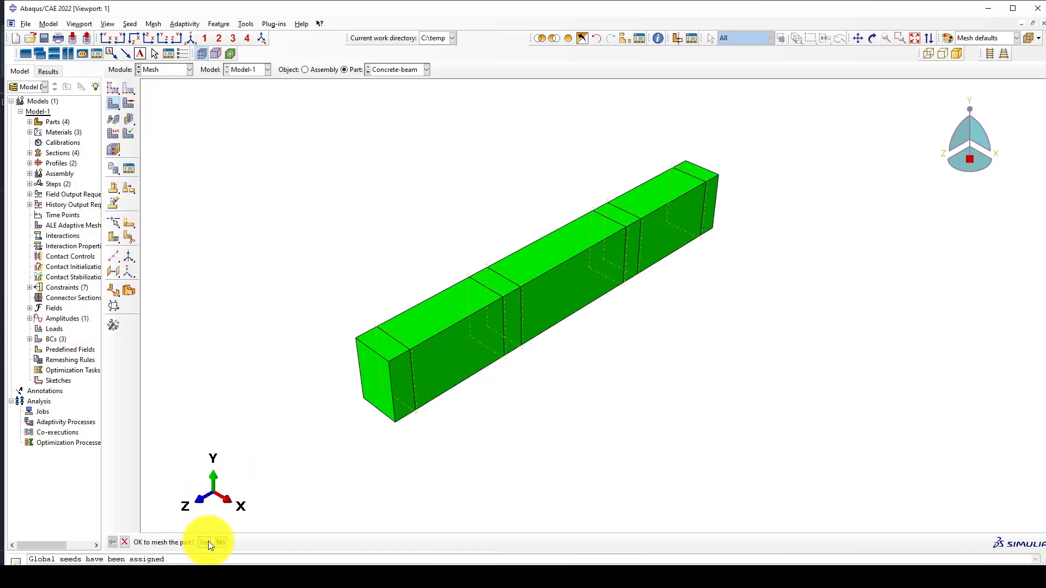
pyautogui.click(205, 542)
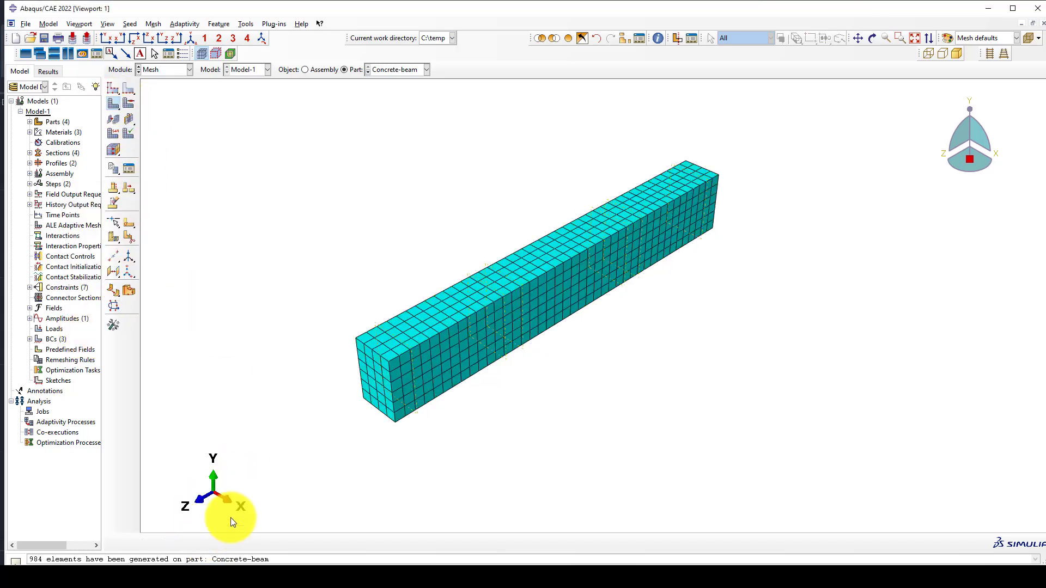
# Assign an element type from the Explicit library to all cells of the Concrete-beam part
pyautogui.click(113, 134)
pyautogui.moveTo(229, 144); pyautogui.dragTo(750, 406)
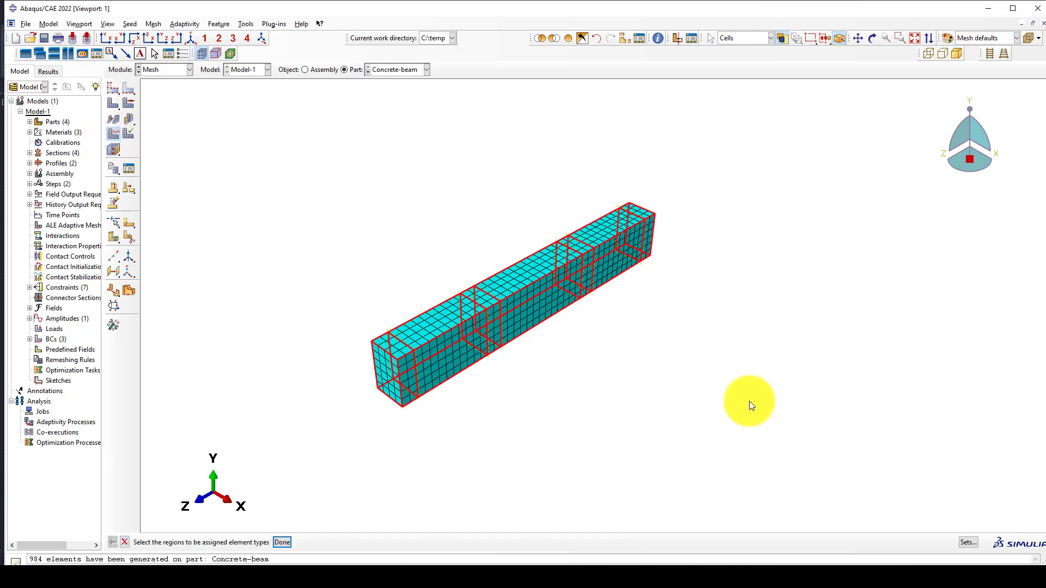
pyautogui.middleClick(749, 401)
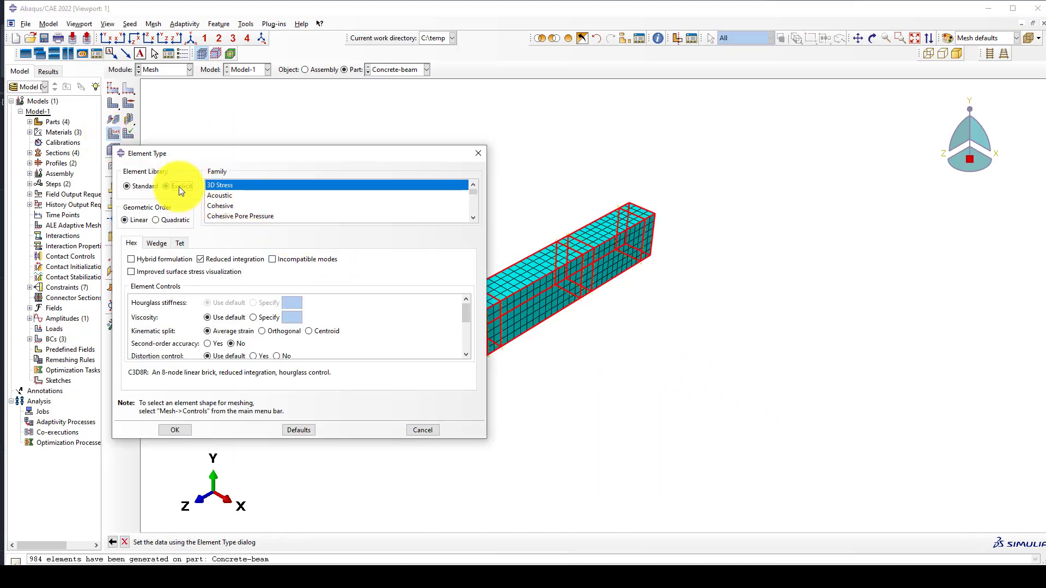
pyautogui.click(178, 186)
pyautogui.click(181, 431)
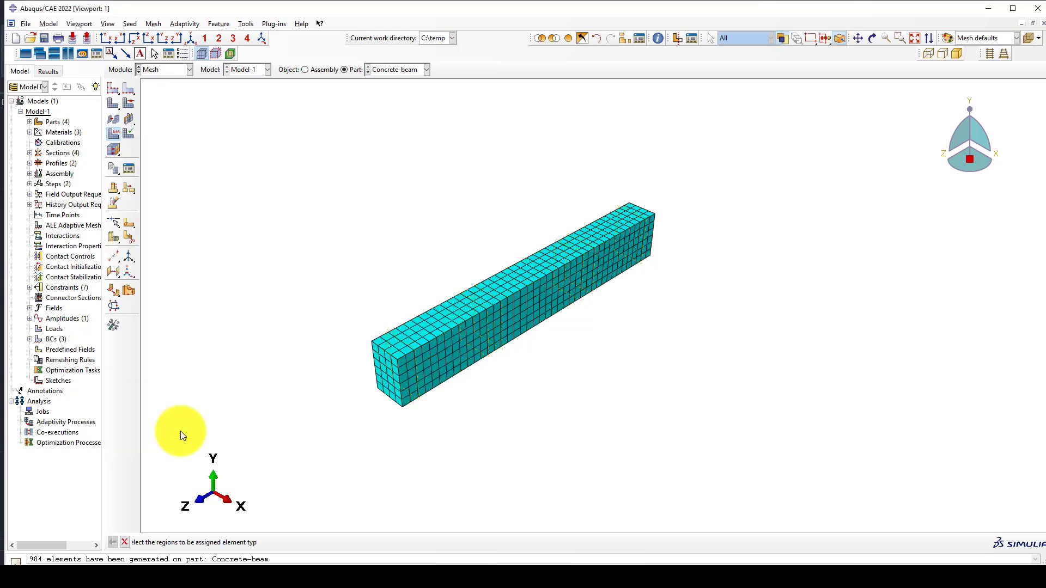
# Seed the Rebars part with an approximate global size of 50 and mesh it
pyautogui.click(395, 69)
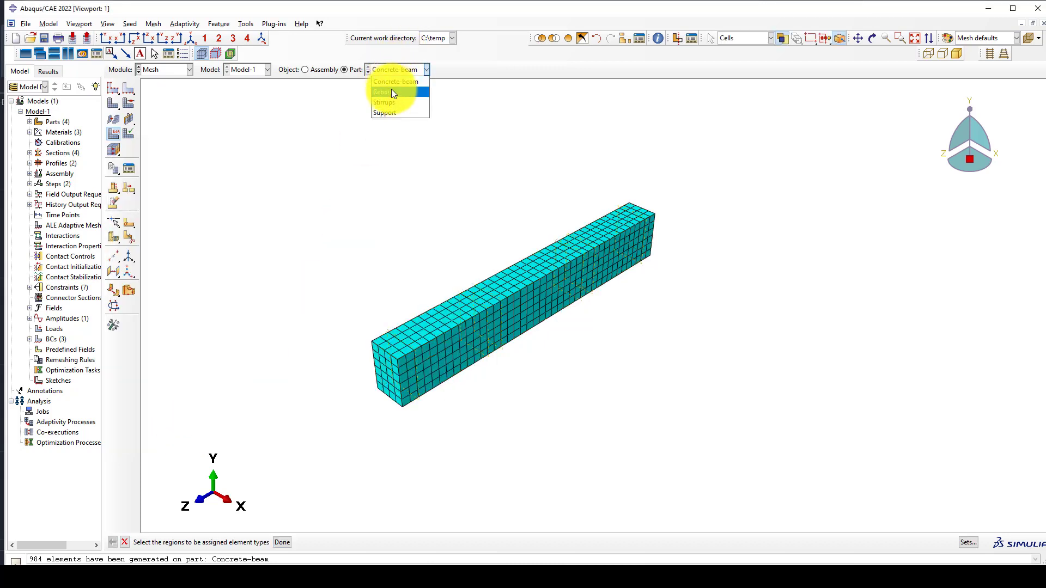
pyautogui.click(392, 91)
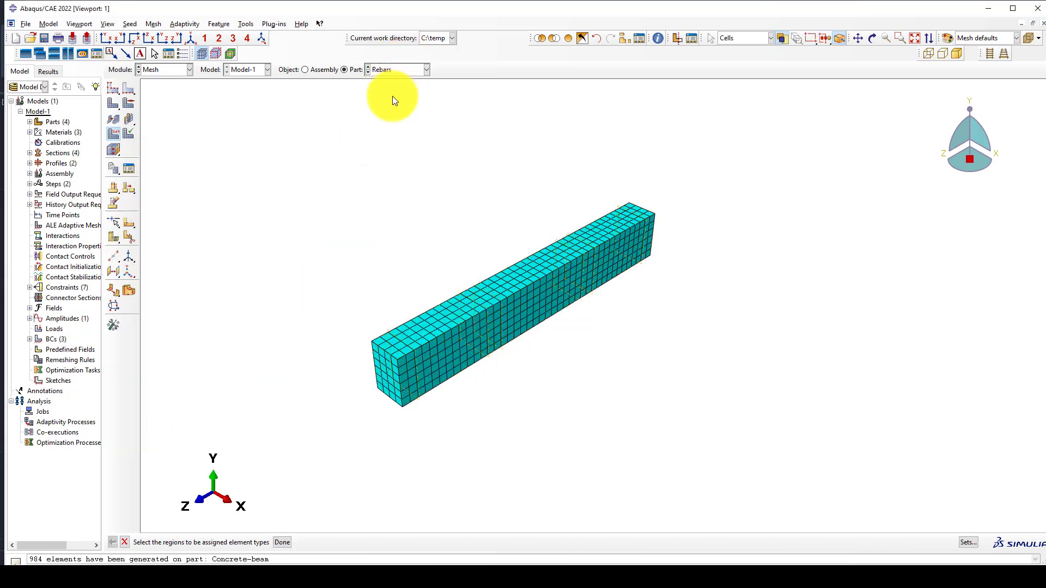
pyautogui.click(111, 89)
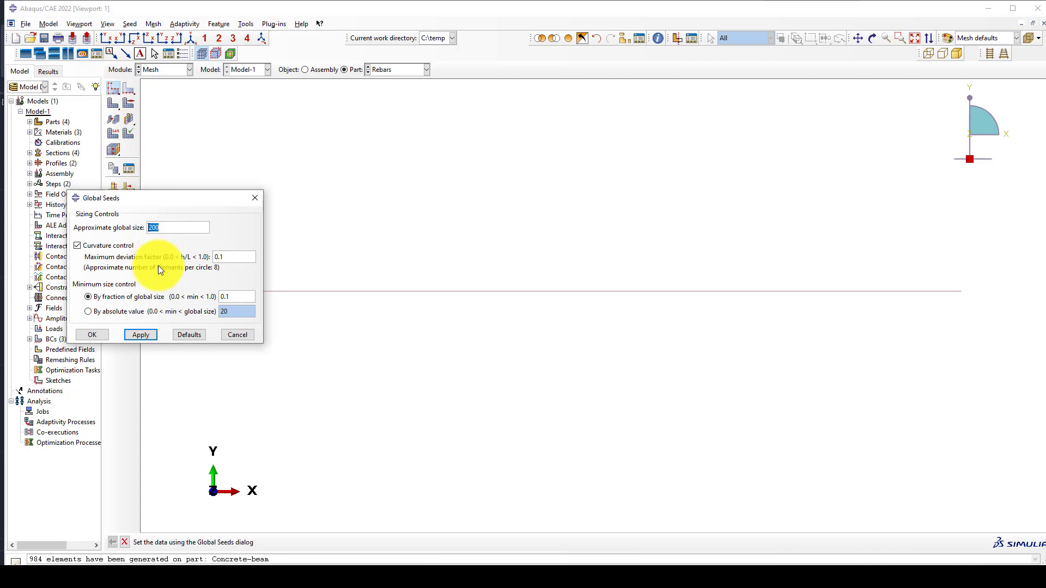
pyautogui.write('10')
pyautogui.press('BackSpace')
pyautogui.press('BackSpace')
pyautogui.write('500')
pyautogui.press('BackSpace')
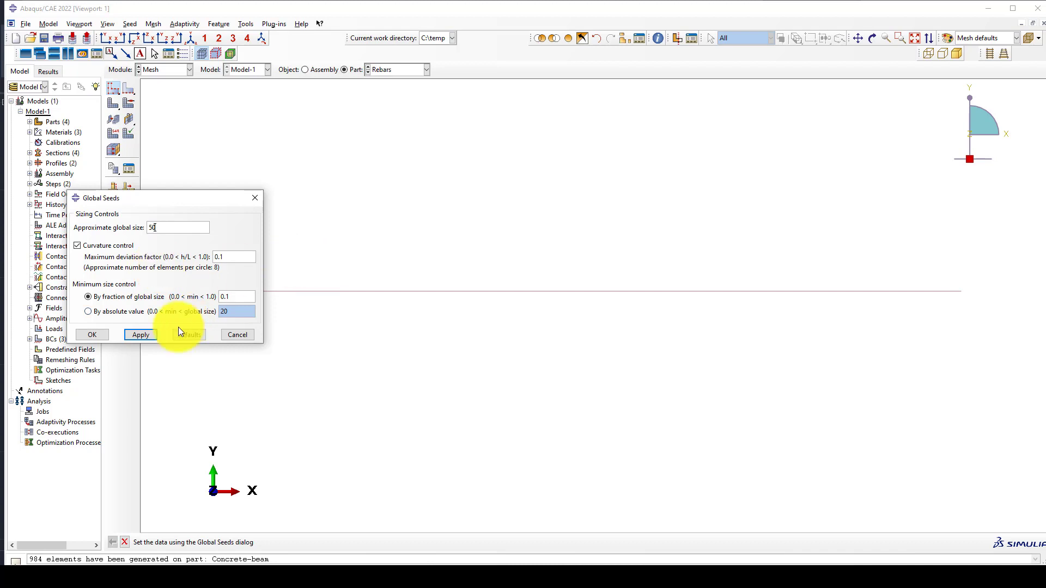
pyautogui.click(140, 335)
pyautogui.click(91, 335)
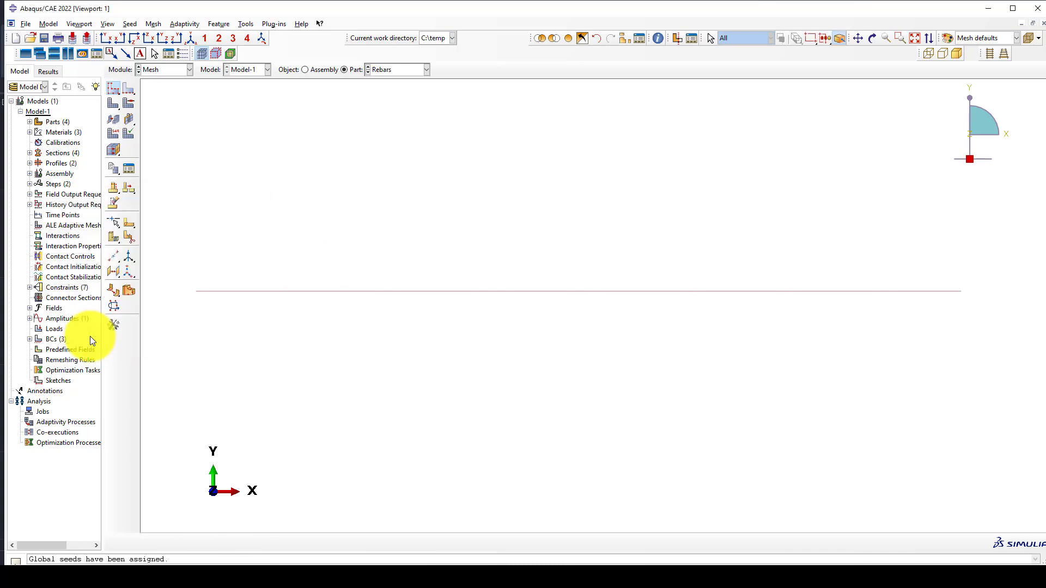
pyautogui.click(109, 105)
pyautogui.click(205, 539)
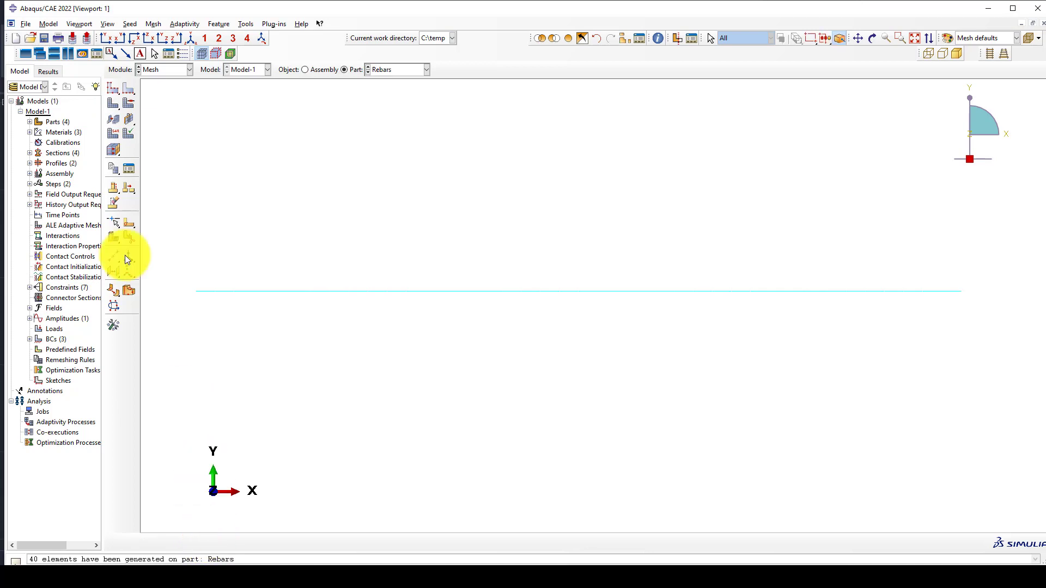
# Set the element type of the Rebars part to the Explicit library, keeping the Beam family
pyautogui.click(112, 133)
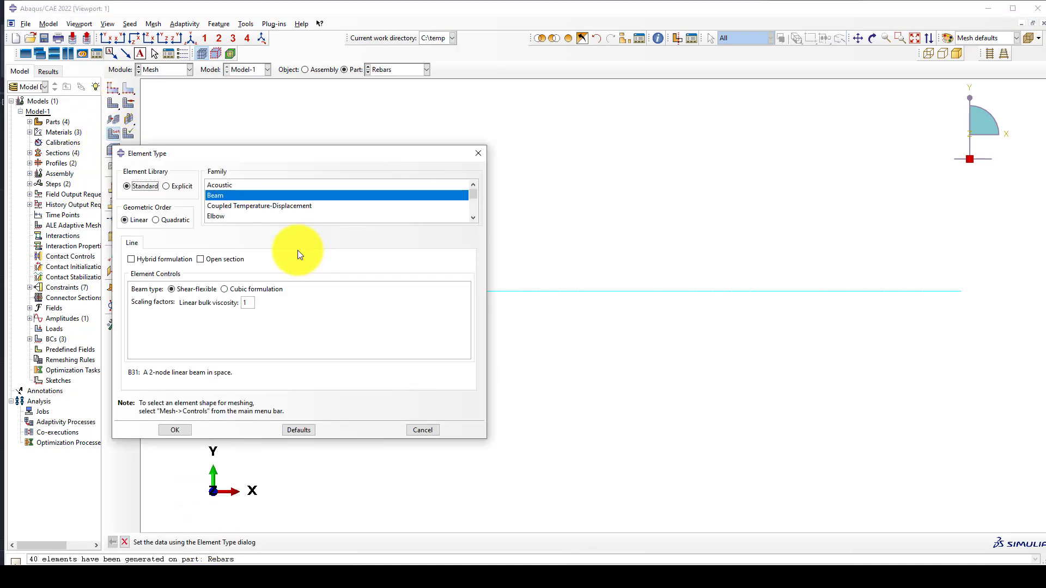
pyautogui.click(178, 192)
pyautogui.click(175, 429)
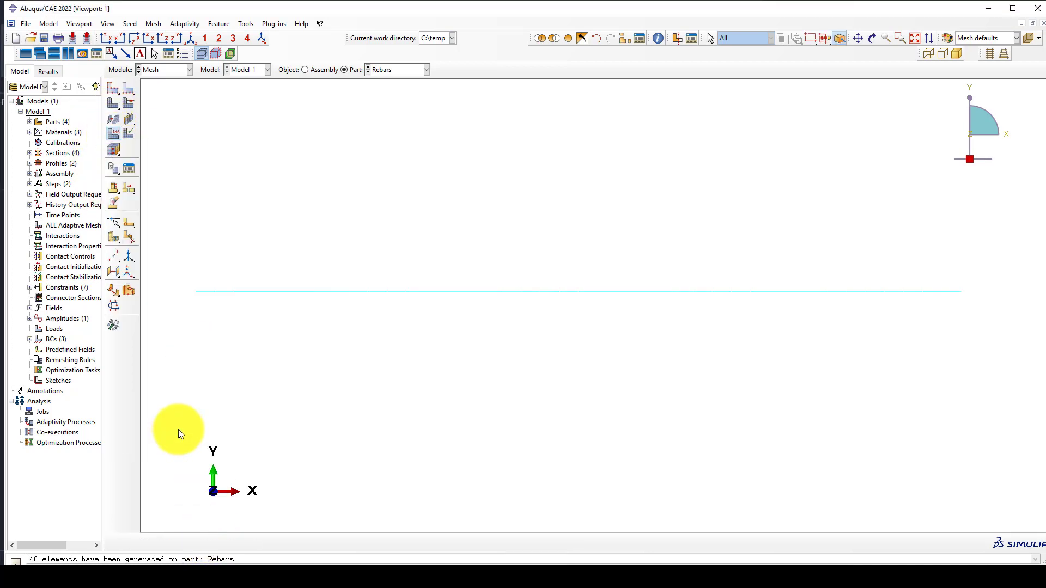
# Seed the Stirrups part with an approximate global size of 50 and mesh it
pyautogui.click(406, 70)
pyautogui.click(402, 102)
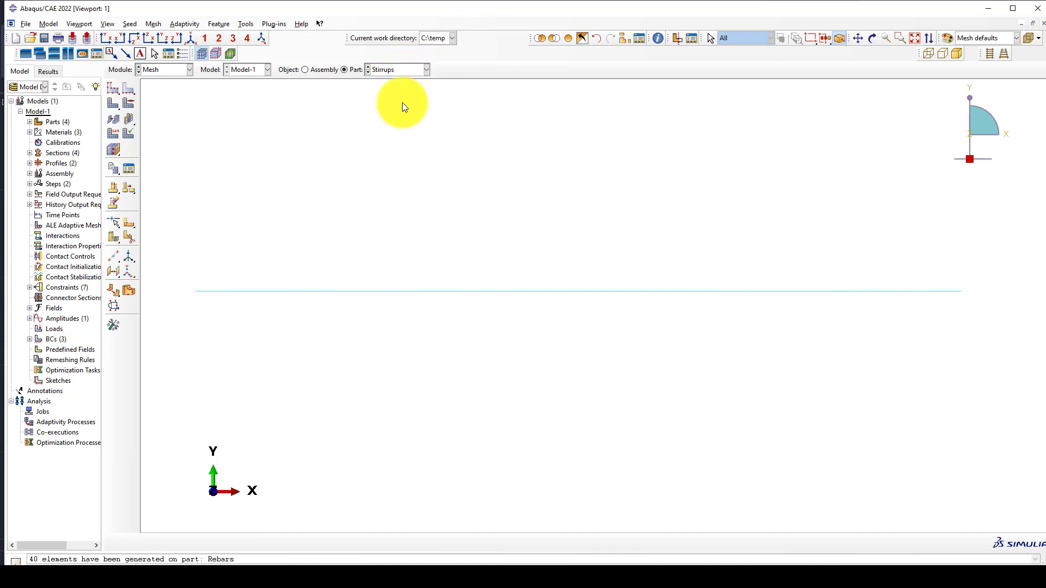
pyautogui.click(113, 90)
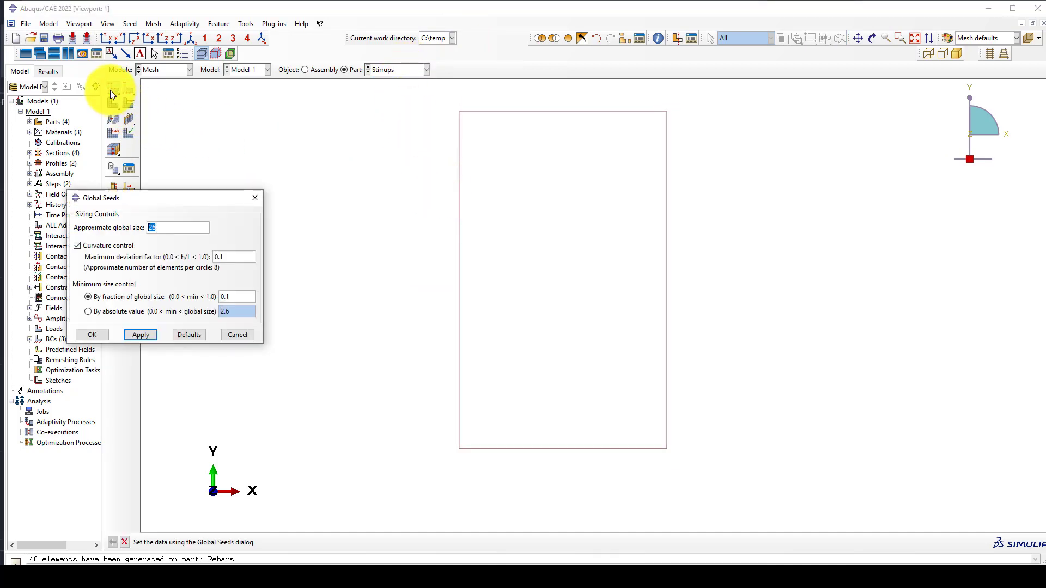
pyautogui.write('50')
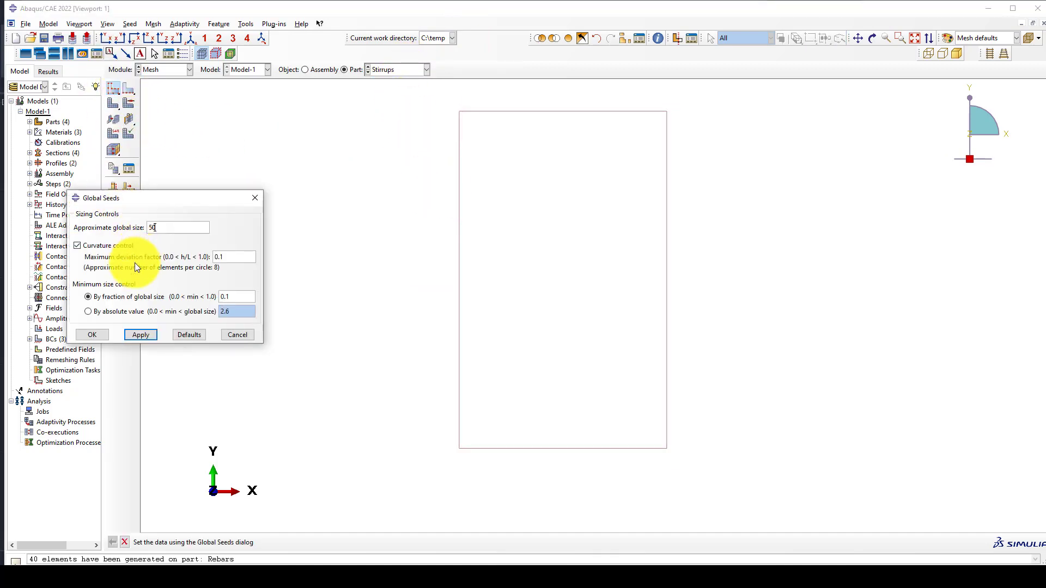
pyautogui.click(93, 334)
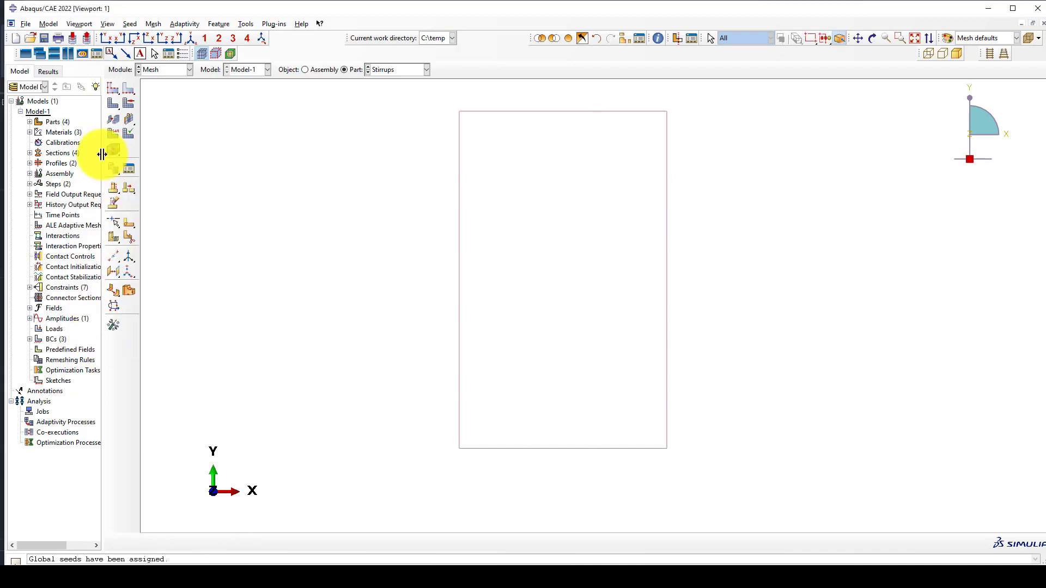
pyautogui.click(116, 92)
pyautogui.click(114, 103)
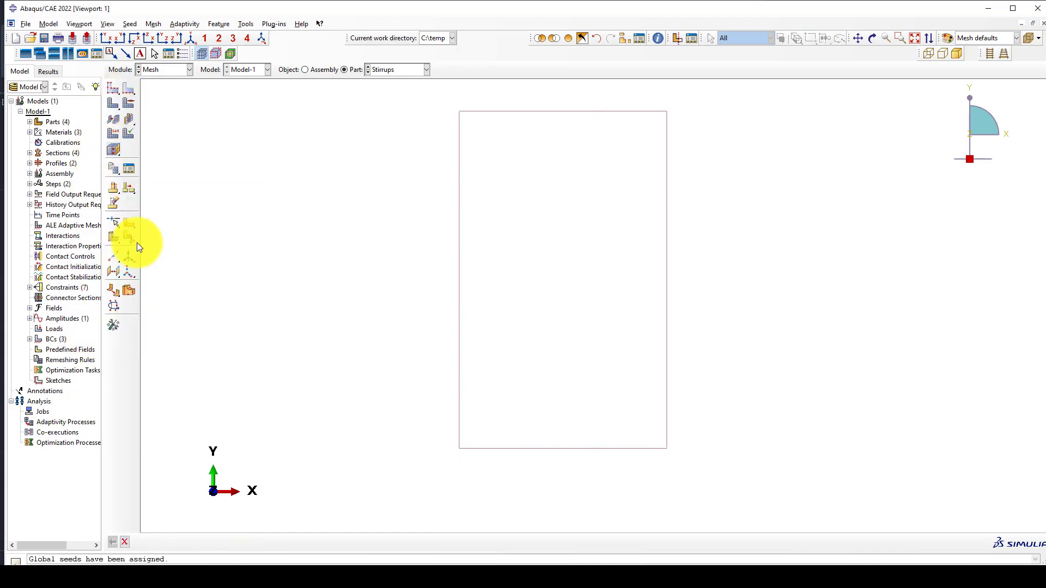
pyautogui.click(207, 541)
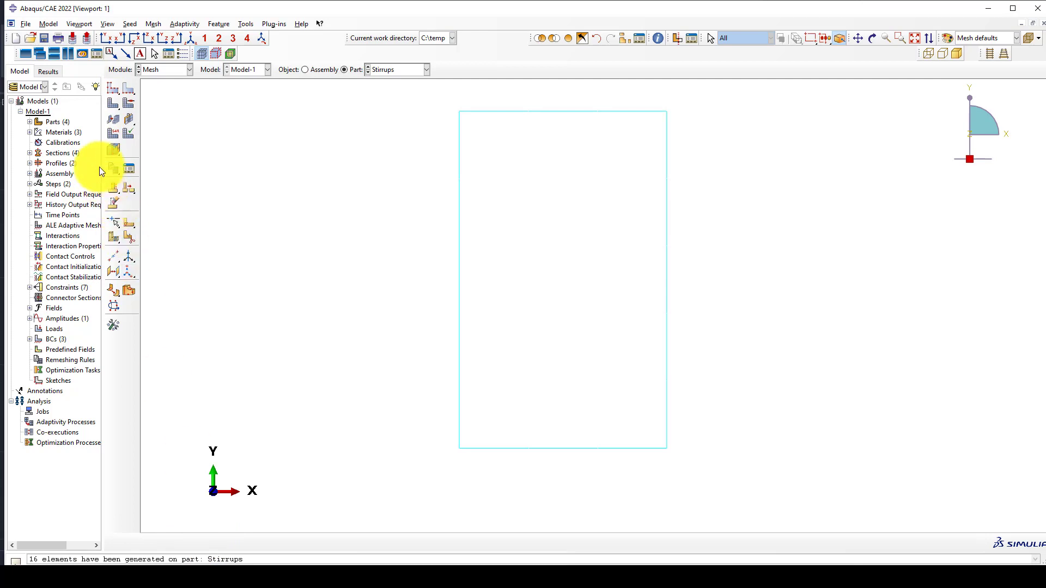
# Set the element type of all edges of the Stirrups part to the Explicit library, keeping the Beam family
pyautogui.click(114, 135)
pyautogui.scroll(2, 394, 102)
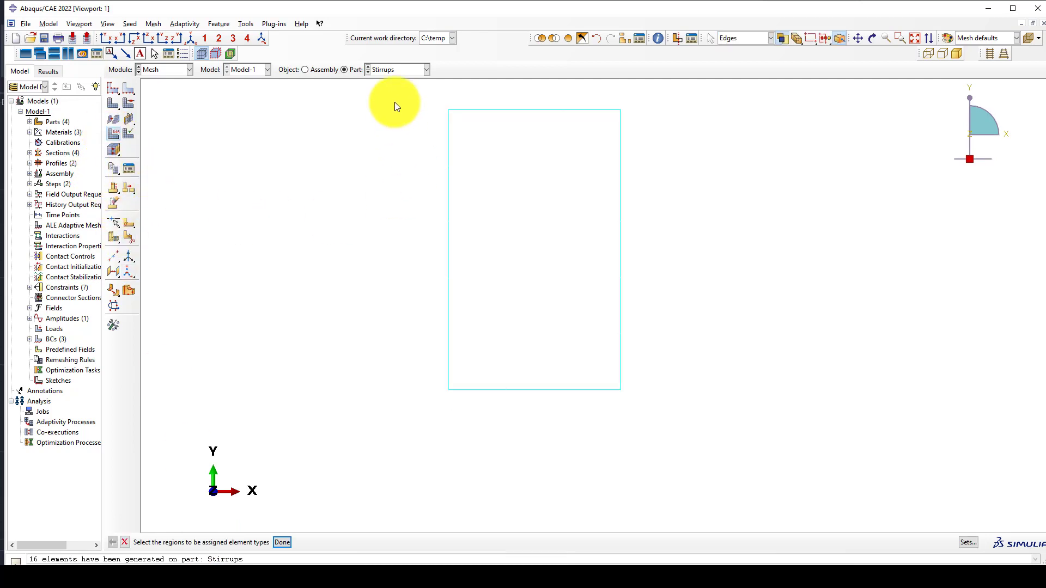
pyautogui.moveTo(397, 91); pyautogui.dragTo(700, 449)
pyautogui.middleClick(308, 280)
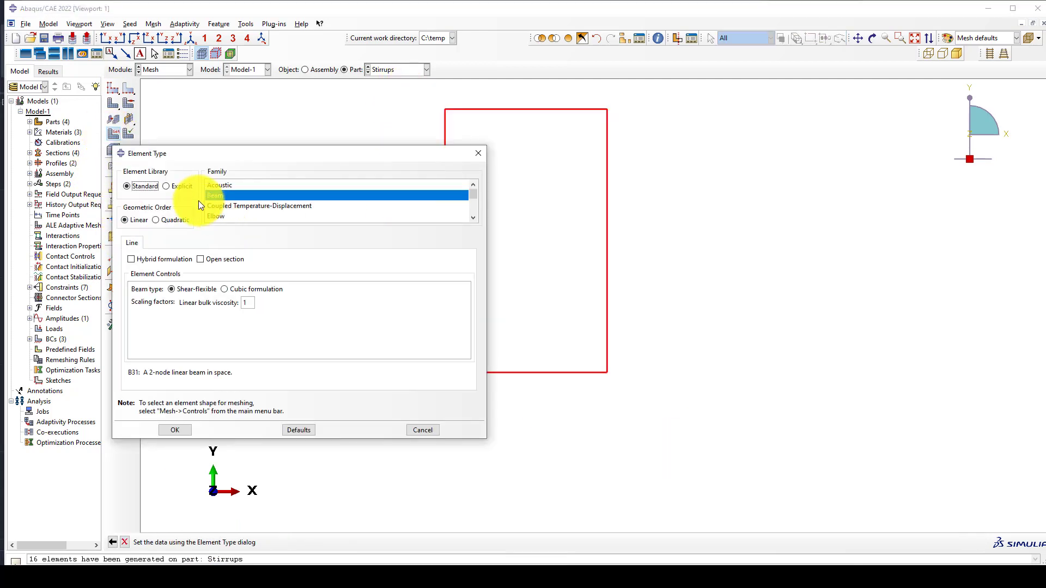
pyautogui.click(179, 187)
pyautogui.click(175, 430)
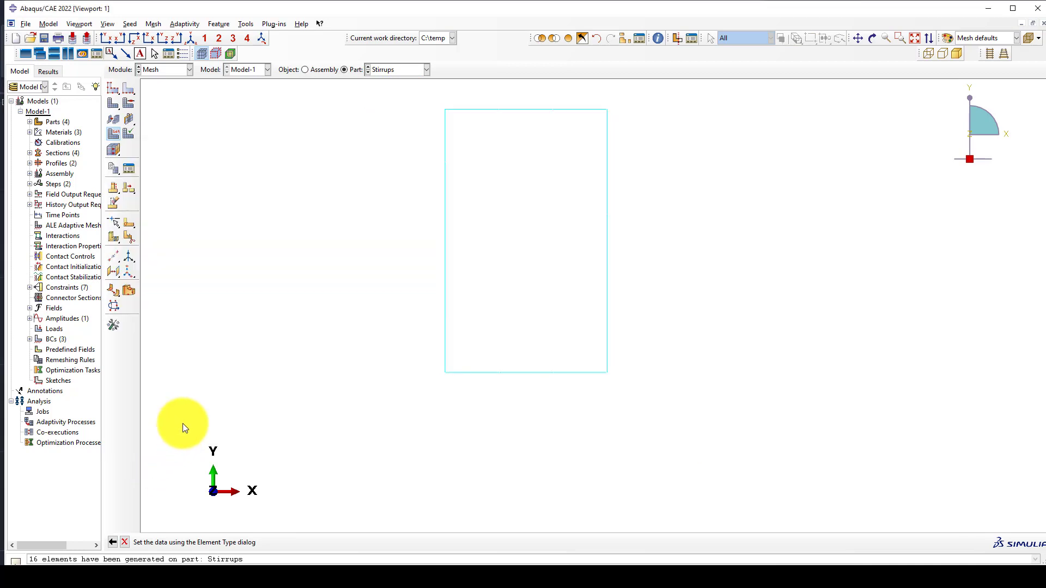
# Seed the Support part with an approximate global size of 20 and mesh it
pyautogui.click(396, 71)
pyautogui.click(394, 110)
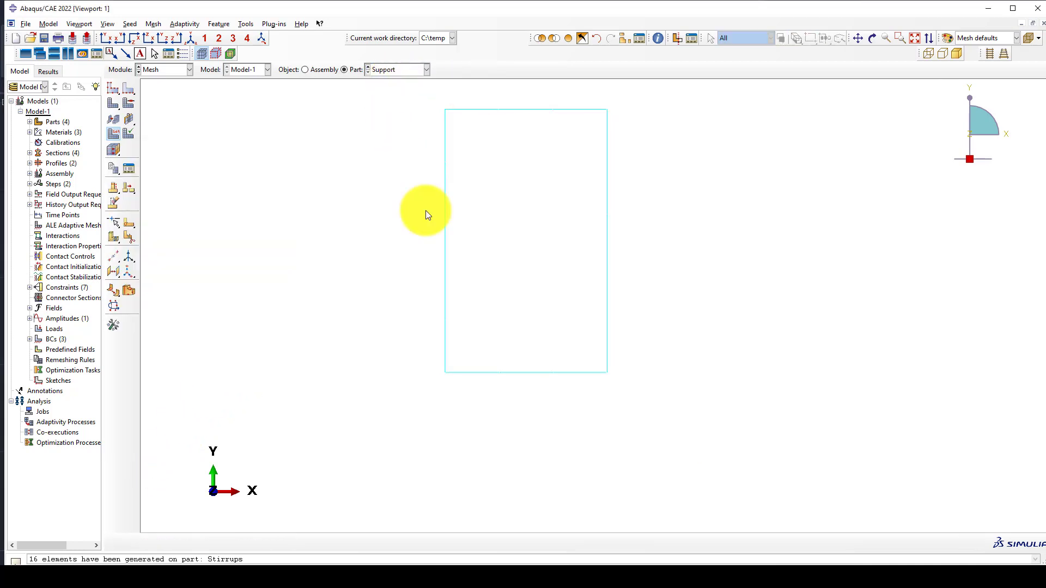
pyautogui.click(112, 89)
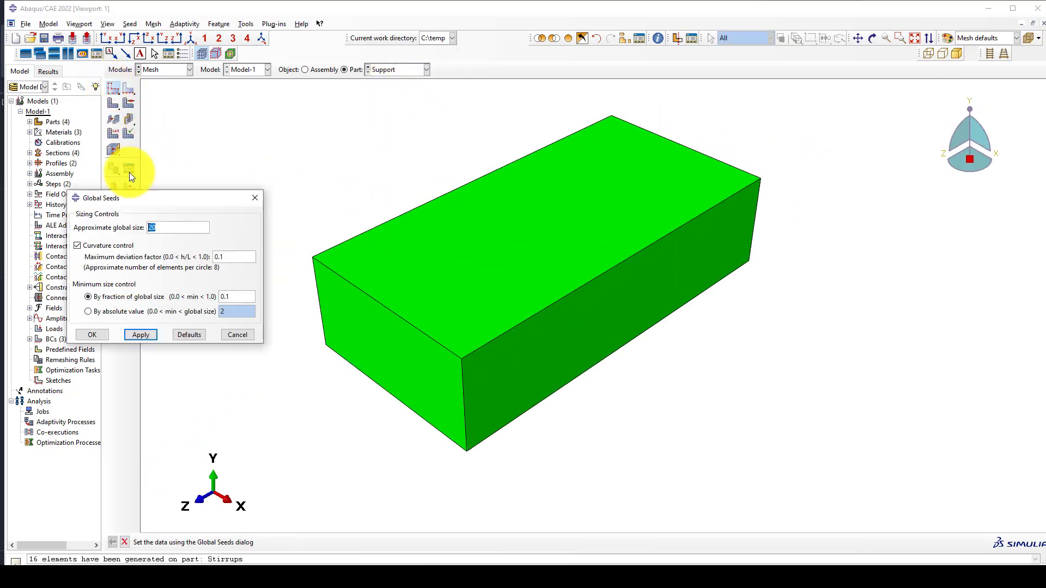
pyautogui.click(143, 335)
pyautogui.click(92, 335)
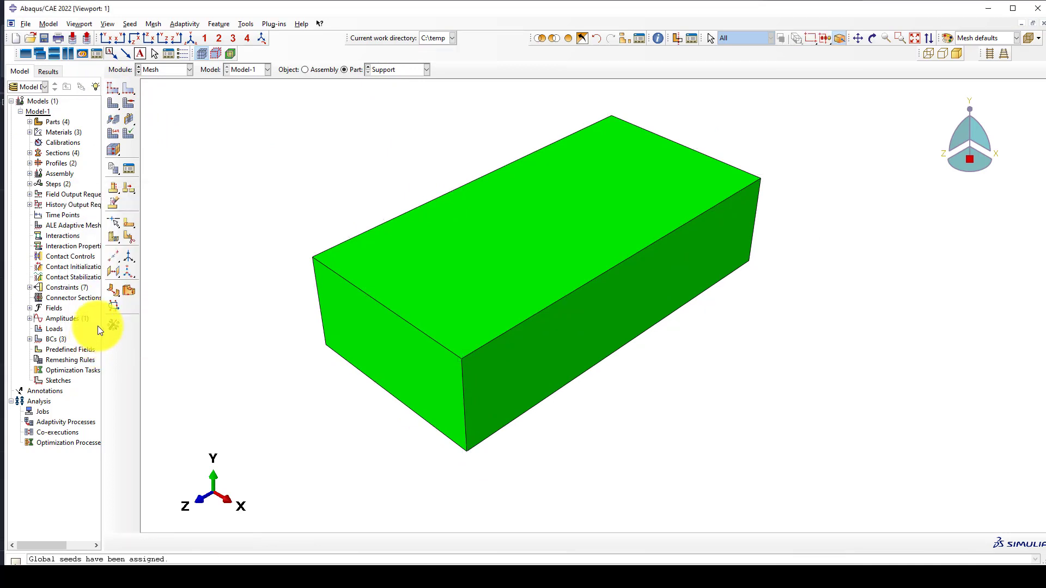
pyautogui.click(113, 120)
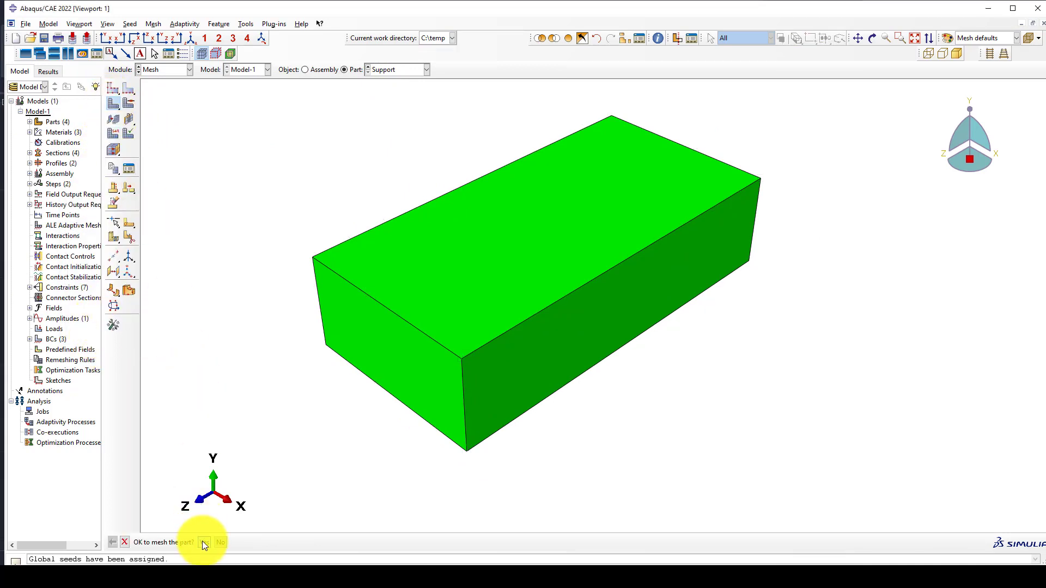
pyautogui.click(204, 542)
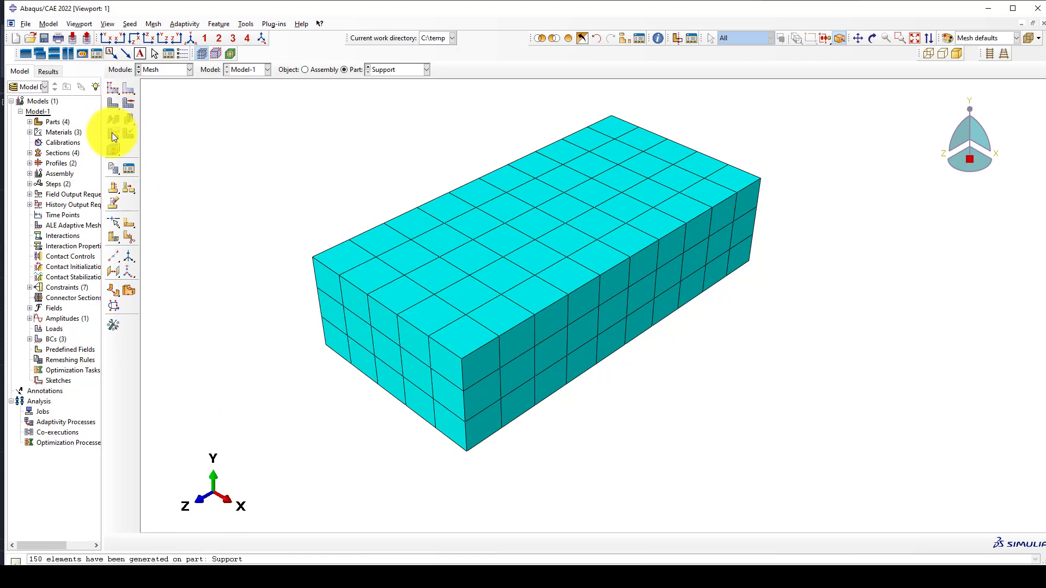
# Assign an Explicit 3D Stress element type to the Support part and display the whole meshed assembly
pyautogui.click(113, 133)
pyautogui.scroll(-3, 174, 327)
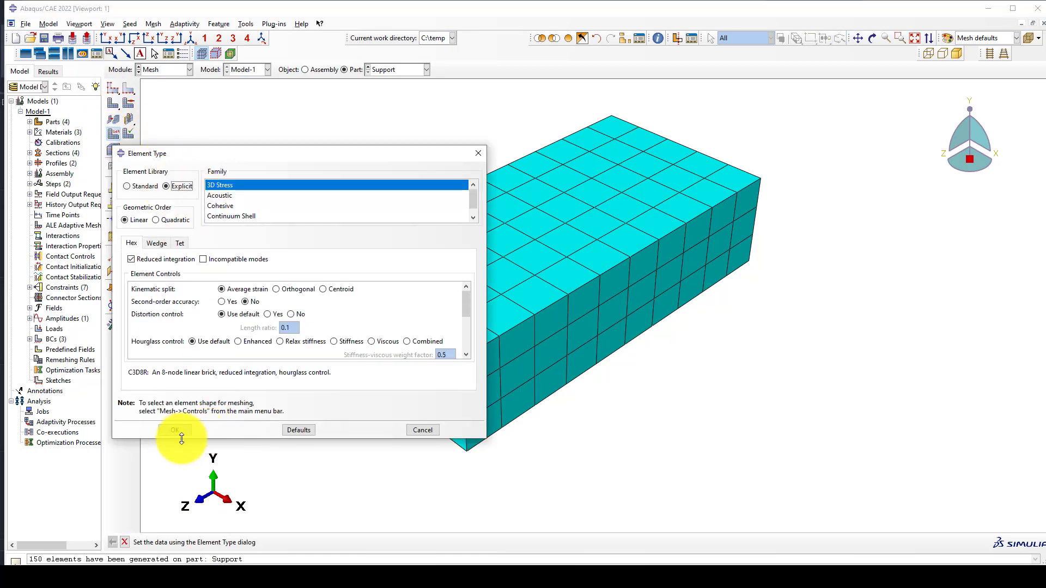
pyautogui.click(174, 430)
pyautogui.click(390, 68)
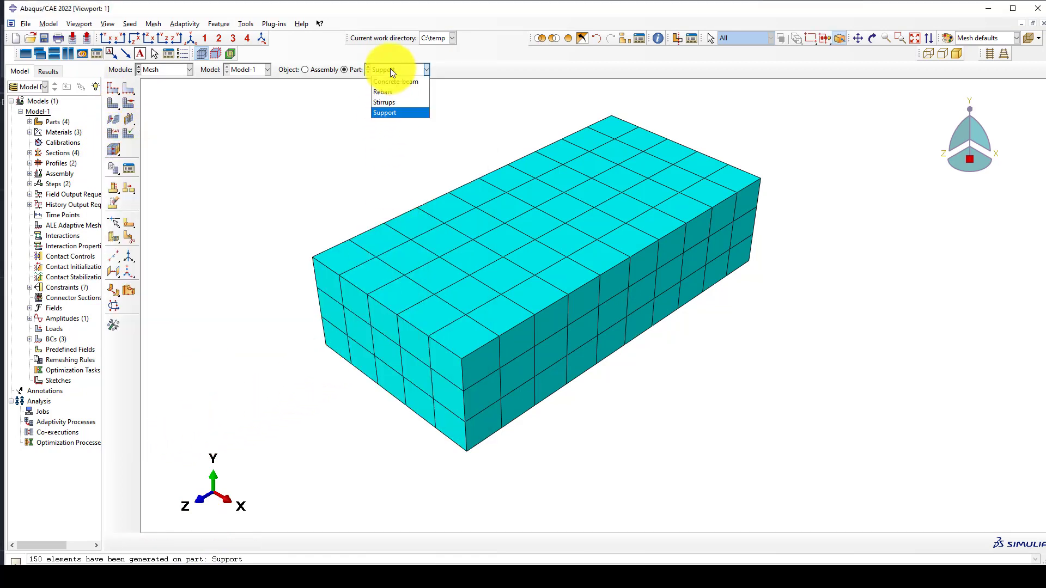
pyautogui.click(390, 68)
pyautogui.click(305, 70)
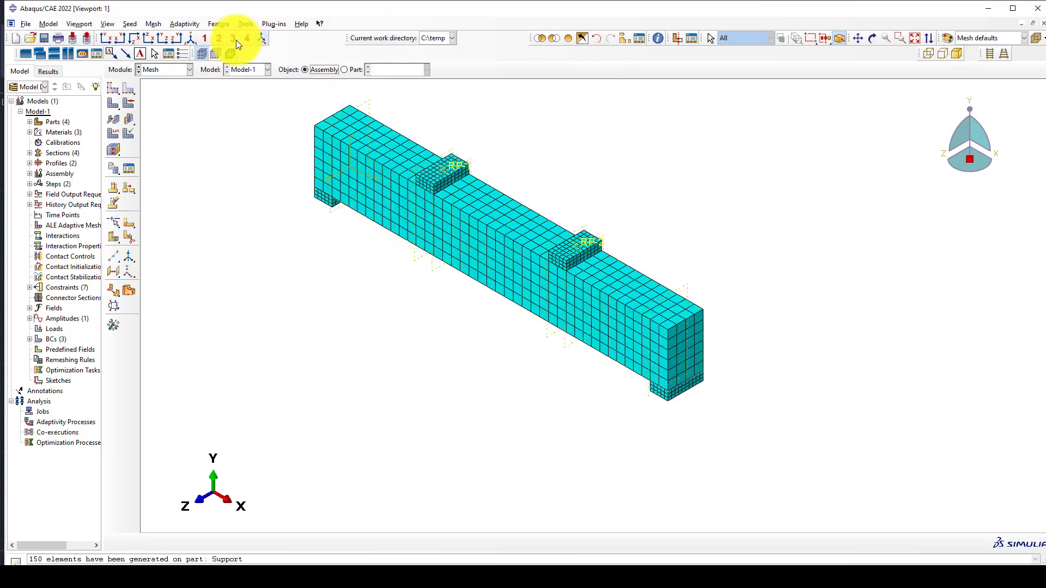
pyautogui.scroll(-2, 537, 276)
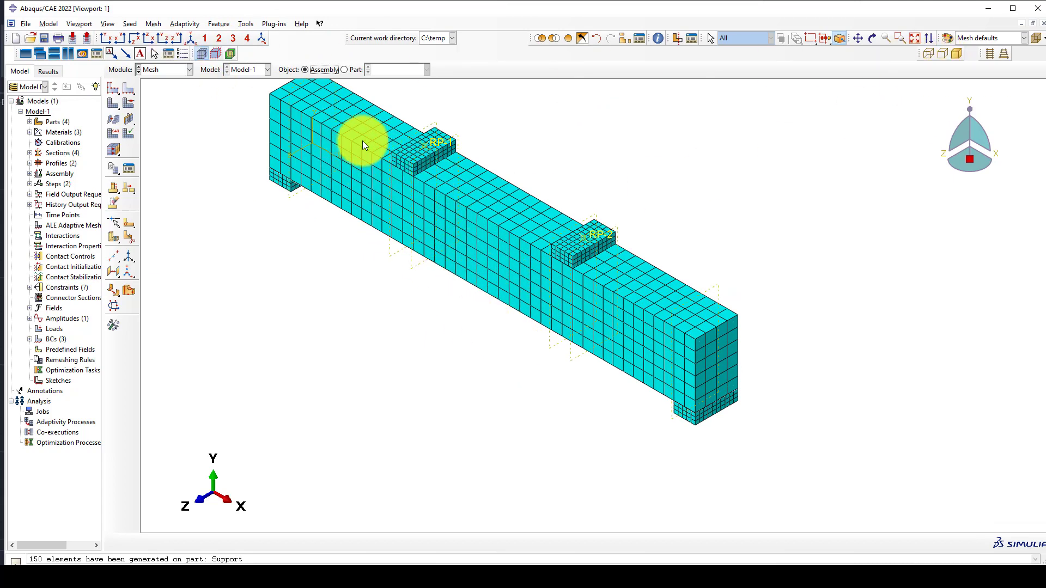
# Create an analysis job named Four-Point-test from Model-1 with the default job settings
pyautogui.click(161, 70)
pyautogui.click(174, 165)
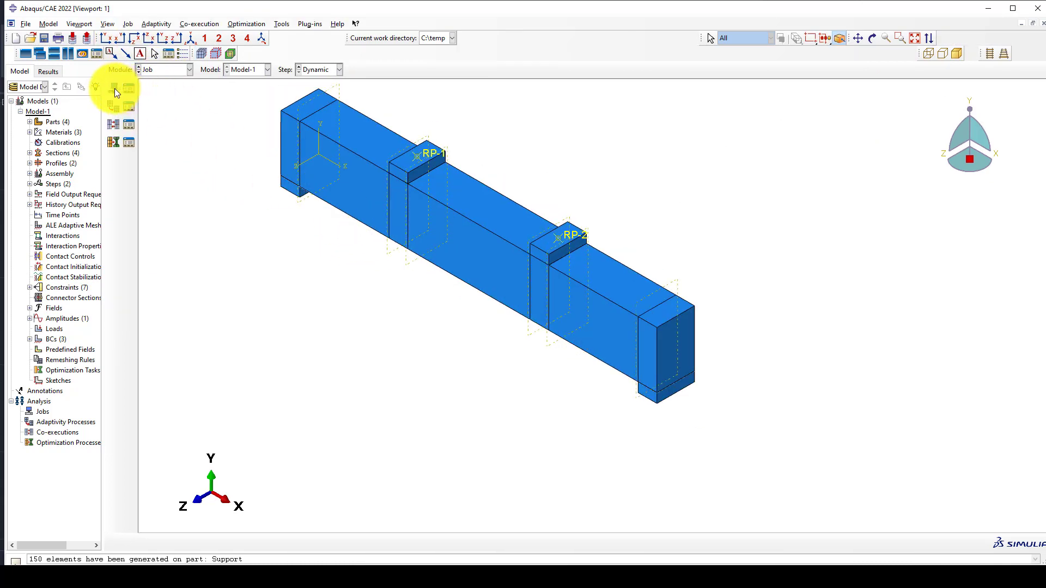
pyautogui.click(114, 89)
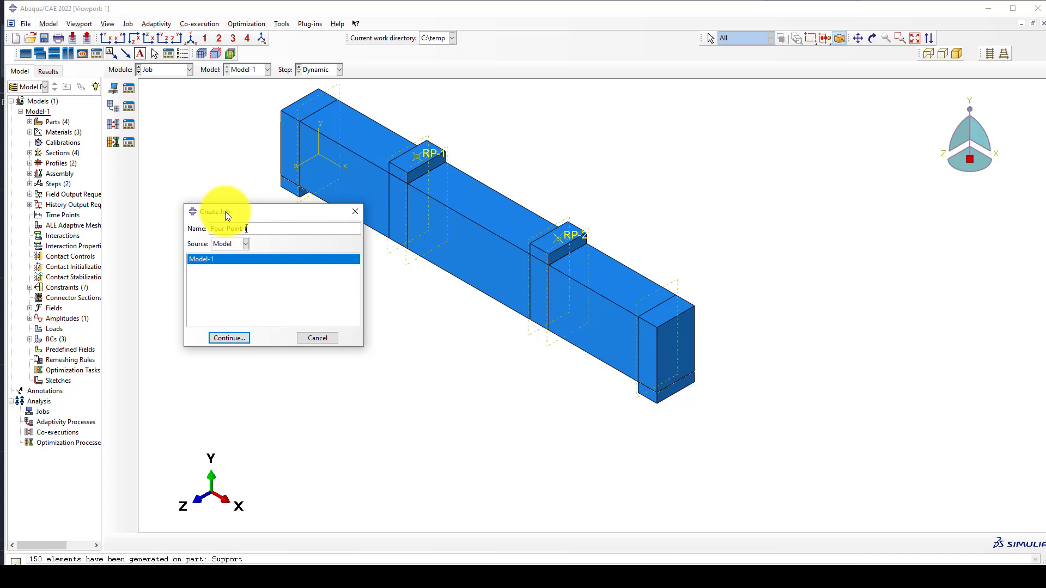
pyautogui.click(227, 337)
pyautogui.click(198, 430)
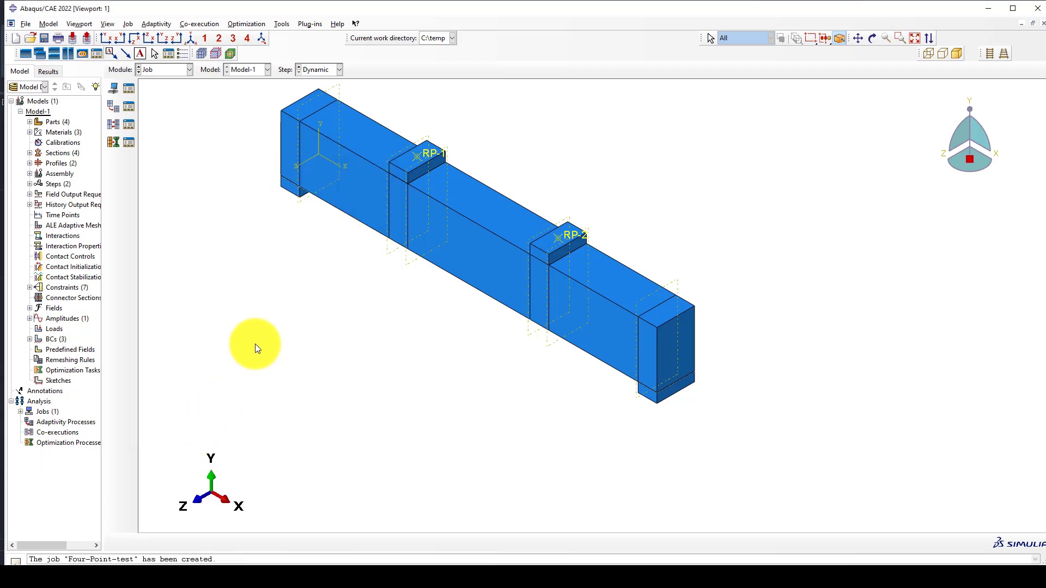
# Try to submit the Four-Point-test job for analysis
pyautogui.click(123, 91)
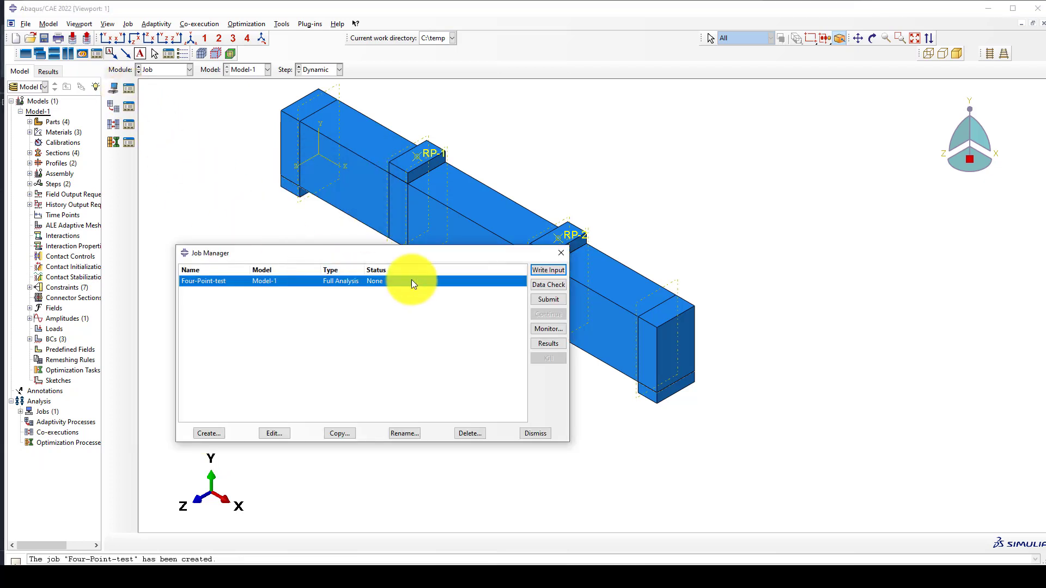
pyautogui.click(546, 296)
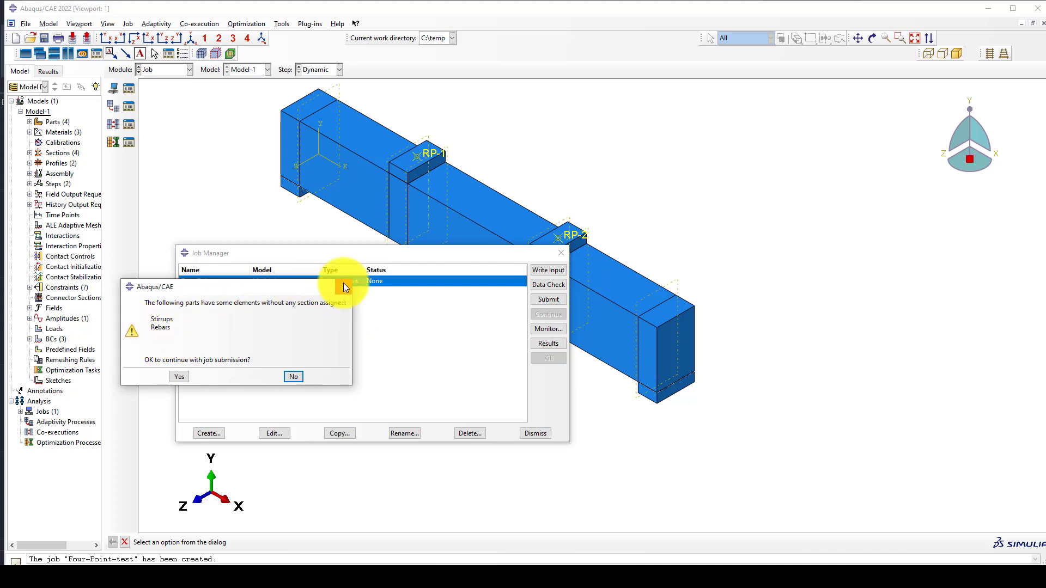
pyautogui.press('Return')
# Assign the Stirrups section to all edges of the Stirrups part in the Property module
pyautogui.click(164, 70)
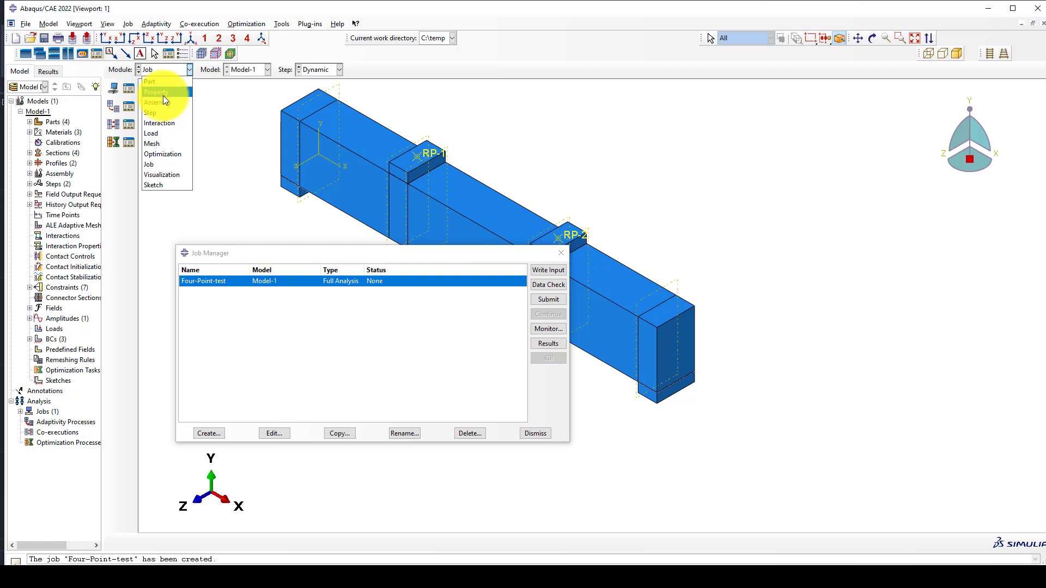
pyautogui.click(163, 94)
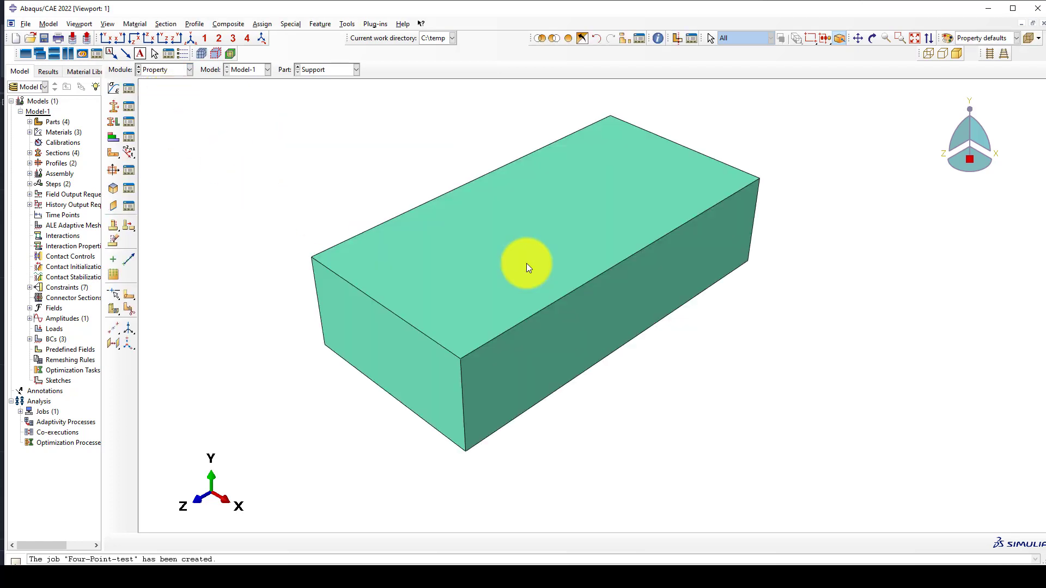
pyautogui.click(327, 71)
pyautogui.click(330, 102)
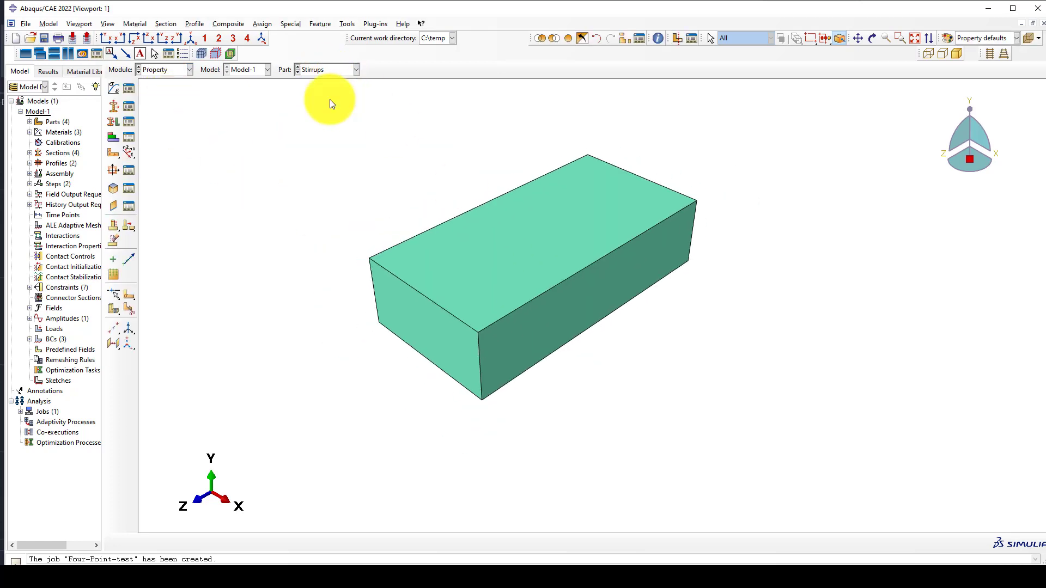
pyautogui.click(111, 120)
pyautogui.scroll(-1, 248, 182)
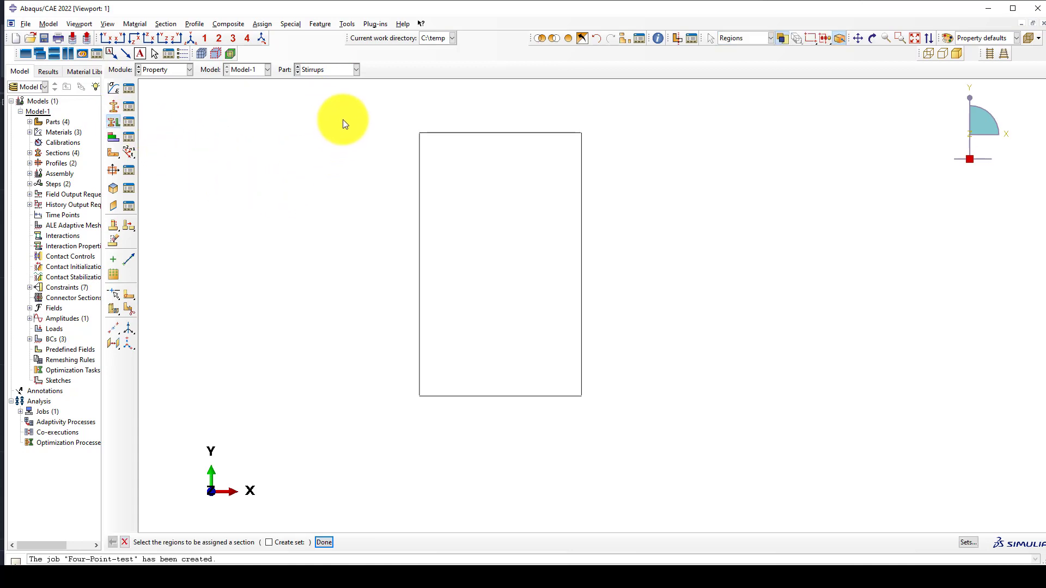
pyautogui.moveTo(342, 118); pyautogui.dragTo(593, 411)
pyautogui.middleClick(517, 352)
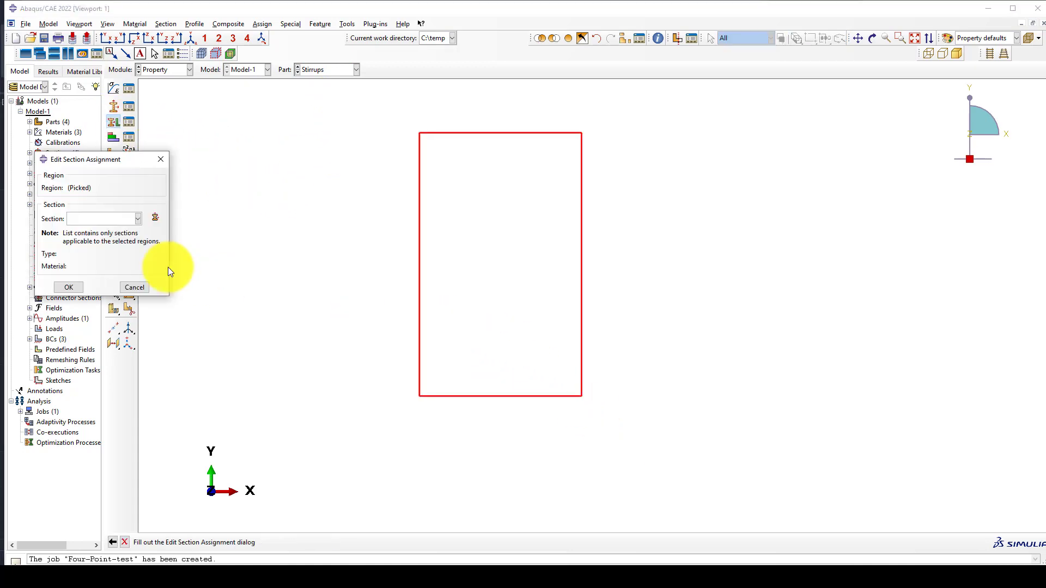
pyautogui.click(90, 220)
pyautogui.click(90, 237)
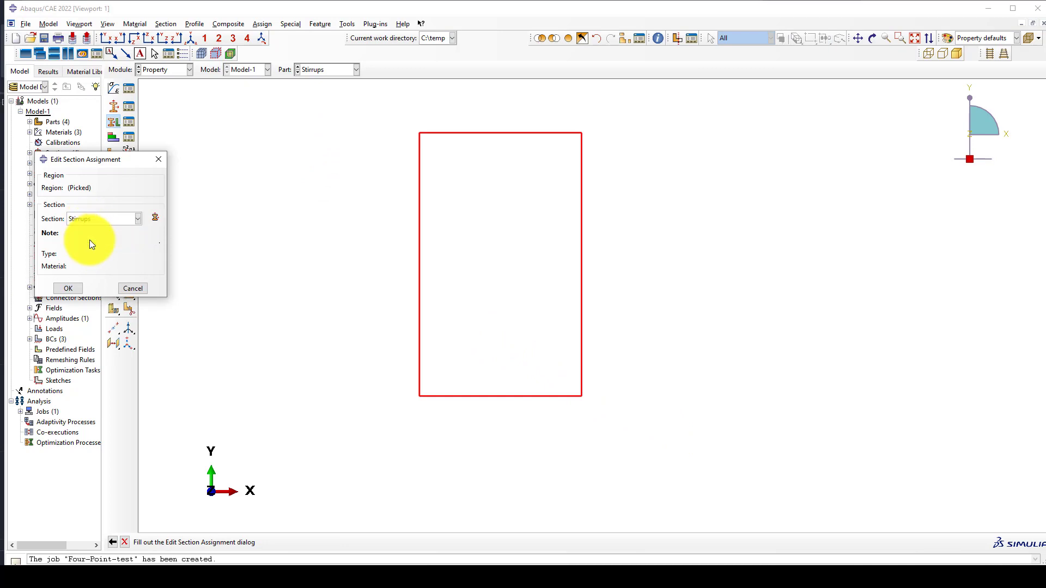
pyautogui.click(71, 288)
# Assign the Rebars section to the entire line of the Rebars part
pyautogui.click(316, 69)
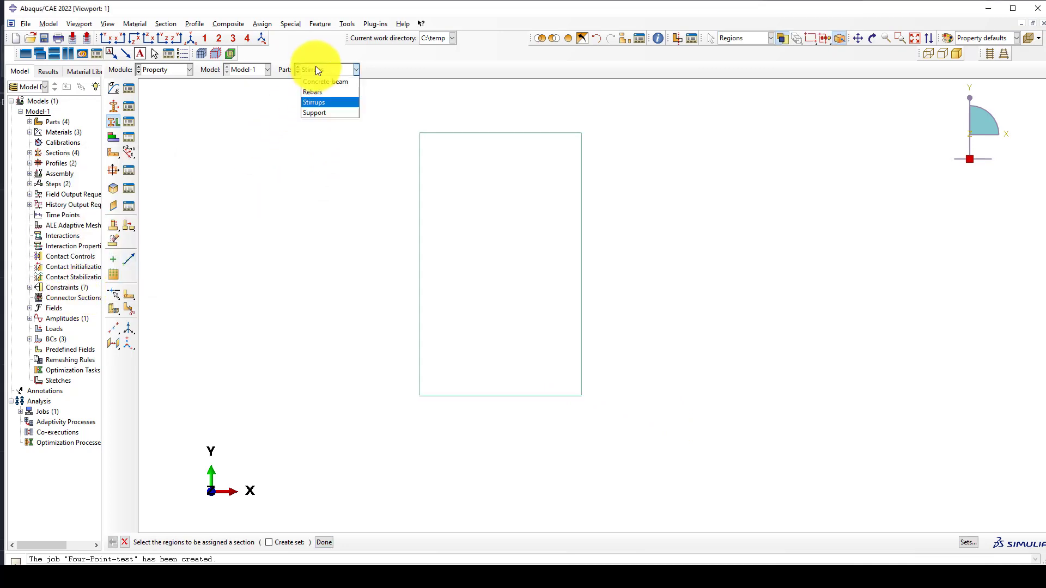
pyautogui.click(314, 93)
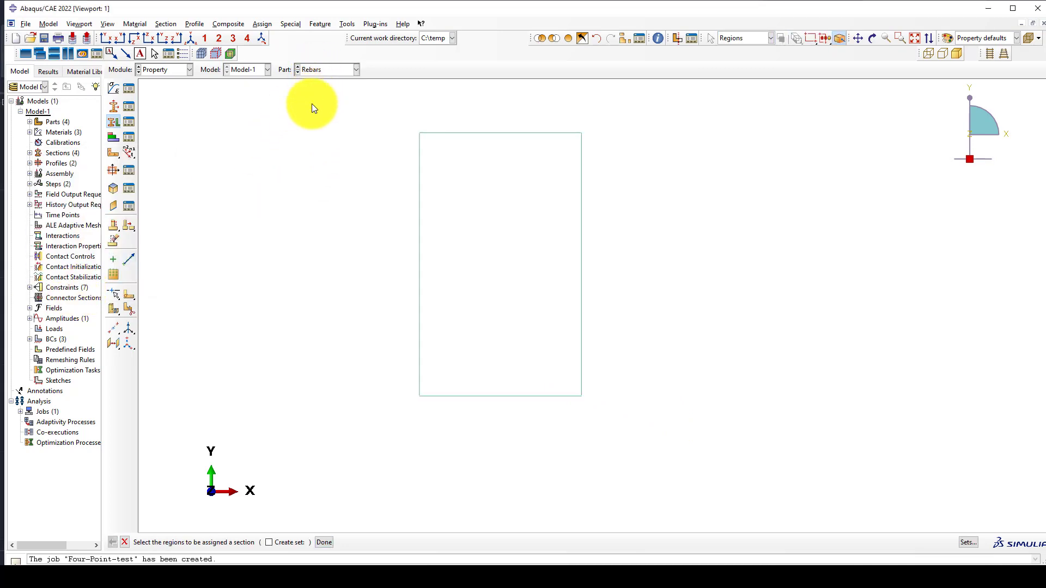
pyautogui.click(114, 124)
pyautogui.moveTo(446, 277); pyautogui.dragTo(349, 363)
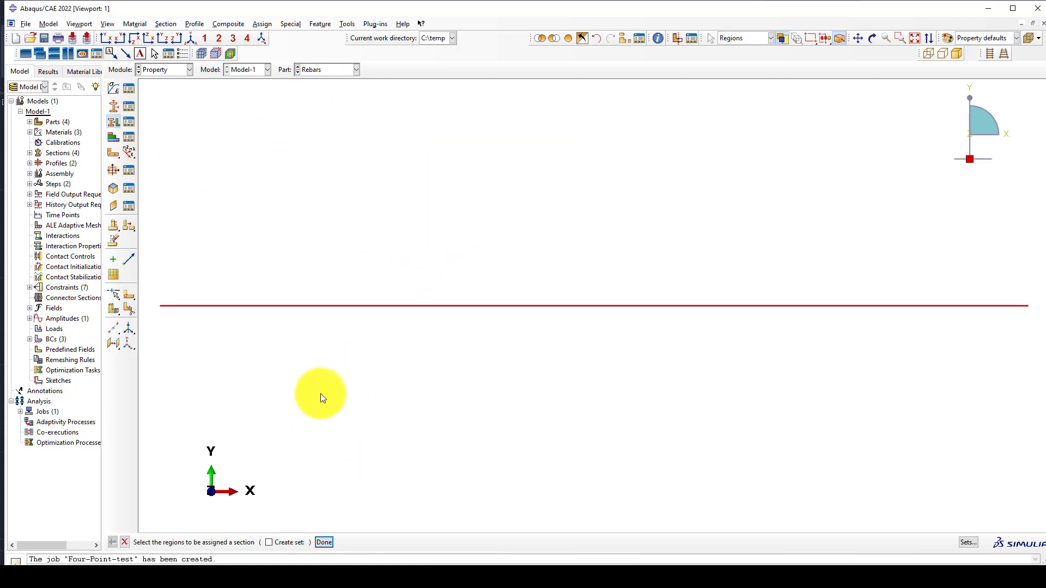
pyautogui.click(324, 542)
pyautogui.click(86, 220)
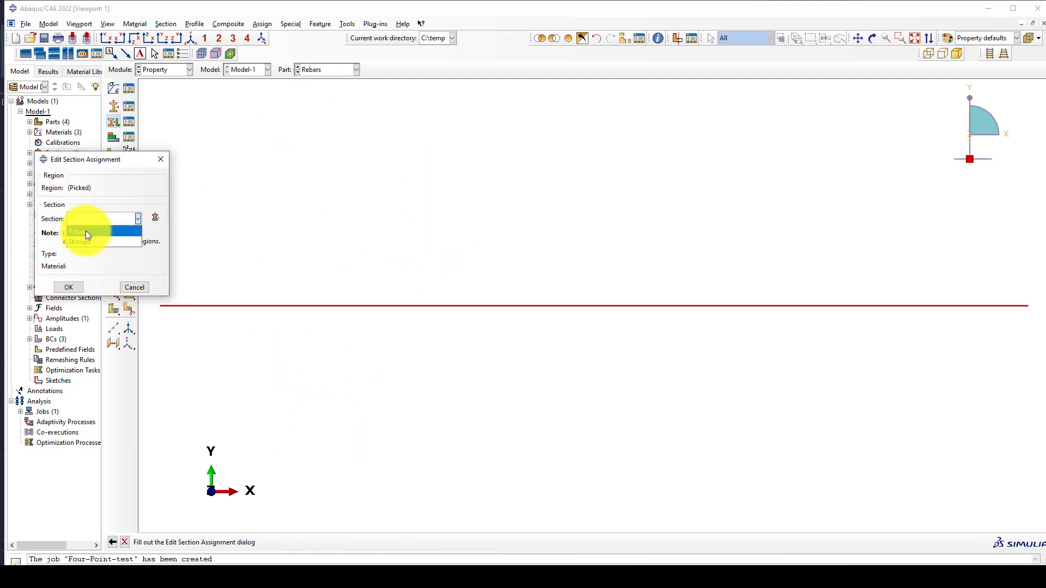
pyautogui.click(86, 231)
pyautogui.click(69, 289)
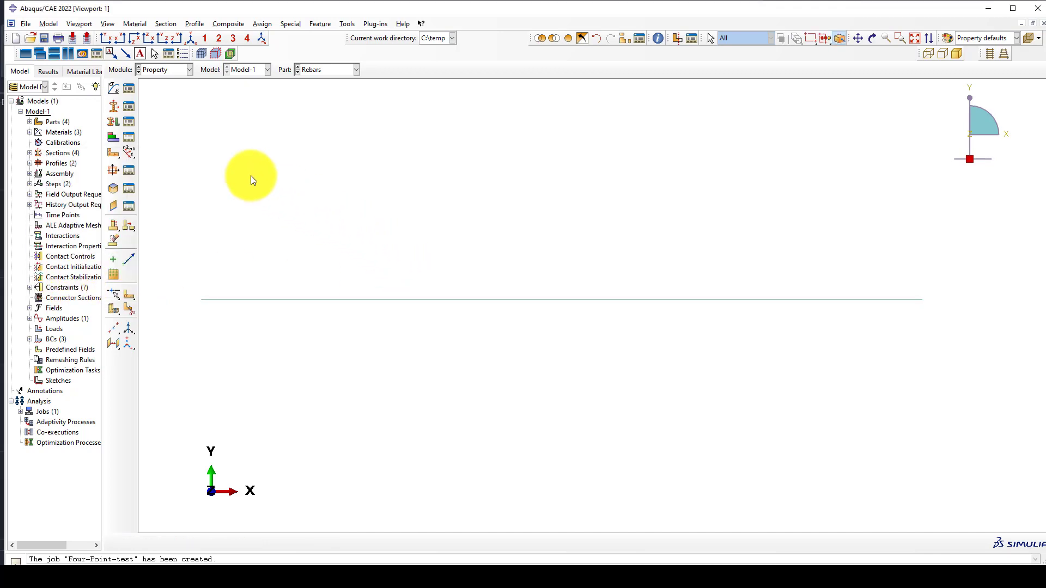
# Turn on beam profile rendering in the part display options with a scale factor of 1
pyautogui.click(181, 73)
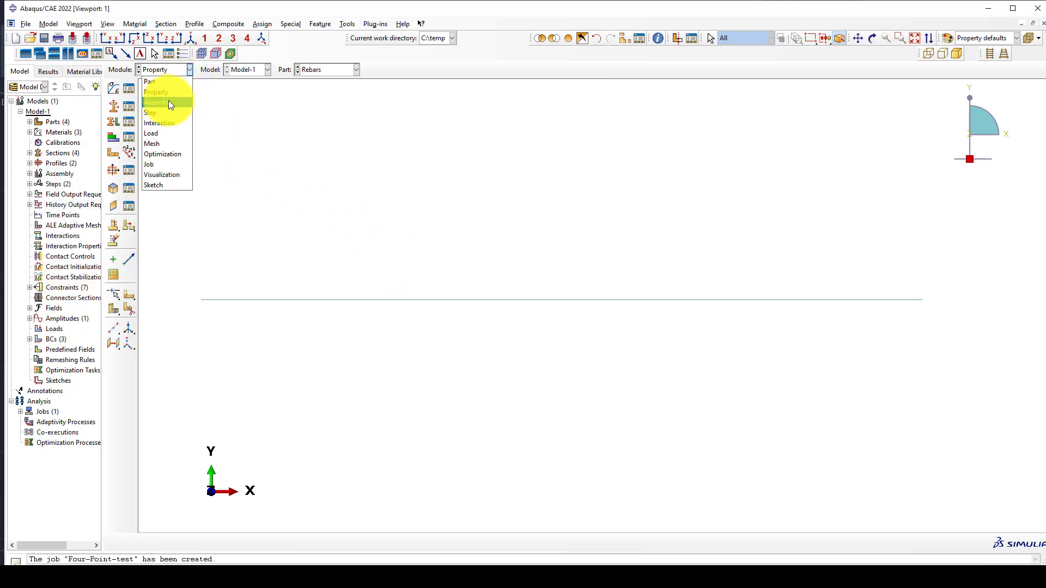
pyautogui.click(168, 102)
pyautogui.click(107, 24)
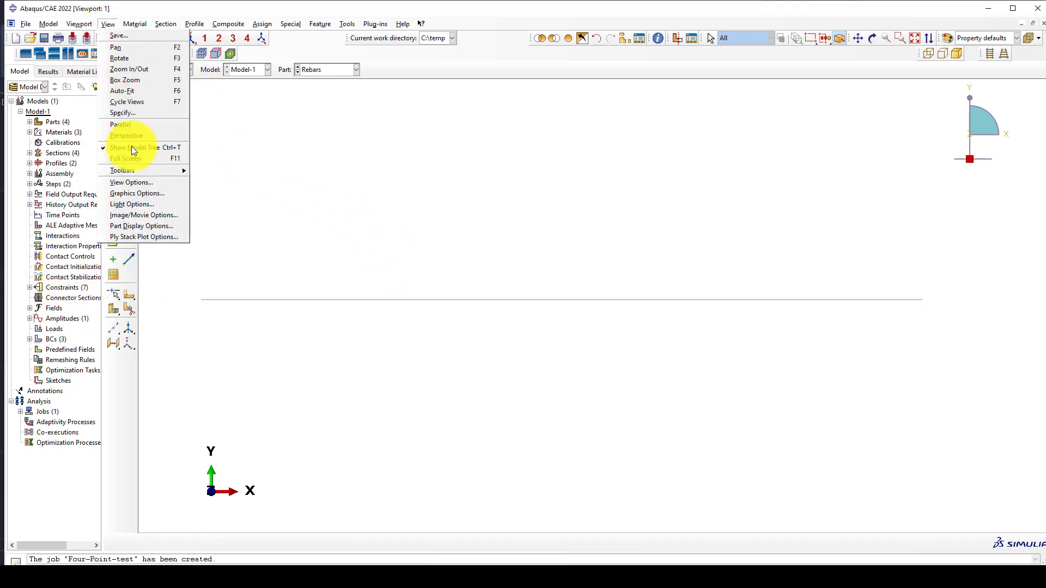
pyautogui.click(158, 229)
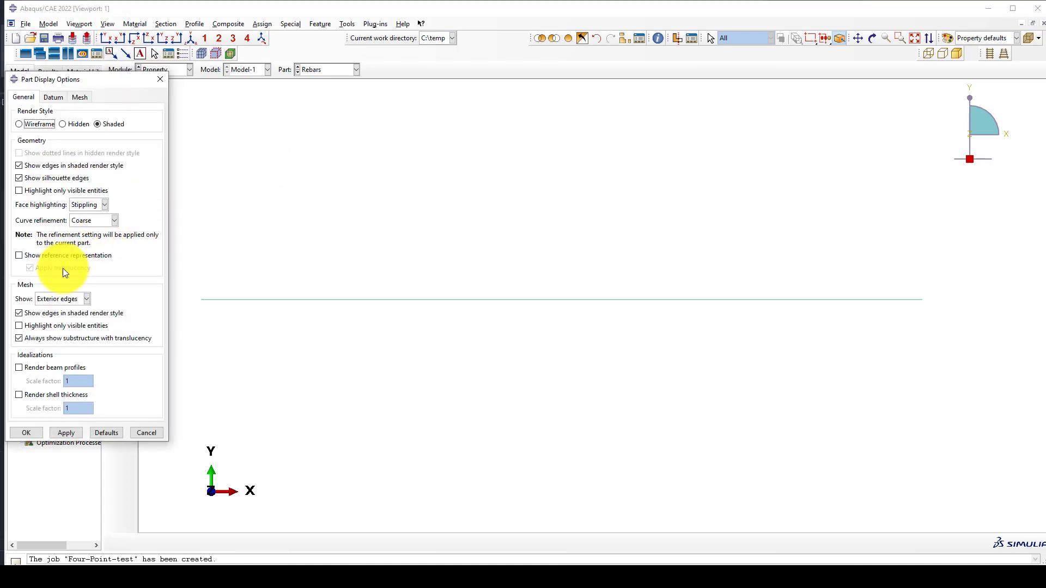
pyautogui.click(42, 367)
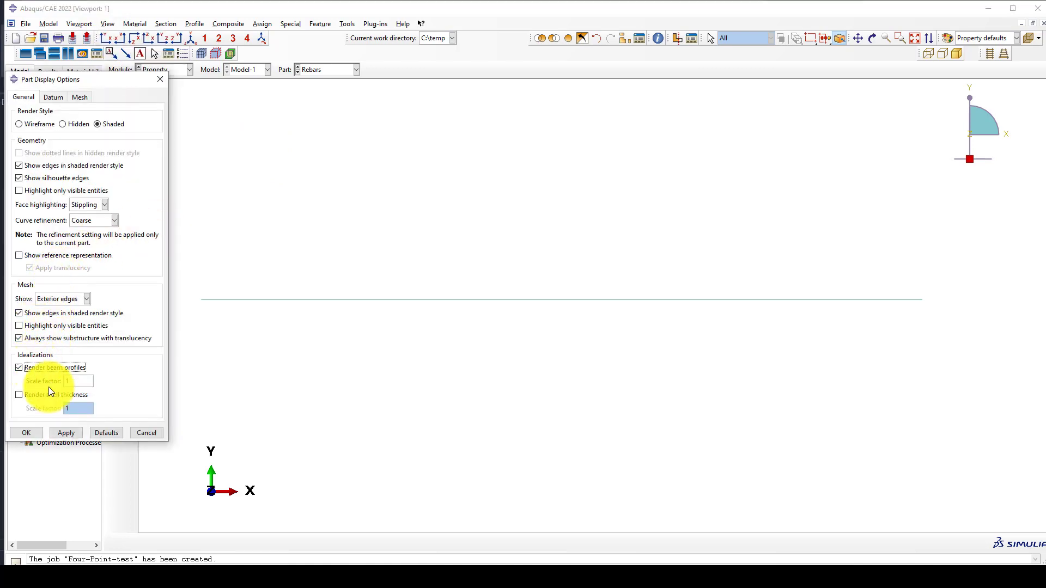
pyautogui.click(67, 431)
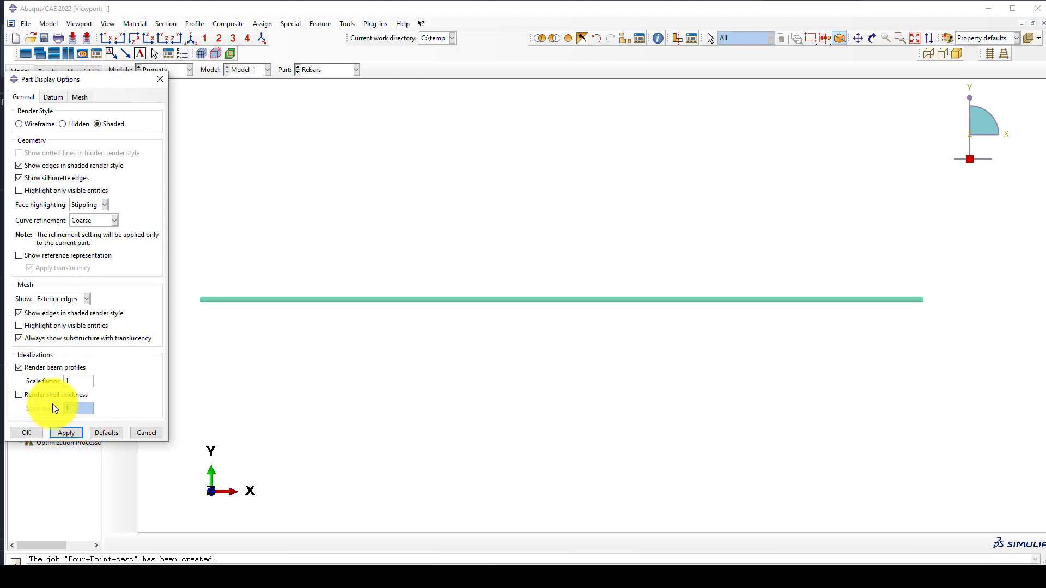
pyautogui.click(26, 433)
# Display the Stirrups part to check its rendered beam profile
pyautogui.click(329, 69)
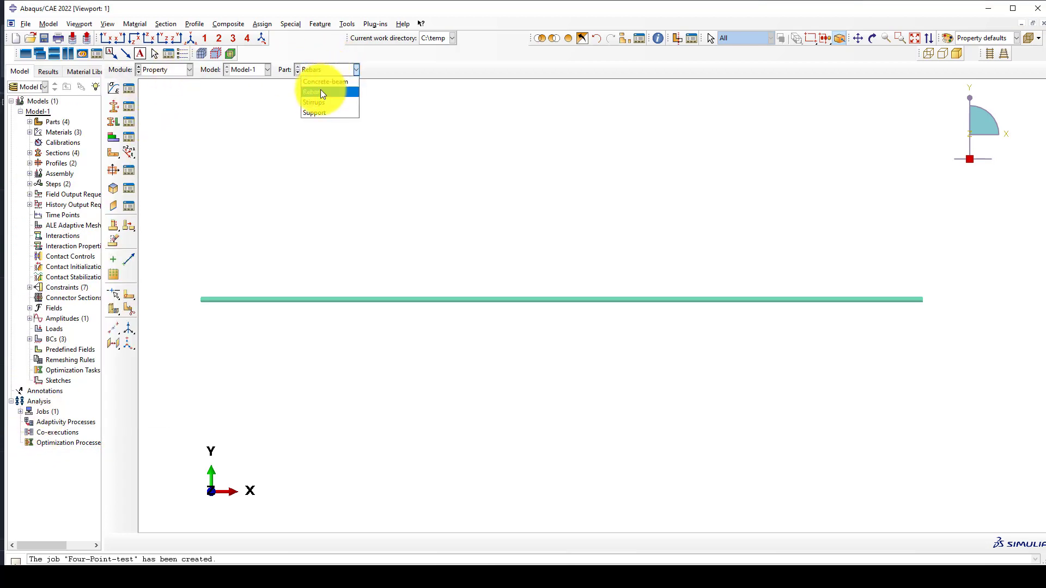
pyautogui.click(320, 107)
pyautogui.scroll(5, 604, 300)
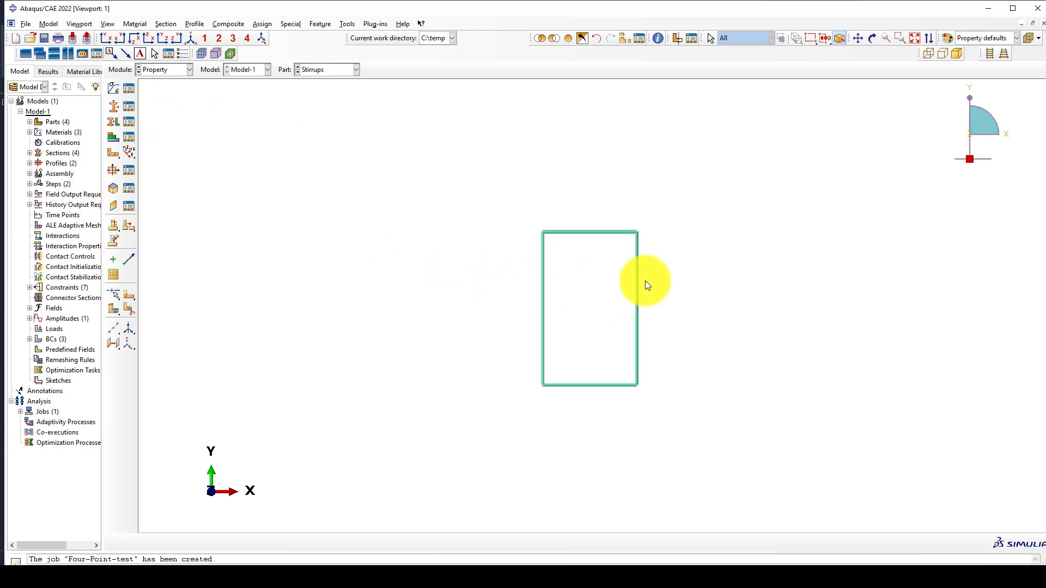
# Submit the Four-Point-test job for analysis from the Job module
pyautogui.click(173, 70)
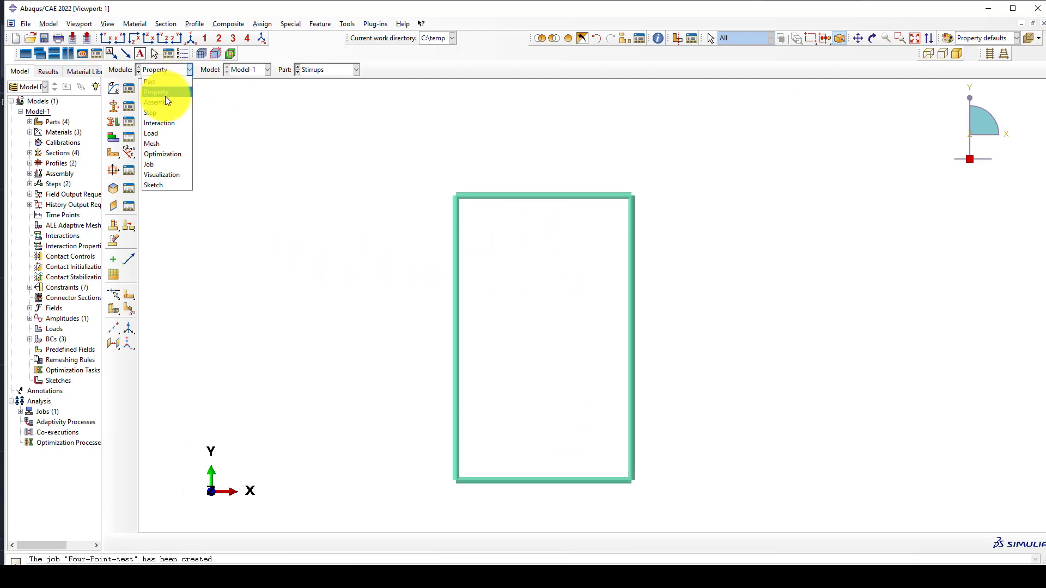
pyautogui.click(165, 164)
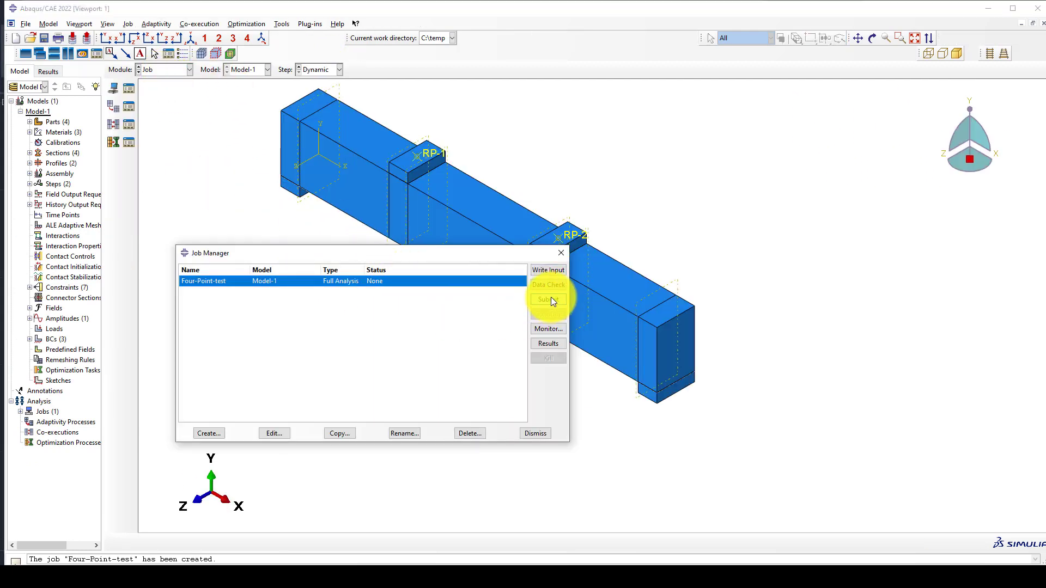
pyautogui.click(548, 299)
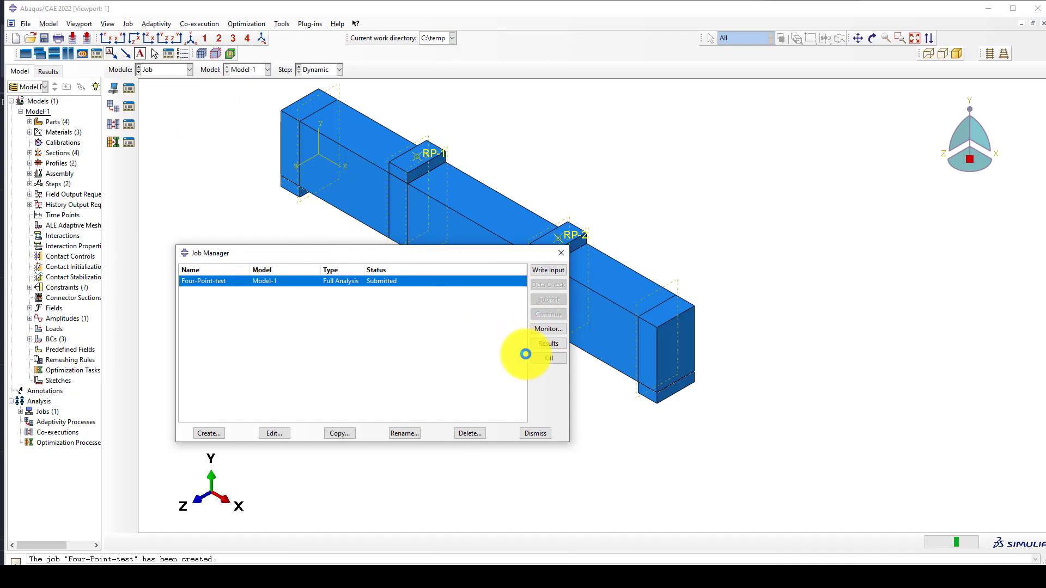
# Monitor the Four-Point-test job, enlarging its log area and reviewing the increments and analysis progress
pyautogui.click(547, 330)
pyautogui.moveTo(199, 64); pyautogui.dragTo(322, 66)
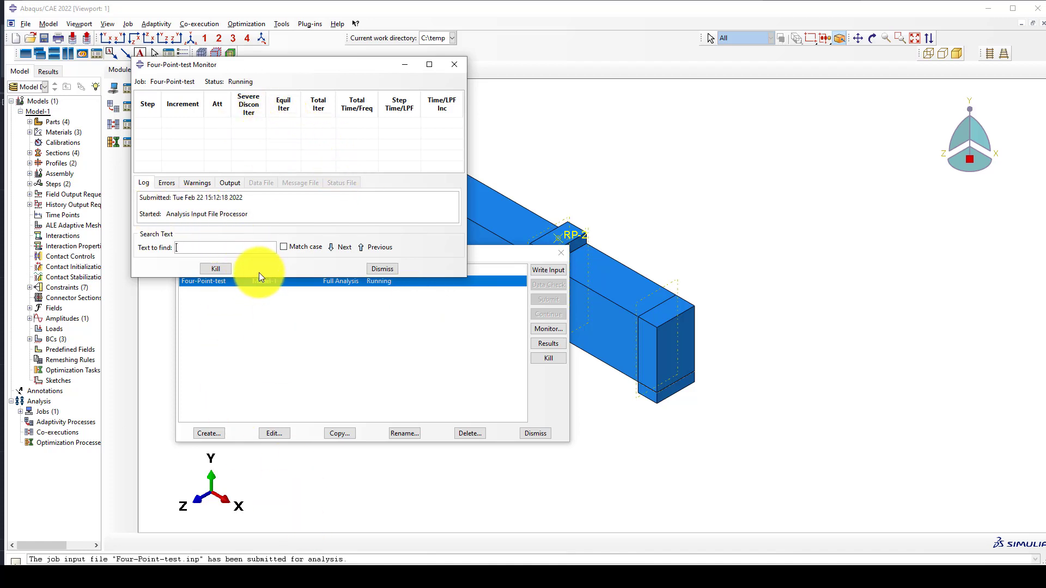
pyautogui.moveTo(260, 277); pyautogui.dragTo(264, 332)
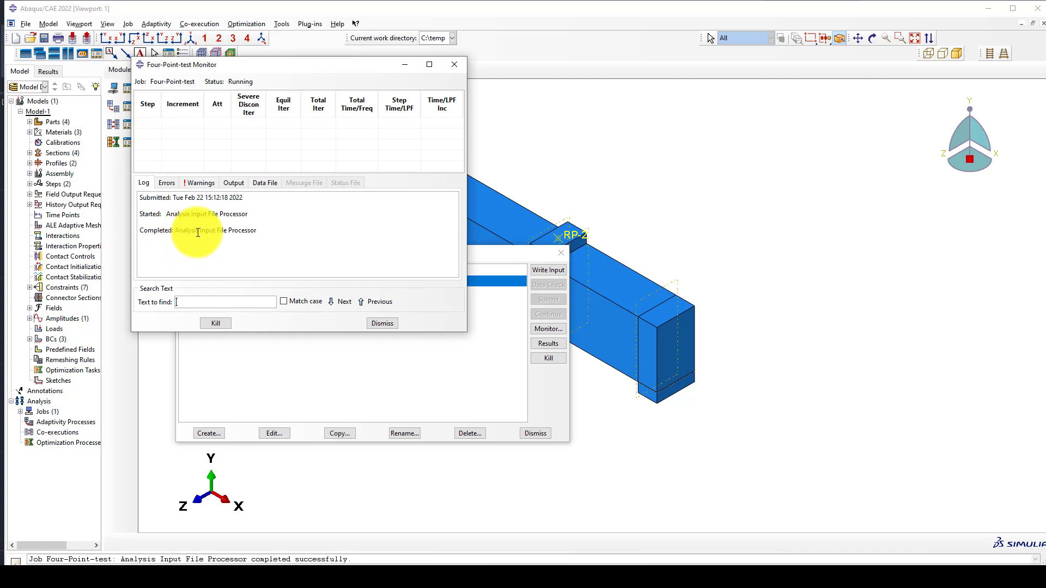
pyautogui.moveTo(159, 231); pyautogui.dragTo(202, 230)
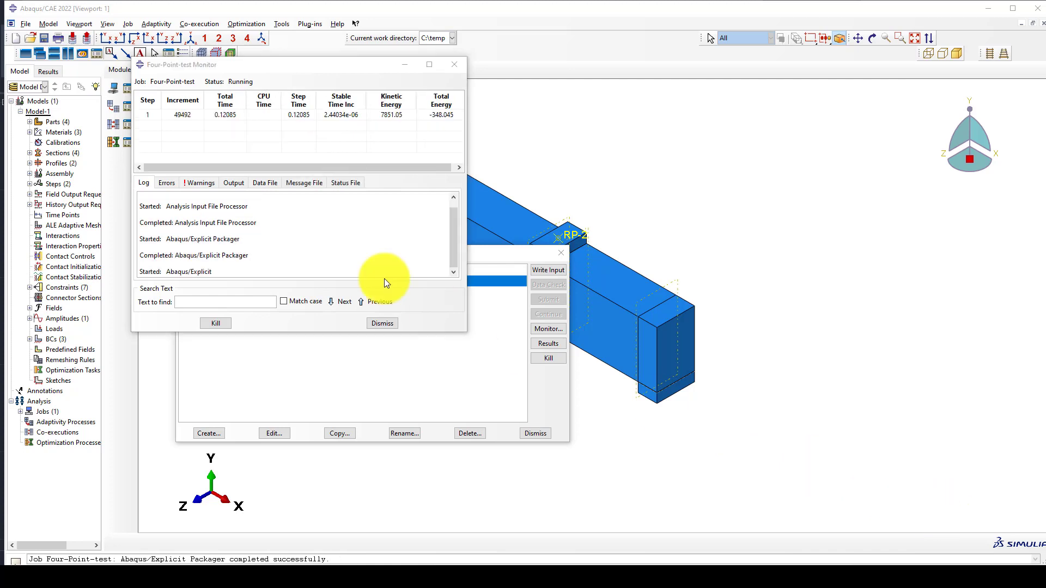
pyautogui.click(298, 116)
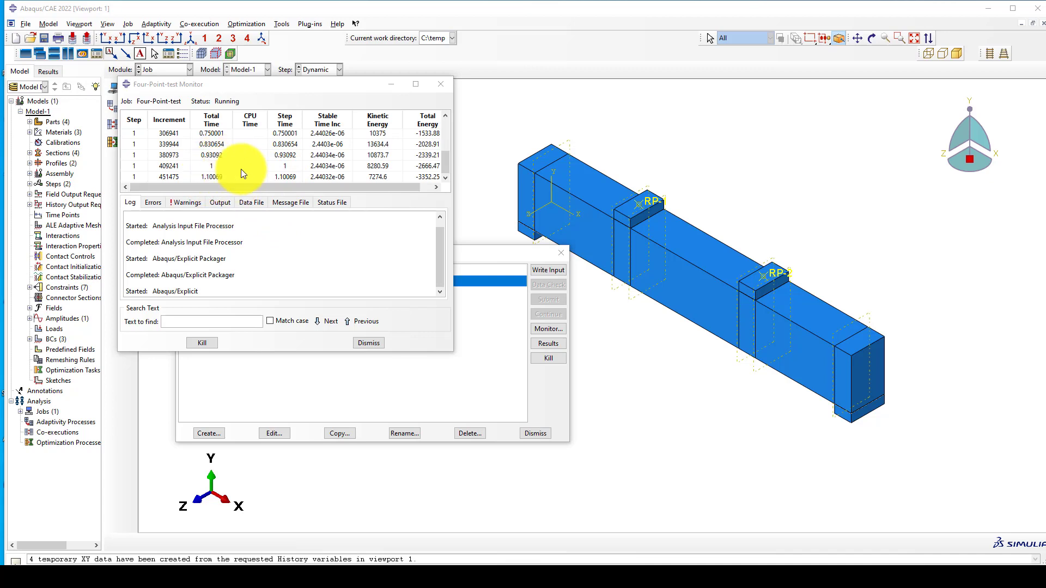
pyautogui.scroll(-4, 689, 325)
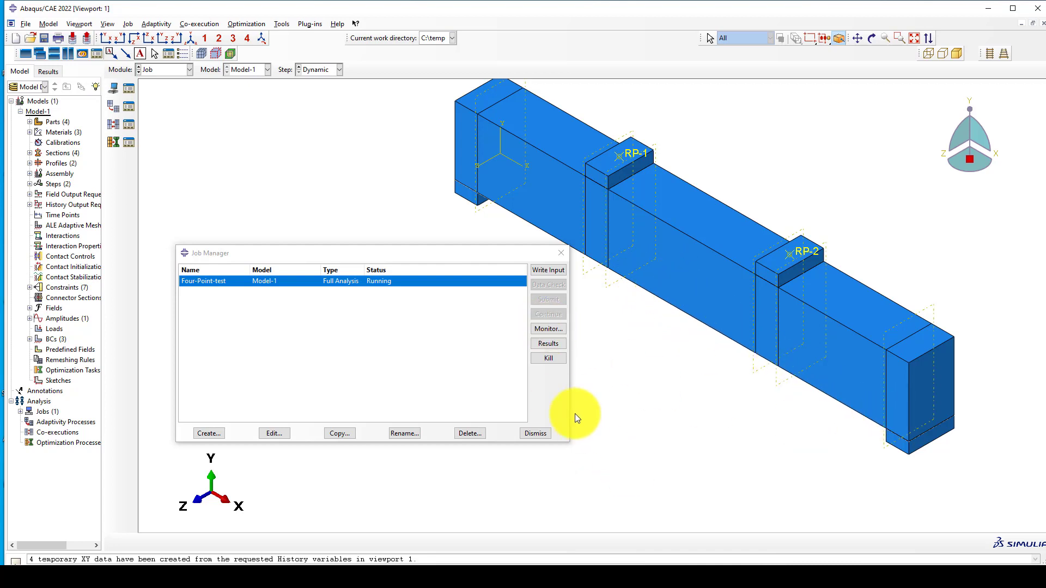
# Kill the running Four-Point-test job and close its monitor
pyautogui.click(666, 569)
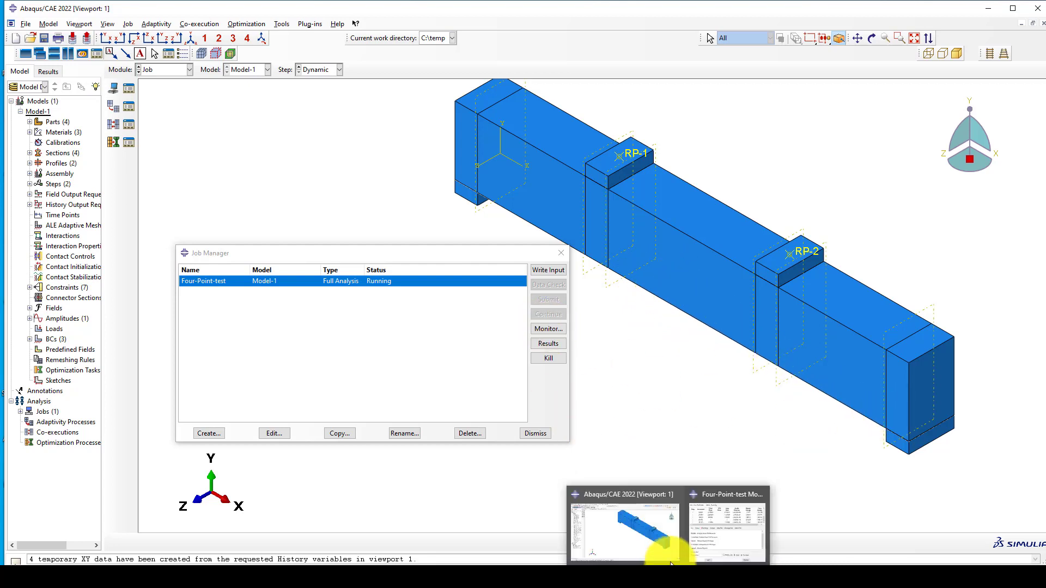
pyautogui.click(707, 533)
pyautogui.click(187, 341)
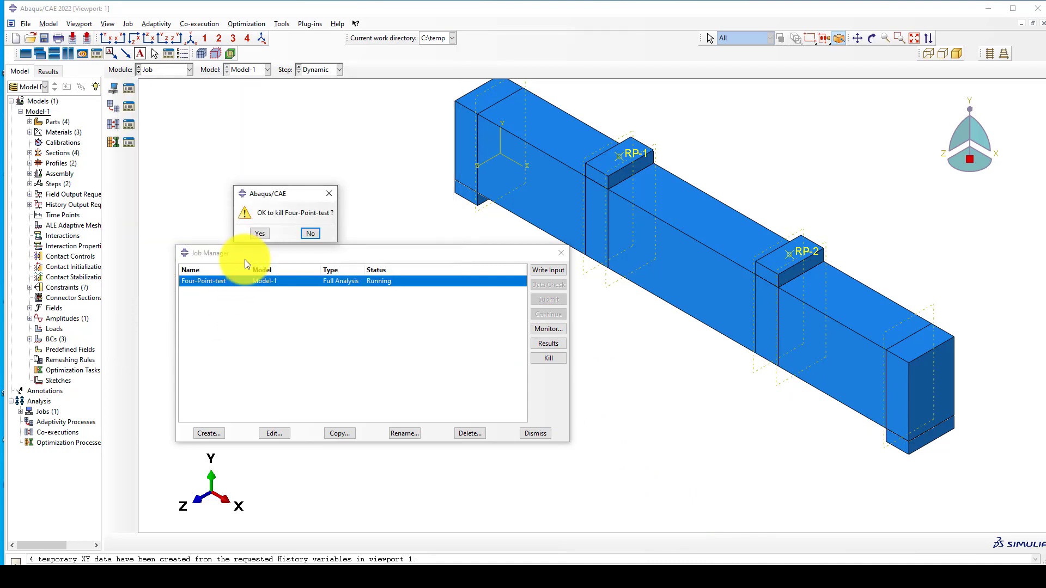
pyautogui.click(254, 234)
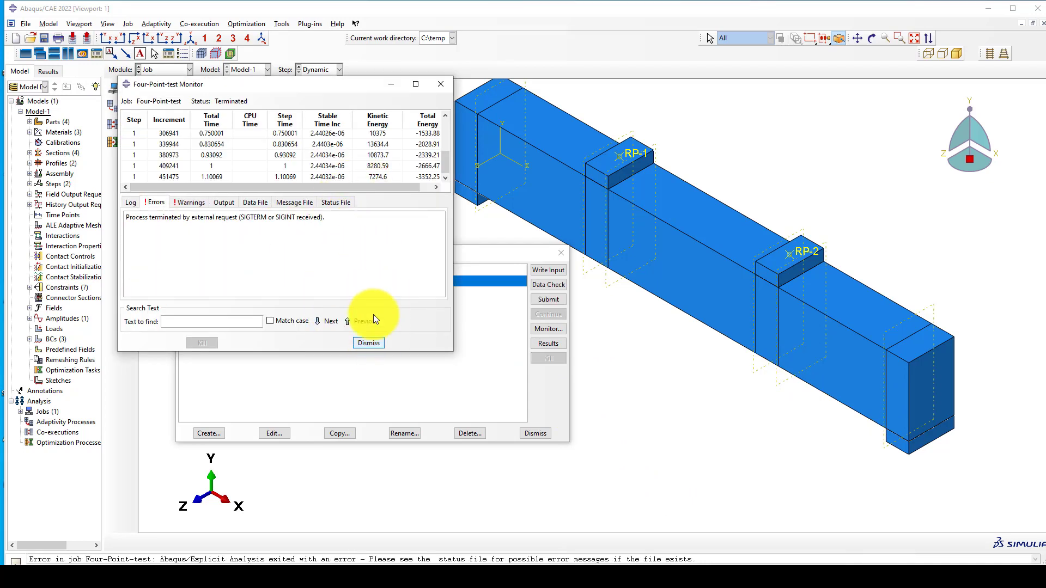
pyautogui.click(376, 342)
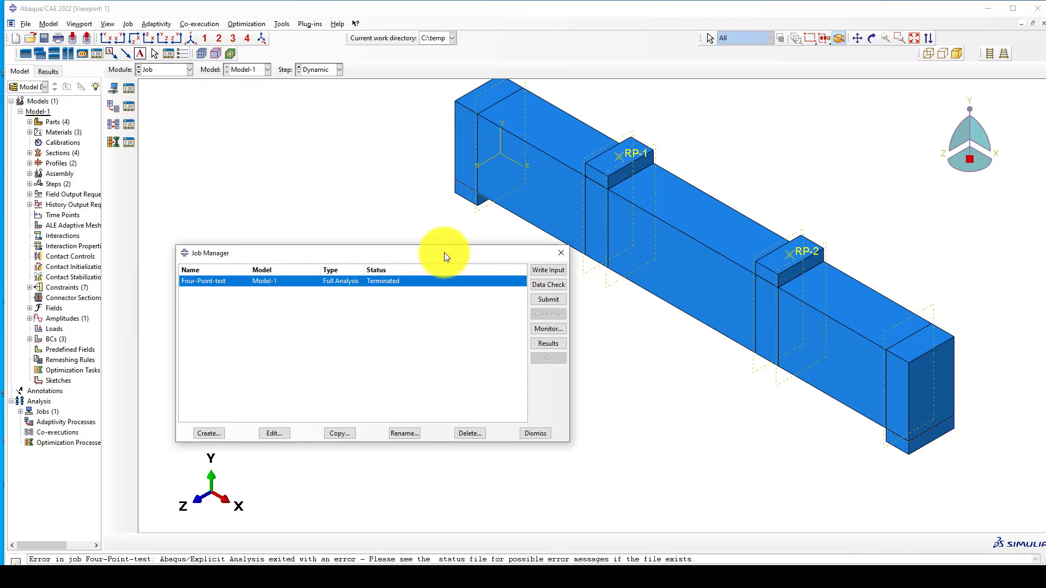
# Open the Four-Point-test results and show all parts of the deformed model in isometric view
pyautogui.moveTo(444, 253); pyautogui.dragTo(407, 244)
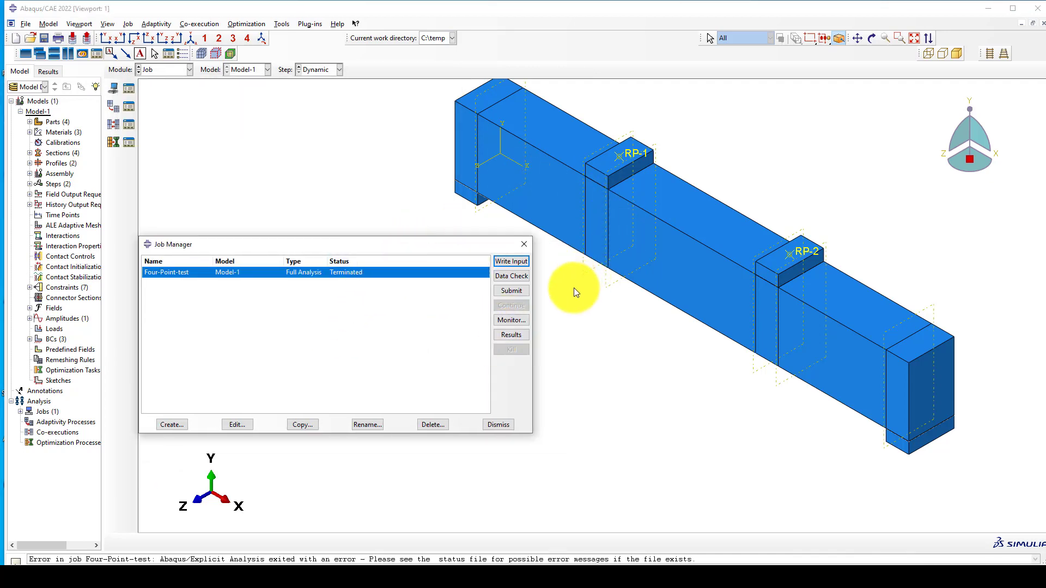
pyautogui.scroll(-1, 693, 305)
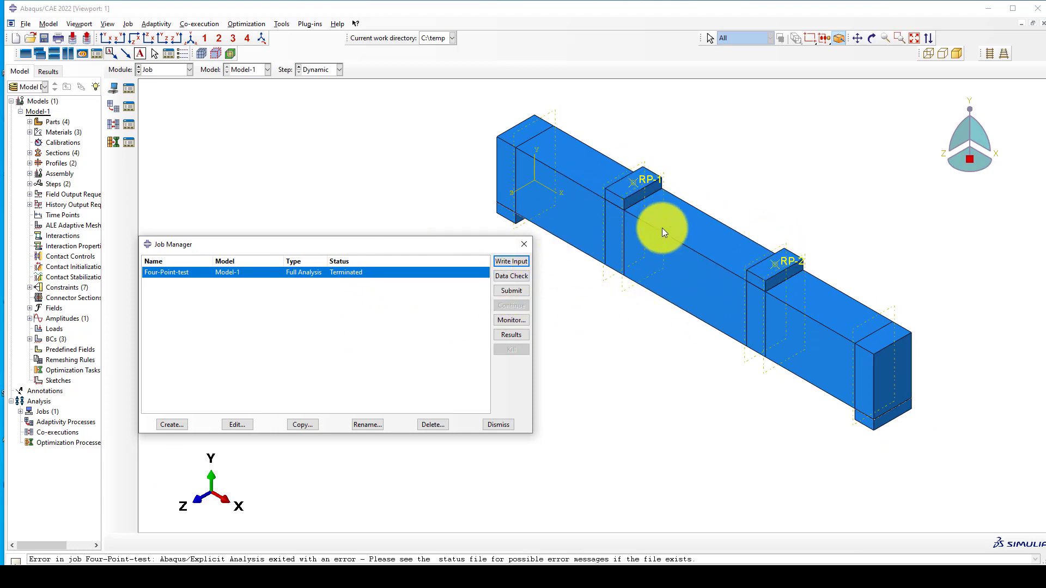
pyautogui.click(517, 335)
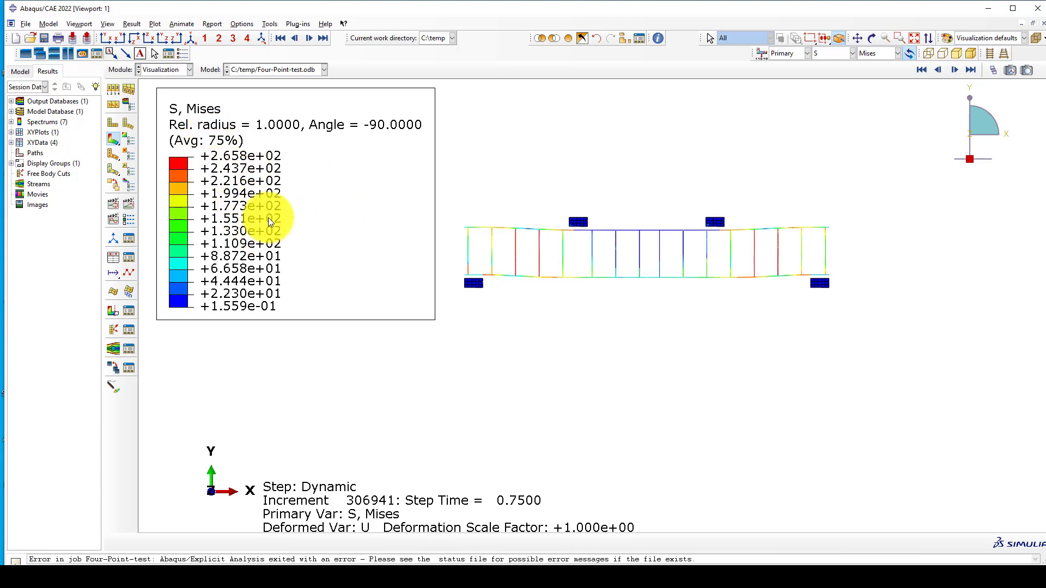
pyautogui.click(567, 39)
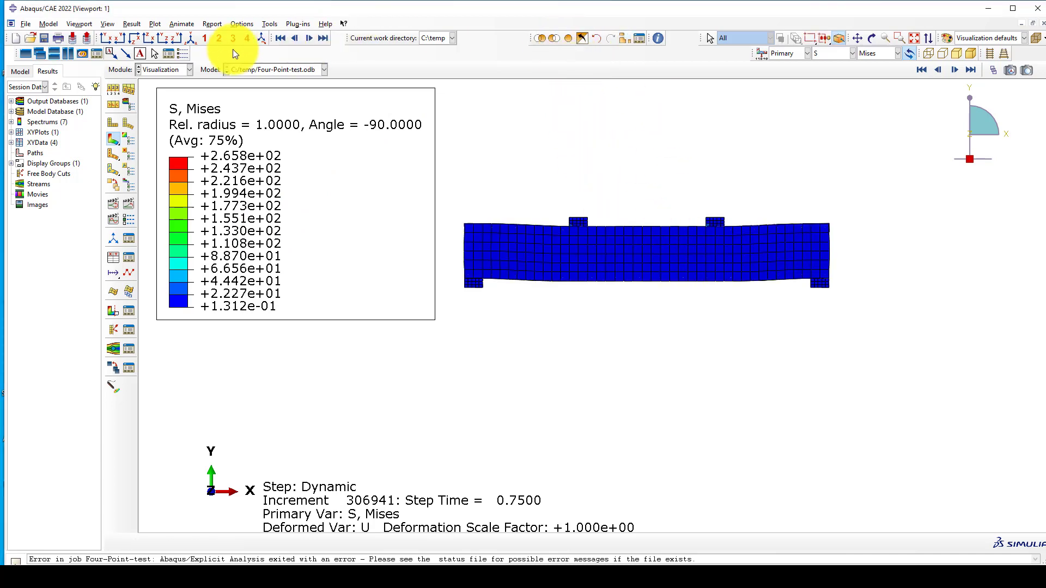
pyautogui.click(186, 39)
pyautogui.scroll(-3, 744, 204)
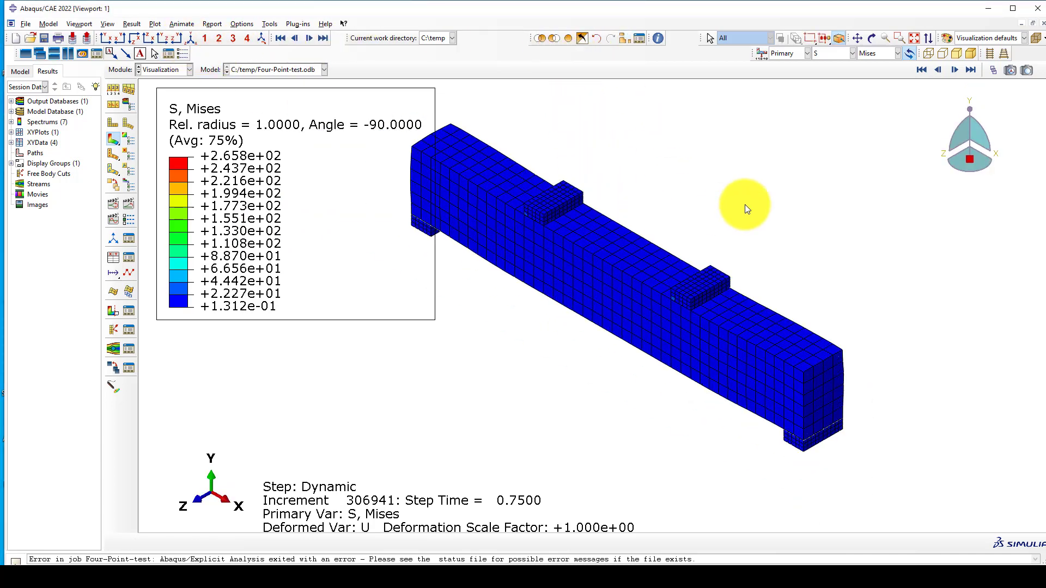
# Isolate the CONCRETE-BEAM-1 instance and compare its Mises stress contours at the first and last frames
pyautogui.click(626, 39)
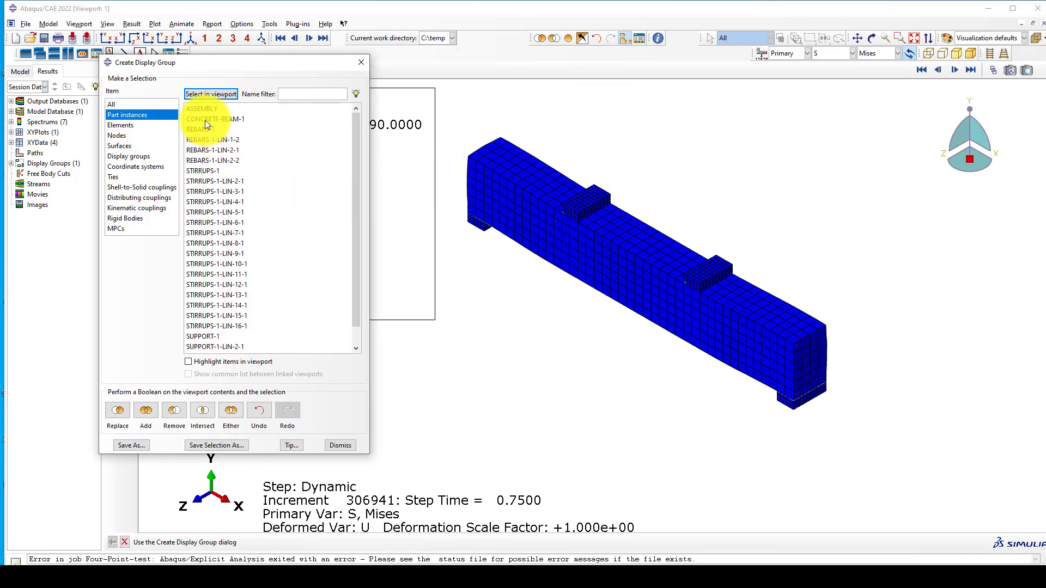
pyautogui.click(205, 120)
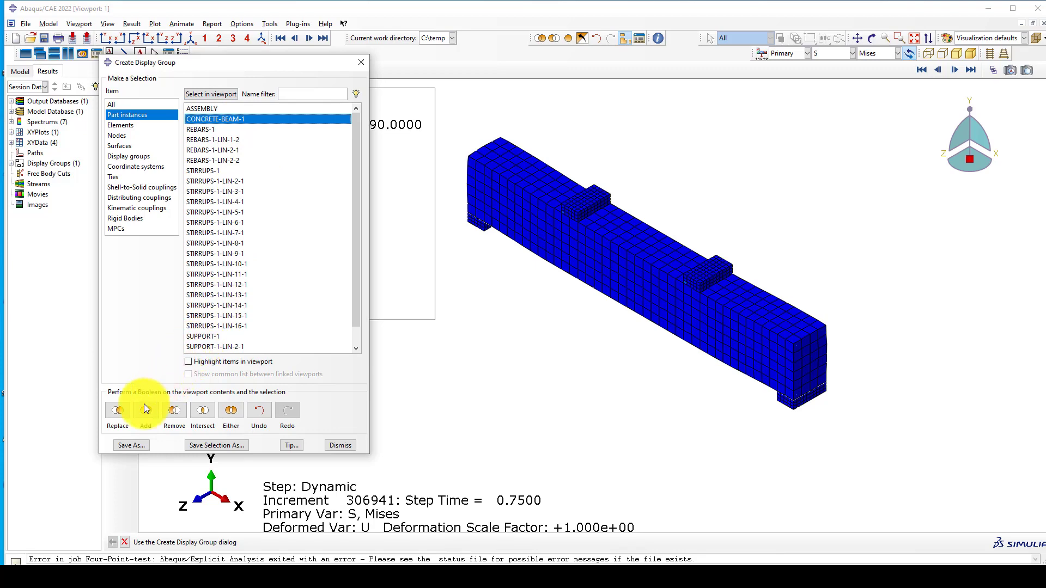
pyautogui.click(112, 416)
pyautogui.click(359, 63)
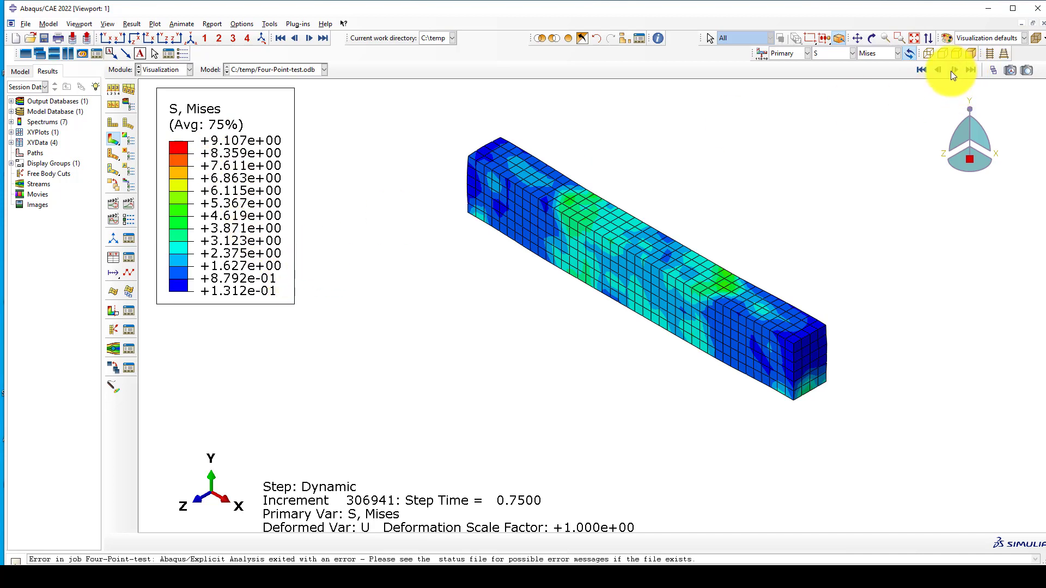
pyautogui.click(922, 70)
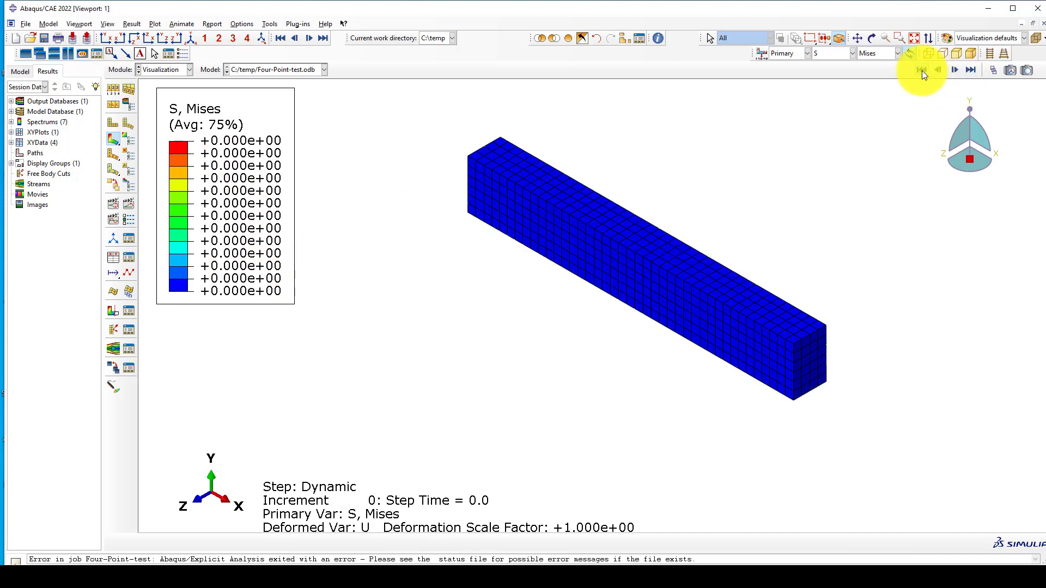
pyautogui.click(972, 70)
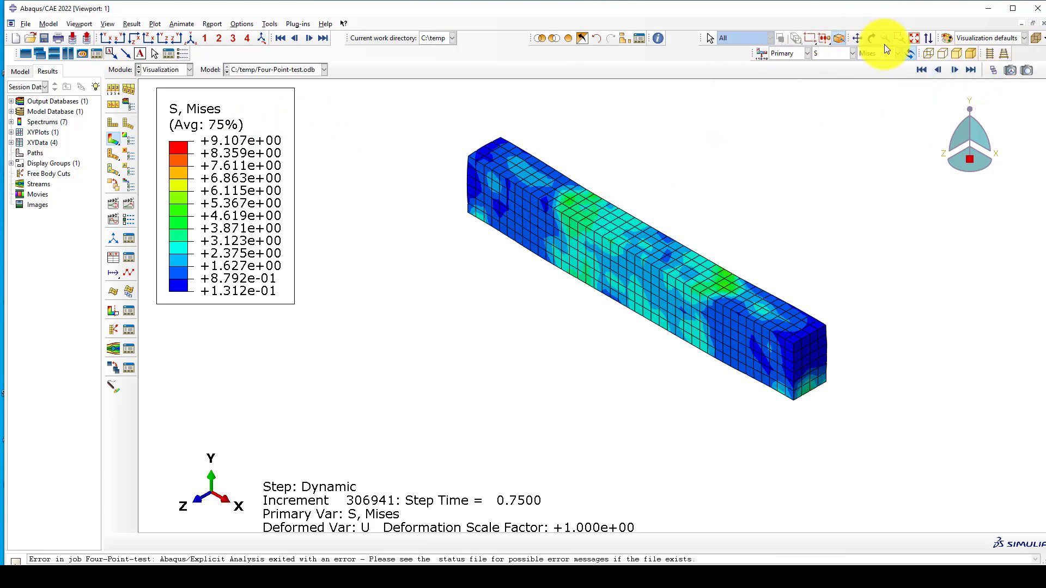
# Plot the DAMAGET contour on the concrete beam and step through its frames in the XY front view
pyautogui.click(842, 53)
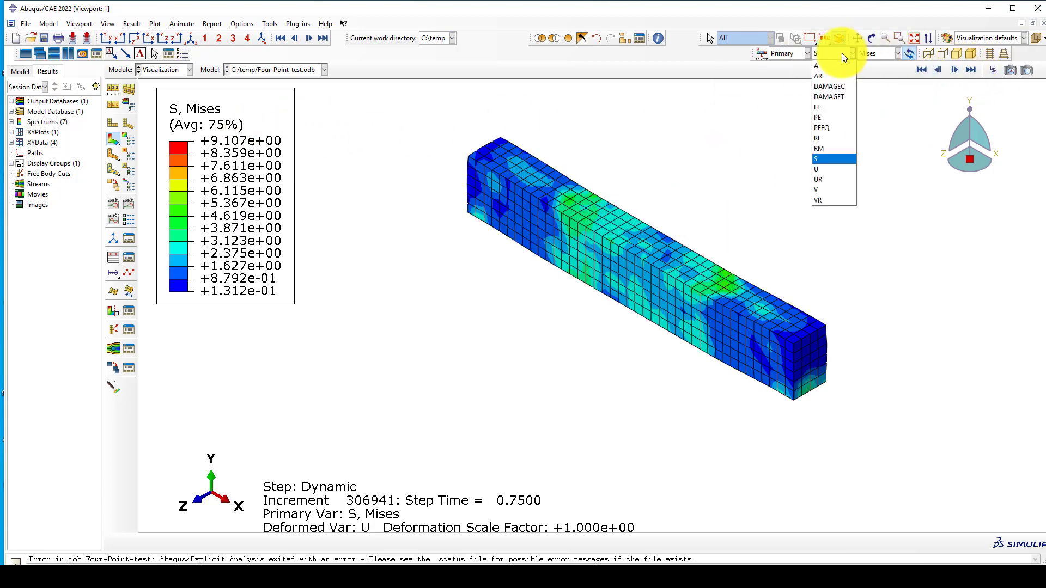
pyautogui.click(842, 96)
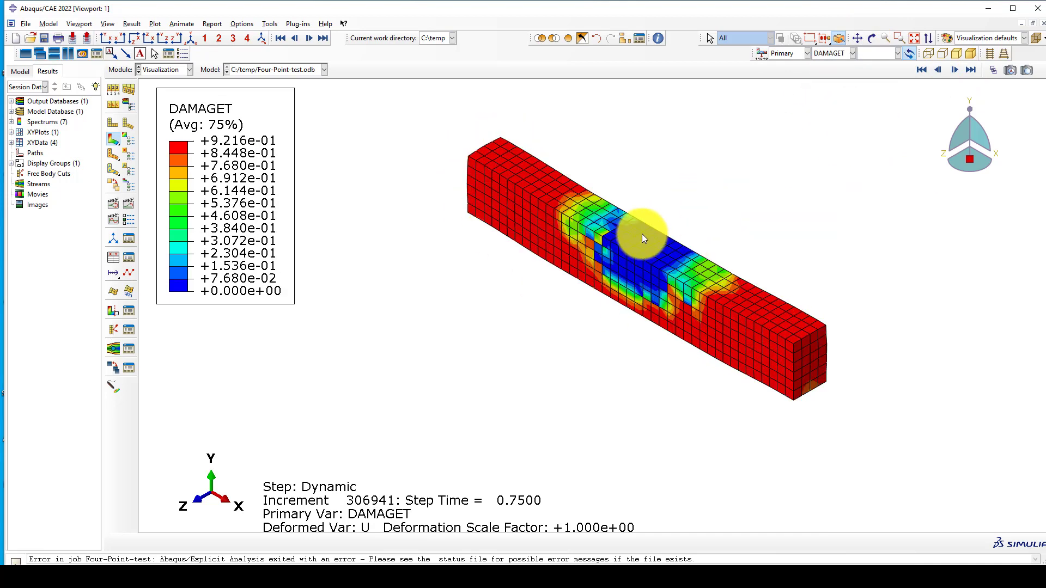
pyautogui.click(955, 71)
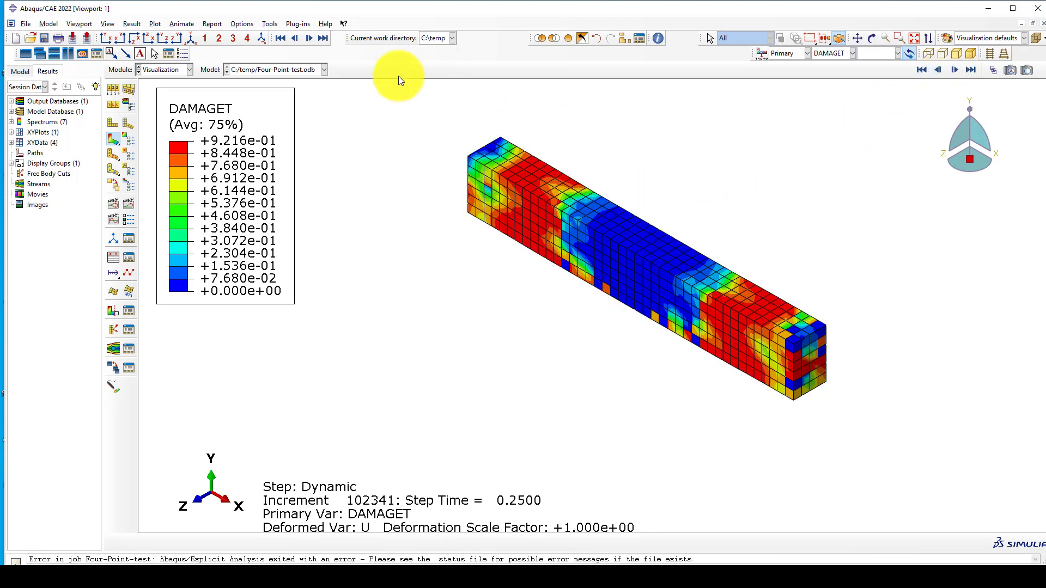
pyautogui.click(105, 38)
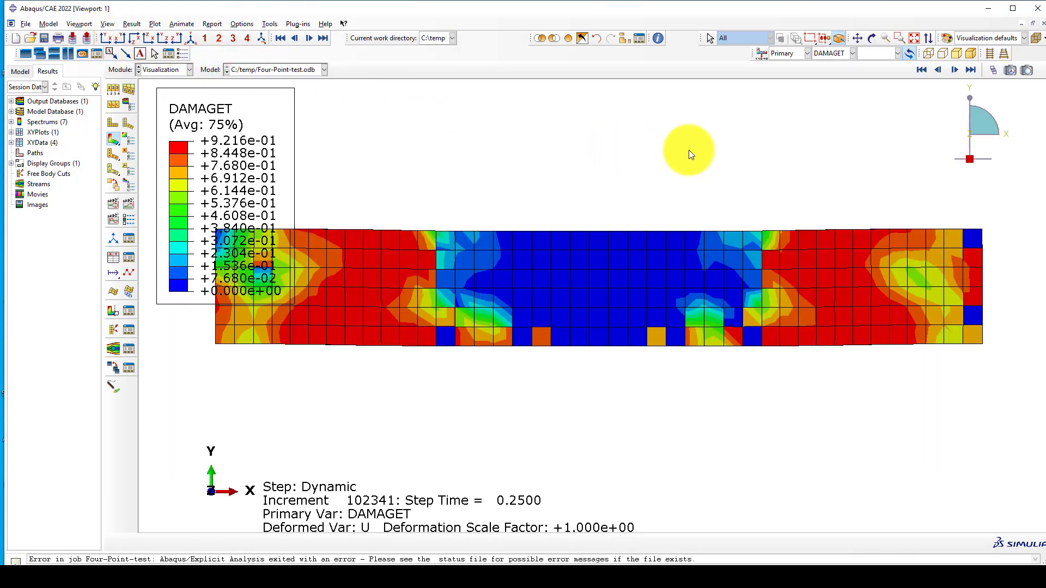
pyautogui.scroll(-3, 688, 157)
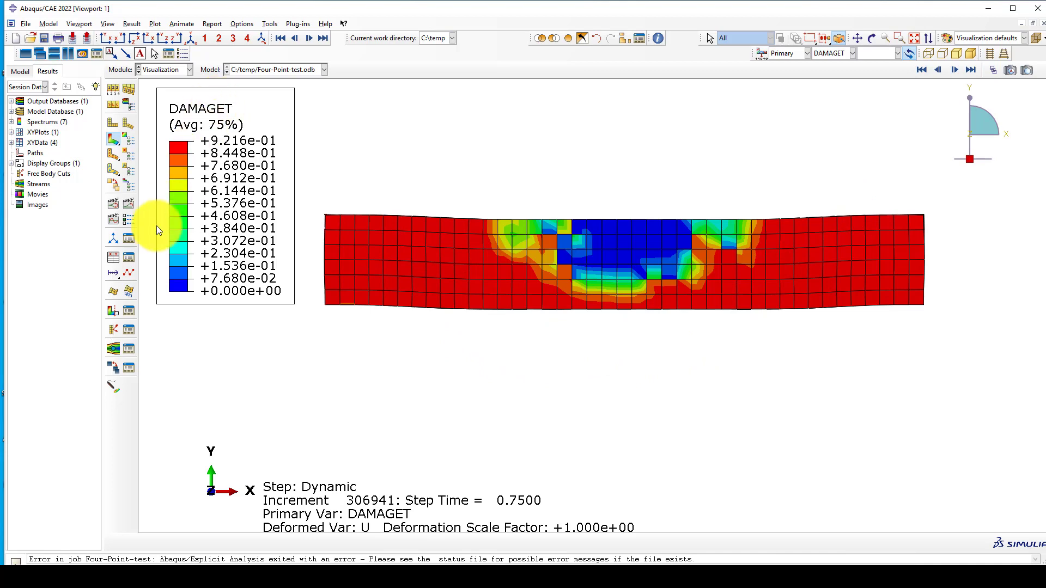
# Delete the four temporary XY data sets, _temp_1 to _temp_4, from the current session
pyautogui.click(127, 258)
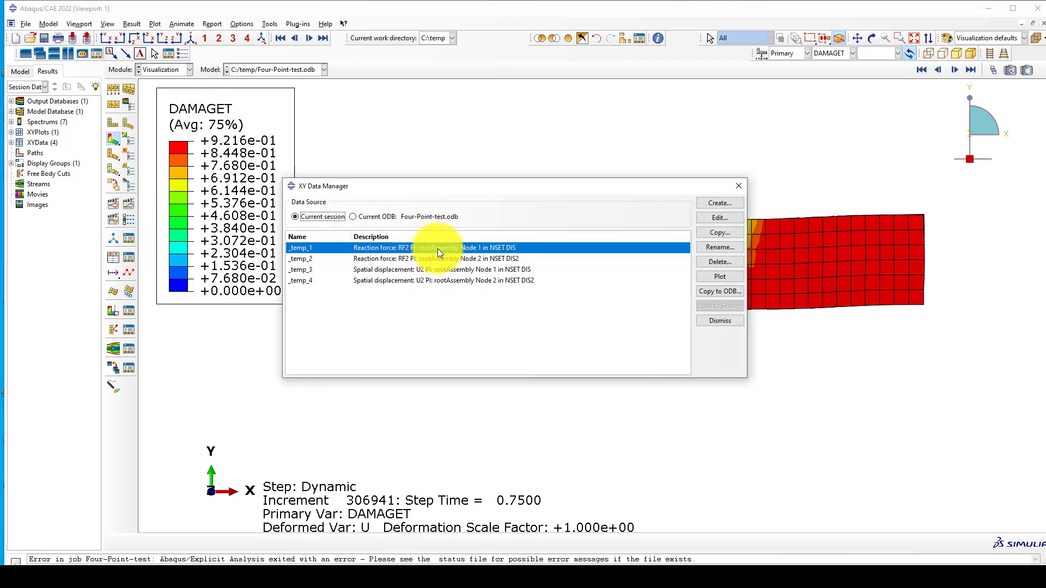
pyautogui.moveTo(437, 248); pyautogui.dragTo(487, 283)
pyautogui.click(698, 266)
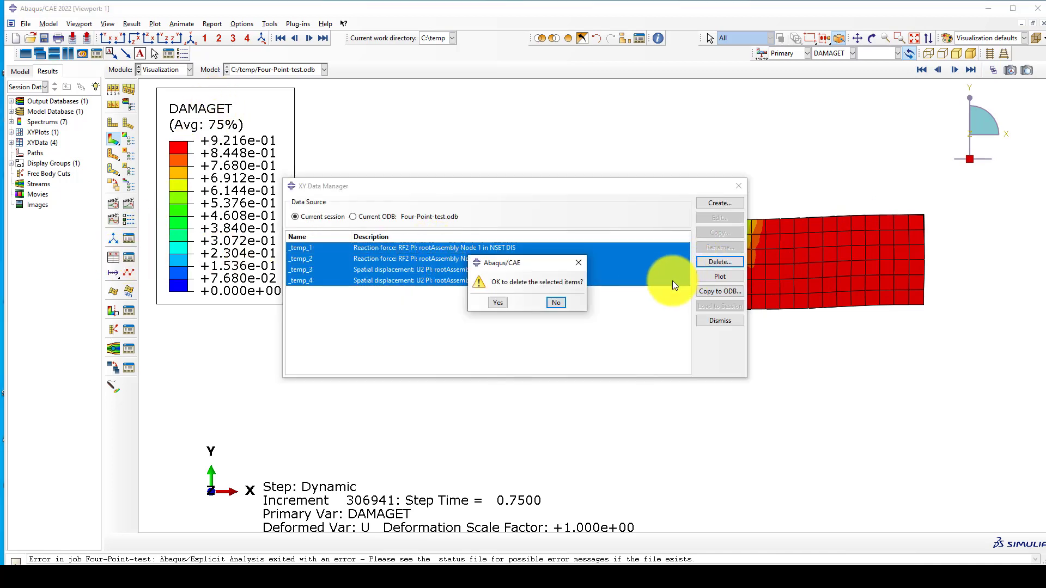
pyautogui.click(489, 301)
# Create XY data named RF from the history output as the sum of the two RF2 reaction forces in sets DIS and DIS2
pyautogui.click(703, 210)
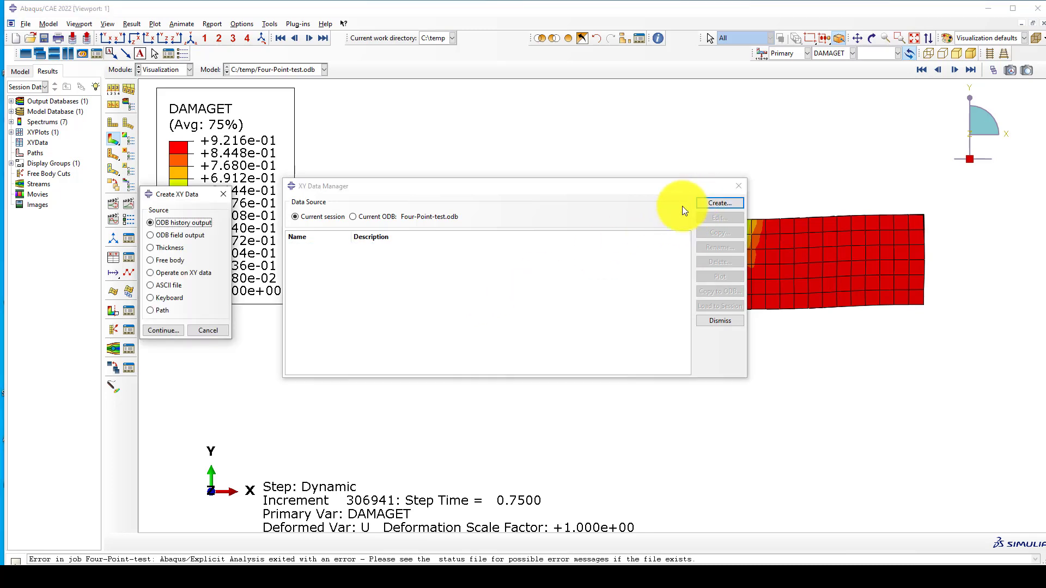
pyautogui.click(164, 332)
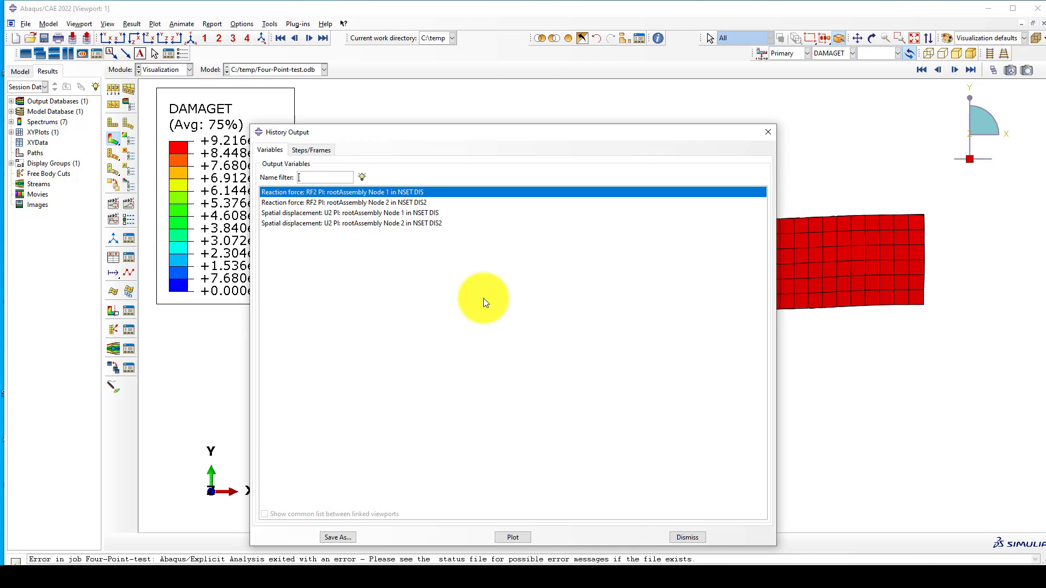
pyautogui.keyDown('ctrl'); pyautogui.click(391, 202); pyautogui.keyUp('ctrl')
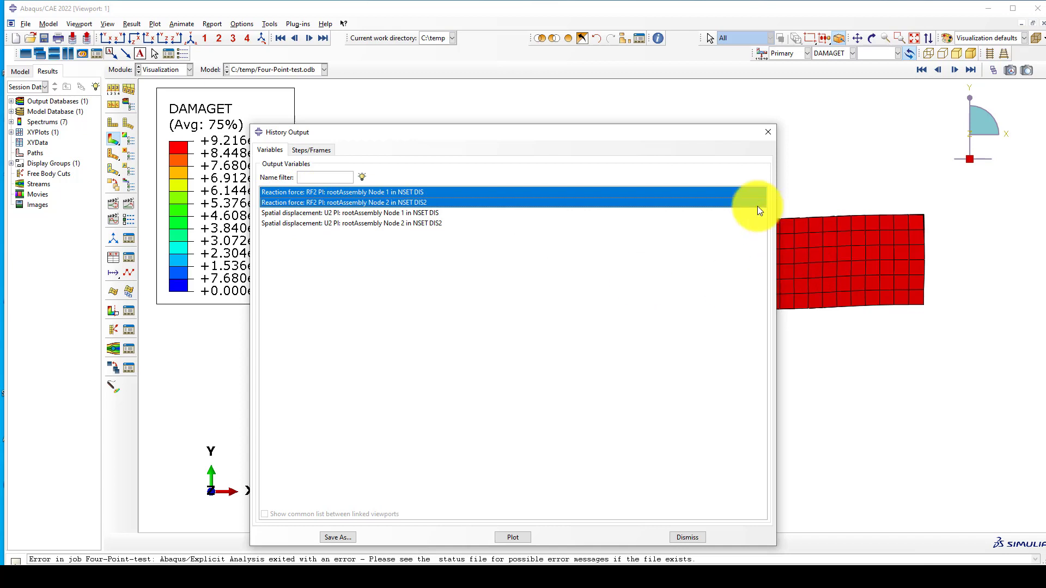
pyautogui.moveTo(722, 138); pyautogui.dragTo(620, 131)
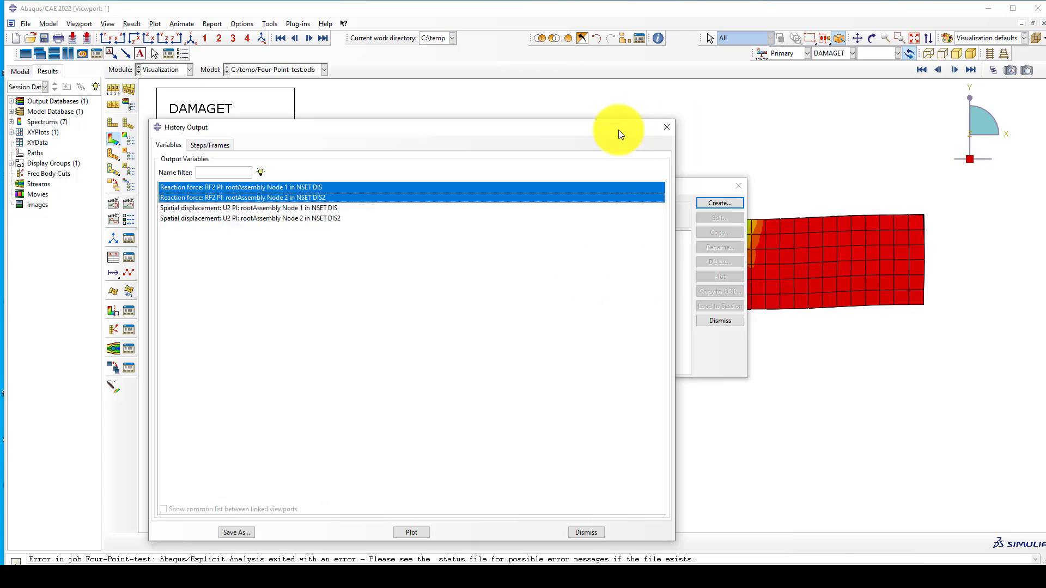
pyautogui.click(236, 533)
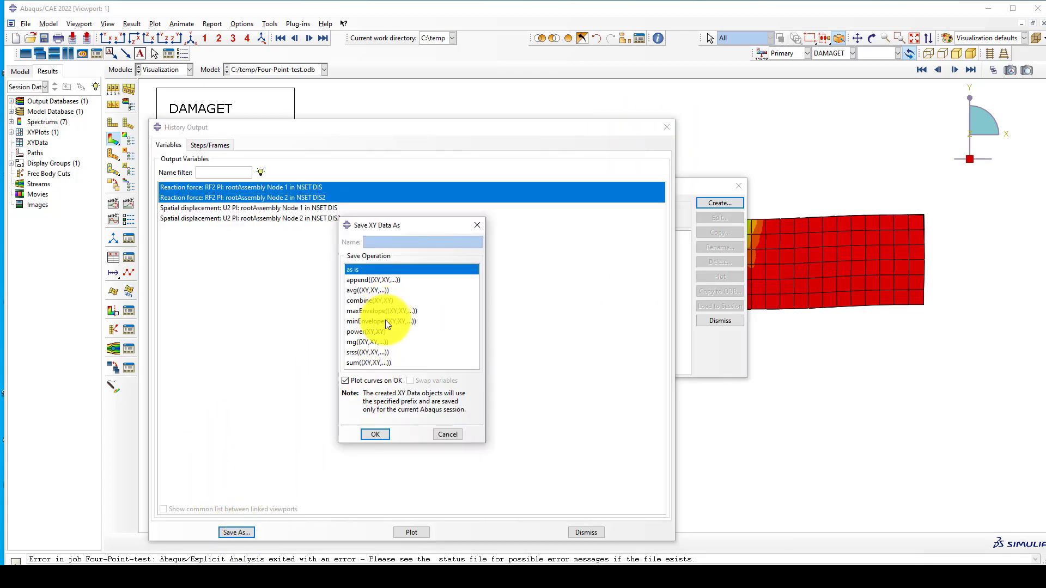
pyautogui.click(372, 363)
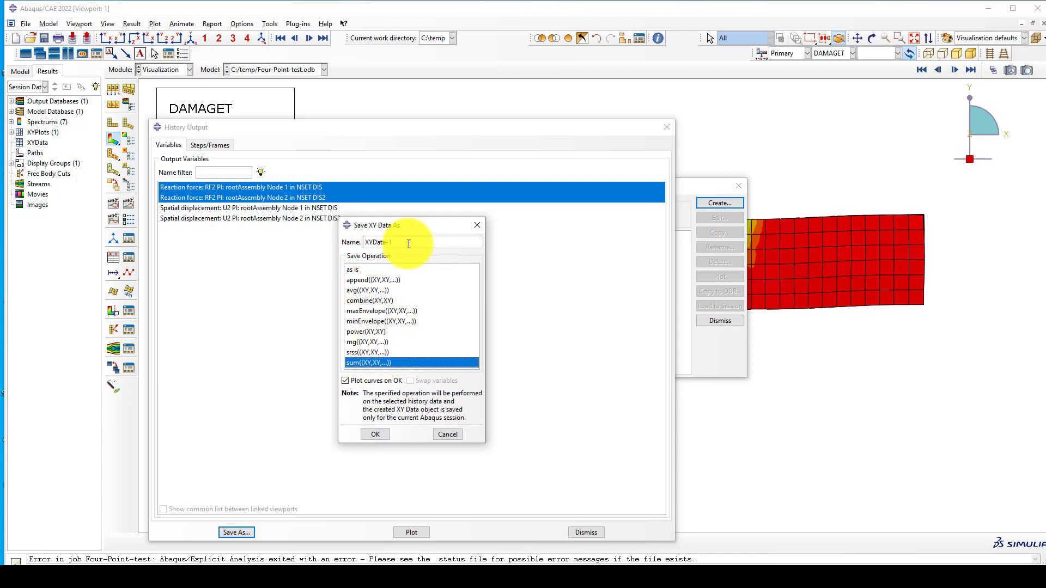
pyautogui.moveTo(394, 243); pyautogui.dragTo(366, 241)
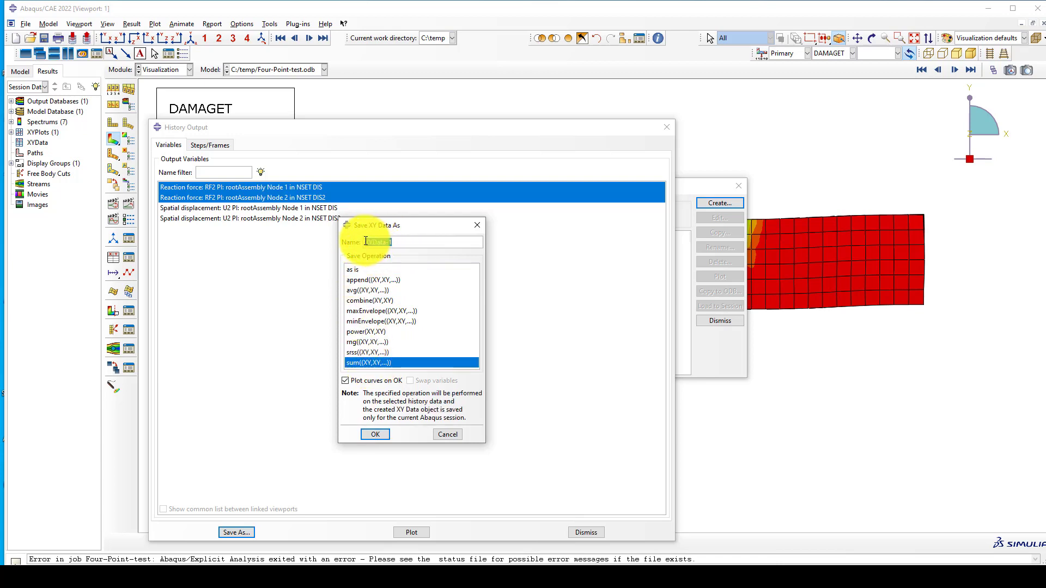
pyautogui.write('RF')
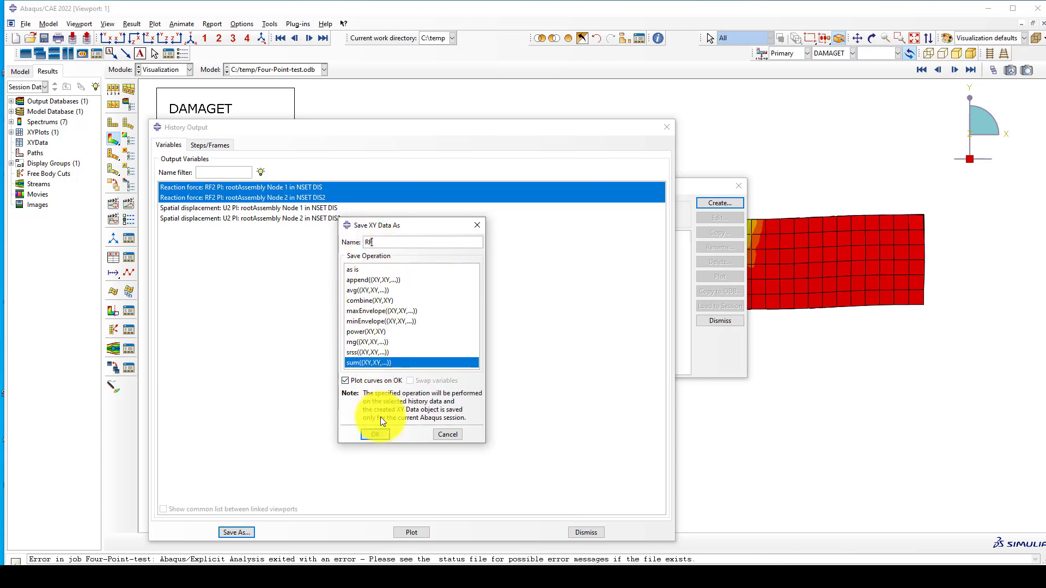
pyautogui.click(378, 433)
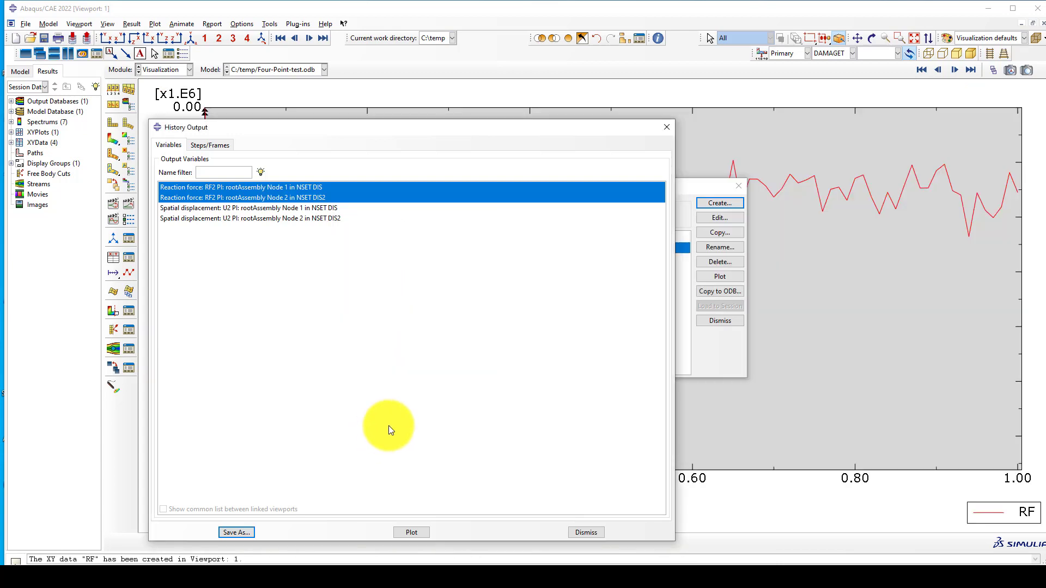
# Save the average of the two U2 spatial displacements in sets DIS and DIS2 as XY data named U2
pyautogui.click(249, 530)
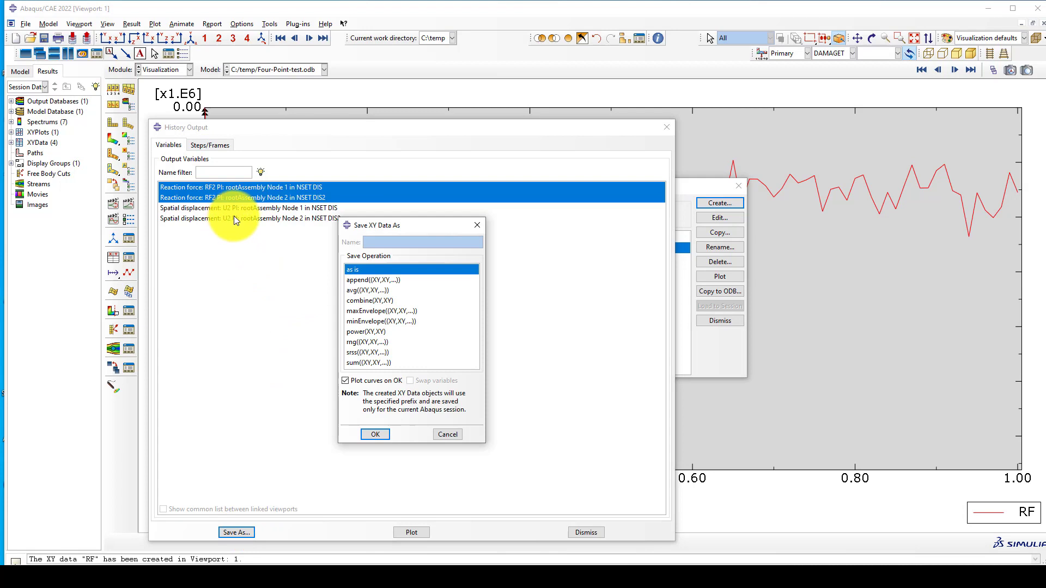
pyautogui.click(476, 225)
pyautogui.click(276, 211)
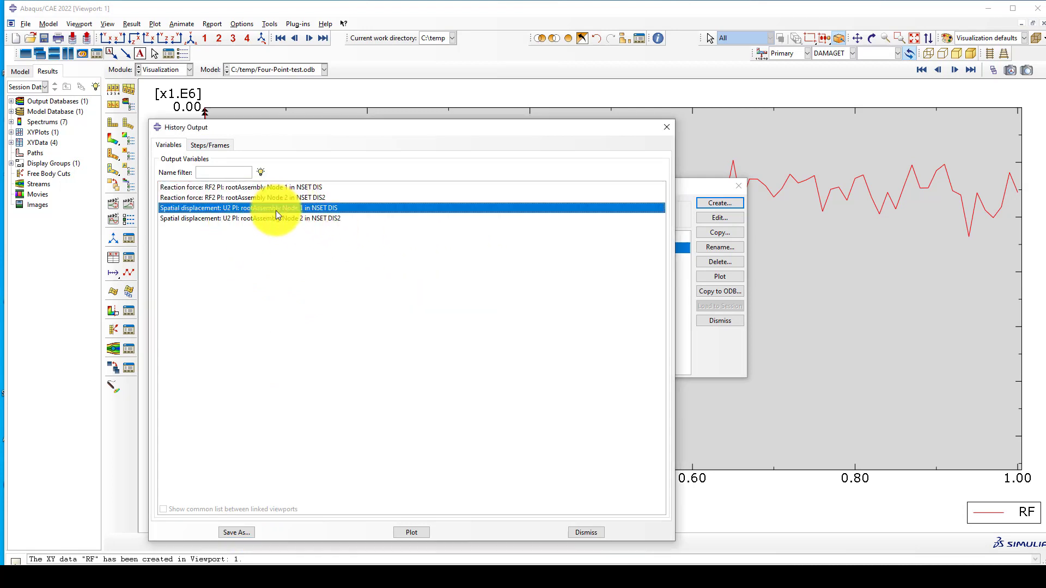
pyautogui.moveTo(276, 210); pyautogui.dragTo(275, 242)
pyautogui.click(243, 530)
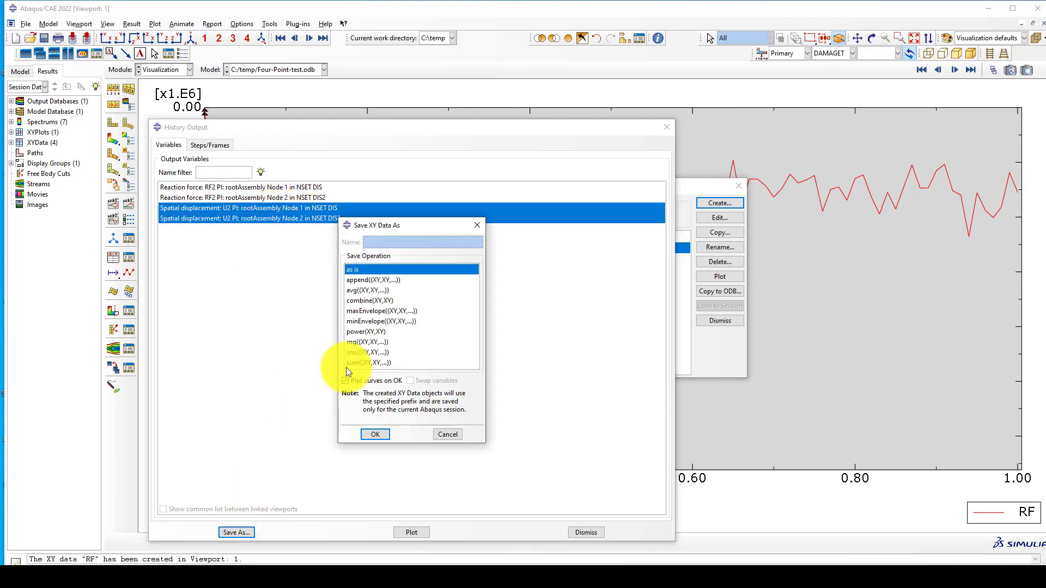
pyautogui.click(365, 291)
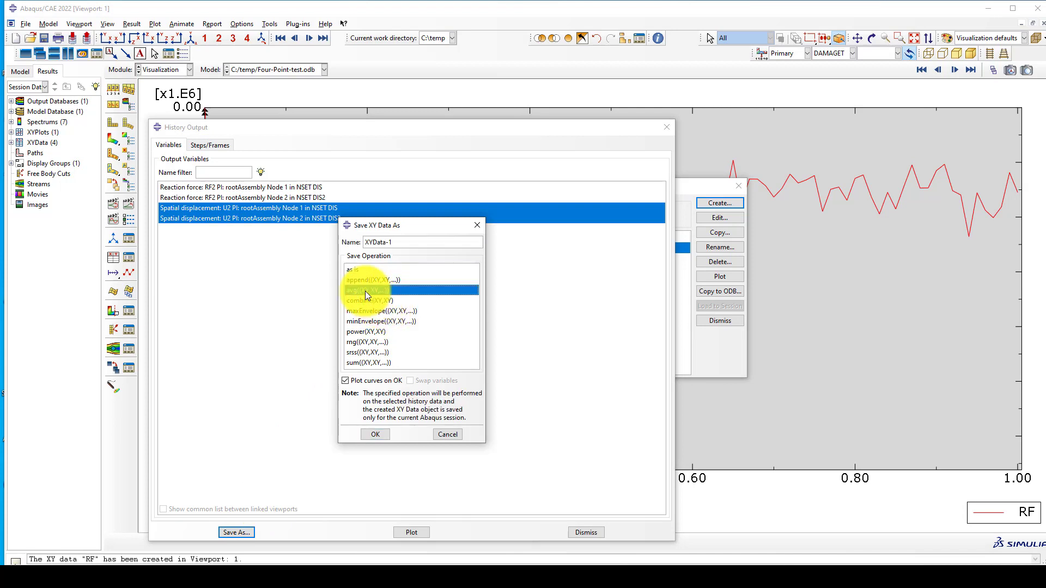
pyautogui.moveTo(401, 242); pyautogui.dragTo(358, 241)
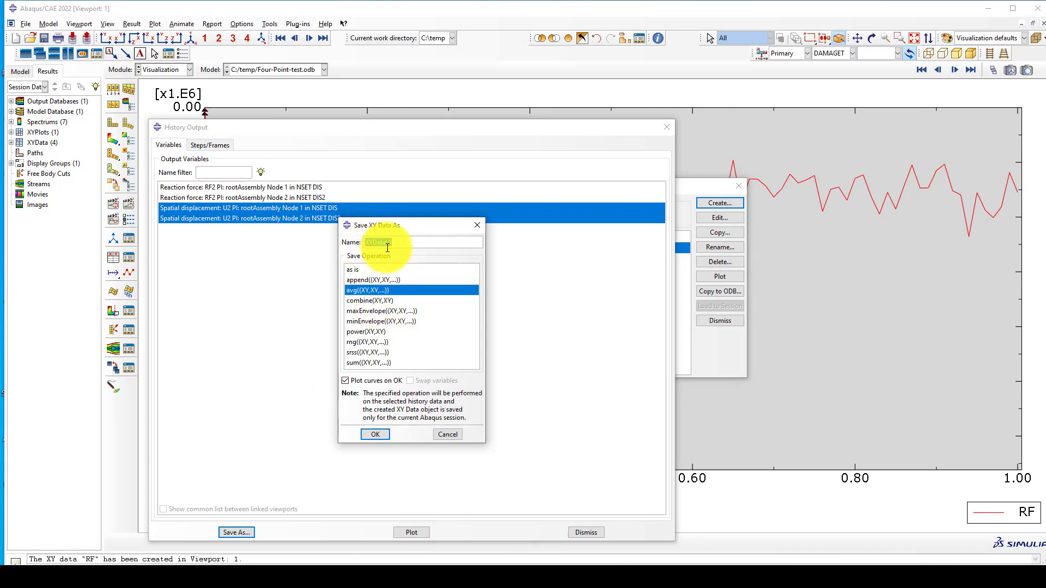
pyautogui.write('U2')
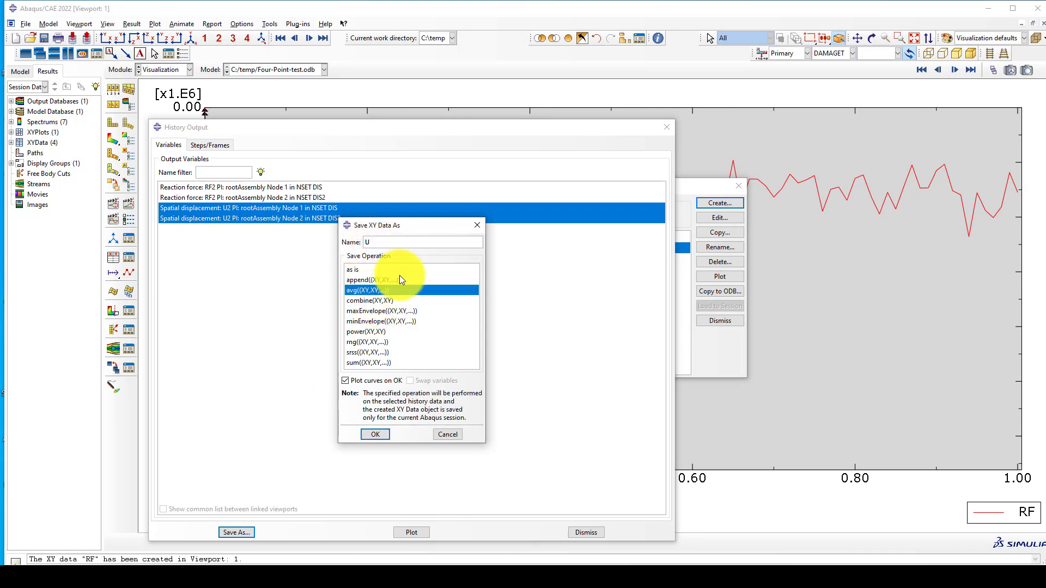
pyautogui.click(381, 433)
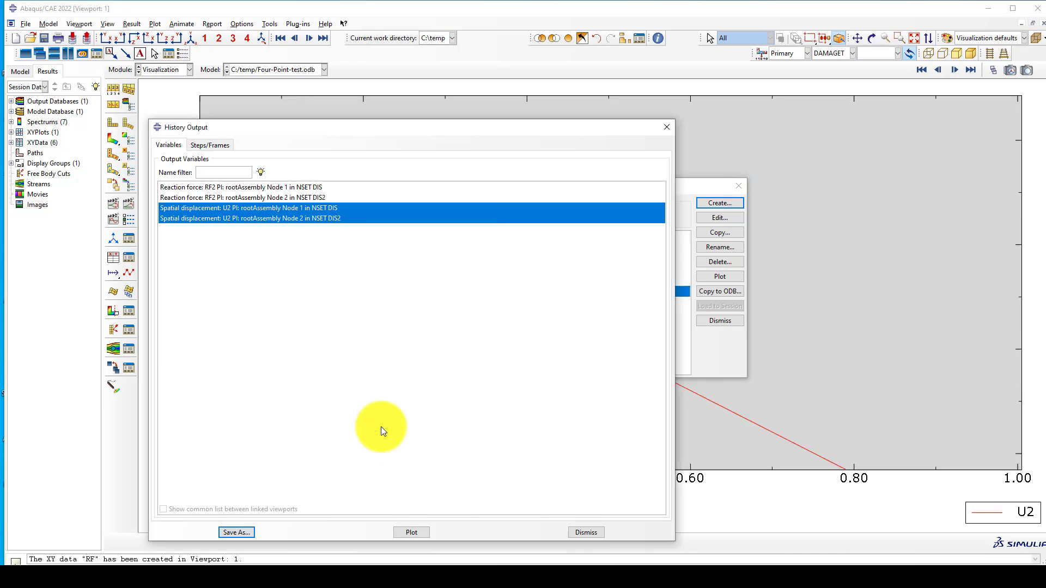
pyautogui.click(665, 127)
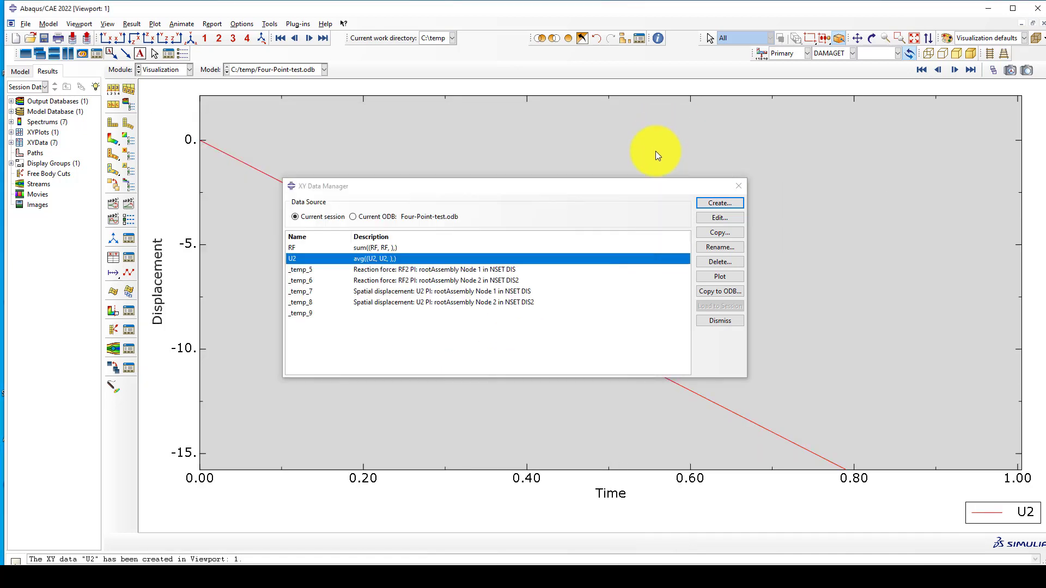
# Delete the temporary XY data sets _temp_5 to _temp_9 from the current session
pyautogui.click(629, 189)
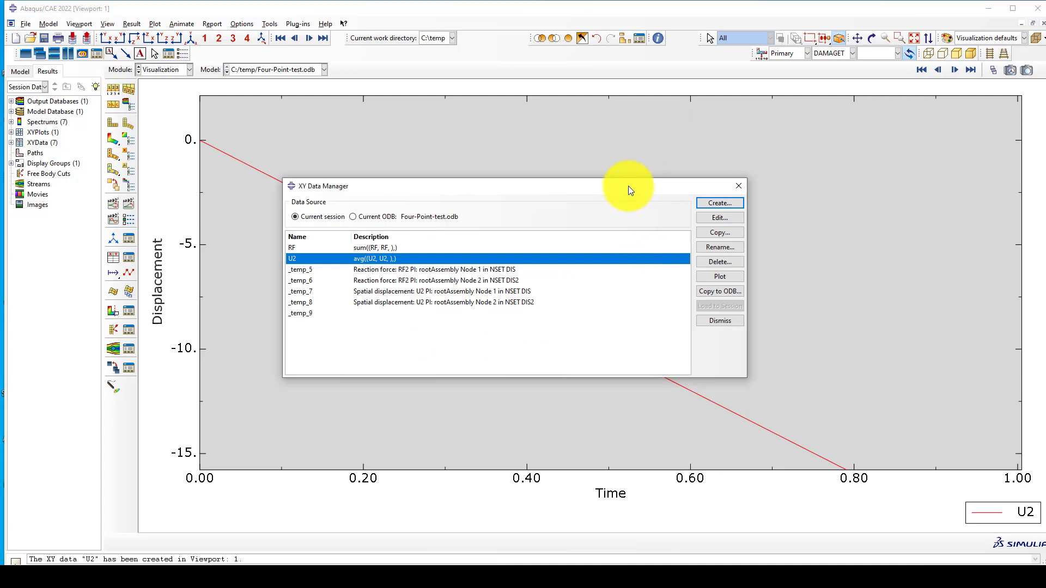
pyautogui.moveTo(397, 270); pyautogui.dragTo(391, 309)
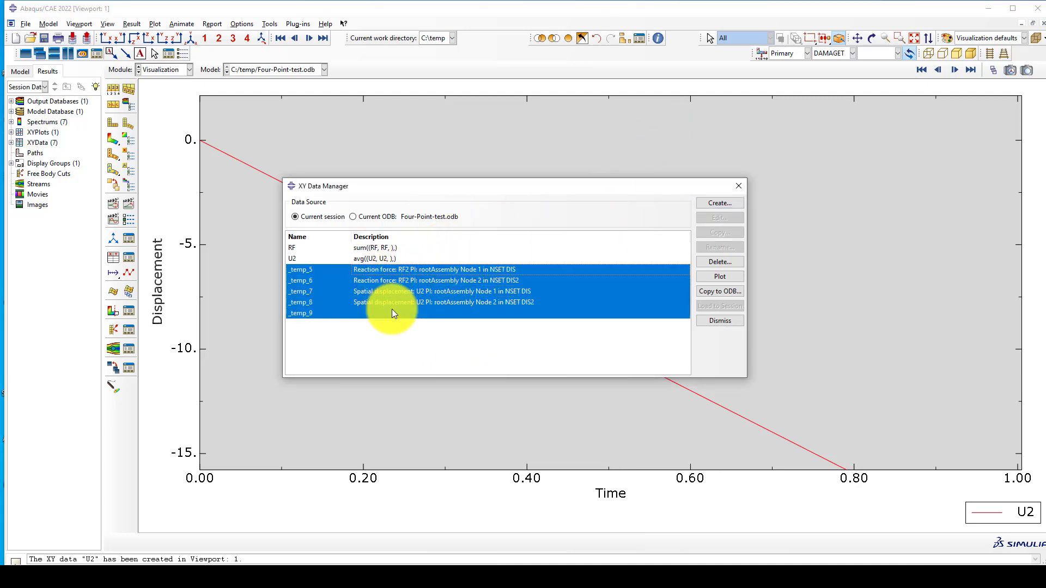
pyautogui.click(708, 275)
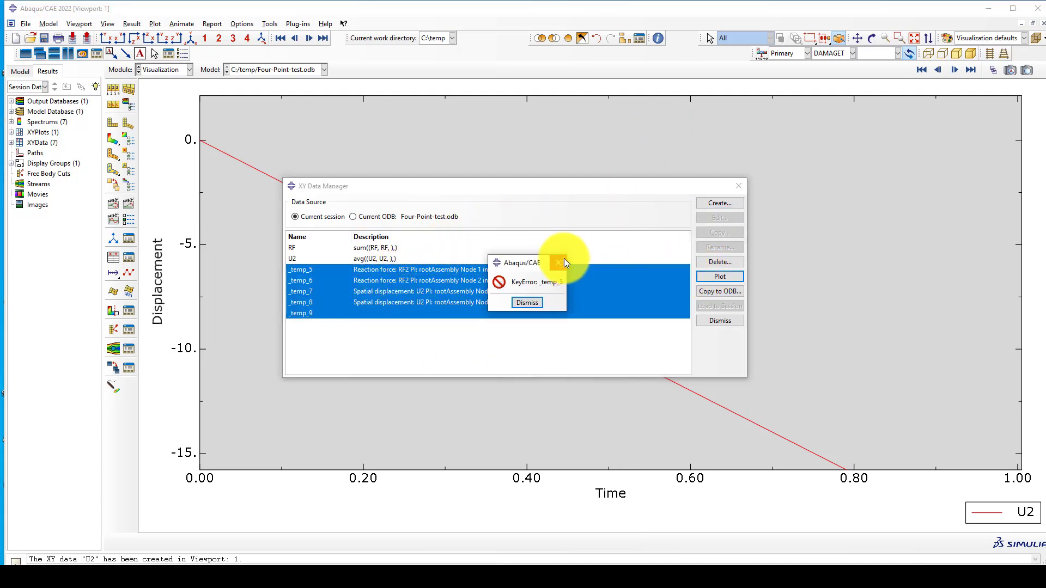
pyautogui.click(564, 259)
pyautogui.click(701, 263)
pyautogui.click(491, 298)
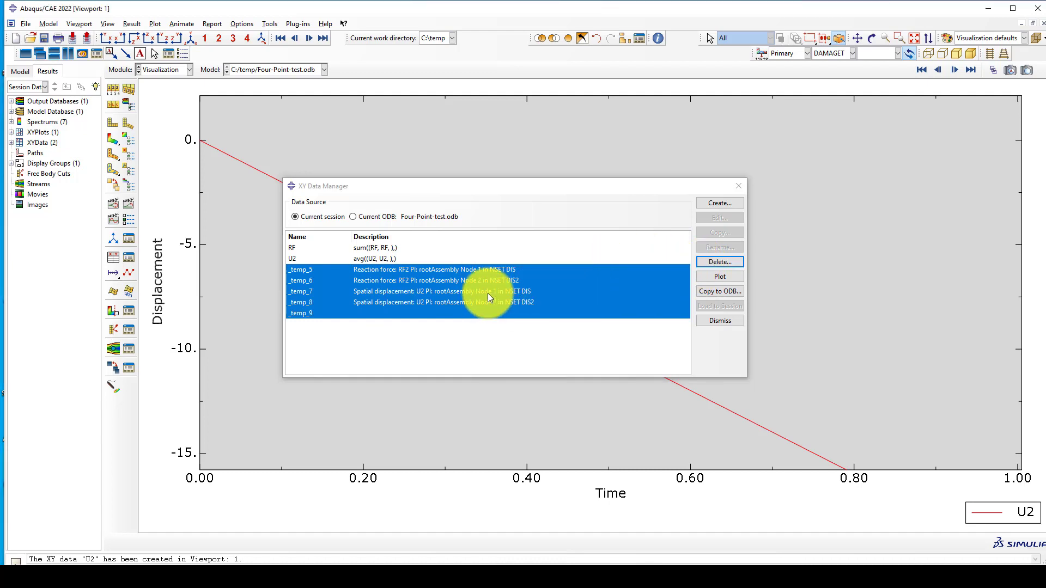
# Plot the RF data set and examine the force-time curve without the data manager covering it
pyautogui.click(718, 277)
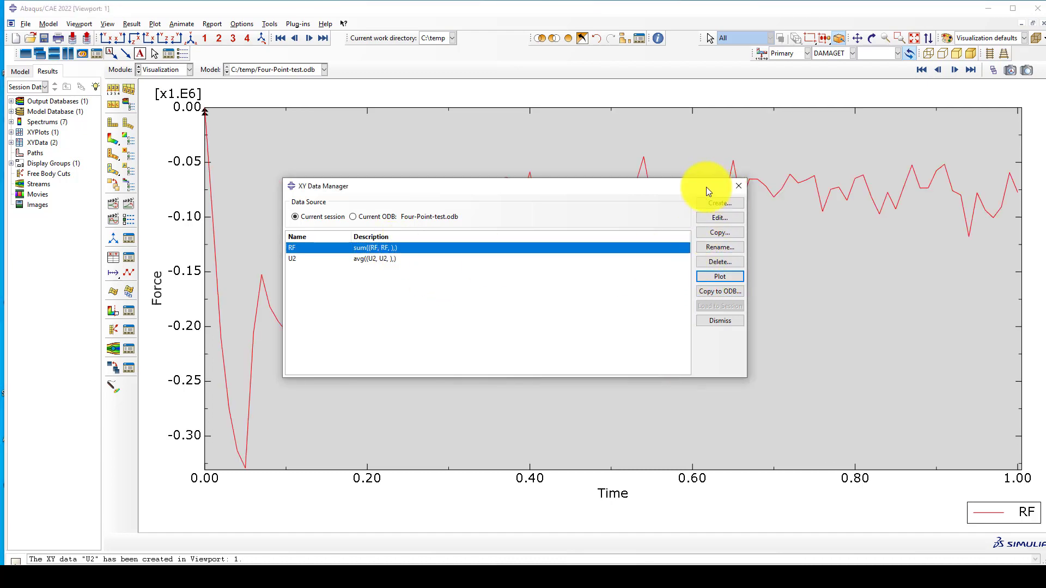
pyautogui.moveTo(706, 191); pyautogui.dragTo(479, 251)
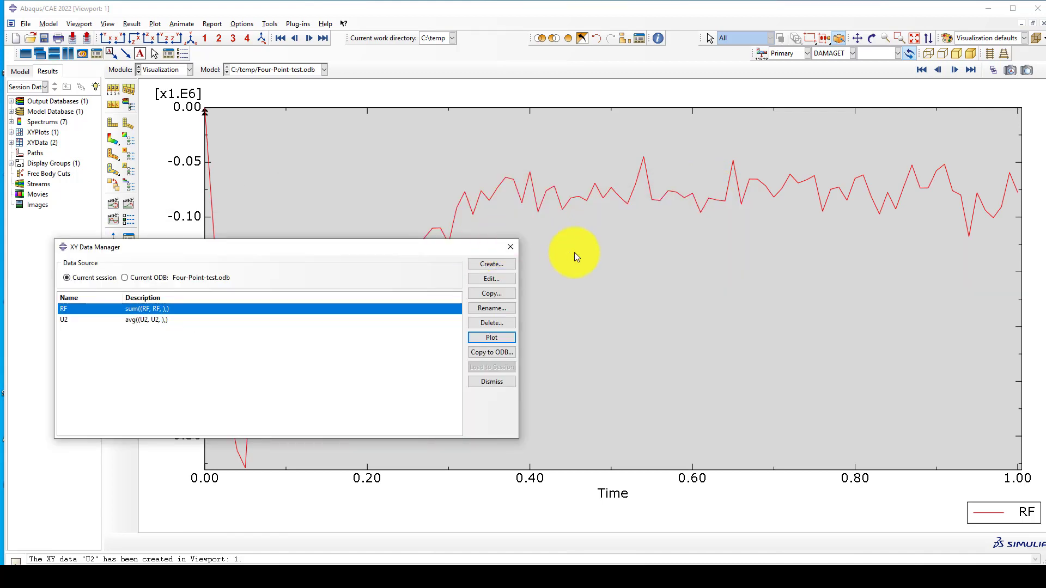
pyautogui.moveTo(404, 250); pyautogui.dragTo(652, 223)
pyautogui.moveTo(549, 222); pyautogui.dragTo(598, 210)
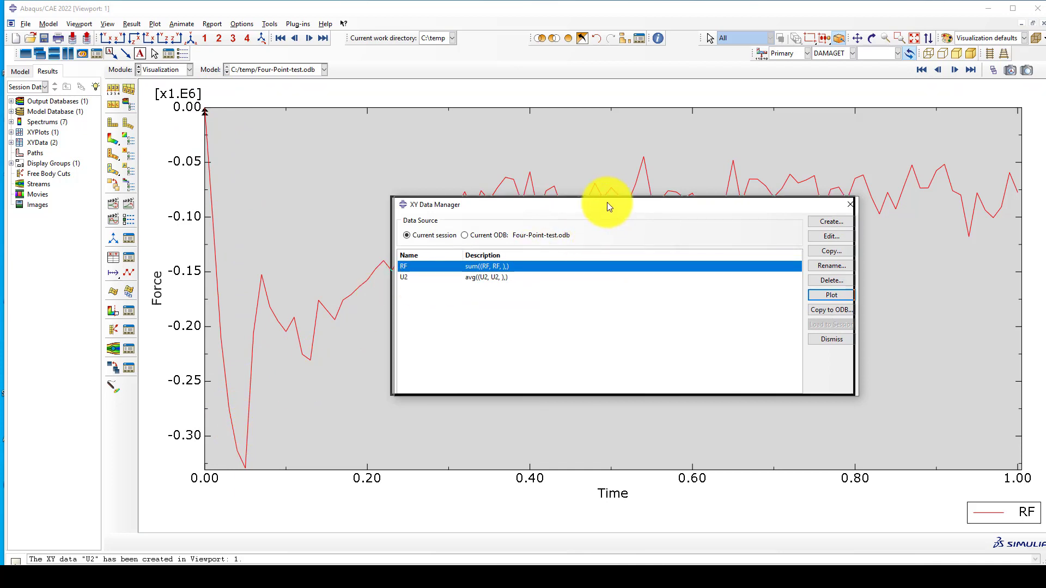
pyautogui.moveTo(607, 203); pyautogui.dragTo(531, 204)
pyautogui.moveTo(607, 211); pyautogui.dragTo(491, 213)
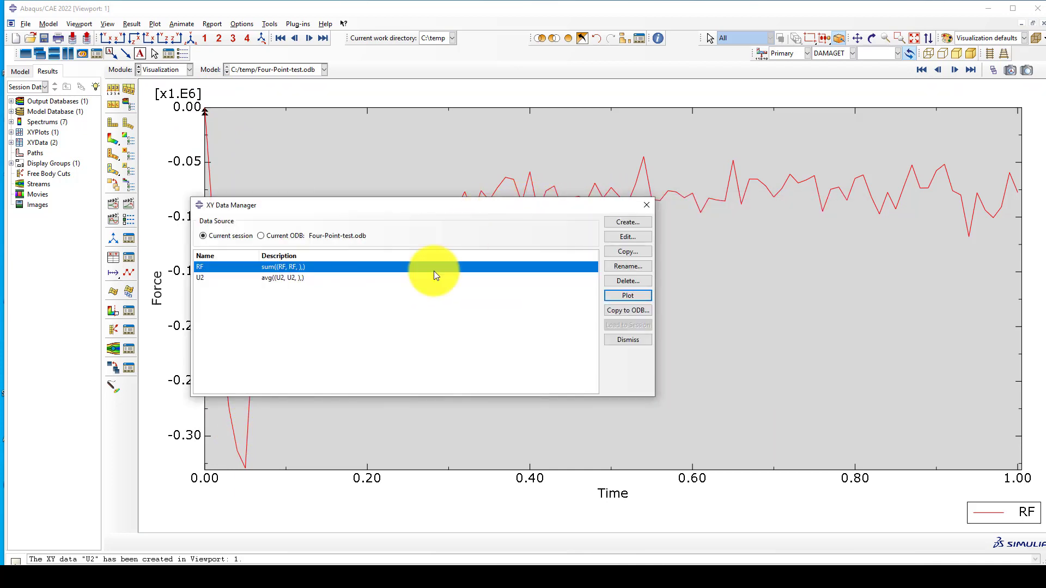
# Operate on XY data with a Butterworth filter on RF, using a cutoff frequency of 0.5, and plot the filtered curve
pyautogui.click(622, 222)
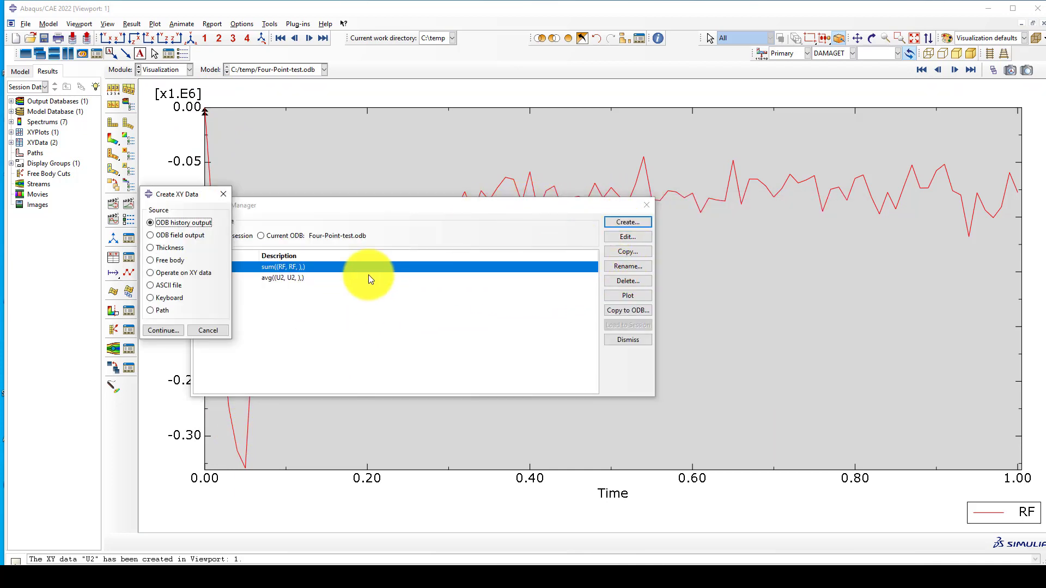
pyautogui.click(168, 273)
pyautogui.click(160, 329)
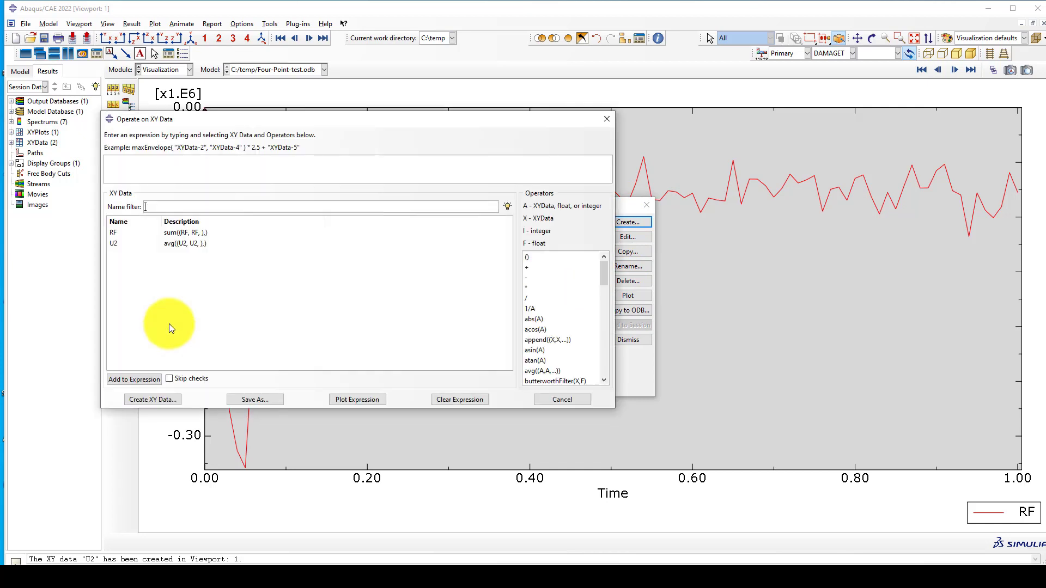
pyautogui.scroll(-1, 577, 335)
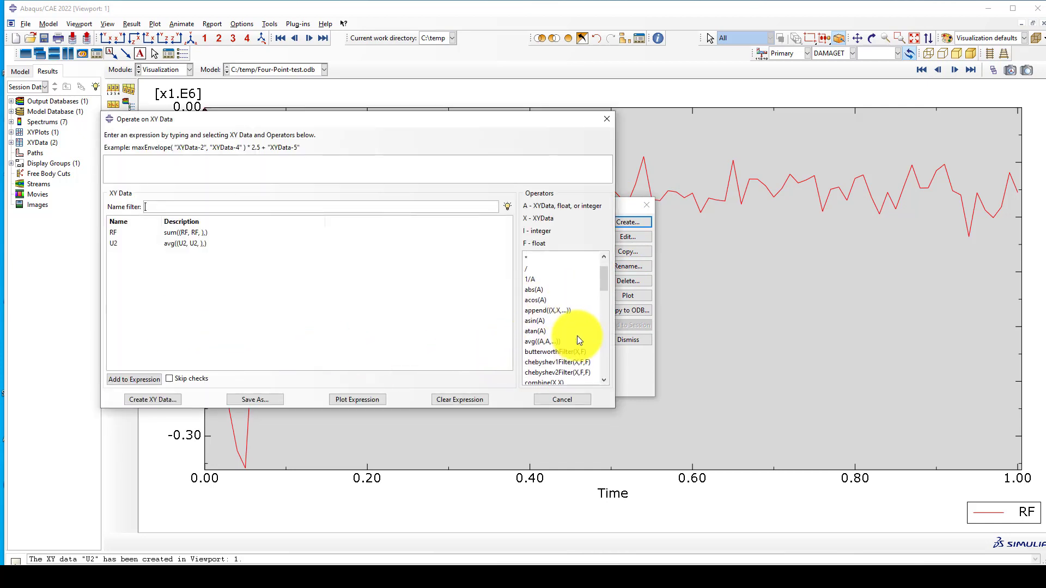
pyautogui.click(533, 349)
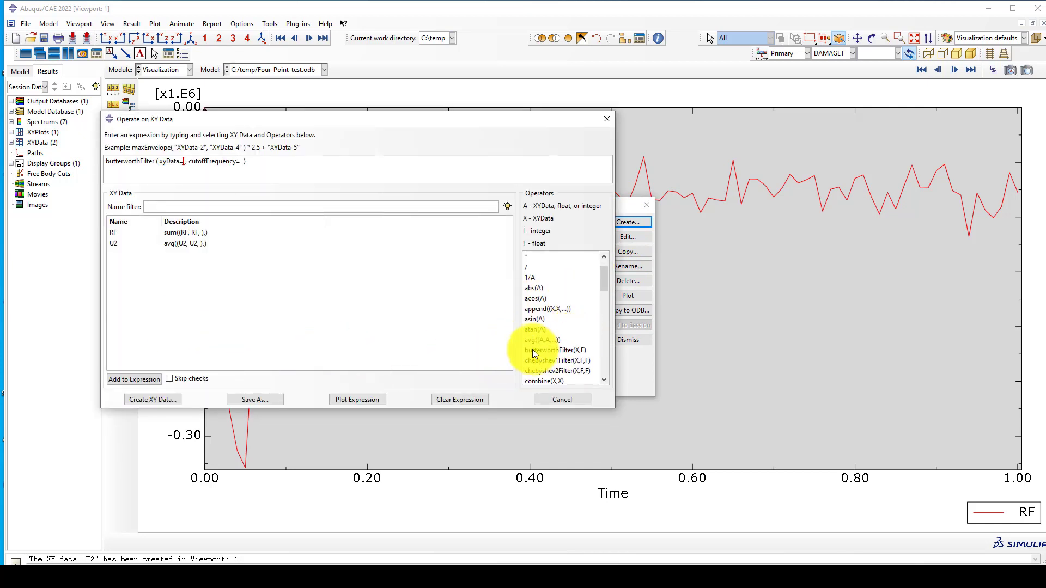
pyautogui.click(168, 233)
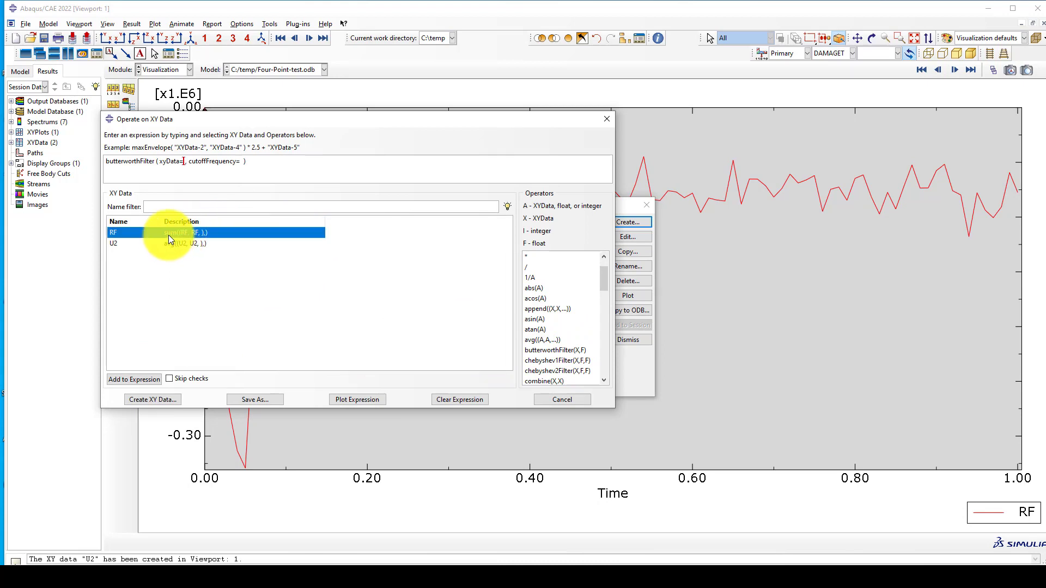
pyautogui.click(254, 161)
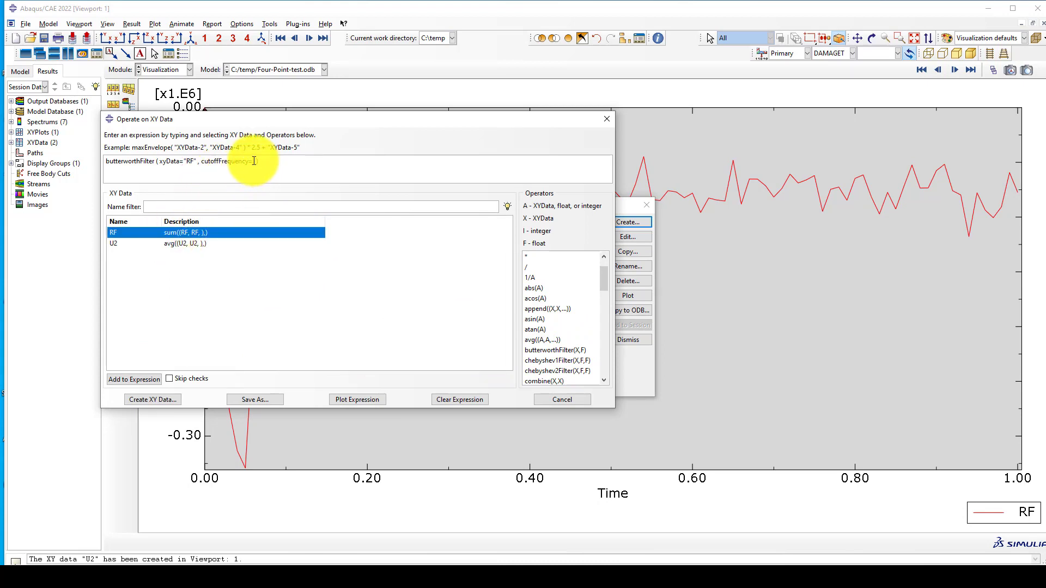
pyautogui.write('5')
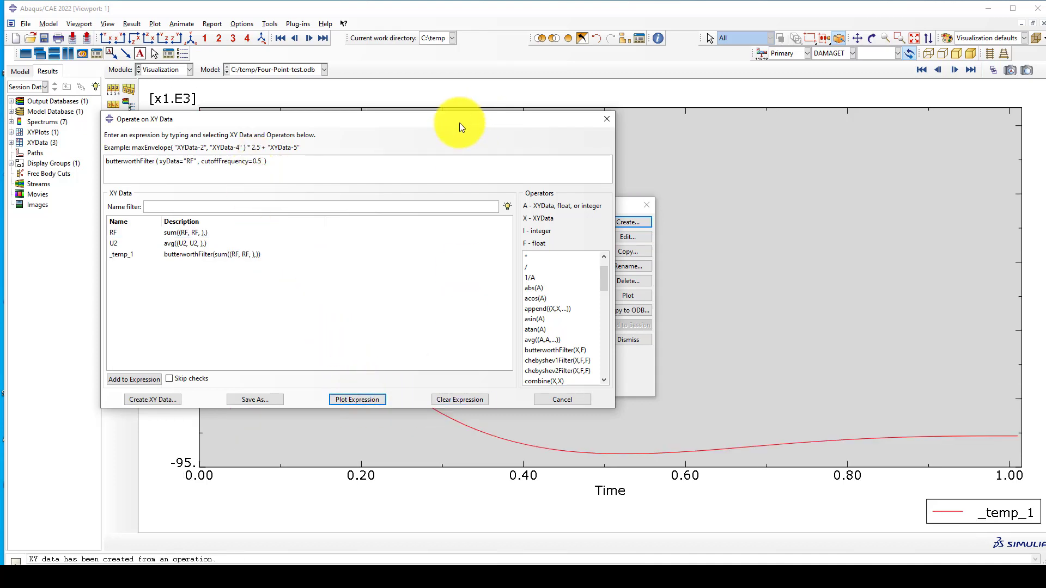
pyautogui.moveTo(459, 122); pyautogui.dragTo(229, 188)
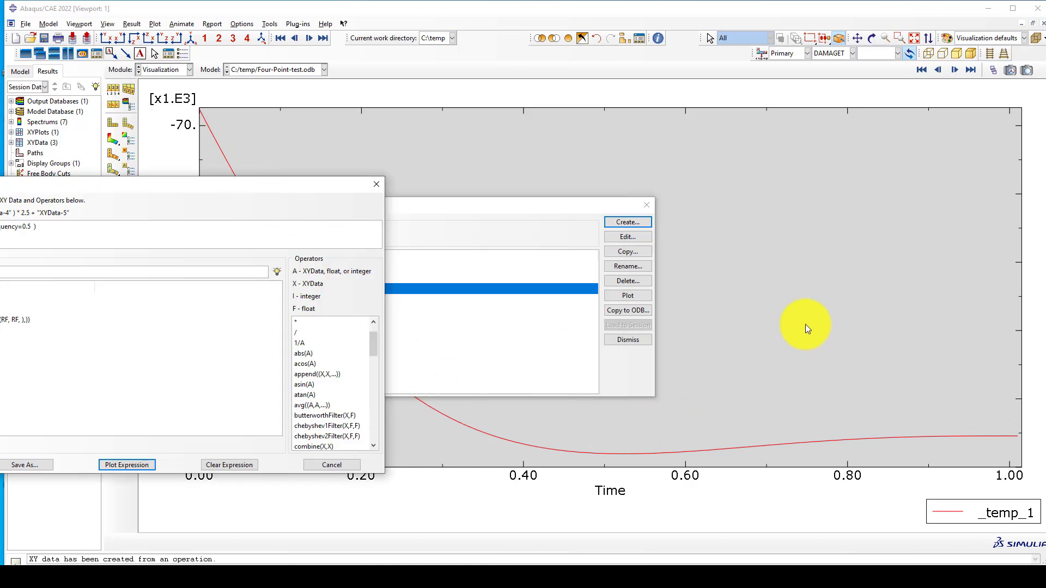
pyautogui.moveTo(300, 187); pyautogui.dragTo(531, 147)
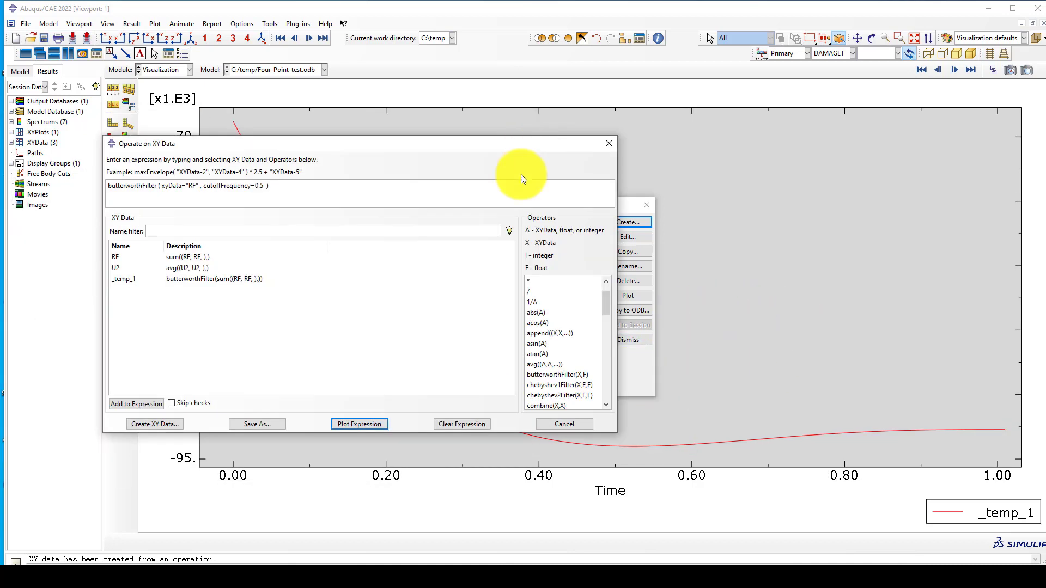
# Replot the Butterworth-filtered RF curve with a cutoff frequency of 0.8 and examine it clear of the dialogs
pyautogui.click(263, 187)
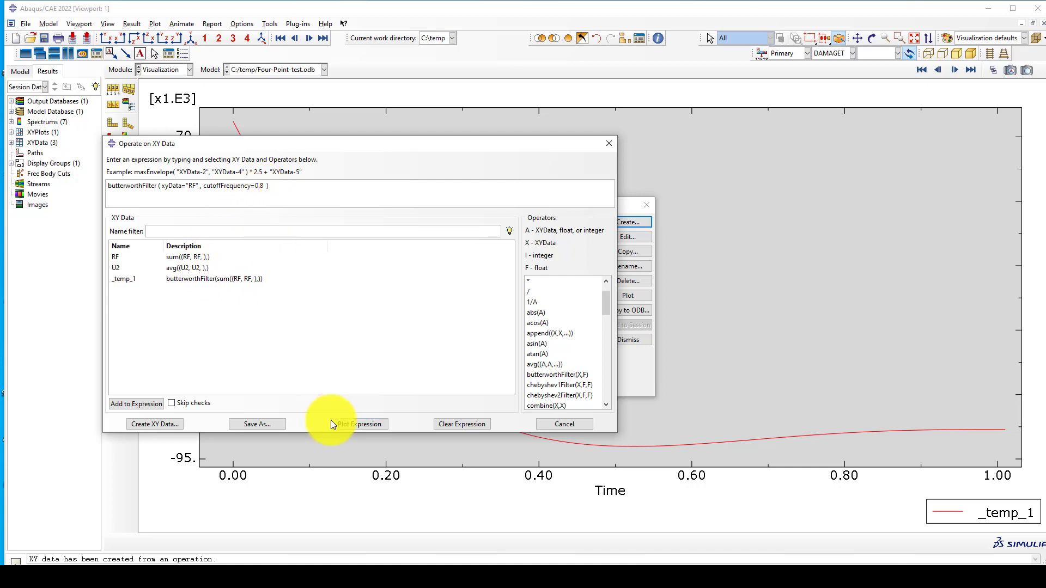
pyautogui.click(351, 424)
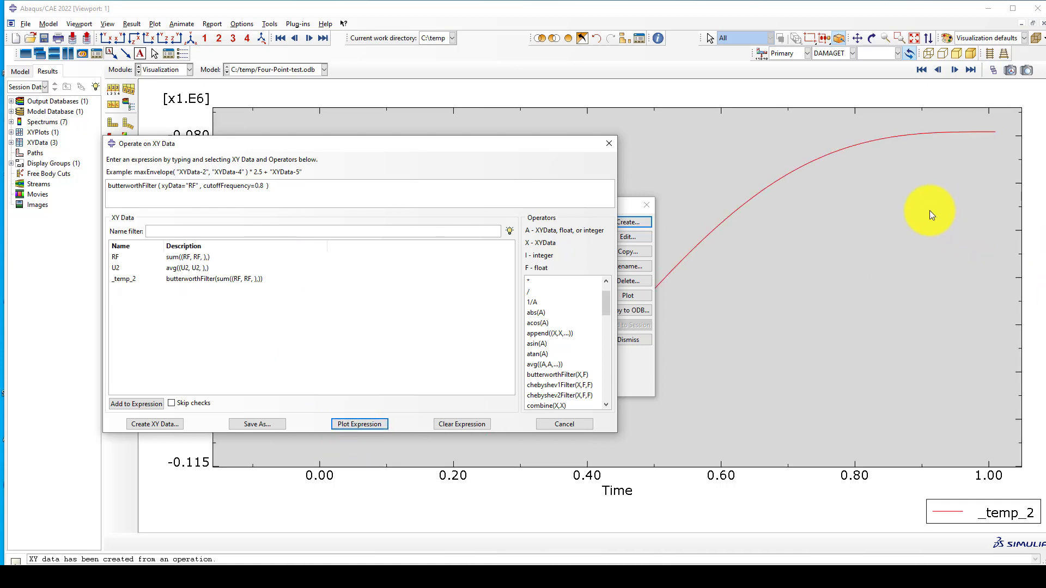
pyautogui.moveTo(530, 143); pyautogui.dragTo(425, 404)
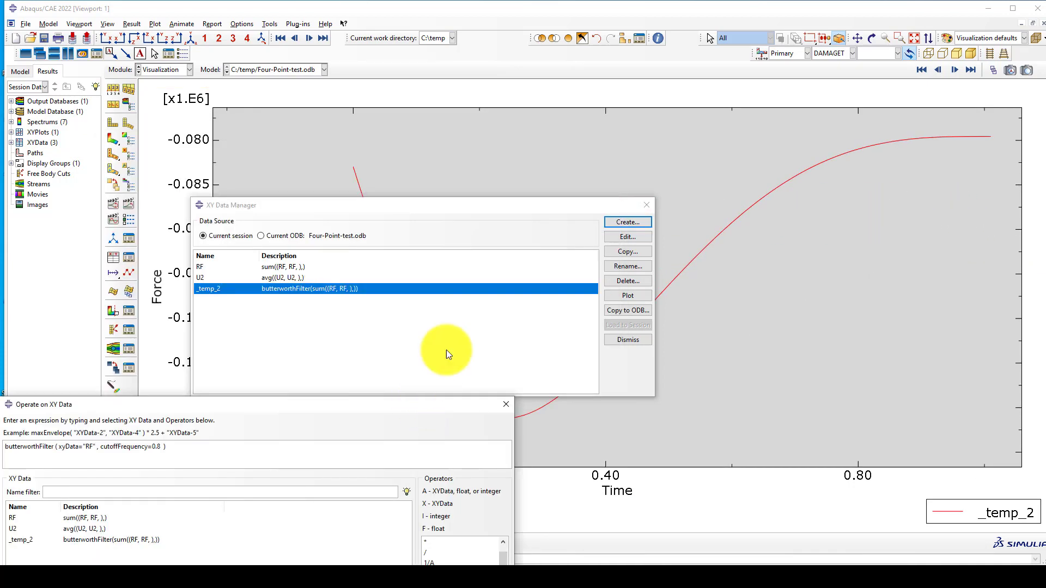
pyautogui.moveTo(567, 205); pyautogui.dragTo(446, 200)
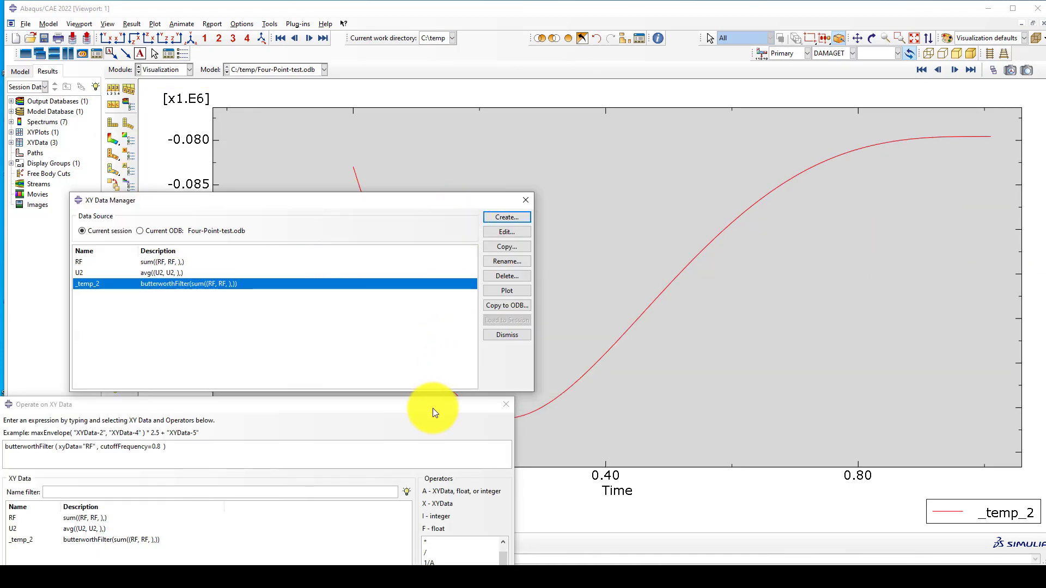
pyautogui.moveTo(432, 407); pyautogui.dragTo(494, 187)
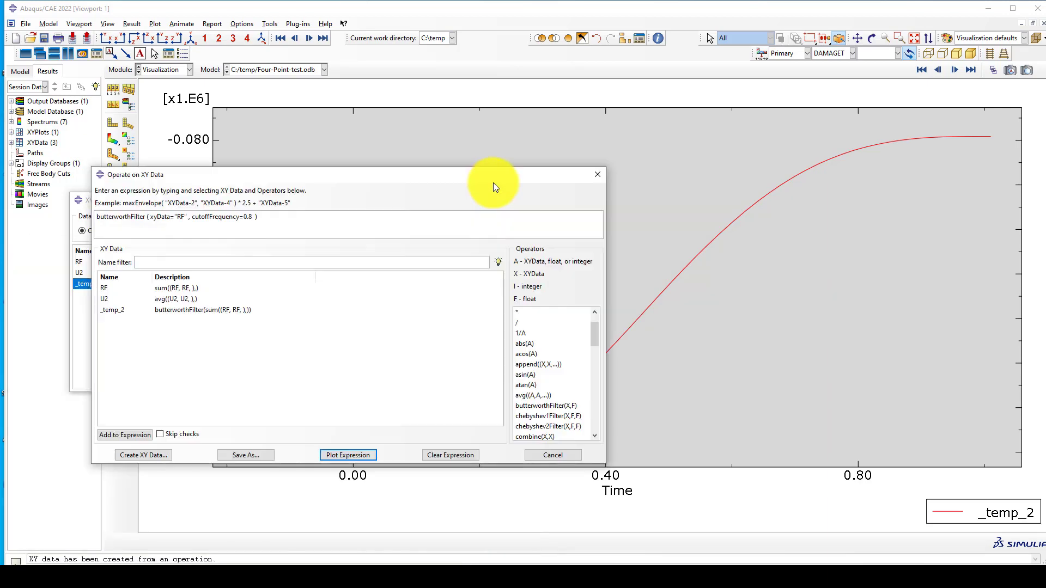
# Set the Butterworth filter's cutoff frequency to 0.7 and plot the filtered RF curve
pyautogui.click(251, 217)
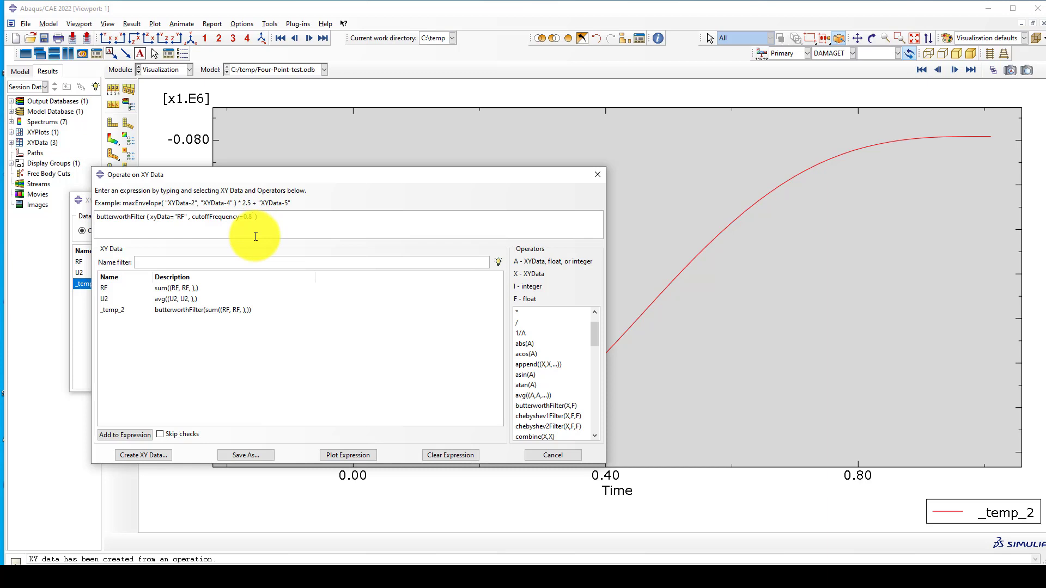
pyautogui.write('7')
pyautogui.click(342, 459)
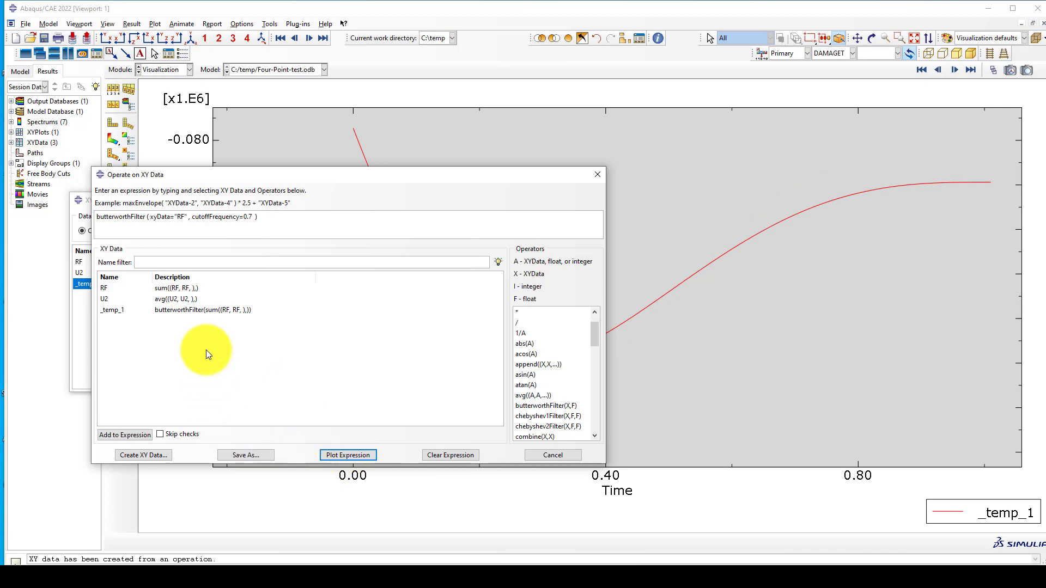
# Save the filtered RF expression as XY data named RF2
pyautogui.click(259, 455)
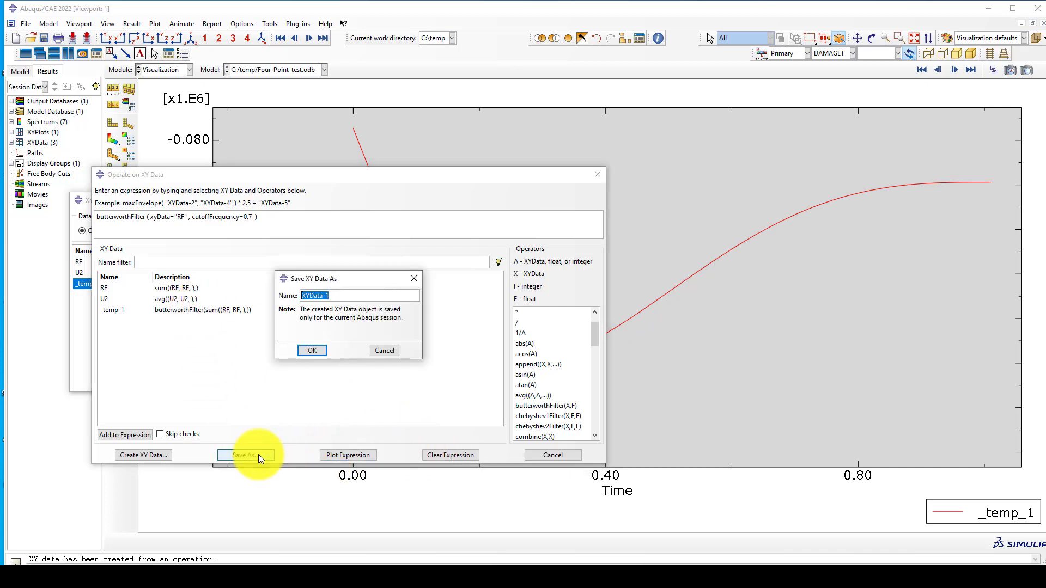
pyautogui.write('R')
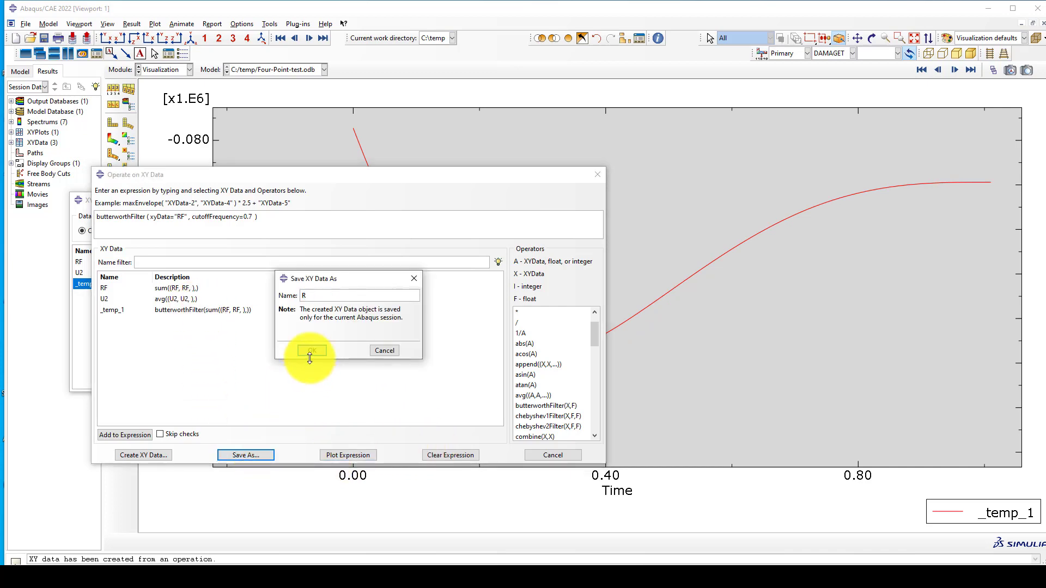
pyautogui.write('F2')
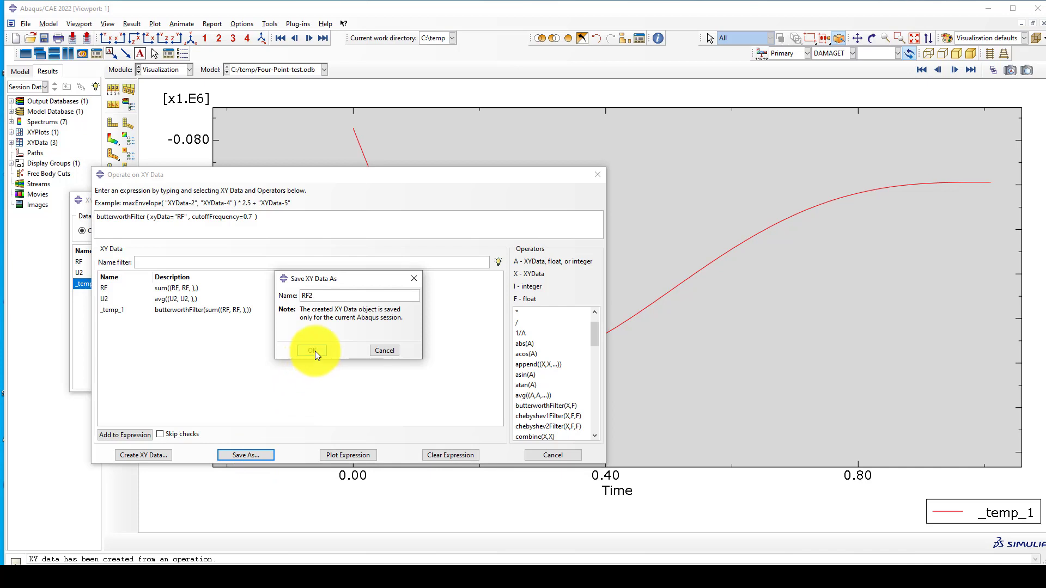
pyautogui.click(315, 351)
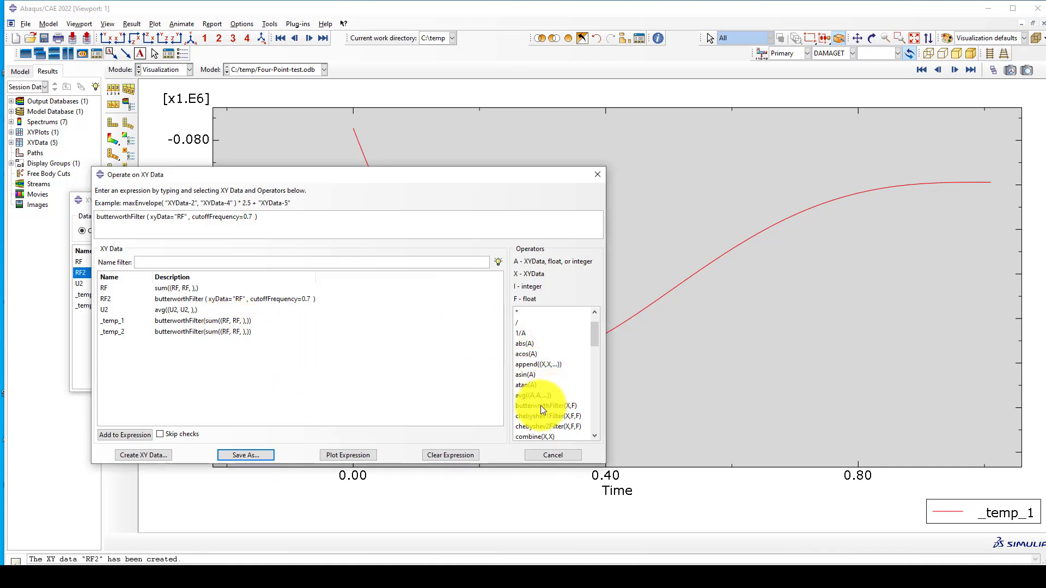
# Replace the expression with a combine operation of -1*"U2" and -1*"RF2"
pyautogui.click(454, 456)
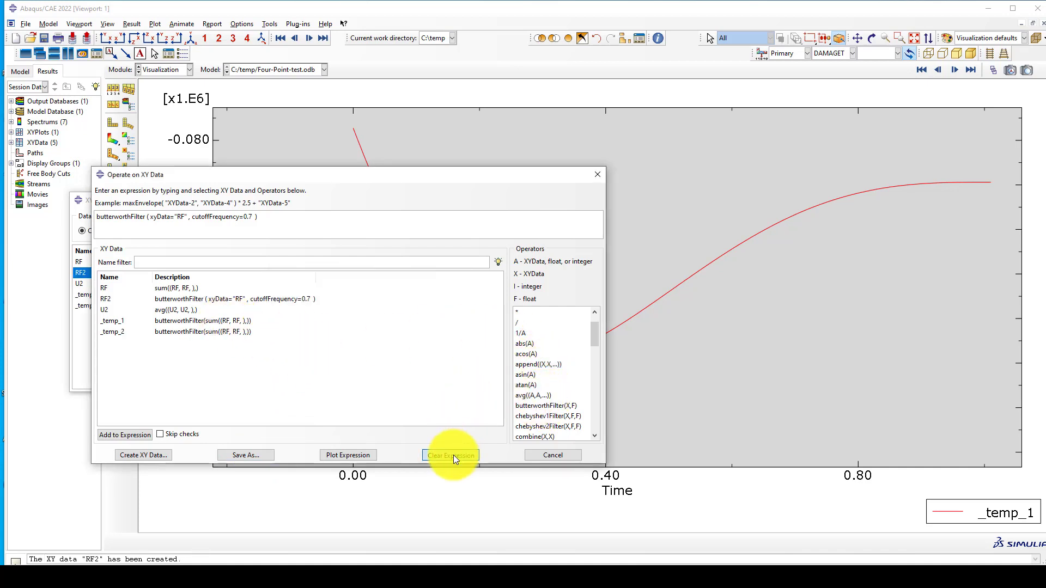
pyautogui.click(534, 436)
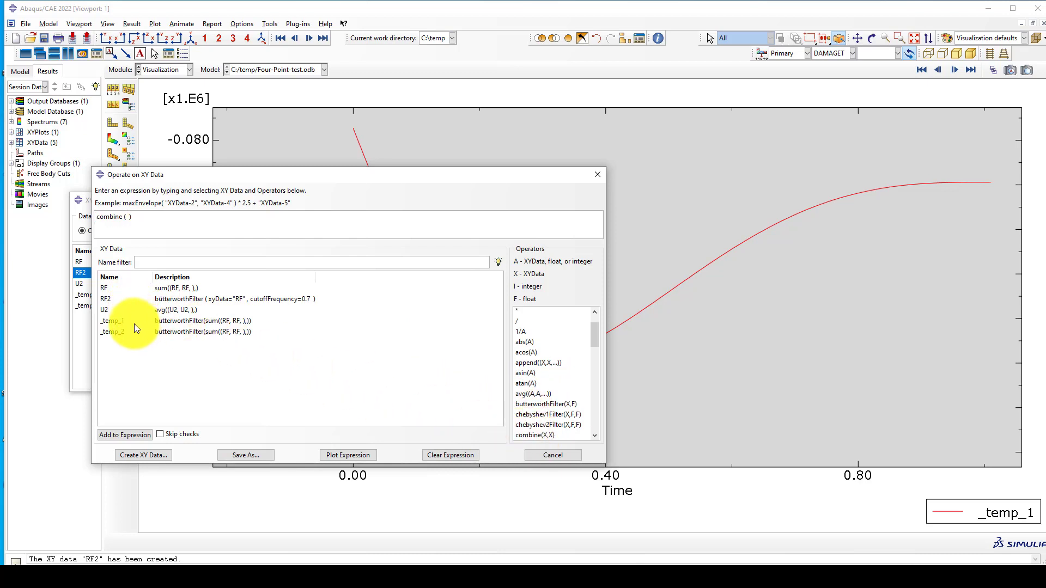
pyautogui.click(170, 310)
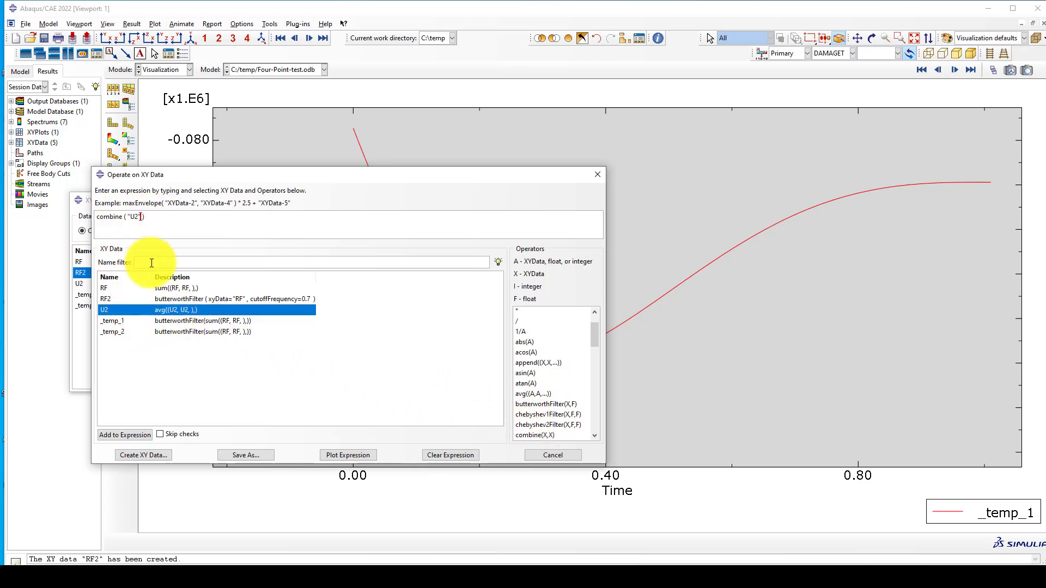
pyautogui.press('BackSpace')
pyautogui.press('BackSpace')
pyautogui.write('-1*')
pyautogui.doubleClick(145, 307)
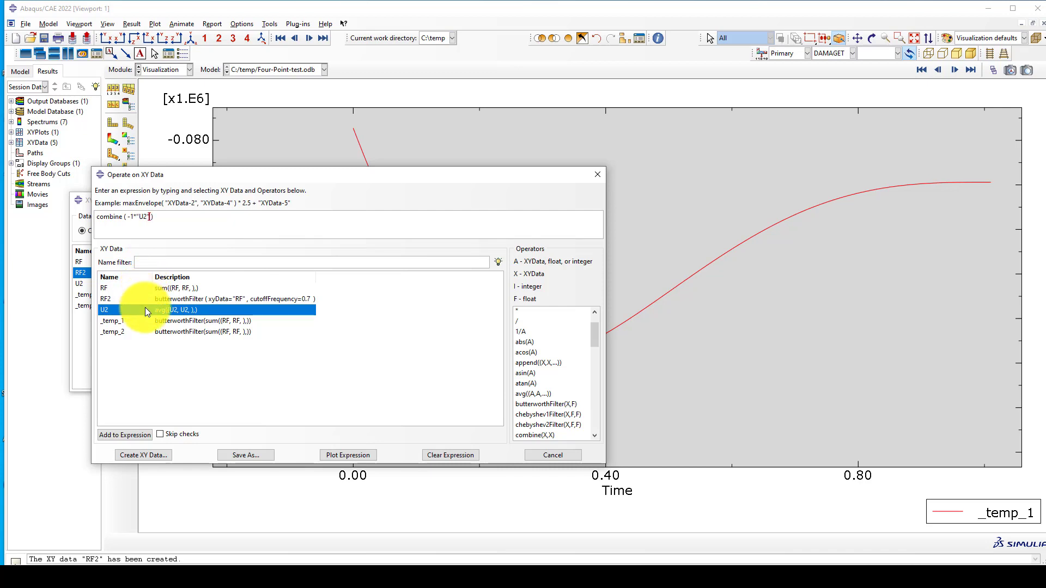
pyautogui.write(',-1*')
pyautogui.doubleClick(141, 298)
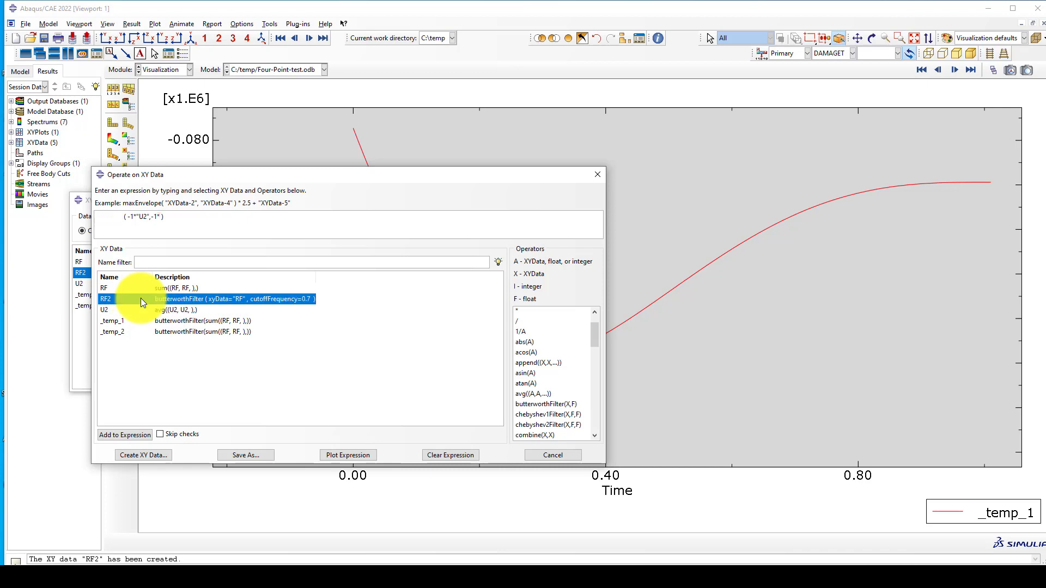
# Save the combined expression as XY data named FD and close the XY data operation
pyautogui.click(244, 455)
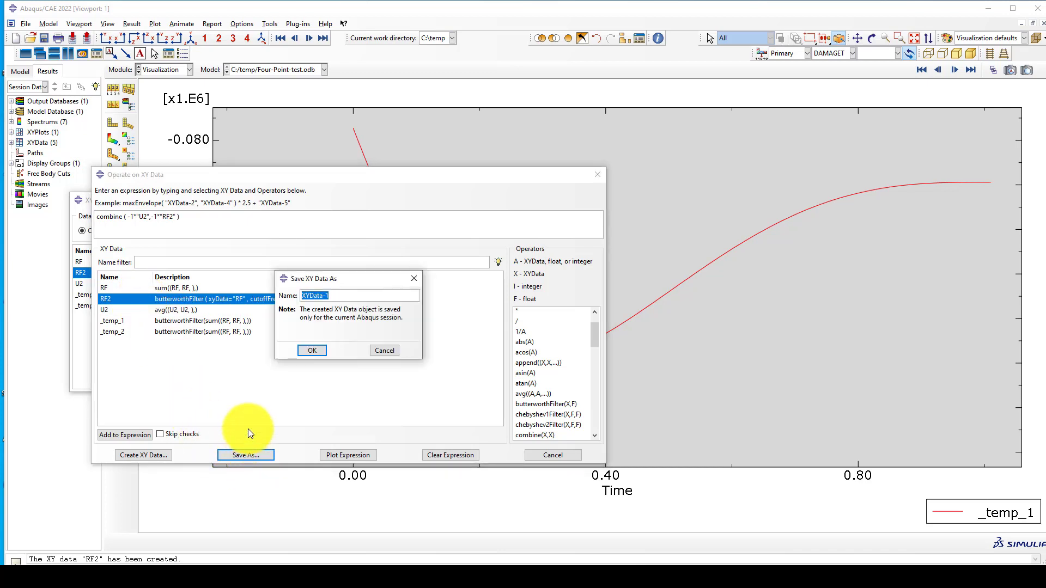
pyautogui.write('FD')
pyautogui.click(315, 348)
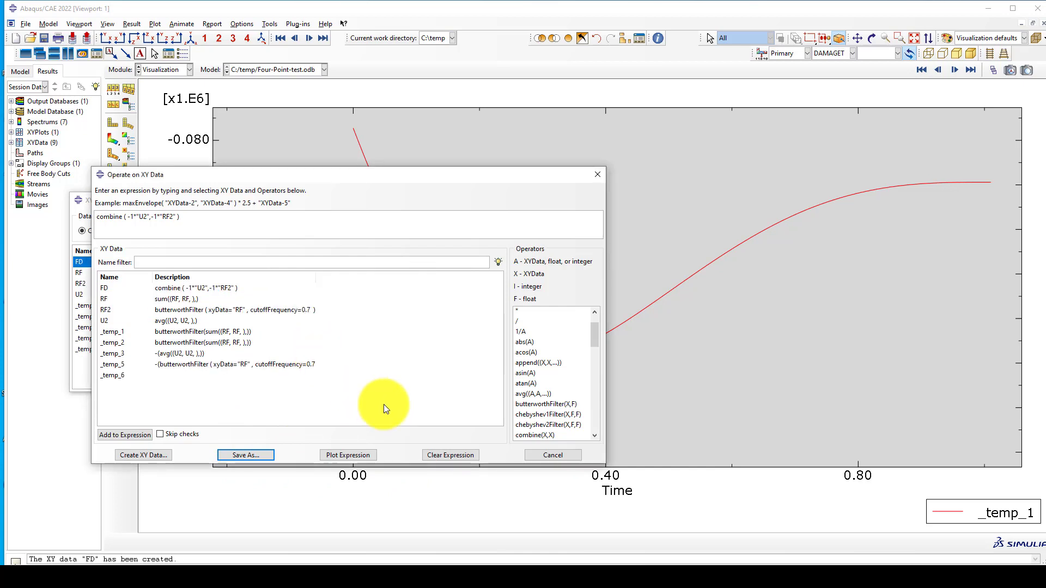
pyautogui.click(551, 455)
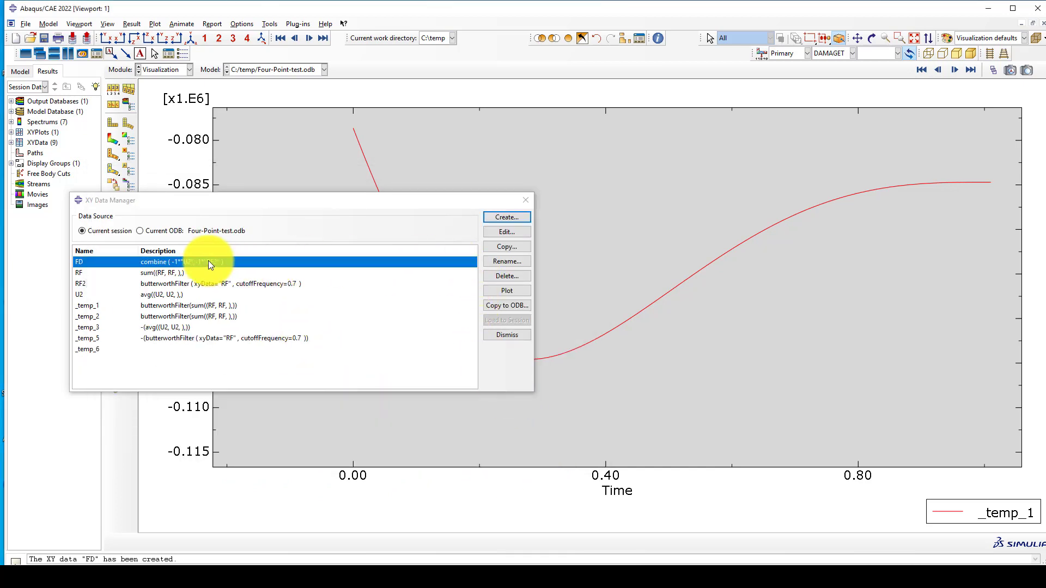
# Plot the FD force-displacement curve without the data manager covering it and fit it to the viewport
pyautogui.click(501, 292)
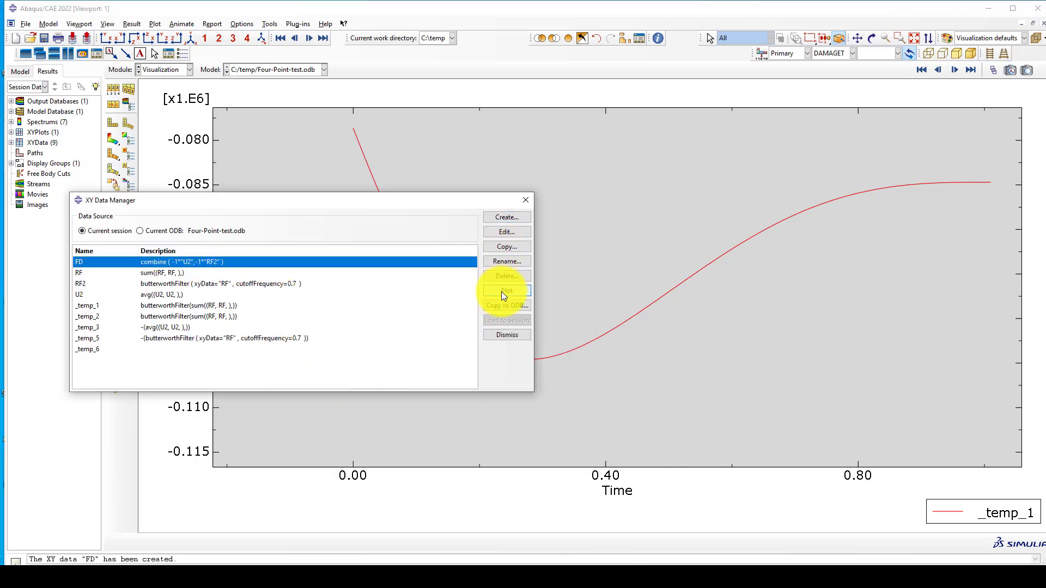
pyautogui.click(525, 200)
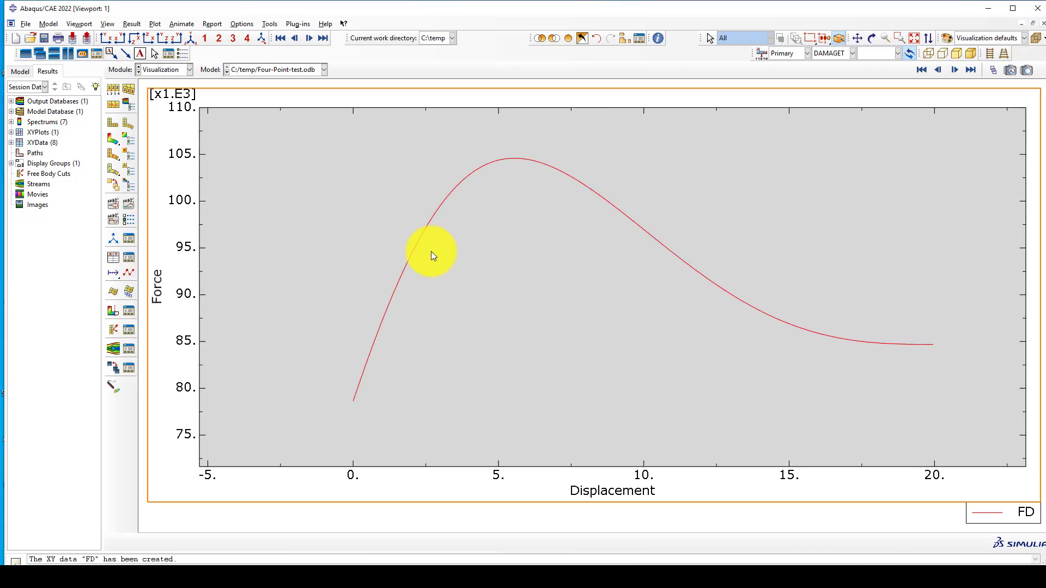
pyautogui.scroll(2, 450, 256)
pyautogui.scroll(1, 450, 256)
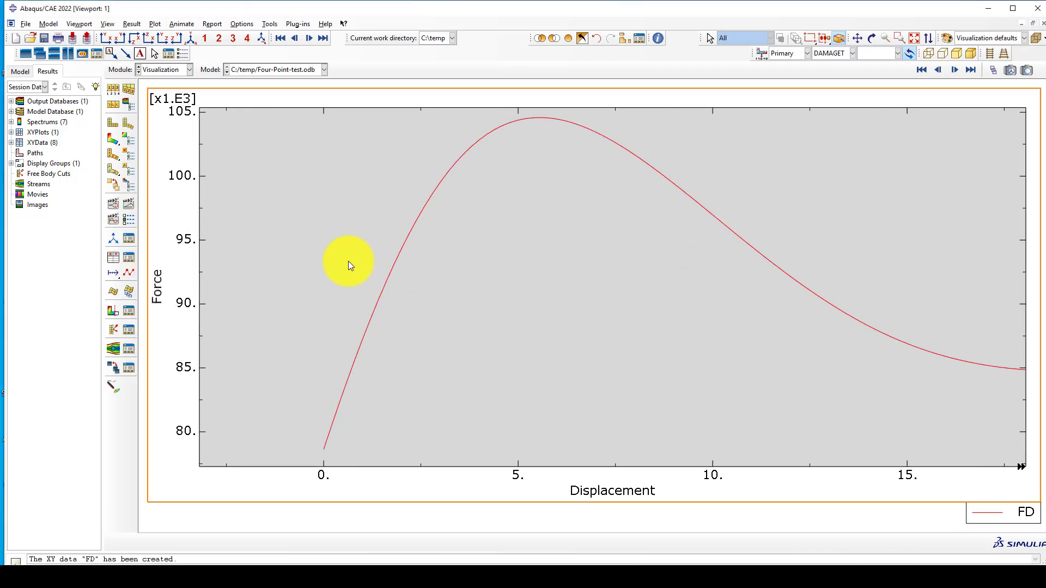
pyautogui.click(915, 37)
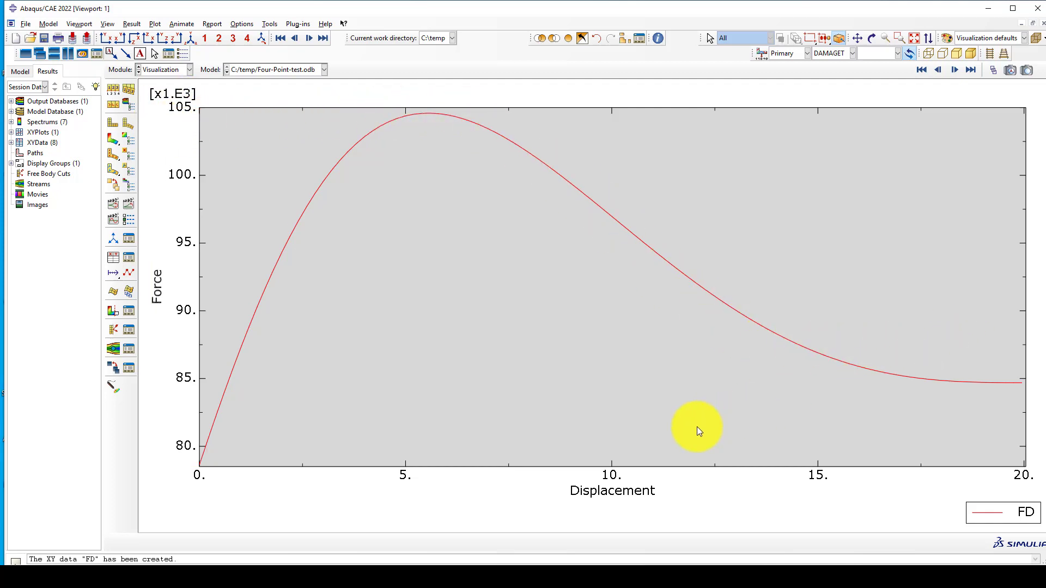
pyautogui.moveTo(714, 421); pyautogui.dragTo(348, 297)
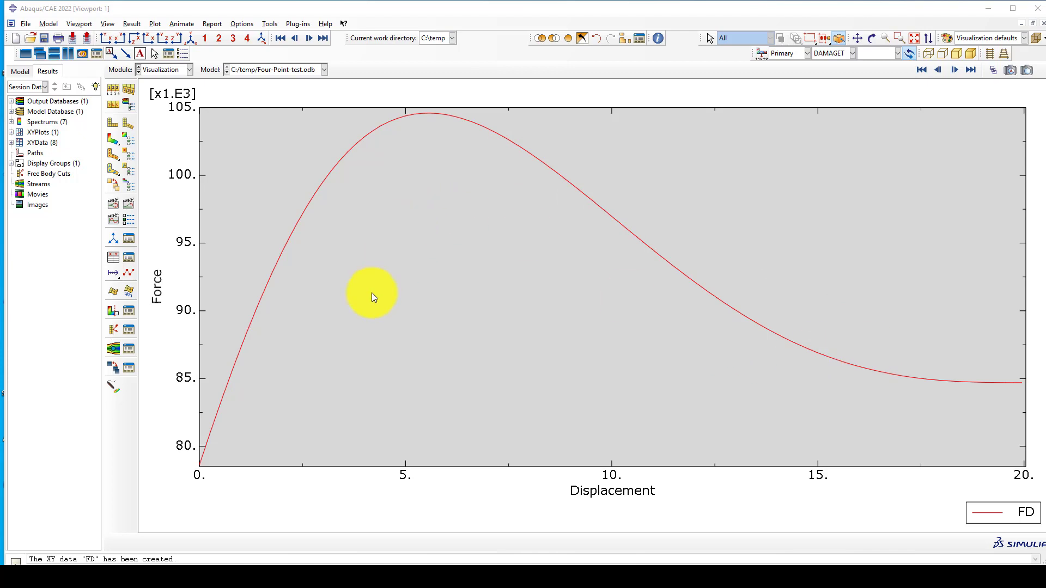
pyautogui.moveTo(414, 326); pyautogui.dragTo(750, 491)
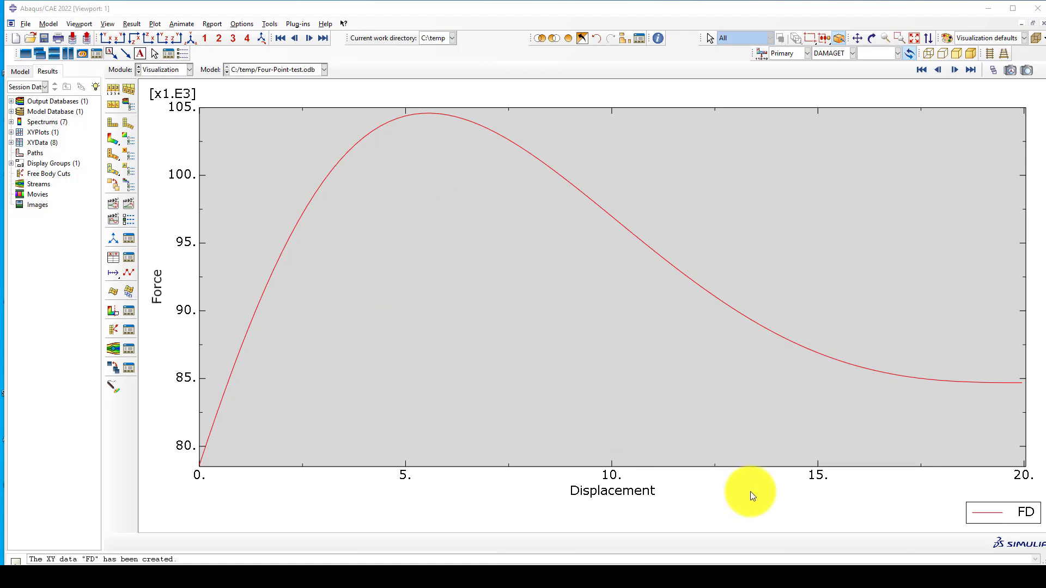